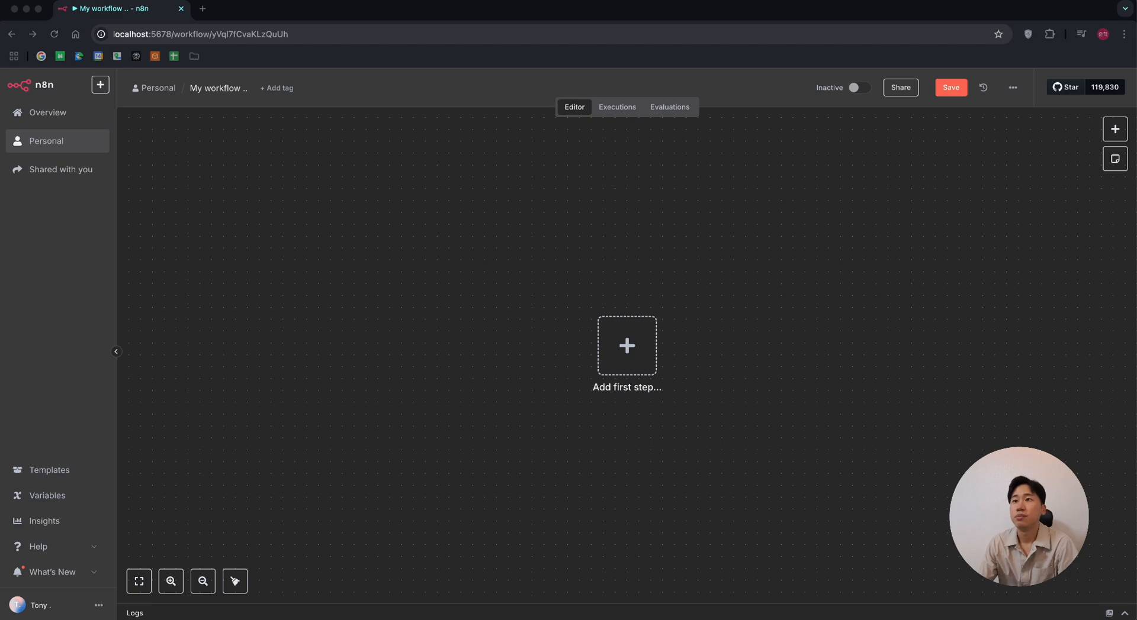
Step: Add a Manual Trigger as the workflow's first node and move it left on the canvas to leave room beside it
click(775, 450)
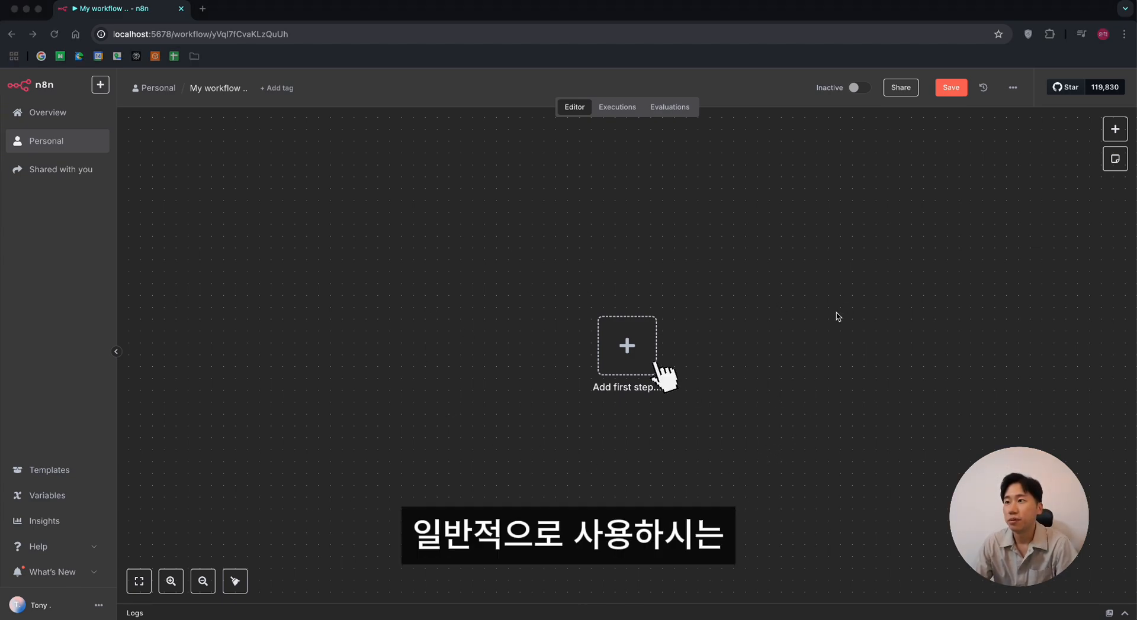
click(632, 354)
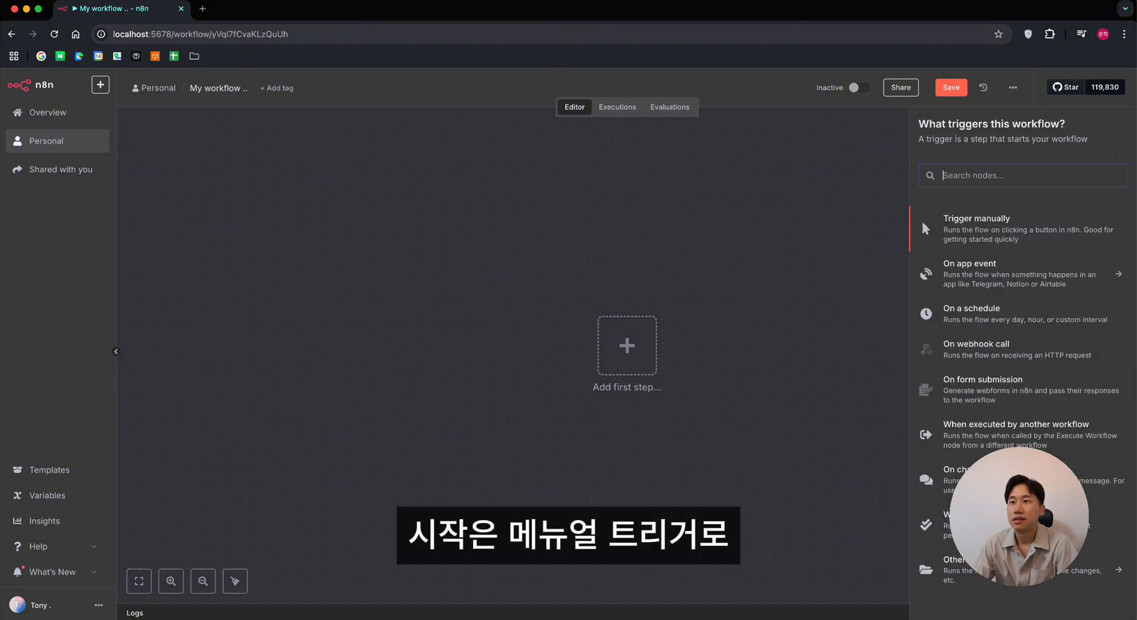
text(manual)
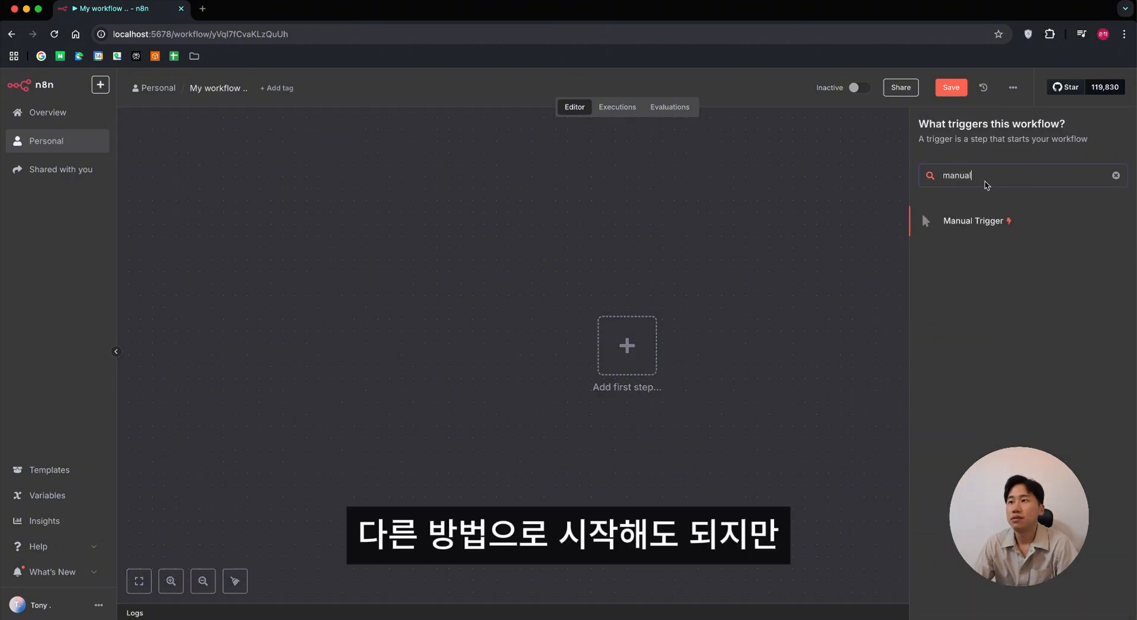
click(947, 220)
drag(624, 350, 494, 327)
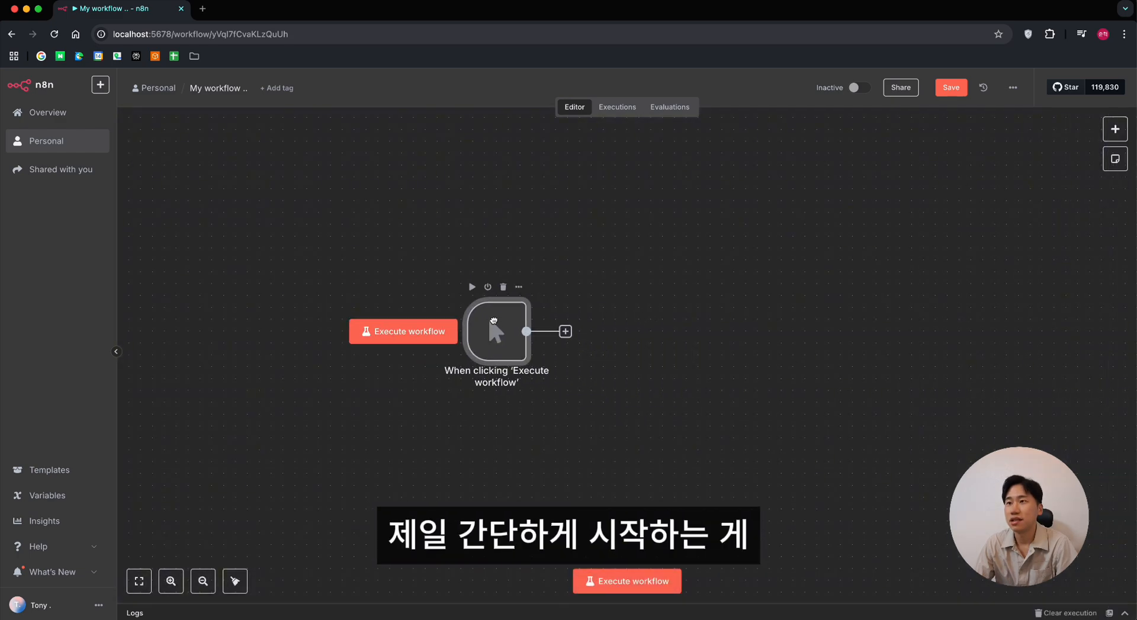
click(599, 384)
click(506, 355)
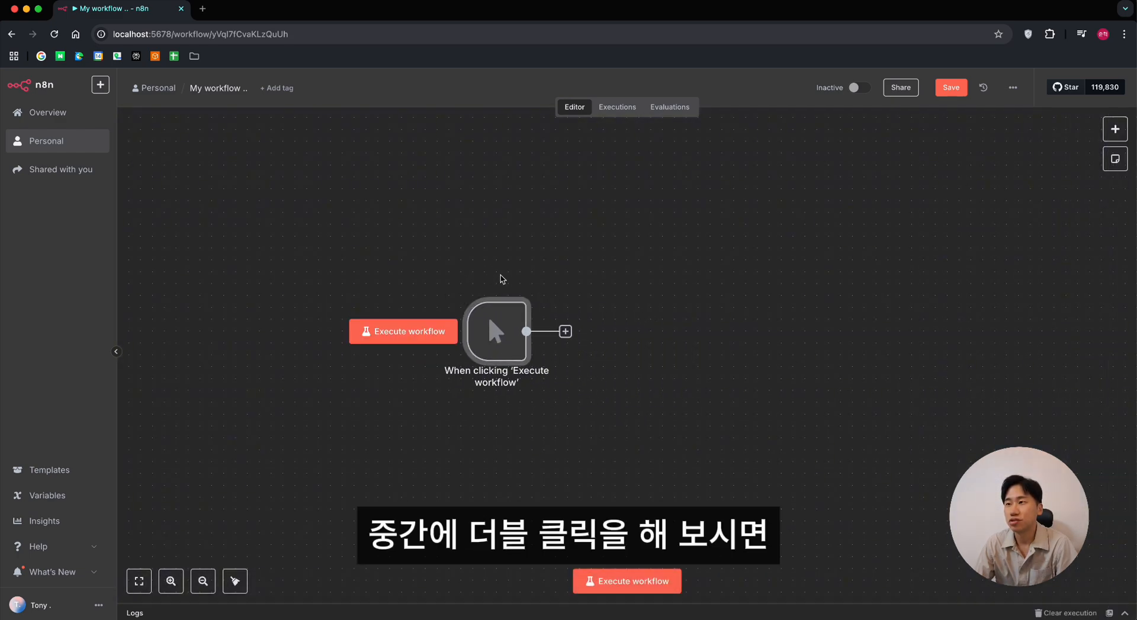
click(634, 372)
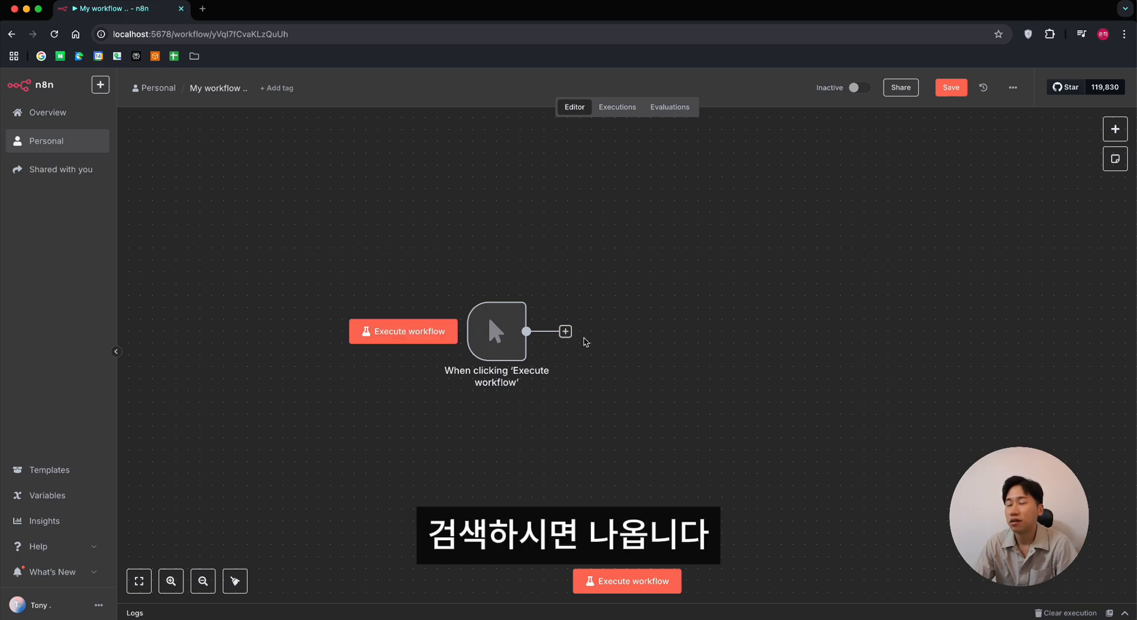
Step: Add an Edit Fields (Set) node connected to the manual trigger's output
click(567, 333)
click(565, 332)
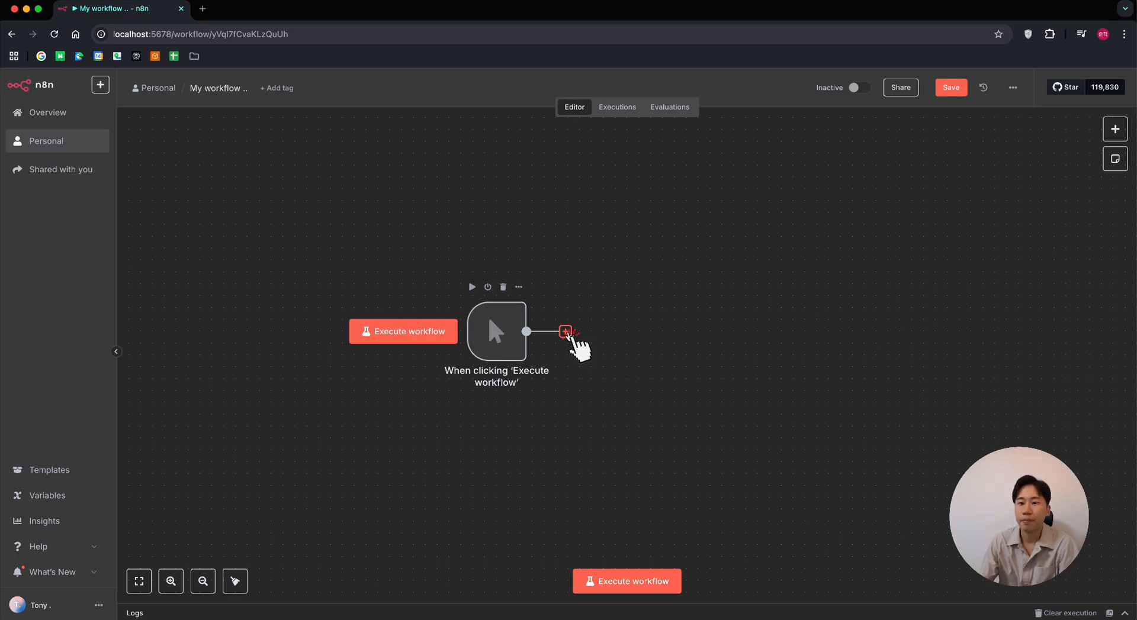
text(set)
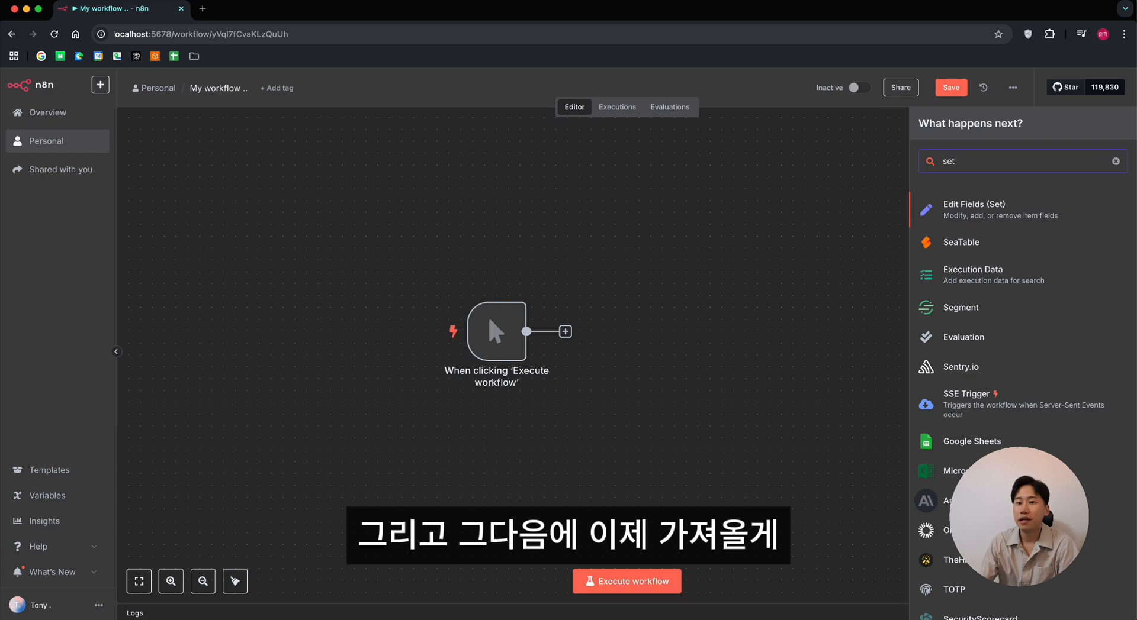
click(986, 220)
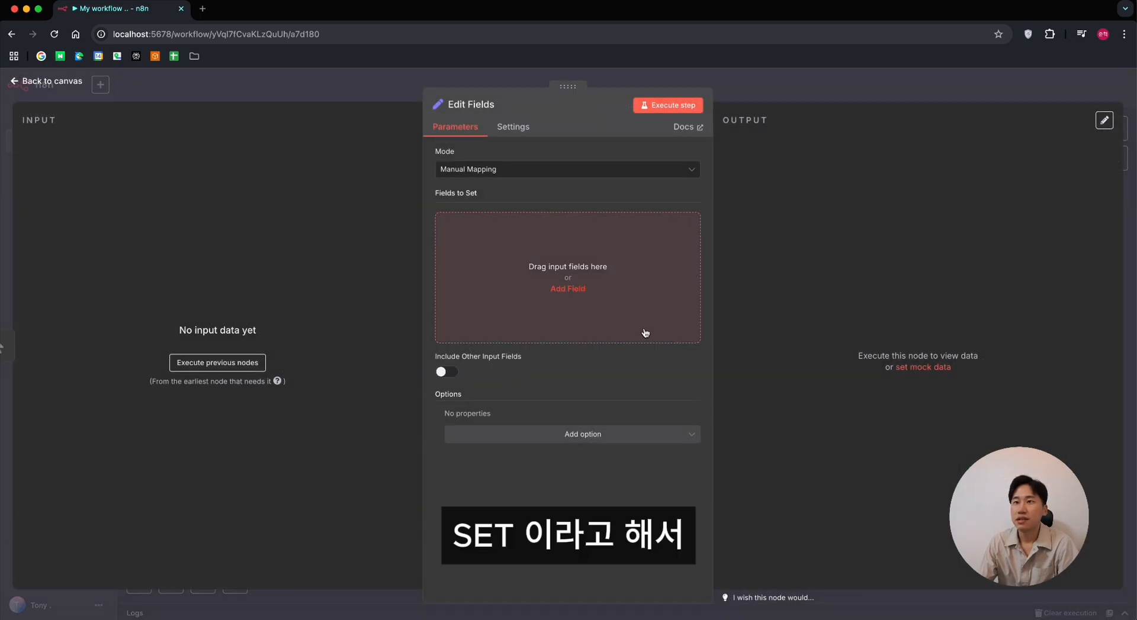
Step: Add a string field named symbol_name with the value 삼성전자 to the Edit Fields node
click(526, 288)
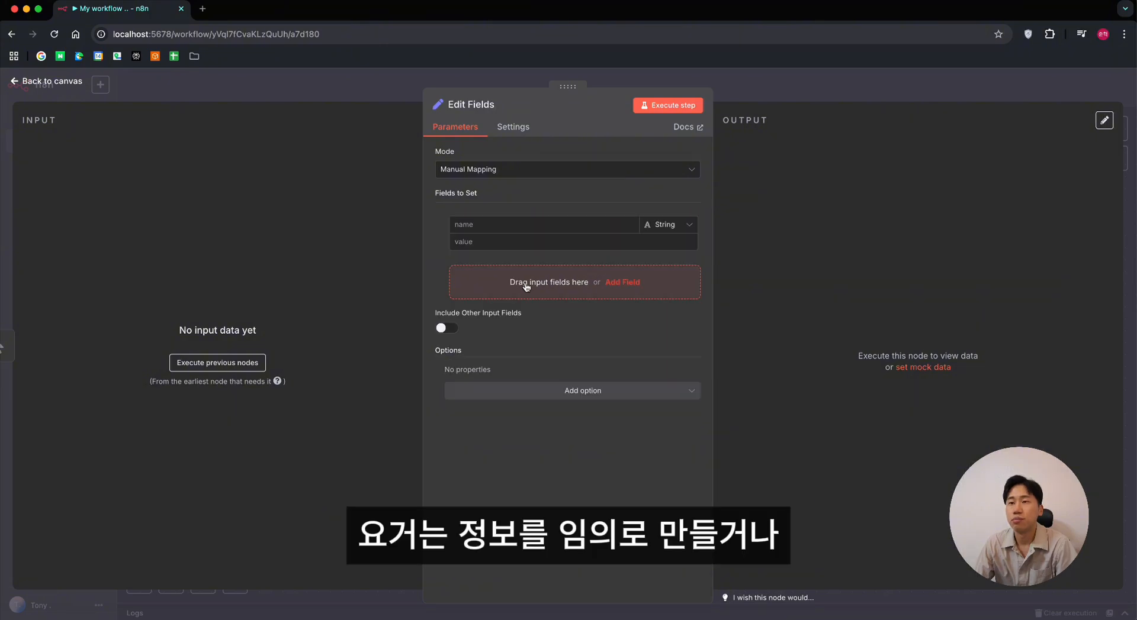
click(523, 241)
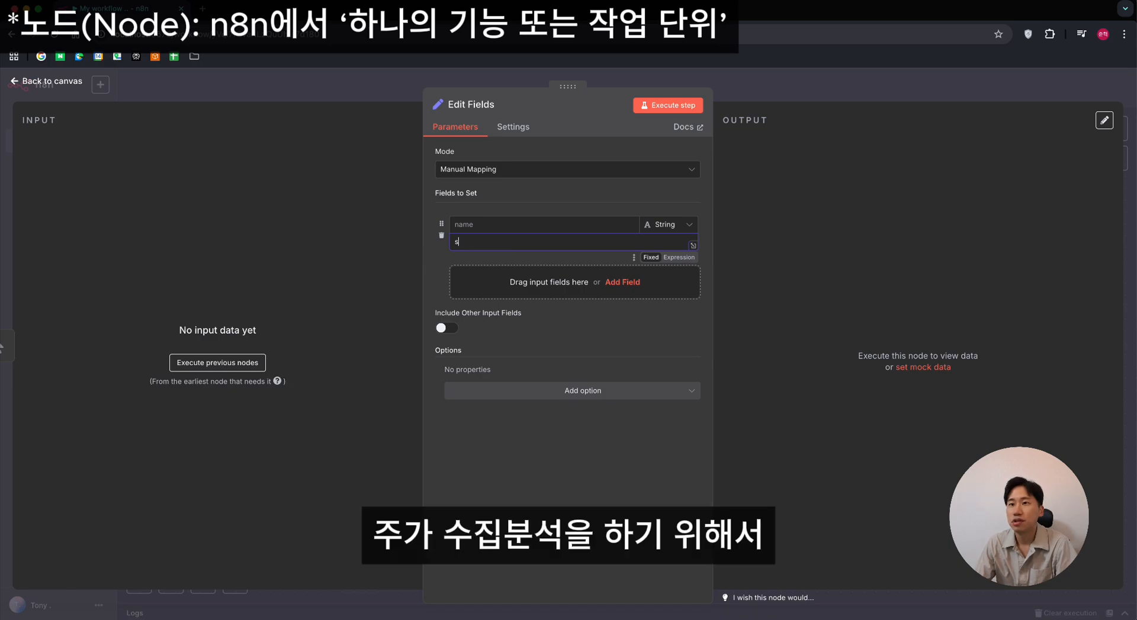
click(517, 231)
text(symbol_name)
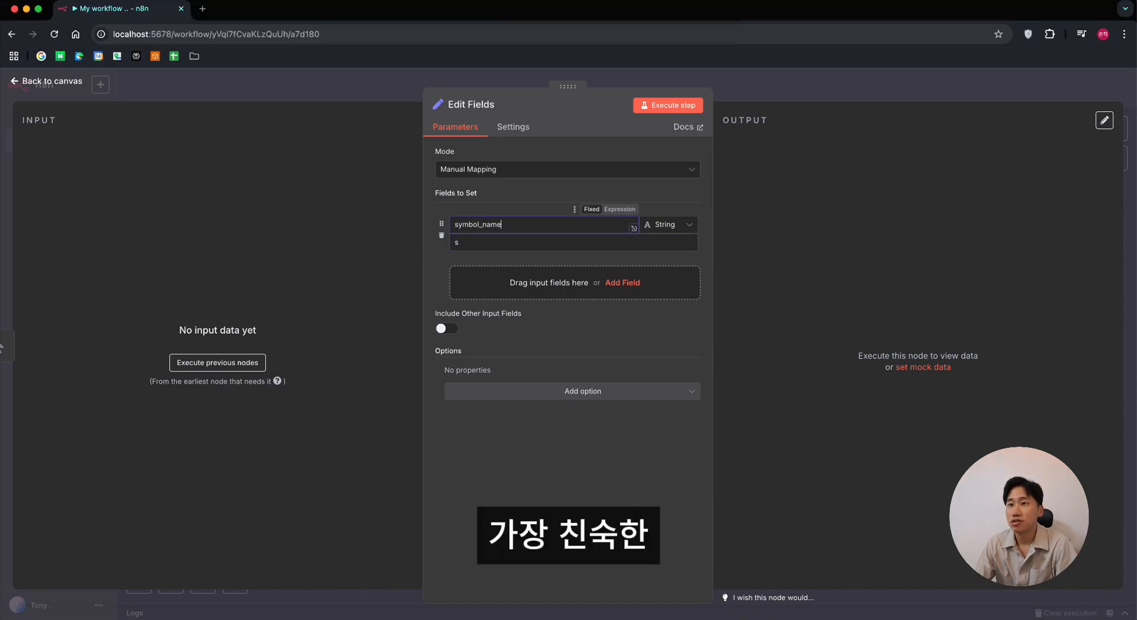
key(Tab)
key(BackSpace)
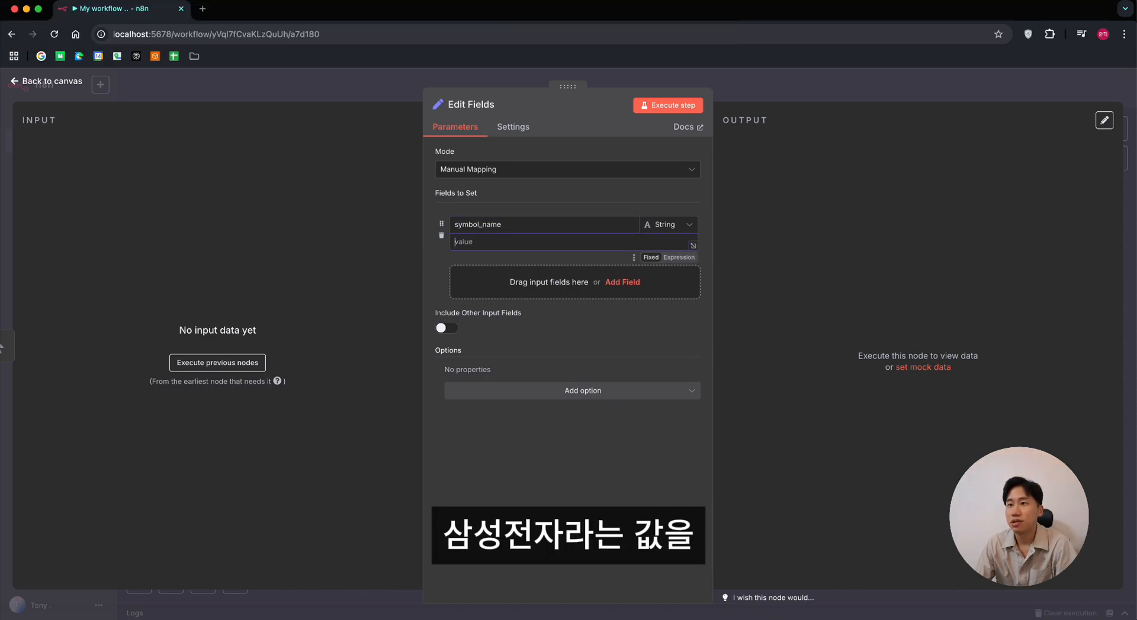
text(삼성전자)
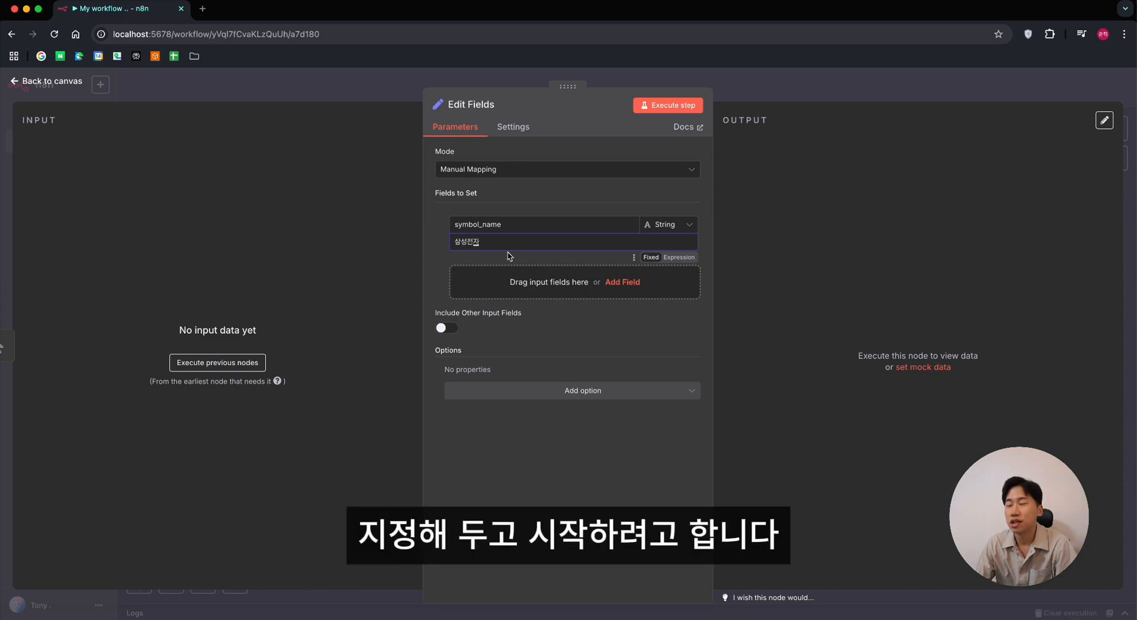
Step: Add a second string field named symbol_code with the value 005930
click(540, 286)
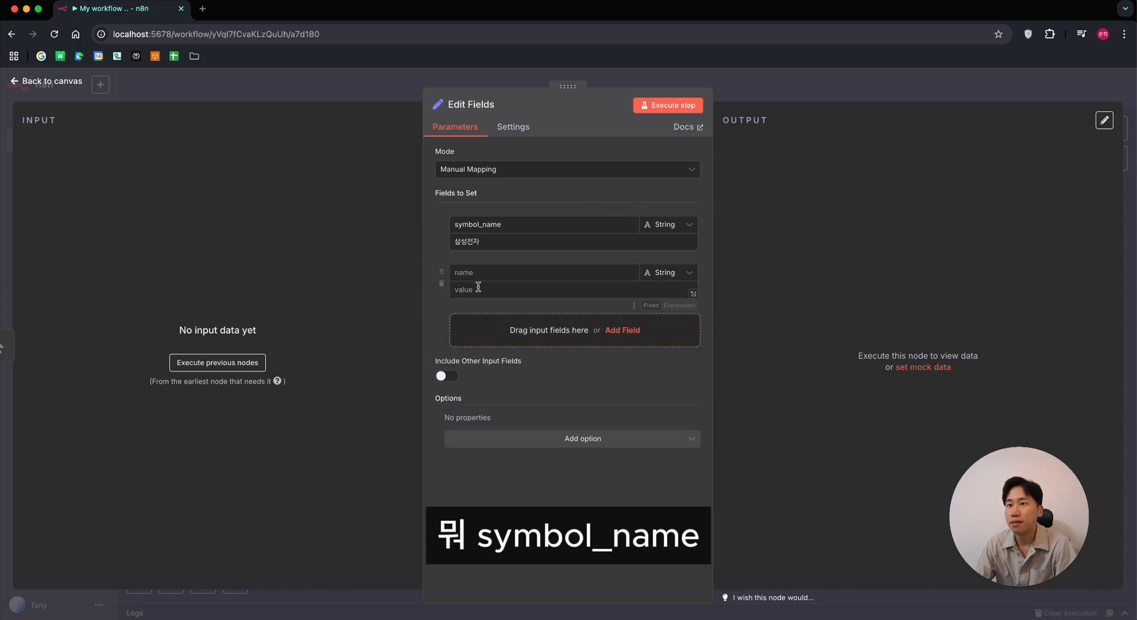
click(491, 272)
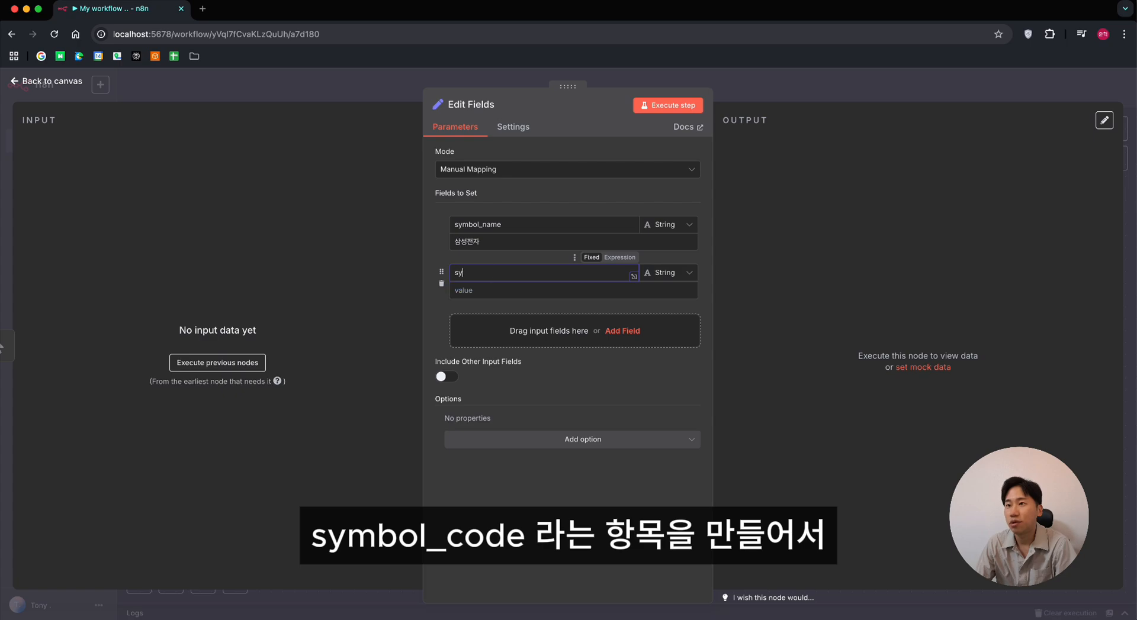
text(symbol_code)
key(Tab)
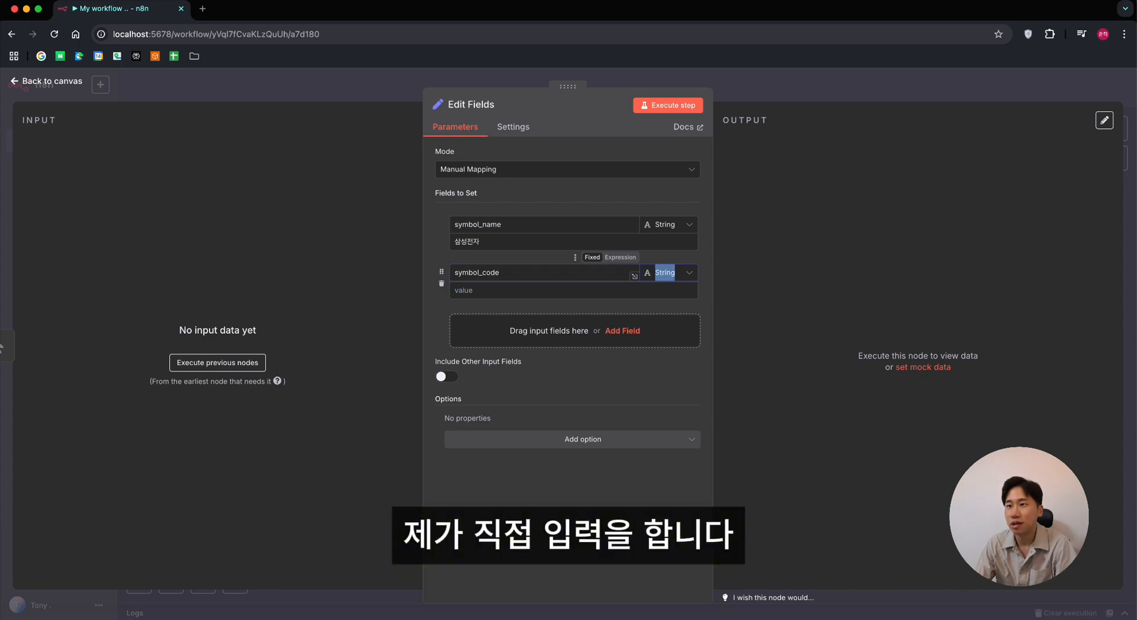
key(Tab)
text(005930)
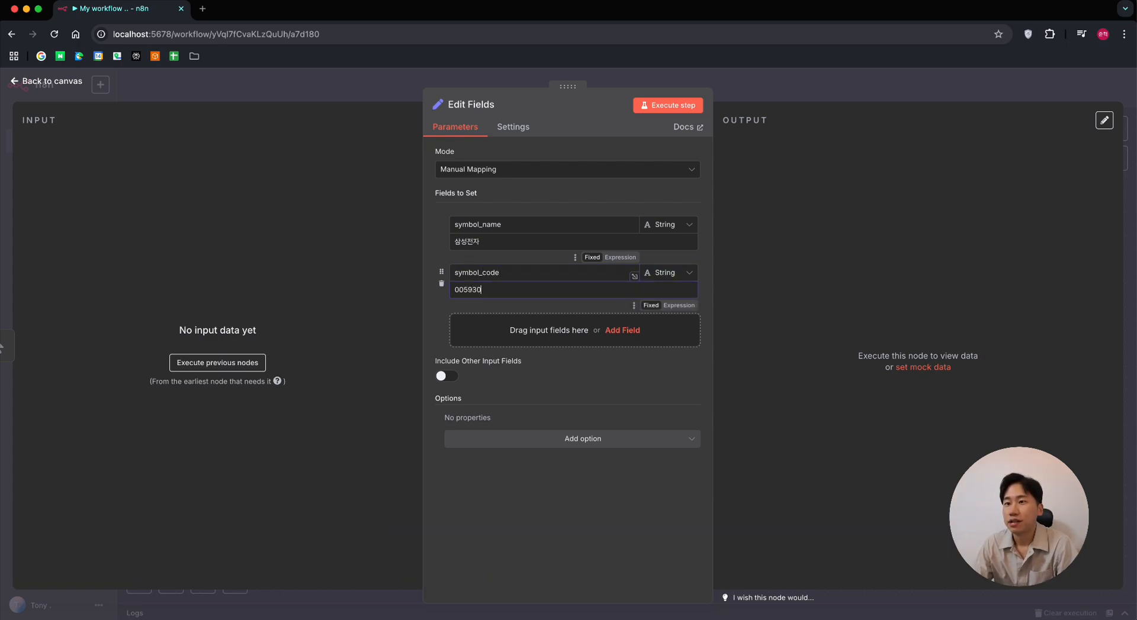
click(511, 336)
click(501, 335)
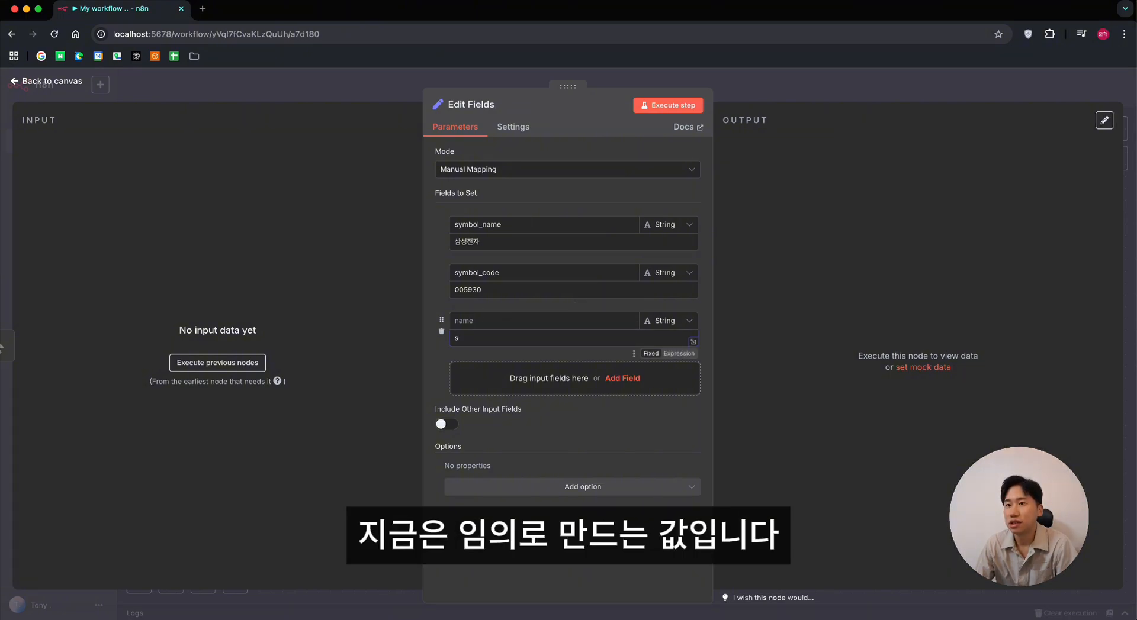
click(441, 334)
Step: Return to the canvas and execute the Edit Fields node
click(662, 108)
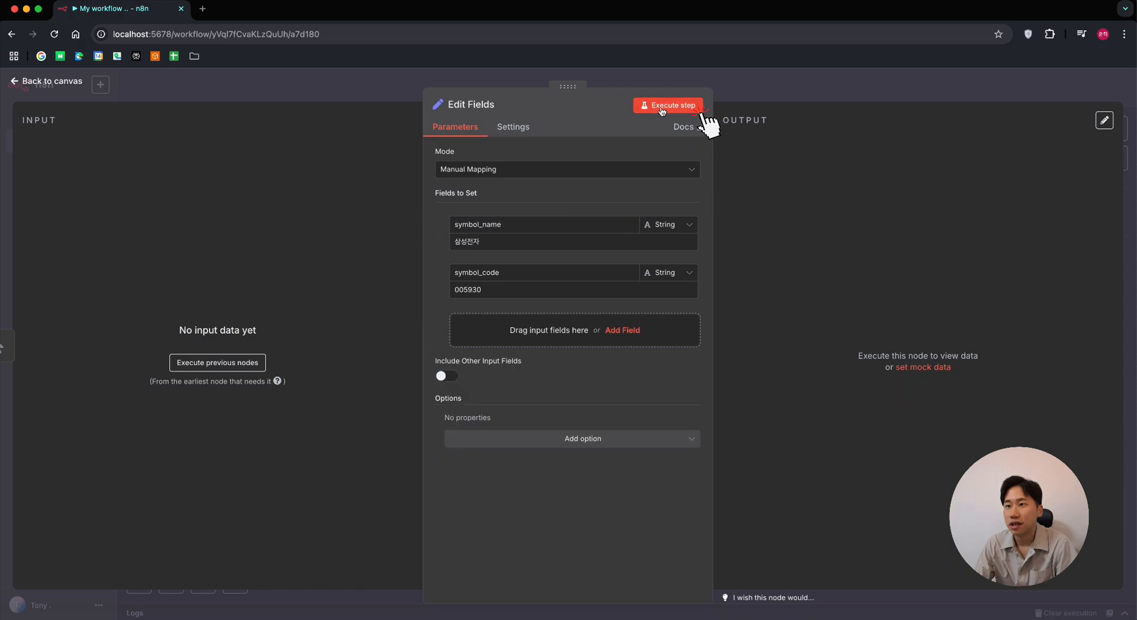
click(13, 88)
mouse_move(516, 345)
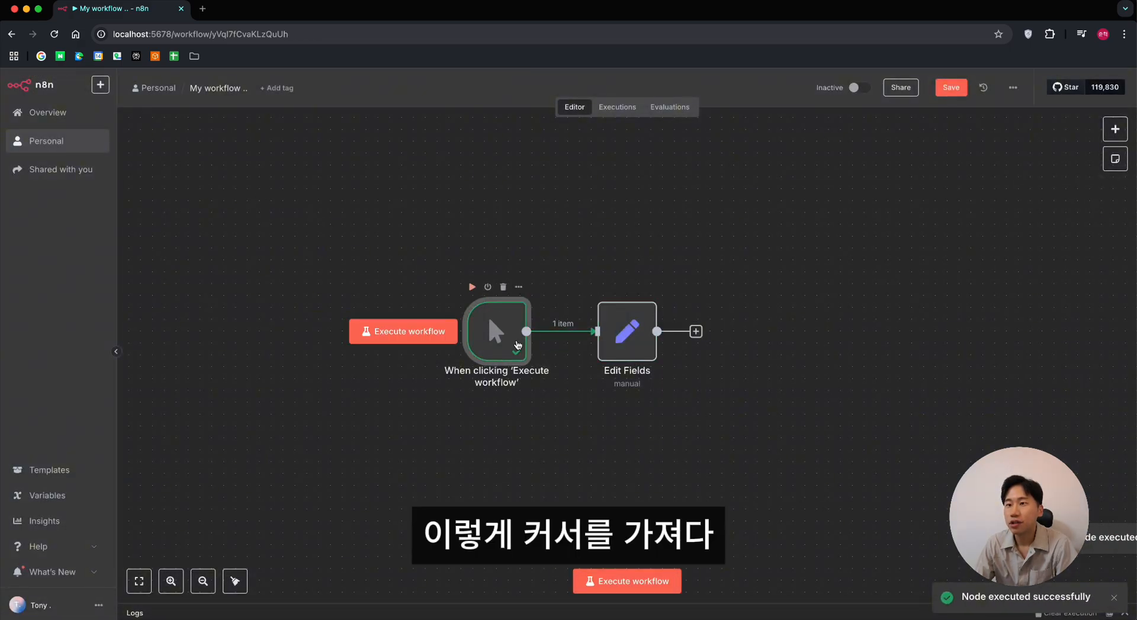
mouse_move(612, 320)
click(602, 288)
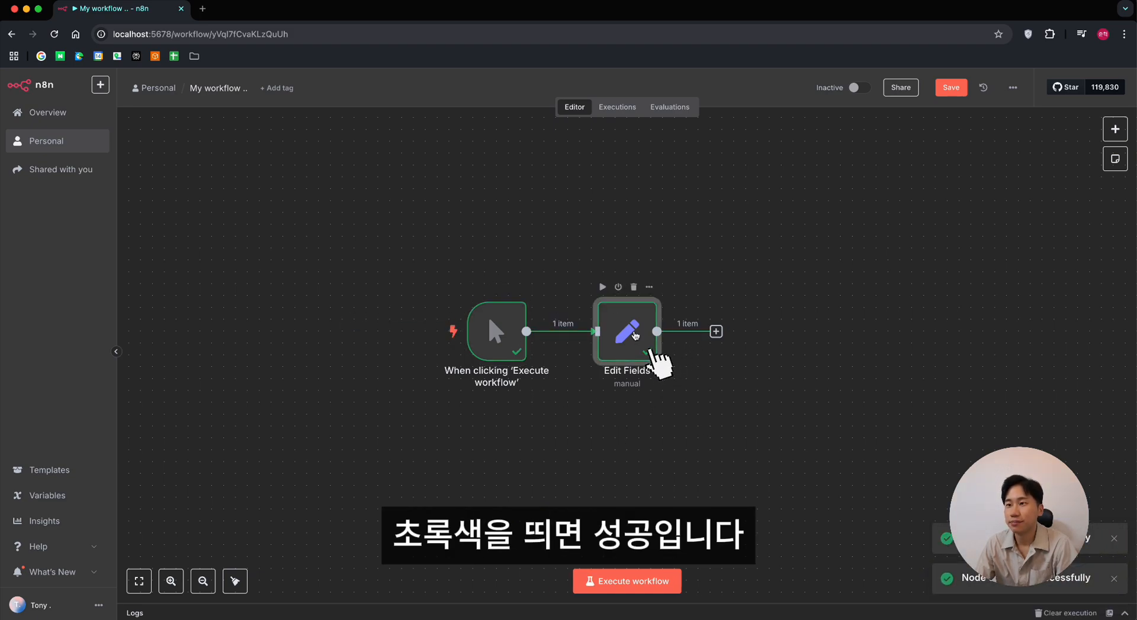
Step: Reopen the Edit Fields node, examine the symbol_name and symbol_code entries in its JSON output, and return to the canvas
double_click(634, 335)
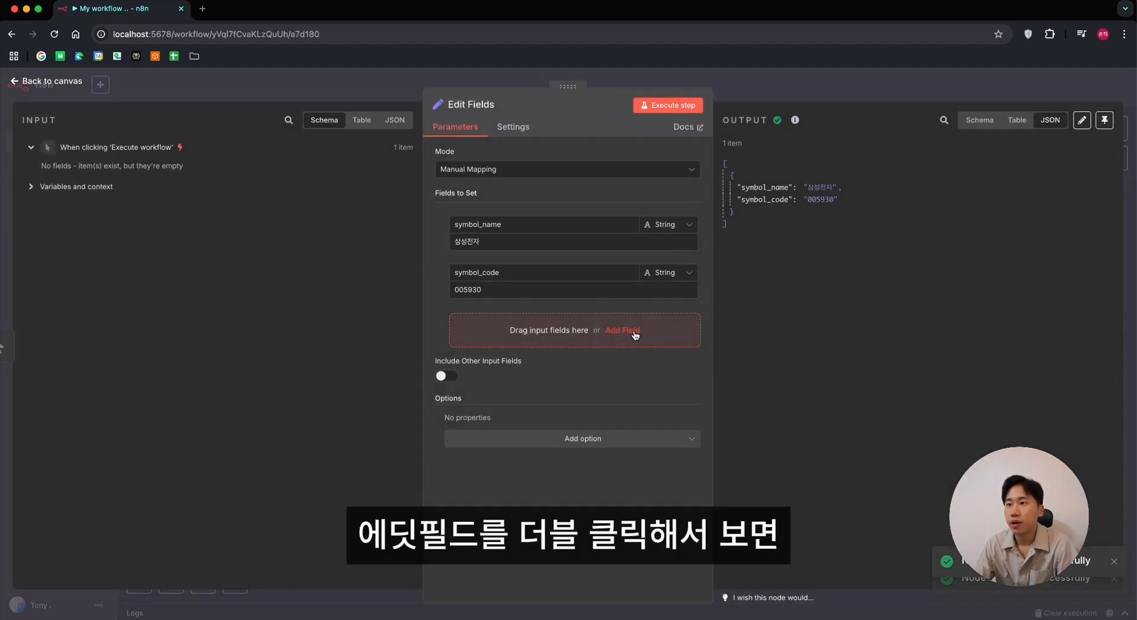
double_click(757, 188)
double_click(813, 188)
double_click(770, 201)
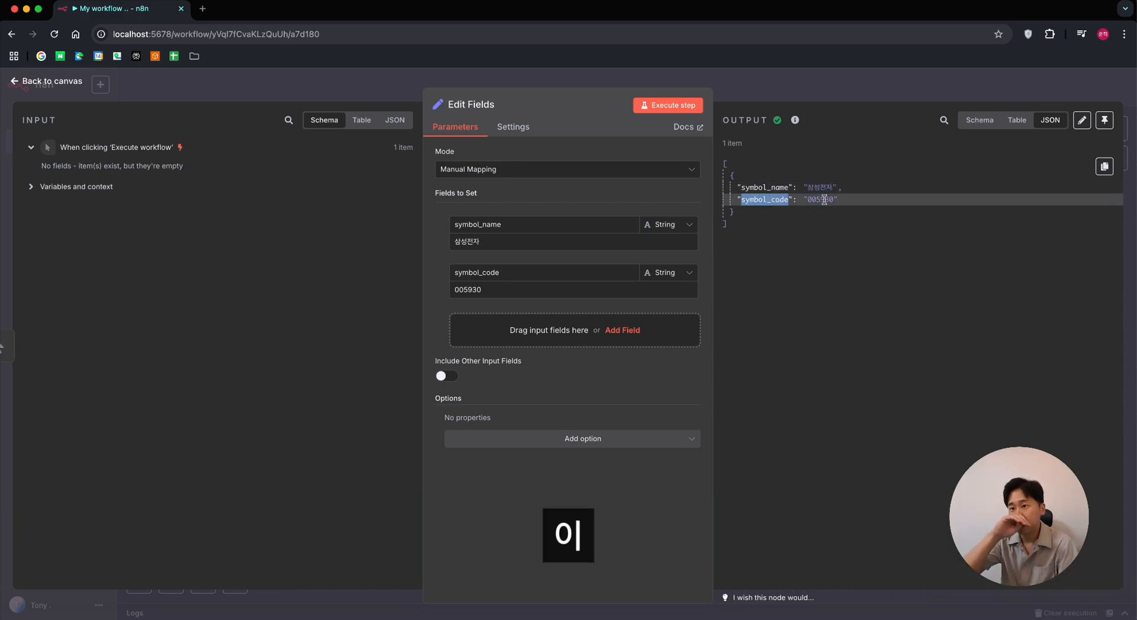
double_click(824, 200)
click(830, 232)
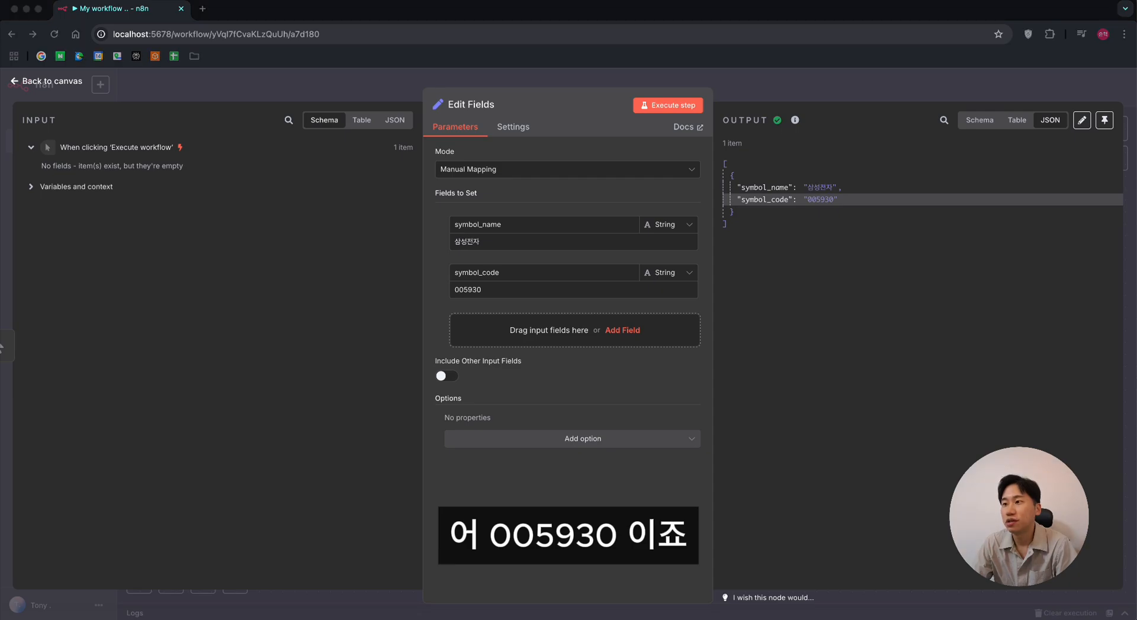
click(367, 384)
key(Escape)
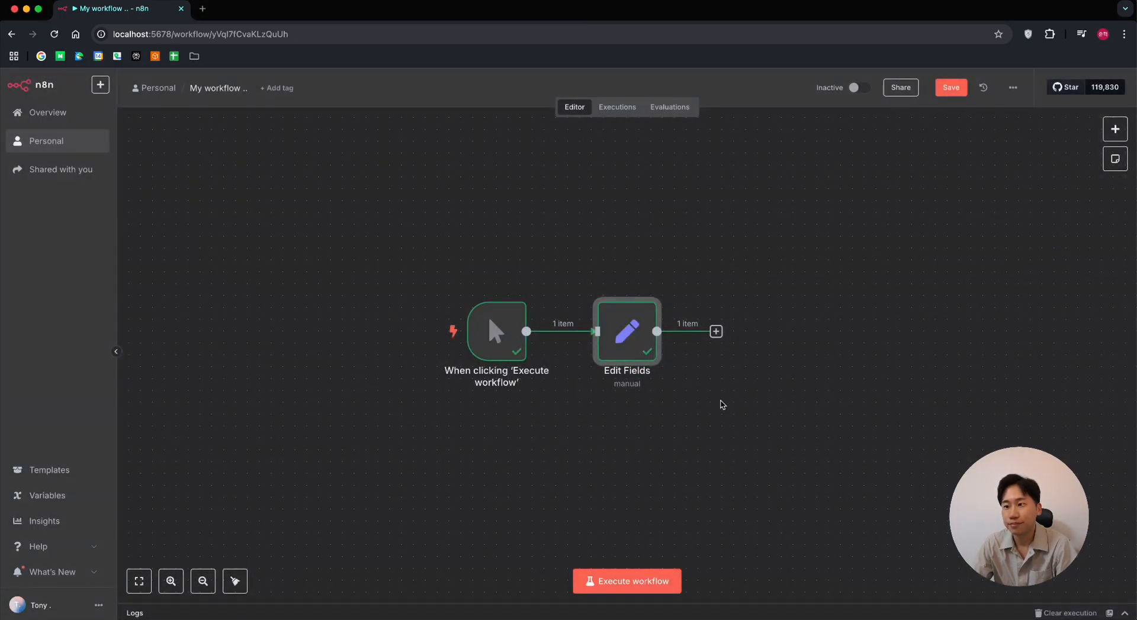
Step: Add an HTTP Request node connected to the Edit Fields node's output
scroll(871, 350, right, 5)
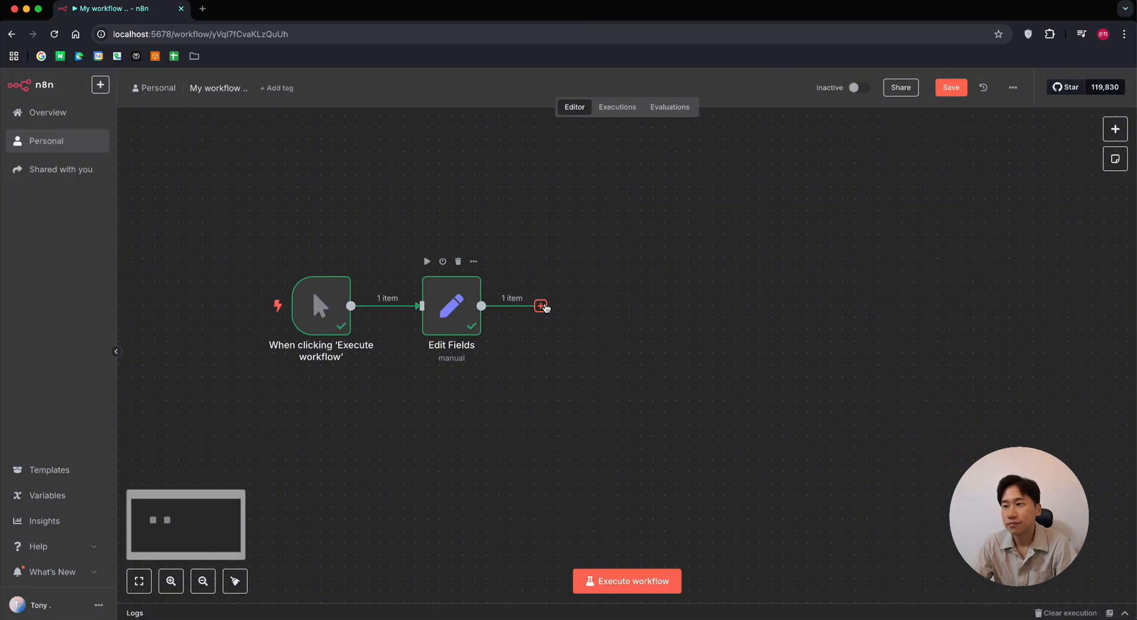
click(540, 305)
text(htt)
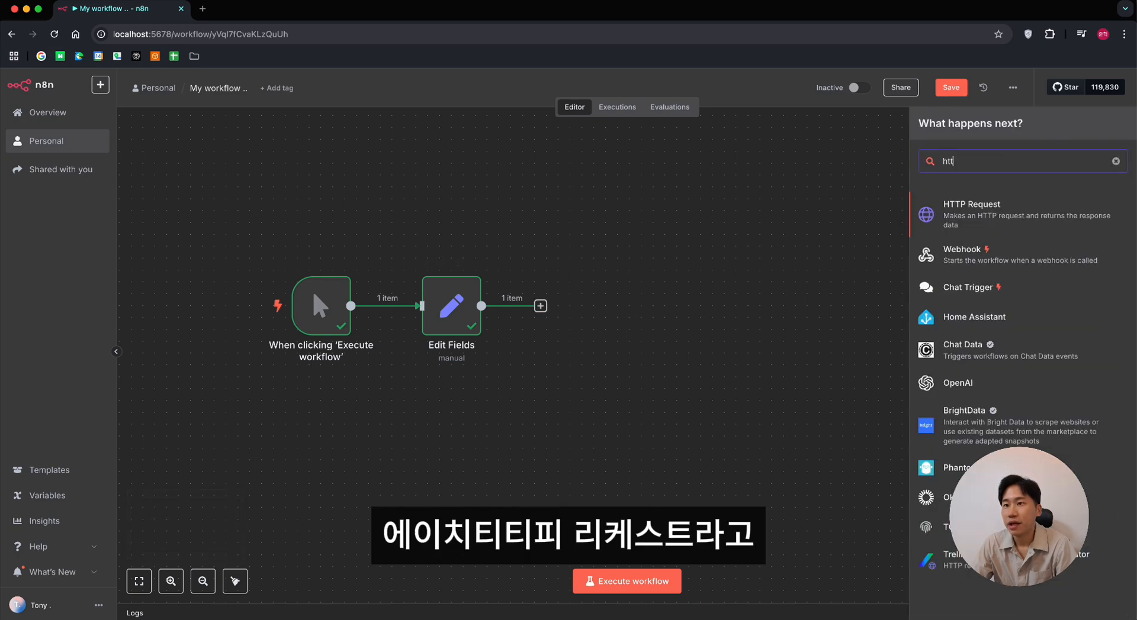
key(Return)
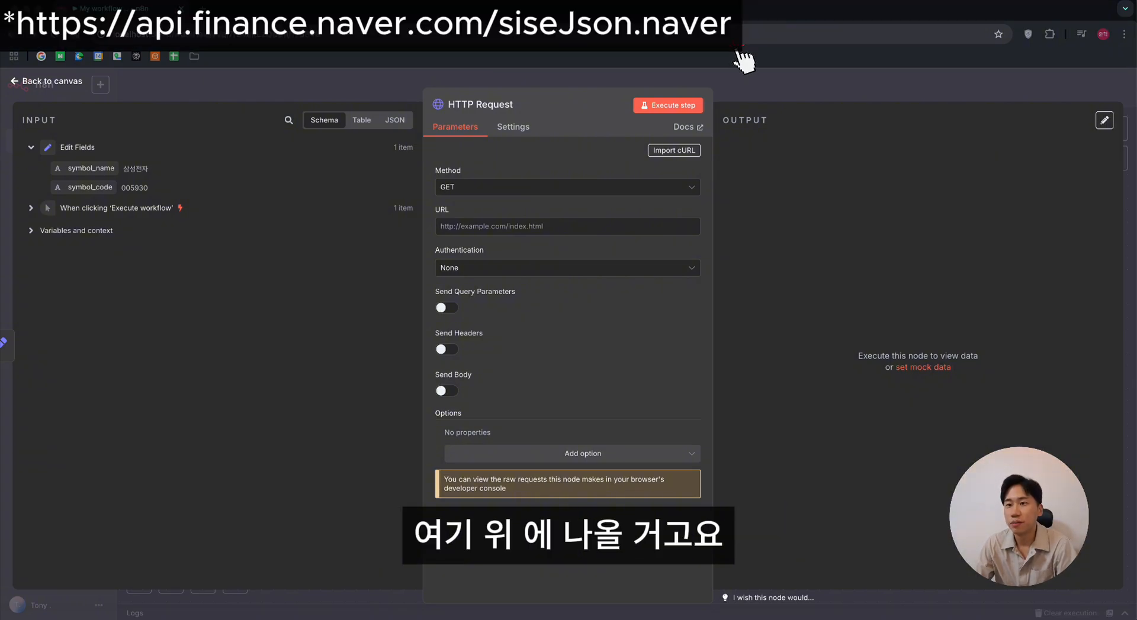
click(564, 225)
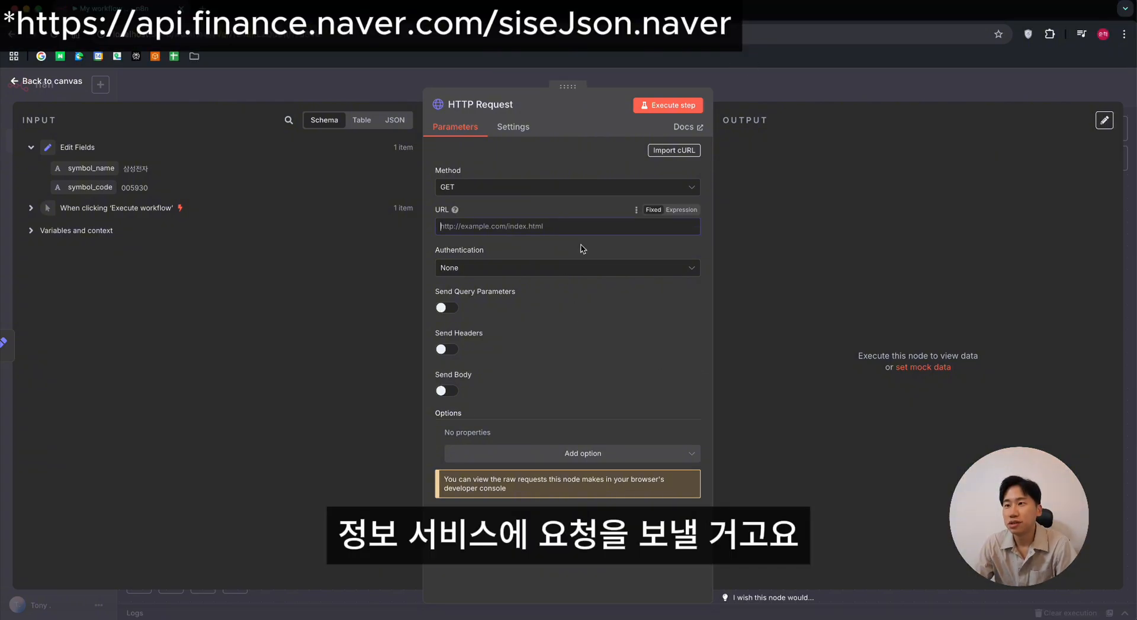
text(https://api.finance.naver.com/siseJson.naver)
drag(604, 229, 437, 230)
key(super+c)
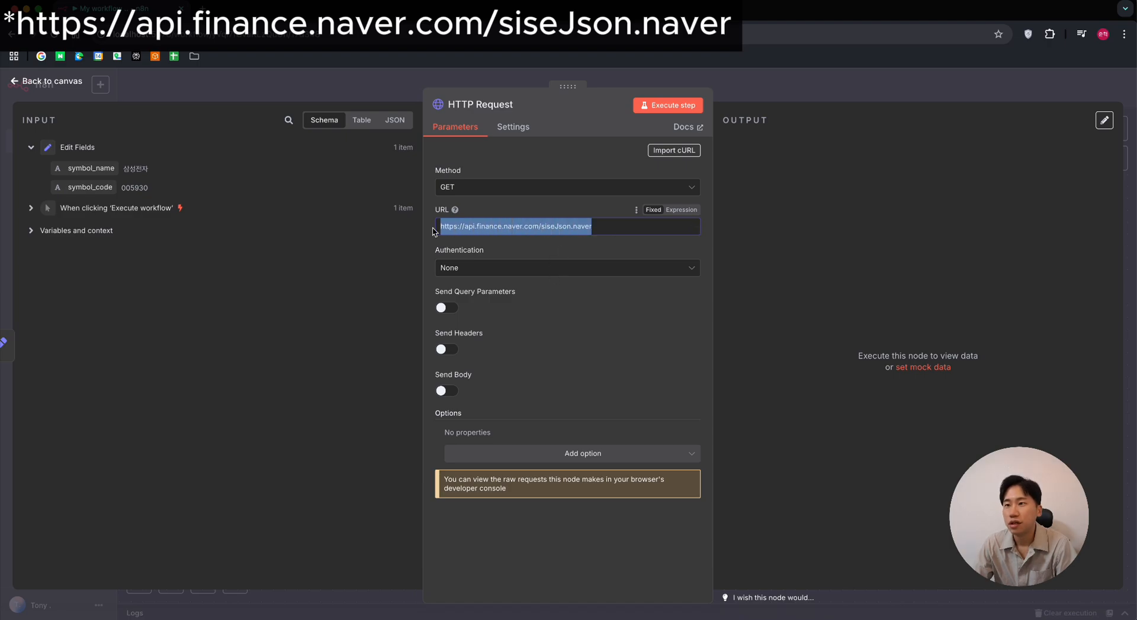
click(540, 253)
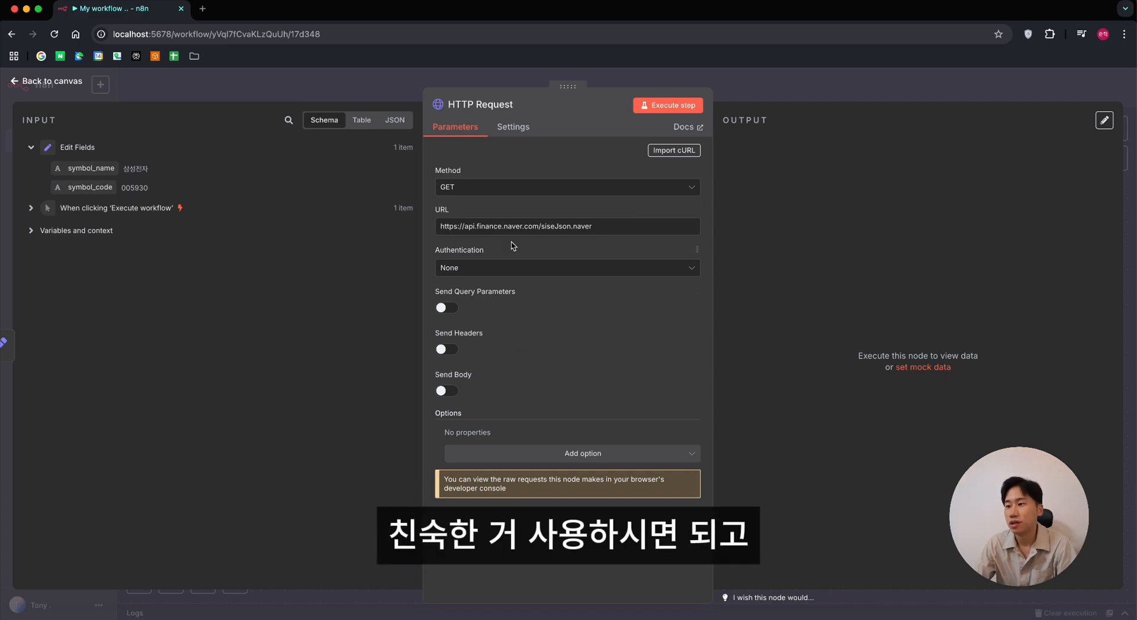
Step: Open Perplexity in a new browser tab and paste the copied API address into its question box
click(203, 8)
click(134, 57)
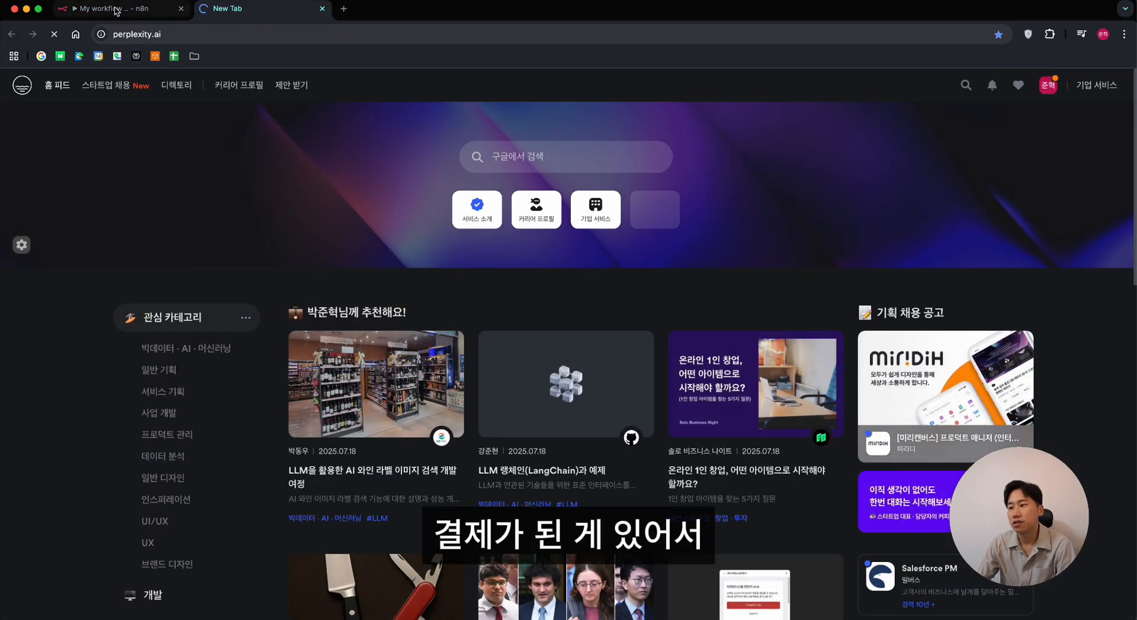
key(super+v)
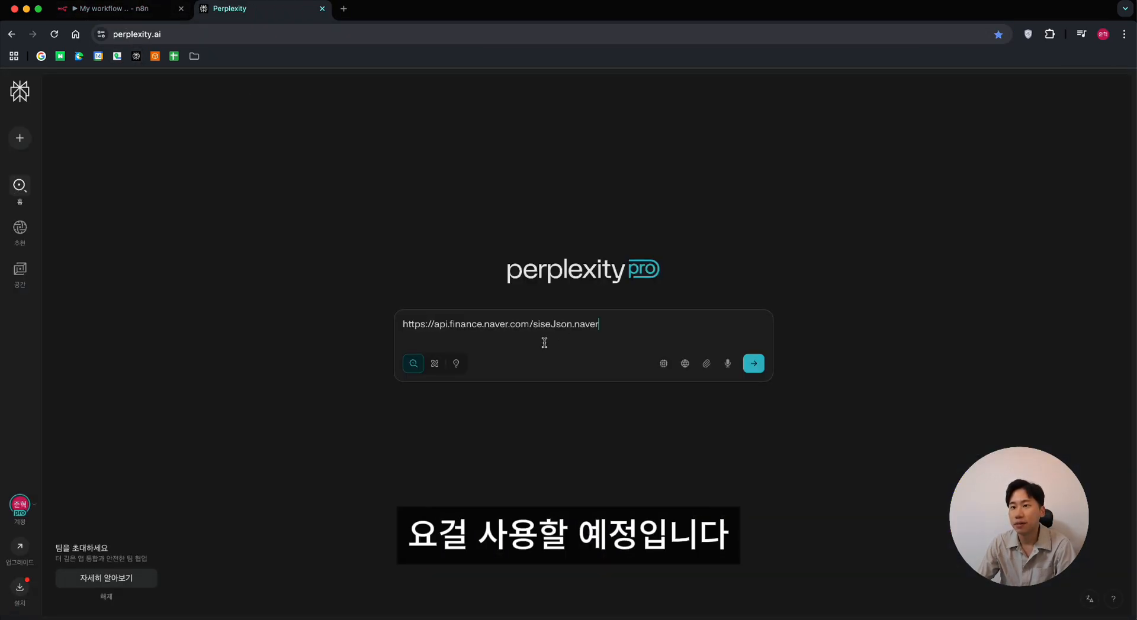
Step: Add the line "를 활용해서 주식 종가 데이터를 수집하려고 한다" below the address in the prompt
key(shift+Return)
text(를 활)
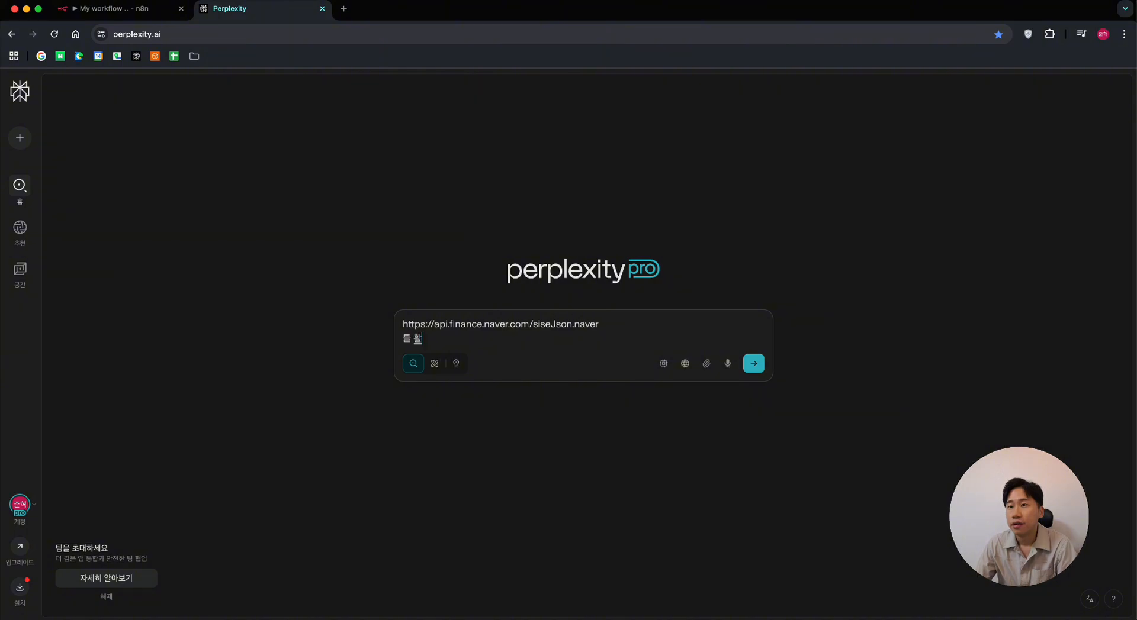
text(용ㅎ해서 주)
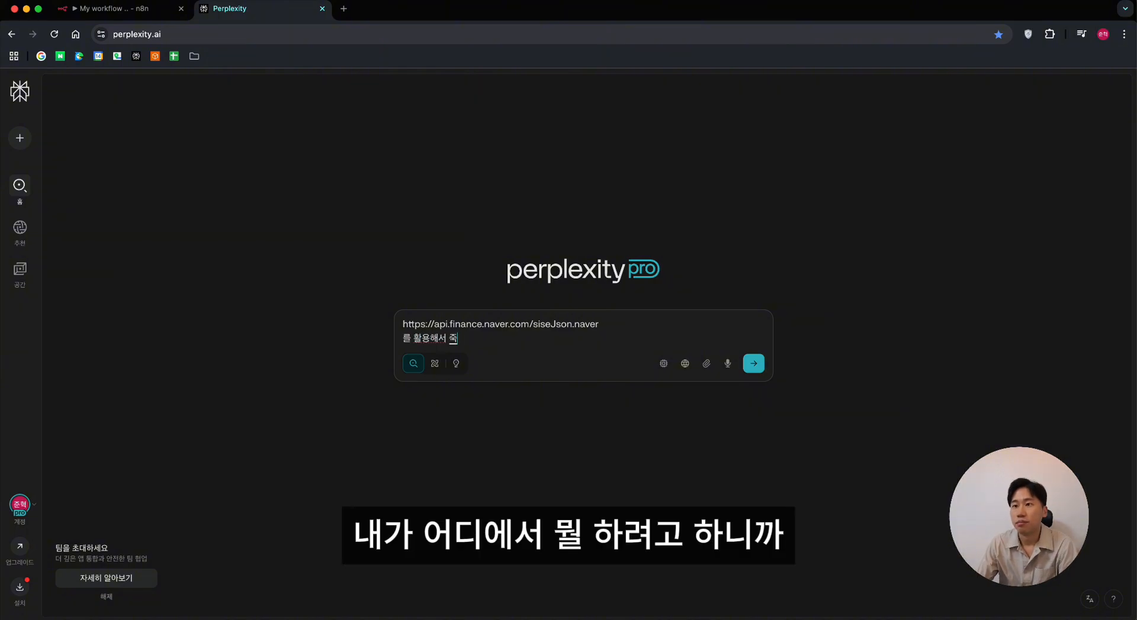
text(식 종가 ㄷㅇ)
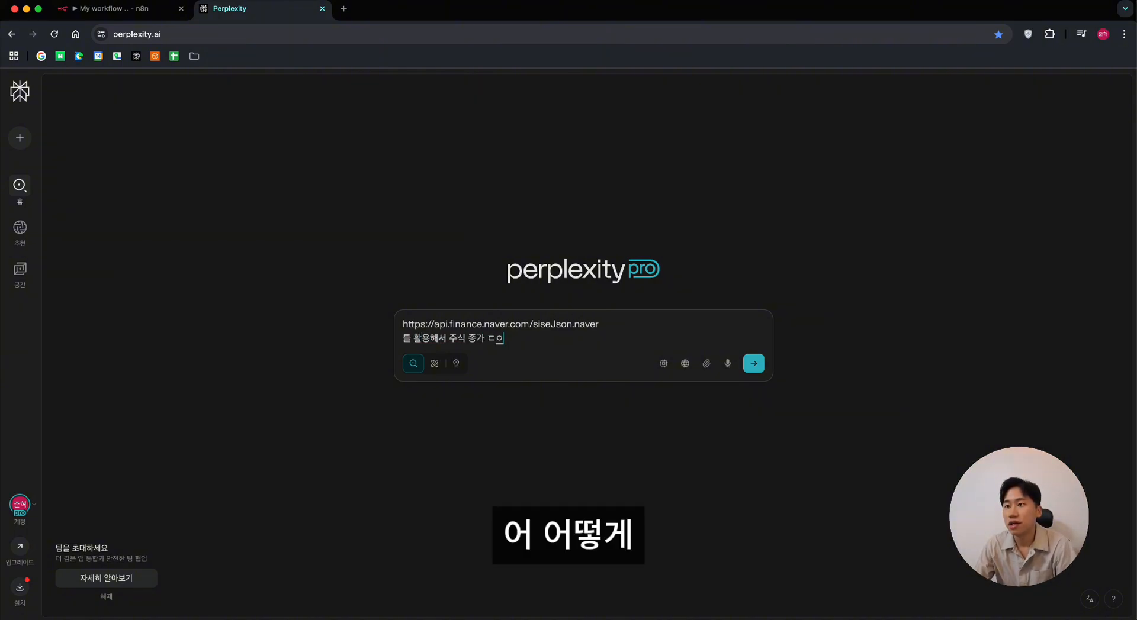
key(BackSpace)
key(BackSpace)
text(뎅이터를 수집하려고 한다)
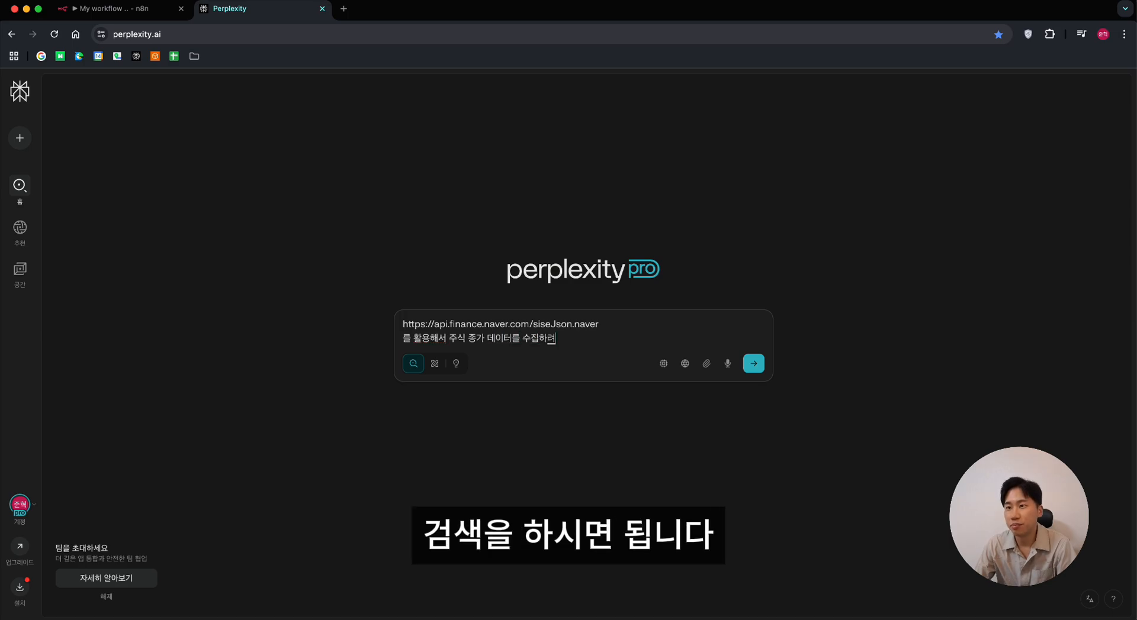
key(shift+Return)
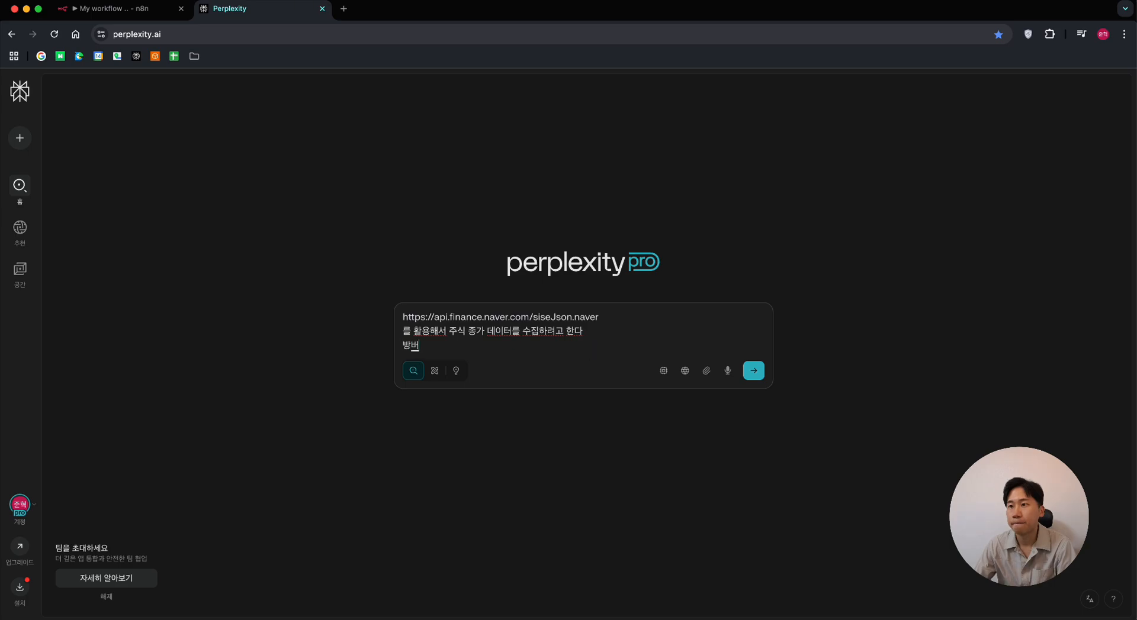
Step: Finish the prompt with "n8n https requests 를 사용한다고 할 때 하는 방법을 알려줘" on a new line and submit it
key(BackSpace)
key(BackSpace)
key(BackSpace)
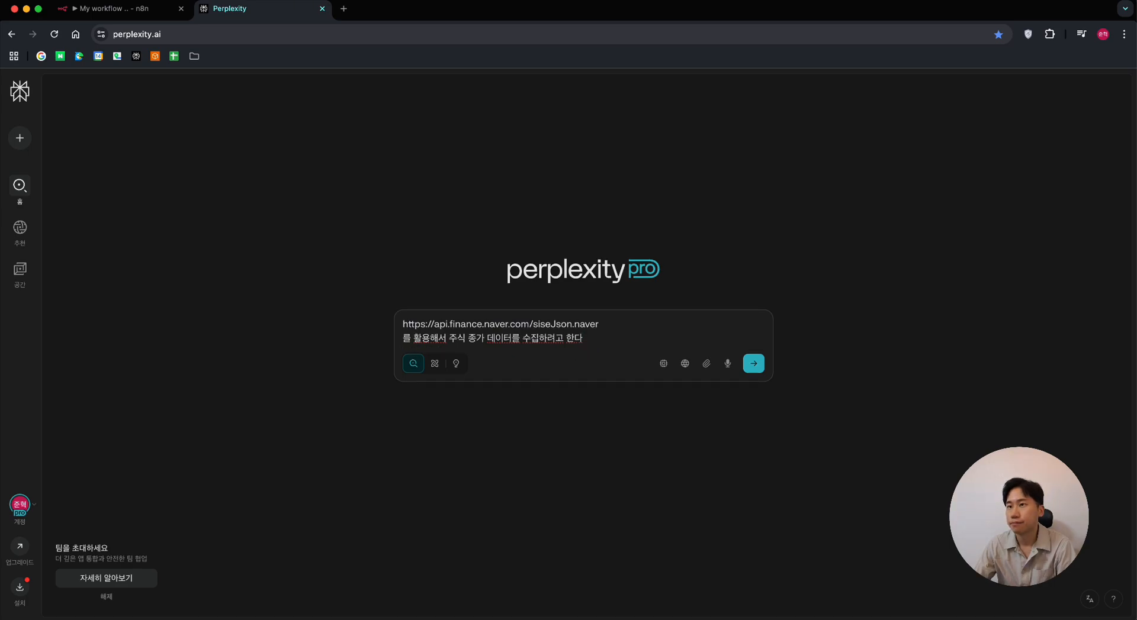
key(shift+Return)
text(n)
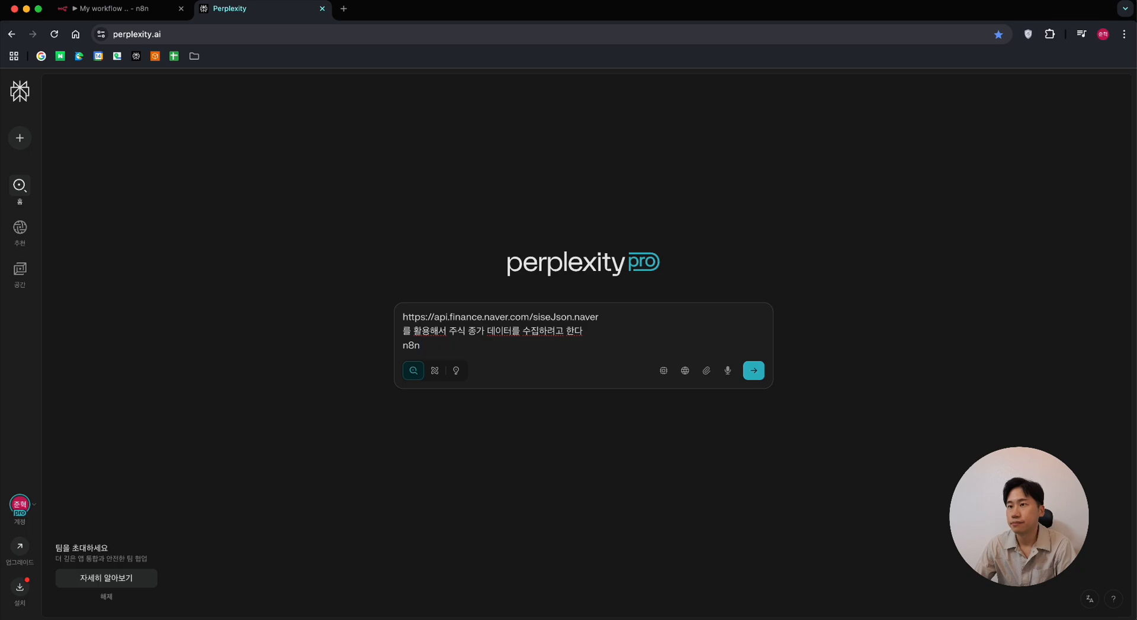
text(8n)
text(https requests 를 사용한다고 할 때 하는 방법을 알려줘)
key(Return)
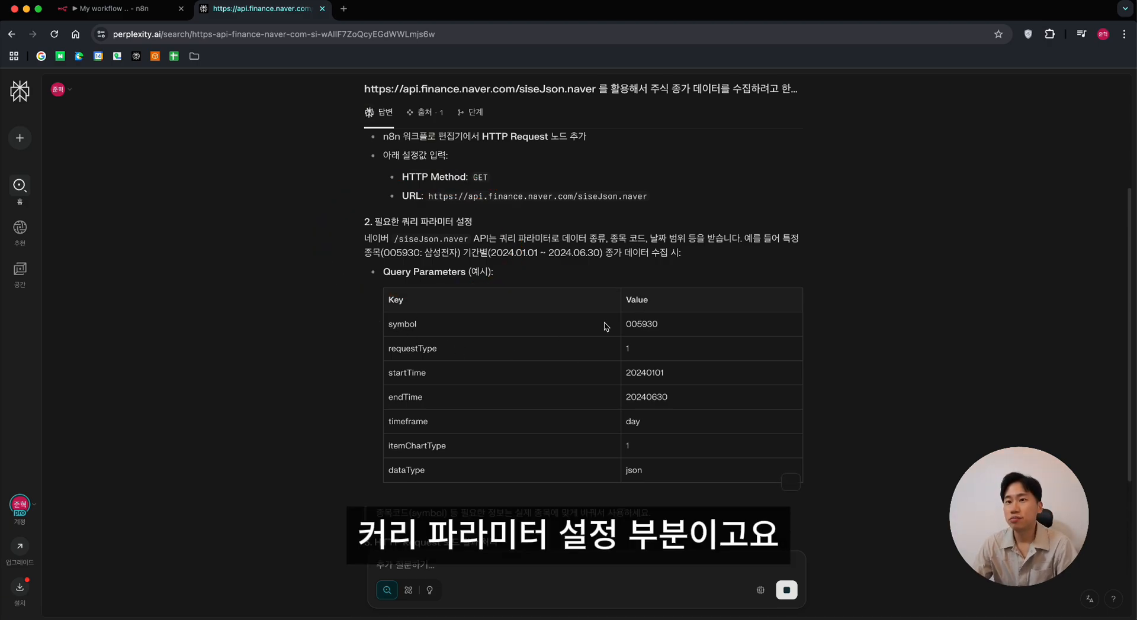
Step: Enable query parameters in n8n's HTTP Request node and name the first one symbol, copied from Perplexity's parameter table
click(129, 6)
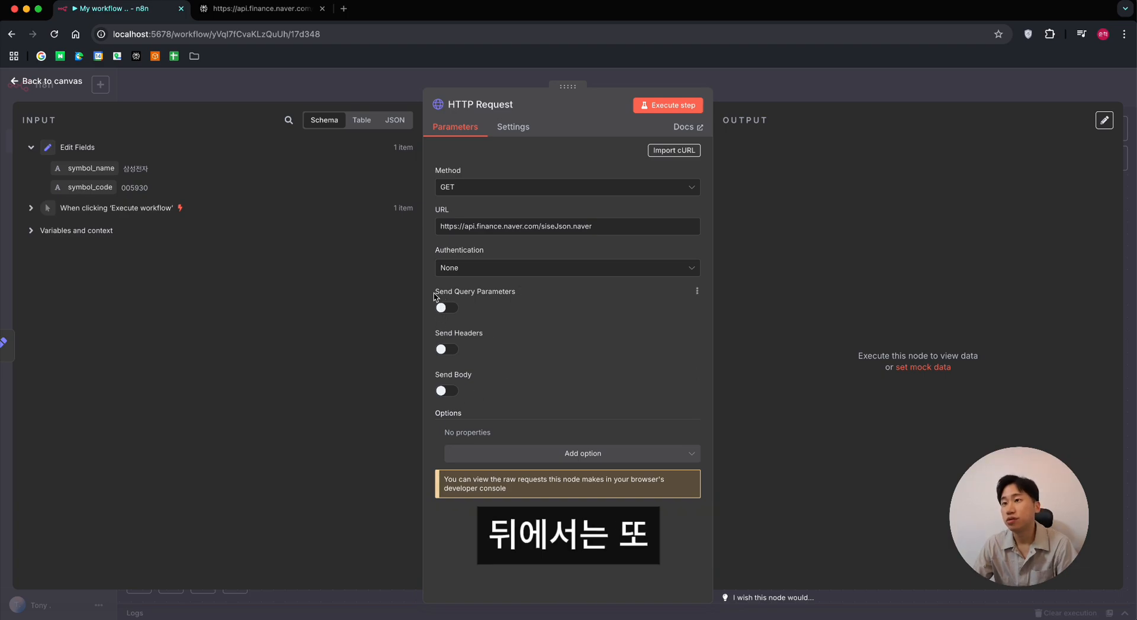
click(446, 309)
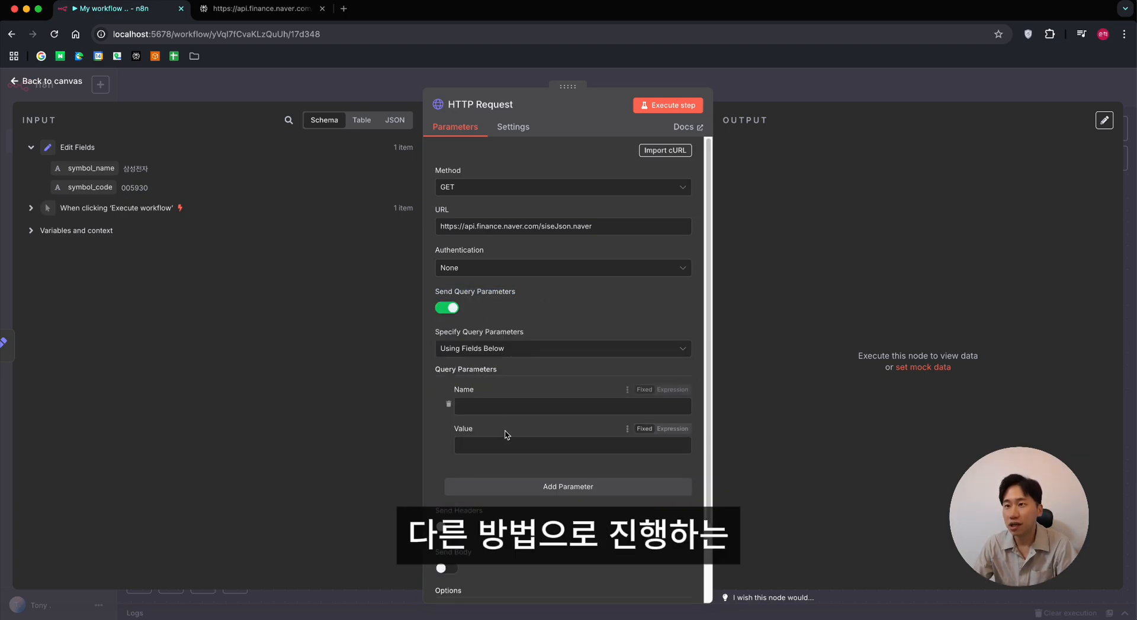
click(260, 8)
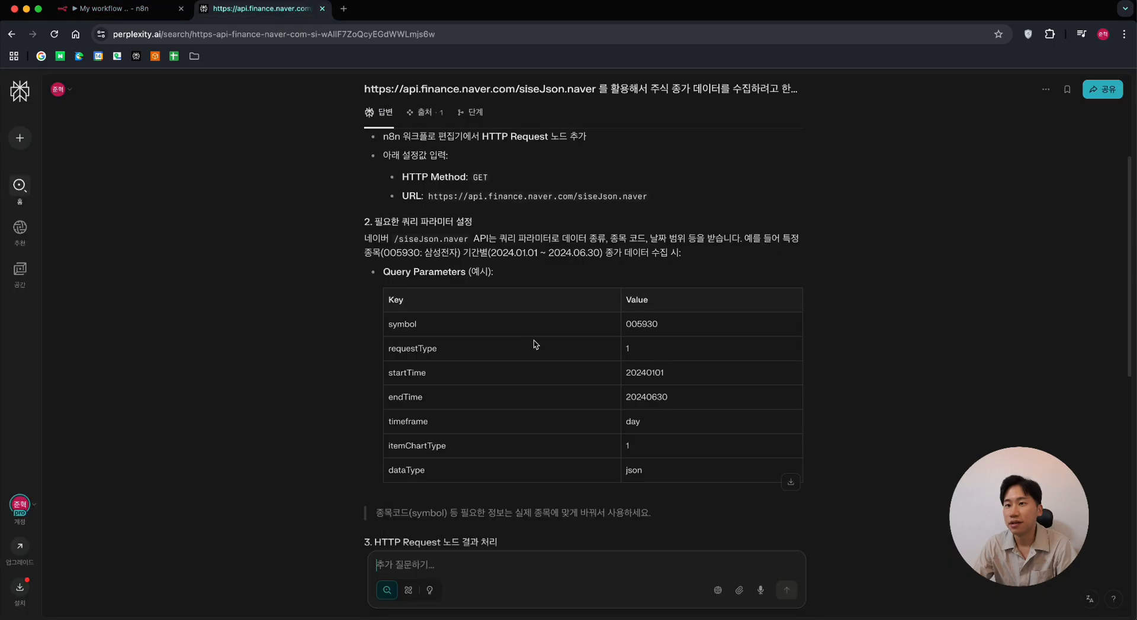
double_click(399, 324)
key(super+c)
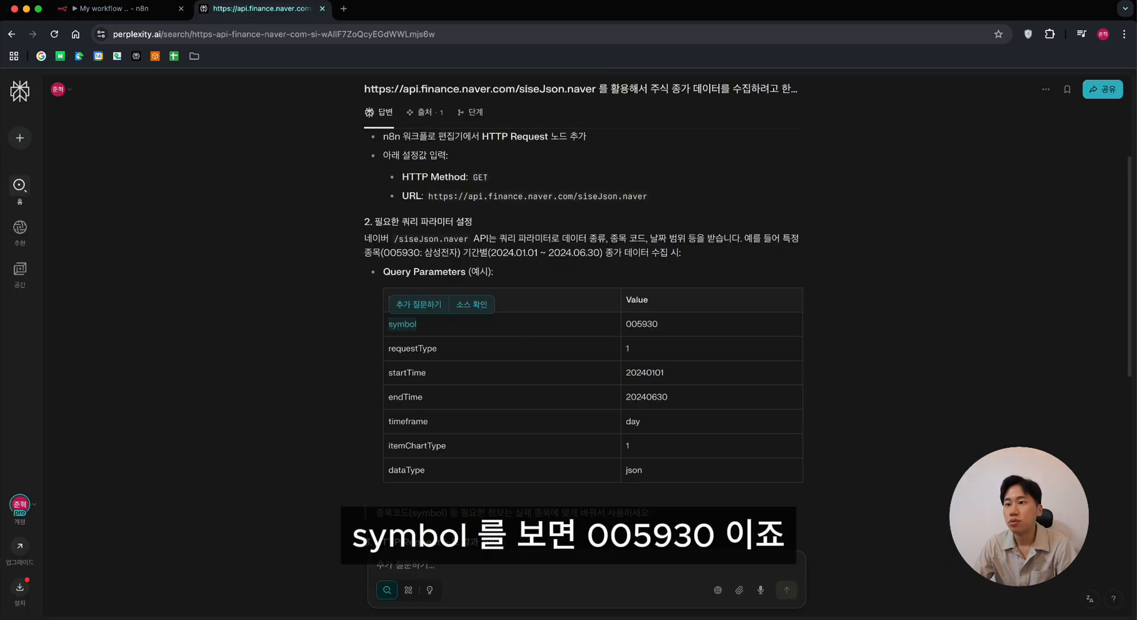
click(117, 8)
key(super+v)
click(513, 422)
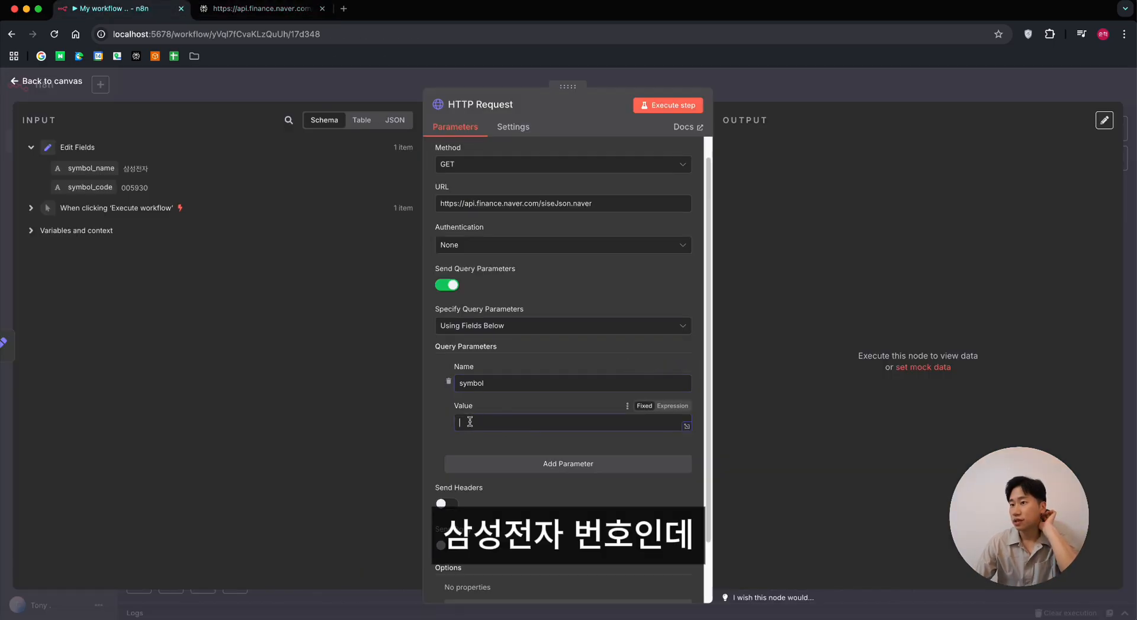
text(005930)
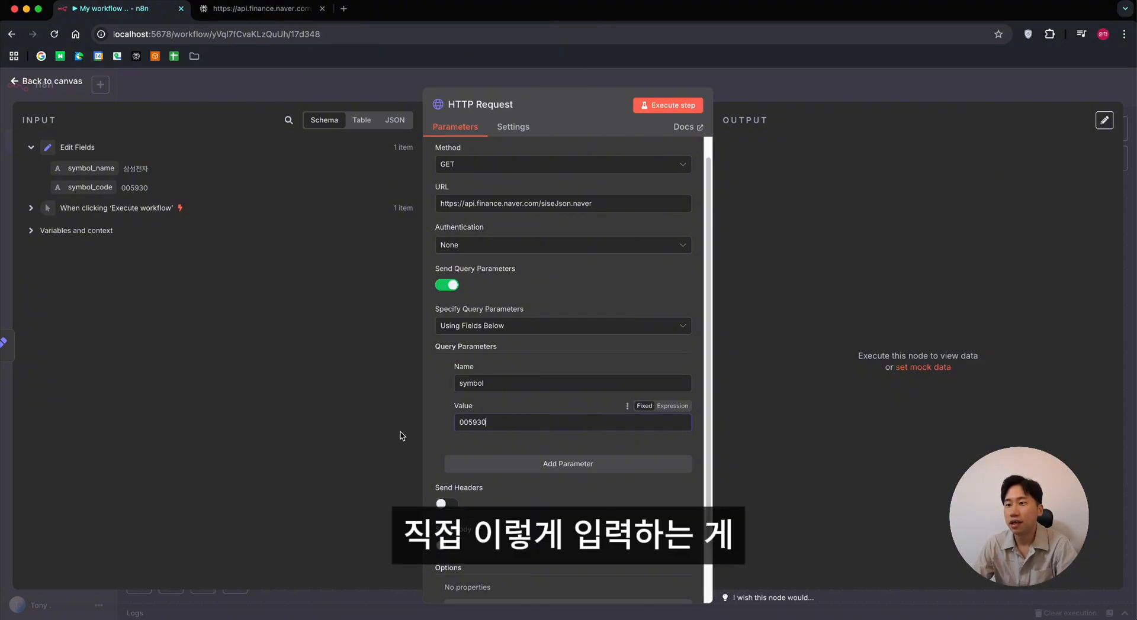
drag(488, 422, 416, 408)
key(BackSpace)
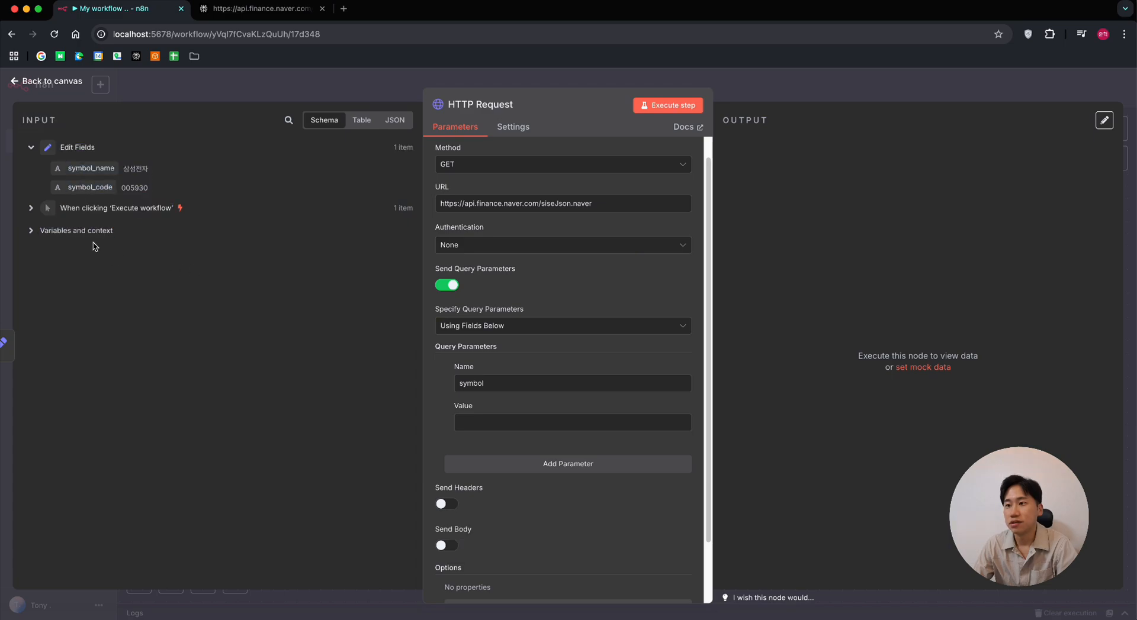
Step: View the input data as table and JSON, and map the symbol parameter's value to the Edit Fields node's symbol_code
click(361, 122)
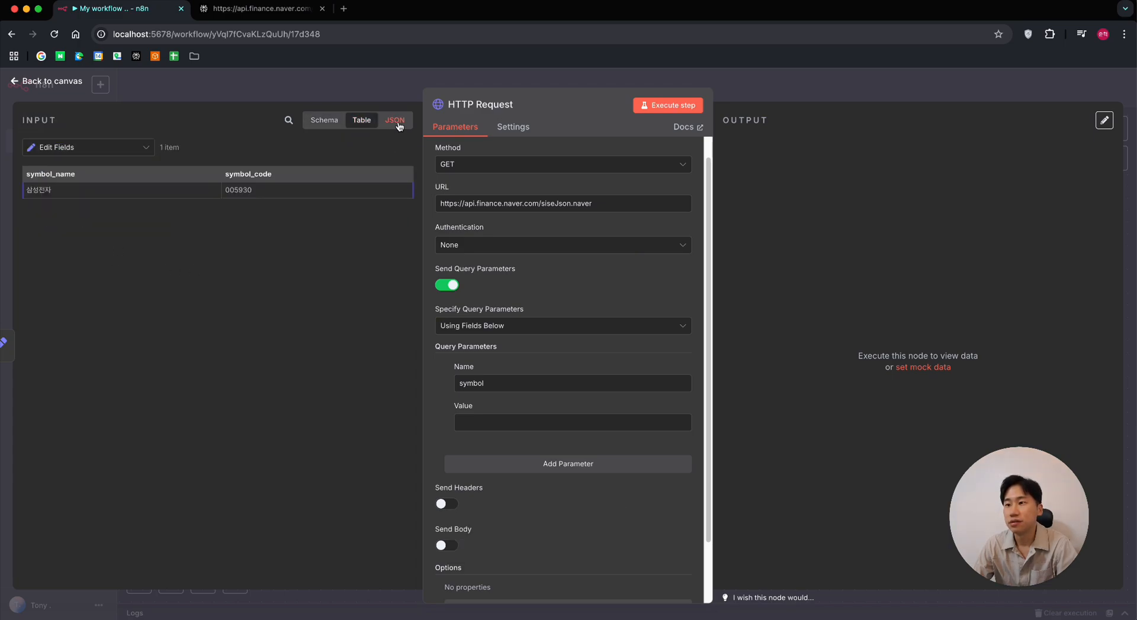
click(396, 121)
click(360, 123)
click(324, 122)
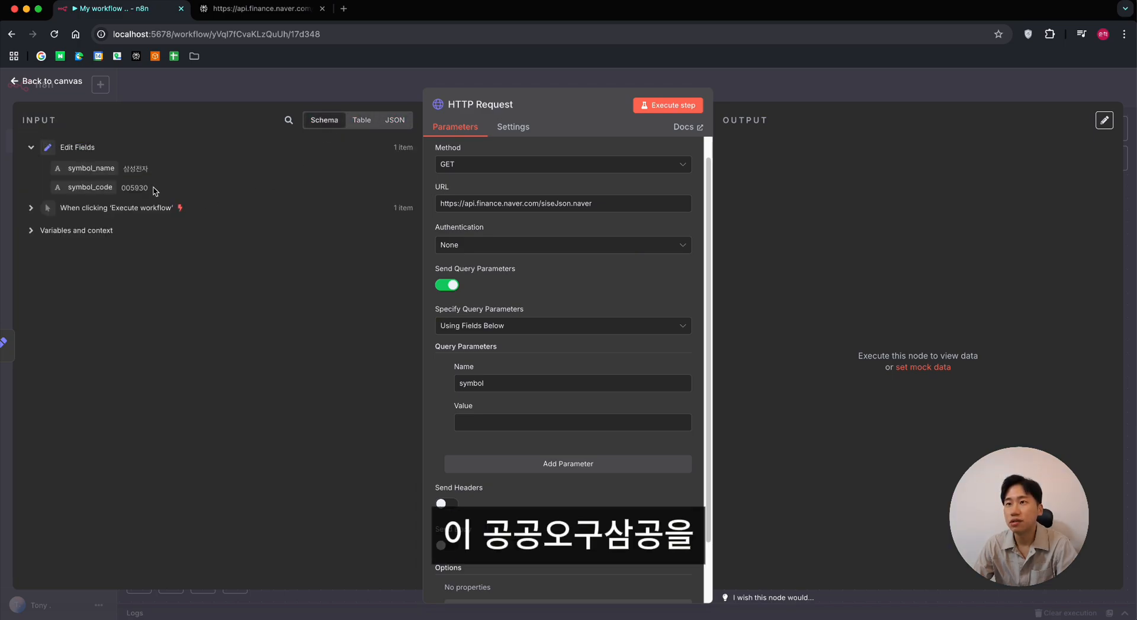
drag(75, 188, 498, 422)
click(314, 391)
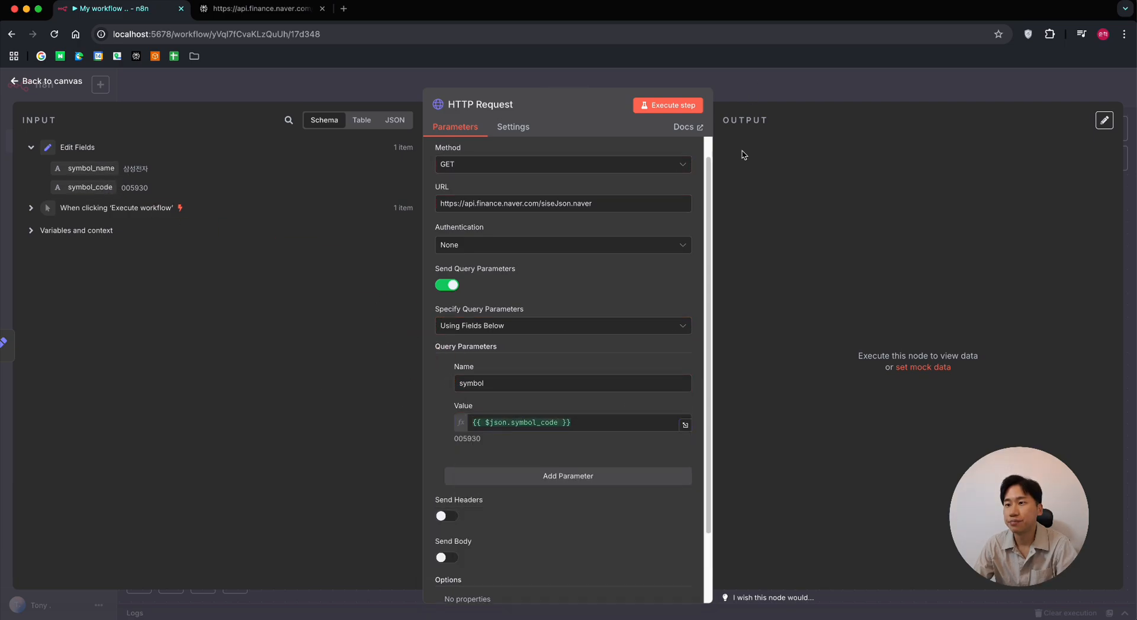
Step: Close and reopen the HTTP Request node, check the symbol parameter's expression and preview, and return to the canvas
click(13, 86)
double_click(577, 319)
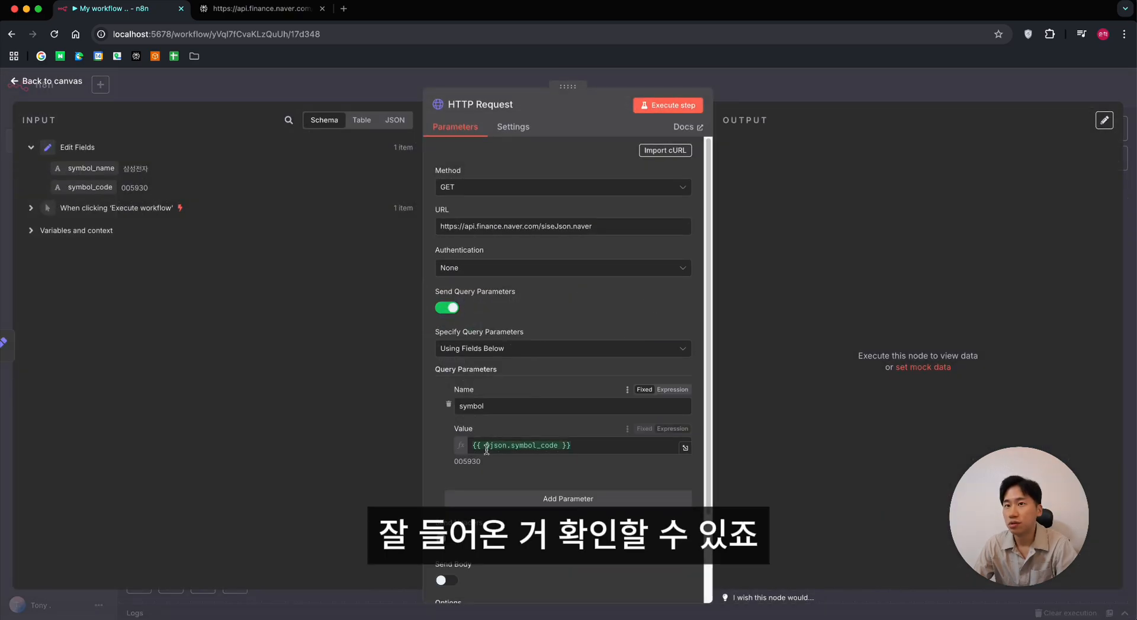
drag(493, 445, 452, 444)
click(631, 446)
click(432, 452)
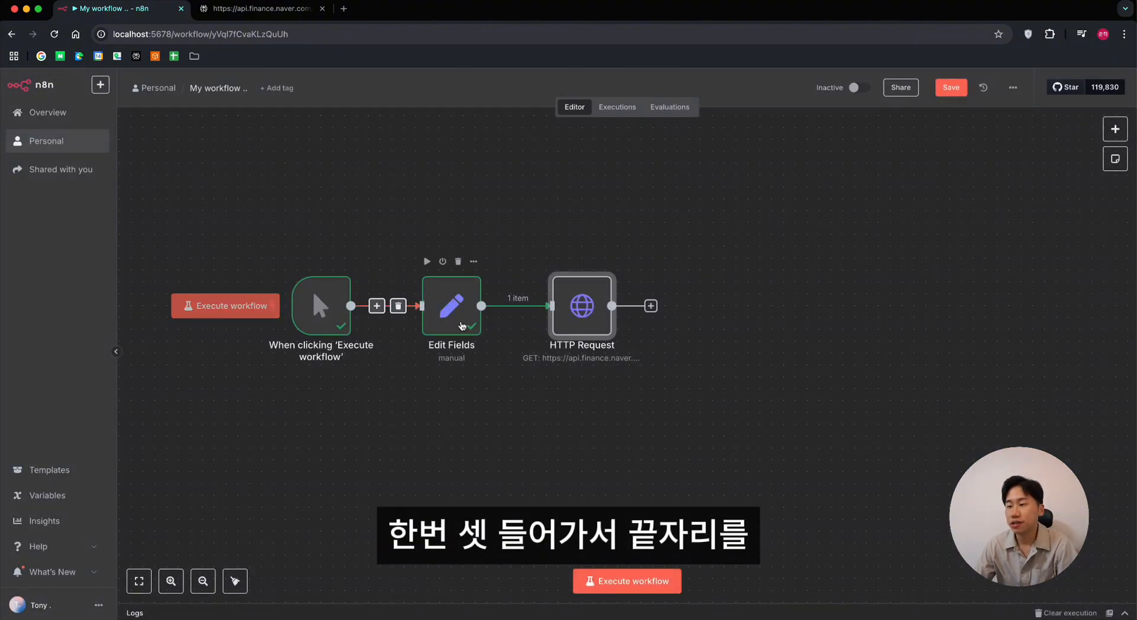
Step: Set symbol_code to 005933 in the Edit Fields node, execute the node, and return to the canvas
double_click(459, 299)
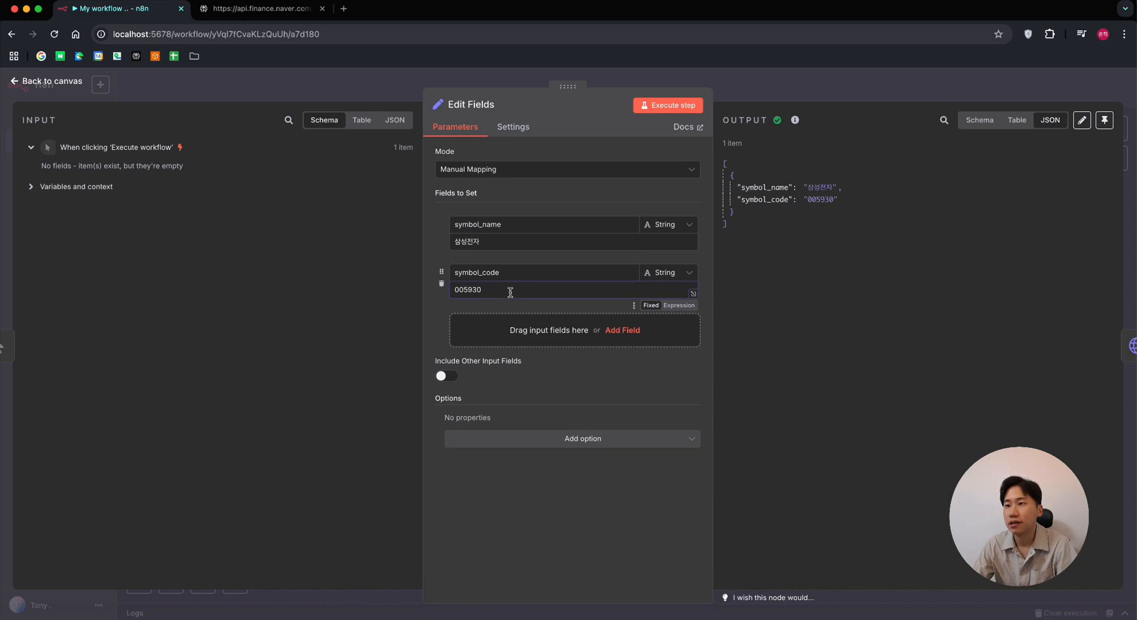
key(BackSpace)
text(3)
click(668, 105)
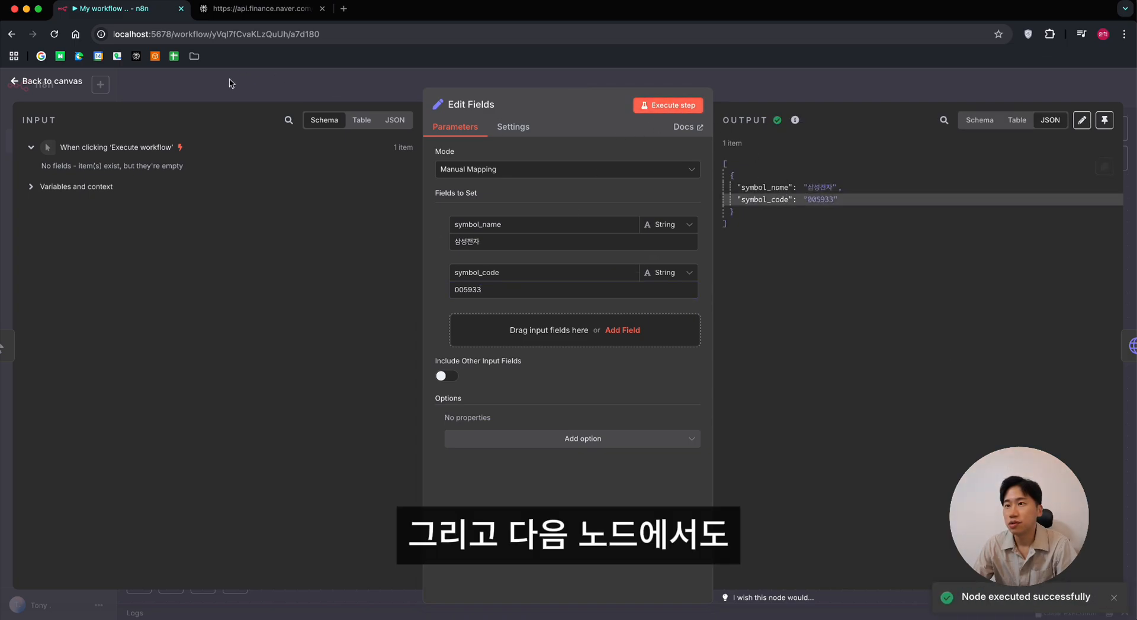
click(17, 87)
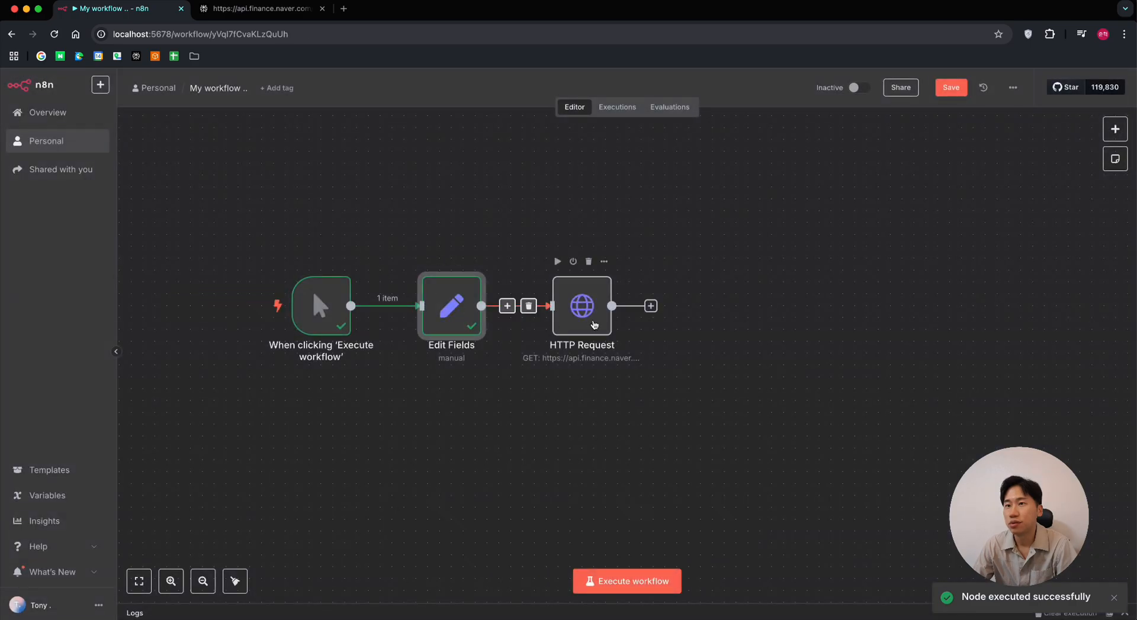
Step: Check in the HTTP Request node that the symbol parameter follows the symbol_code input, and return to the canvas
double_click(595, 324)
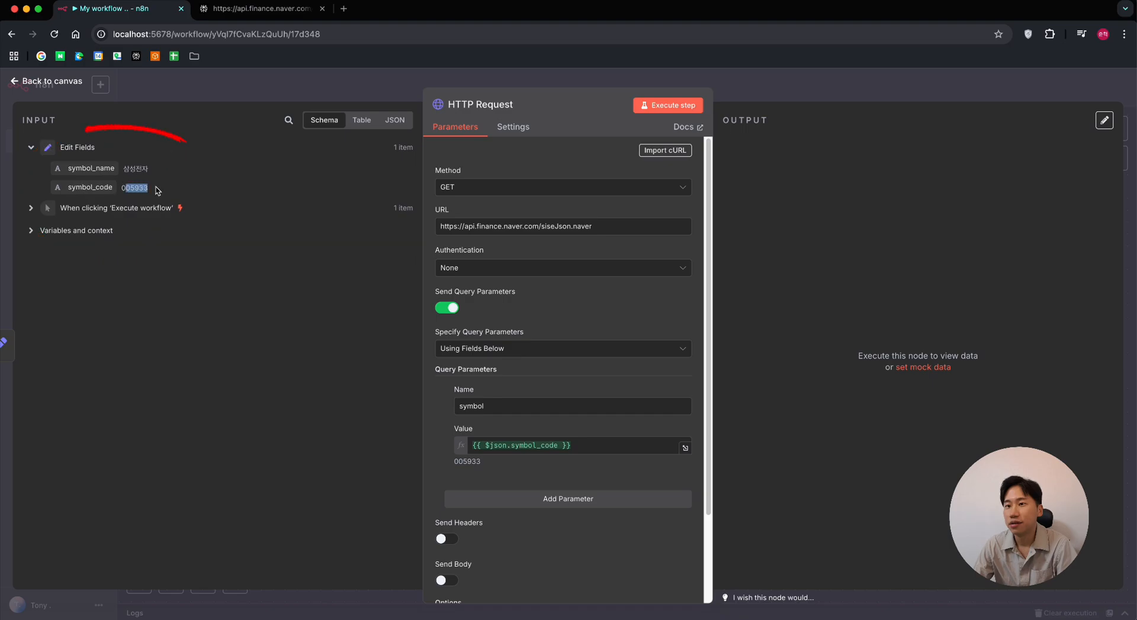
drag(454, 461, 481, 464)
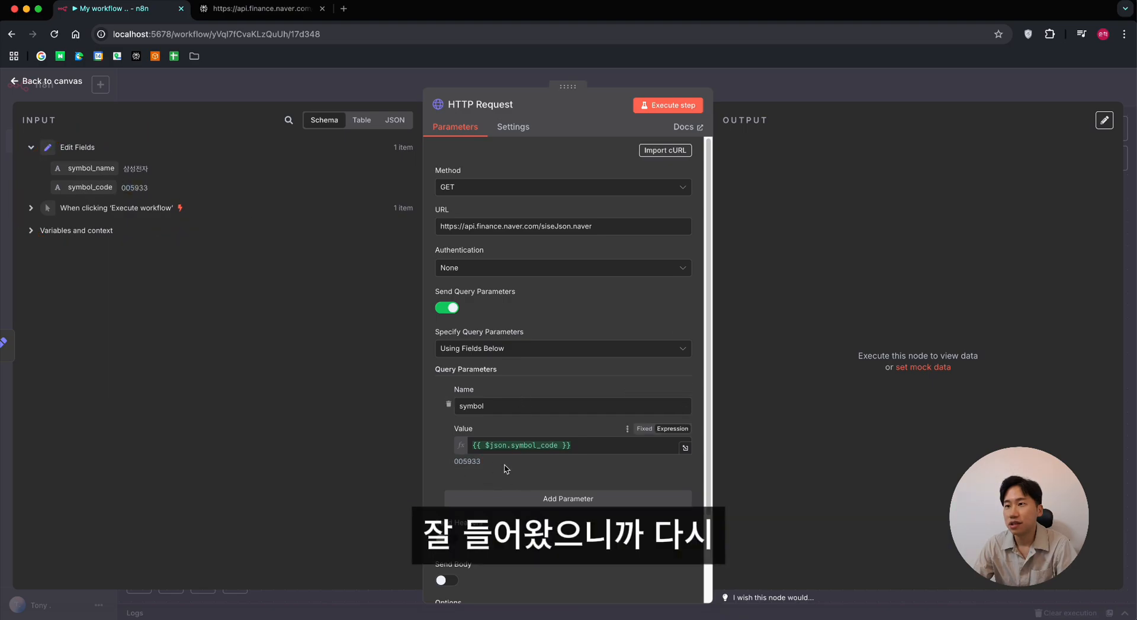
click(15, 83)
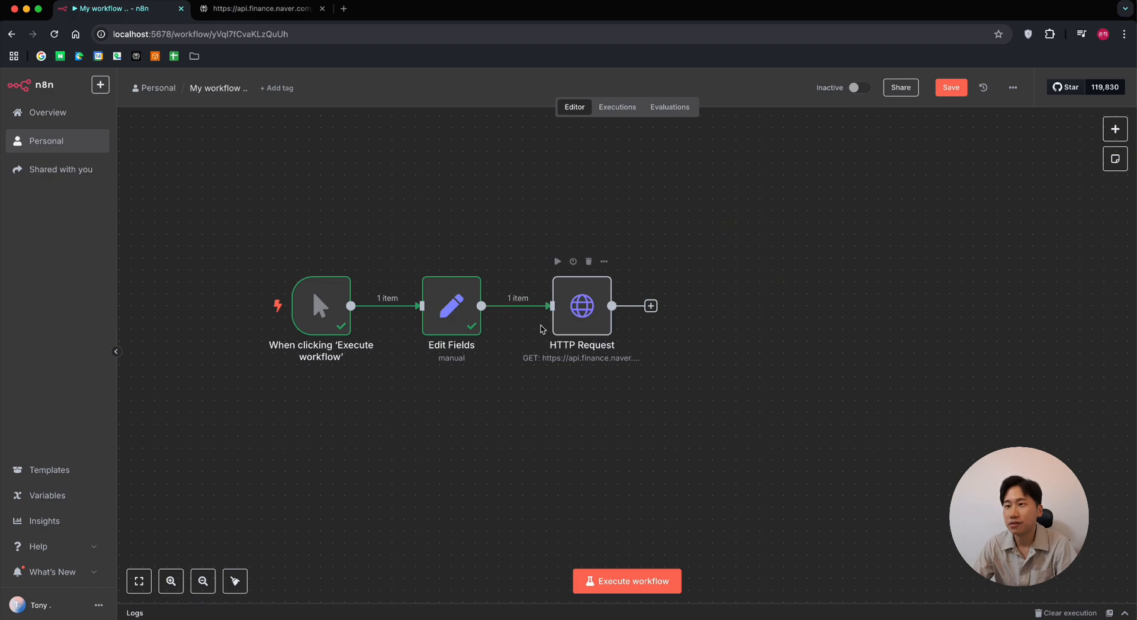
Step: Set symbol_code back to 005930 in the Edit Fields node, execute the node, and return to the canvas
double_click(451, 305)
click(515, 286)
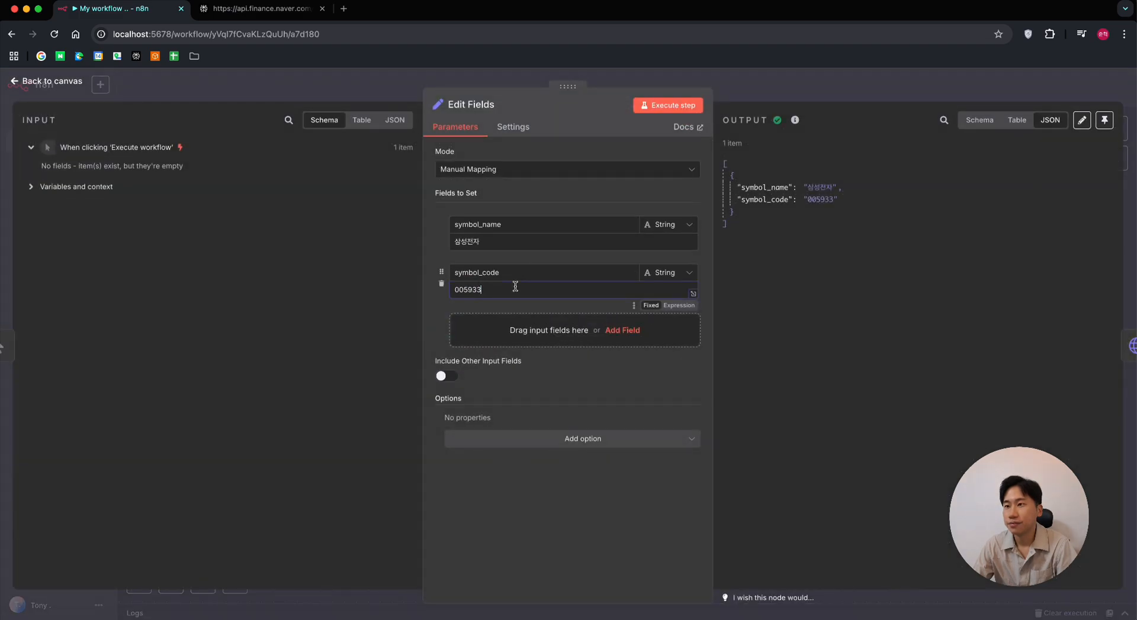
click(667, 105)
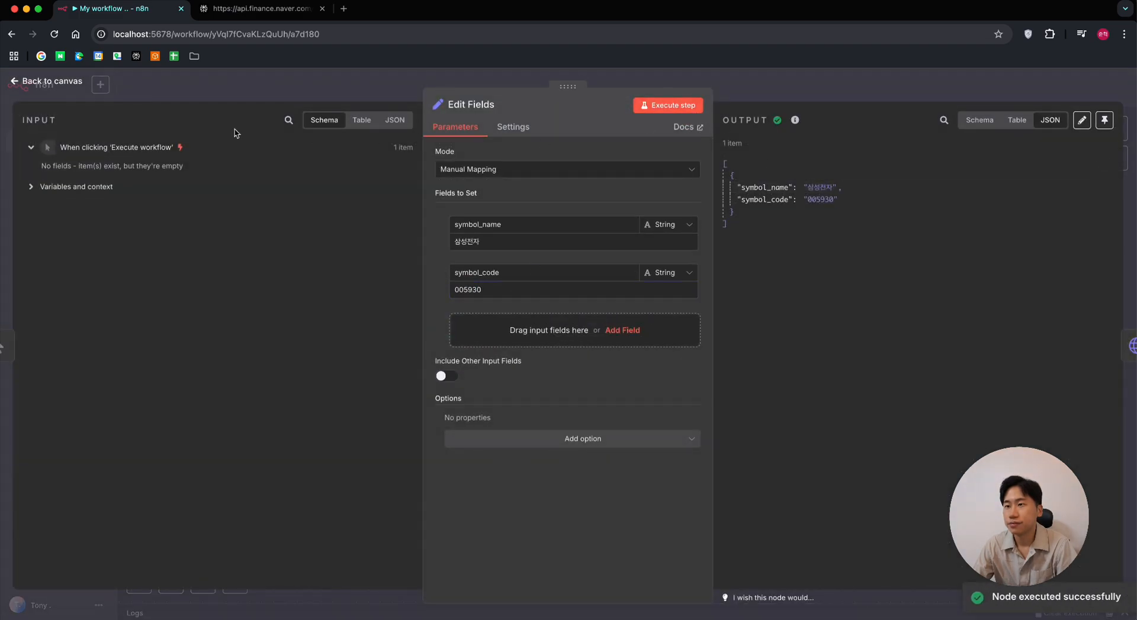
click(23, 89)
Step: Add the query parameter requestType with value 1 to the HTTP Request node, copying its name from Perplexity's parameter table
scroll(588, 331, up, 3)
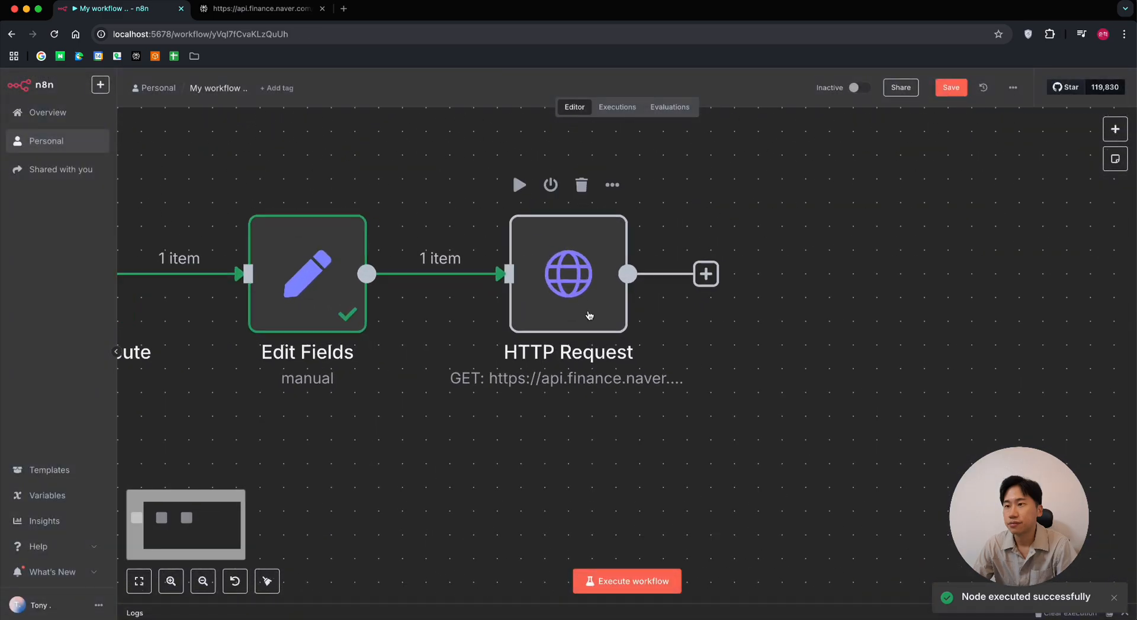
double_click(589, 315)
scroll(569, 414, down, 1)
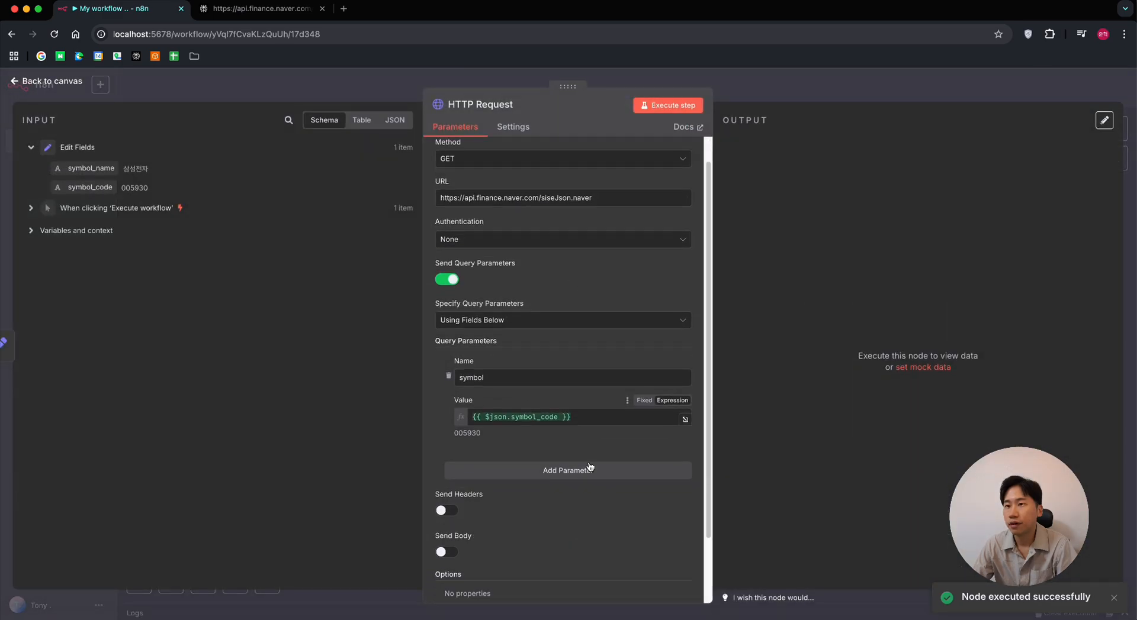
click(585, 472)
click(260, 8)
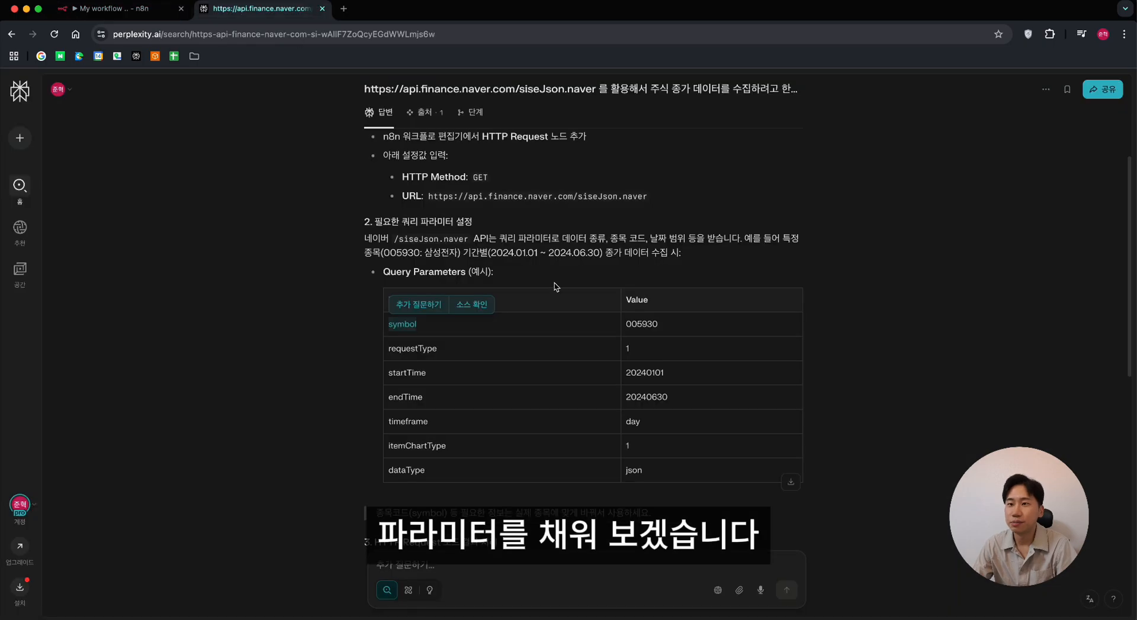
scroll(532, 375, down, 1)
double_click(417, 329)
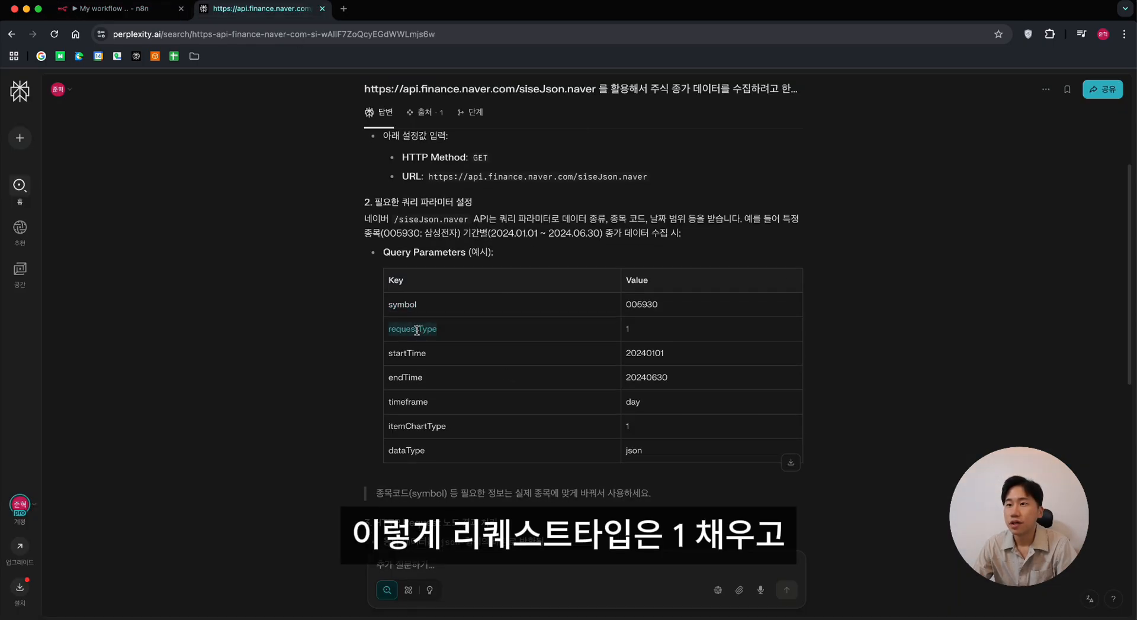
click(112, 9)
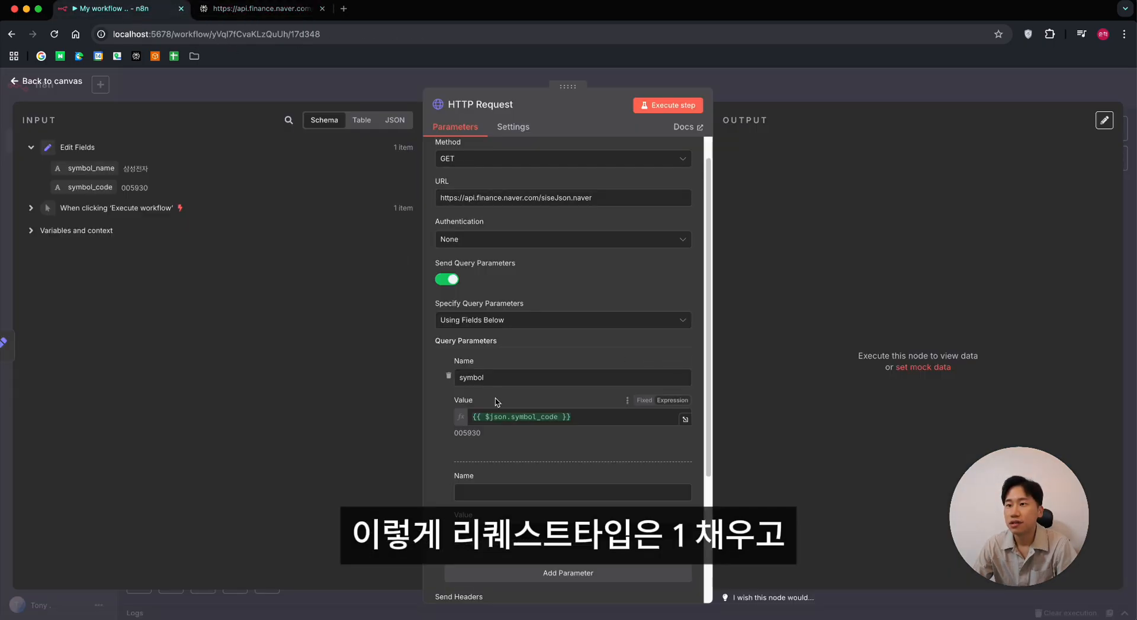
click(471, 536)
text(1)
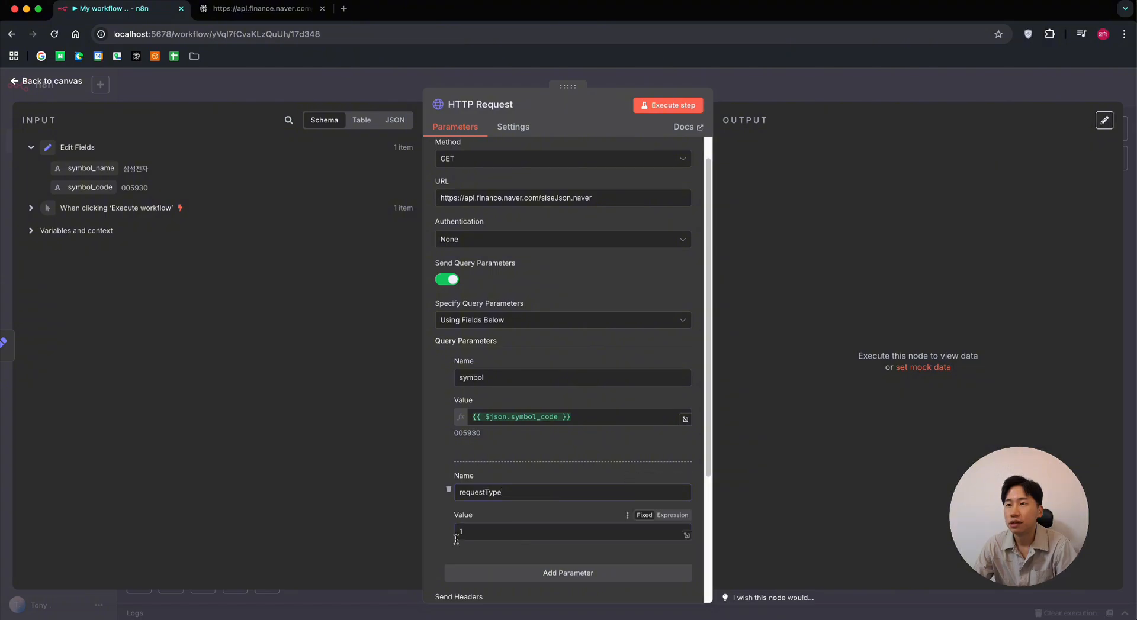
Step: Add a third query parameter to the HTTP Request node and name it startTime, copied from Perplexity's table
scroll(456, 539, down, 2)
click(553, 546)
scroll(533, 509, down, 5)
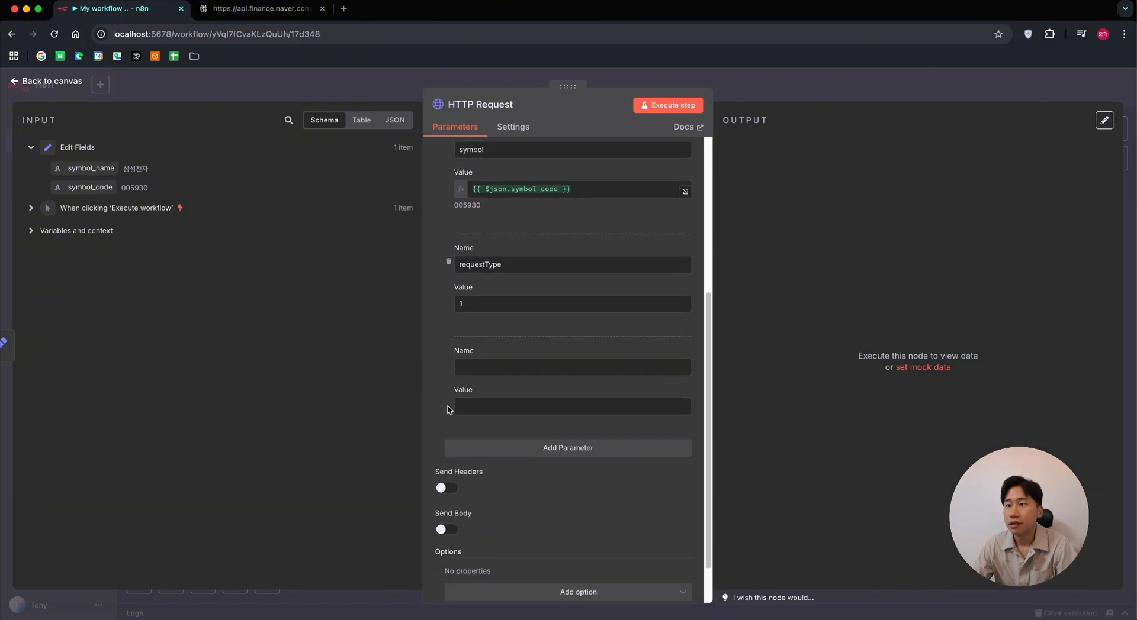
click(260, 9)
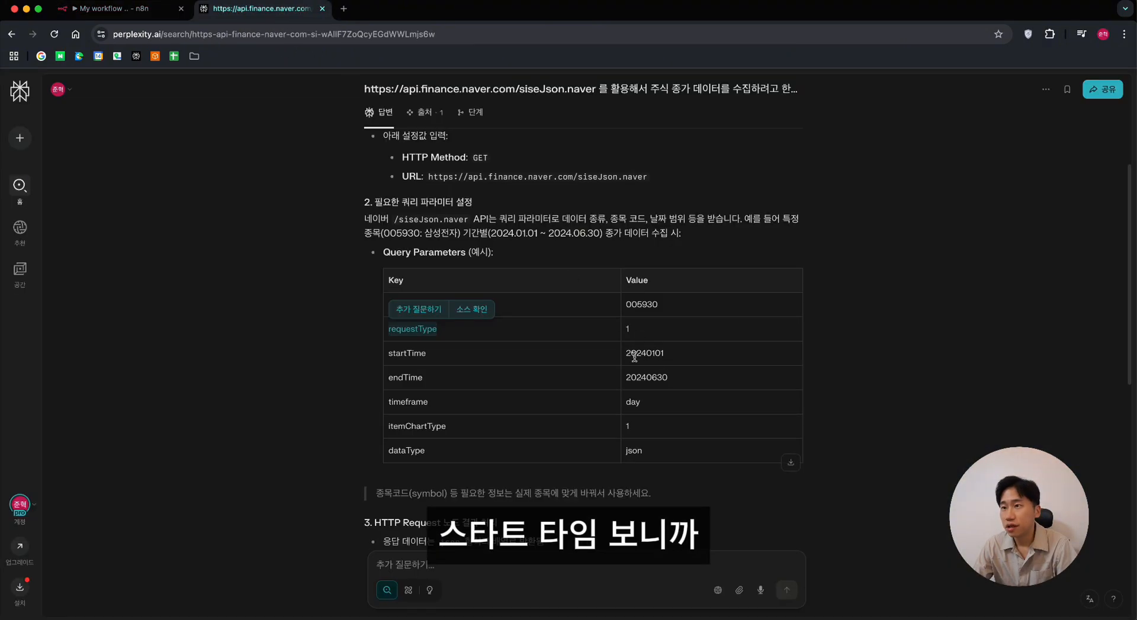
double_click(407, 353)
key(ctrl+c)
click(140, 8)
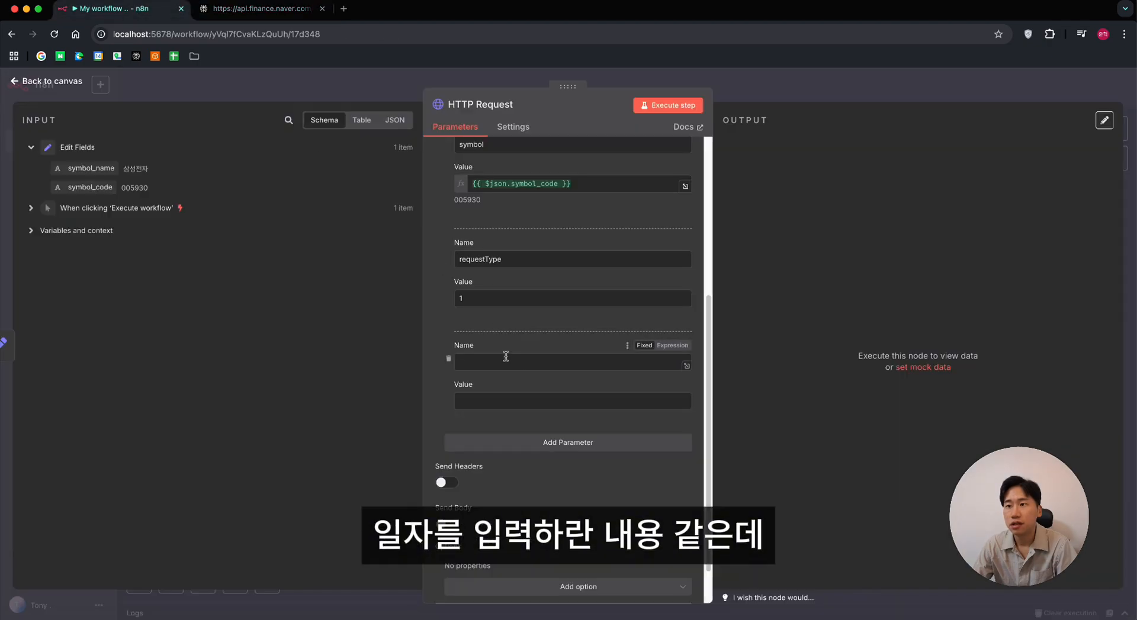
click(505, 356)
key(ctrl+v)
click(519, 402)
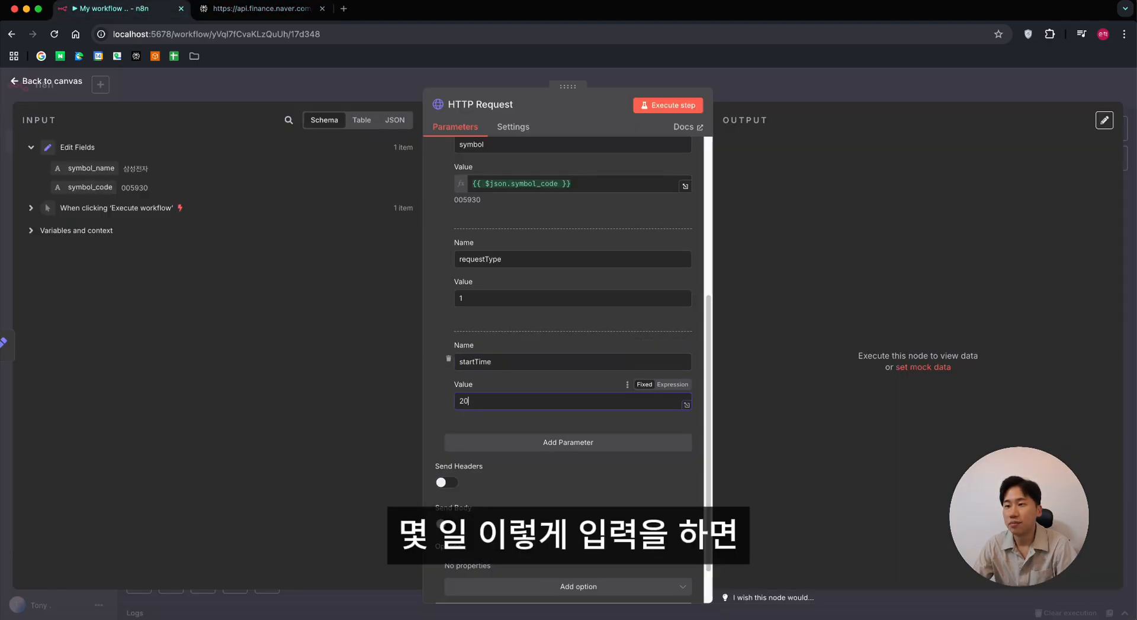
text(202507)
key(BackSpace)
key(BackSpace)
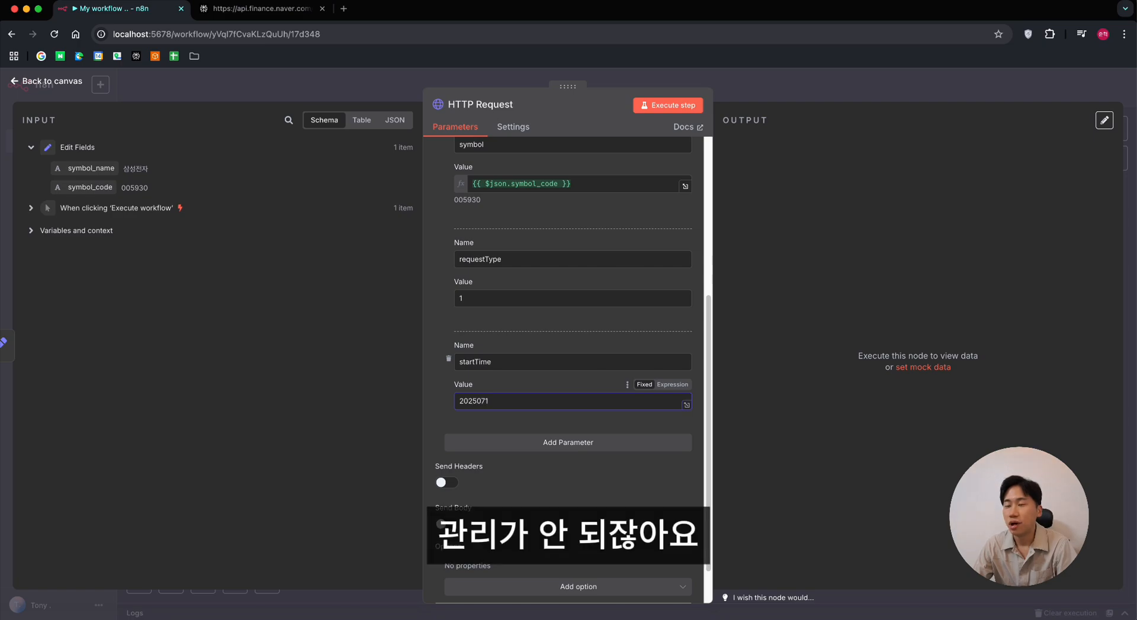
text(717)
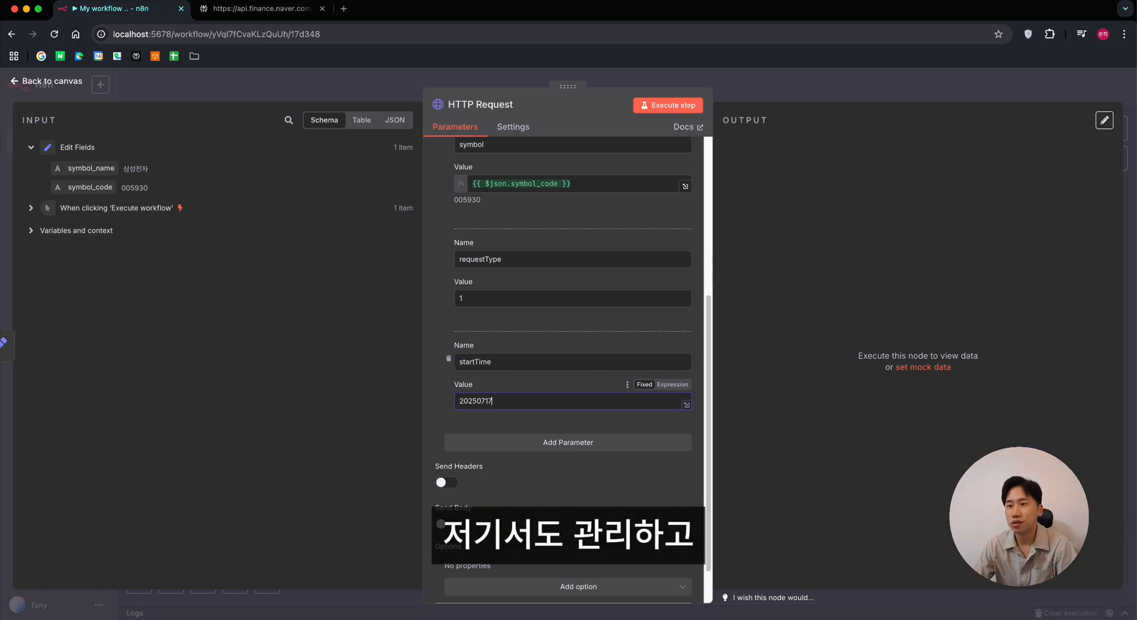
key(BackSpace)
key(BackSpace)
key(BackSpace)
key(BackSpace)
key(BackSpace)
key(BackSpace)
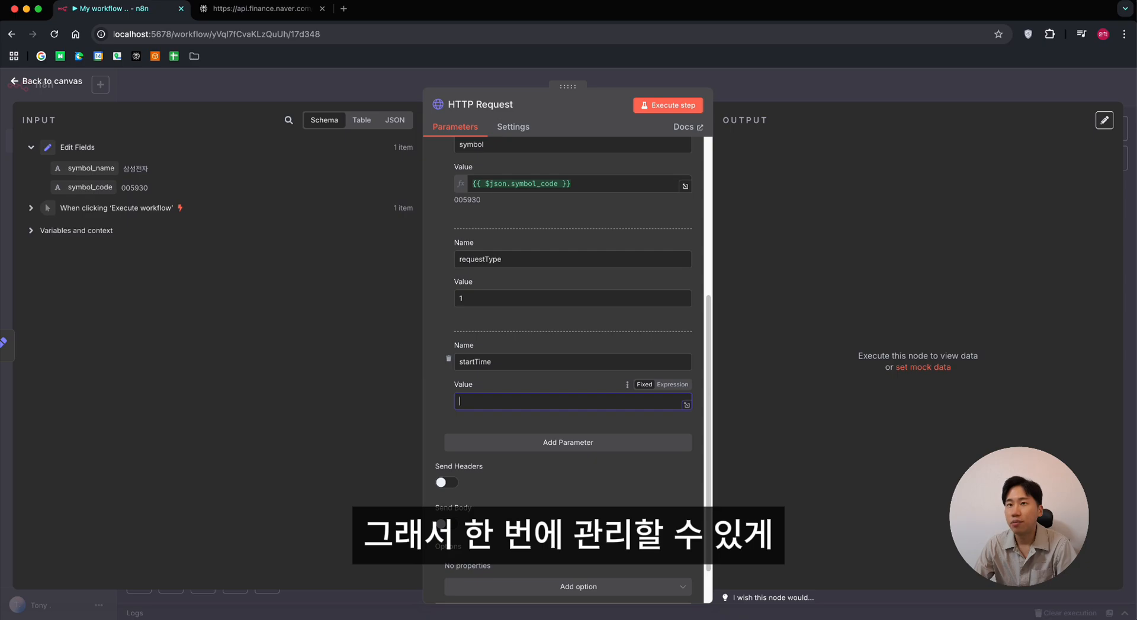
Step: Return to the canvas, open the Edit Fields node, and add a string field start_at with the value 20250101
click(14, 85)
scroll(383, 410, left, 3)
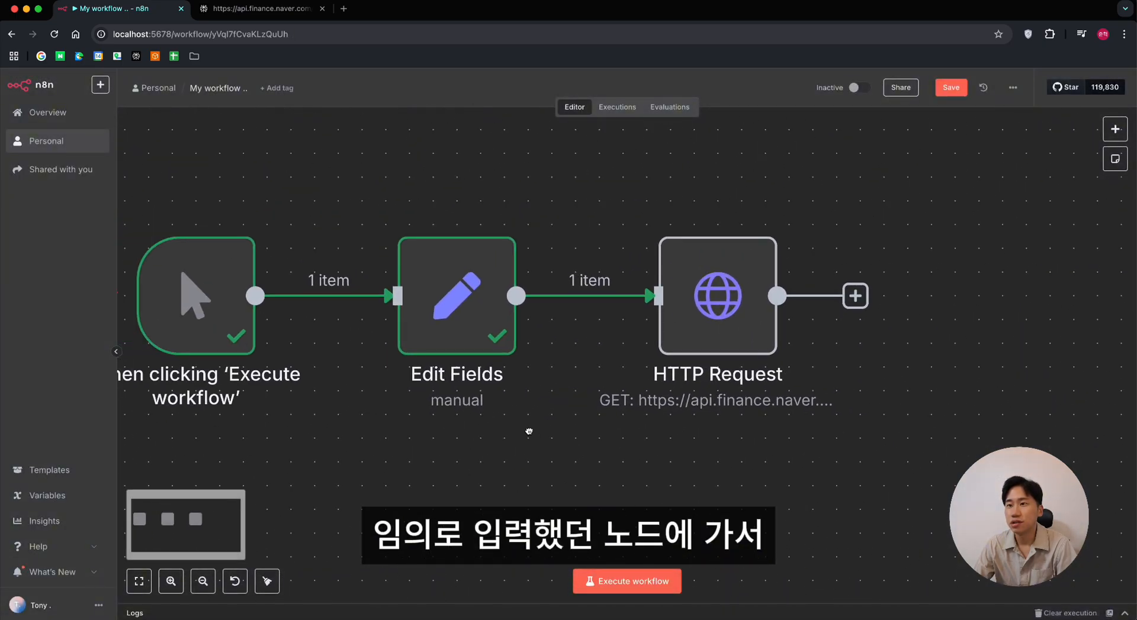
double_click(468, 341)
click(497, 332)
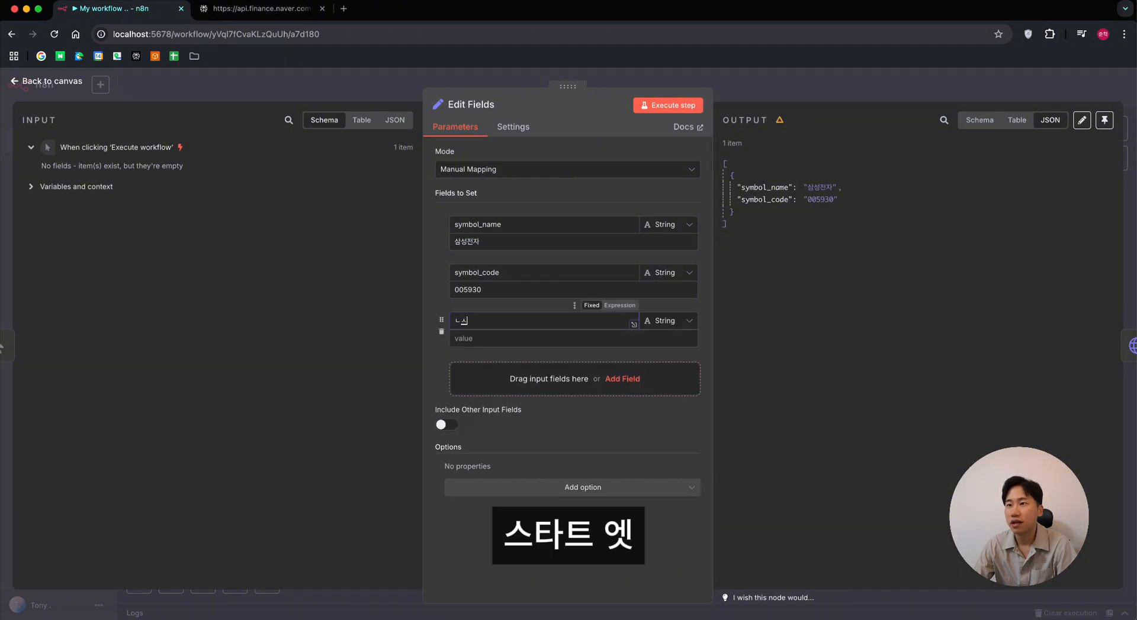
key(BackSpace)
key(BackSpace)
key(BackSpace)
text(start_a)
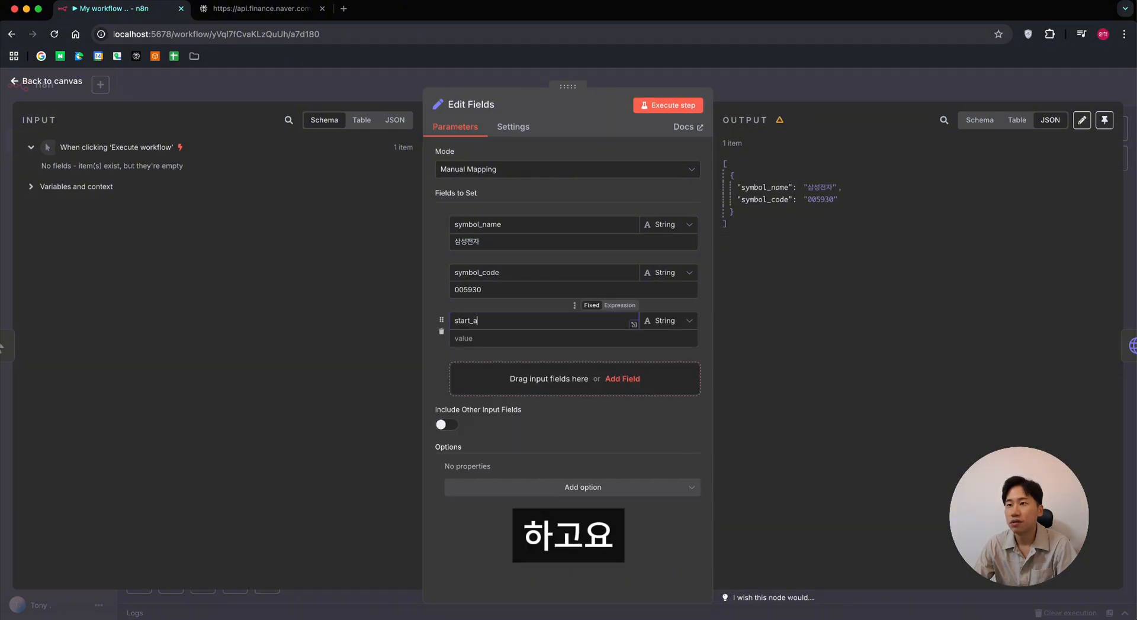
text(t)
click(523, 340)
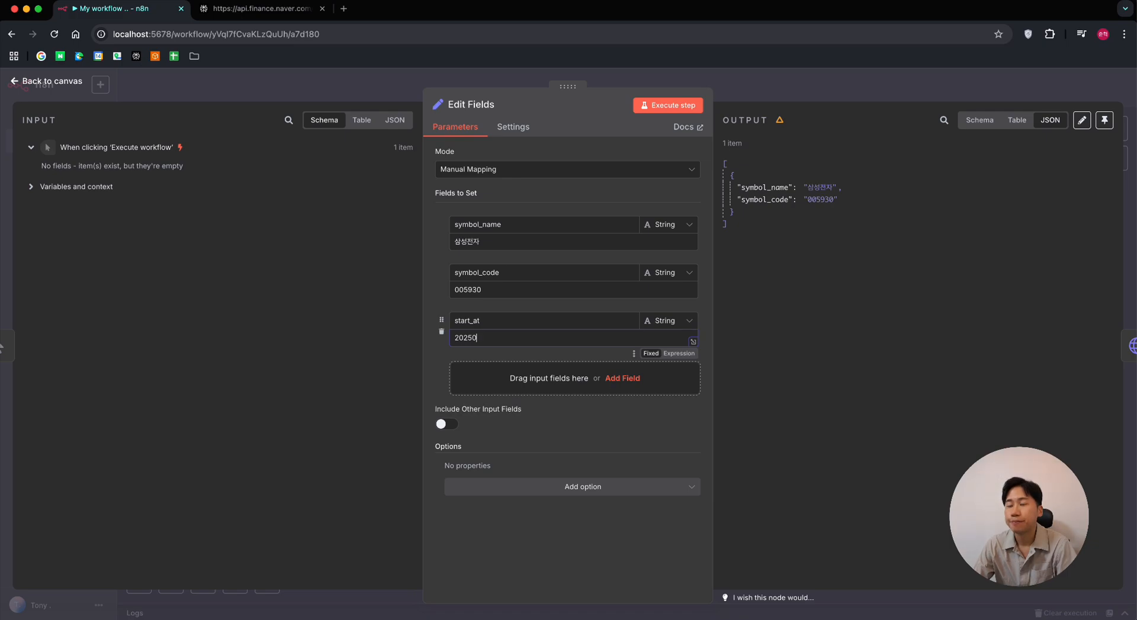
text(20250101)
Step: Add a string field end_at with the value 20250717 to the Edit Fields node
click(487, 376)
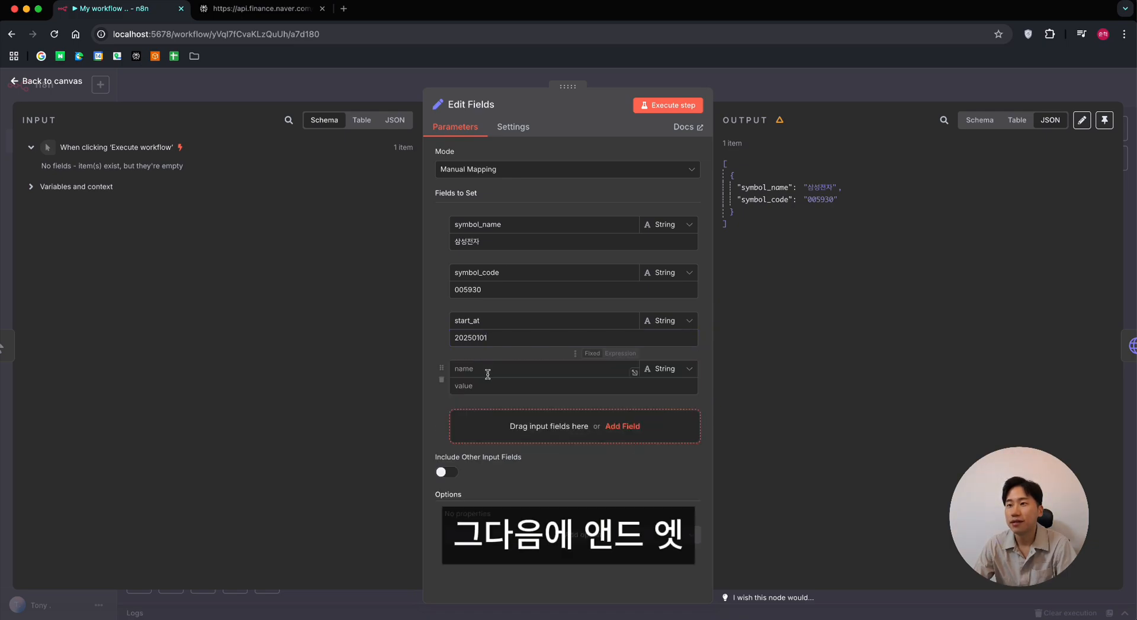
click(488, 373)
text(s)
text(nd)
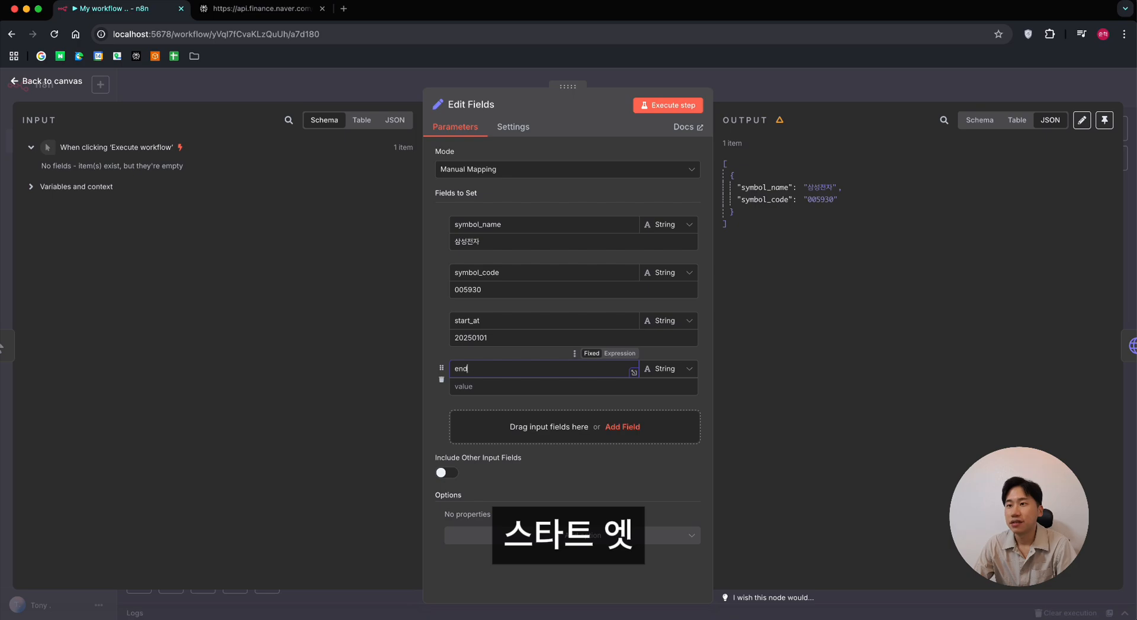
text(_at)
key(Tab)
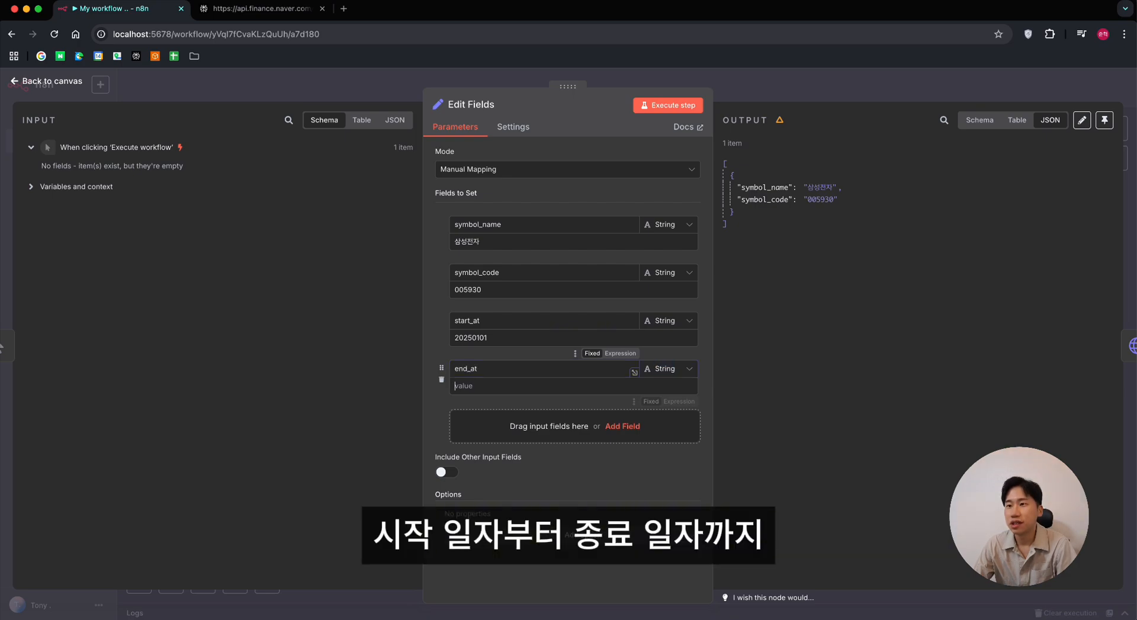
text(2027)
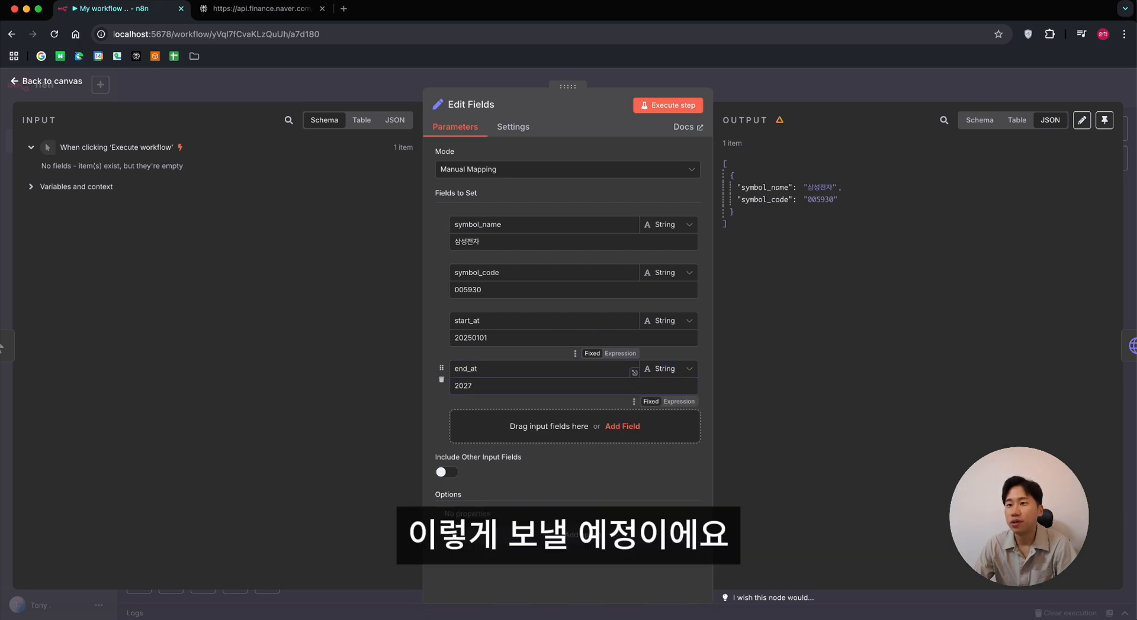
key(BackSpace)
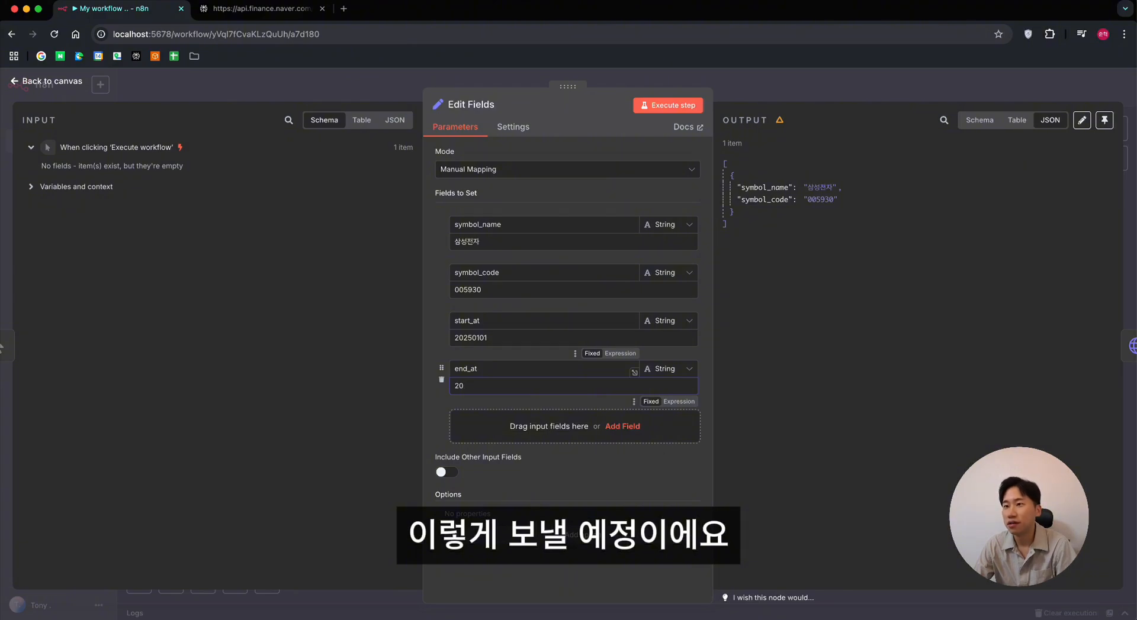
text(250717)
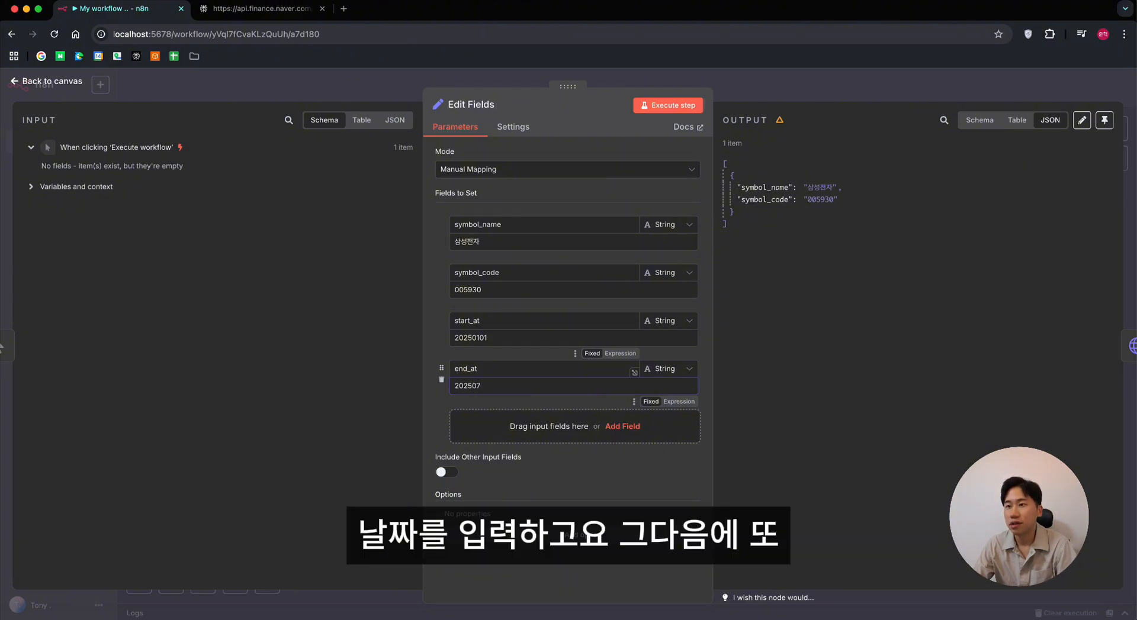
click(509, 405)
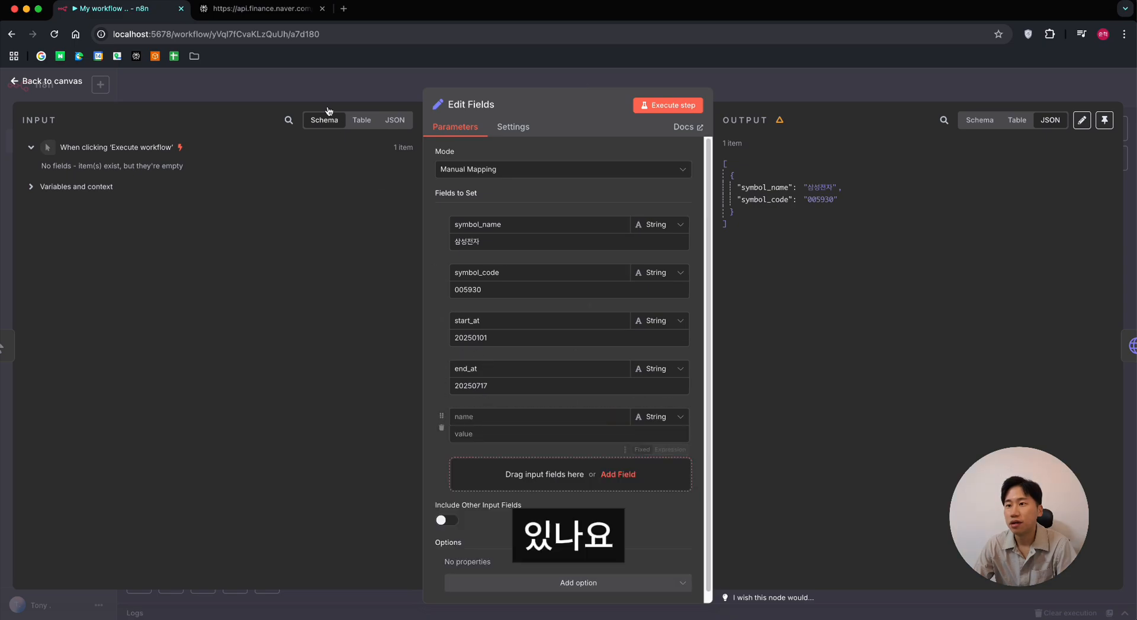
click(264, 8)
click(492, 421)
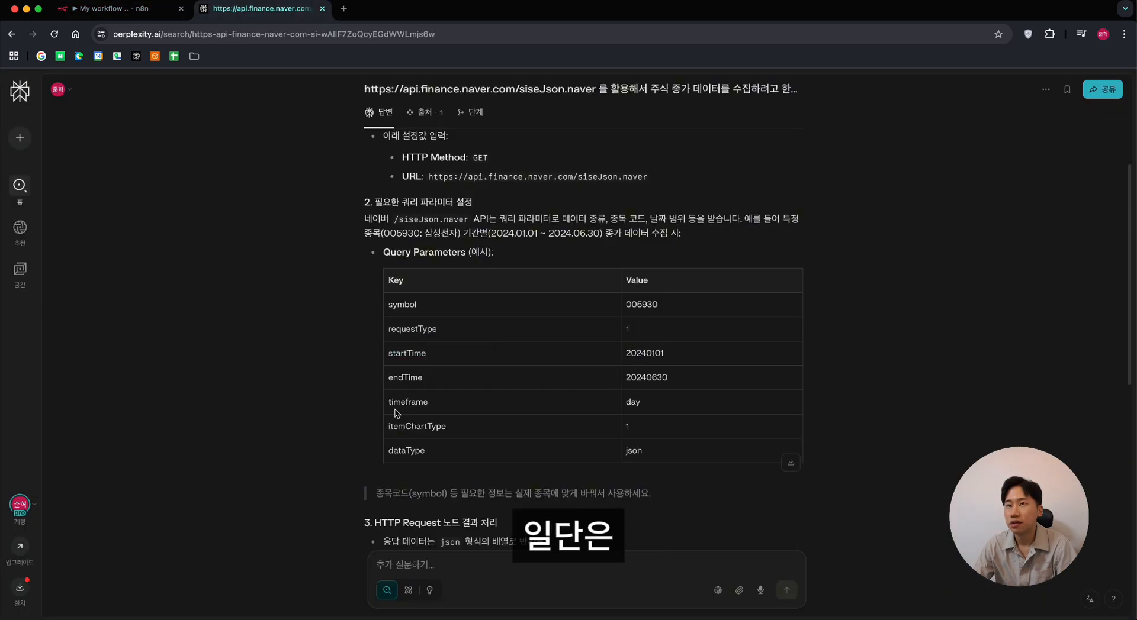
click(110, 8)
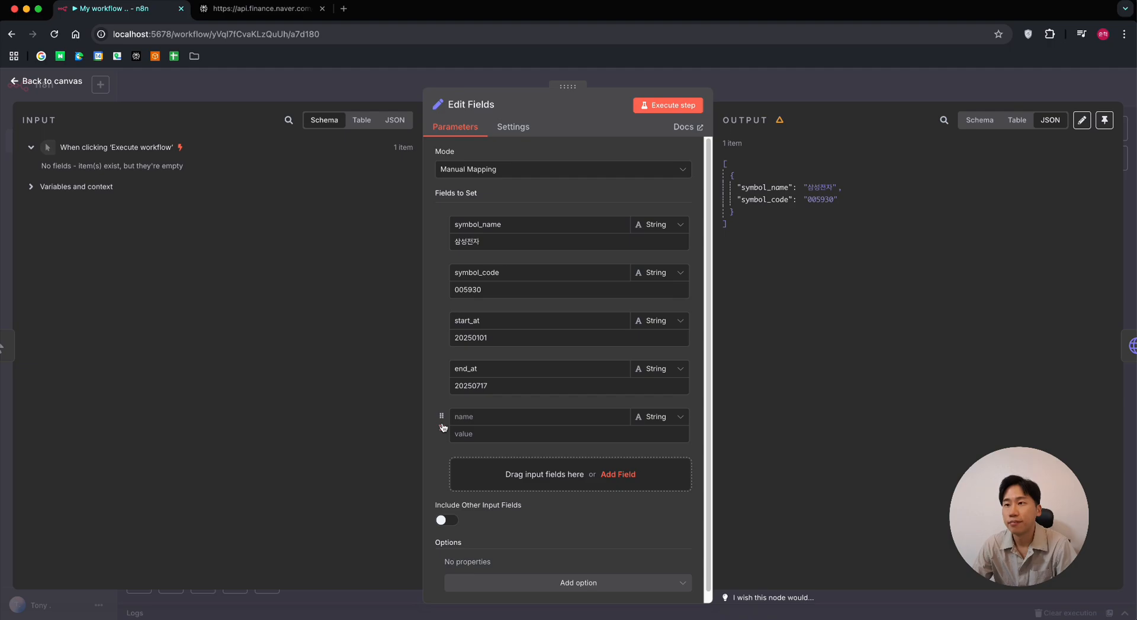
click(441, 426)
click(41, 85)
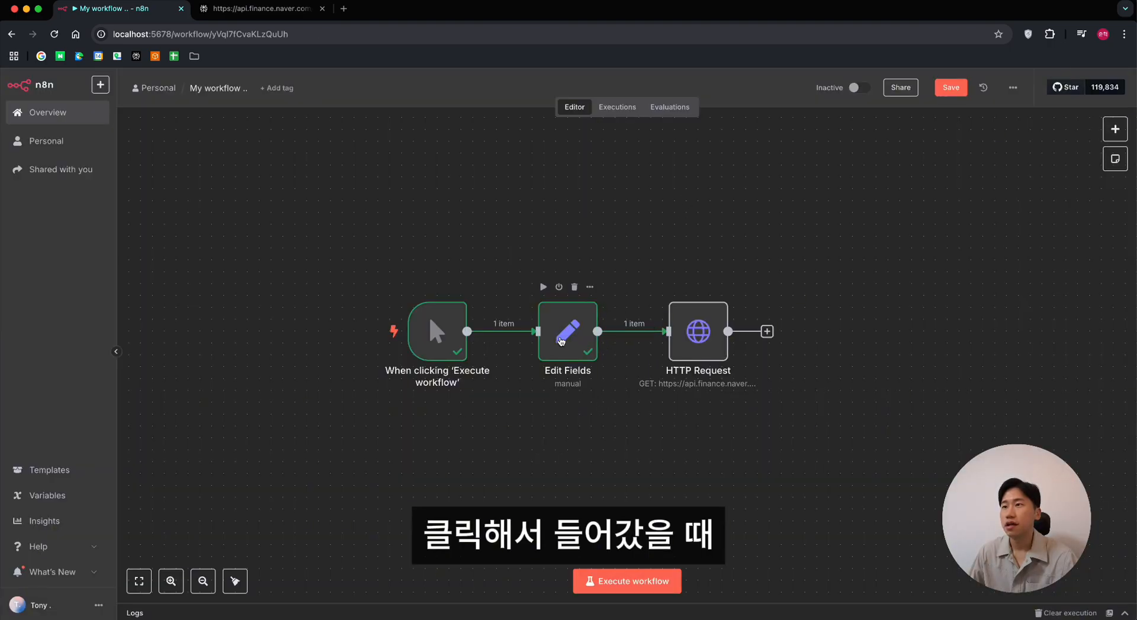
Step: Rename the Edit Fields node to 수기입력 and return to the canvas
click(560, 341)
double_click(560, 341)
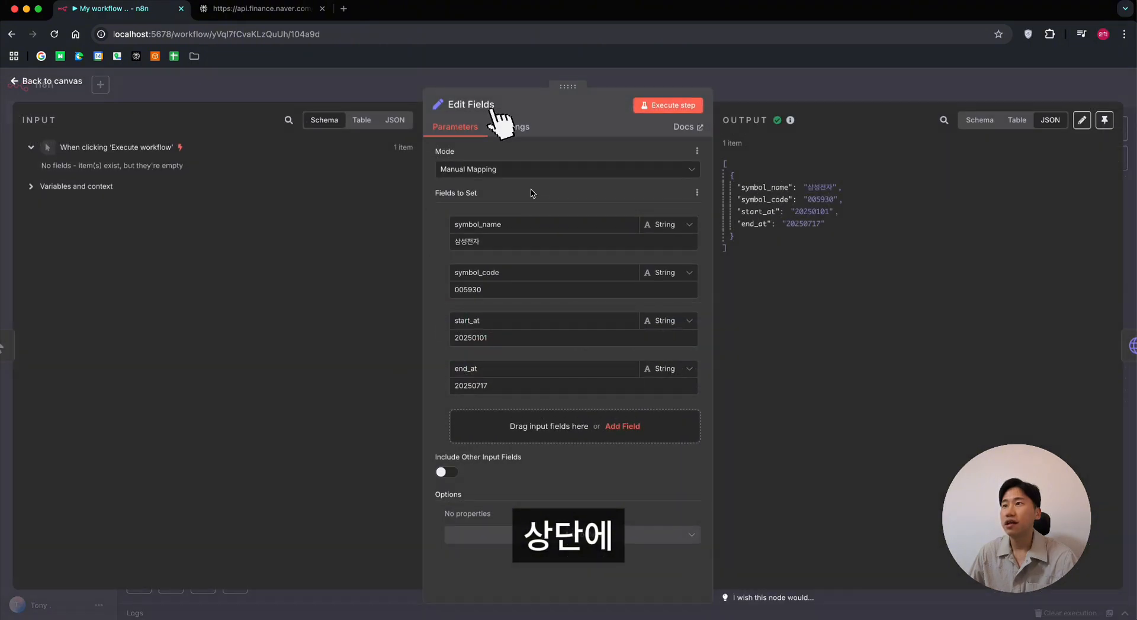
click(474, 105)
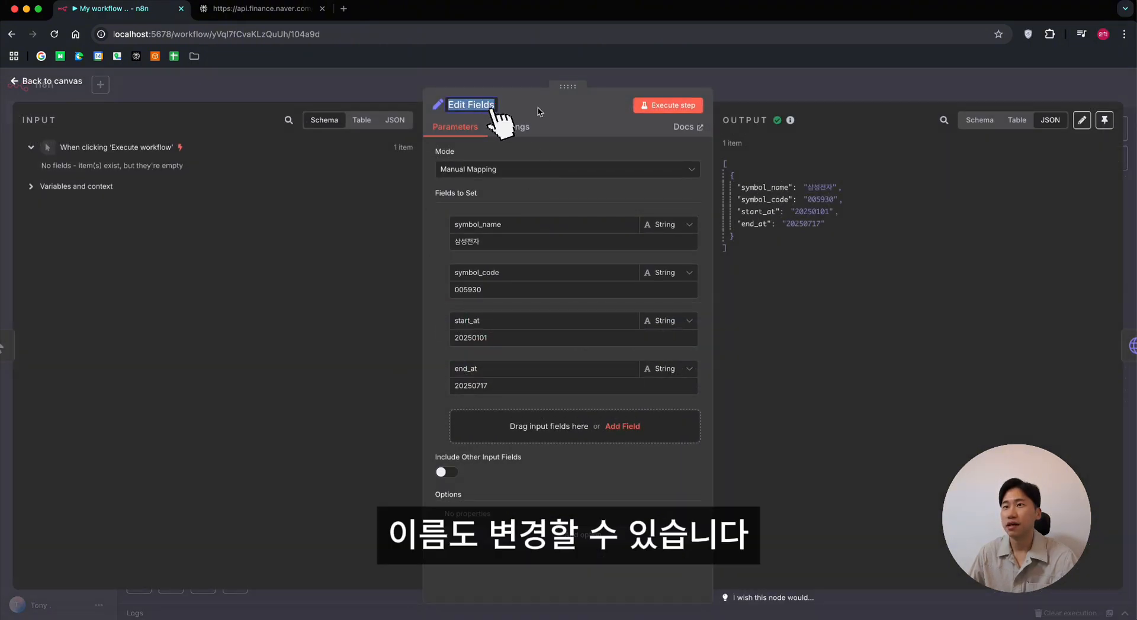
key(BackSpace)
text(수기입력)
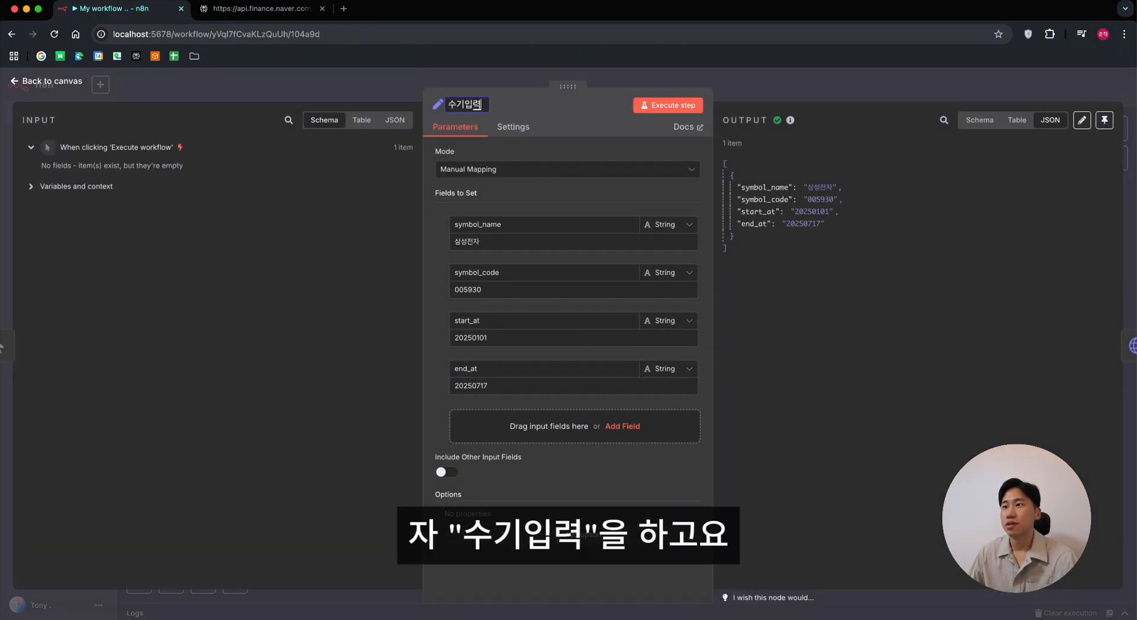
key(Return)
key(Escape)
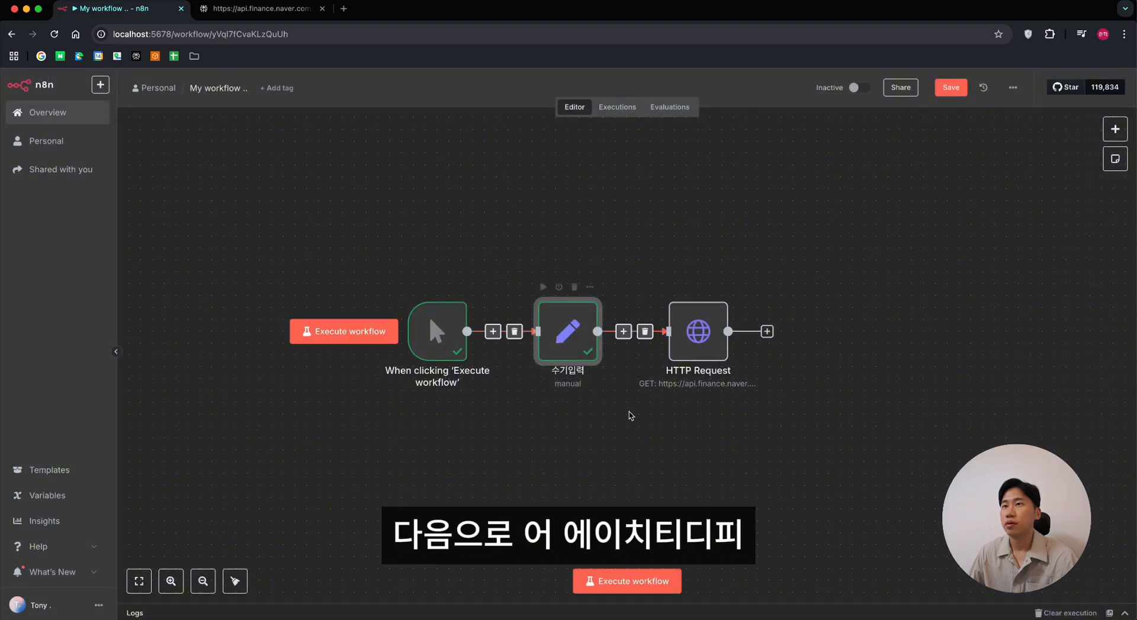
Step: Open the HTTP Request node and map the start_at field from 수기입력 into the startTime parameter's value
click(629, 412)
drag(841, 407, 765, 404)
click(634, 329)
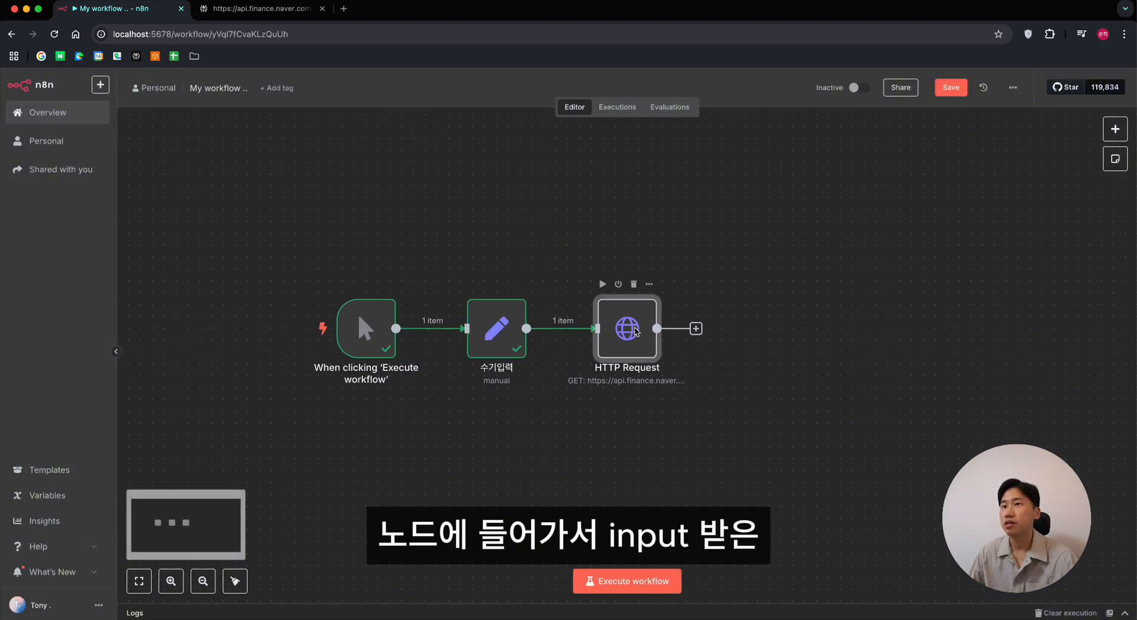
double_click(634, 330)
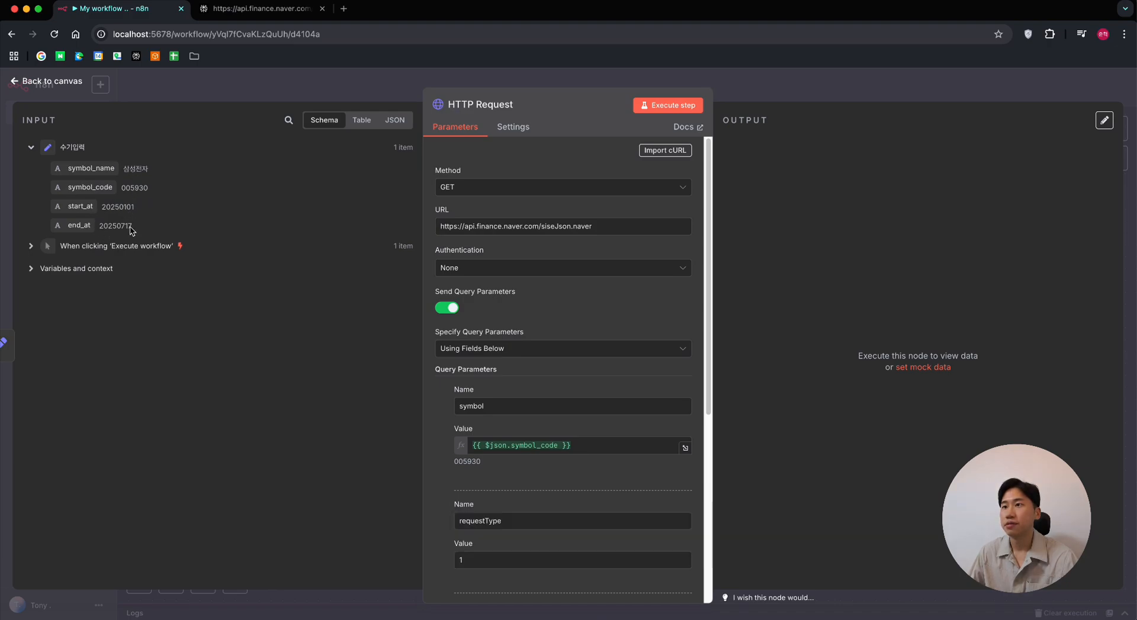
scroll(569, 380, down, 4)
drag(81, 206, 476, 441)
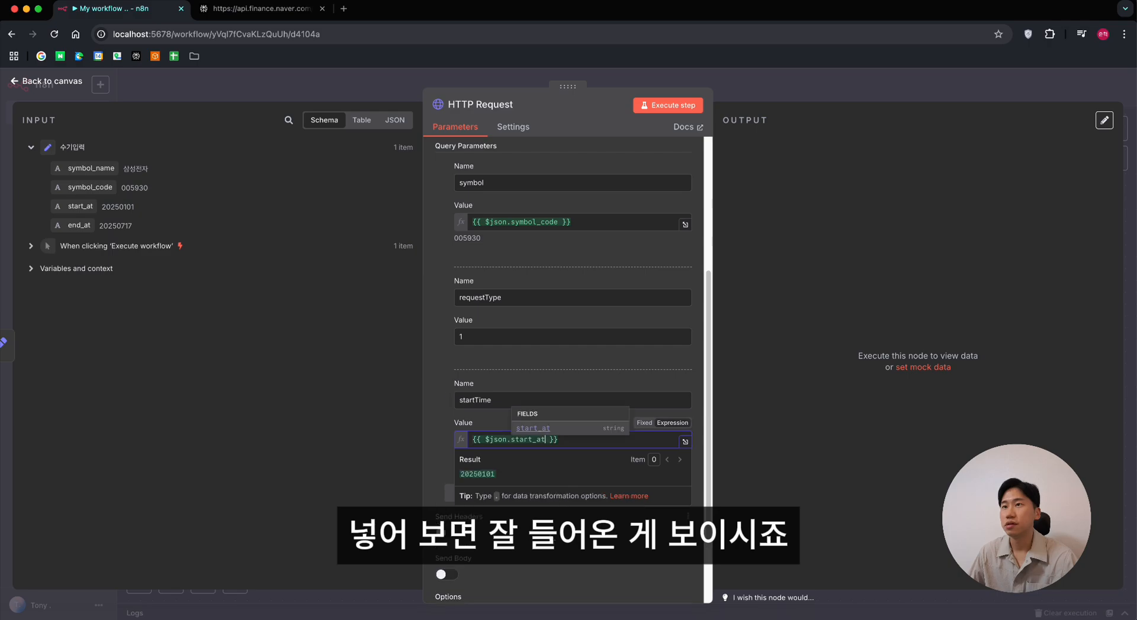
Step: Add a query parameter to the HTTP Request node and name it endTime, copying the key from the Perplexity answer's table
click(556, 496)
click(547, 494)
scroll(542, 481, down, 2)
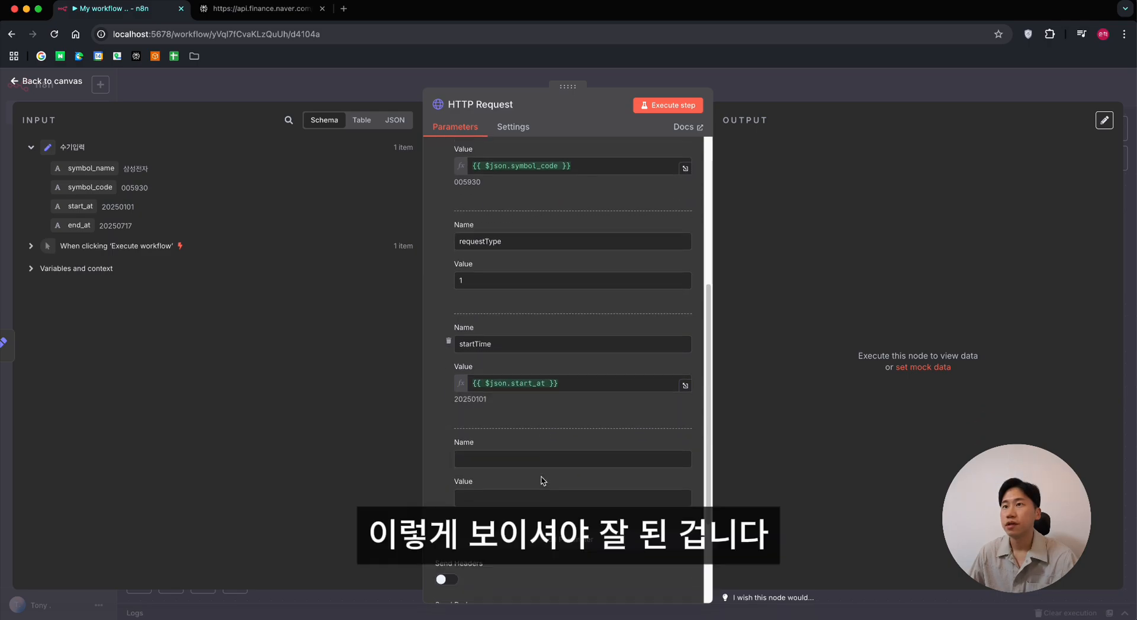
click(517, 452)
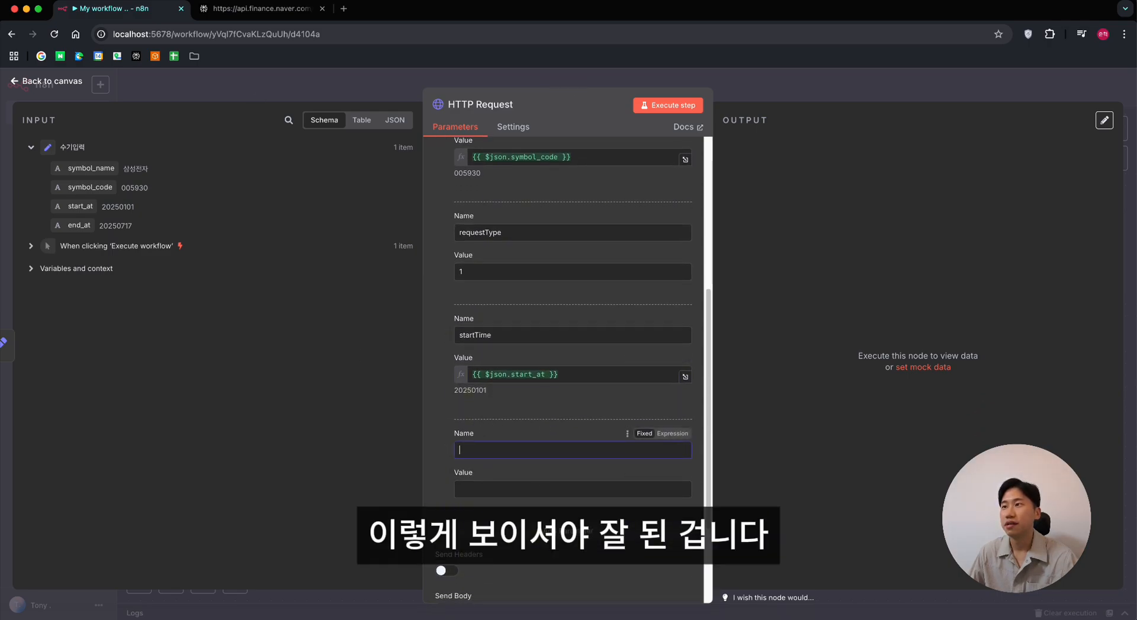
click(251, 10)
double_click(409, 415)
key(cmd+c)
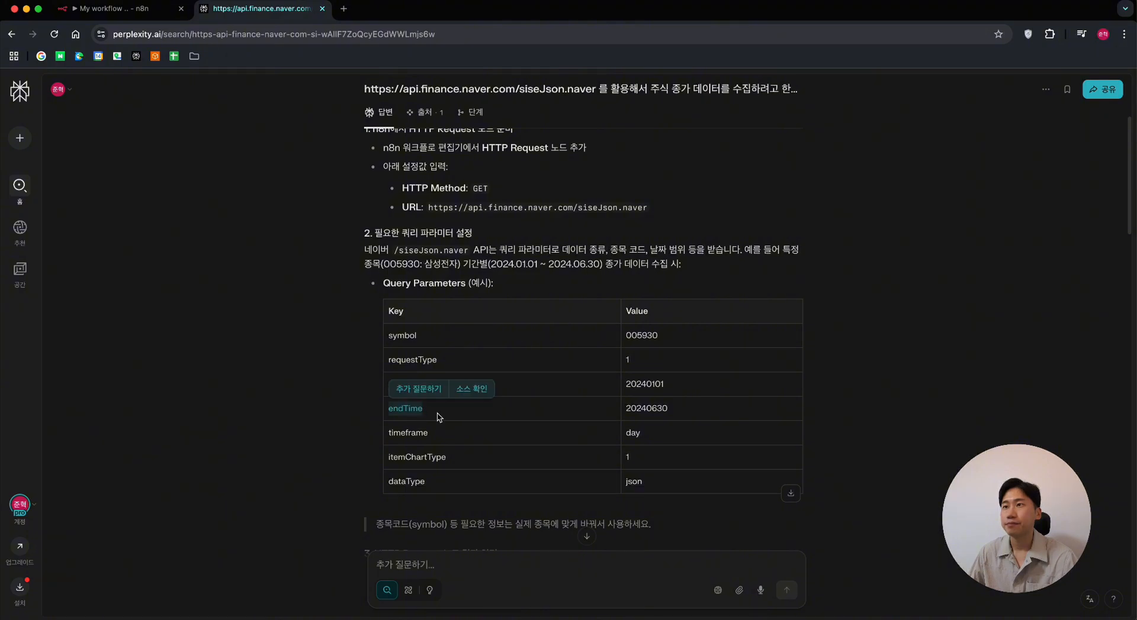
click(119, 9)
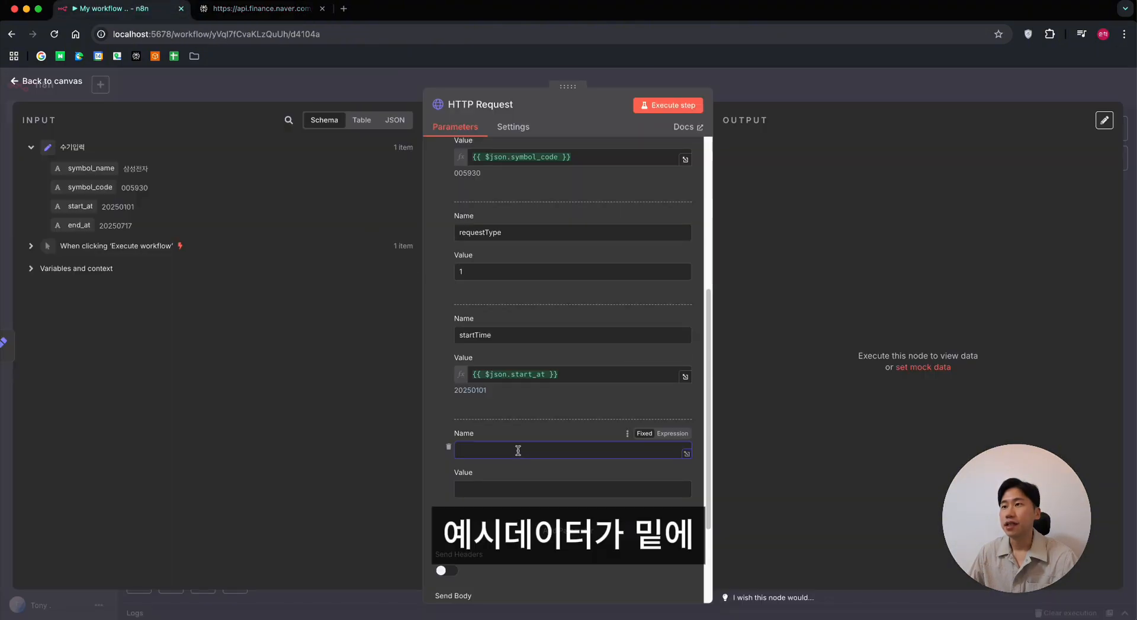
key(cmd+v)
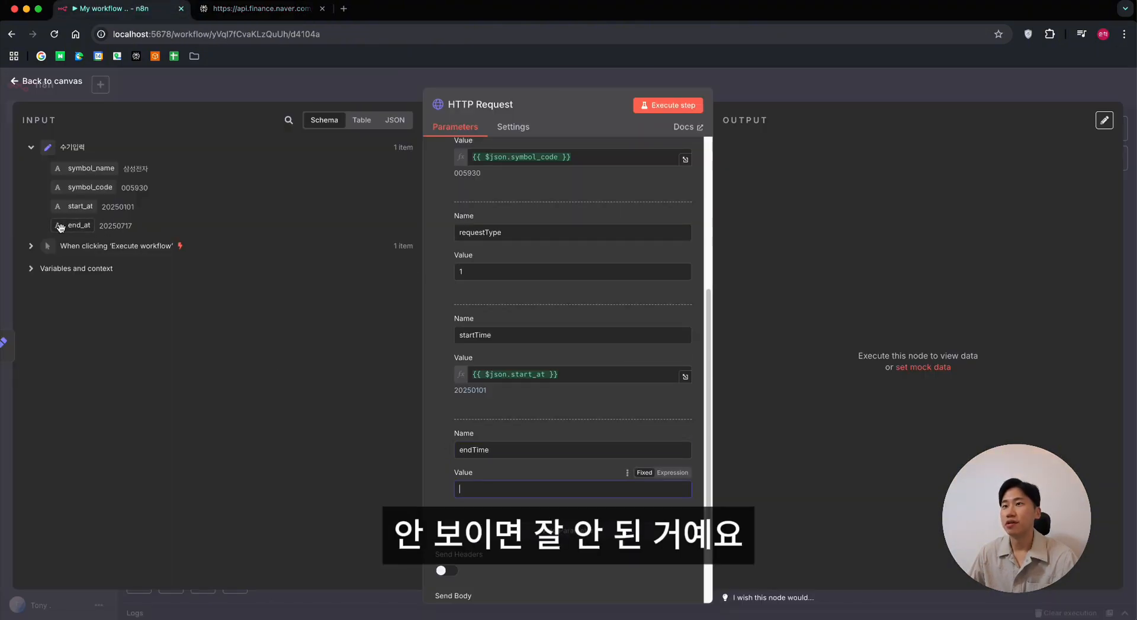
Step: Map the end_at field from 수기입력 into the endTime parameter's value and check the resolved start and end dates
drag(82, 226, 530, 494)
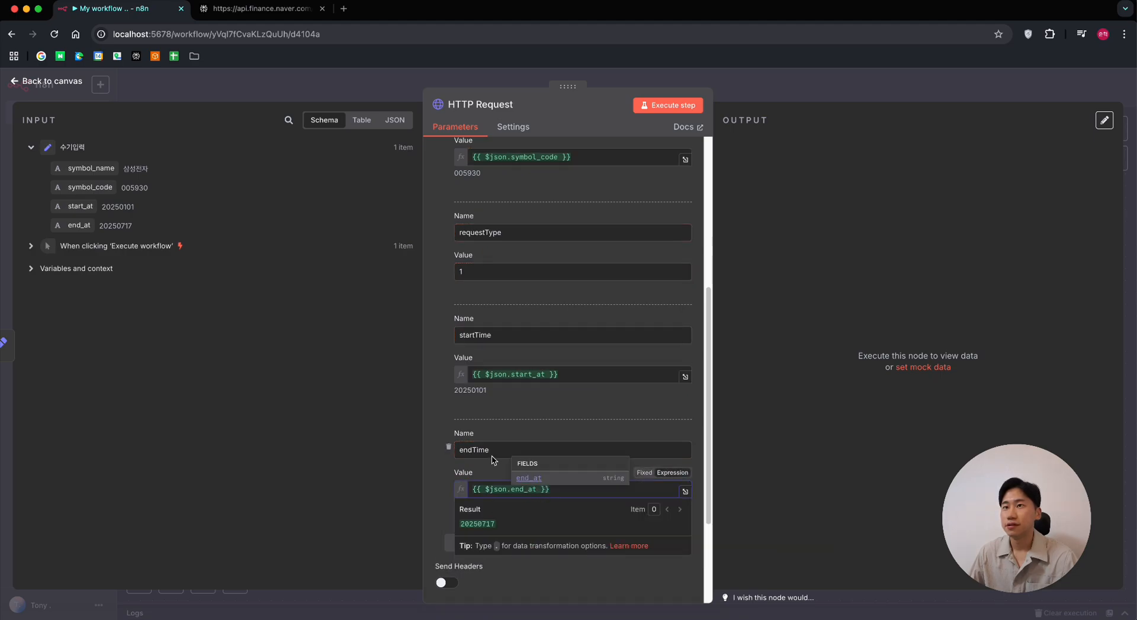
click(520, 436)
scroll(533, 414, down, 1)
drag(453, 370, 489, 379)
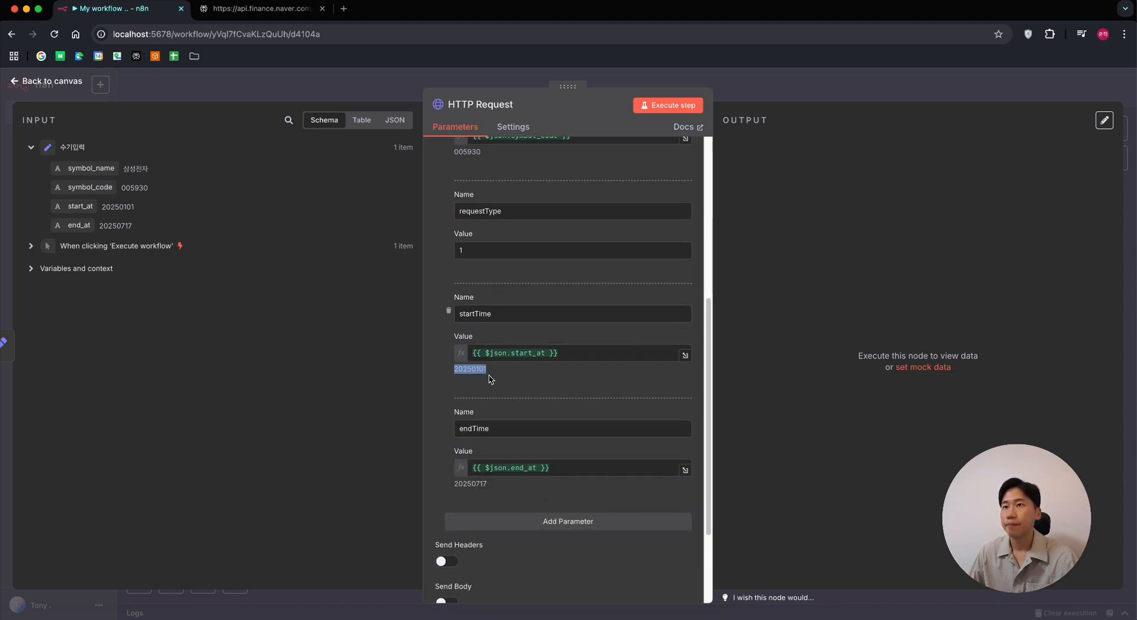
click(496, 377)
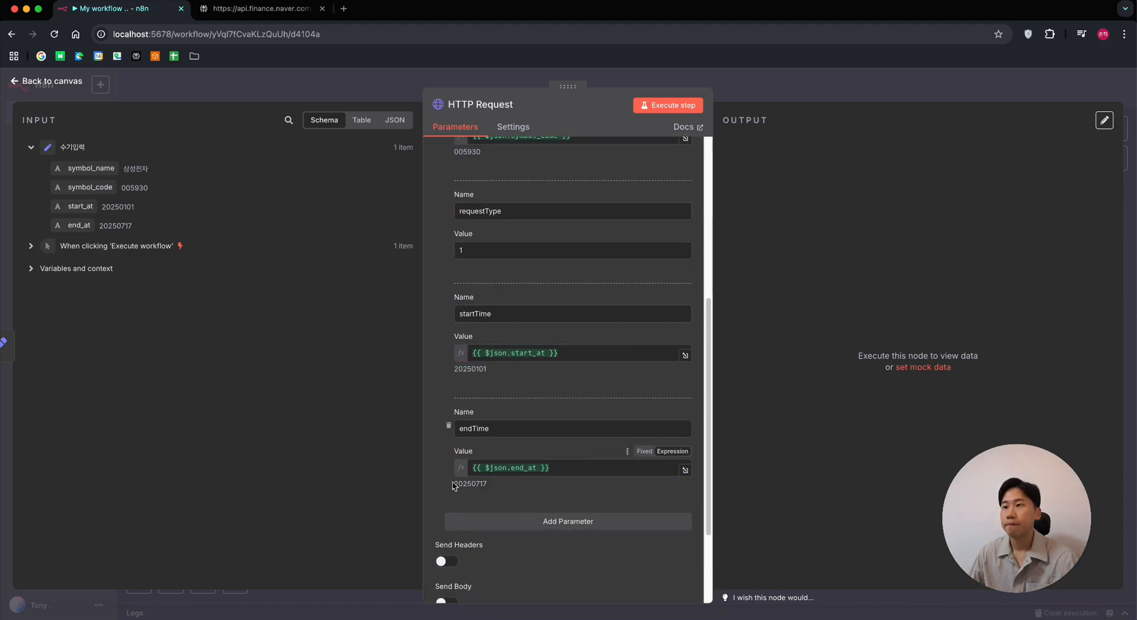
drag(454, 486, 496, 489)
click(500, 488)
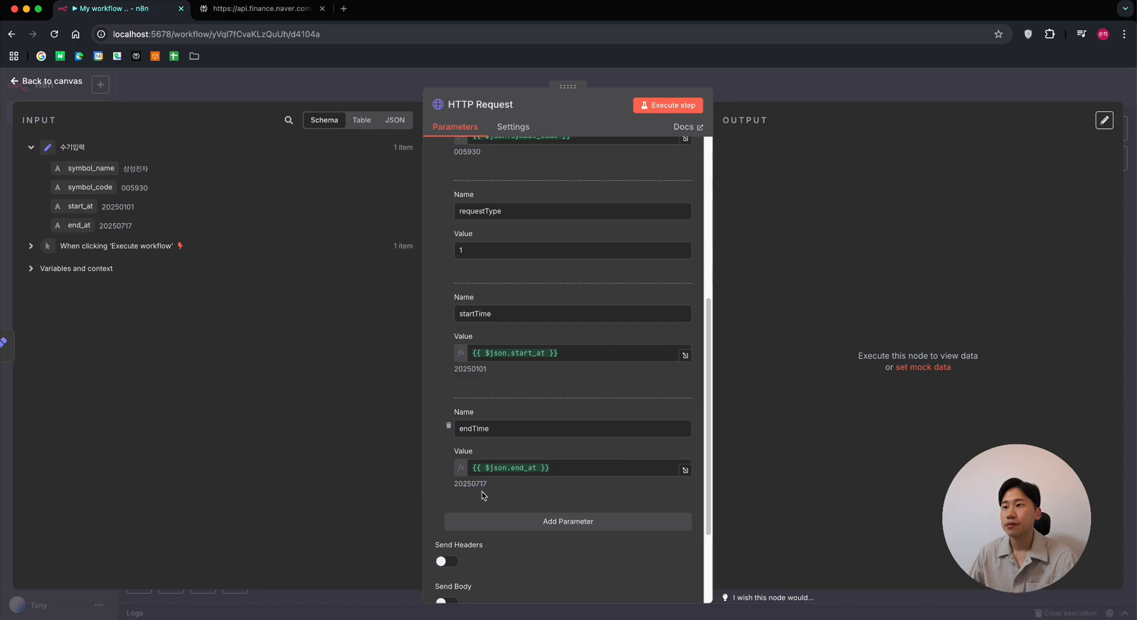
Step: Add another query parameter named timeframe, copying the key from the Perplexity answer's table
scroll(516, 498, down, 1)
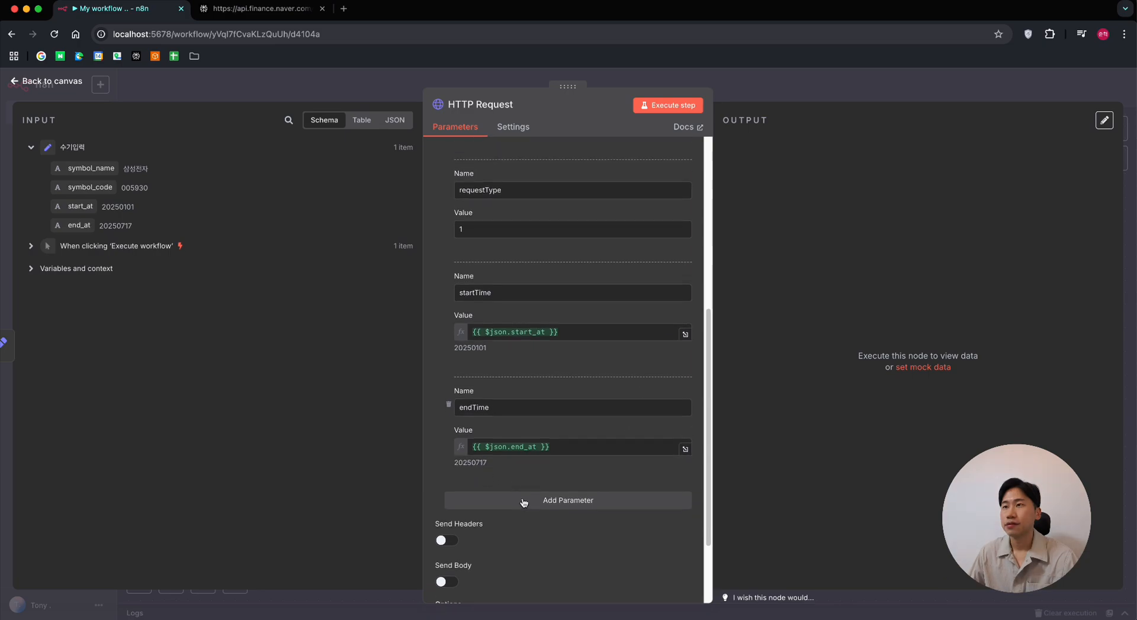
click(253, 8)
click(446, 437)
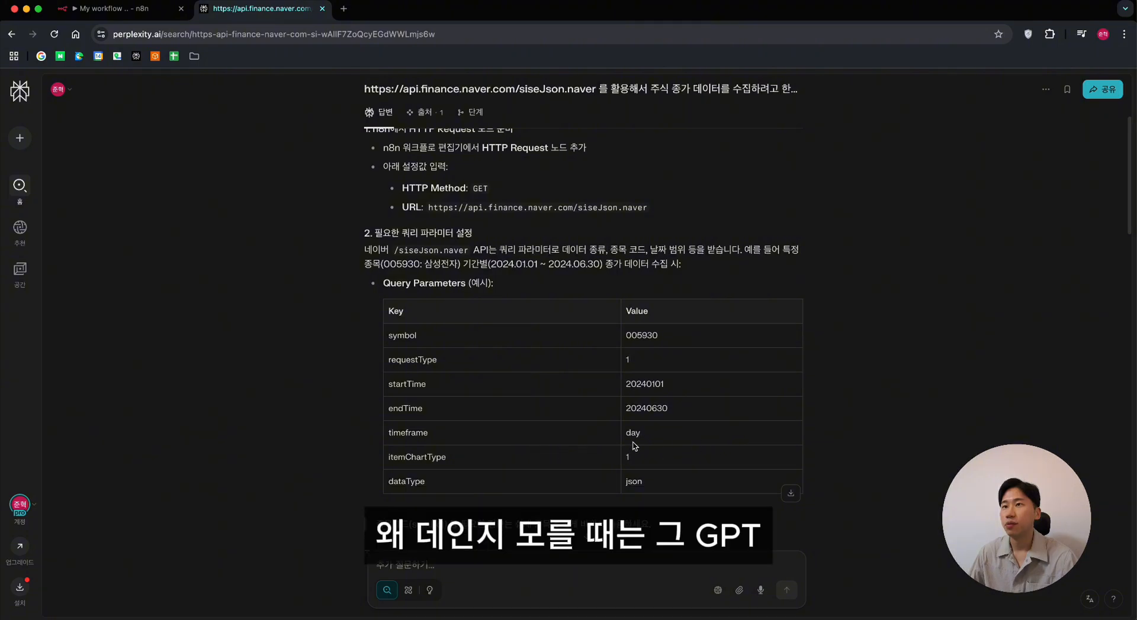
double_click(387, 438)
key(super+c)
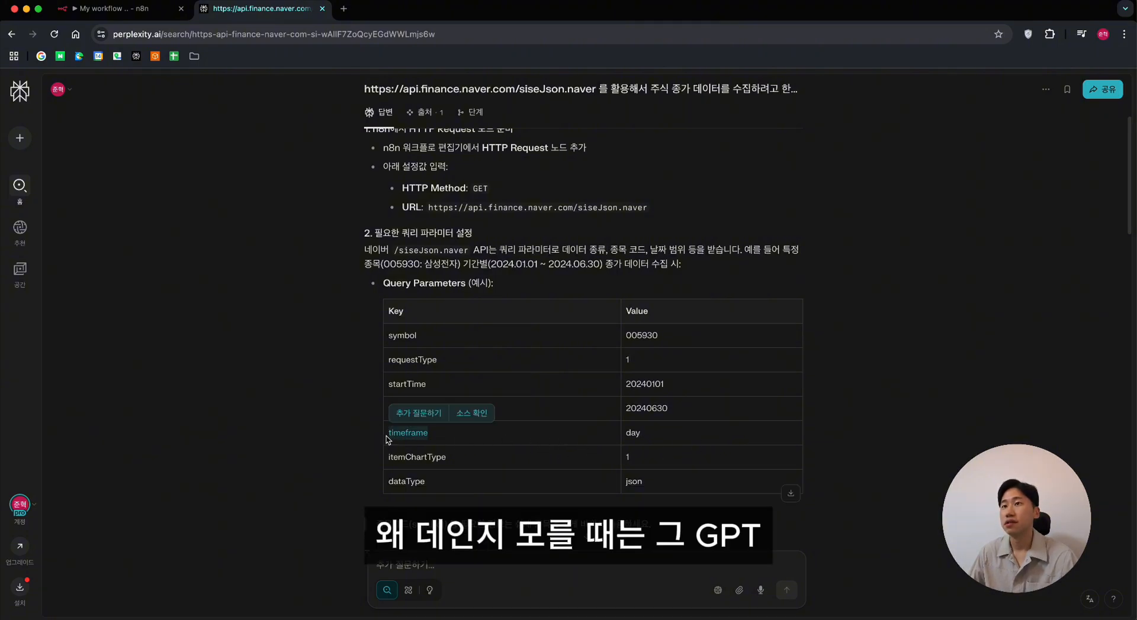
click(147, 12)
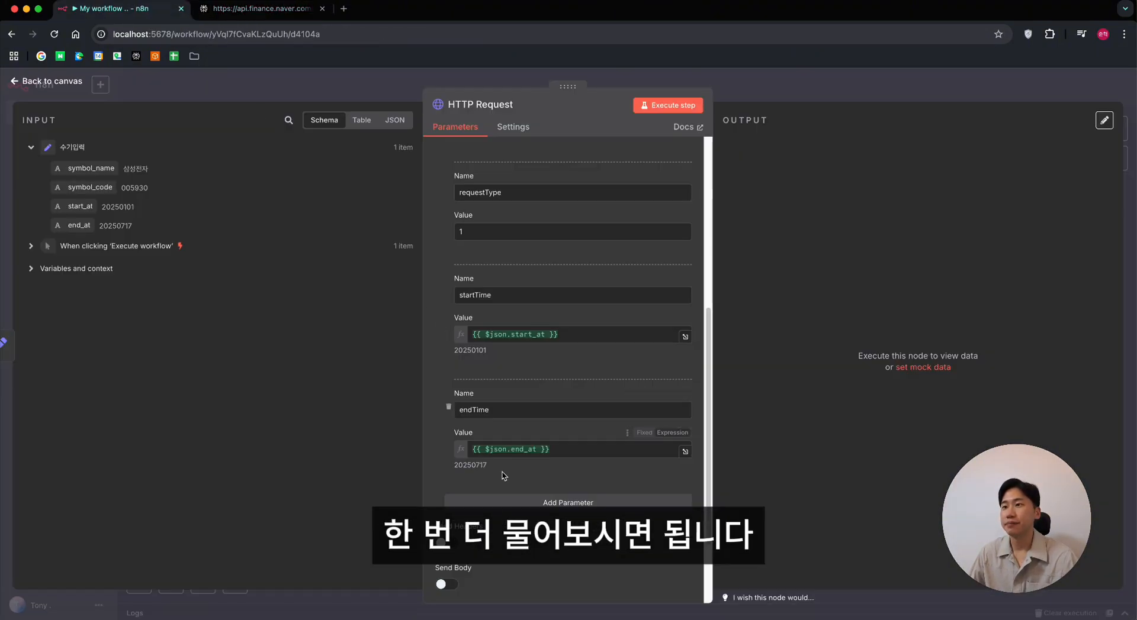
click(528, 504)
key(super+v)
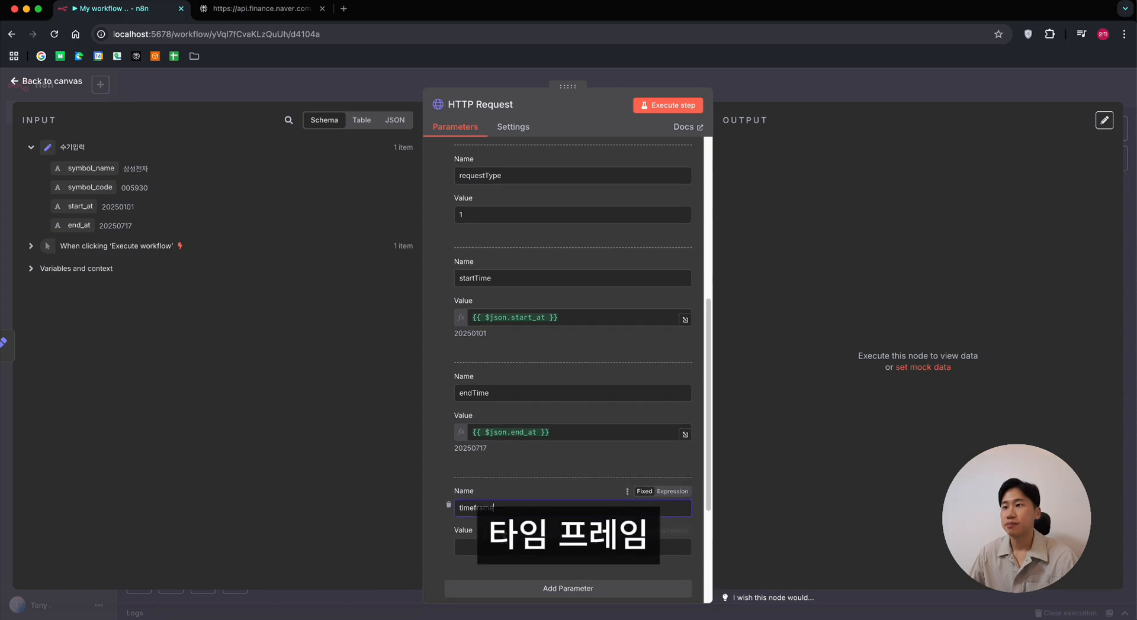
Step: Set the timeframe parameter's value to day
click(504, 539)
text(ㅇ)
key(BackSpace)
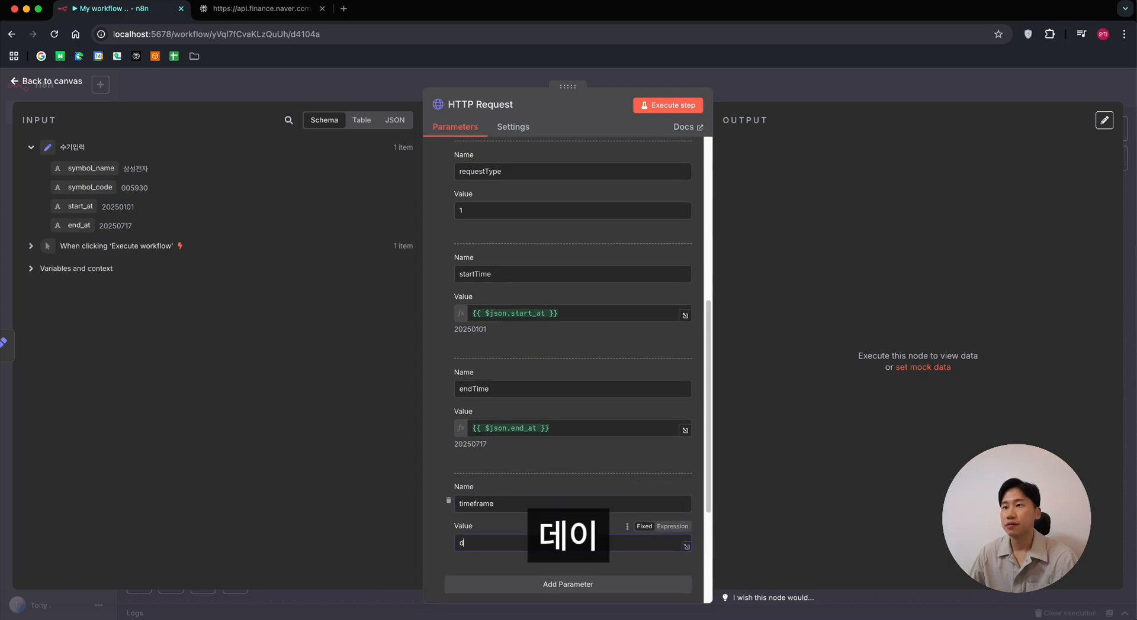
text(ay)
click(441, 553)
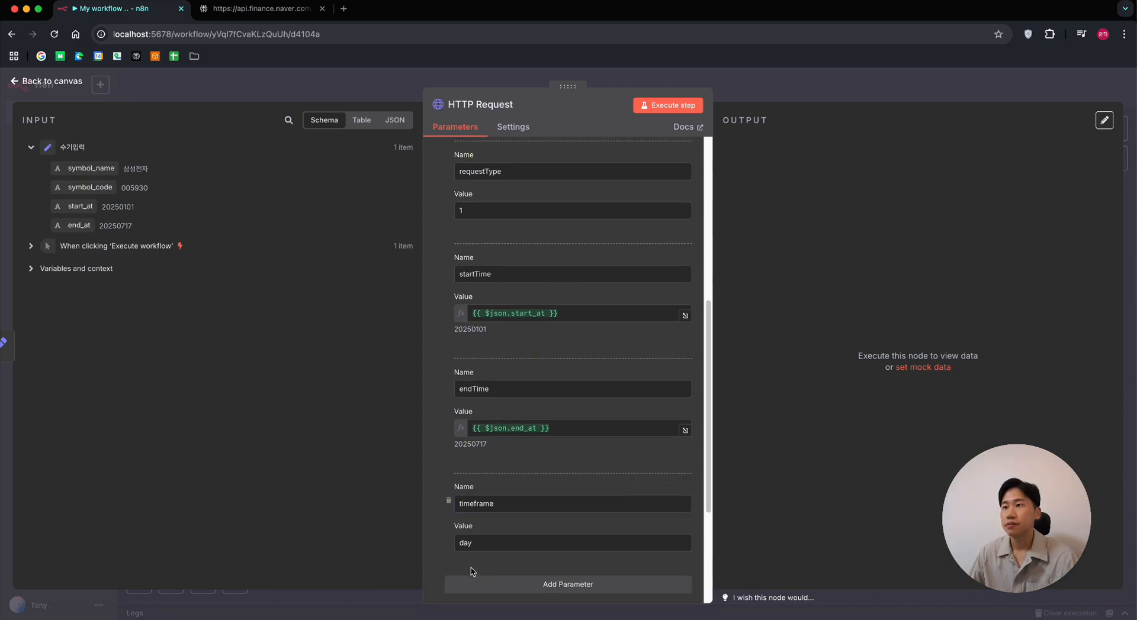
Step: Execute the HTTP Request node and examine the message in its output
click(673, 105)
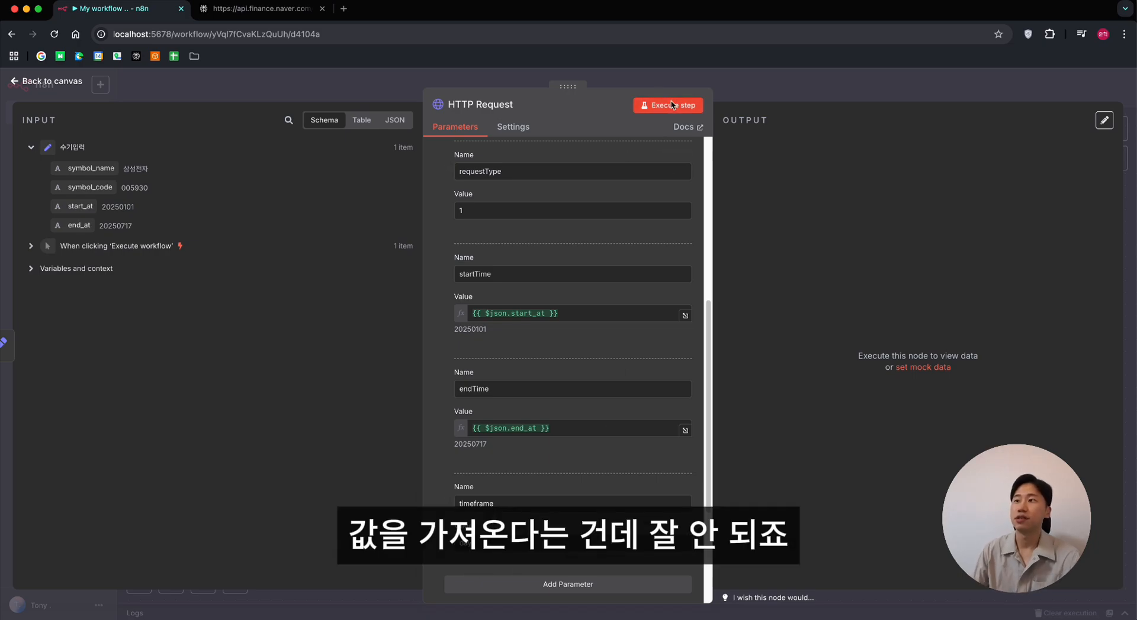
drag(723, 172, 896, 174)
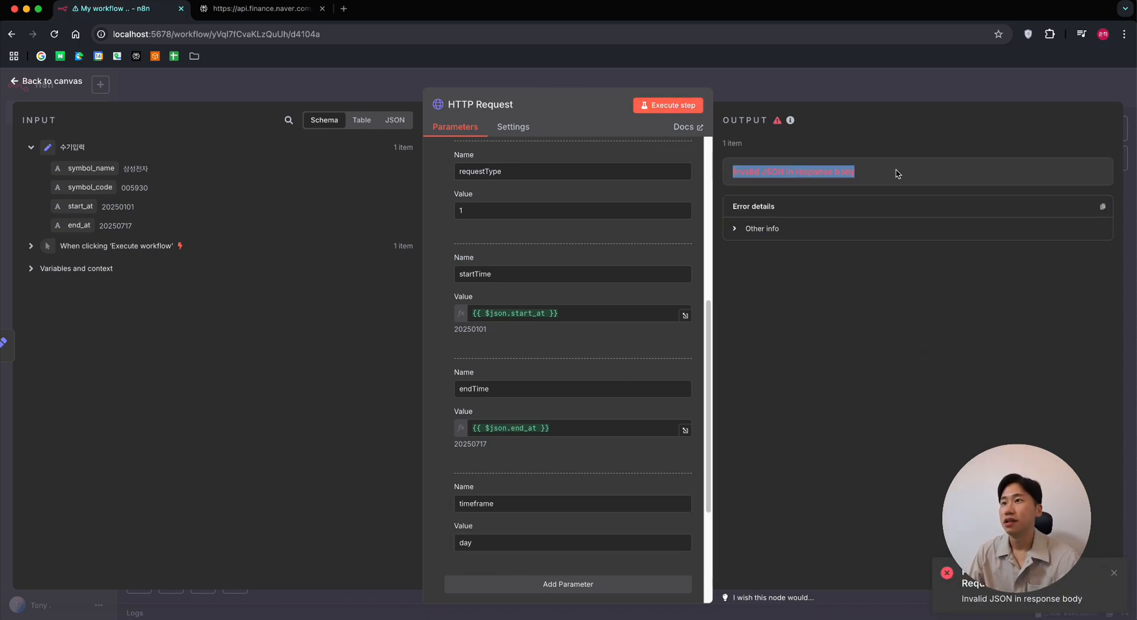
click(897, 174)
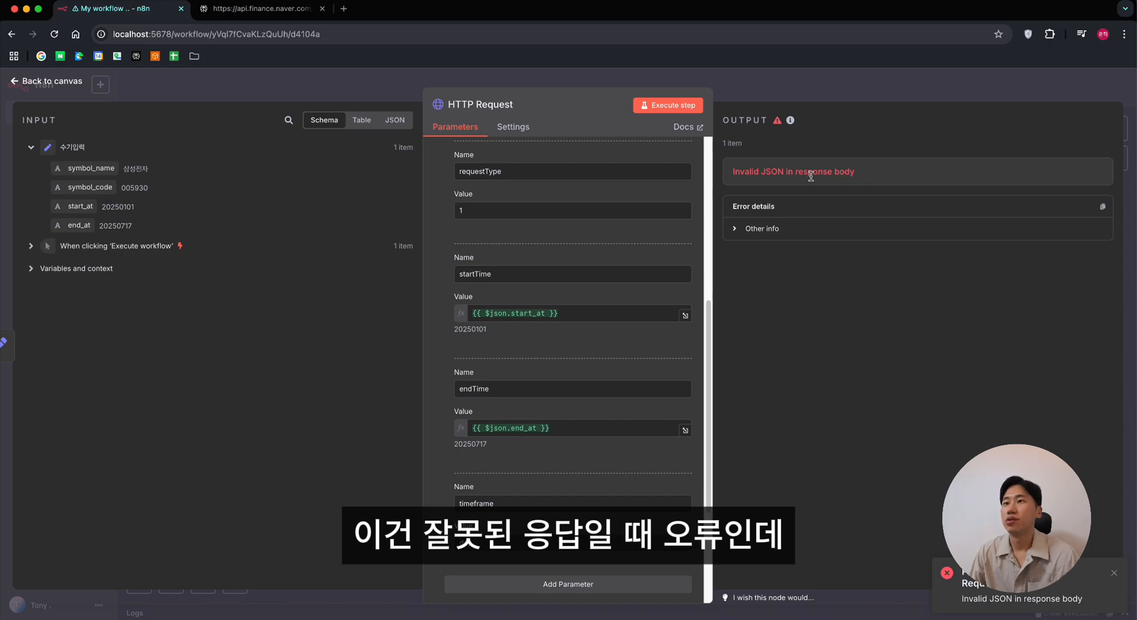
Step: Add the Response option to the HTTP Request node and set its Response Format to Text
scroll(609, 457, down, 5)
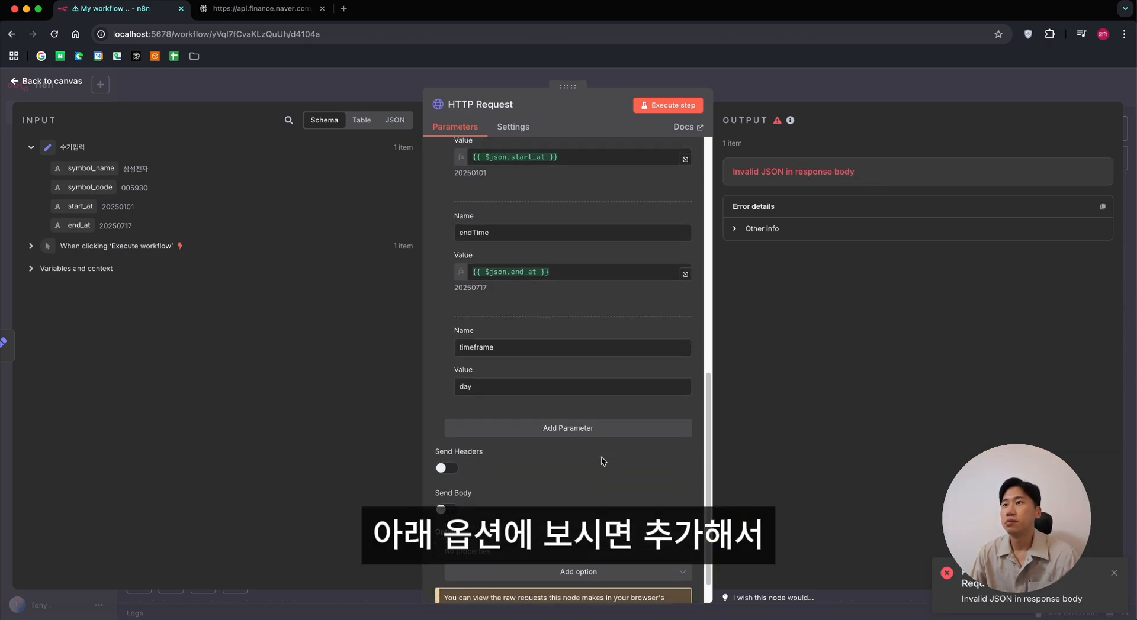
click(569, 535)
scroll(514, 474, down, 2)
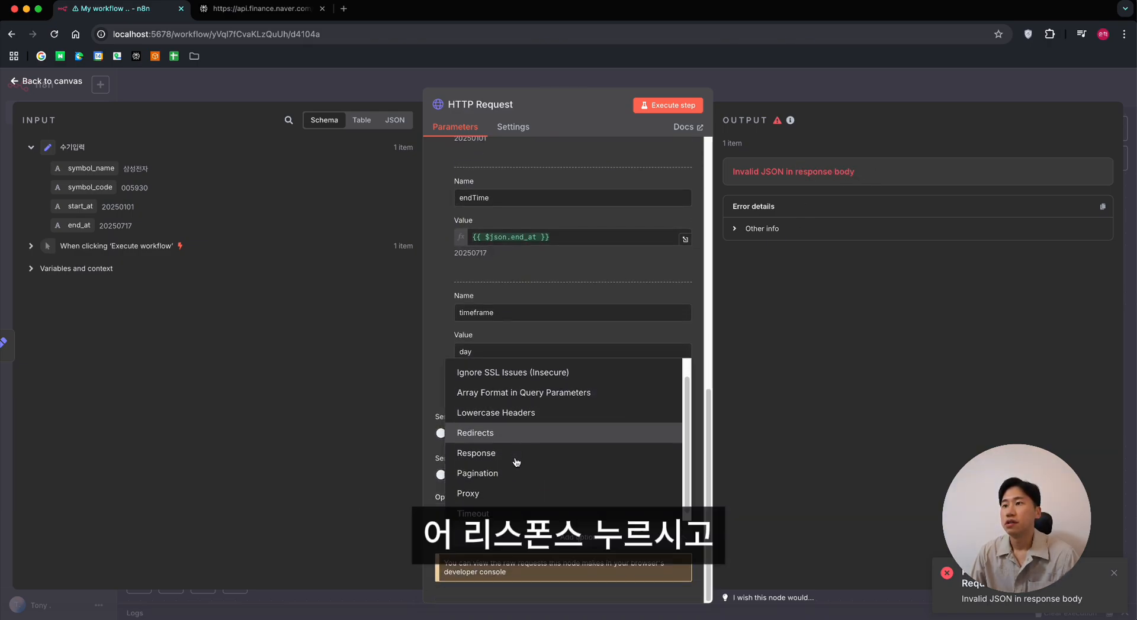
click(500, 446)
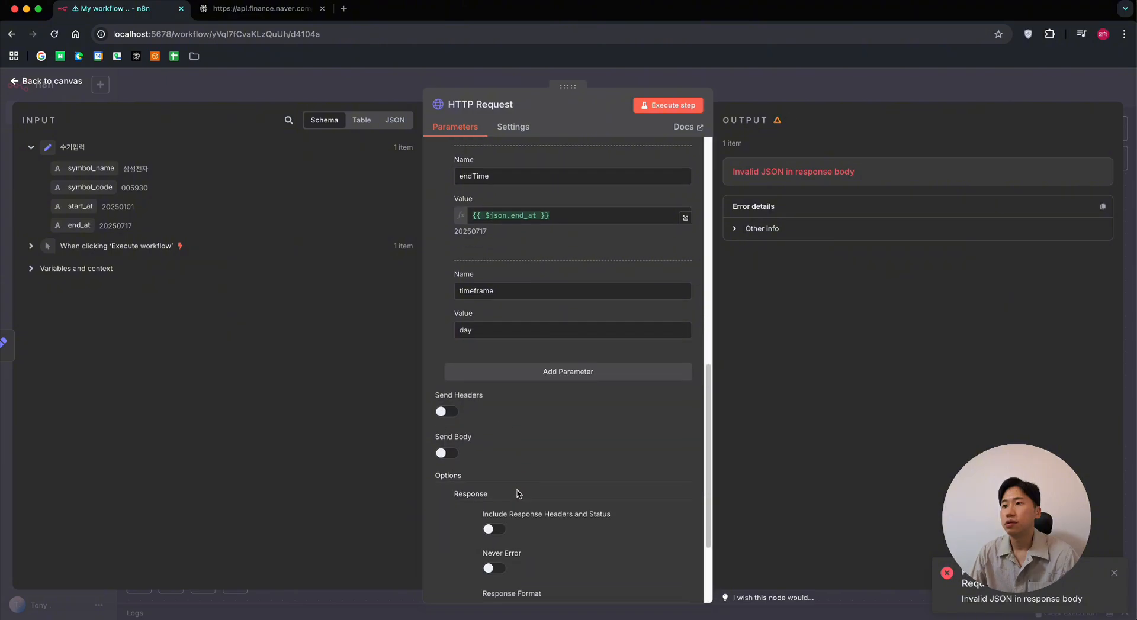
scroll(521, 492, down, 2)
scroll(524, 492, down, 1)
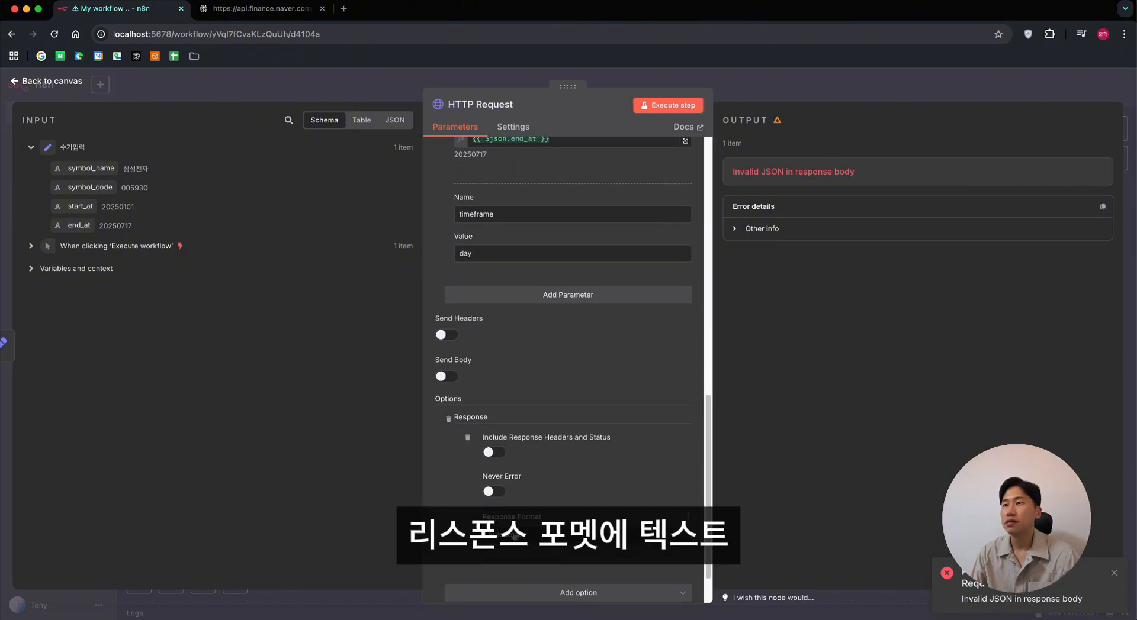
click(514, 536)
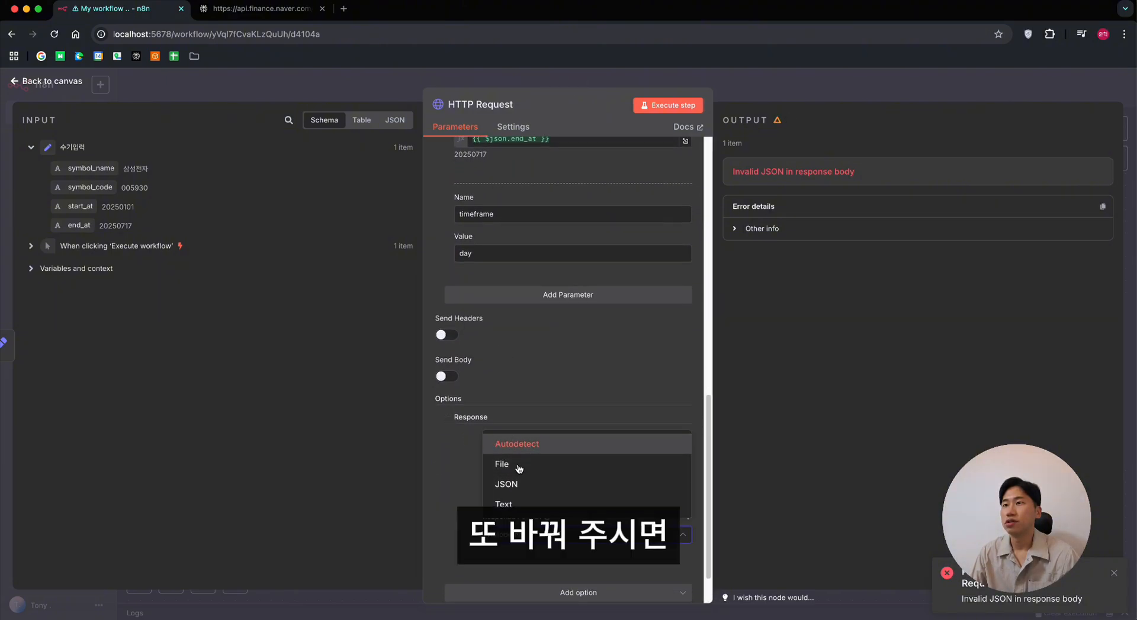
click(512, 504)
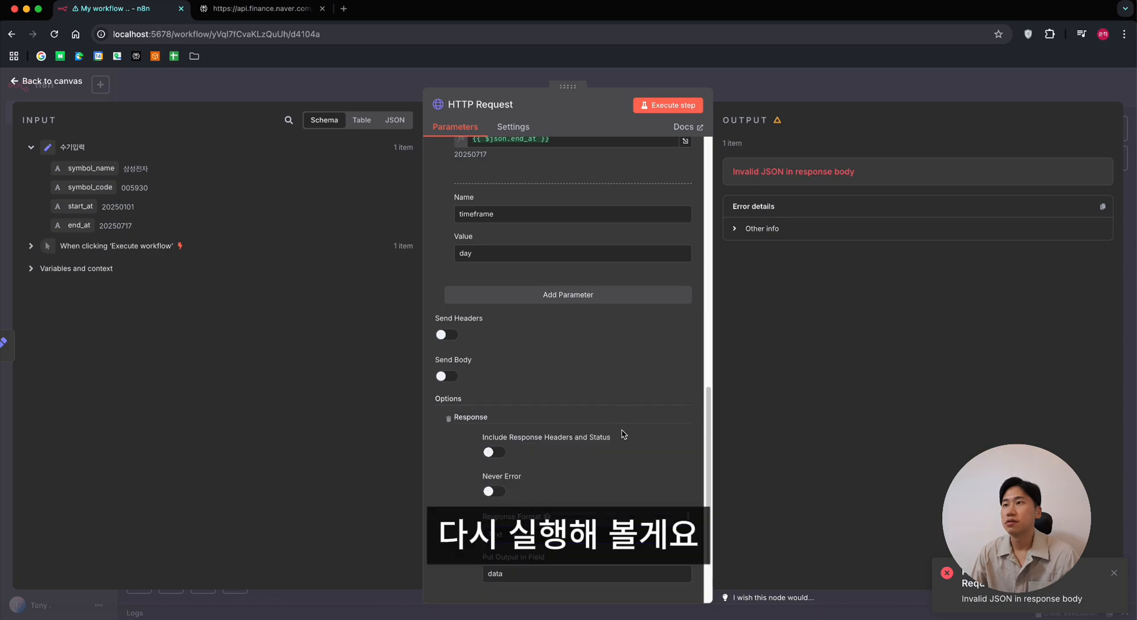
Step: Execute the HTTP Request node with the text response format and look over its output and query parameters
scroll(621, 434, down, 3)
click(668, 105)
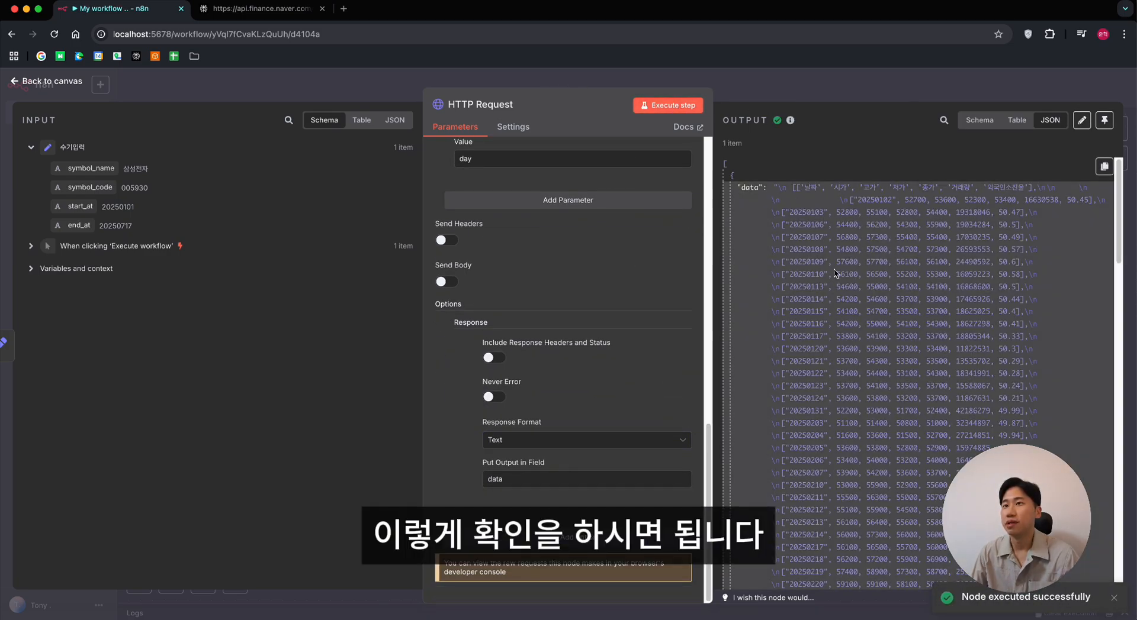
scroll(602, 284, up, 10)
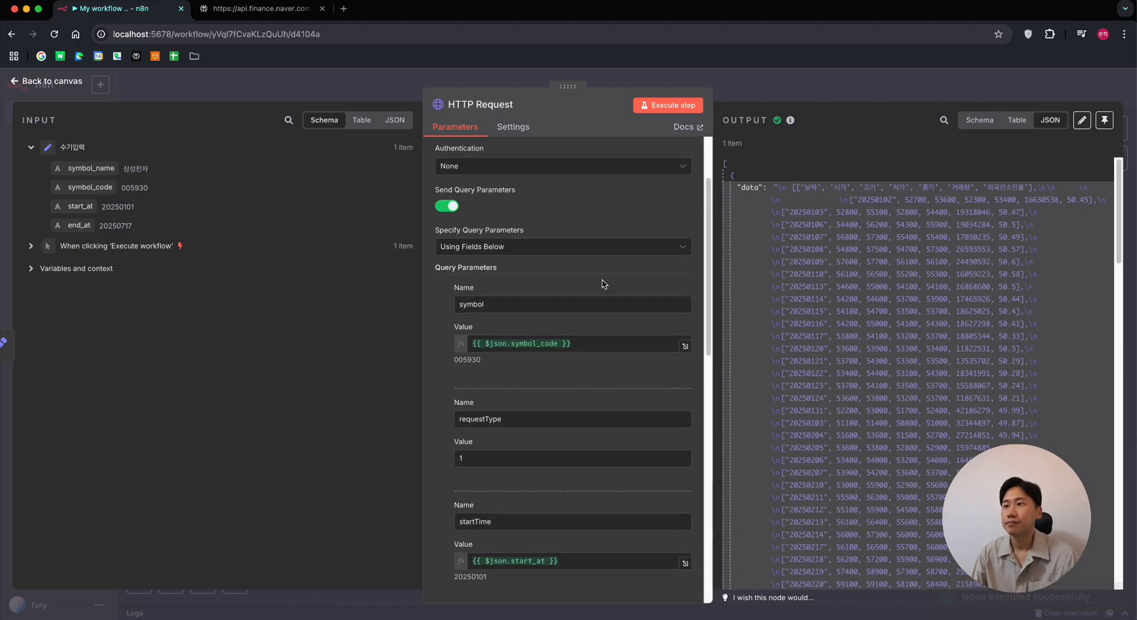
click(502, 374)
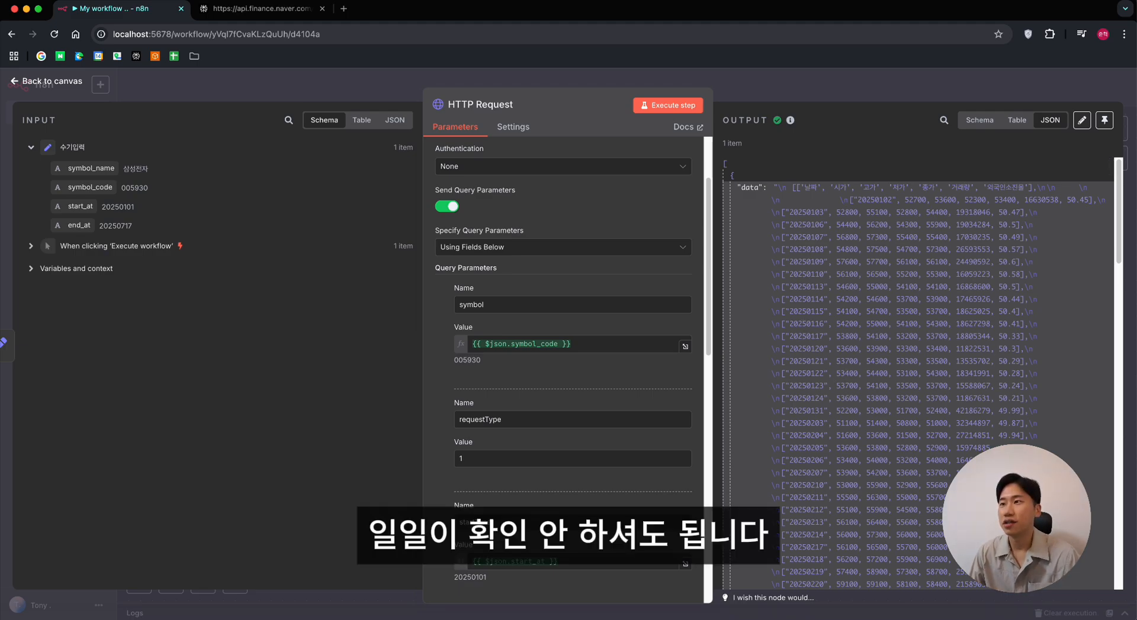
Step: Switch to Perplexity and ask "아래 데이터를 데이터 테이블로 만들어줘" with the returned stock data pasted beneath, then submit it
click(260, 8)
click(536, 589)
text(아래)
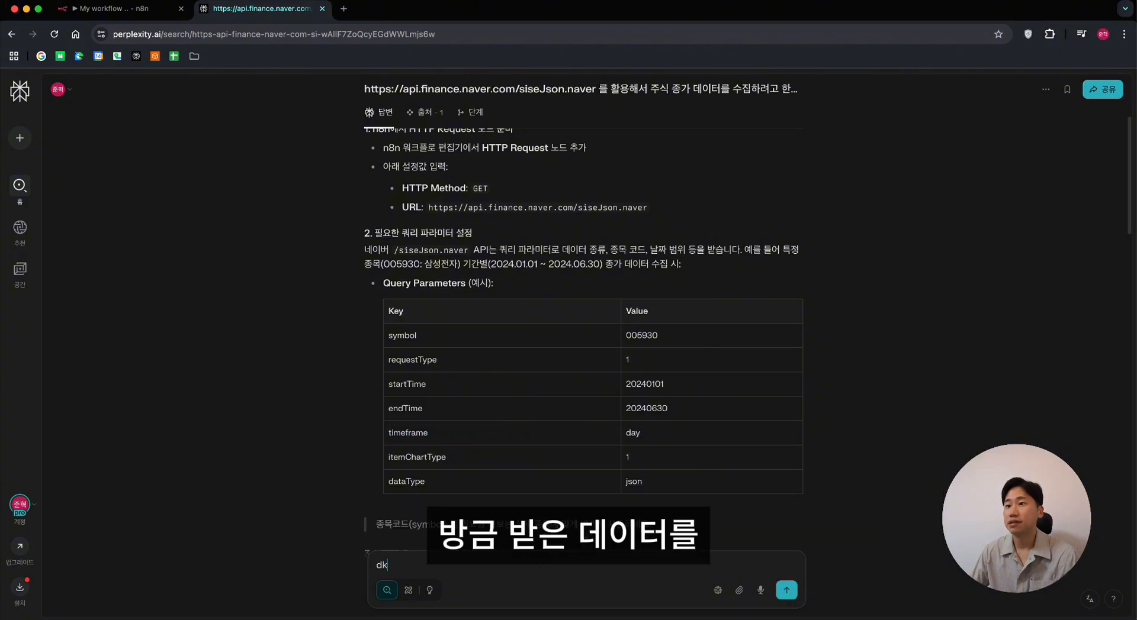
text( 데이터를 데이터)
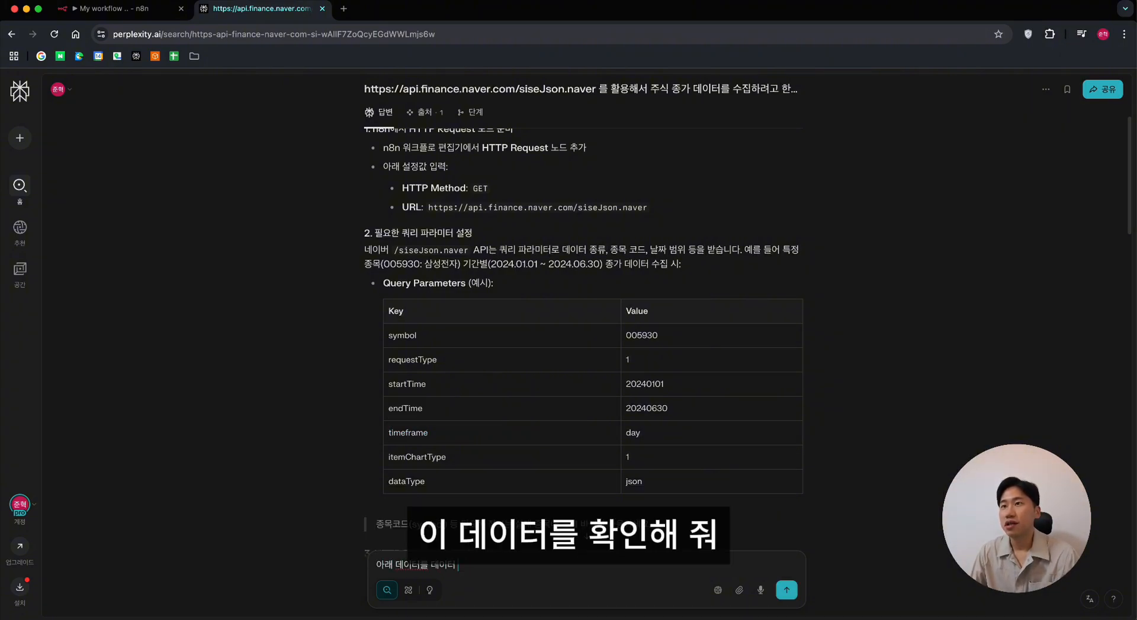
text(블로 메)
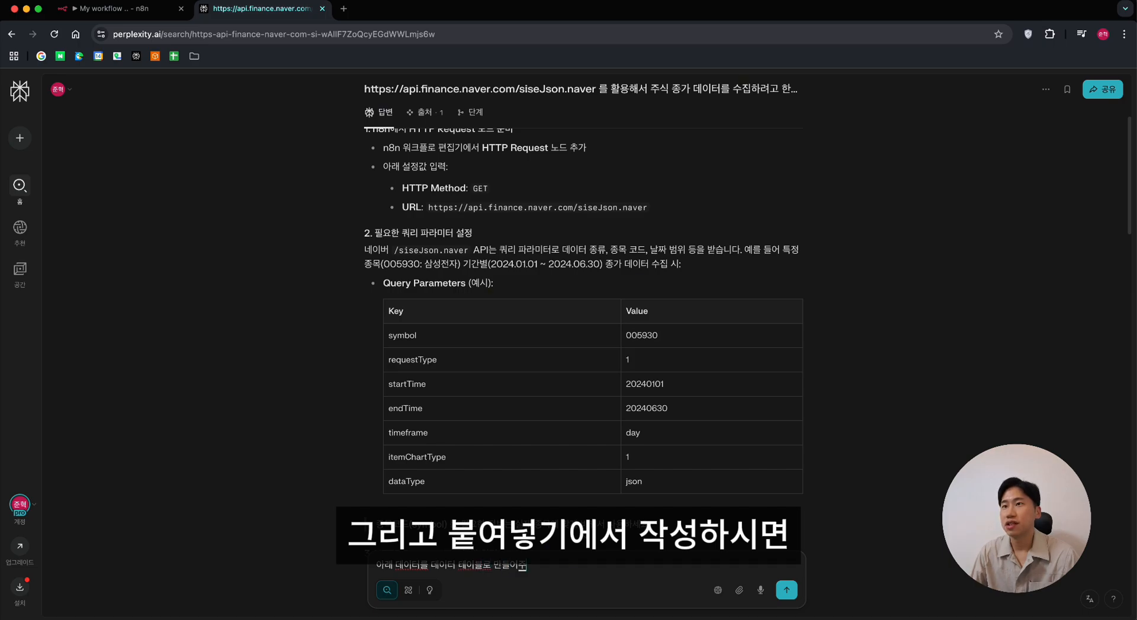
text(ㅓ)
key(shift+Return)
key(shift+Return)
key(super+v)
key(Return)
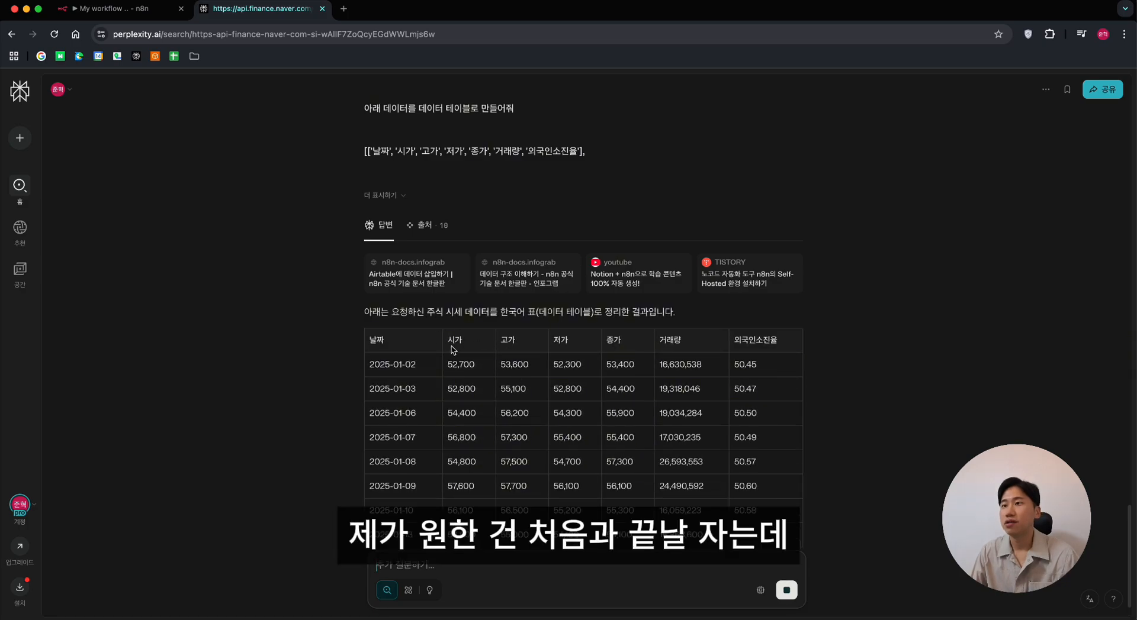
Step: Look through the generated table, then ask Perplexity "처음과 끝 날짜는 몇 일인가?" and check the dates in its answer
scroll(599, 440, down, 7)
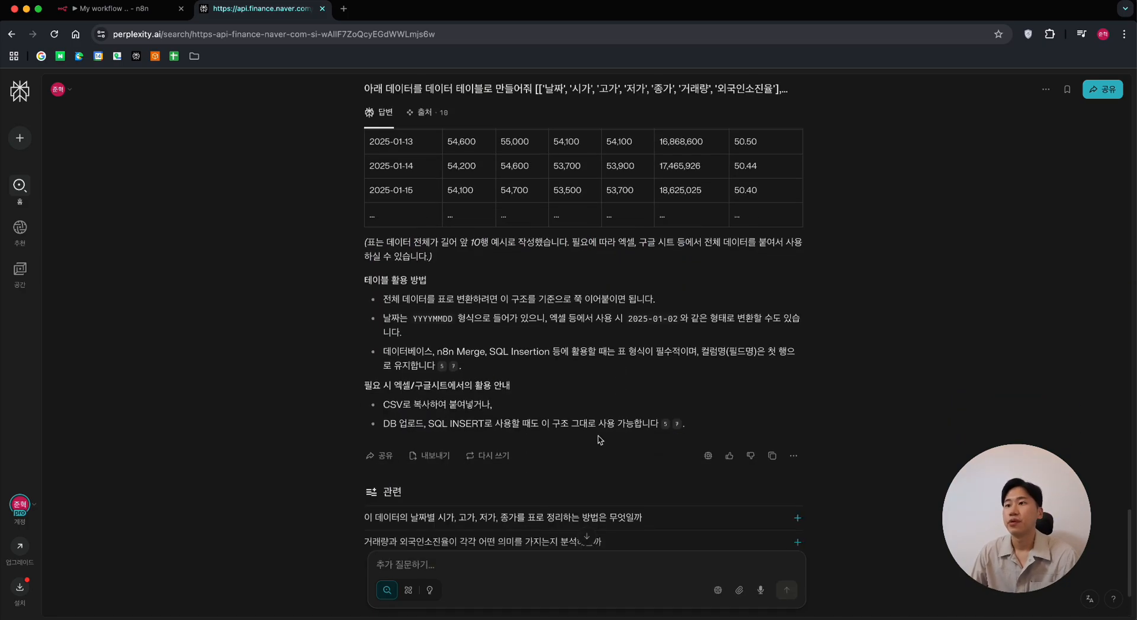
scroll(601, 440, down, 2)
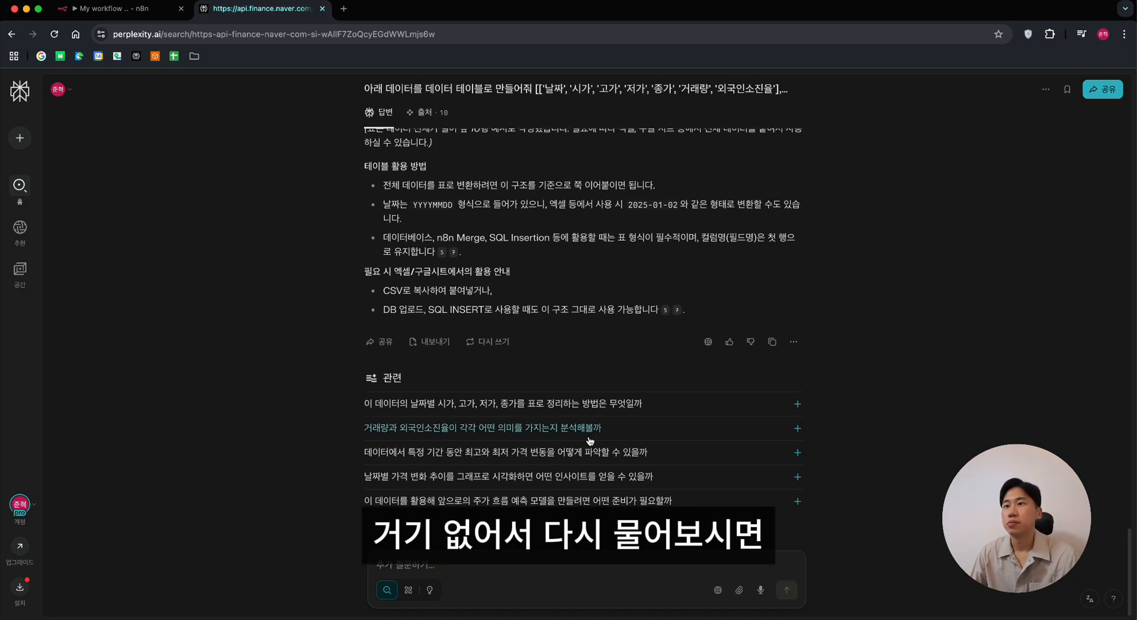
click(556, 567)
text(처음과 끝 날)
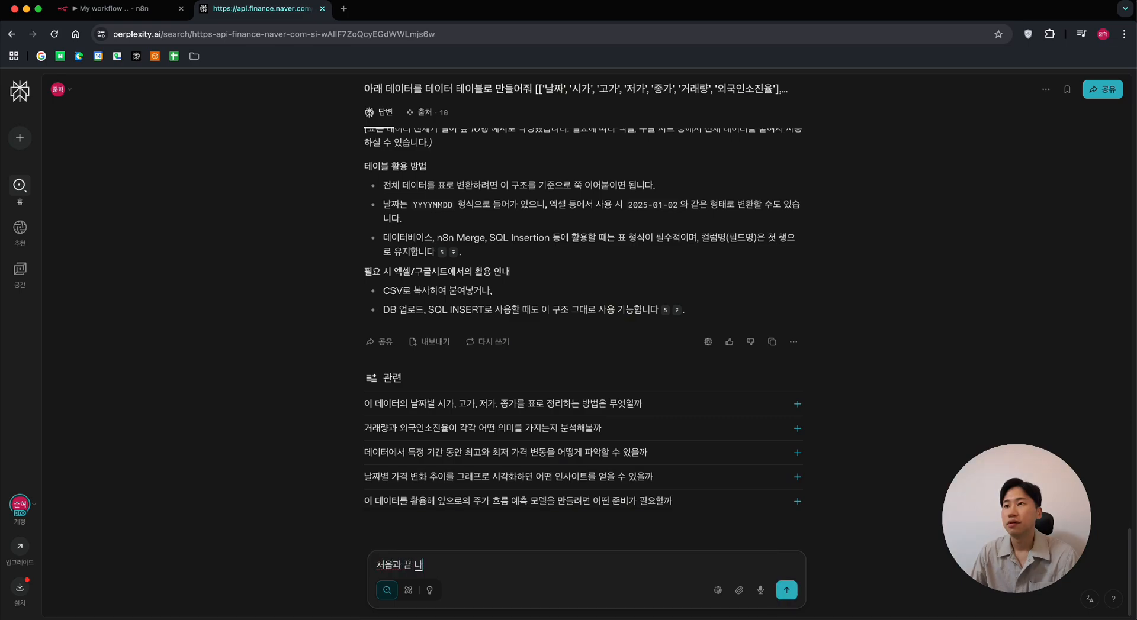
text(짜는 몇 일이)
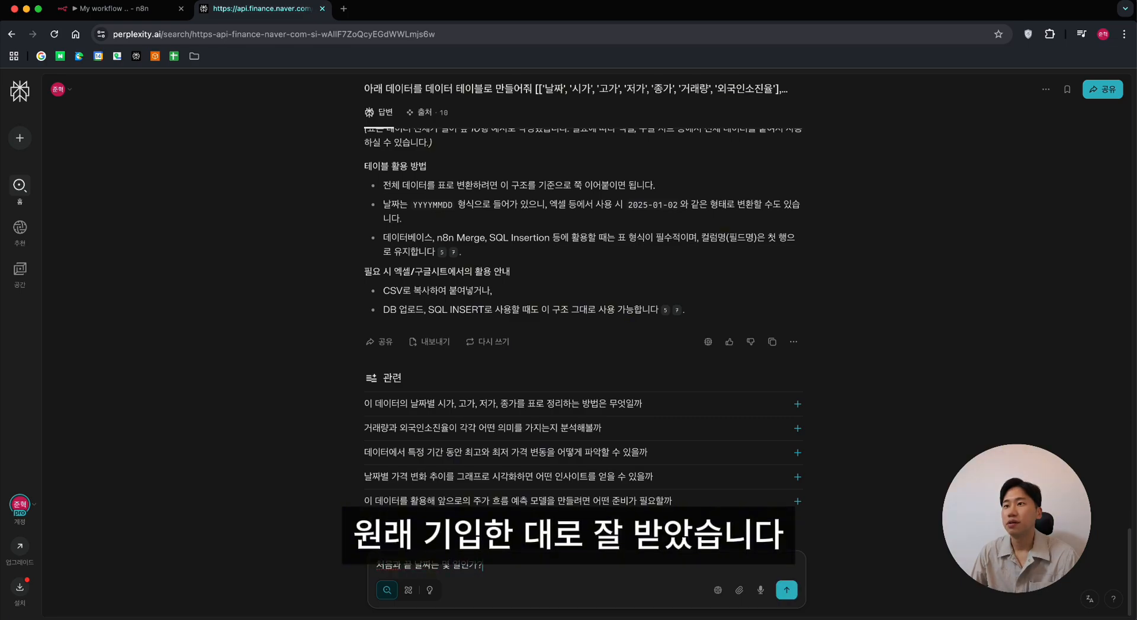
text(가?)
key(Return)
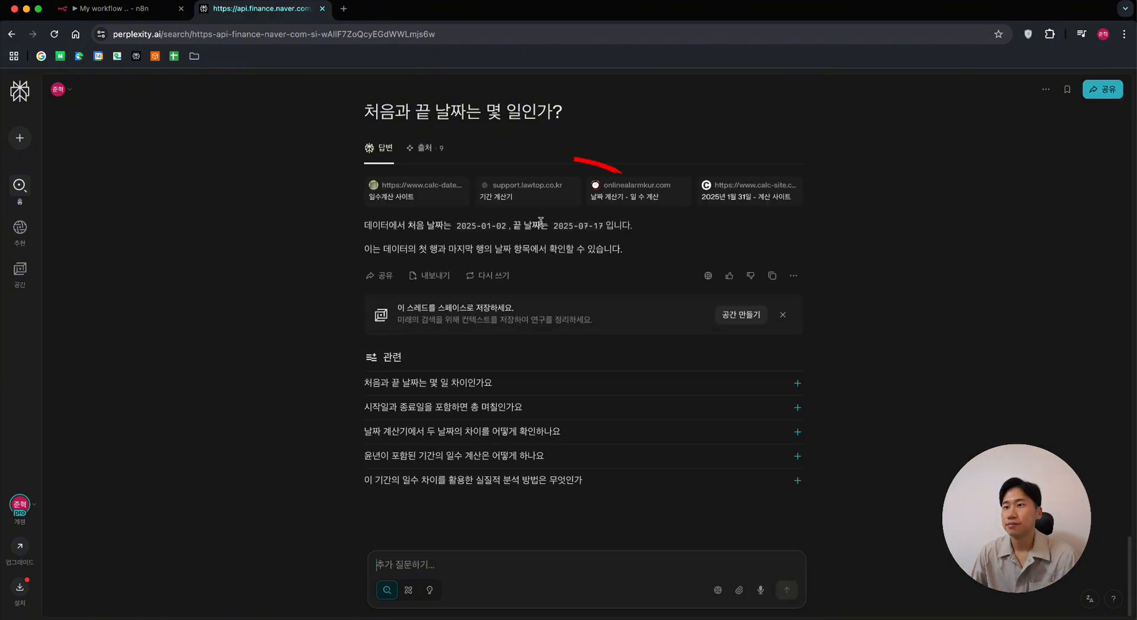
drag(553, 226, 605, 228)
click(647, 231)
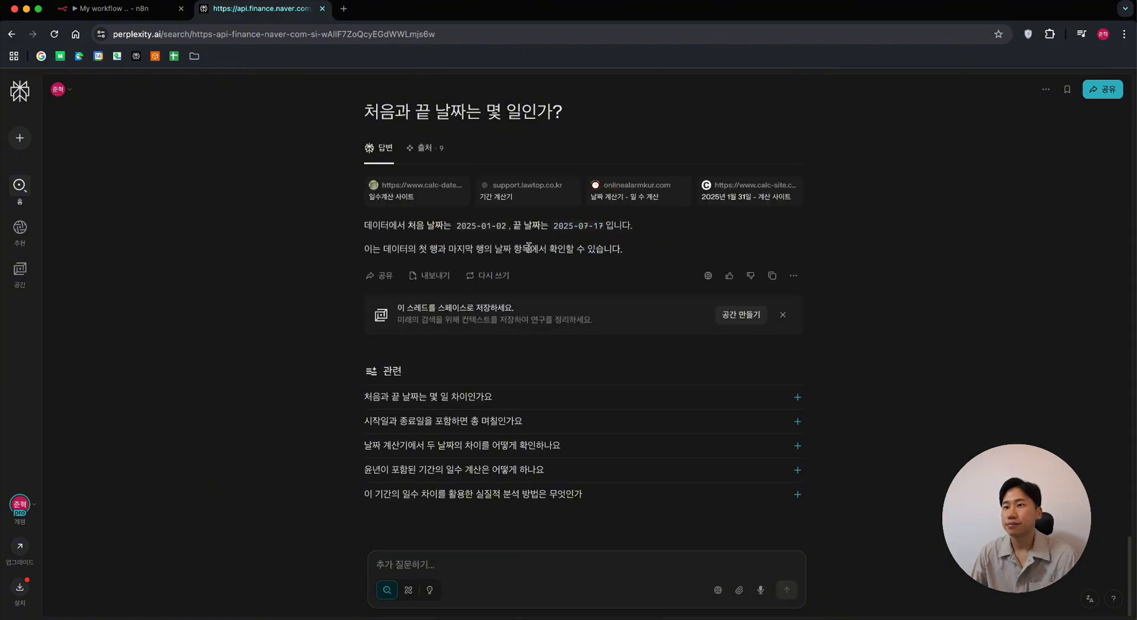
Step: Switch to the n8n workflow and add an OpenAI "Message a model" node after the HTTP Request node
click(112, 9)
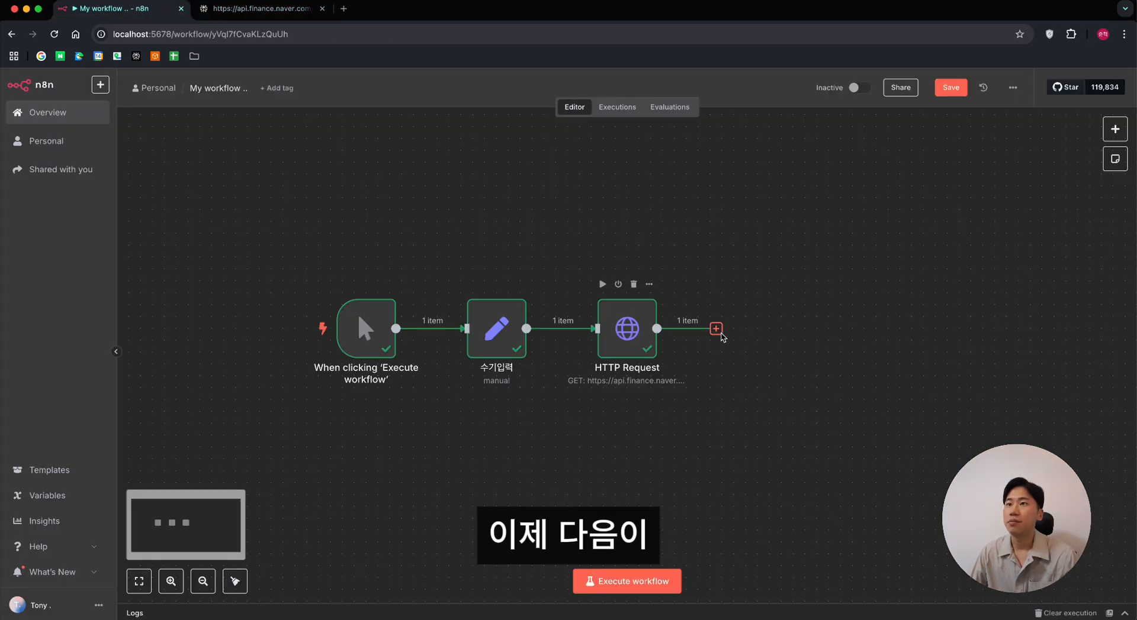
click(716, 329)
text(해)
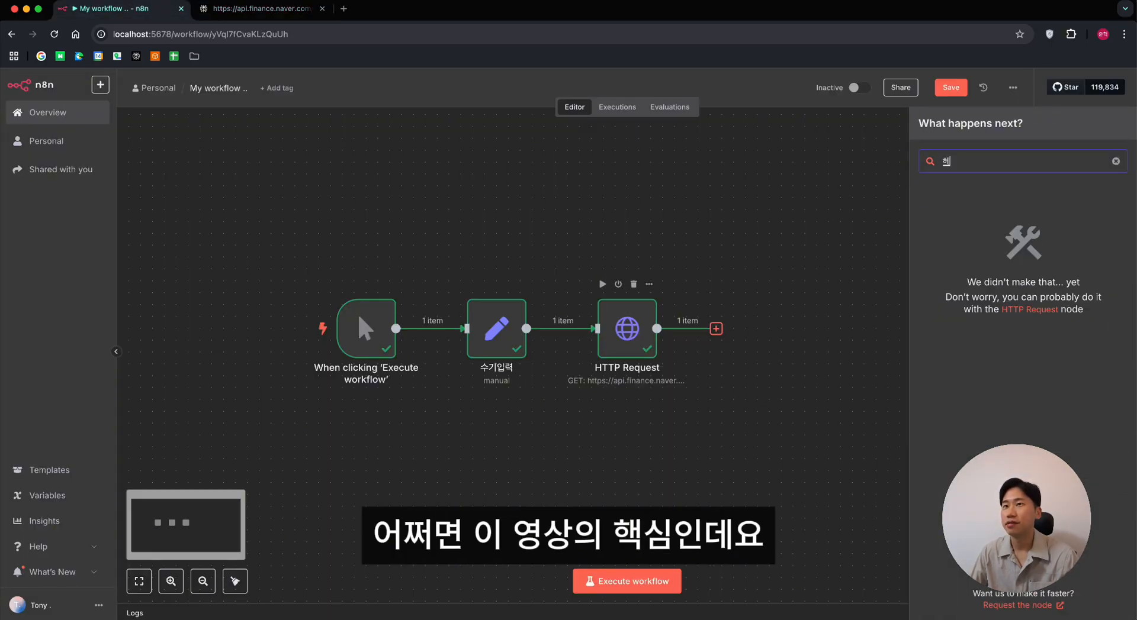
key(BackSpace)
text(gpt)
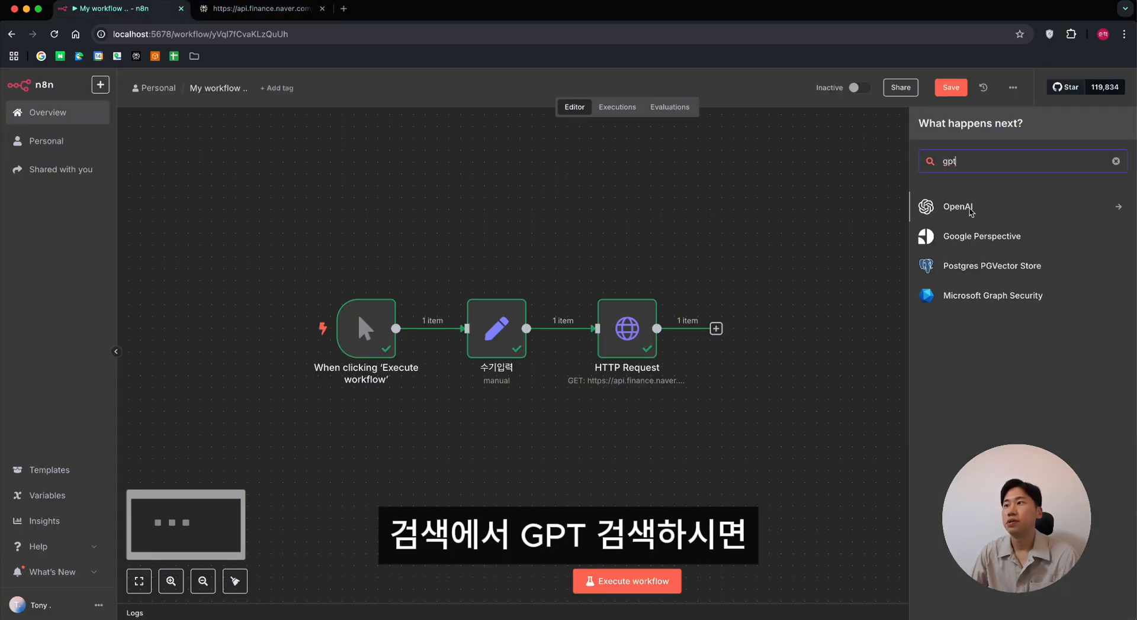
click(971, 210)
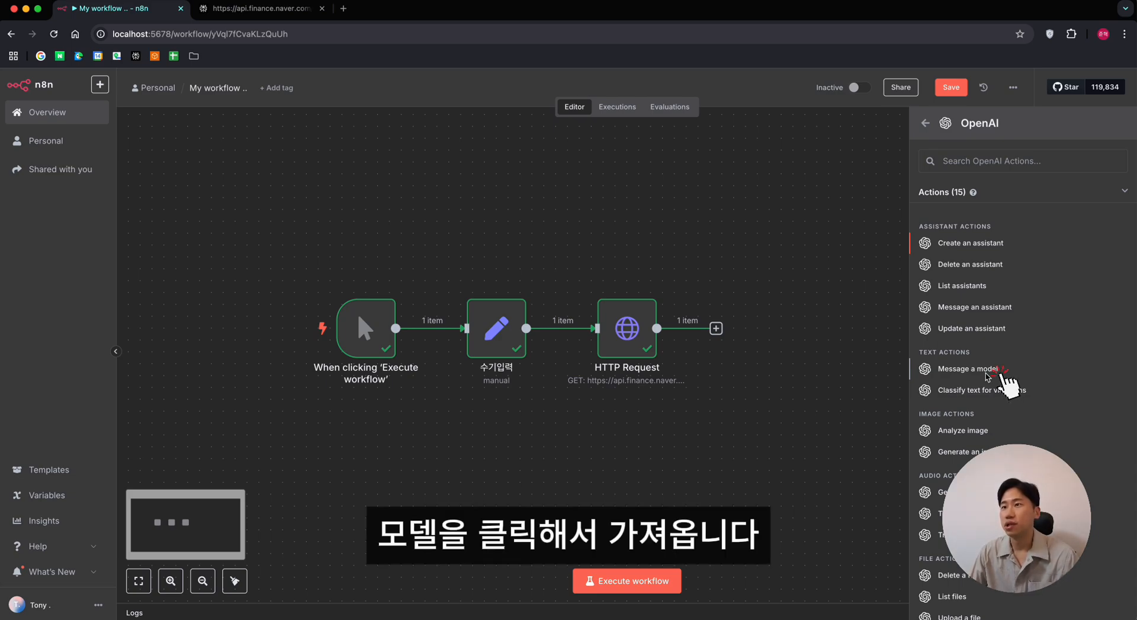
click(986, 374)
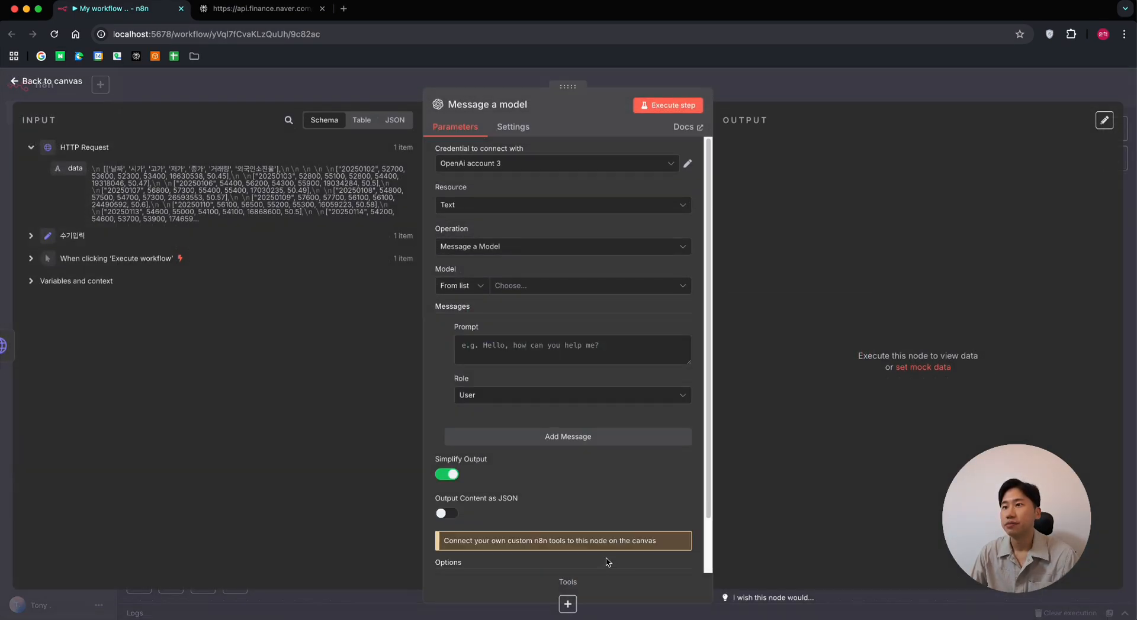
click(474, 164)
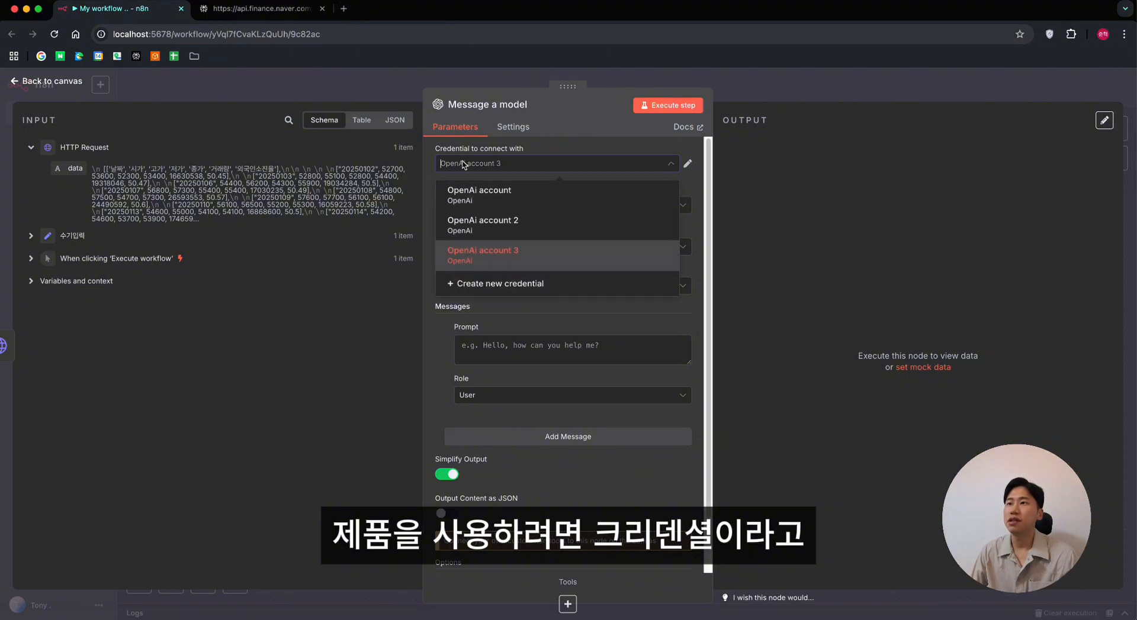
click(521, 287)
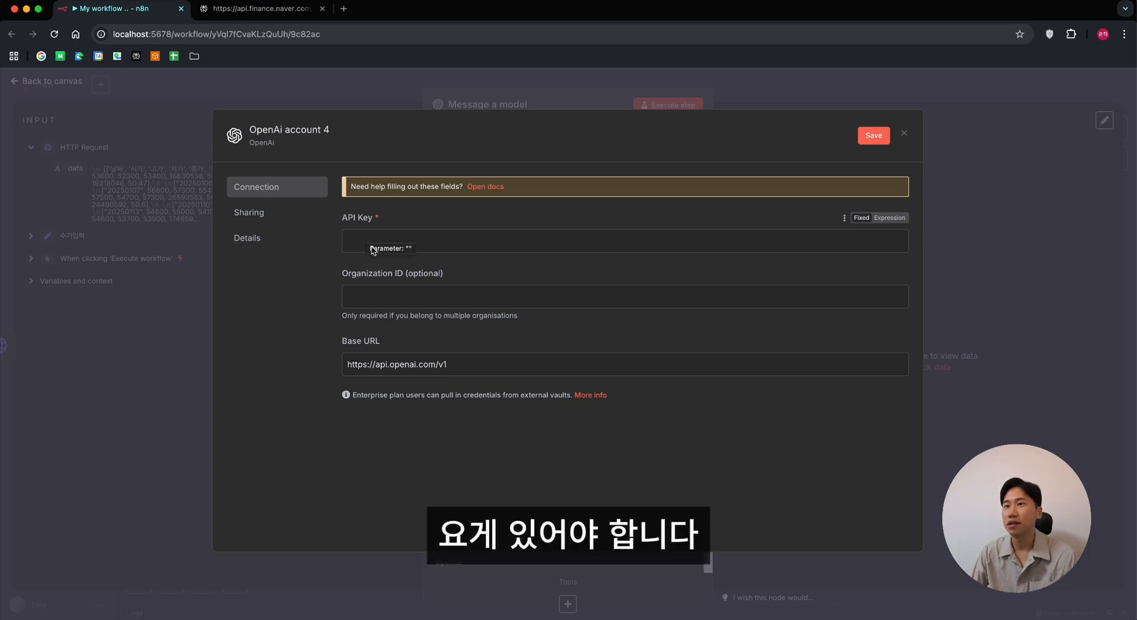
key(Escape)
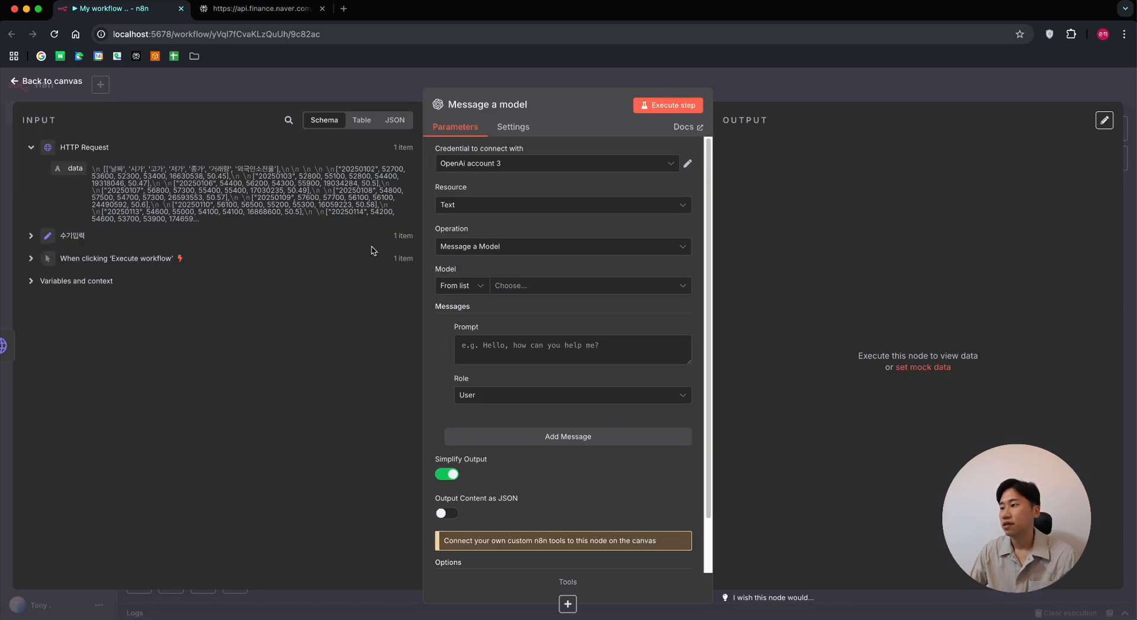
Step: Search the web for "openai api" in a new browser tab and go through the OpenAI site's login to the API platform (API 플랫폼)
click(346, 11)
text(openai a)
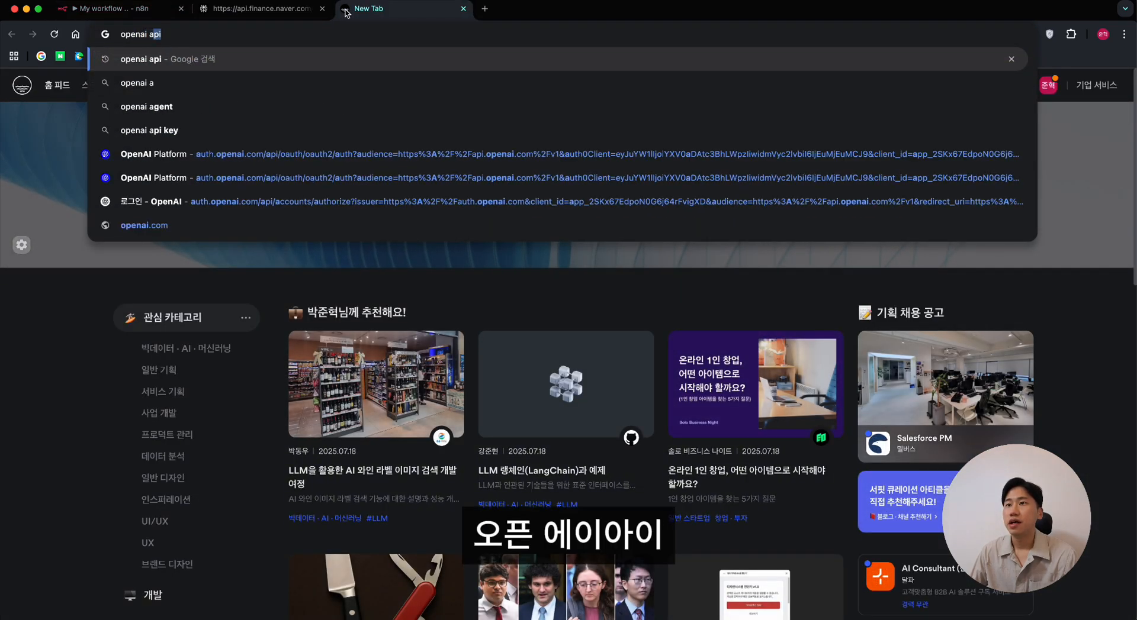
key(Return)
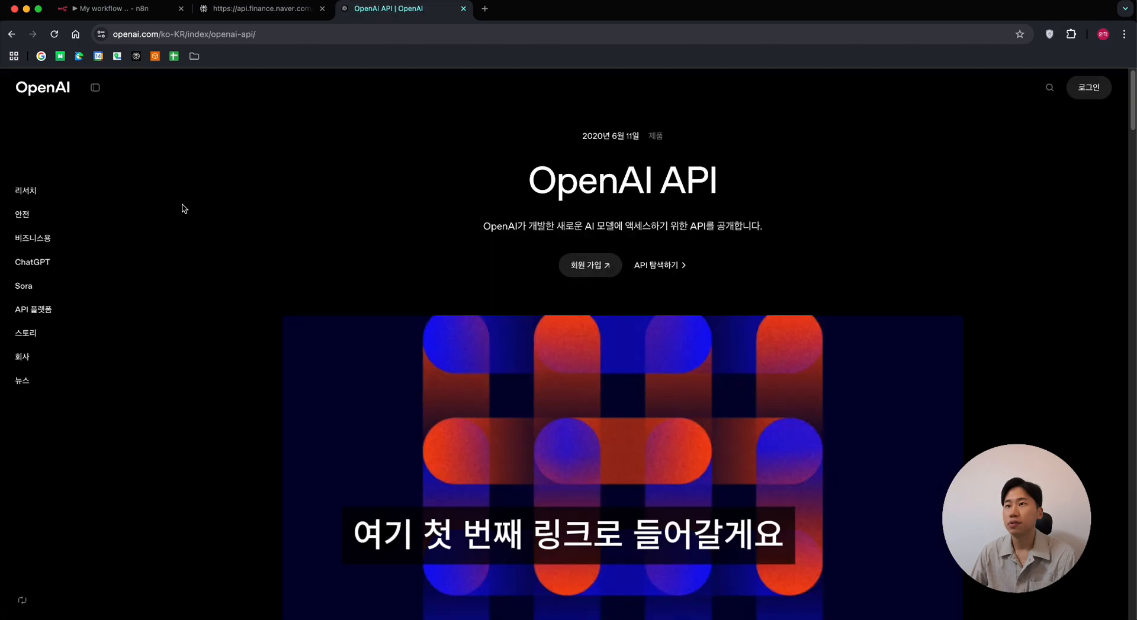
click(1100, 89)
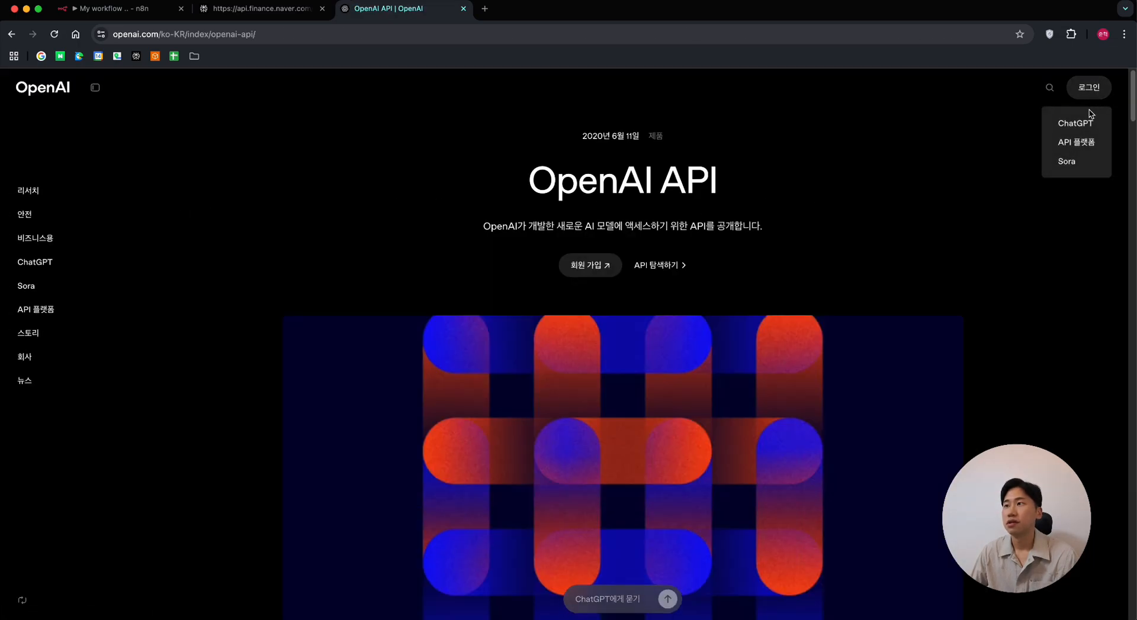
click(1089, 147)
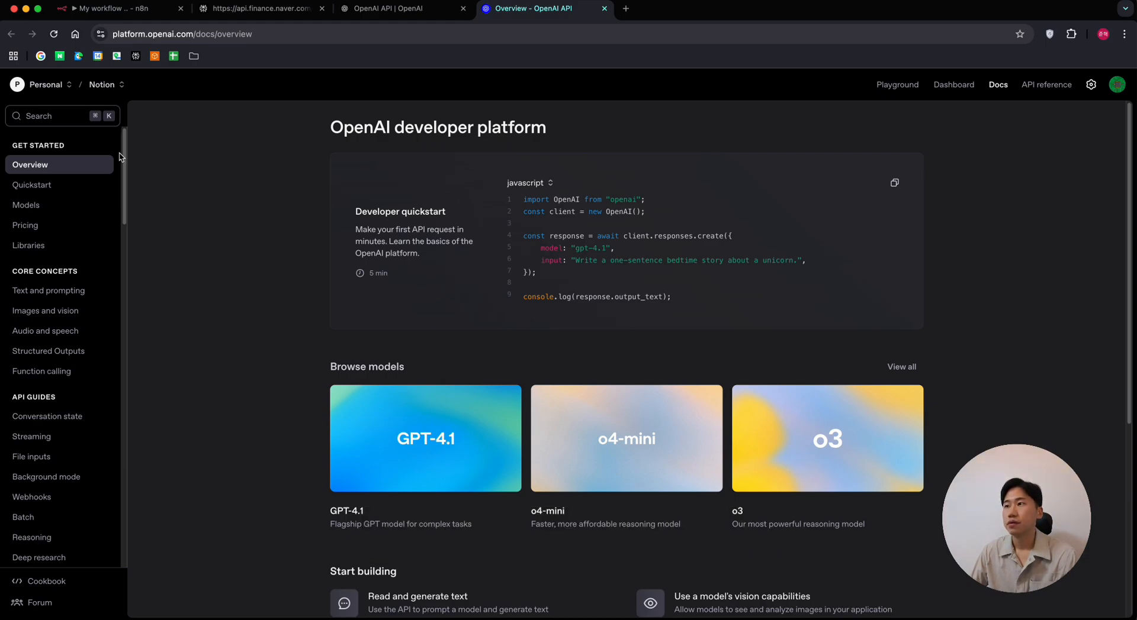
Step: Create a new project named "stock" on the OpenAI platform
click(95, 84)
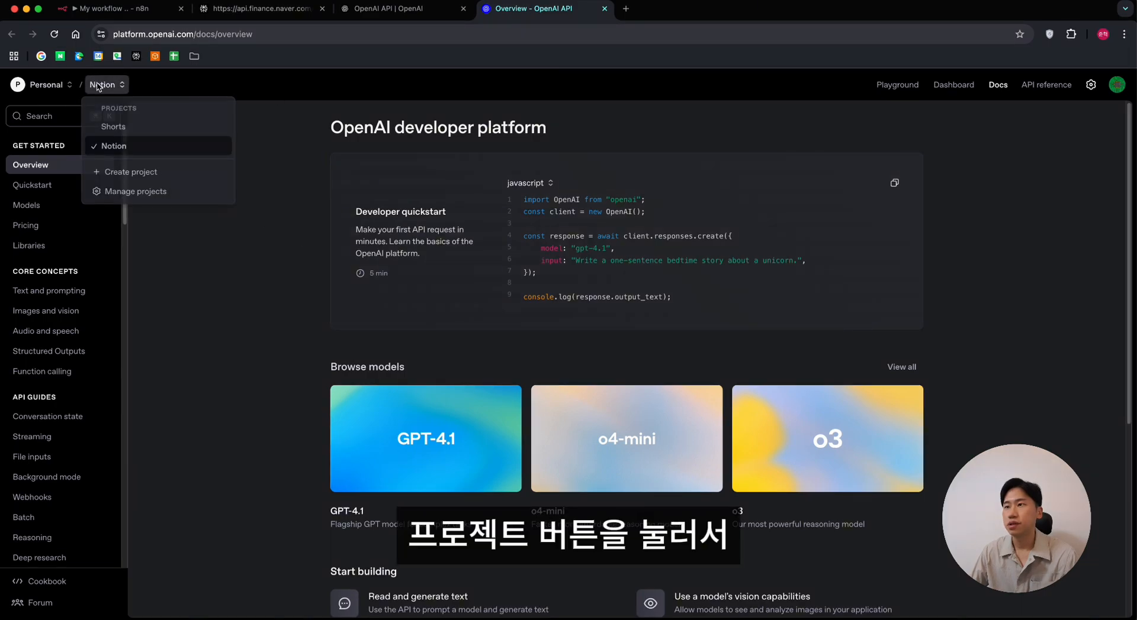
click(170, 173)
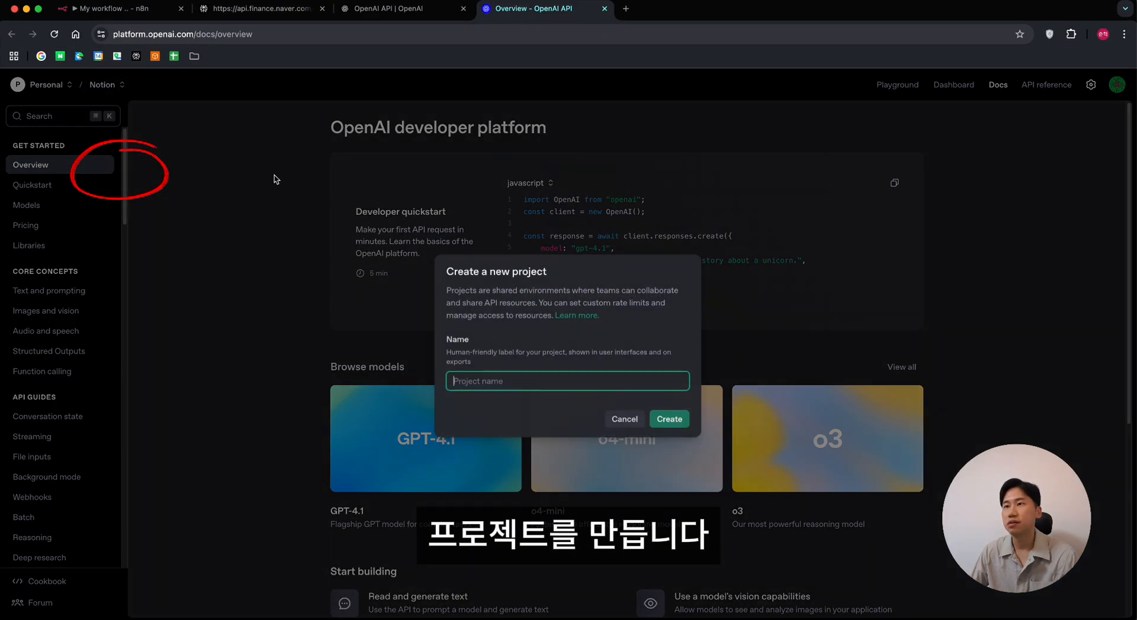
text(soock)
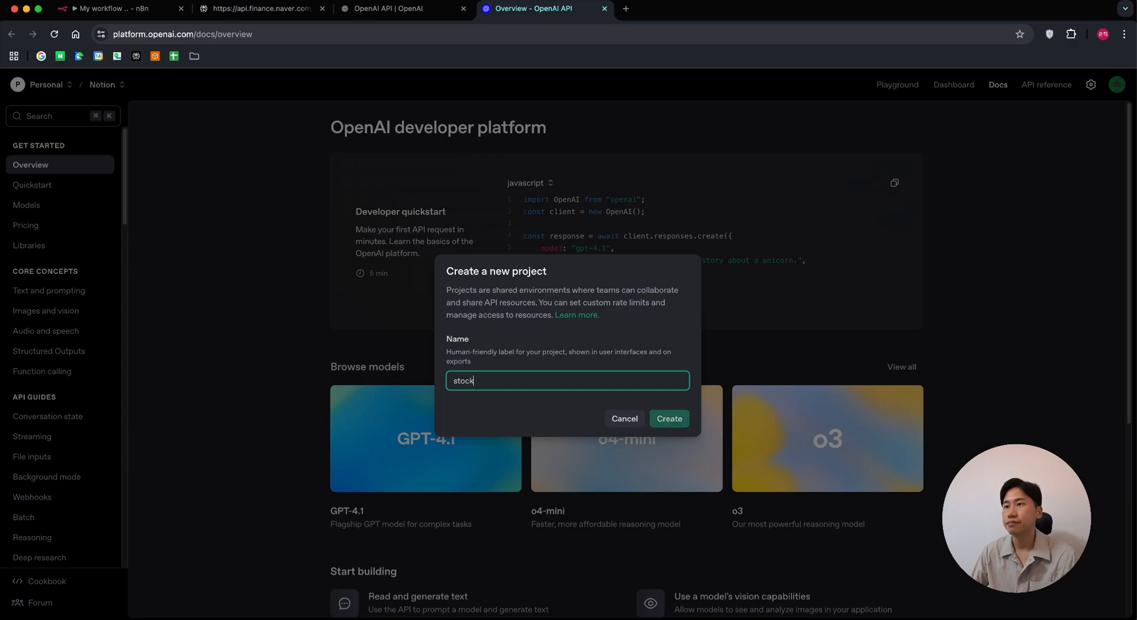
click(656, 416)
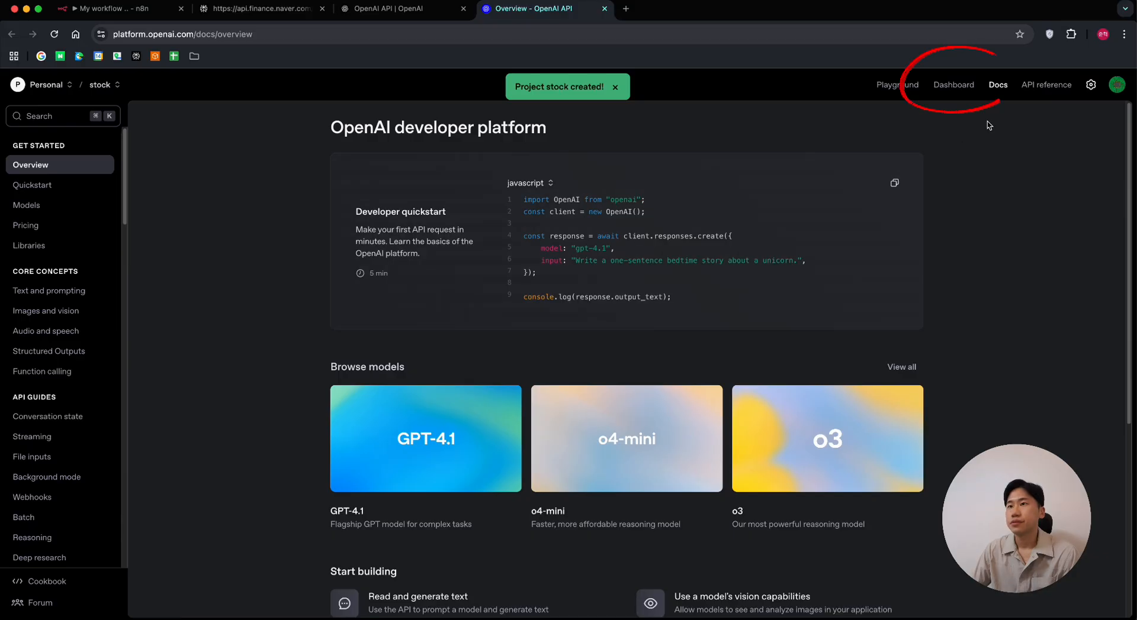
Step: Create a secret API key named "stock1" for the stock project and copy the generated key
click(956, 89)
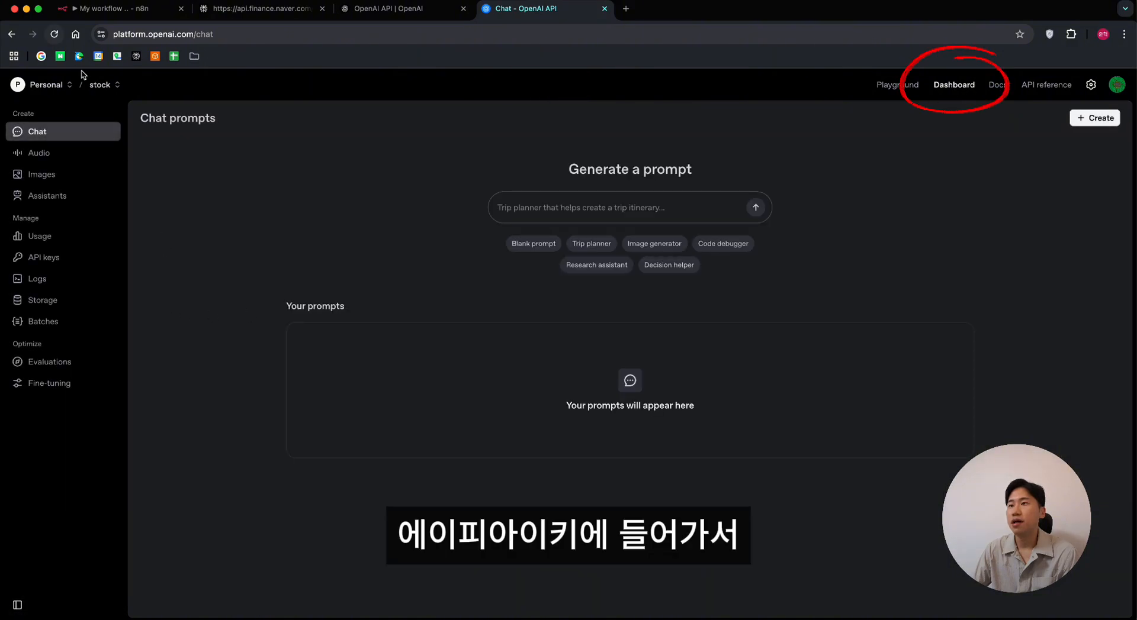
click(45, 257)
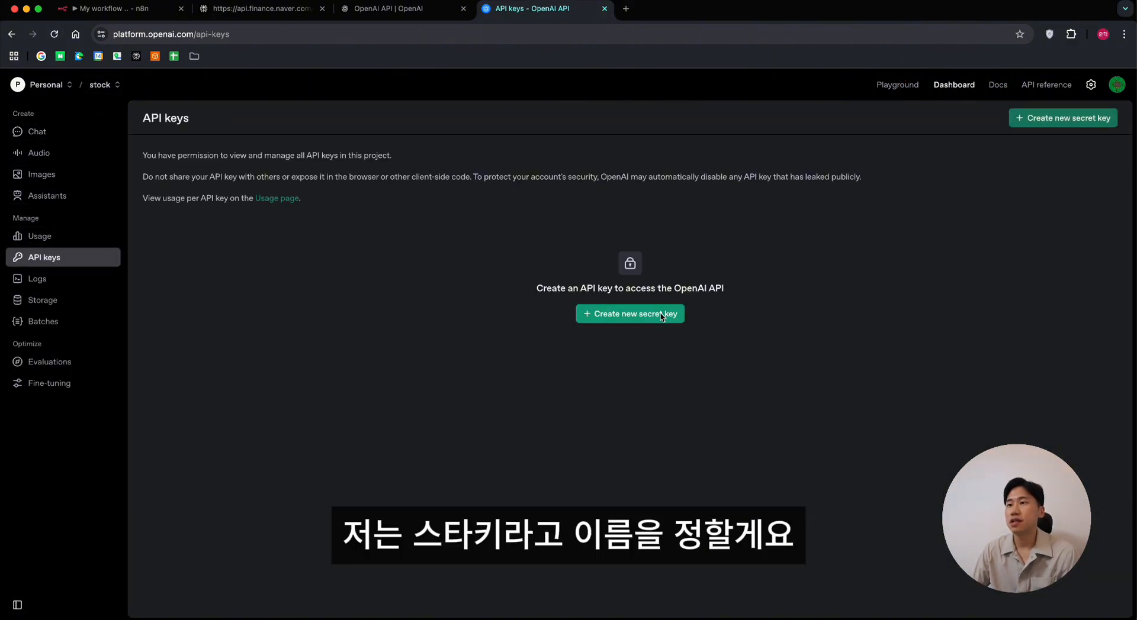
click(616, 314)
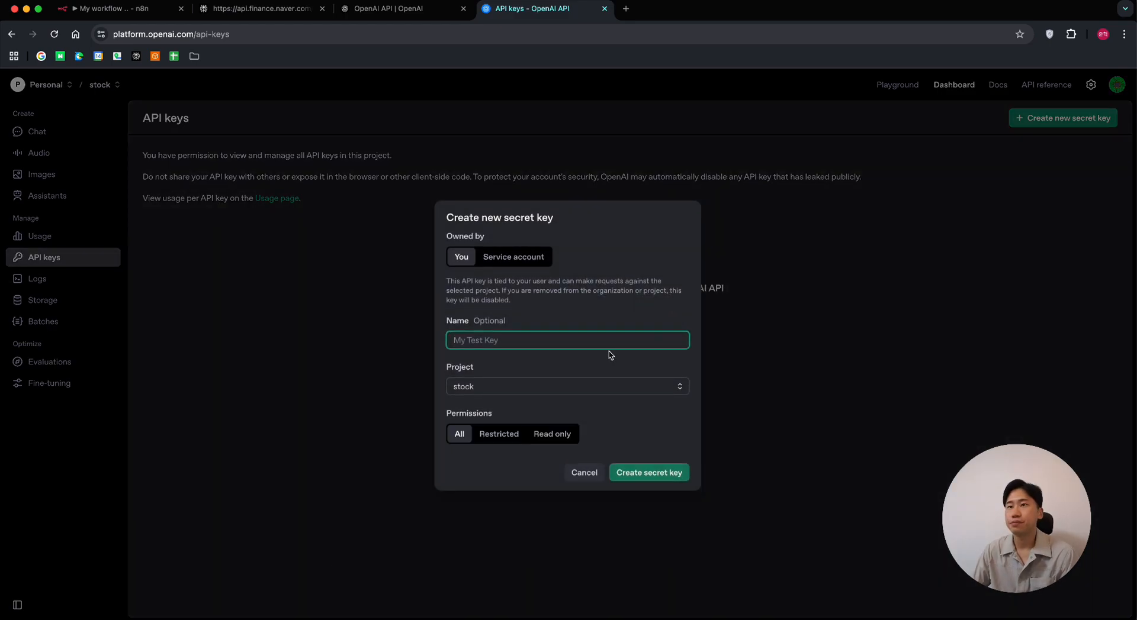
text(stock)
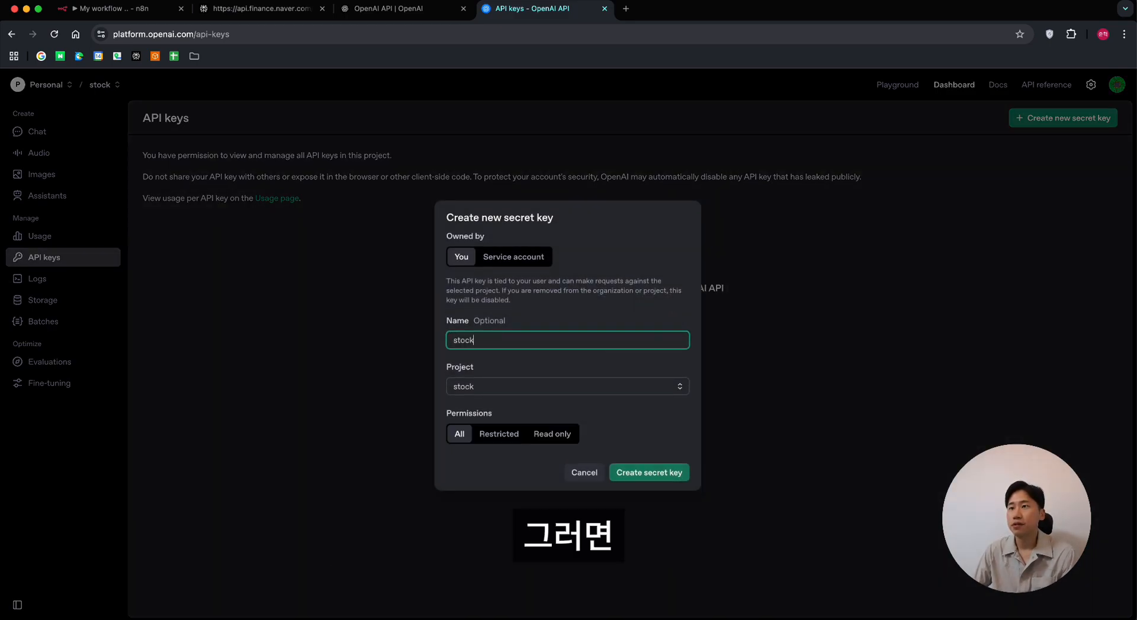
text(1)
click(663, 478)
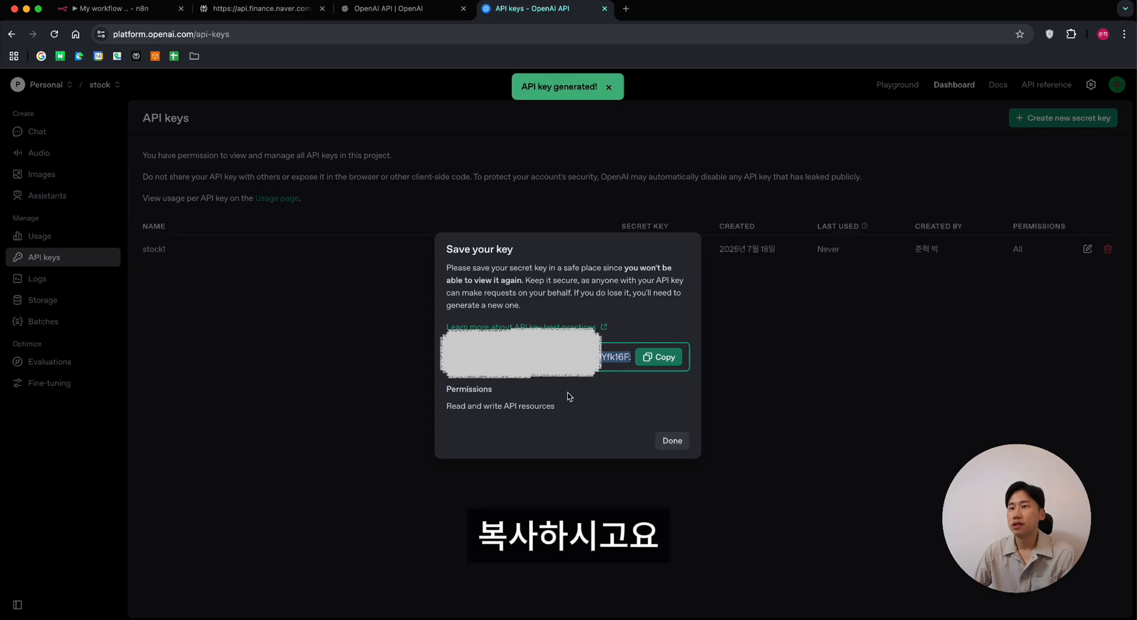
click(659, 357)
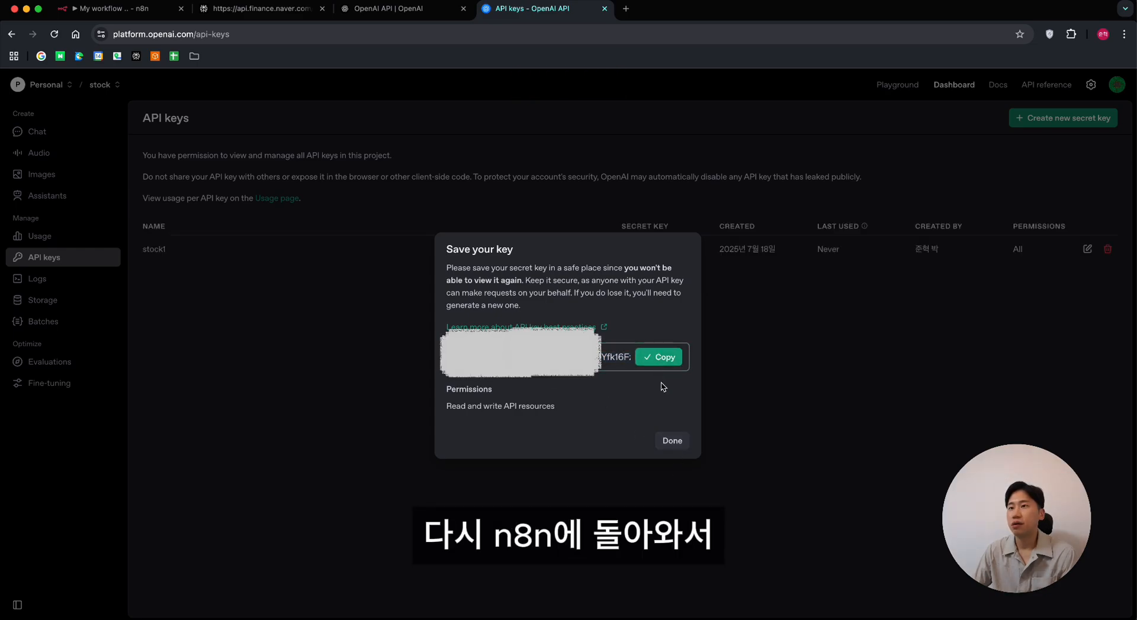
click(672, 441)
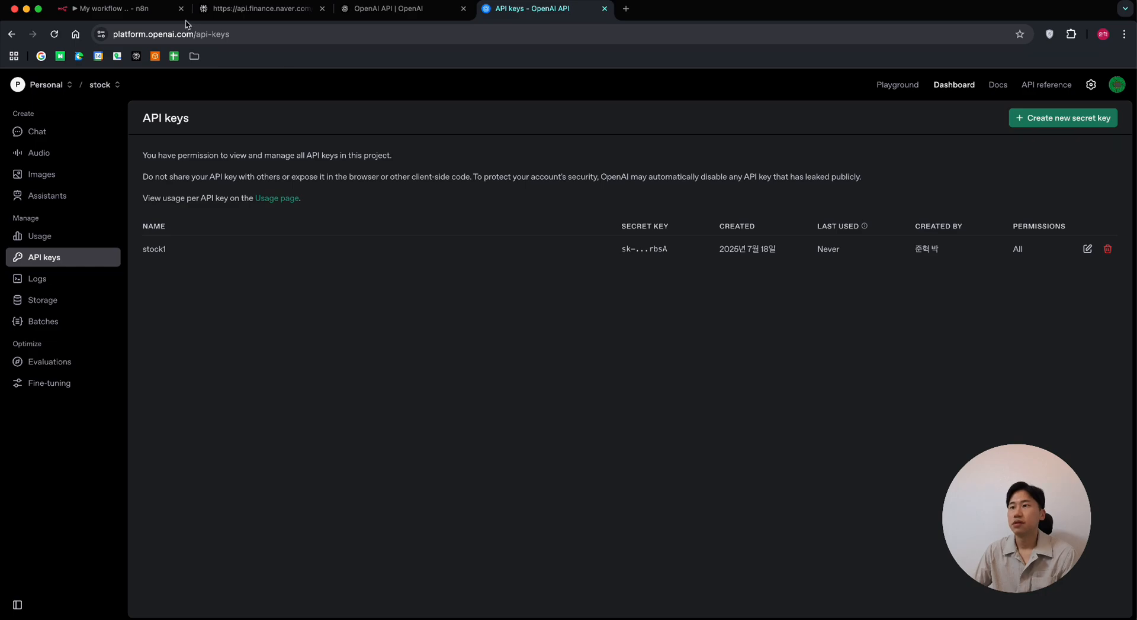
Step: Return to n8n, create a new OpenAI credential for the Message a model node with the copied API key, and save it
click(112, 8)
click(663, 165)
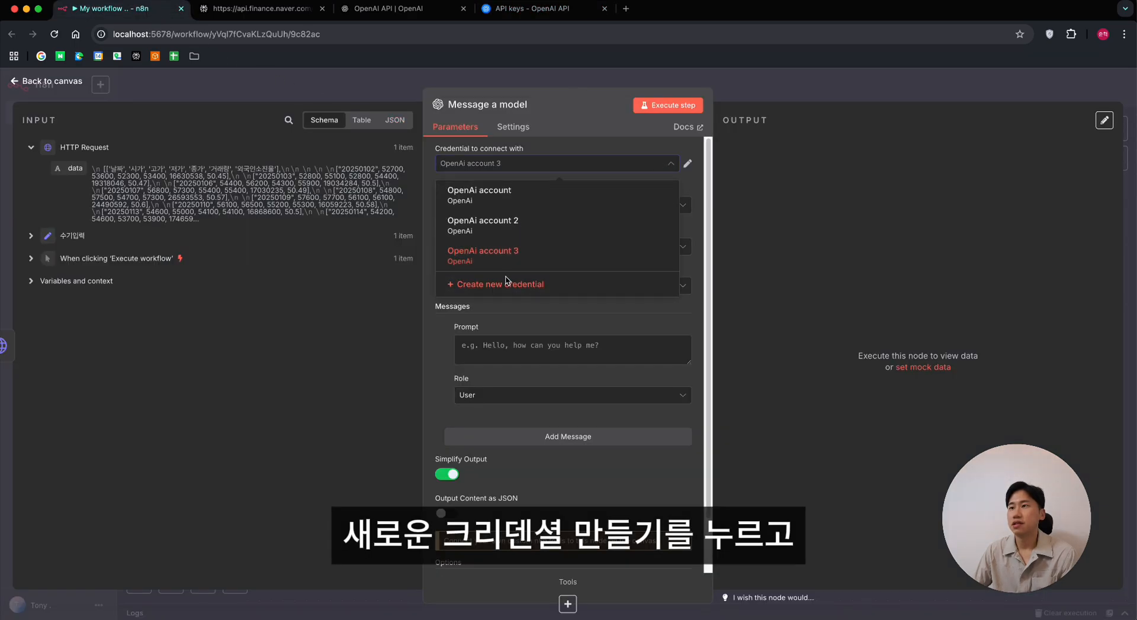
click(507, 284)
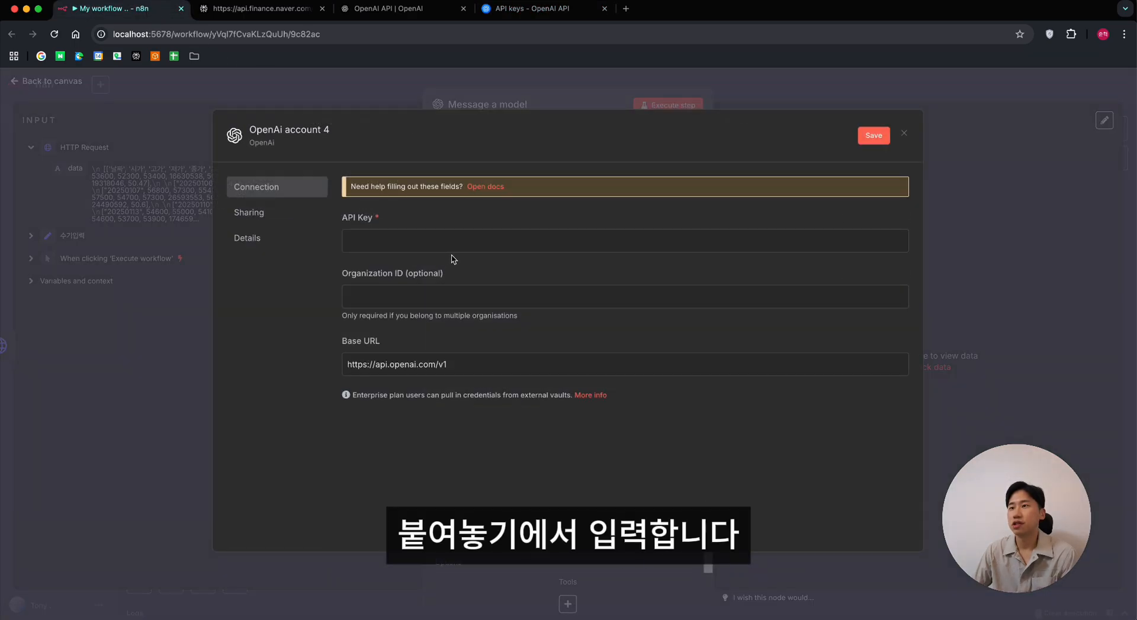
click(456, 244)
key(super+v)
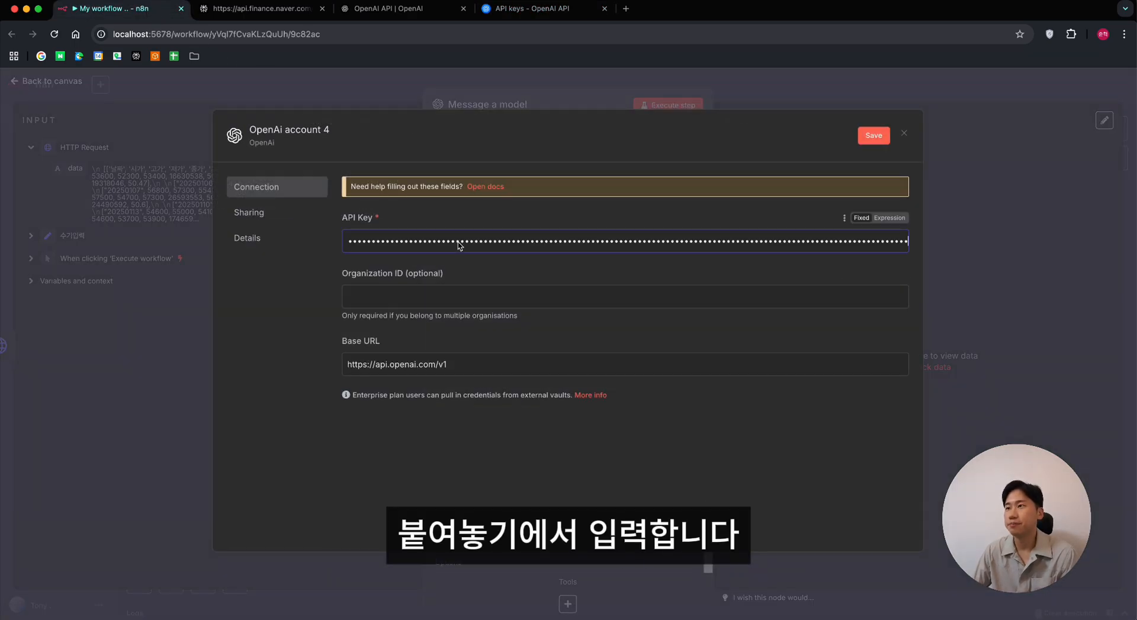
click(874, 135)
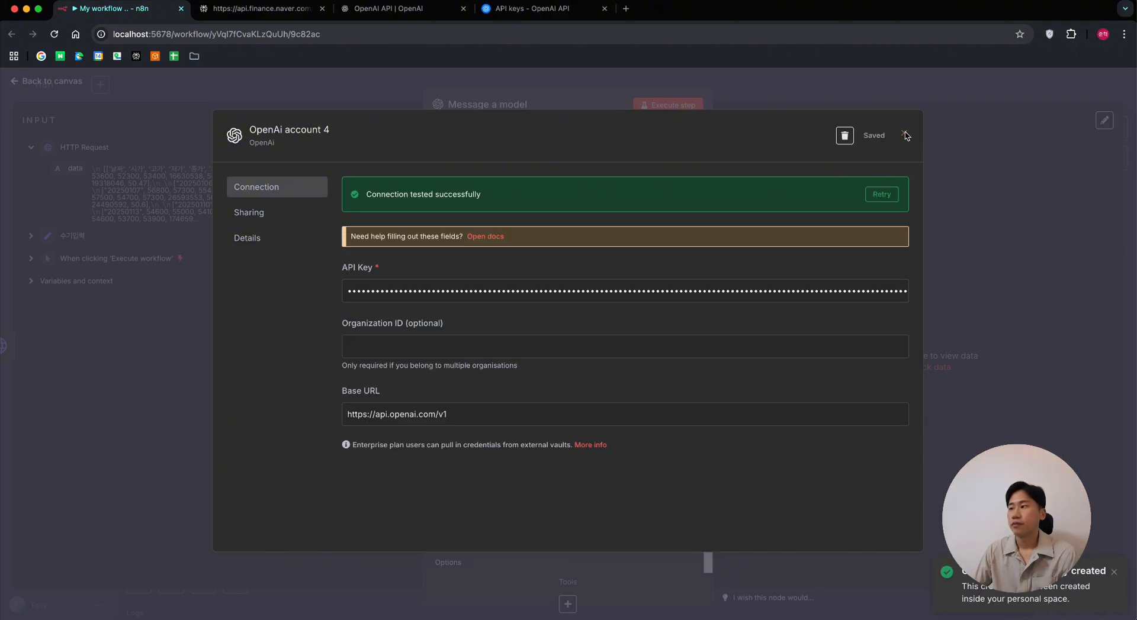
click(905, 136)
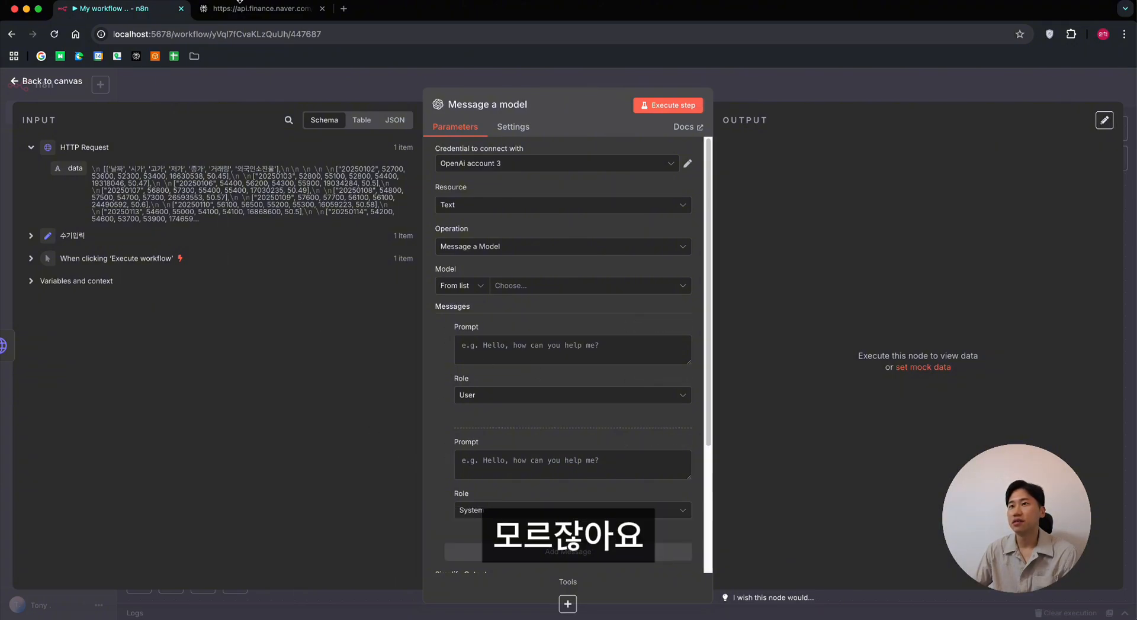
Step: Switch to the Perplexity thread and begin a follow-up question with "n8n 으로 GPT 모델을 불러 주가데이터 분석을 할 예정이다."
click(240, 6)
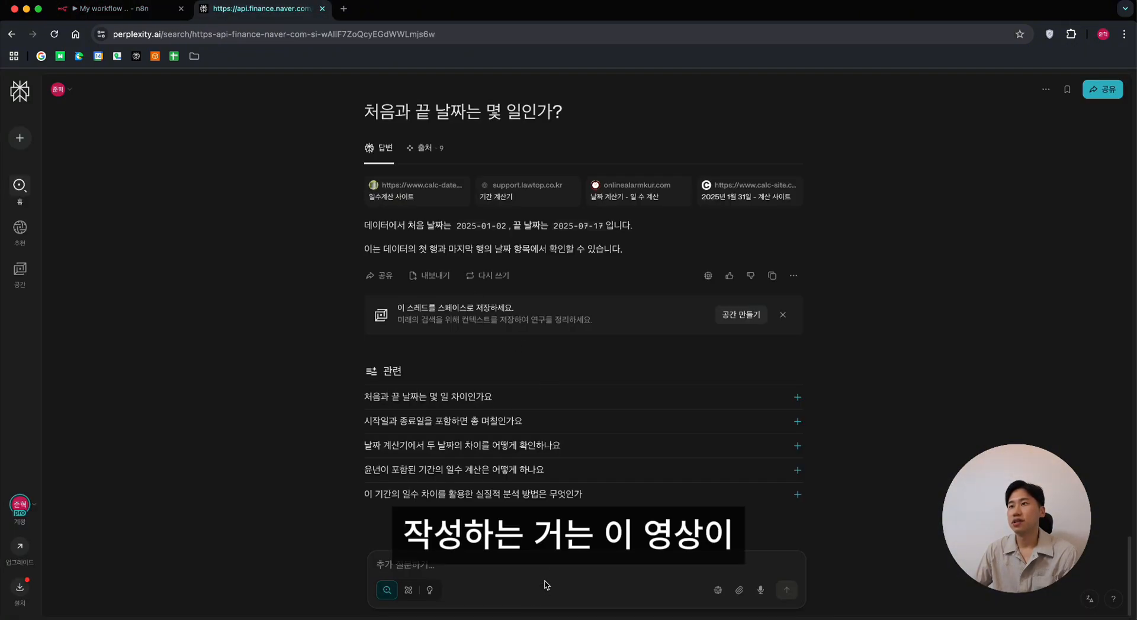
text(ㅜ8ㅜ)
key(BackSpace)
key(BackSpace)
key(BackSpace)
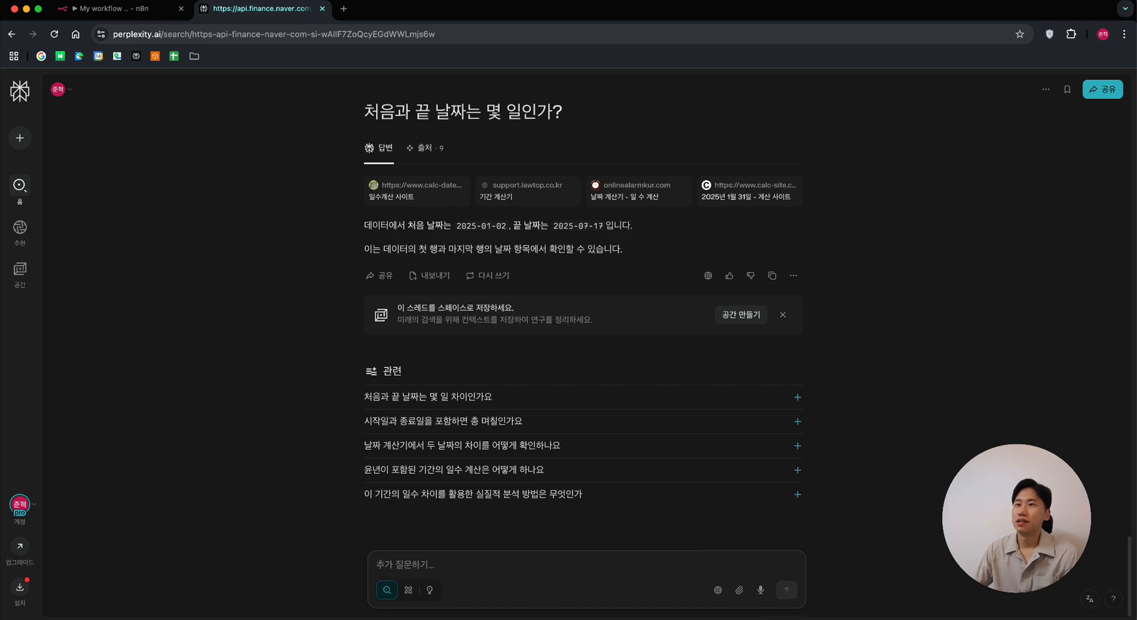
text(n8n 으로)
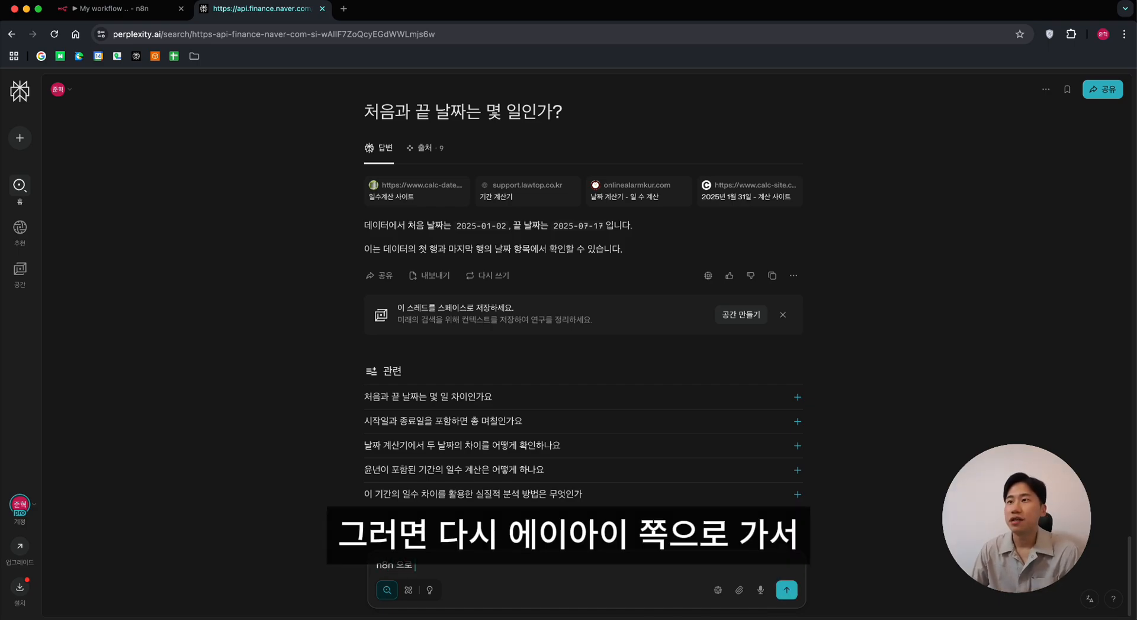
text( GPT 모델의)
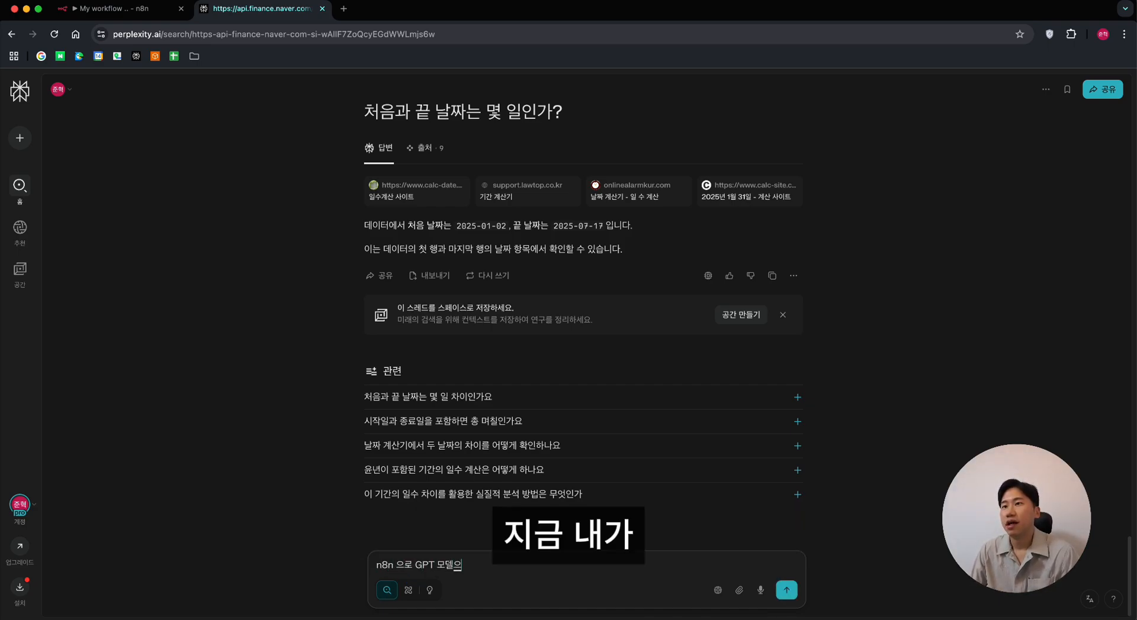
text( 불러 ㅅ가데이터 분)
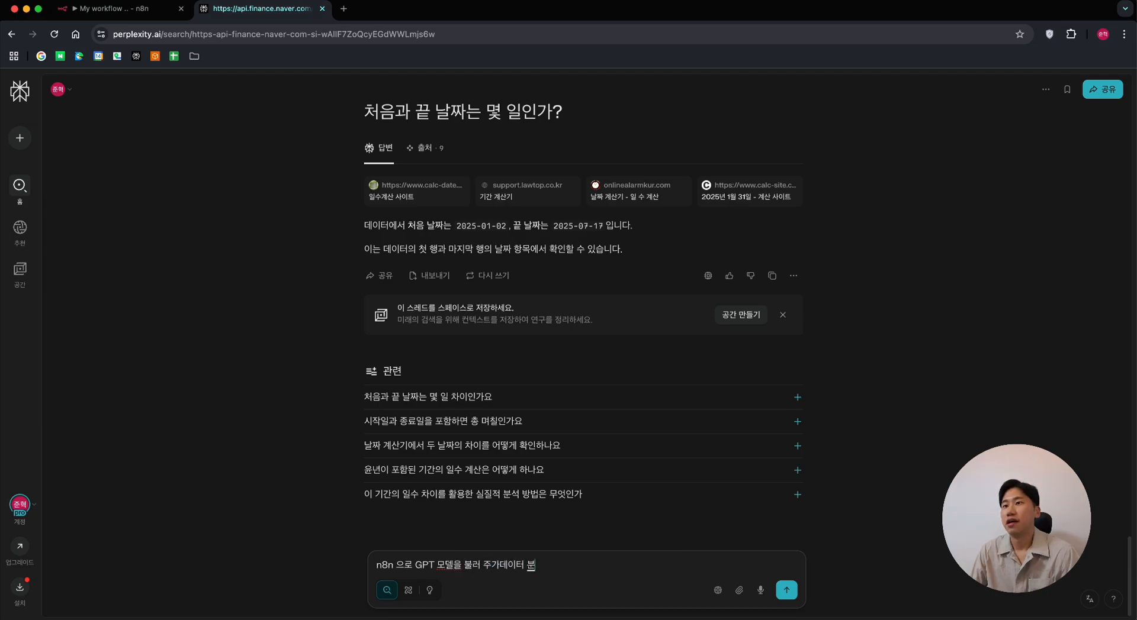
text(석을 할 이)
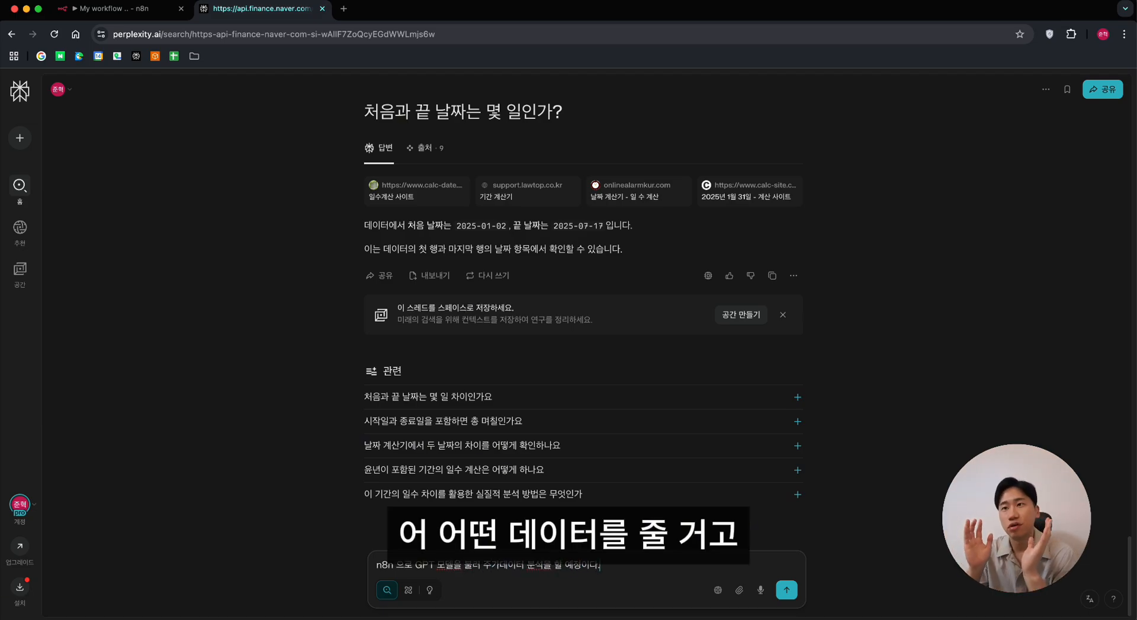
text(정이다.)
key(shift+Return)
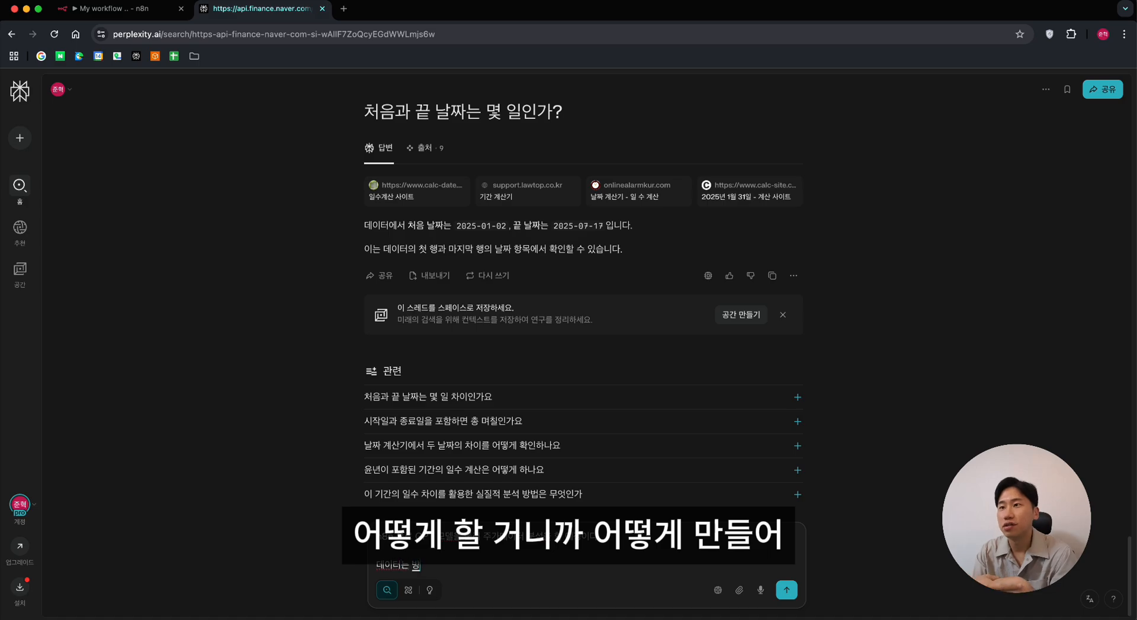
Step: Add the line "데이터는 방금 내가 준 데이터를 줄 것이다" to the follow-up question
text(데이터는 방금 내가 주)
text( 데이터를)
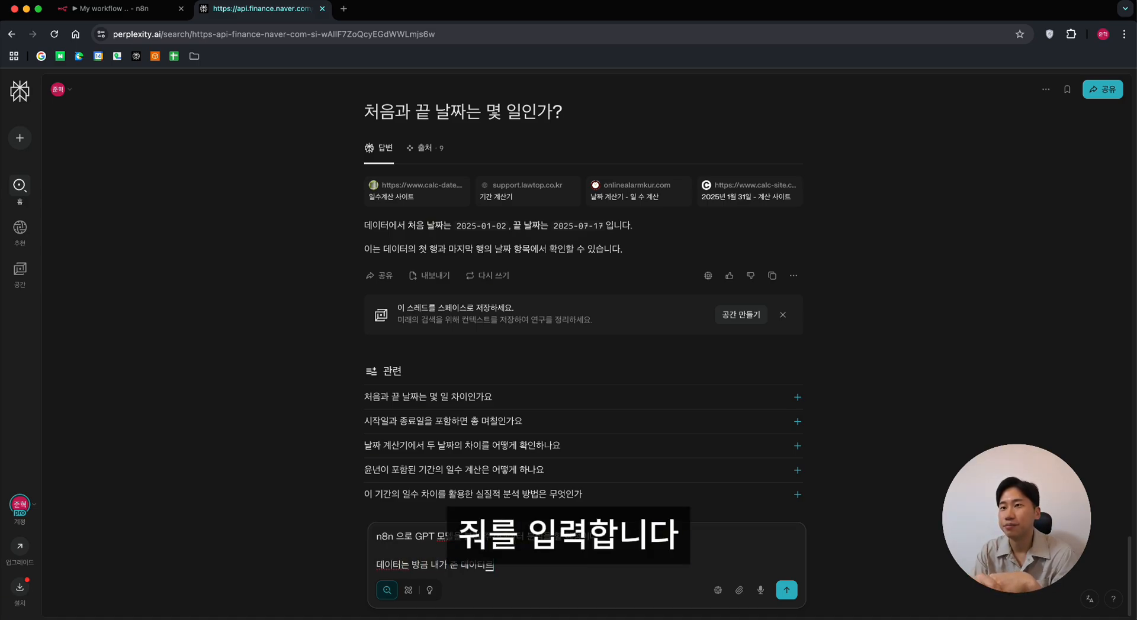
text( 줄 것인가)
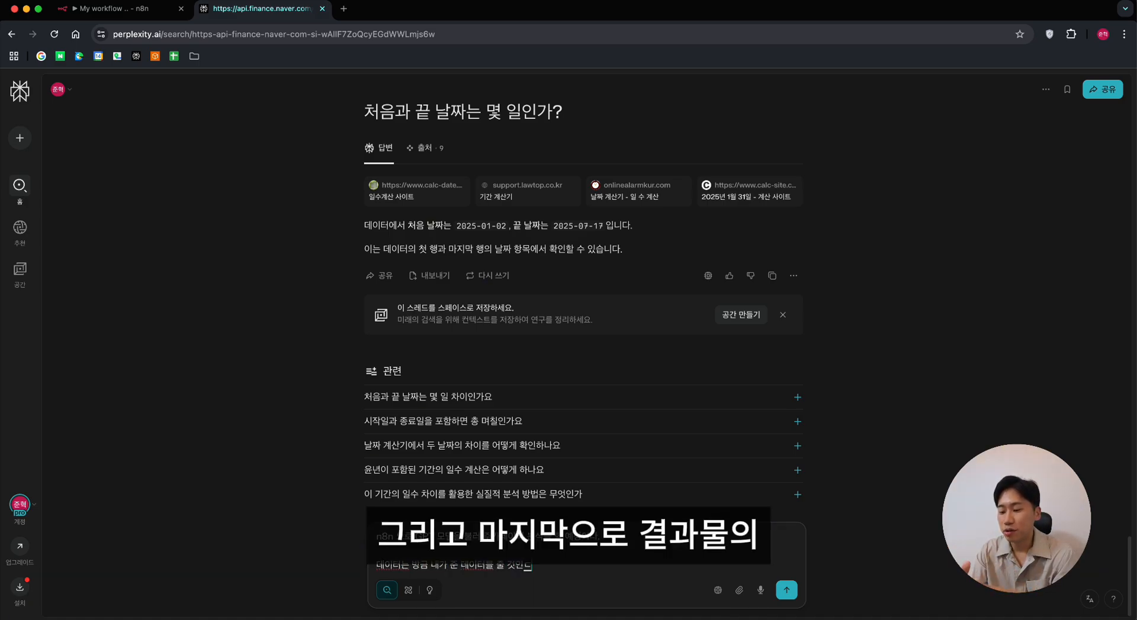
text(다)
key(shift+Return)
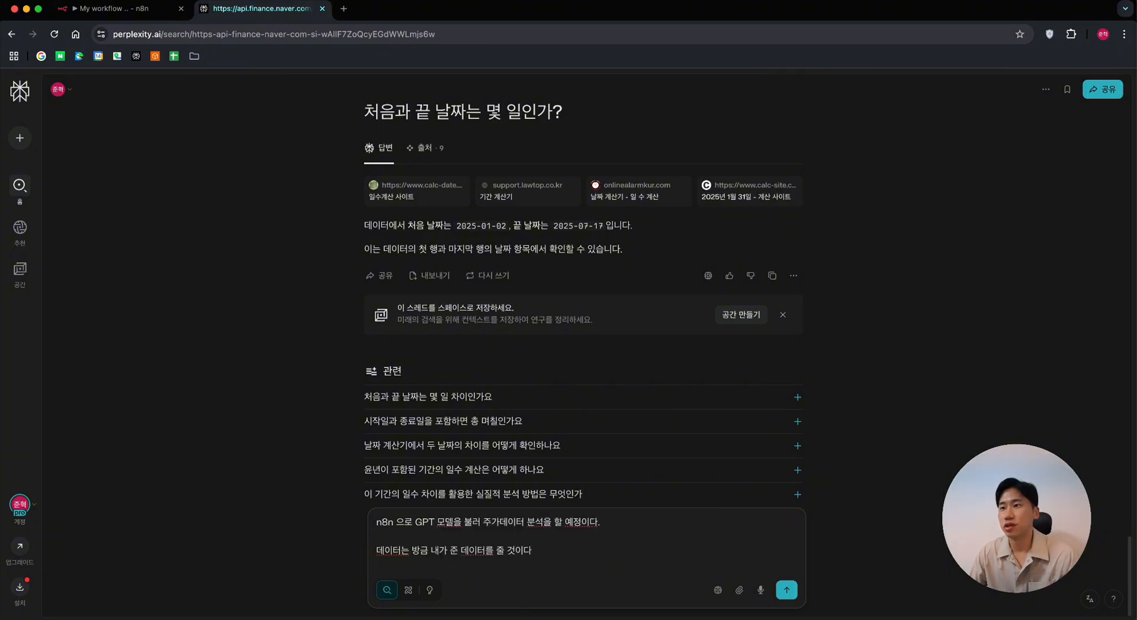
Step: Request several closing-price analysis methods and Korean user and system messages with {"score":(0~100 점 까지의 점수),"reason":(점수를 산정한 자세한 이유)} output, and submit the question
text(us)
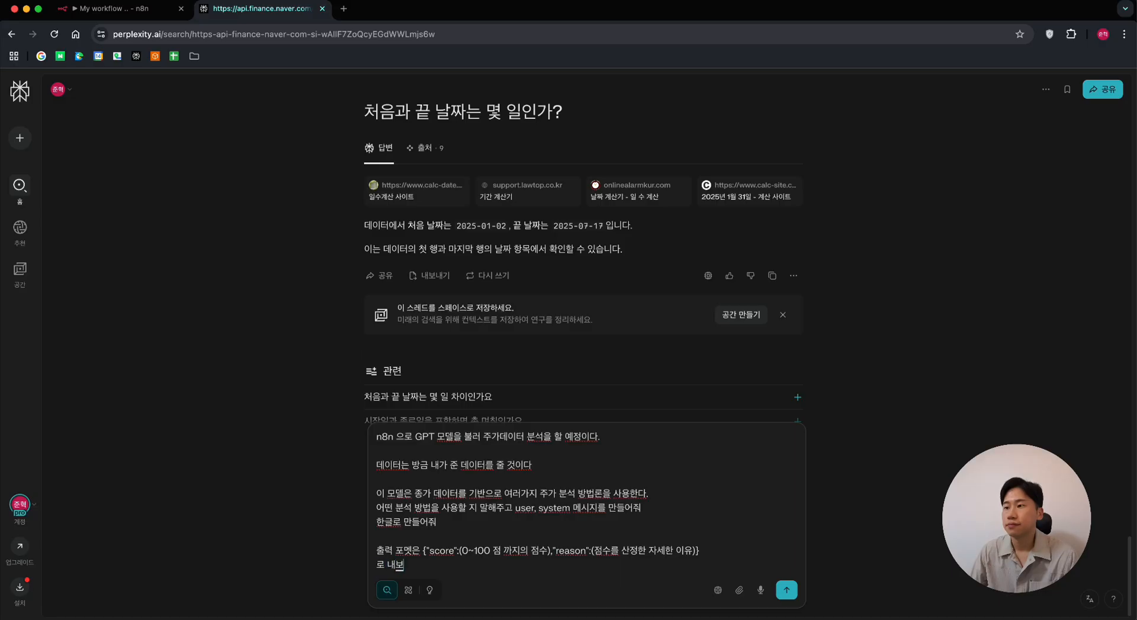
text(내게 하)
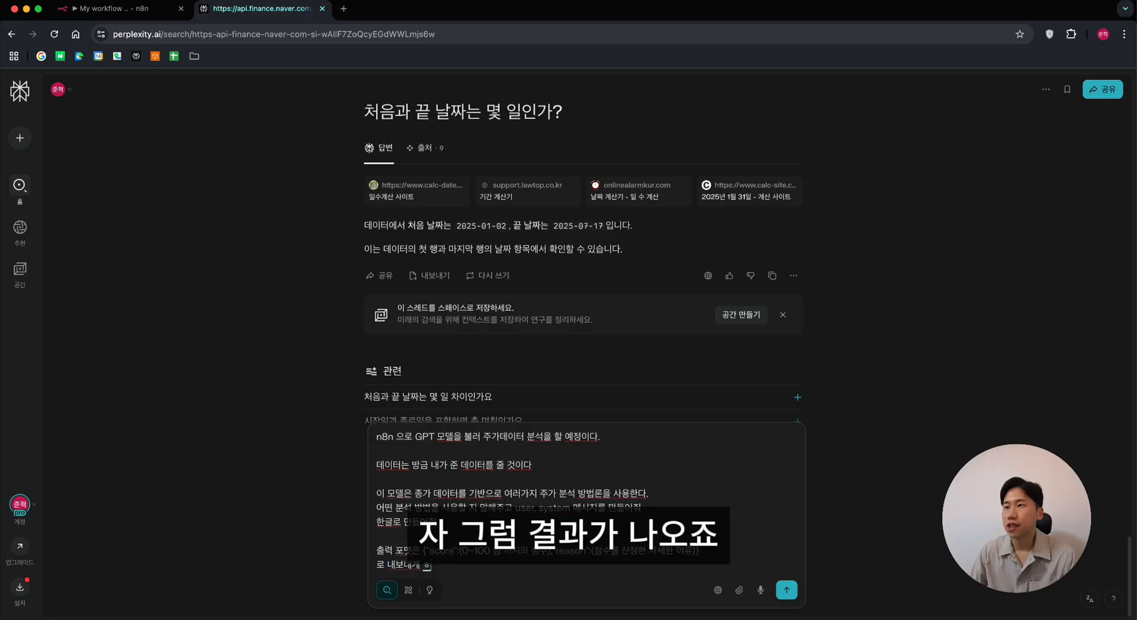
text(줘)
key(Return)
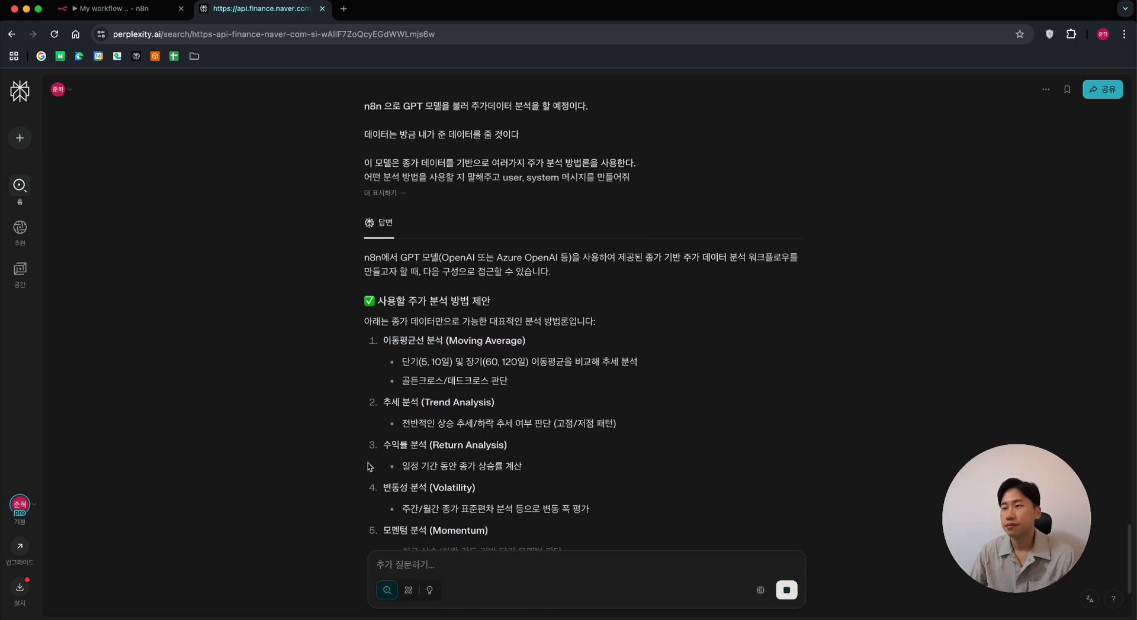
Step: Read through the answer's proposed stock analysis methods, example user and system messages, and n8n GPT node tips
scroll(548, 452, down, 2)
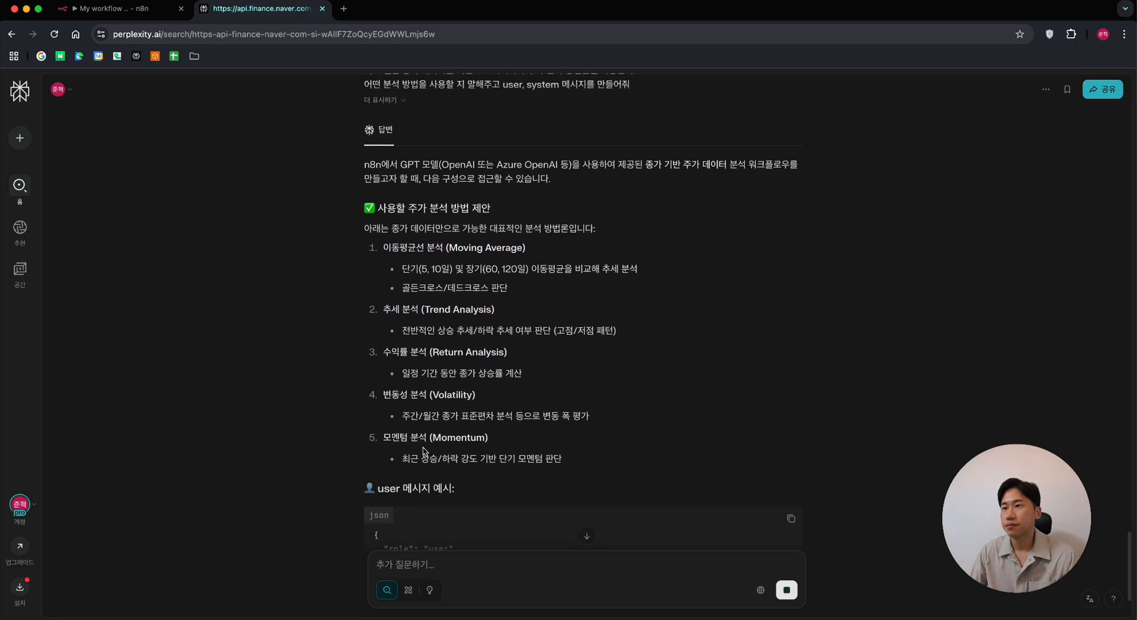
scroll(527, 446, down, 1)
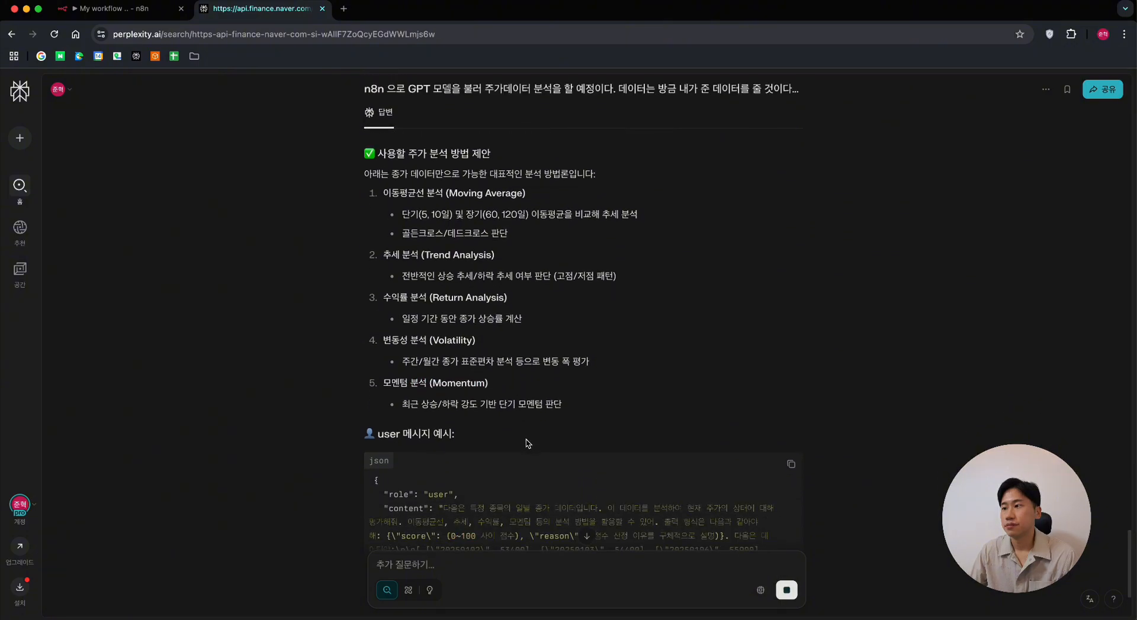
scroll(477, 441, down, 3)
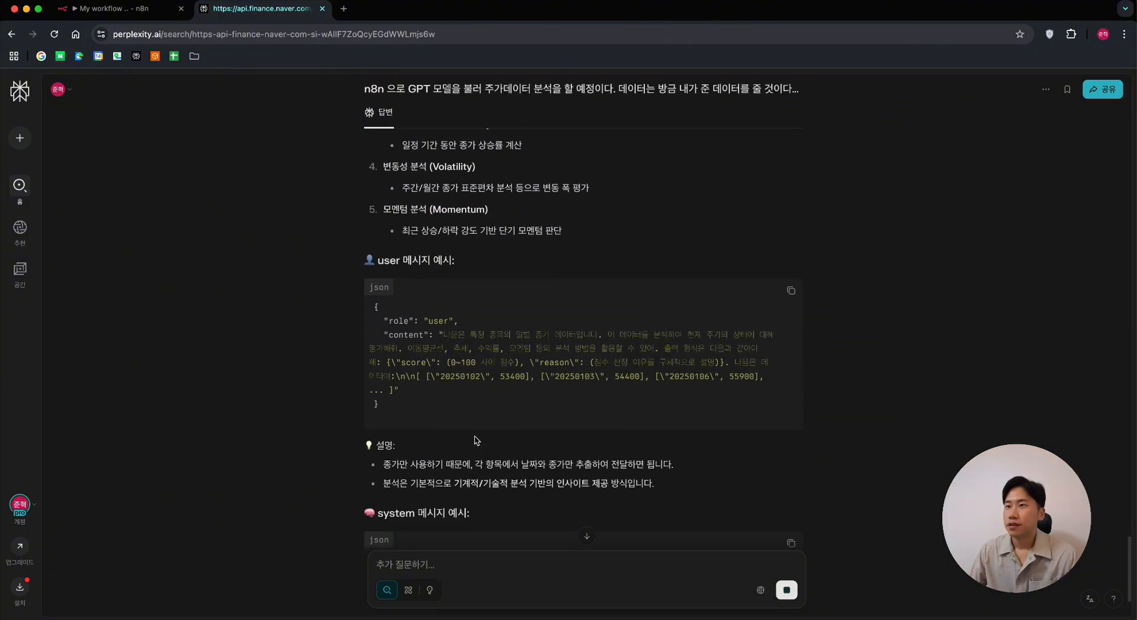
scroll(498, 434, down, 3)
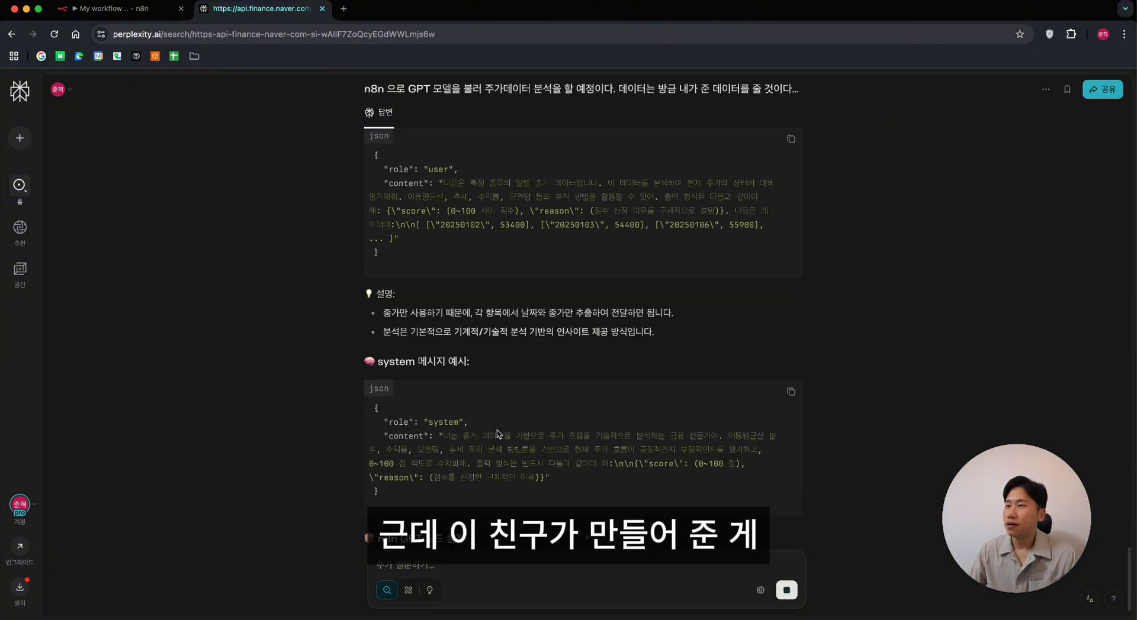
scroll(497, 428, down, 2)
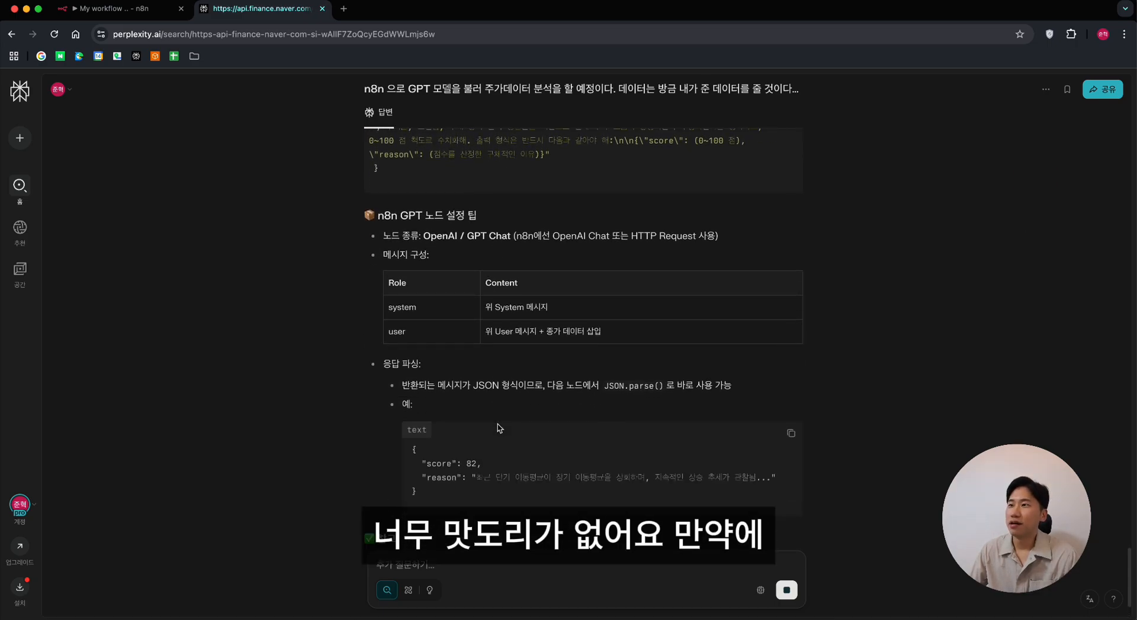
scroll(498, 427, up, 5)
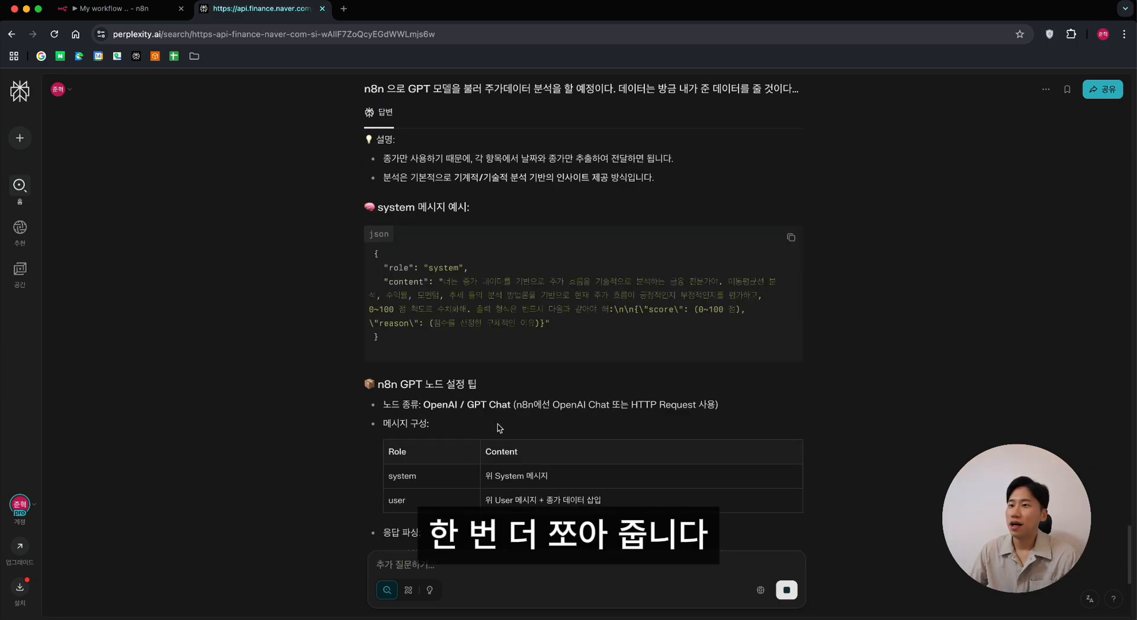
scroll(497, 428, up, 4)
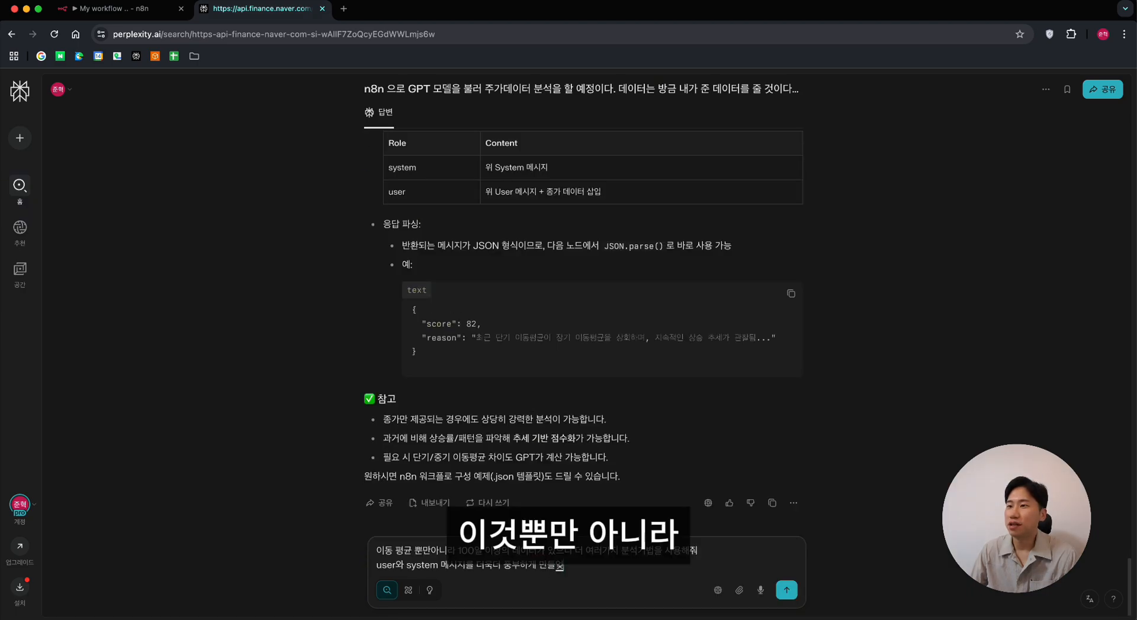
Step: Ask for richer user and system messages using more analysis techniques beyond moving averages, since over 100 days of data (100일 이상) are available
text(줘)
key(Return)
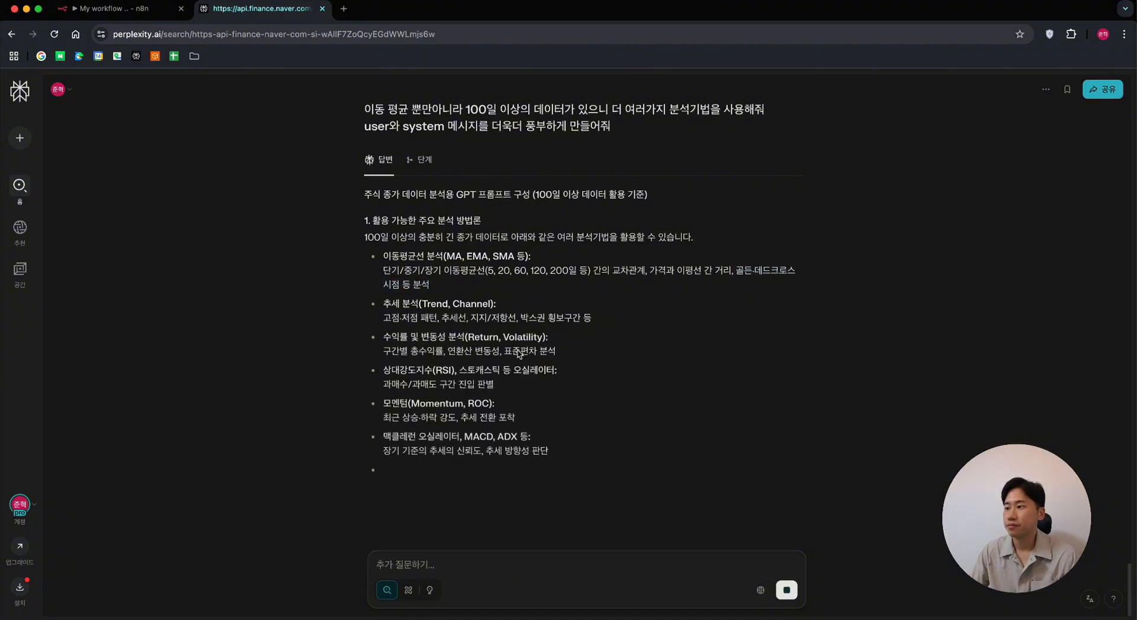
Step: Review the new answer's expanded analysis methods, user and system message examples, and workflow tips
scroll(553, 363, down, 2)
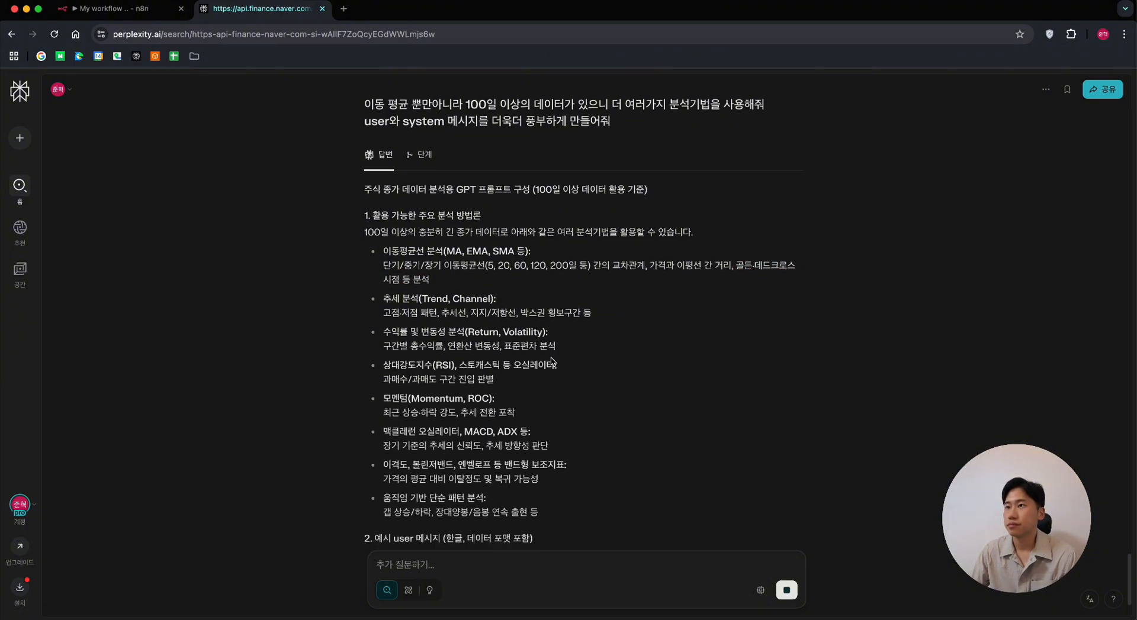
scroll(553, 362, down, 2)
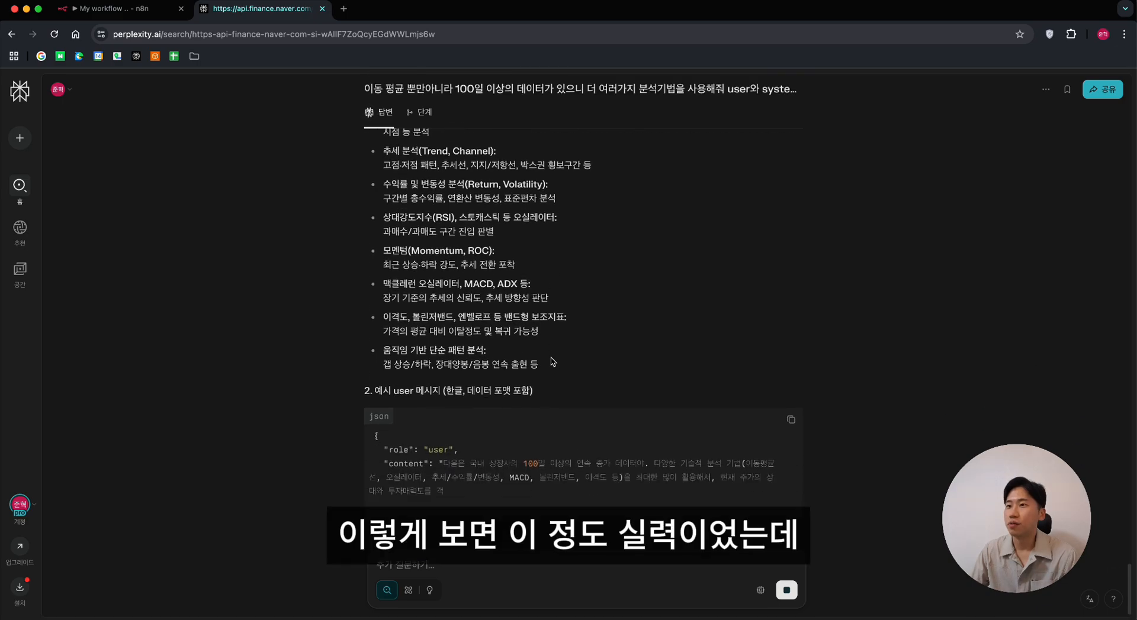
scroll(553, 362, down, 1)
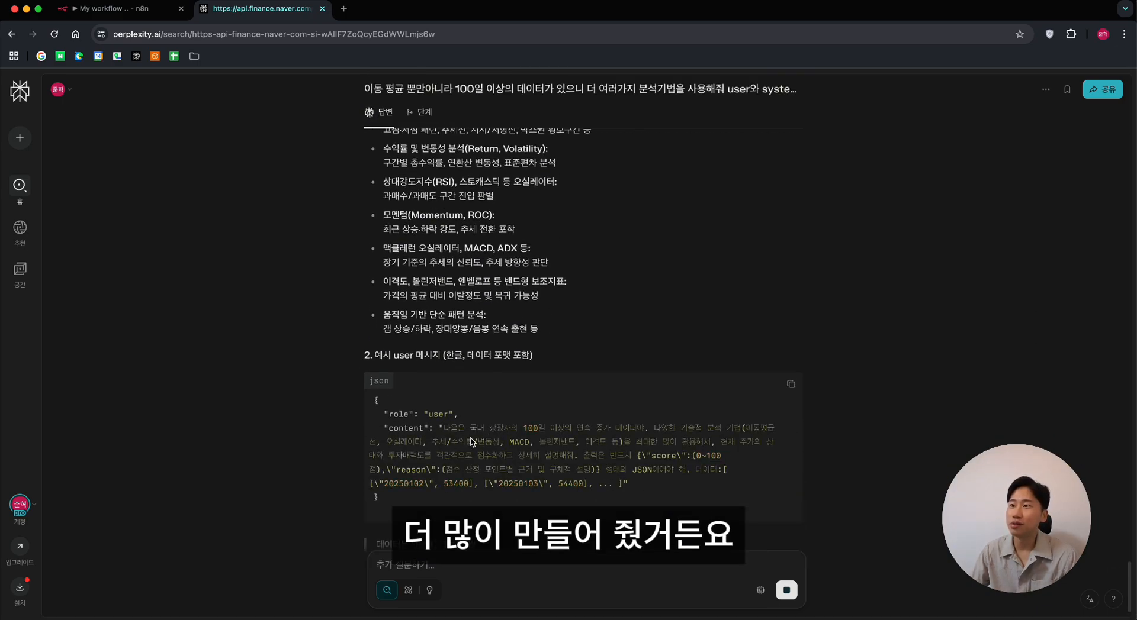
scroll(468, 438, down, 1)
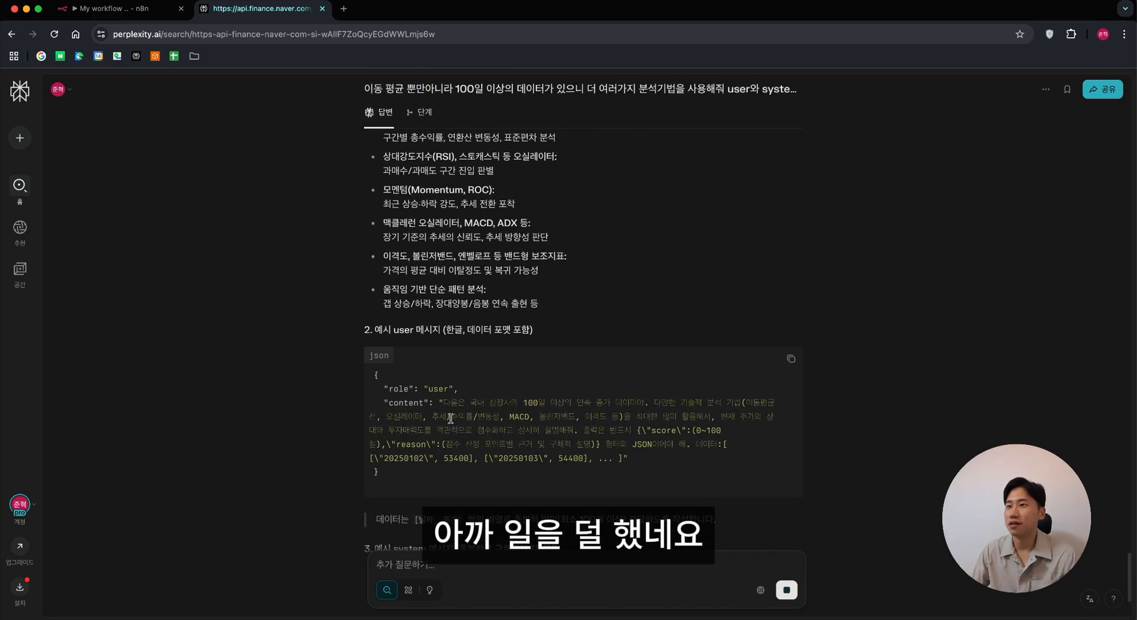
scroll(468, 415, down, 3)
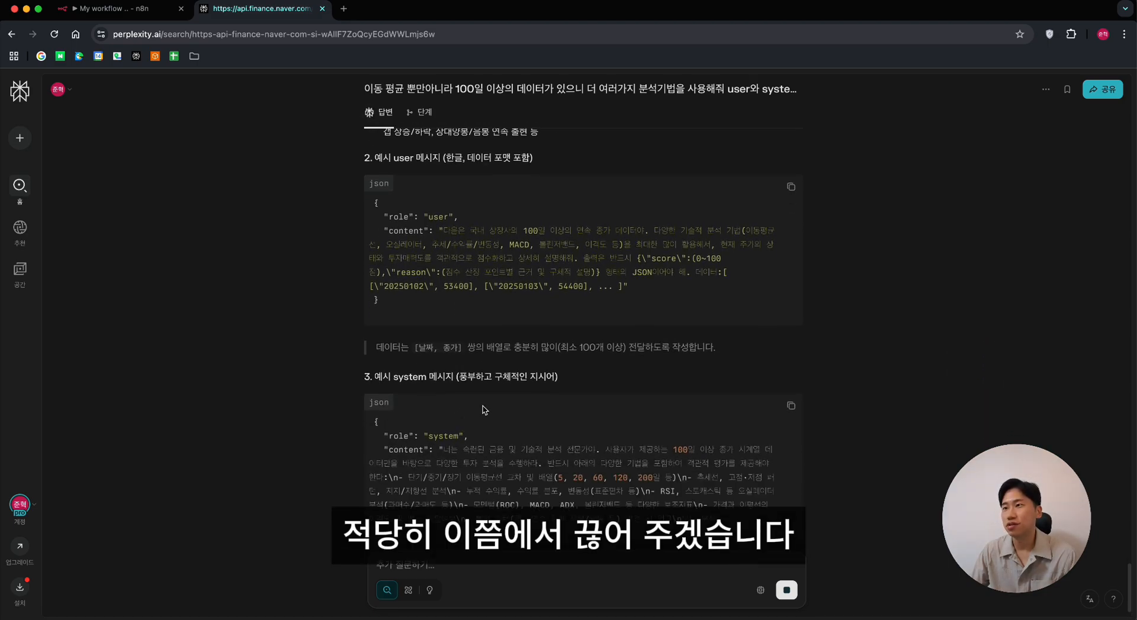
scroll(504, 432, down, 2)
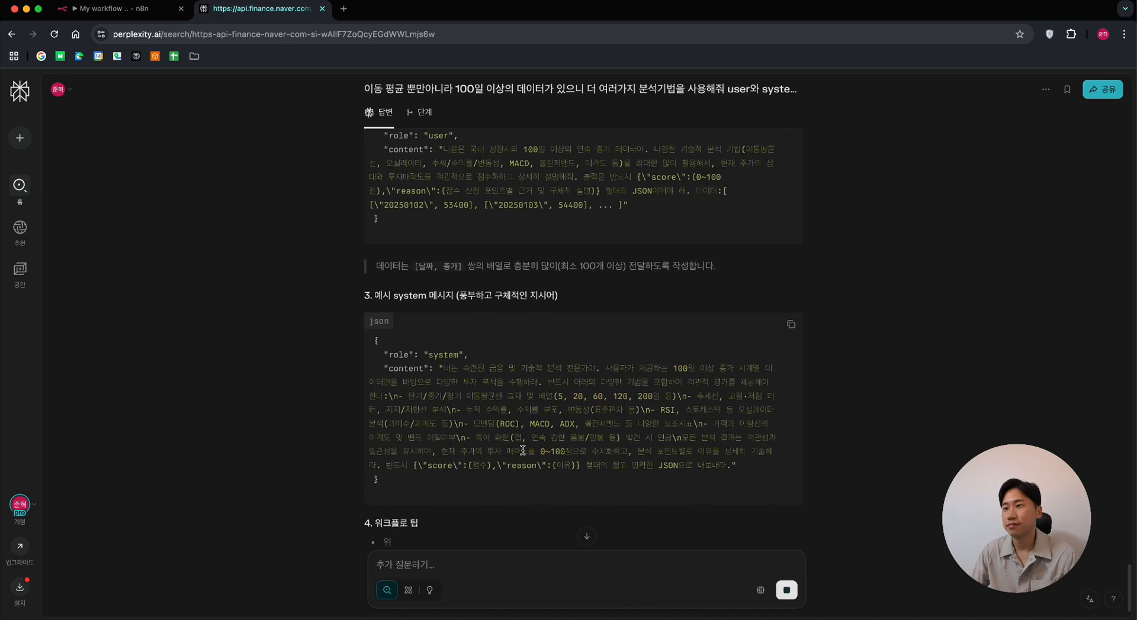
scroll(522, 450, down, 2)
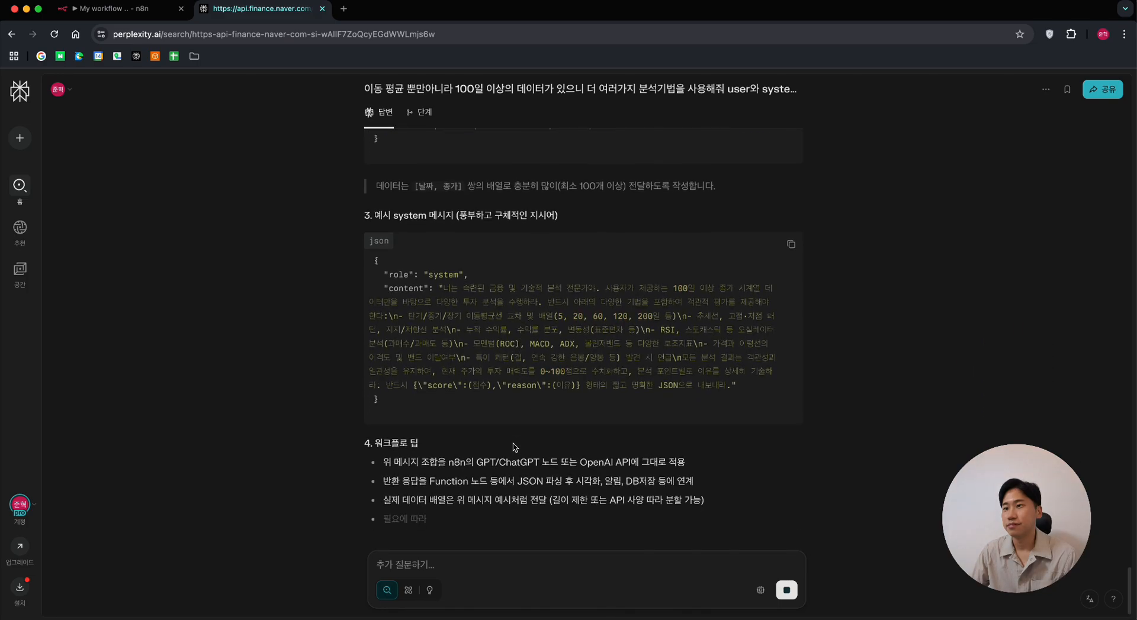
Step: Copy the example user message content up to "데이터:" and paste it into the User prompt of the n8n Message a model node
scroll(508, 323, up, 3)
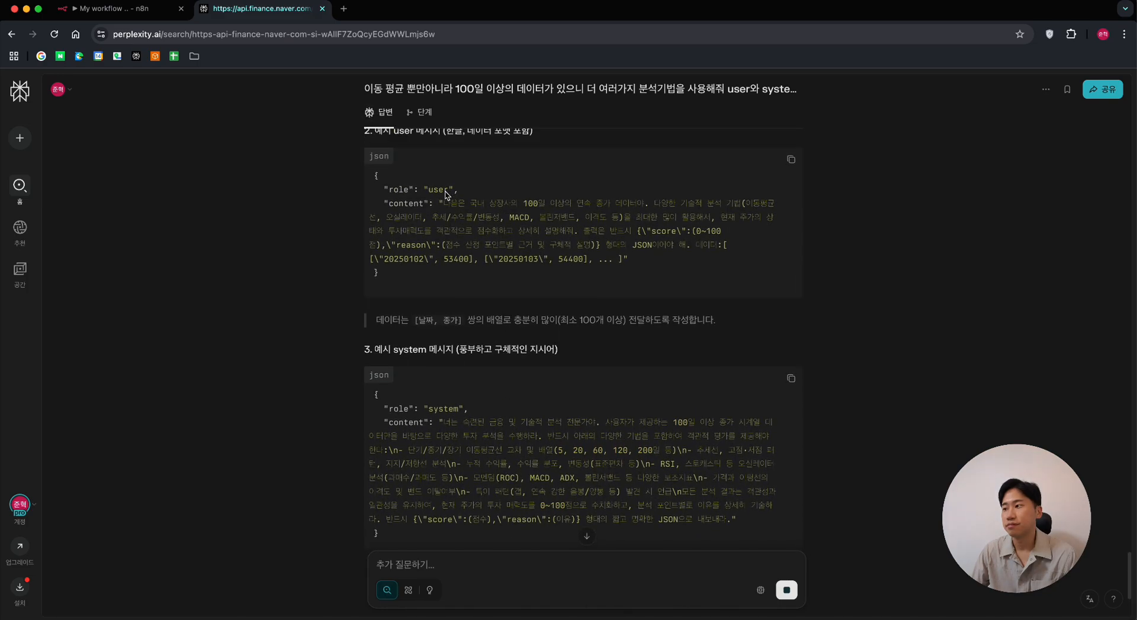
drag(444, 203, 721, 247)
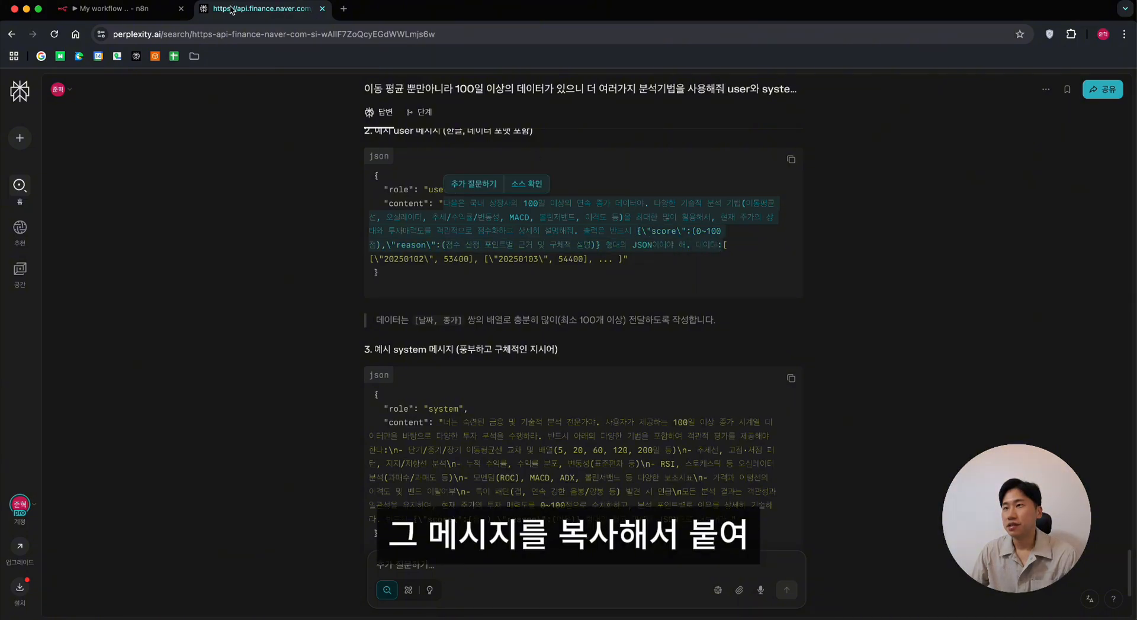
click(115, 8)
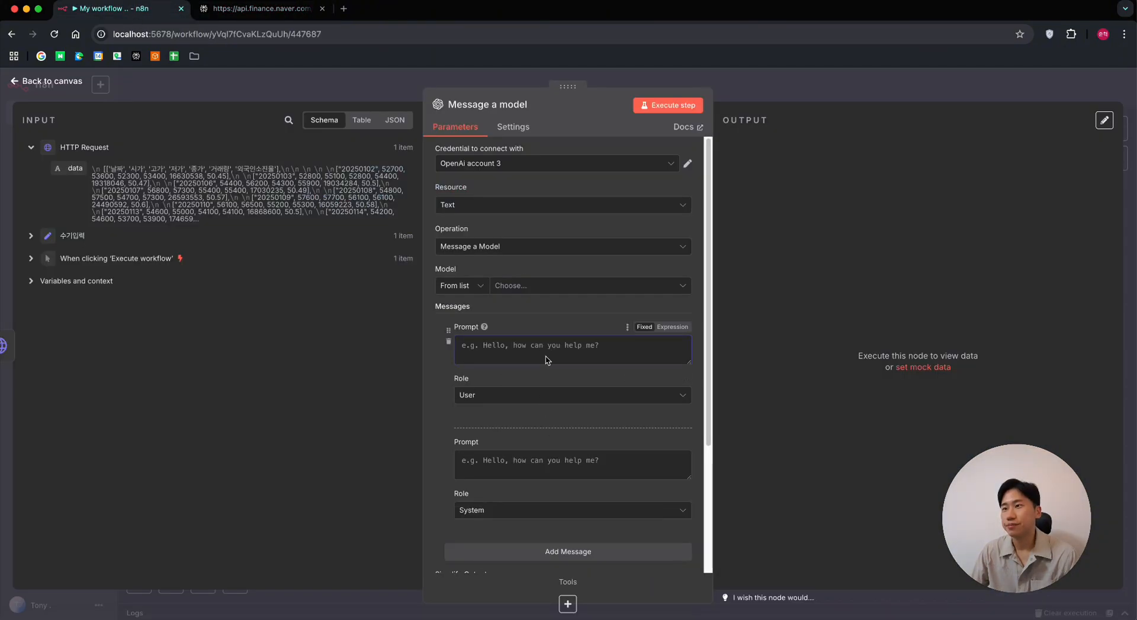
key(ctrl+v)
key(Return)
key(Return)
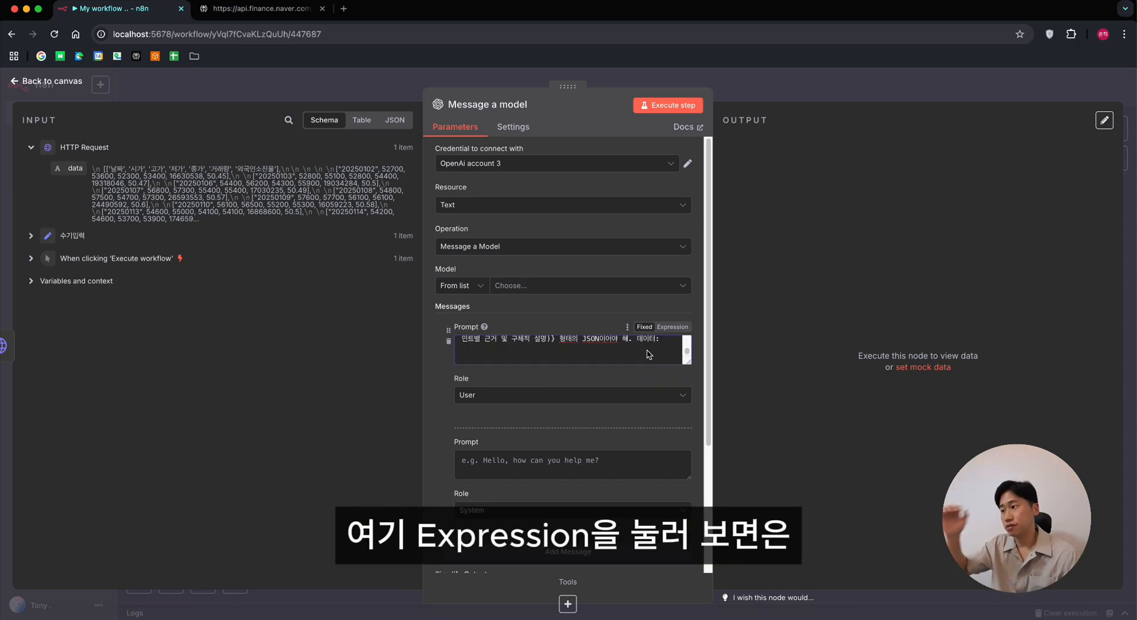
Step: Change the User prompt from Fixed to Expression and open it in the enlarged expression editor
click(671, 327)
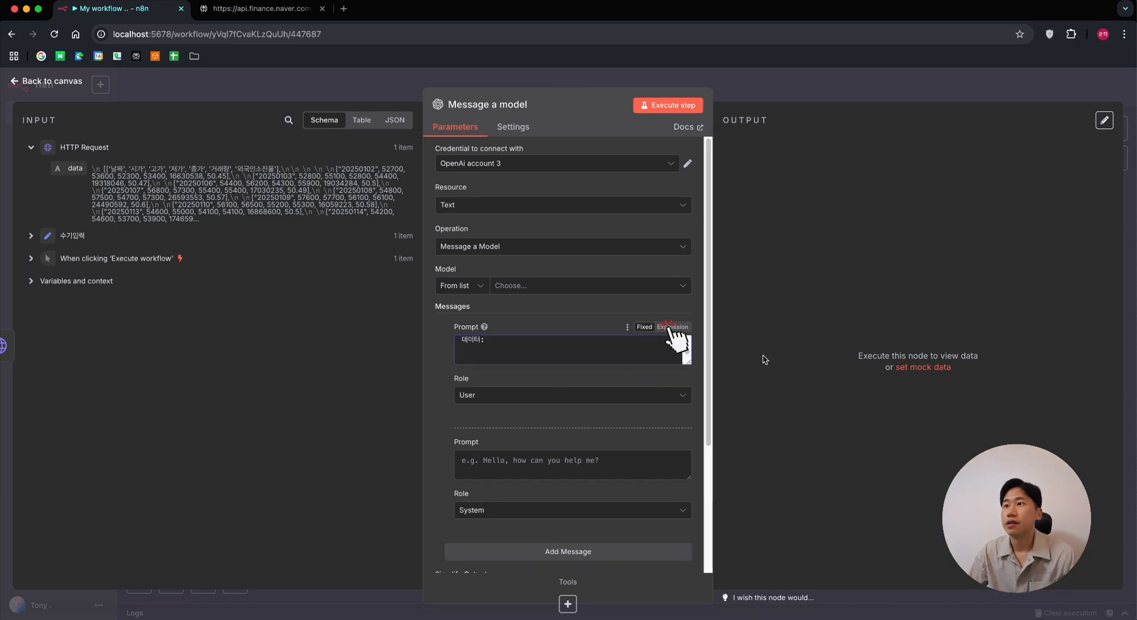
click(685, 413)
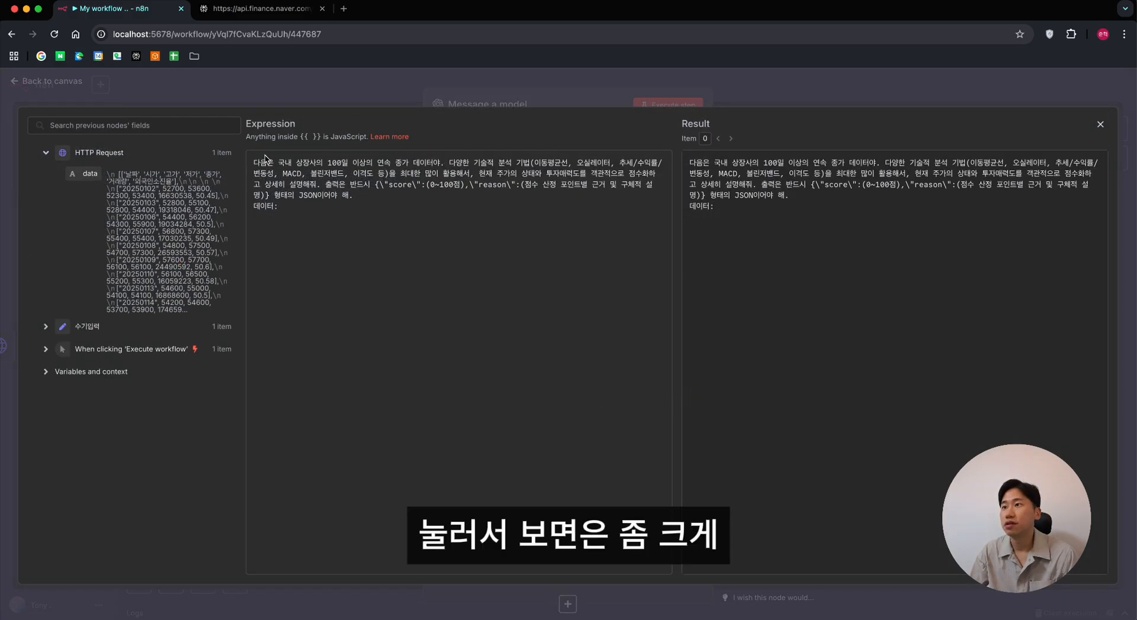
click(450, 165)
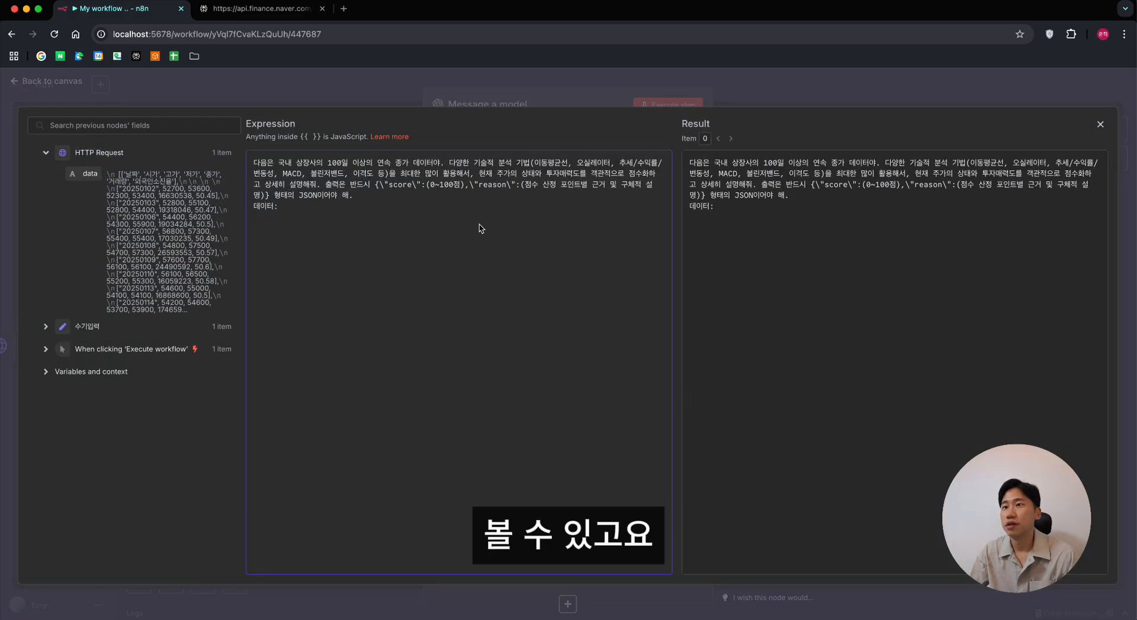
Step: Separate the User prompt's opening sentence, instructions and "데이터:" with blank lines, and insert the HTTP Request data field {{ $json.data }} below "데이터:"
key(Return)
key(Return)
click(568, 212)
key(Return)
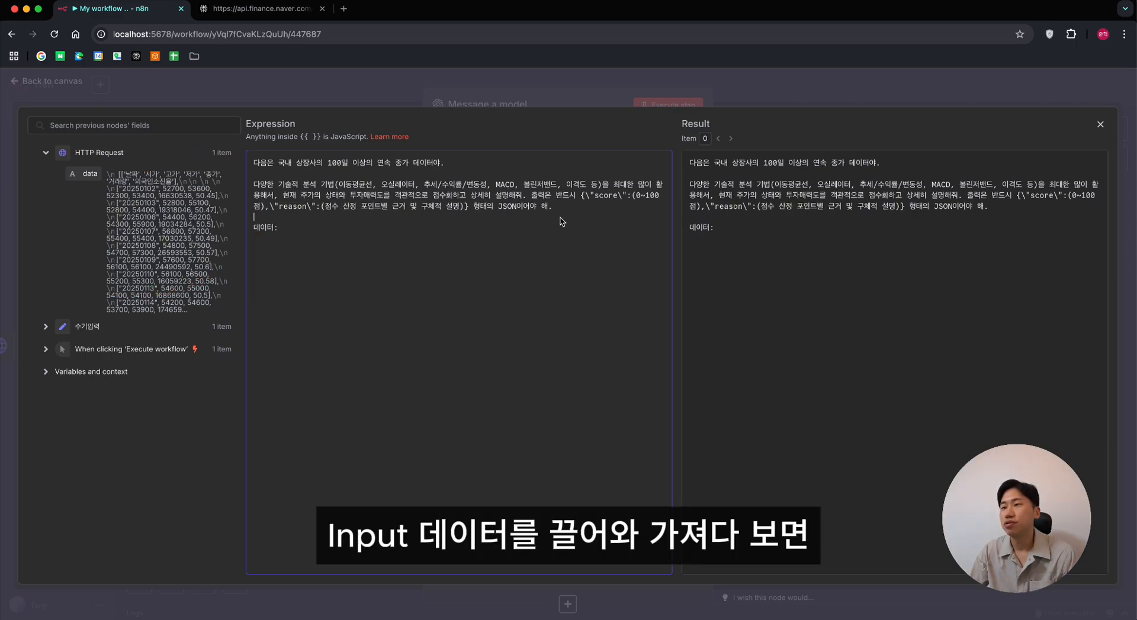
drag(117, 185, 333, 235)
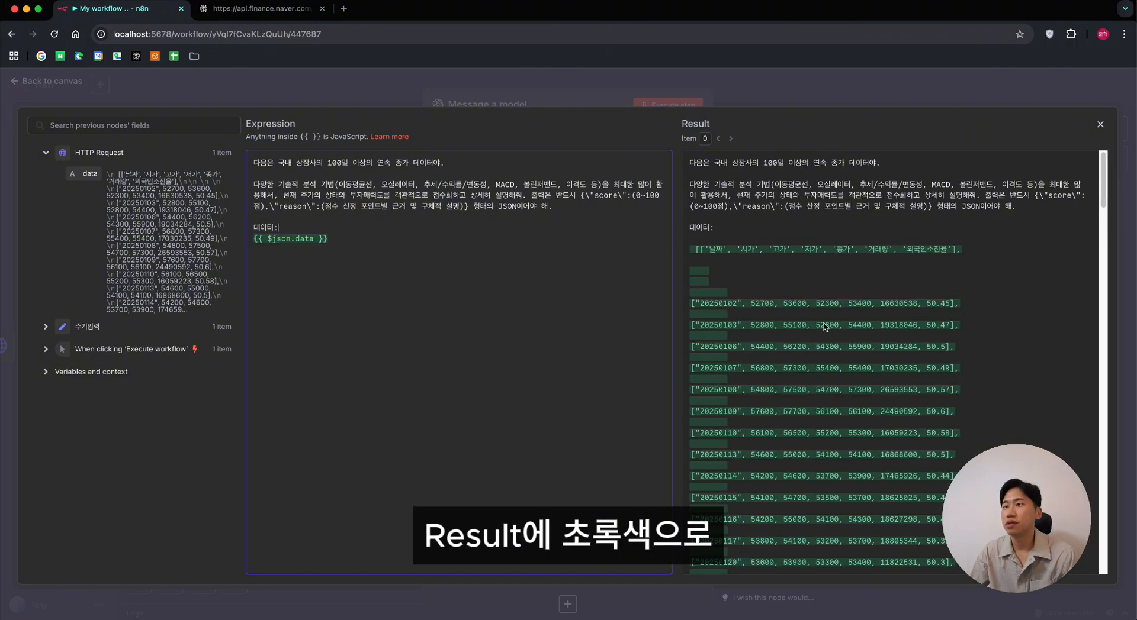
click(29, 89)
Step: Copy the example system message content from the Perplexity answer and paste it into the System prompt of the n8n Message a model node
scroll(521, 450, down, 1)
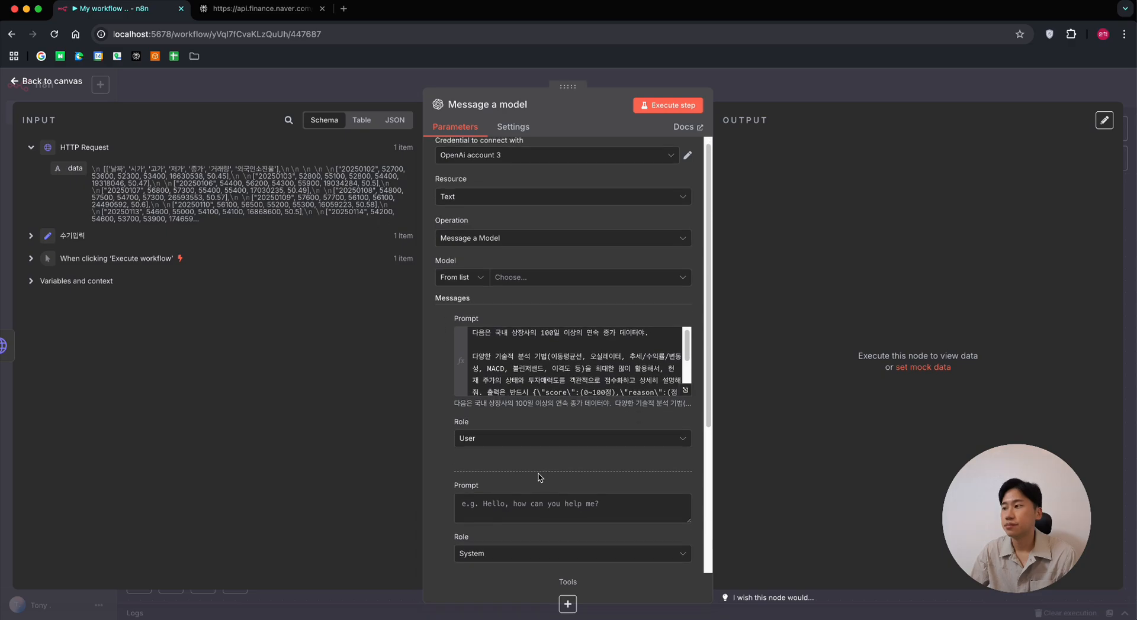
click(502, 428)
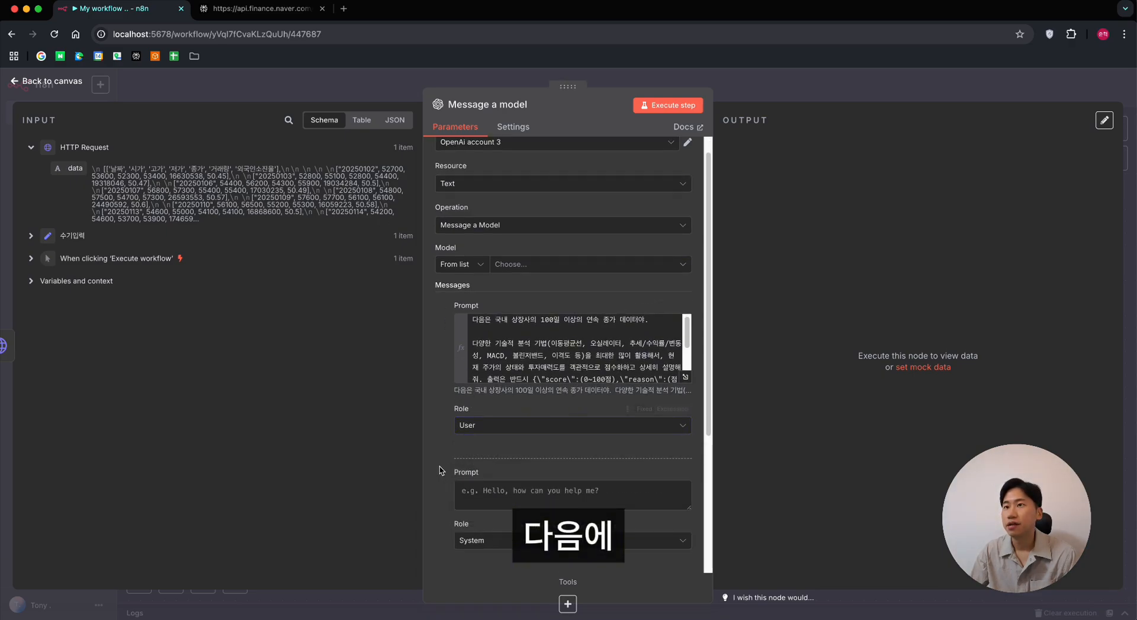
scroll(486, 404, down, 2)
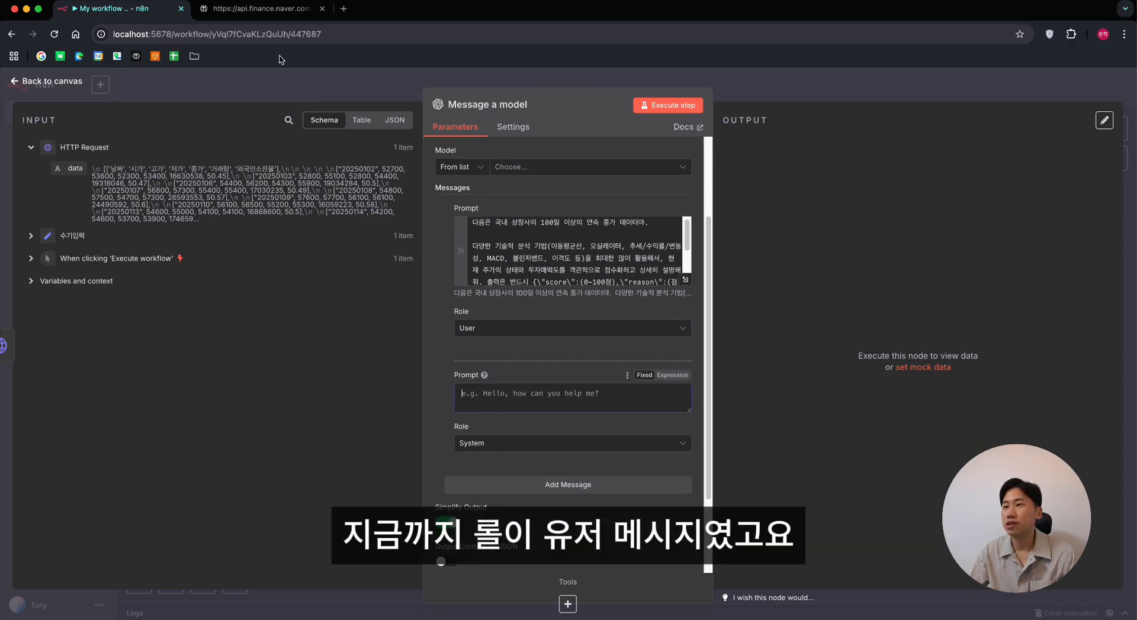
click(283, 13)
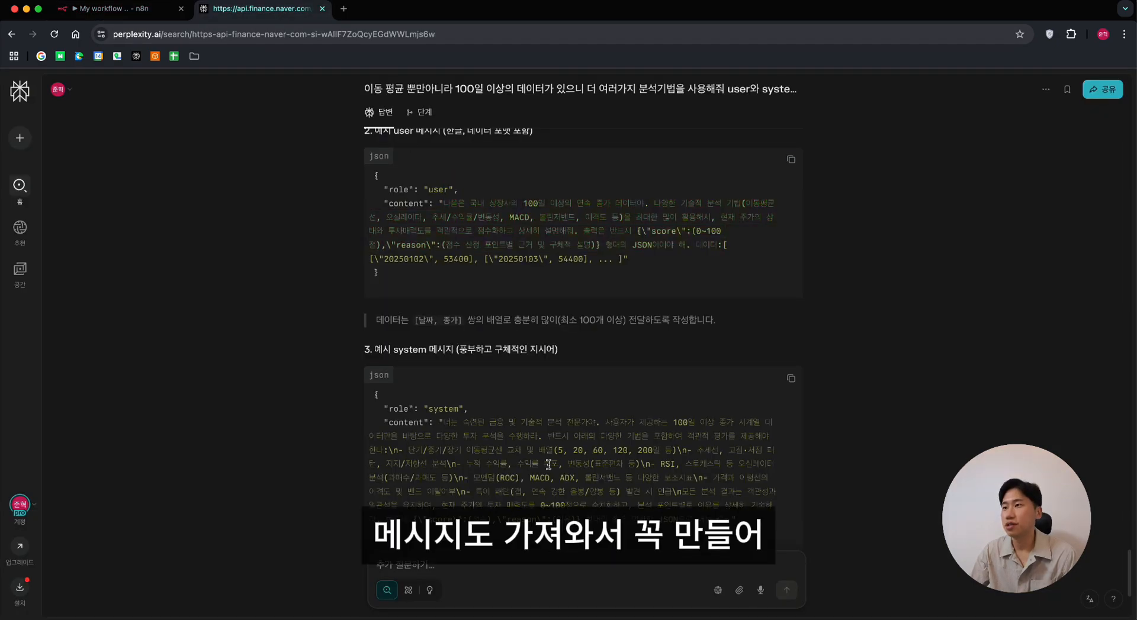
drag(443, 422, 744, 499)
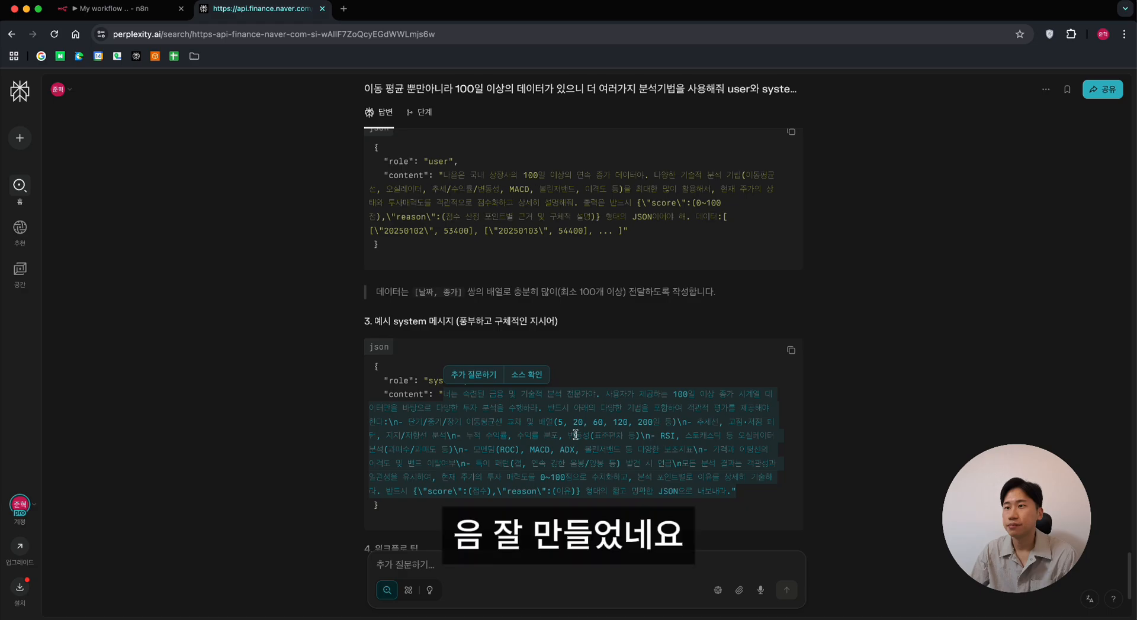
click(122, 11)
click(500, 401)
key(super+v)
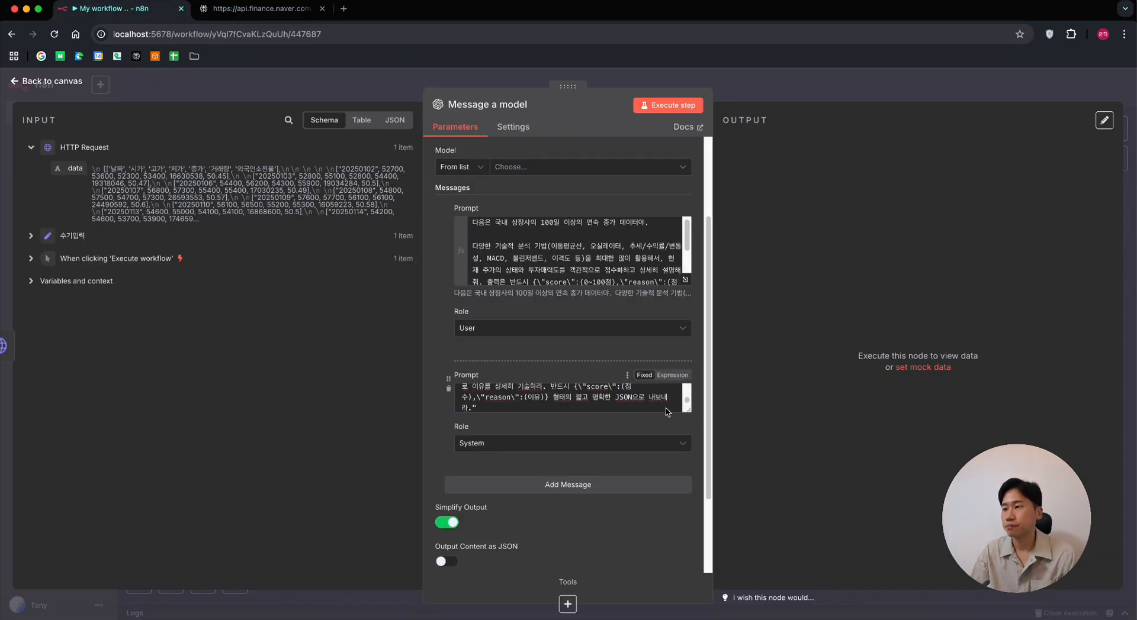
Step: Change the System prompt from Fixed to Expression and check its text in the enlarged expression editor
click(685, 377)
click(685, 448)
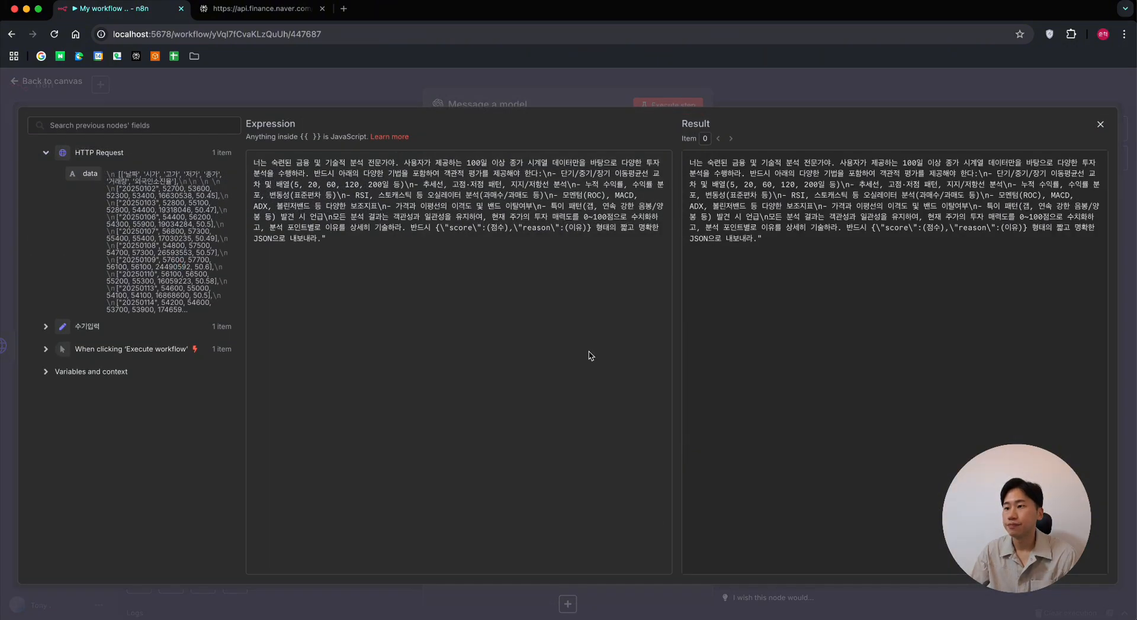
key(Escape)
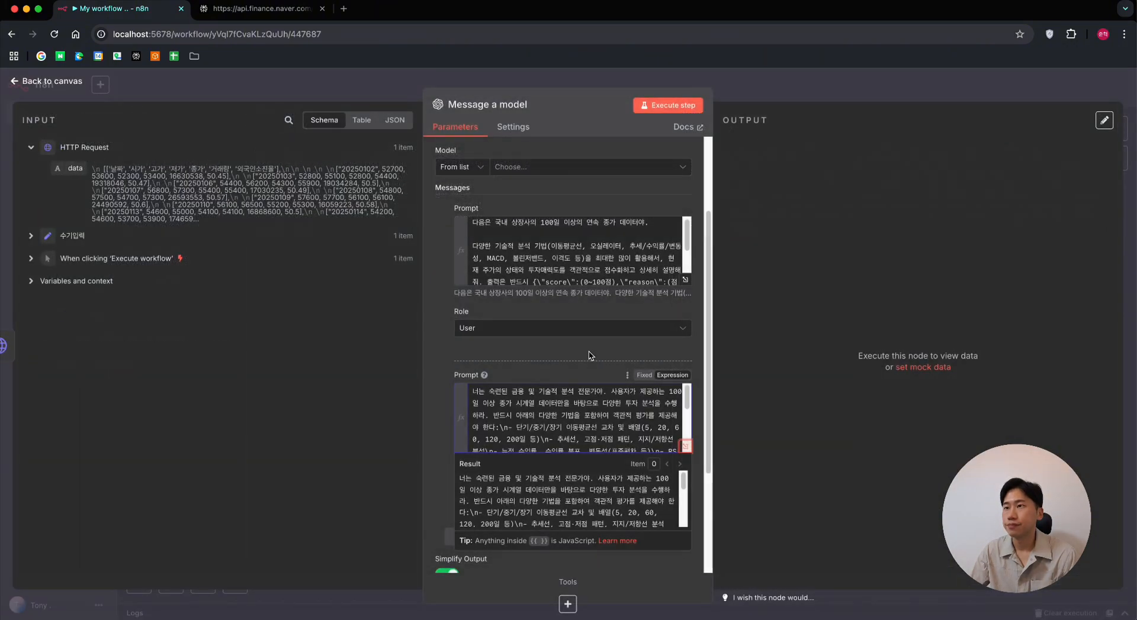
Step: Choose GPT-4.1-MINI as the model, execute the Message a model node, and return to the canvas
click(671, 107)
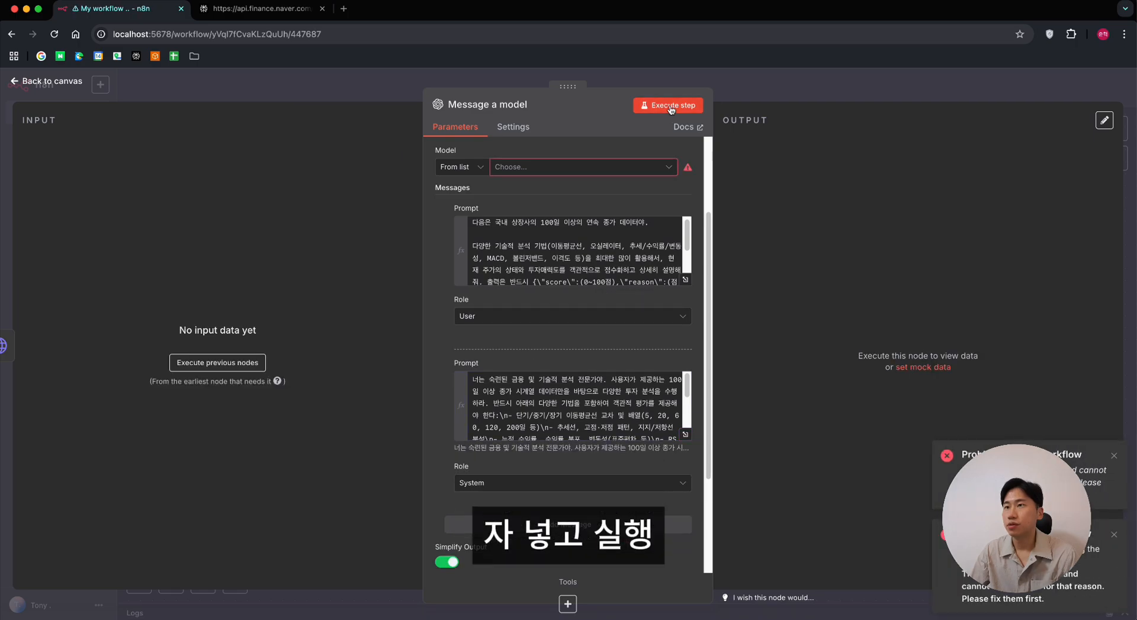
scroll(590, 184, up, 2)
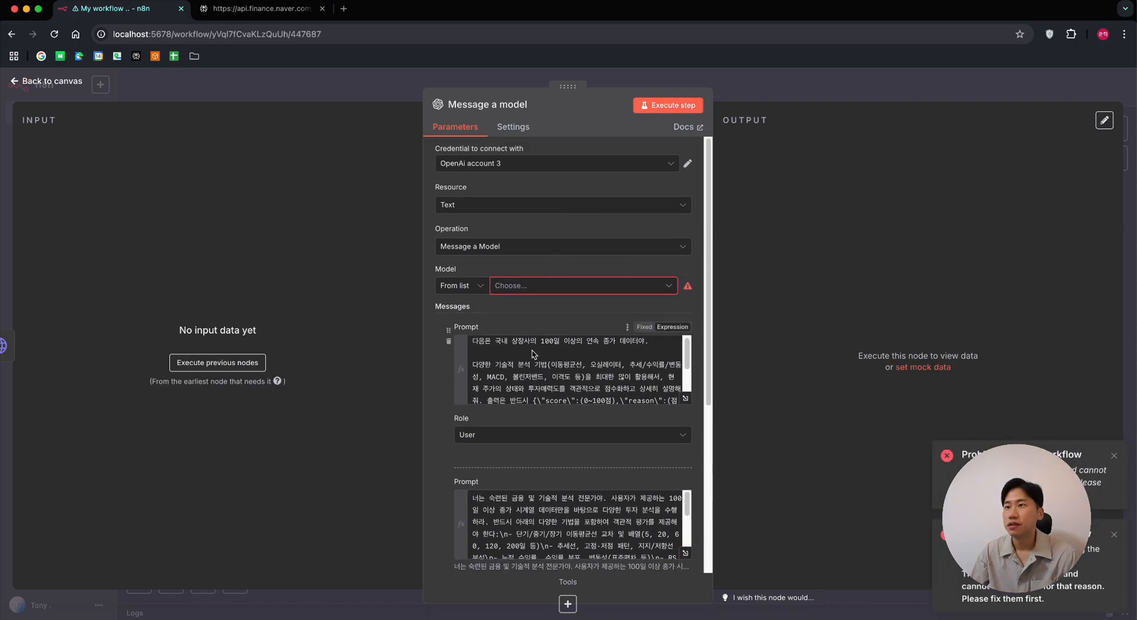
click(540, 289)
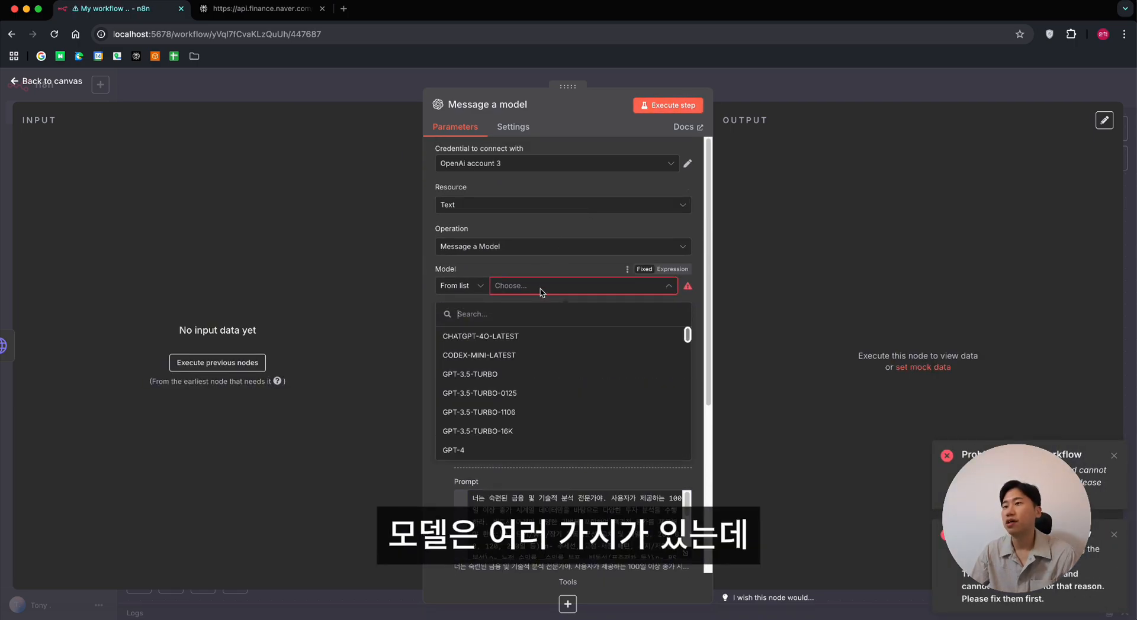
scroll(512, 367, down, 3)
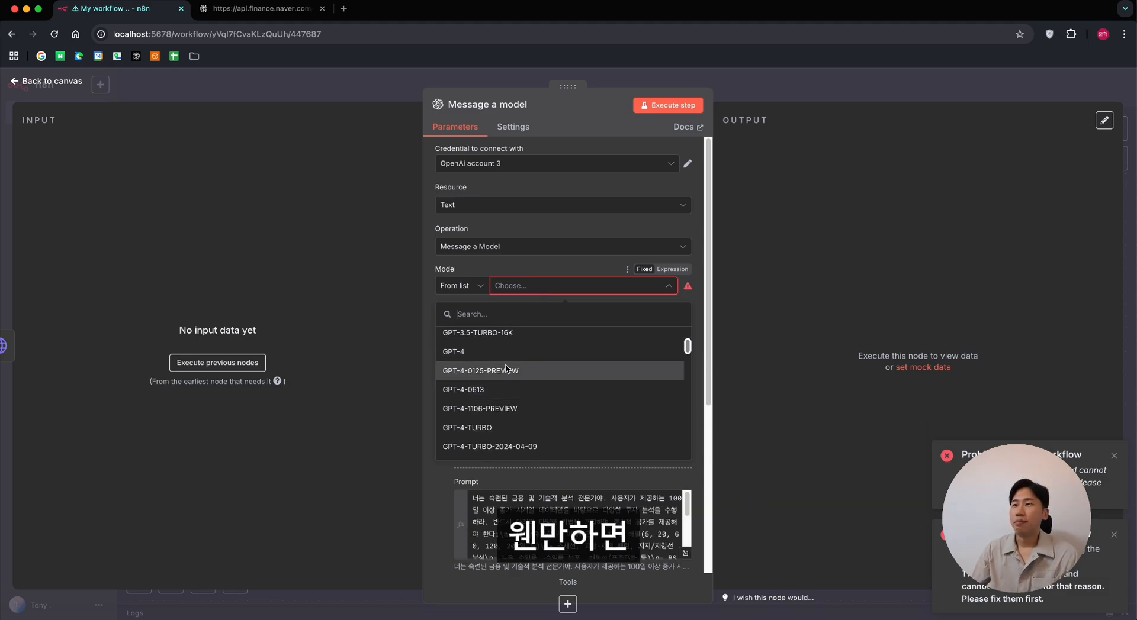
scroll(510, 361, down, 3)
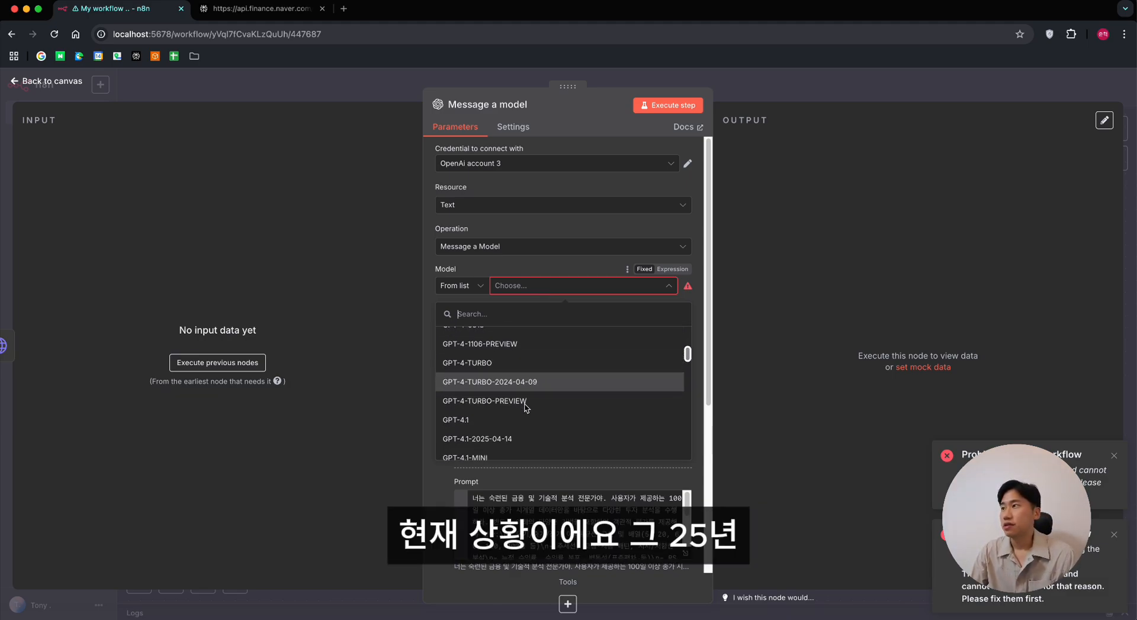
click(513, 431)
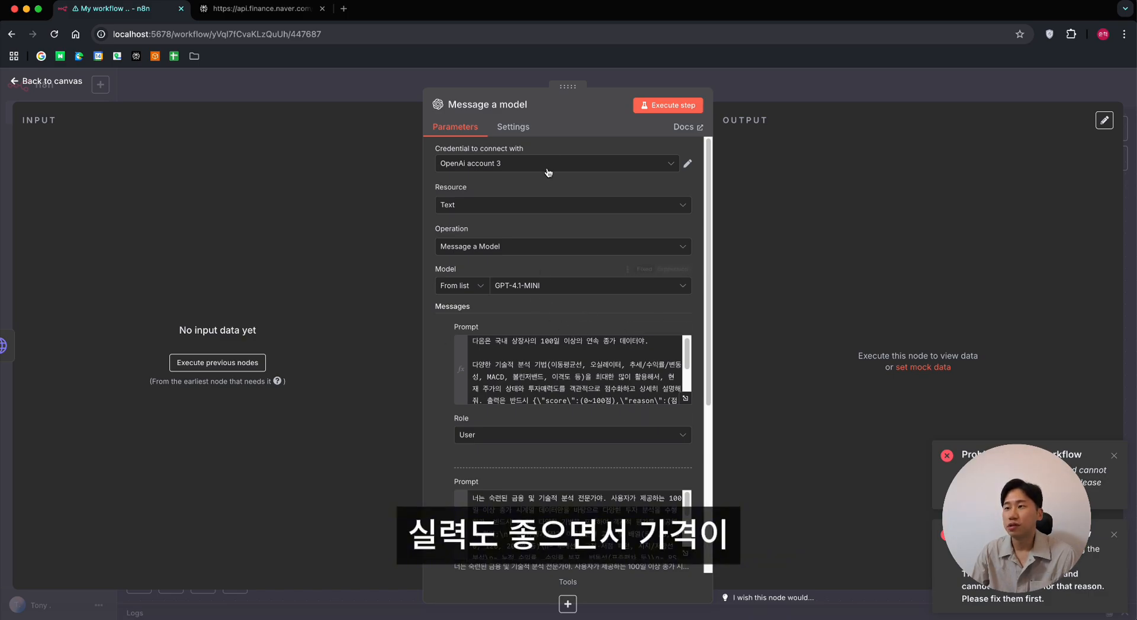
click(669, 106)
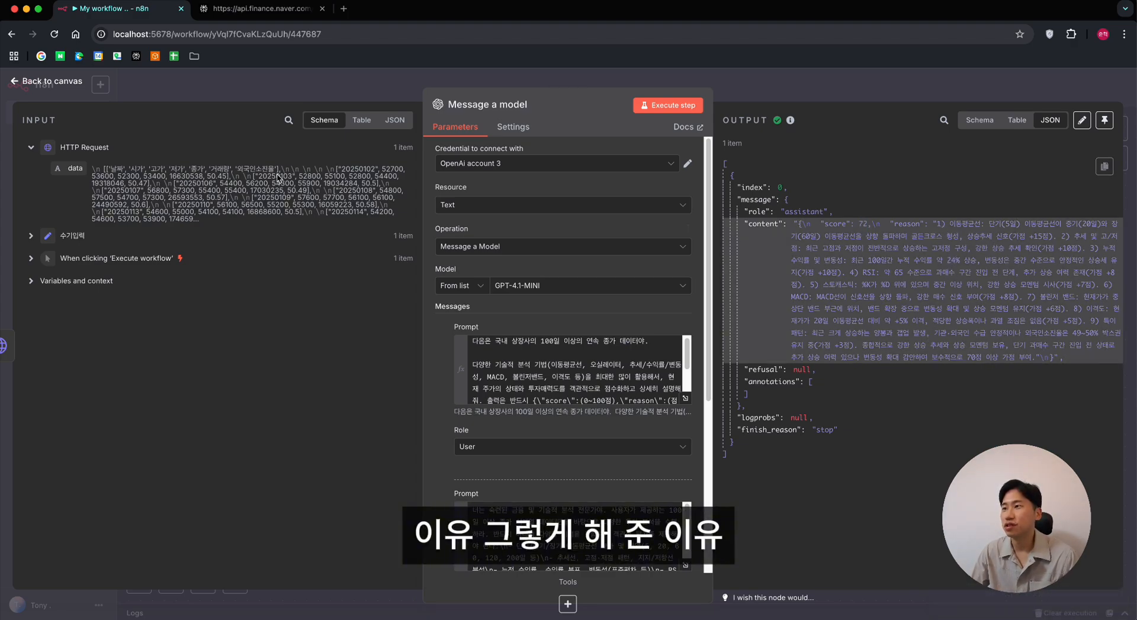
click(15, 83)
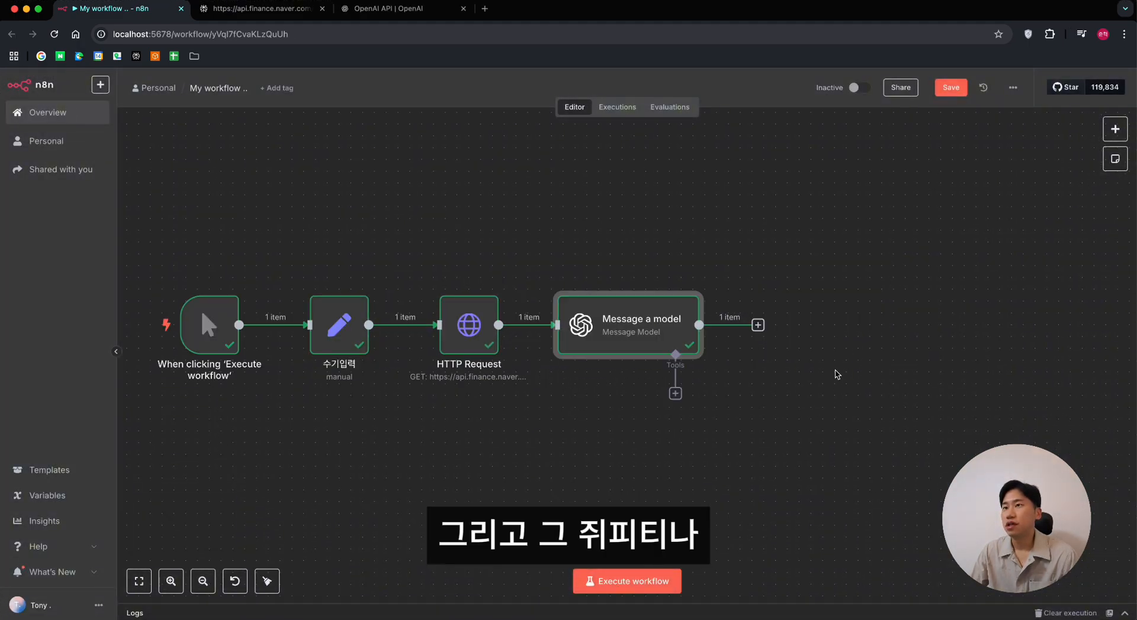
Step: Add the Output Randomness (Temperature) option to the Message a model node, set it to 0.3, and execute the node again
click(801, 410)
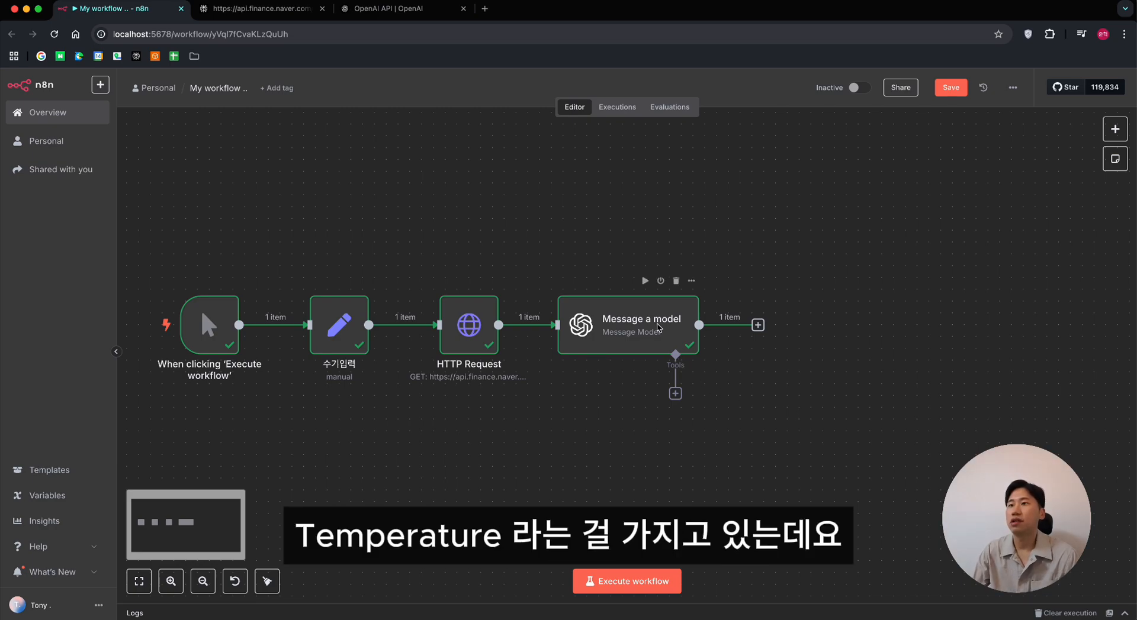
click(658, 328)
double_click(658, 328)
scroll(428, 351, down, 3)
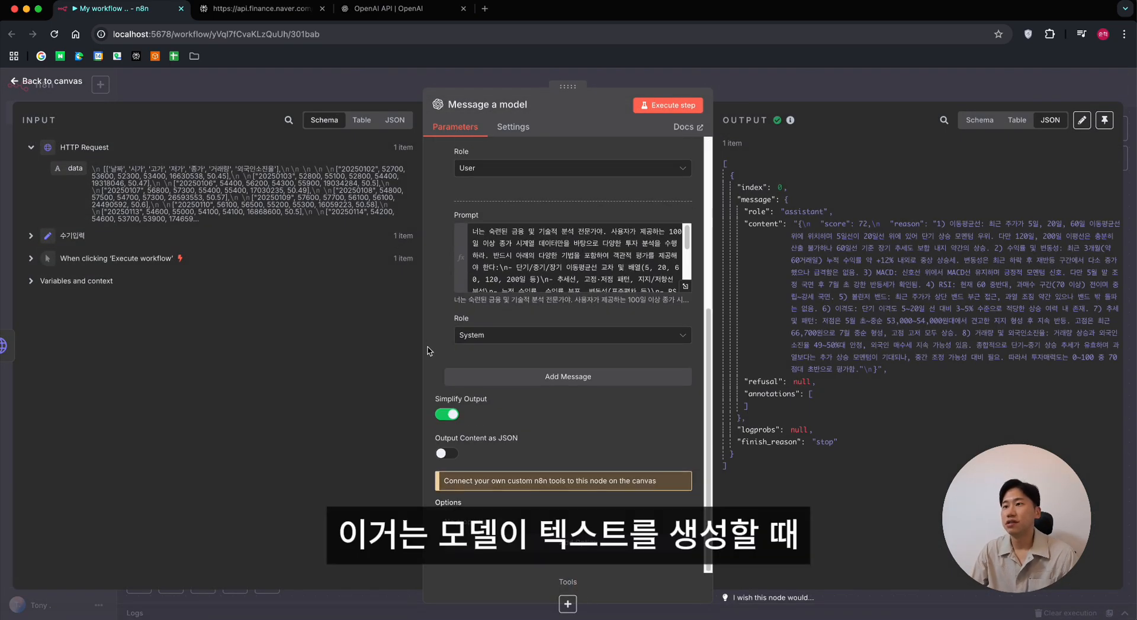
click(567, 542)
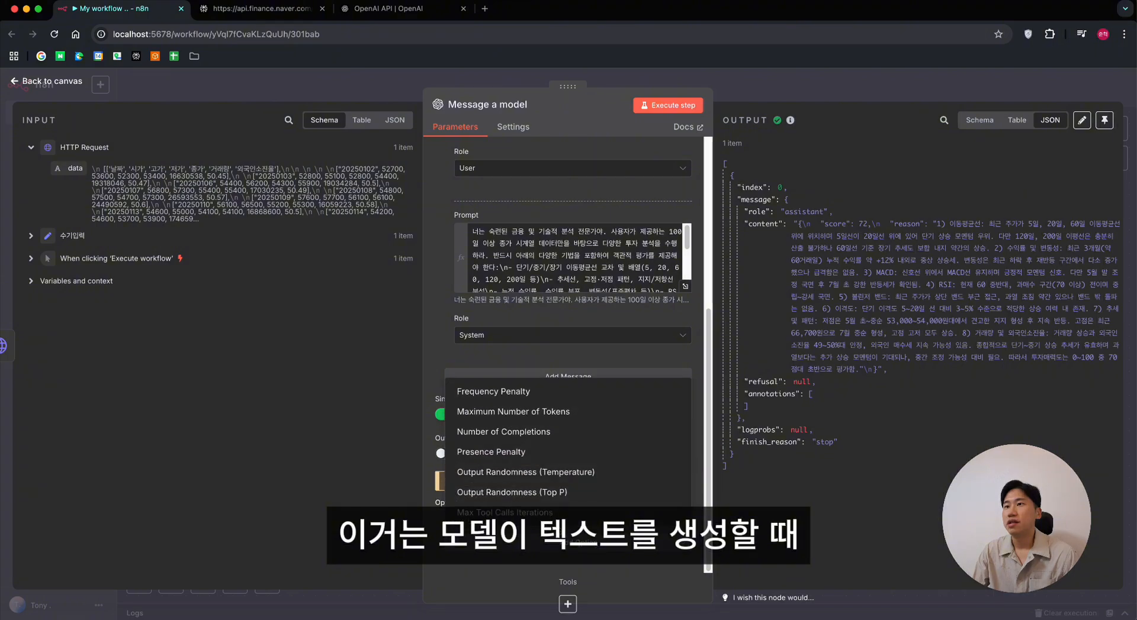
click(563, 473)
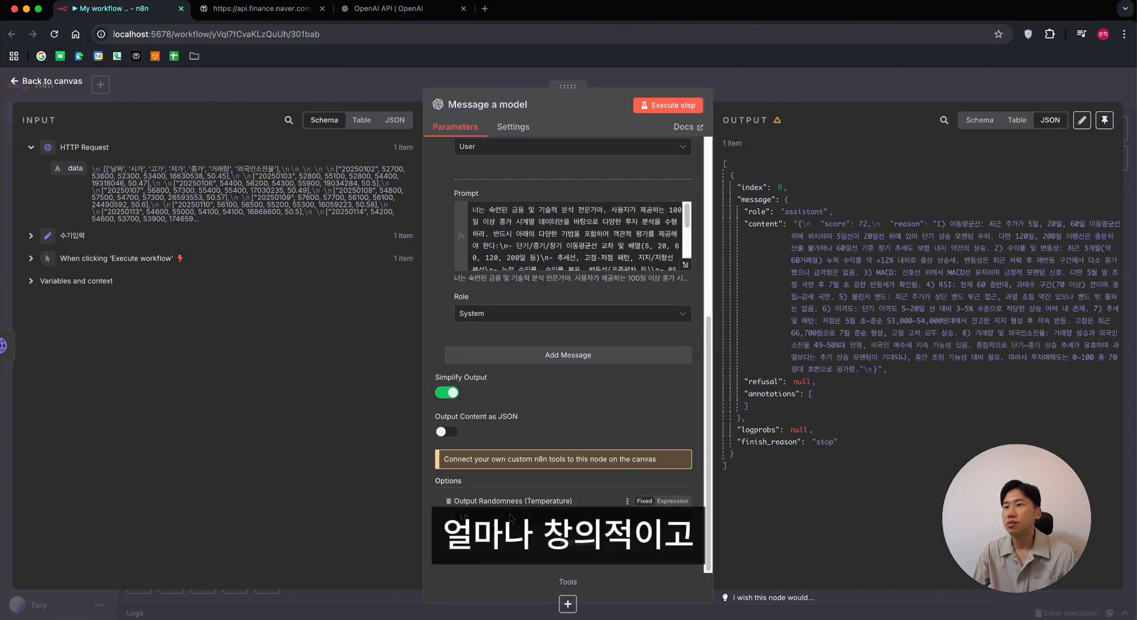
click(460, 517)
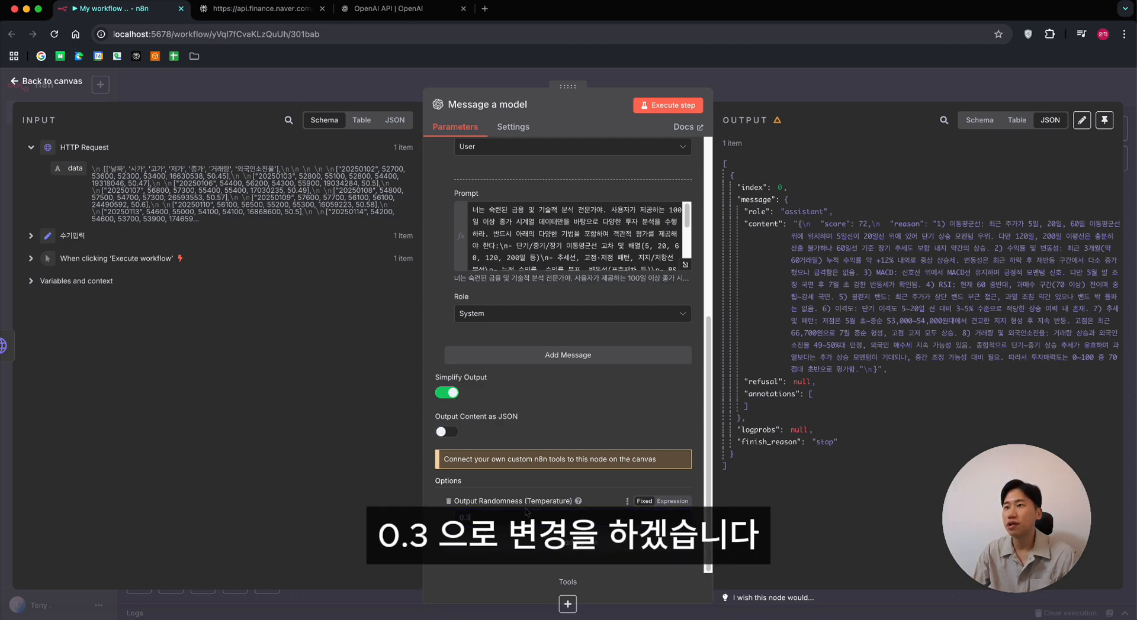
text(0.3)
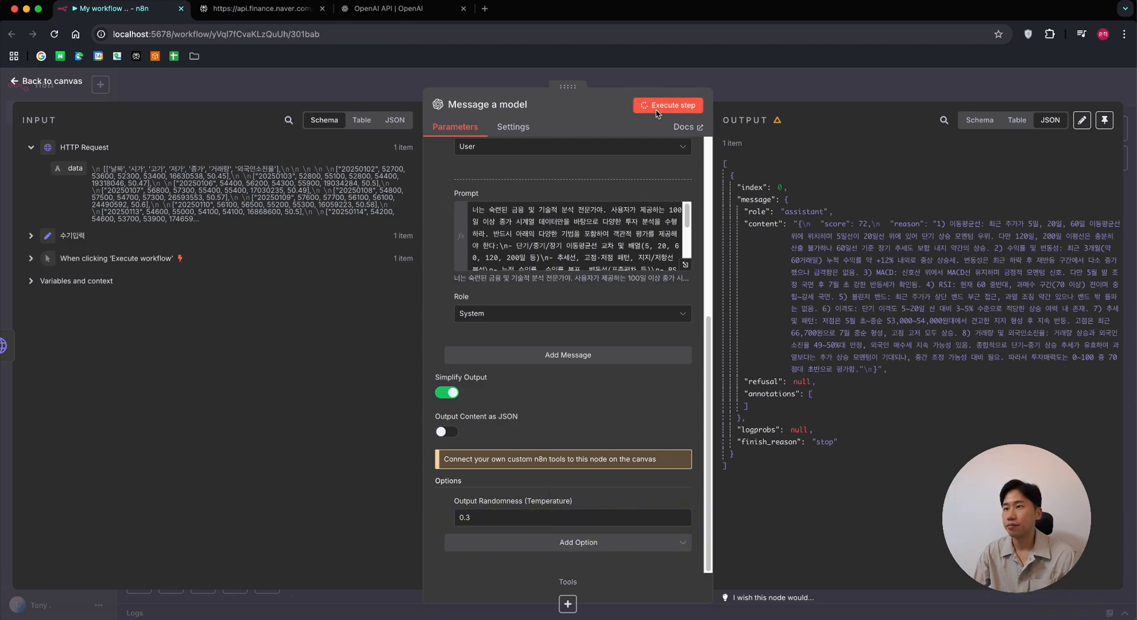
click(656, 106)
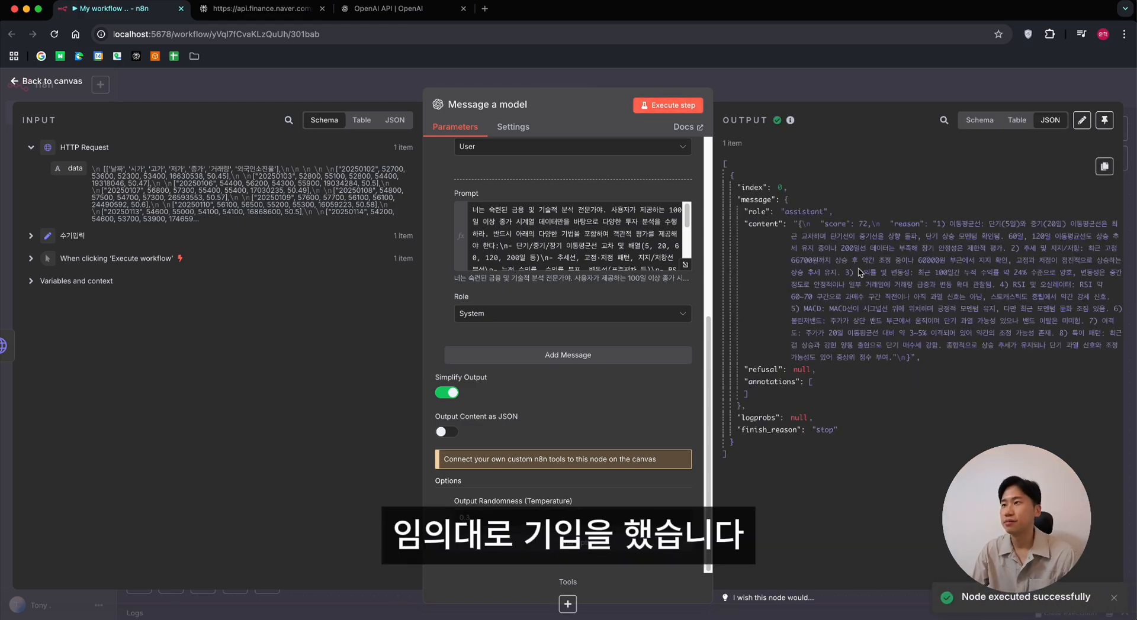
key(Escape)
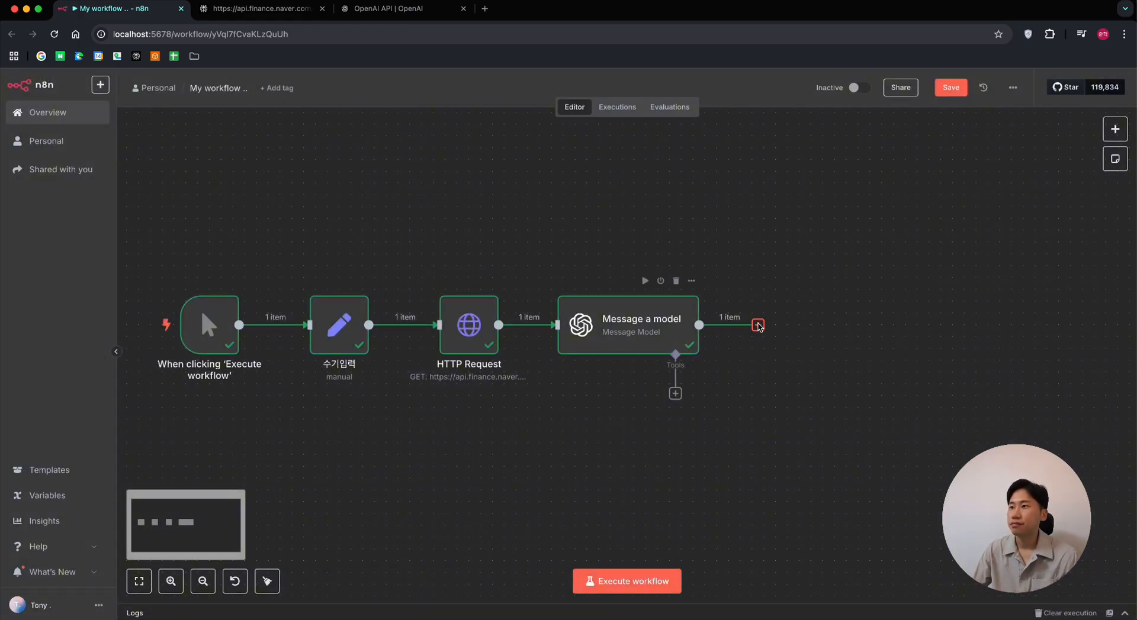
Step: Search for "set" and add an Edit Fields node after the Message a model node
click(758, 325)
text(ㄴㄷ)
key(BackSpace)
key(BackSpace)
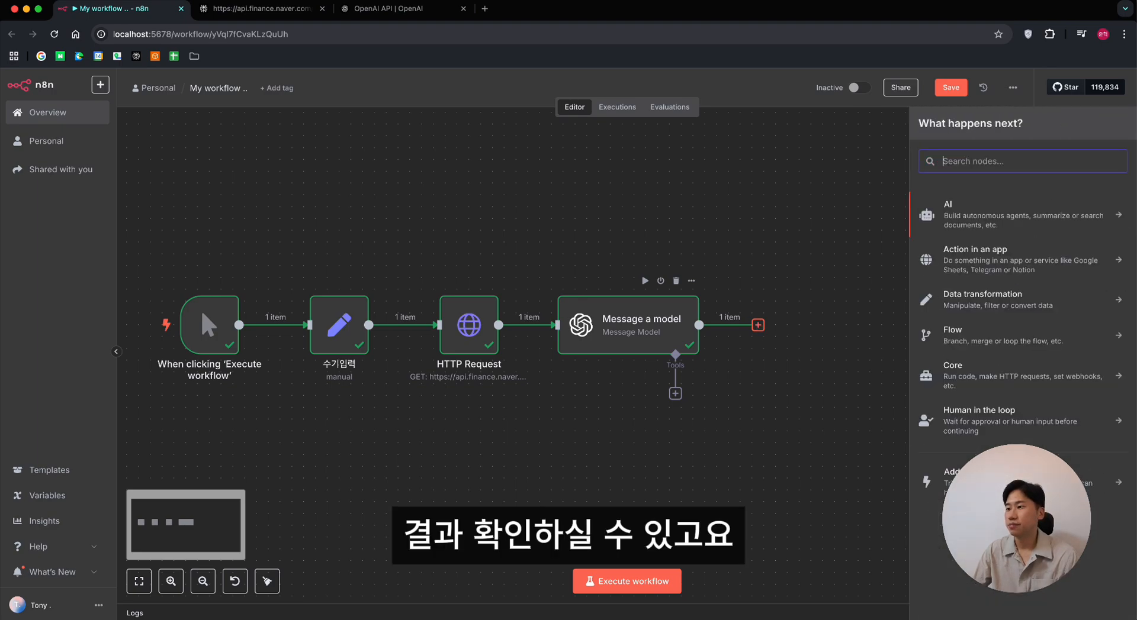
text(set)
key(Return)
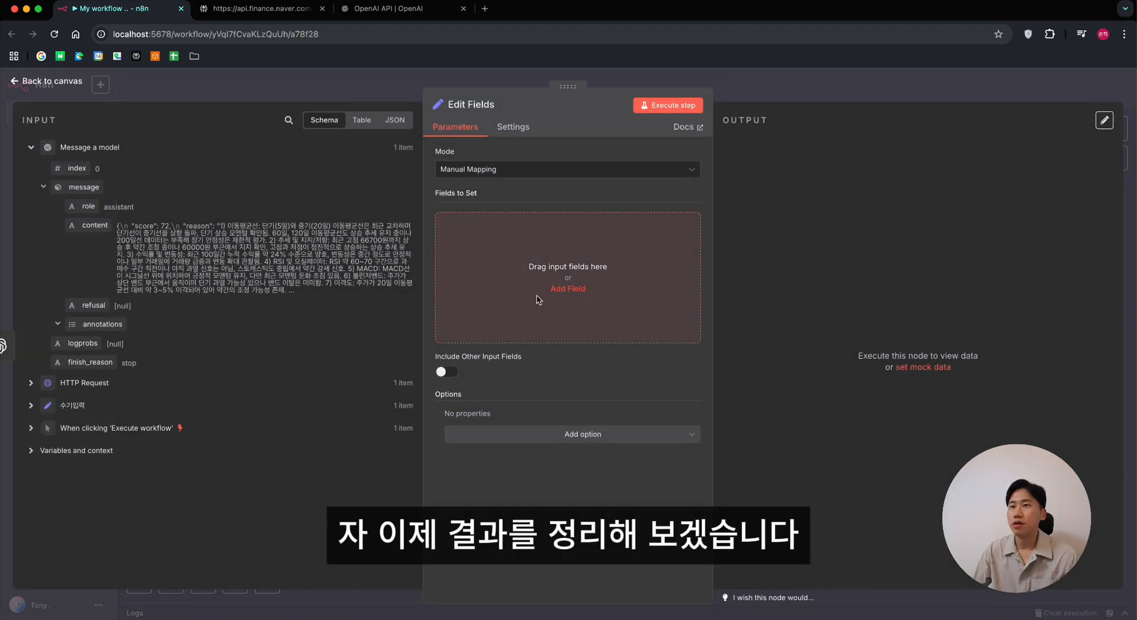
Step: Add two String fields named score and reason to the Edit Fields node
click(559, 289)
text(s)
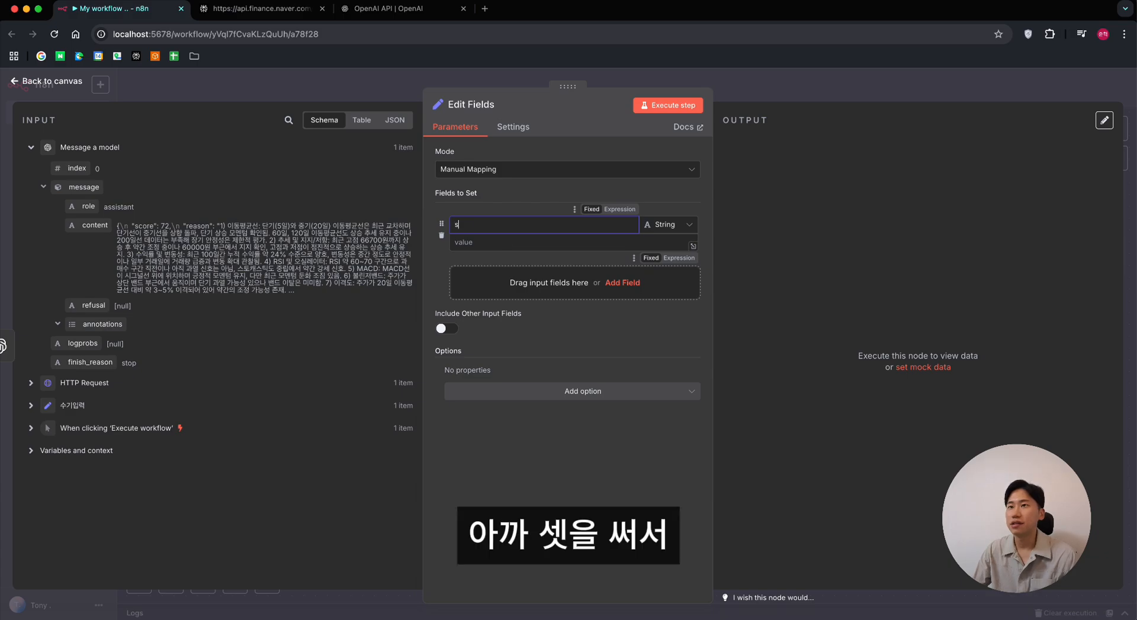
text(core)
click(502, 279)
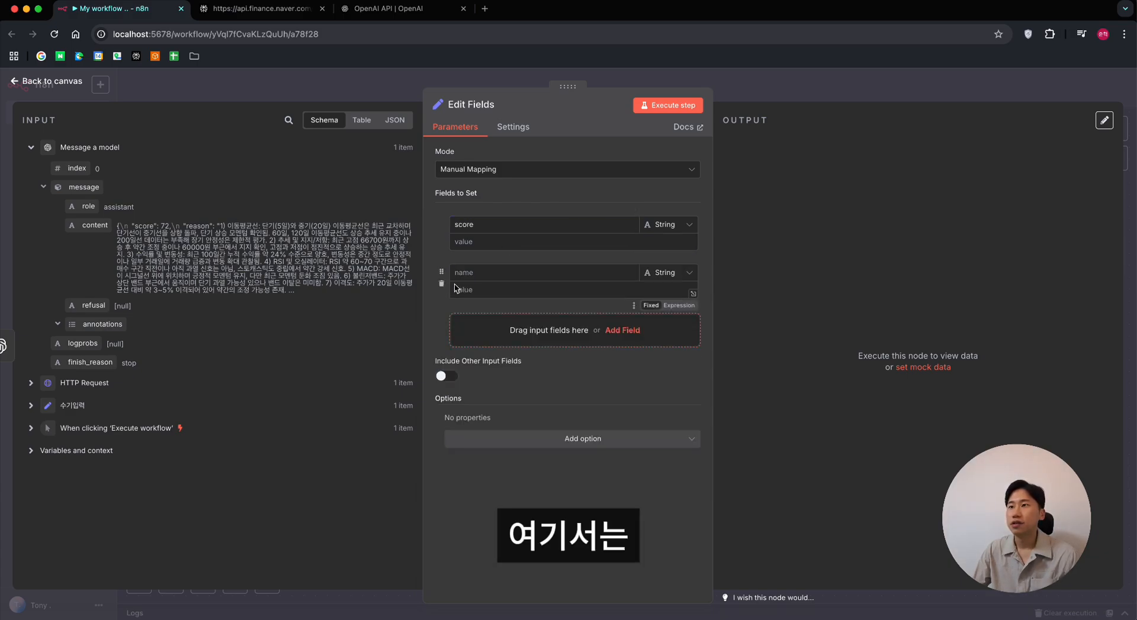
text(reason)
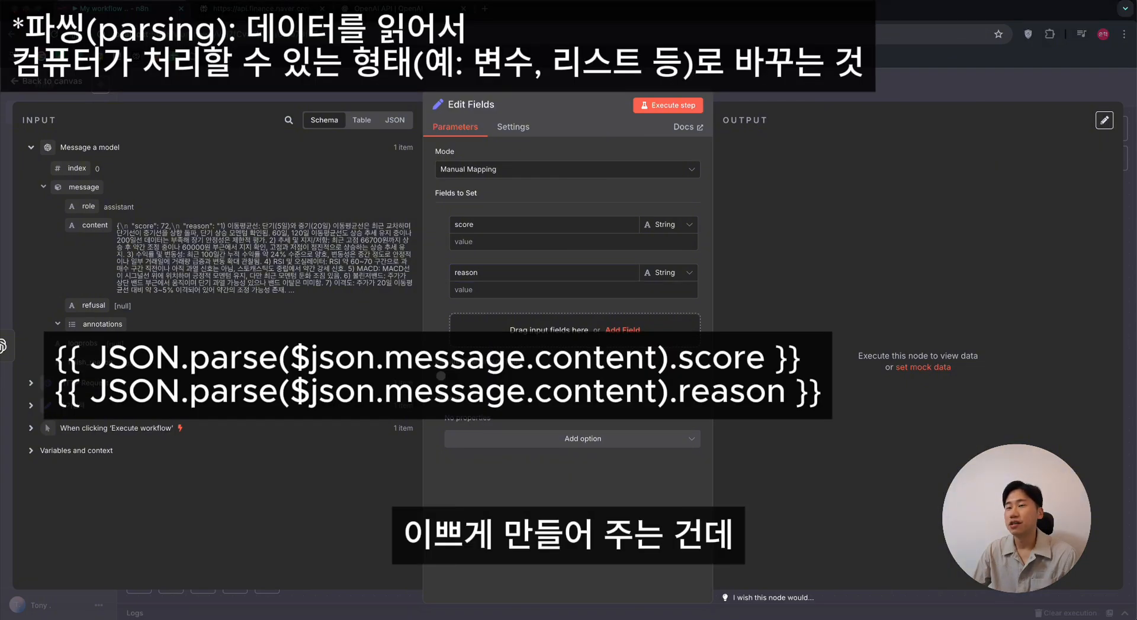
Step: Set the score value to {{ JSON.parse($json.message.content).score }} and the reason value to {{ JSON.parse($json.message.content).reason }}
click(496, 242)
text(=)
text({{ JSON.parse($json.message.content).score }})
click(580, 193)
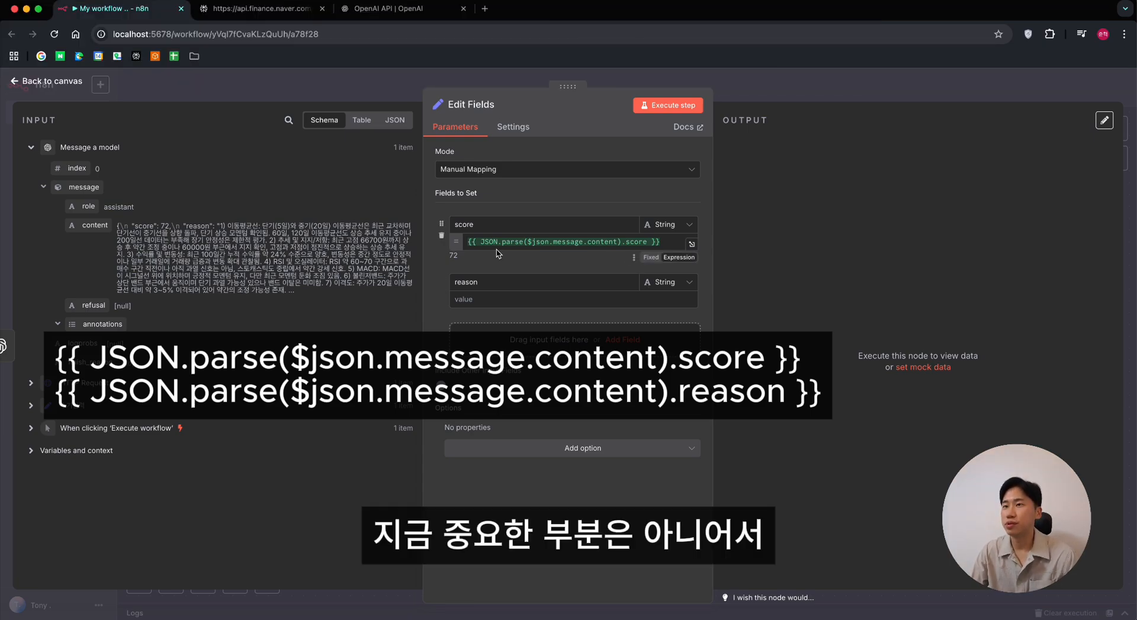
click(512, 303)
text({{ JSON.parse($json.message.content).score }})
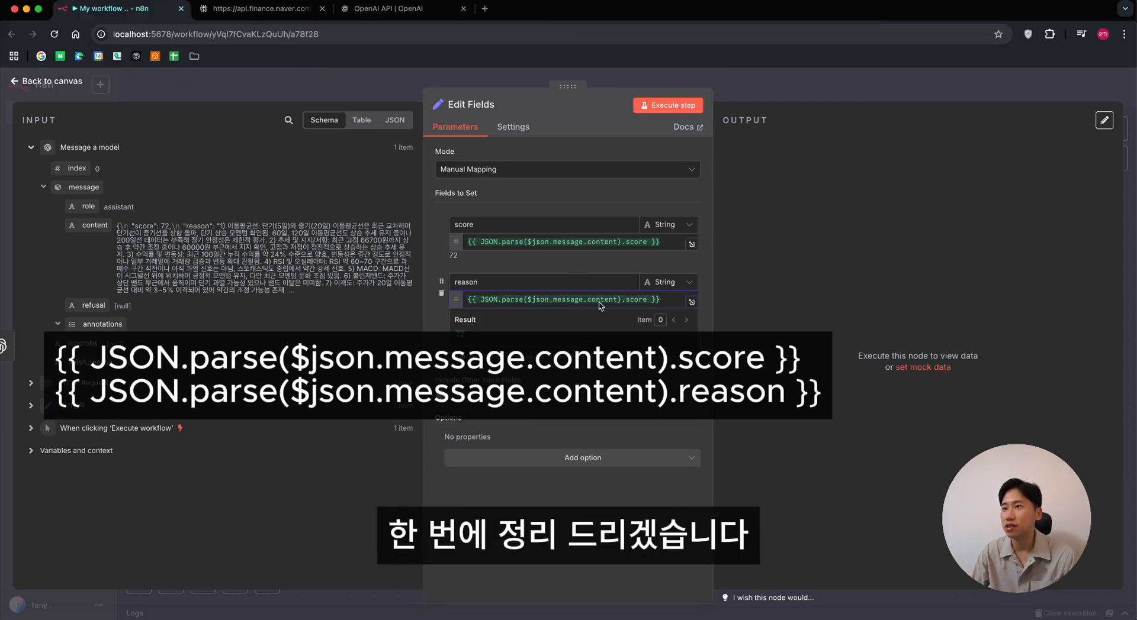
text(s)
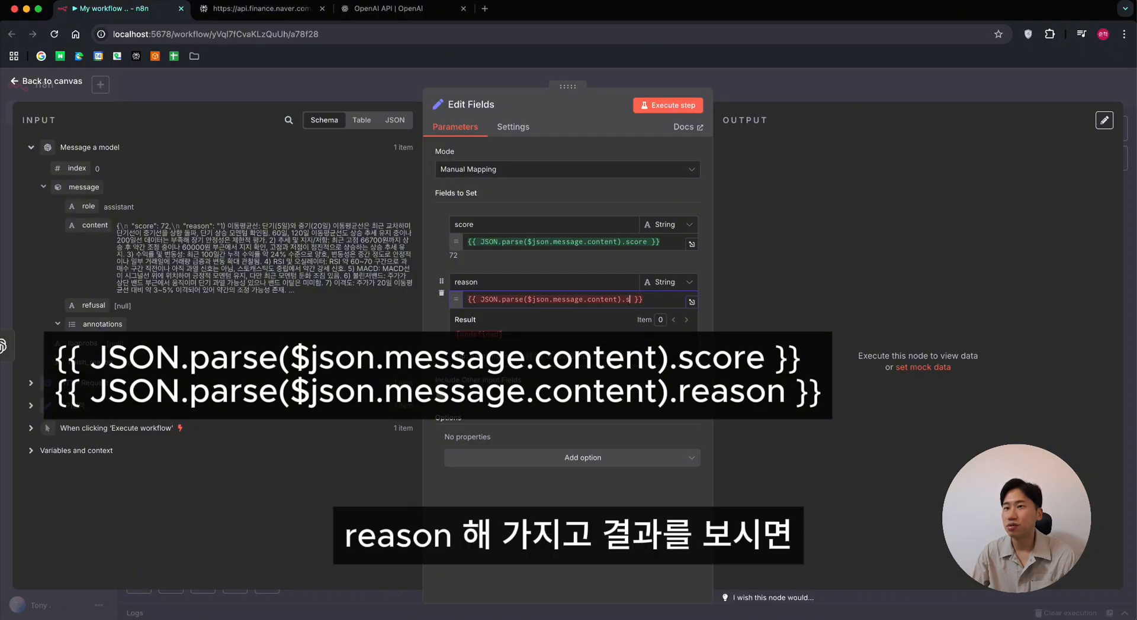
text(eason)
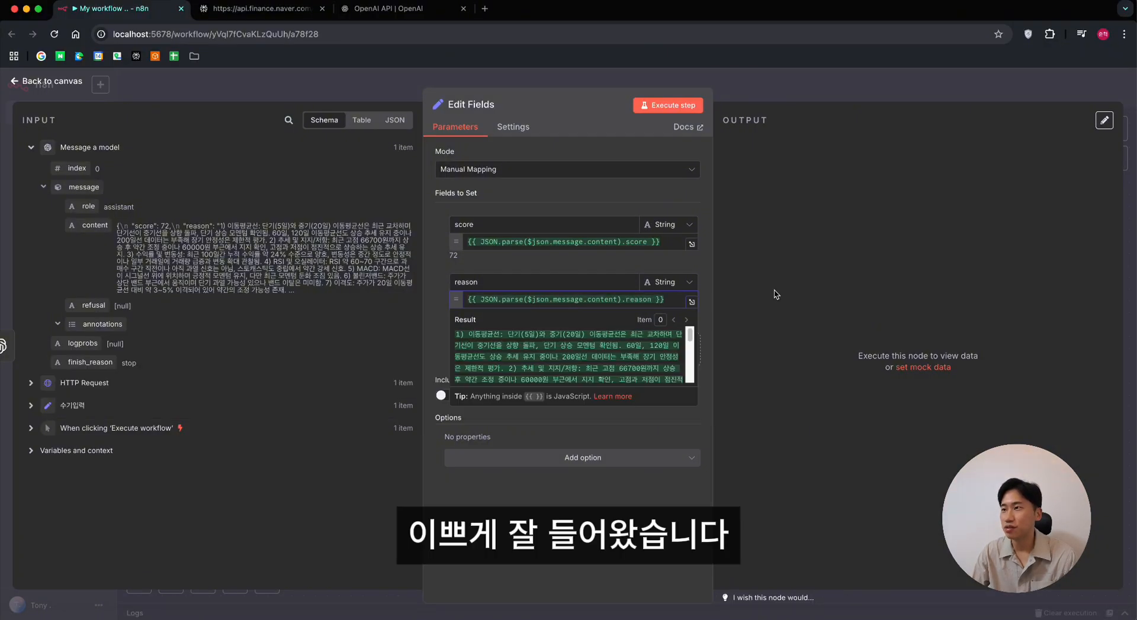
Step: Execute the Edit Fields node, and rename the HTTP Request node to "HTTP Request - 종가 데이터 수집"
click(651, 105)
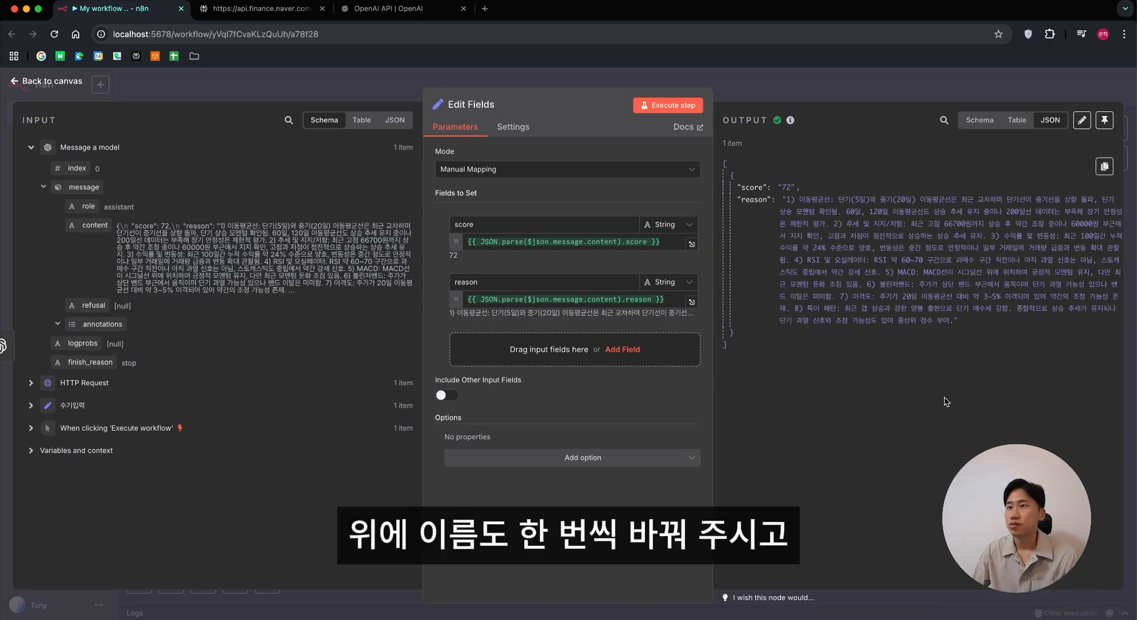
key(Escape)
double_click(484, 368)
click(492, 105)
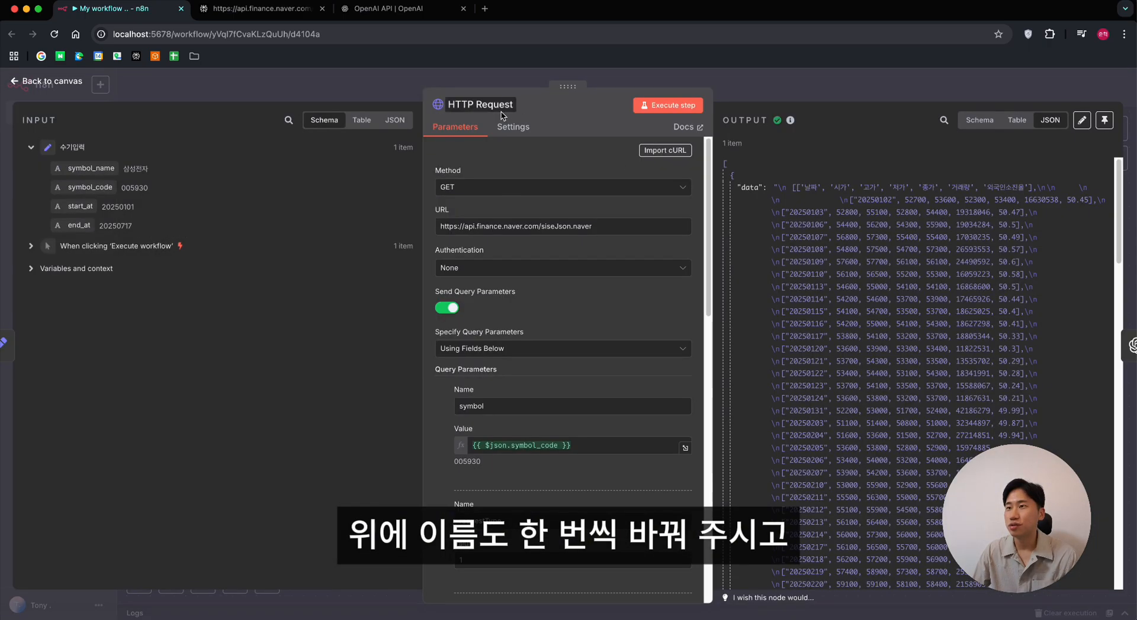
text(- 종가 데이터 수집)
key(Return)
key(Escape)
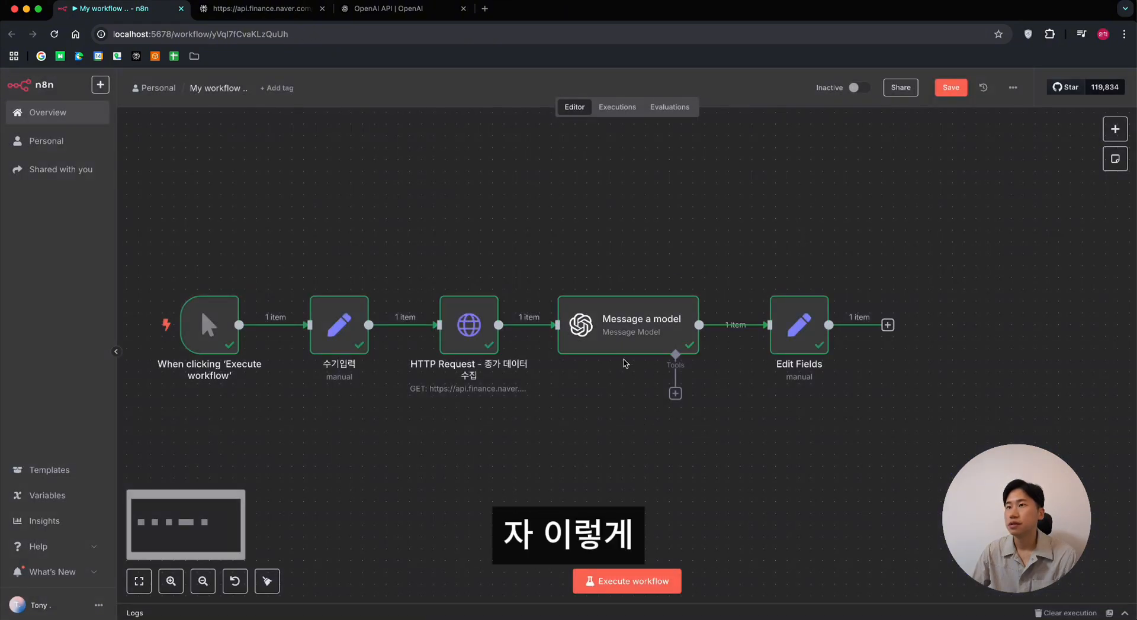
Step: Rename the Message a model node to "Message a model - 종가 데이터 분석"
double_click(627, 337)
click(492, 105)
text(- 종가 데이터 분석)
key(Return)
key(Escape)
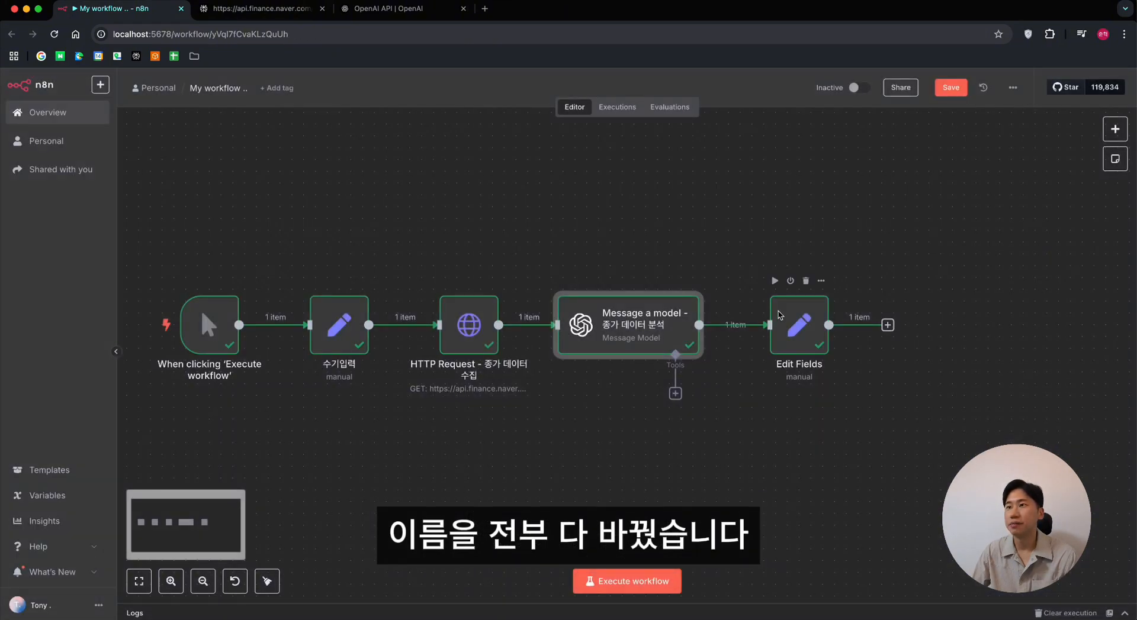
Step: Rename the Edit Fields node to "Edit Fields - 분석결과1"
double_click(781, 316)
click(480, 104)
text(- 데이터 파씽)
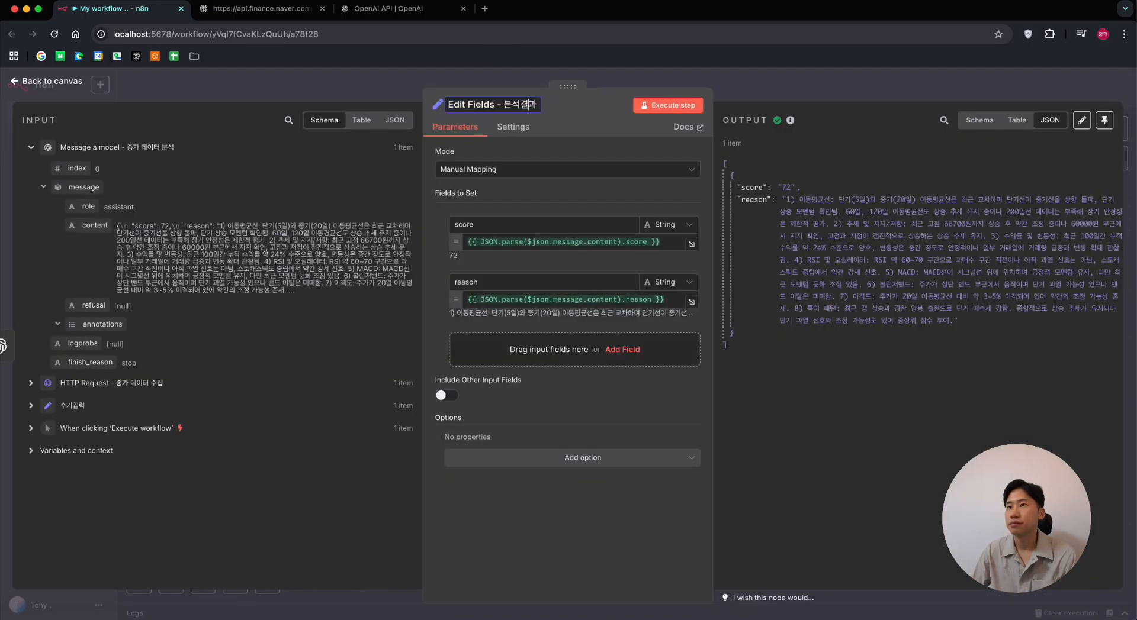
key(Return)
key(Escape)
click(882, 436)
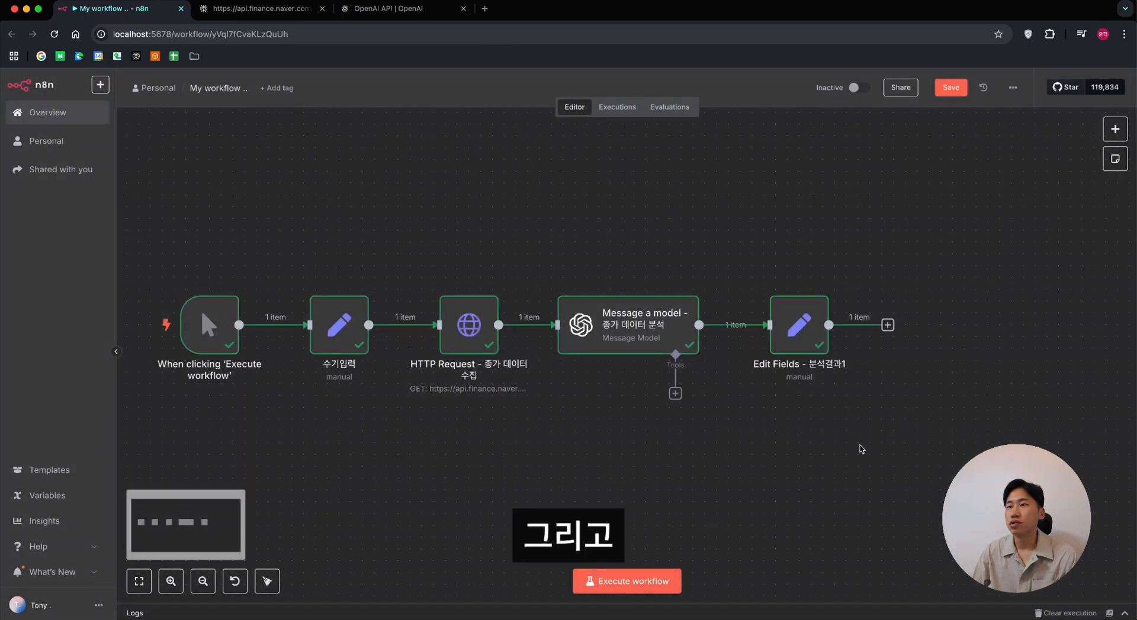
drag(862, 452, 875, 427)
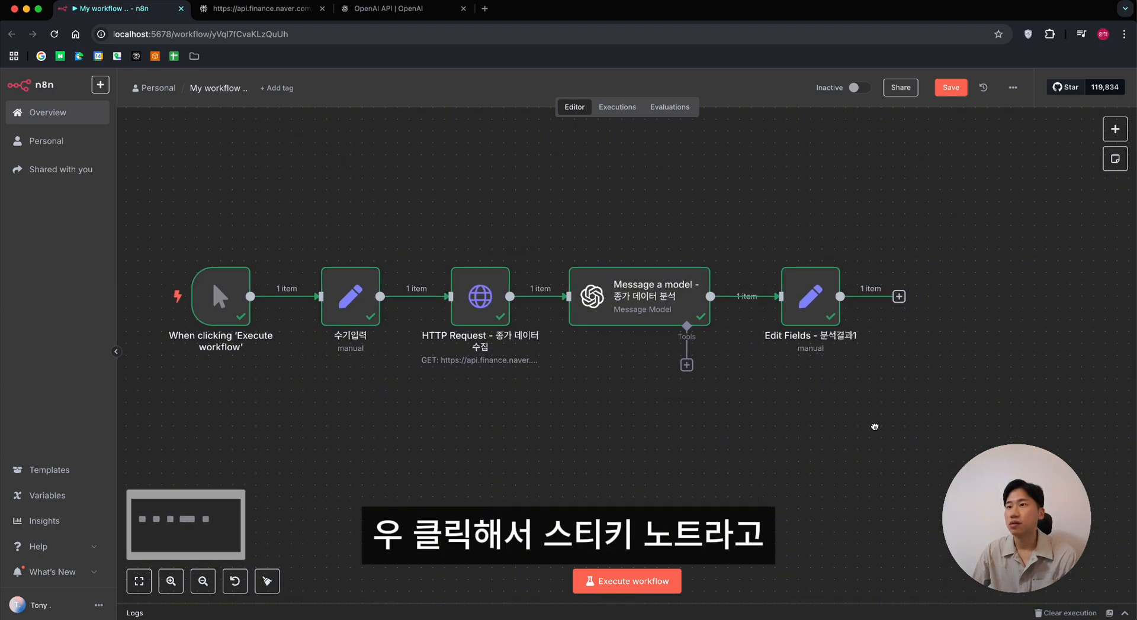
right_click(544, 405)
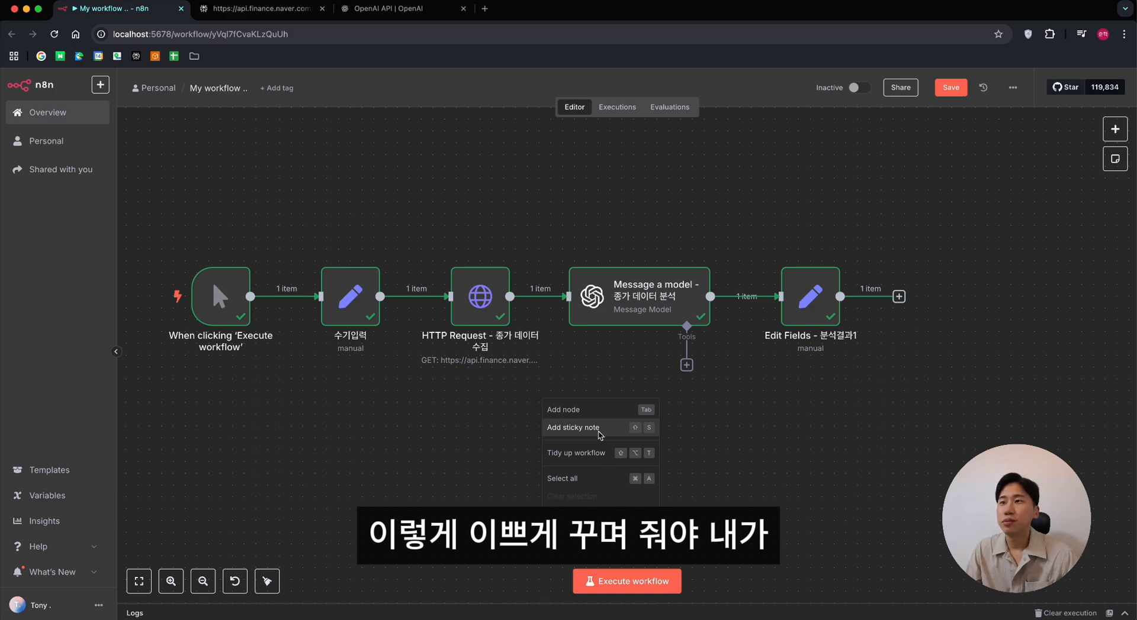
click(573, 427)
drag(972, 423, 627, 258)
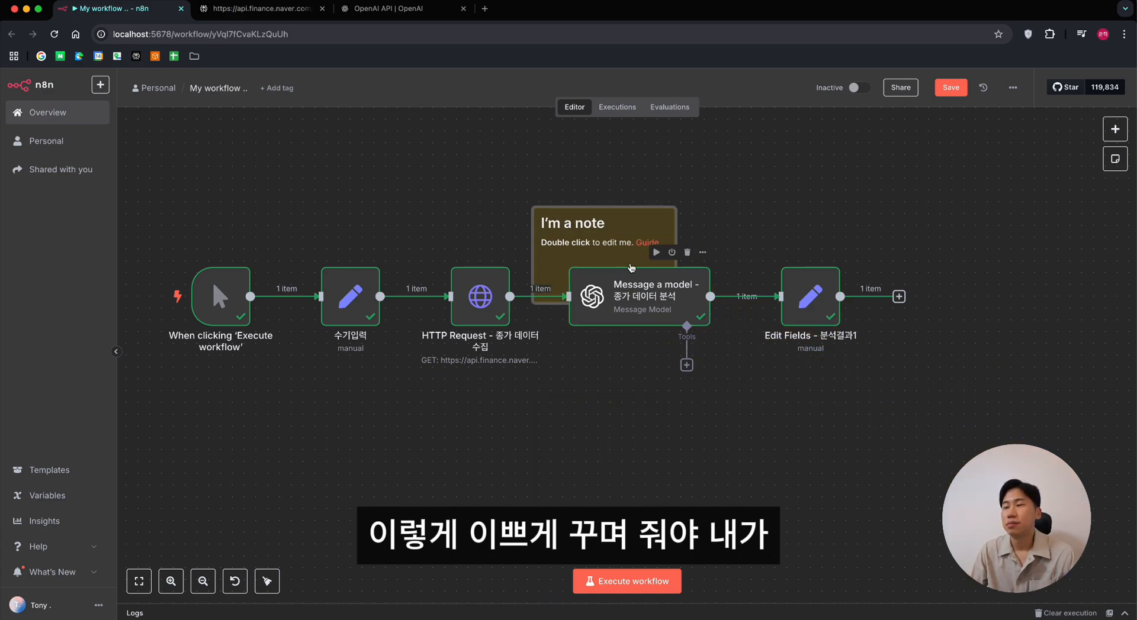
drag(664, 184, 664, 409)
click(636, 381)
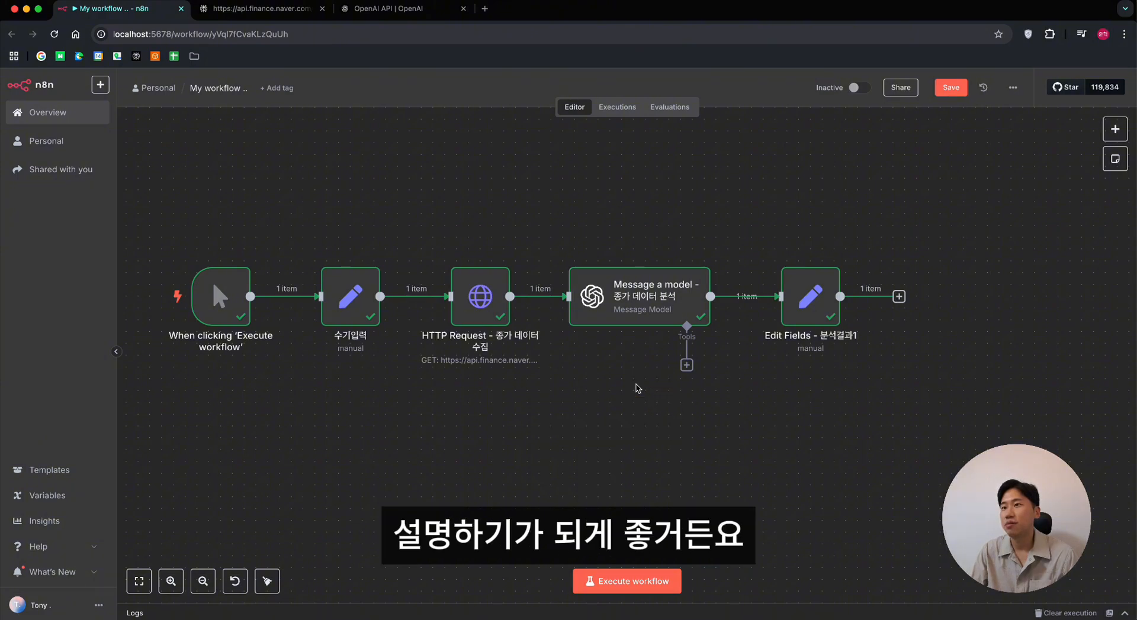
Step: Add a sticky note to the canvas and enlarge it to surround the Message a model and Edit Fields nodes
right_click(445, 471)
click(476, 508)
drag(954, 447, 601, 211)
drag(680, 255, 947, 445)
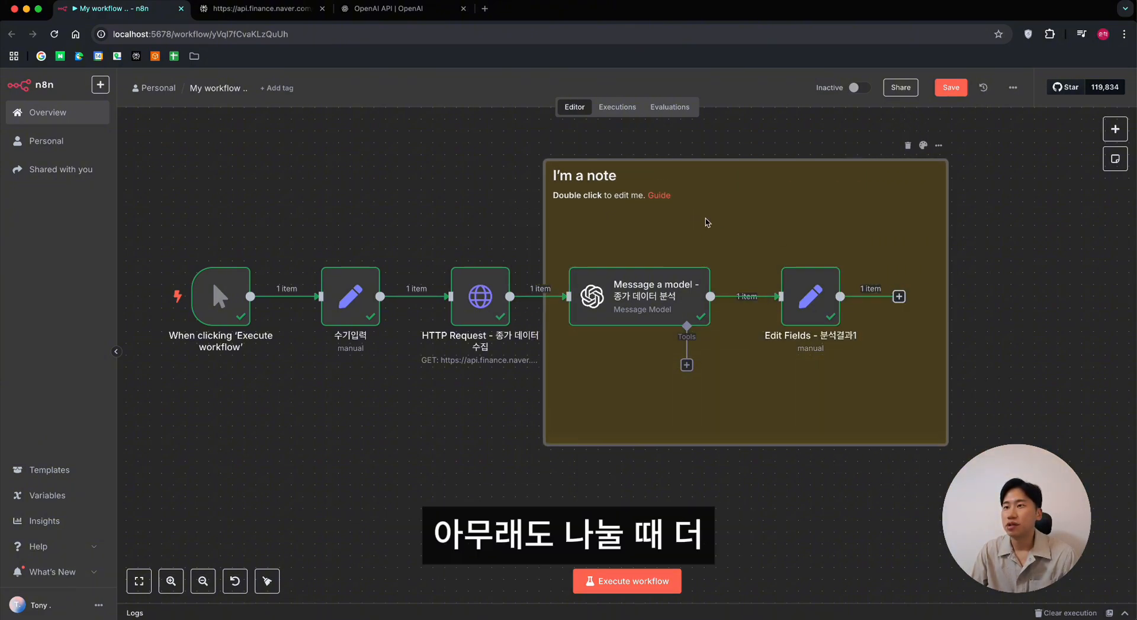
Step: Replace the sticky note's text with the heading "## GPT - 종가 데이터 분석"
double_click(559, 184)
key(super+a)
text(## GPT)
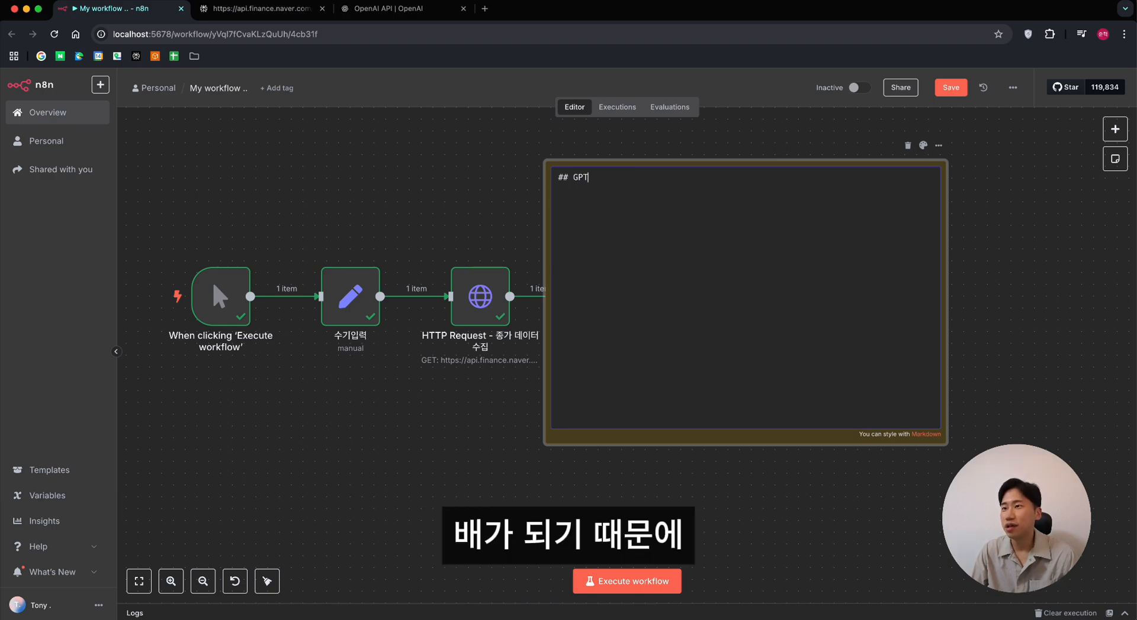
text( - 종가 데이터 분석)
key(Return)
key(Escape)
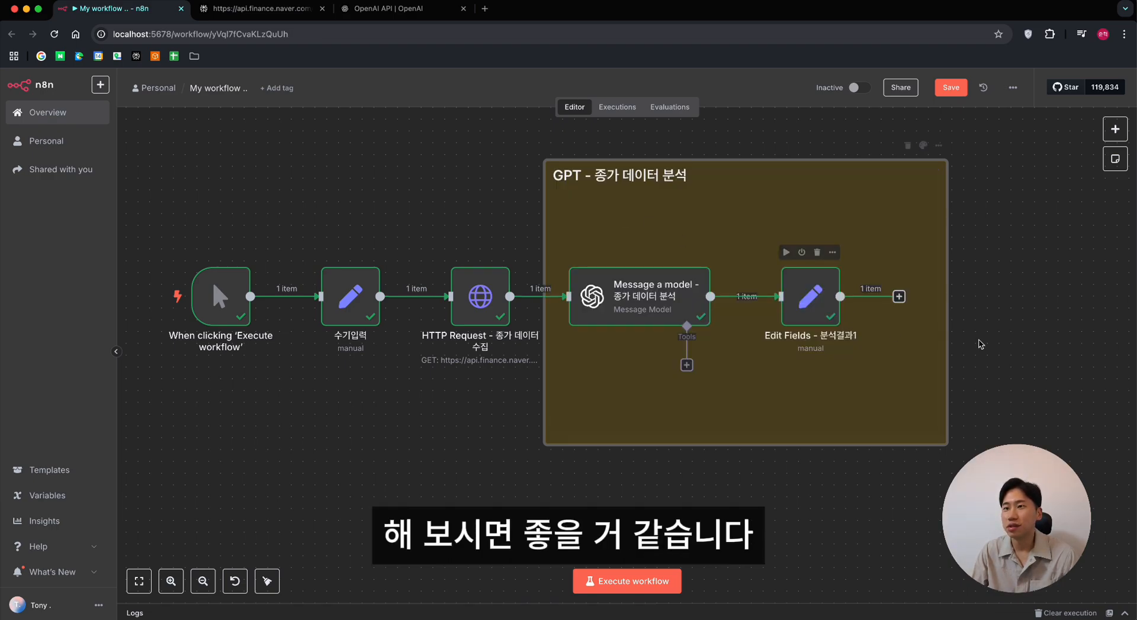
Step: Reduce the sticky note's height so it fits closely around the Message a model and Edit Fields nodes
drag(946, 161, 946, 291)
drag(915, 384, 914, 324)
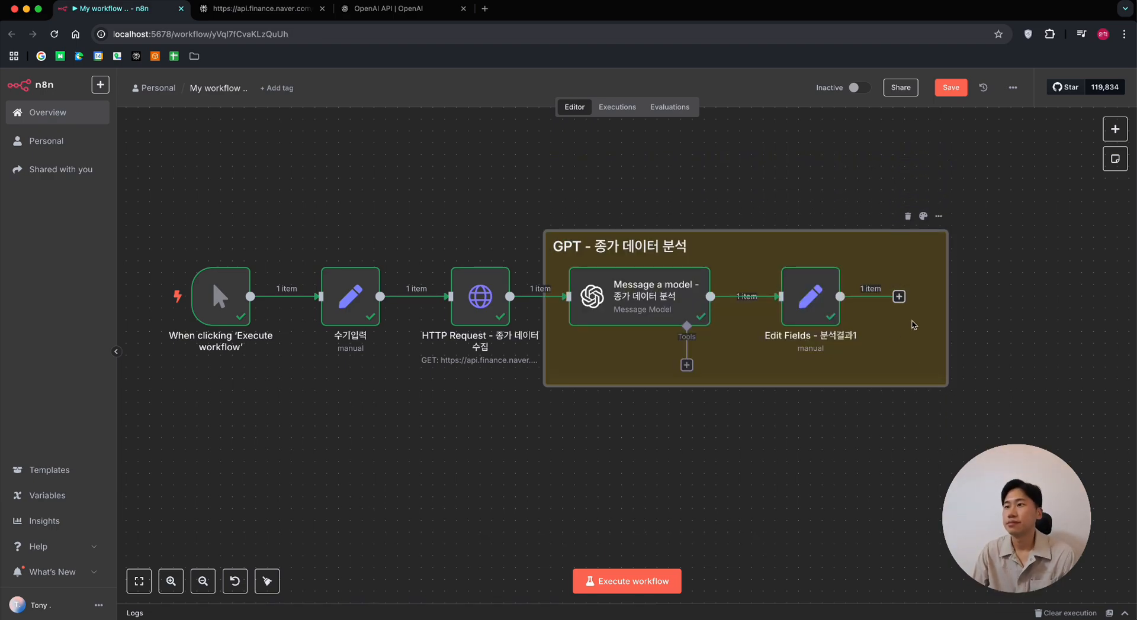
click(673, 419)
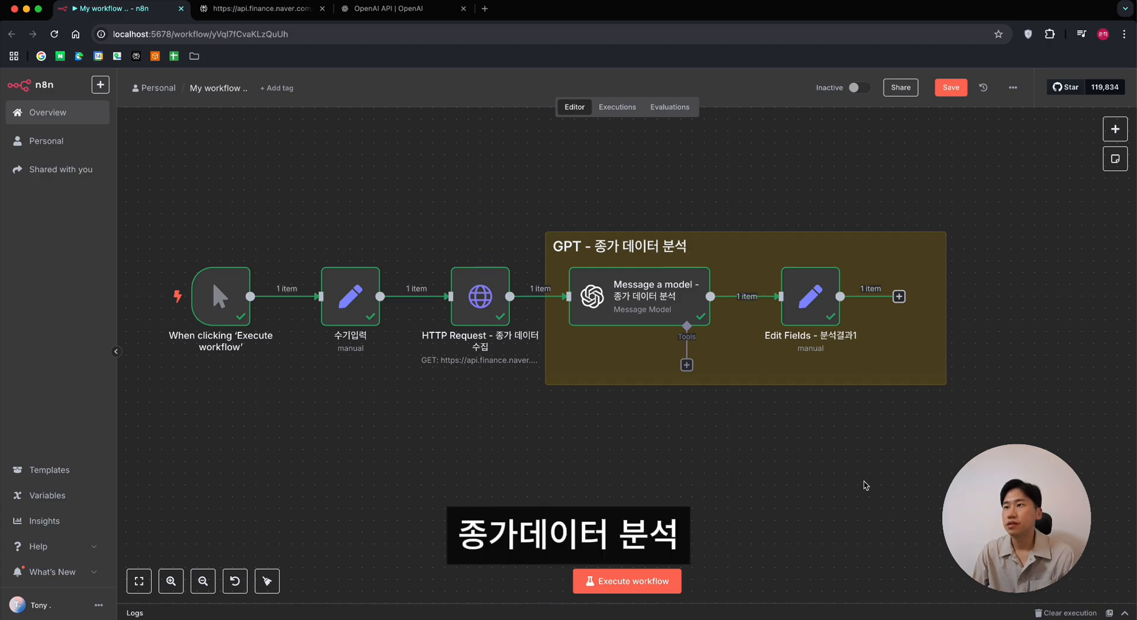
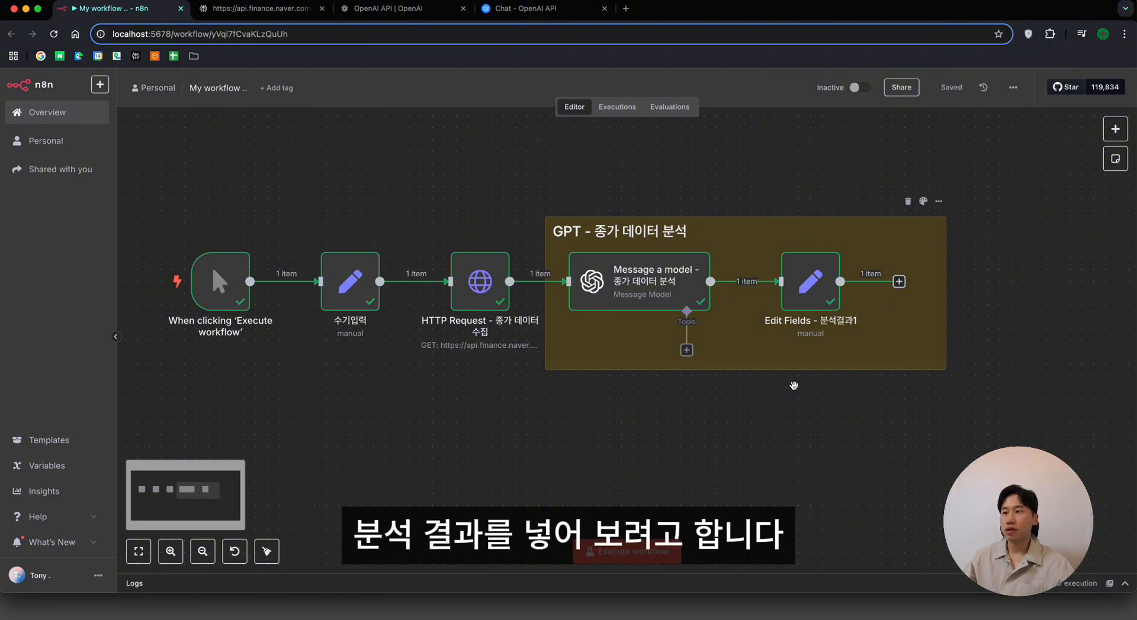
Step: In Perplexity, ask "매일 종가 데이터가 있다 시계열 데이터 분석을 하고 싶은데 보통 어떤 분석 기법이 있는가?" and review techniques 3 and 4
text(통 어떤 분석 기법이 있는가?)
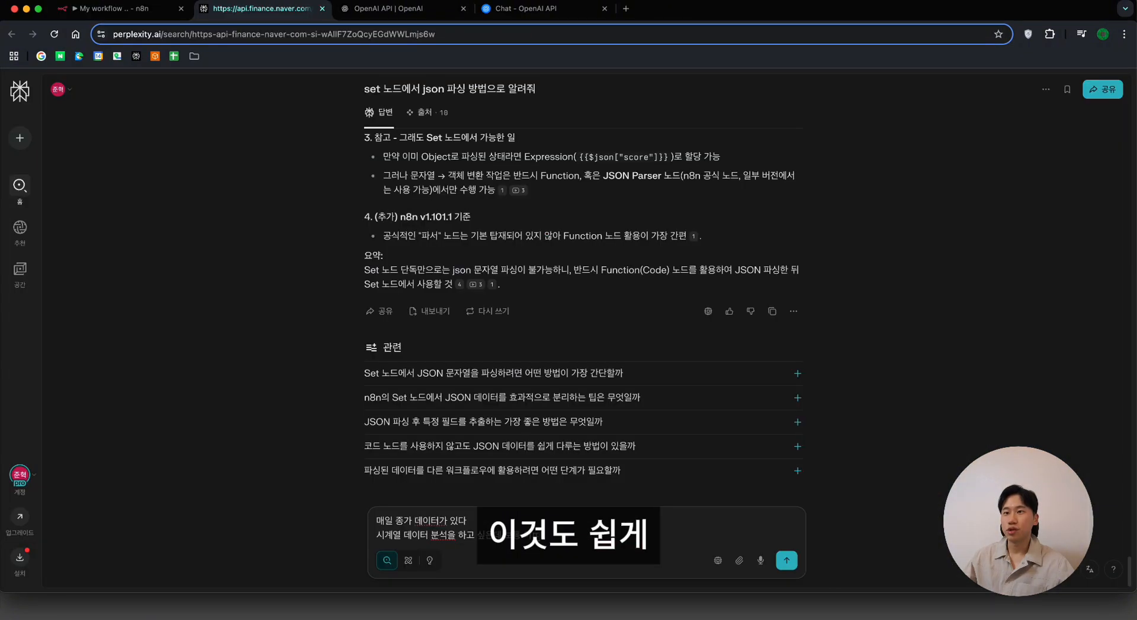
key(Return)
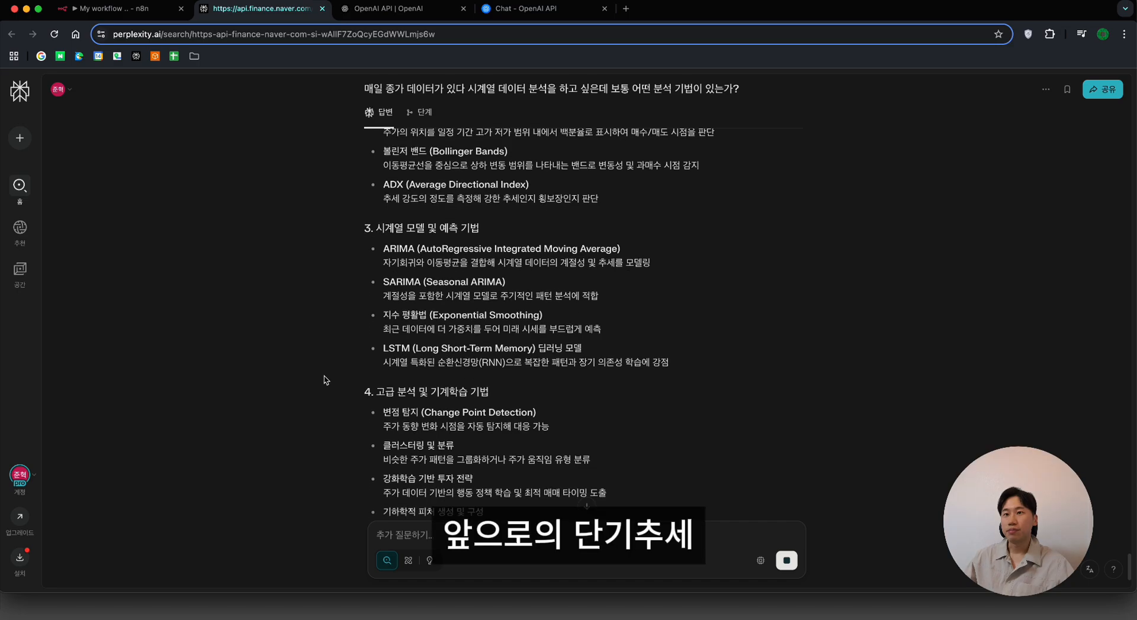
scroll(324, 380, up, 1)
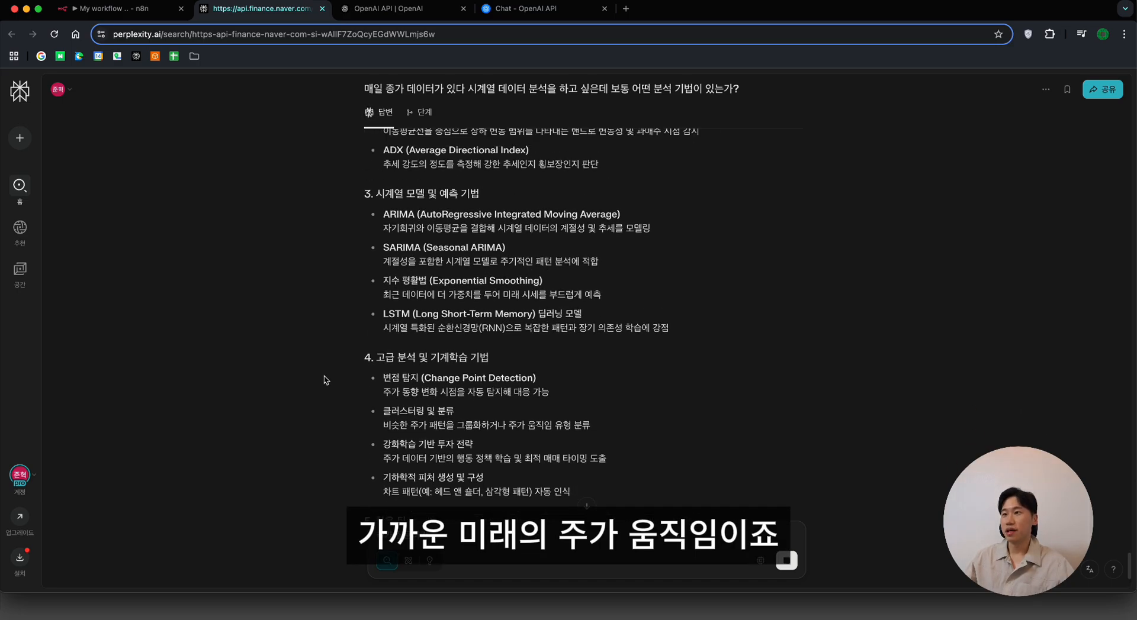
drag(363, 194, 612, 478)
Step: Write the follow-up prompt "3번 4번을 AI agent 로 분석하고 싶다 데이터는 아래와 같이 제공한다 위 기법을 사용하도록 user, system 메시지를 만들어줘"
click(632, 575)
text(3)
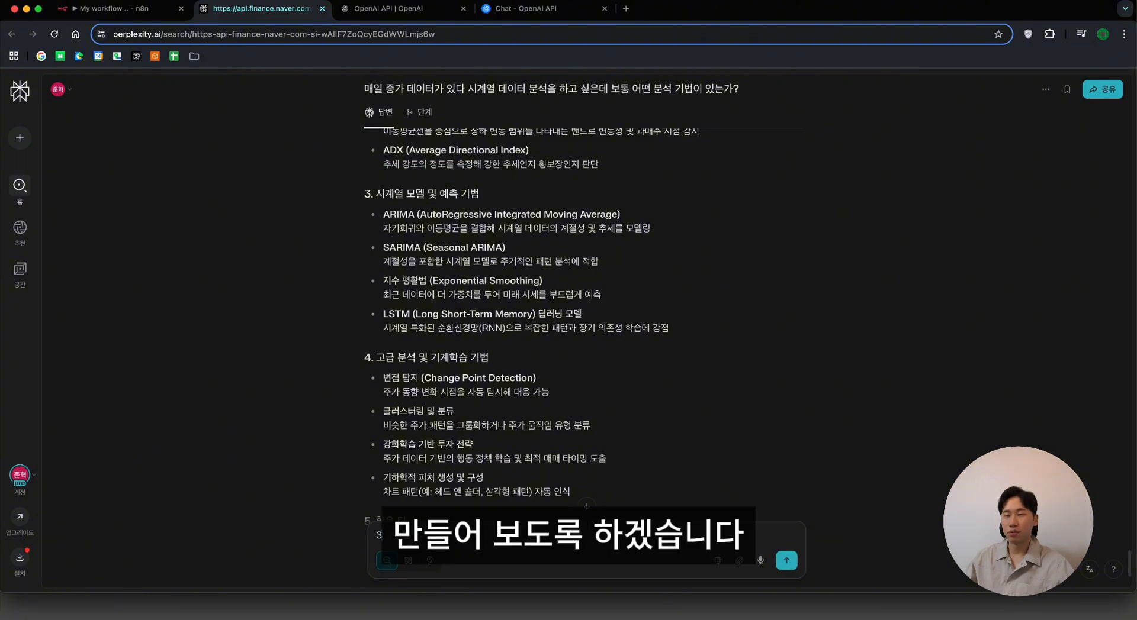
text(번 4번을 AI ag)
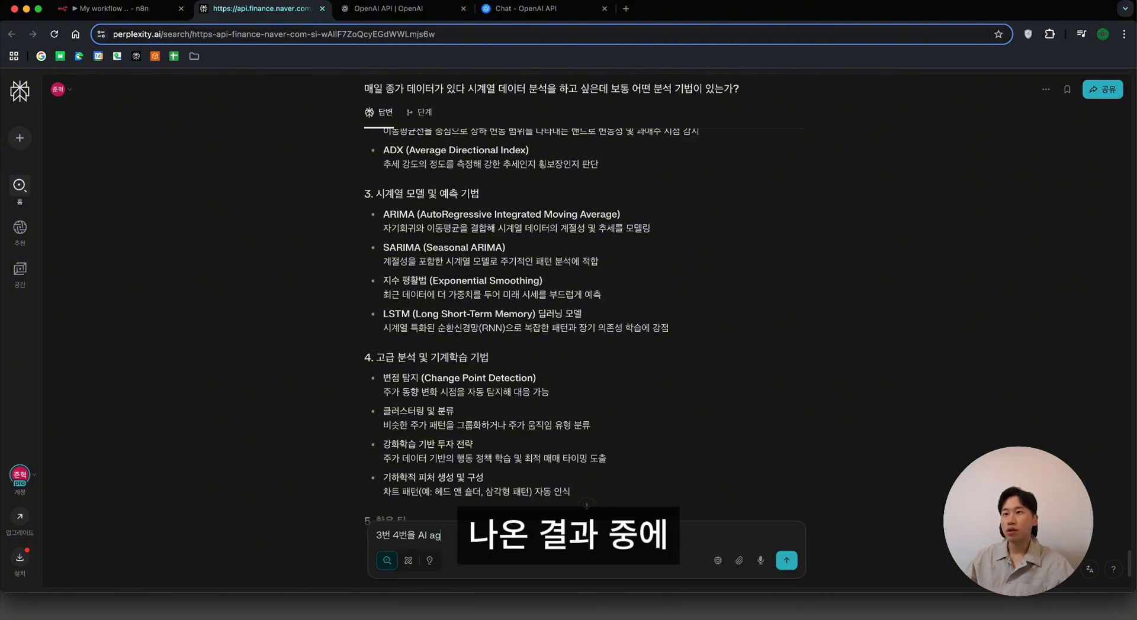
text(ent 로. ㅜㄴㅅ)
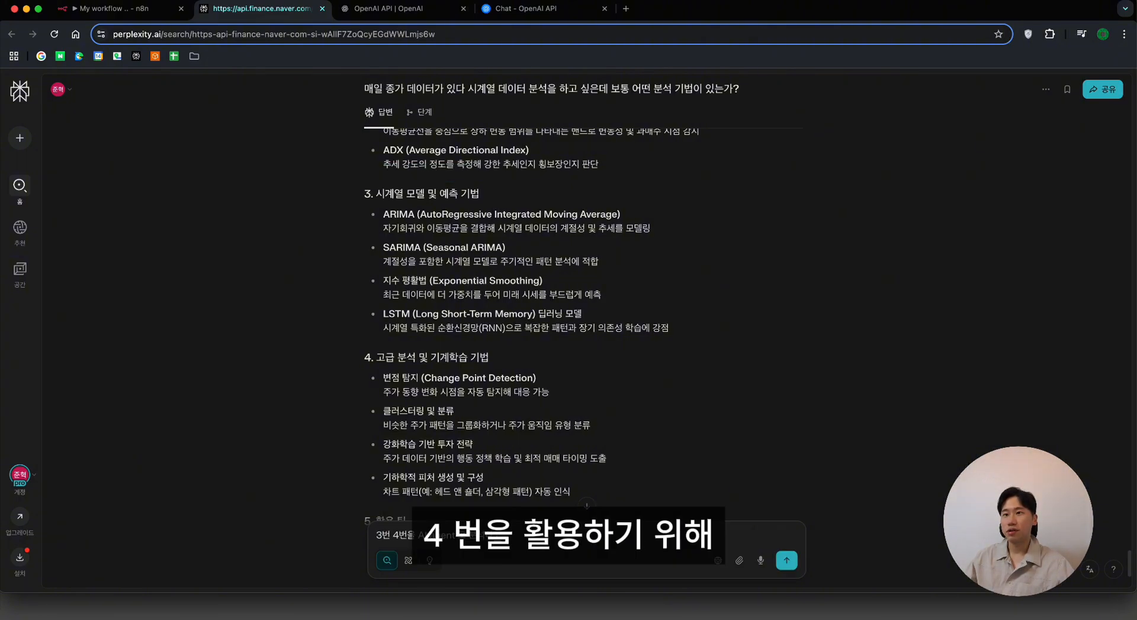
key(shift+Return)
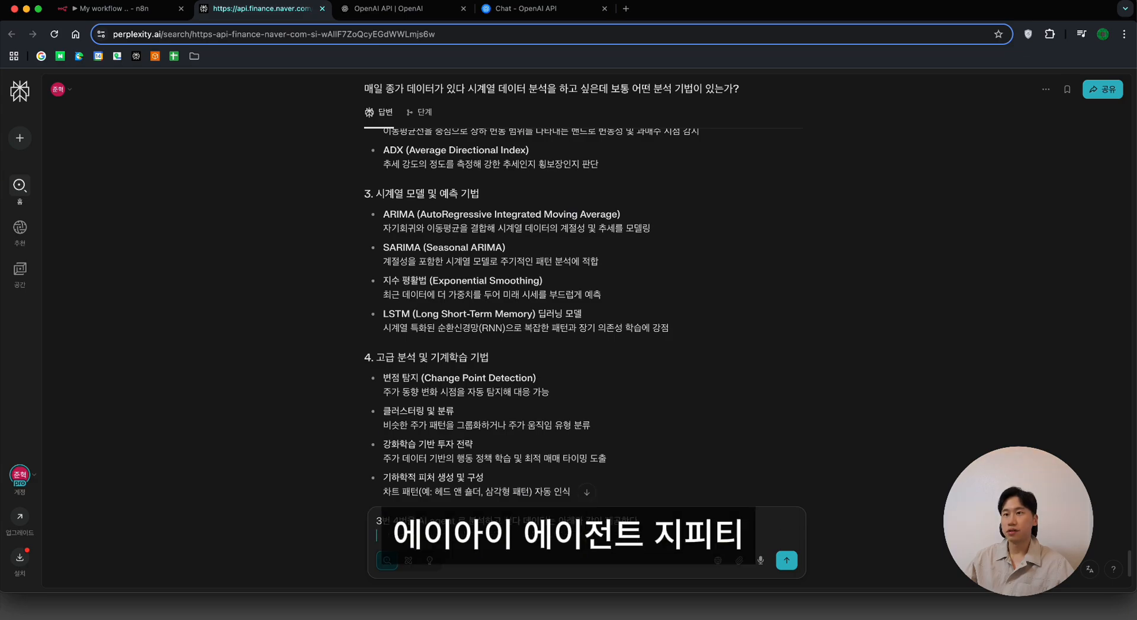
text(위 기법을 사용하도록)
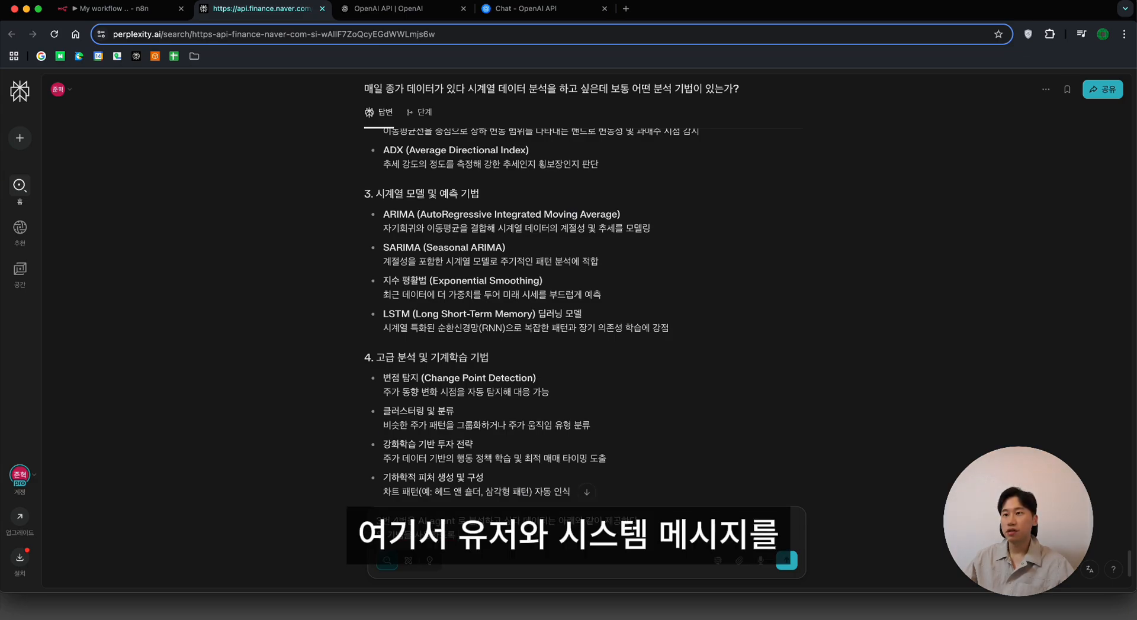
text( user, sys)
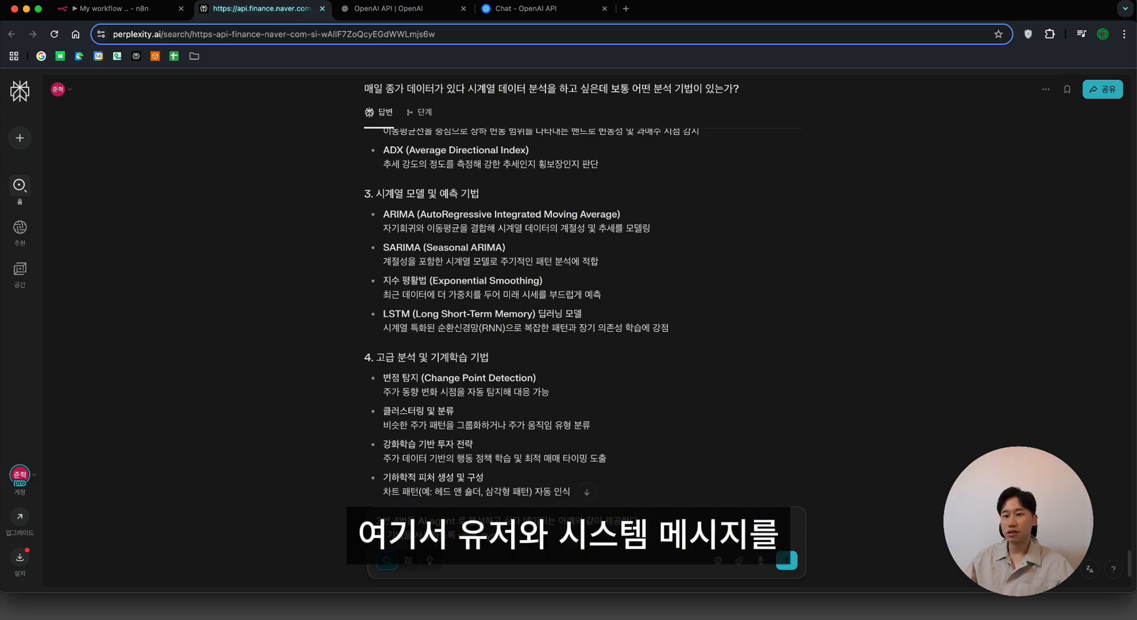
text(tem 메시지를 만)
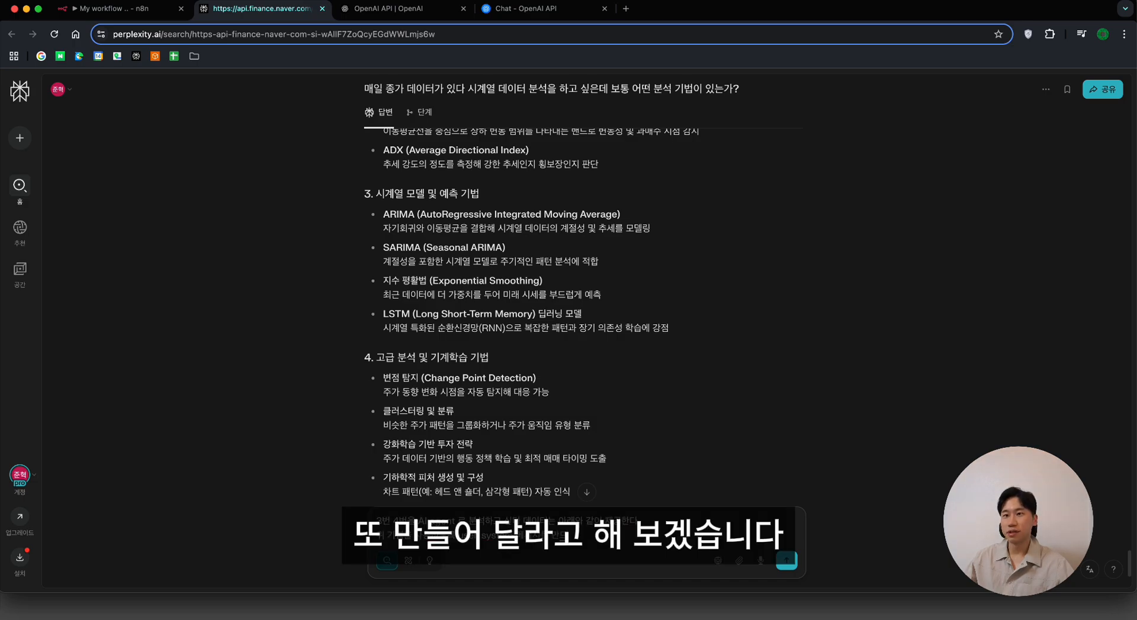
text(들어줘)
key(shift+Return)
key(shift+Return)
Step: Copy the JSON output of the HTTP Request - 종가 데이터 수집 node in n8n, append it to the Perplexity prompt and submit it
click(113, 8)
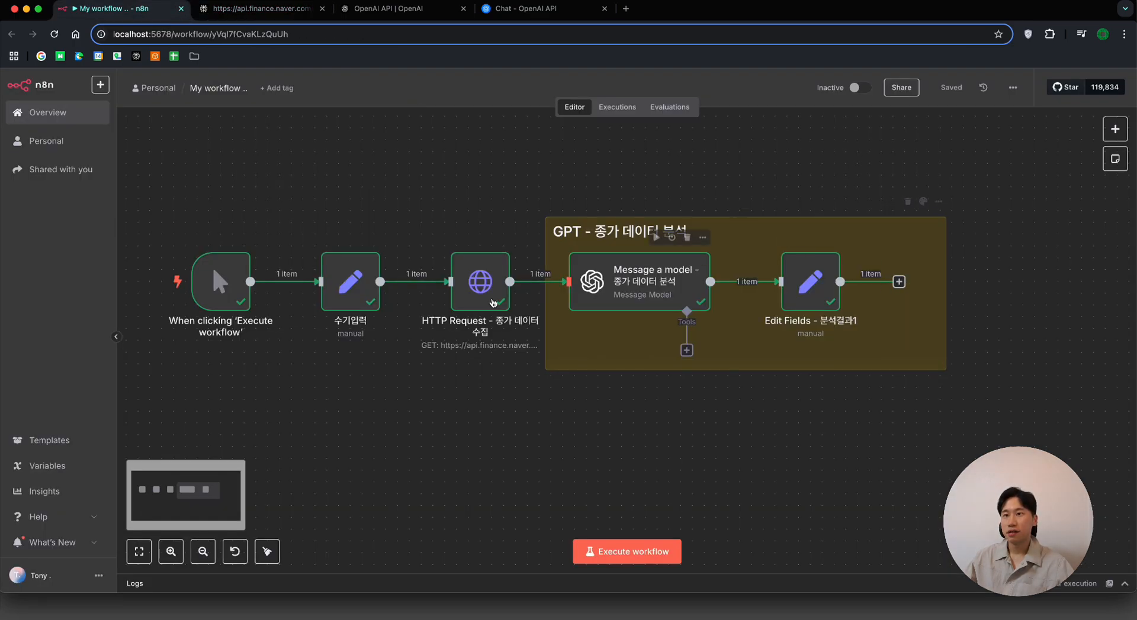
double_click(493, 292)
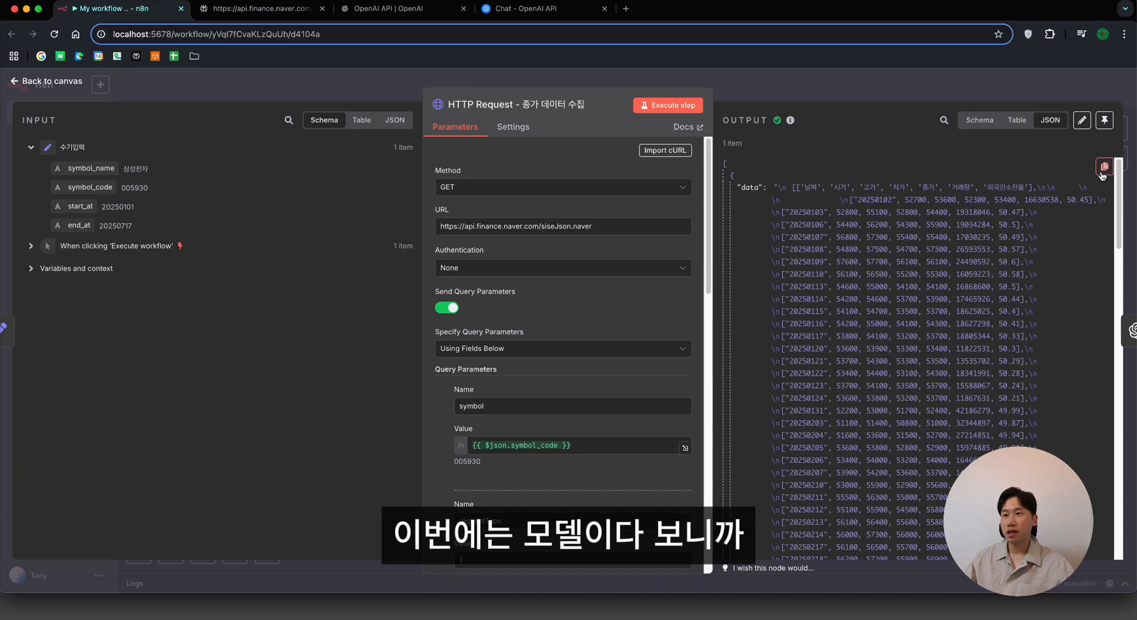
click(1103, 170)
click(404, 8)
click(260, 8)
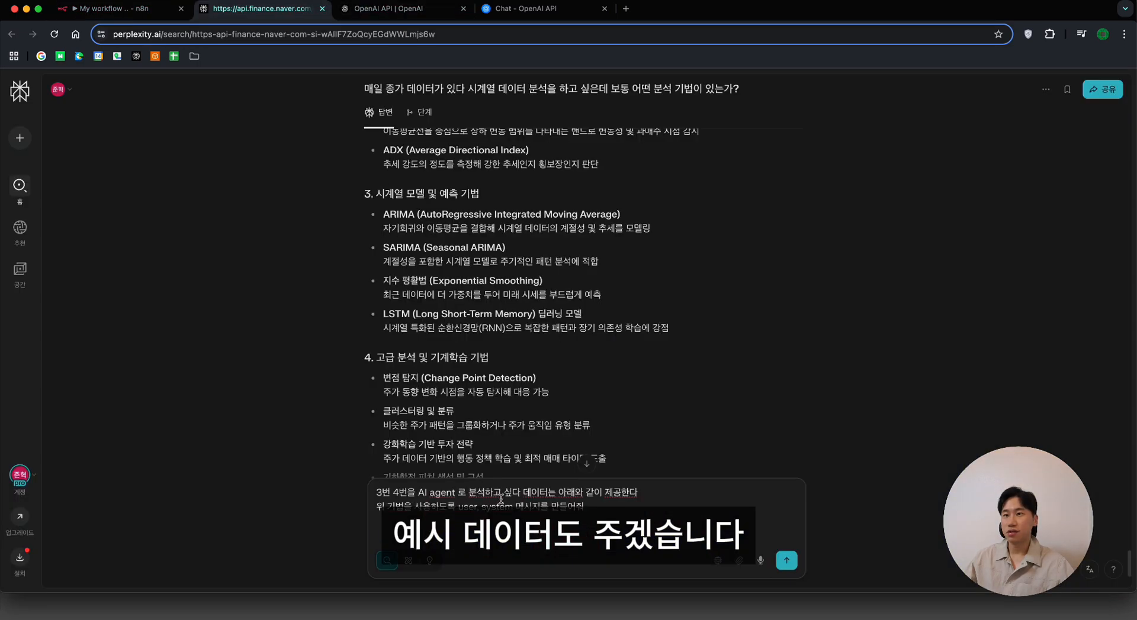
key(super+v)
key(Return)
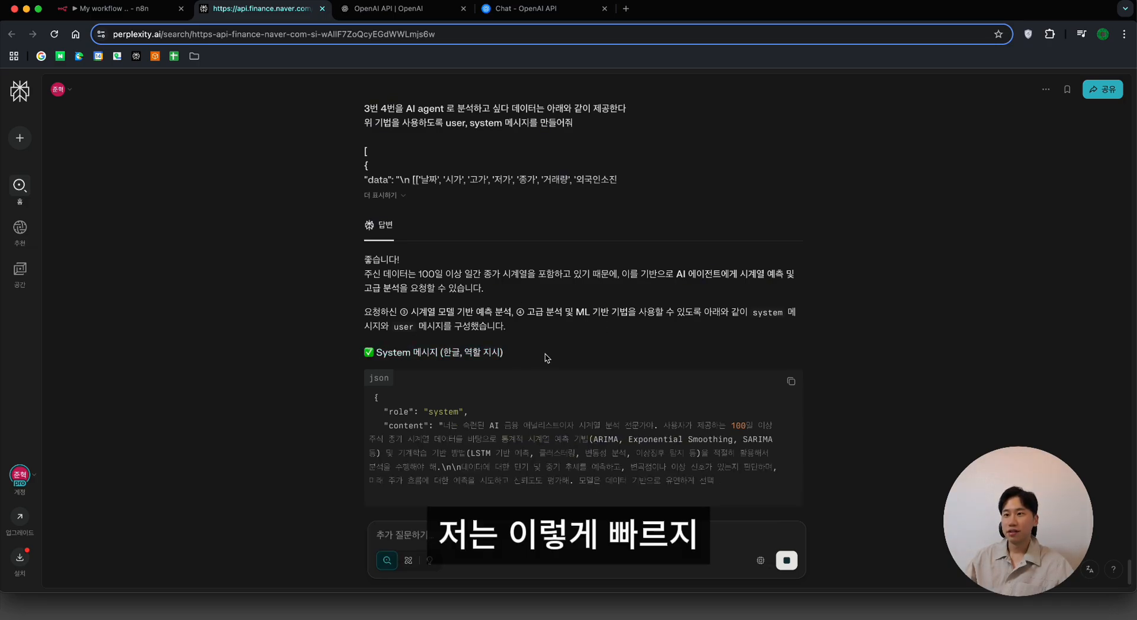
drag(442, 379, 721, 452)
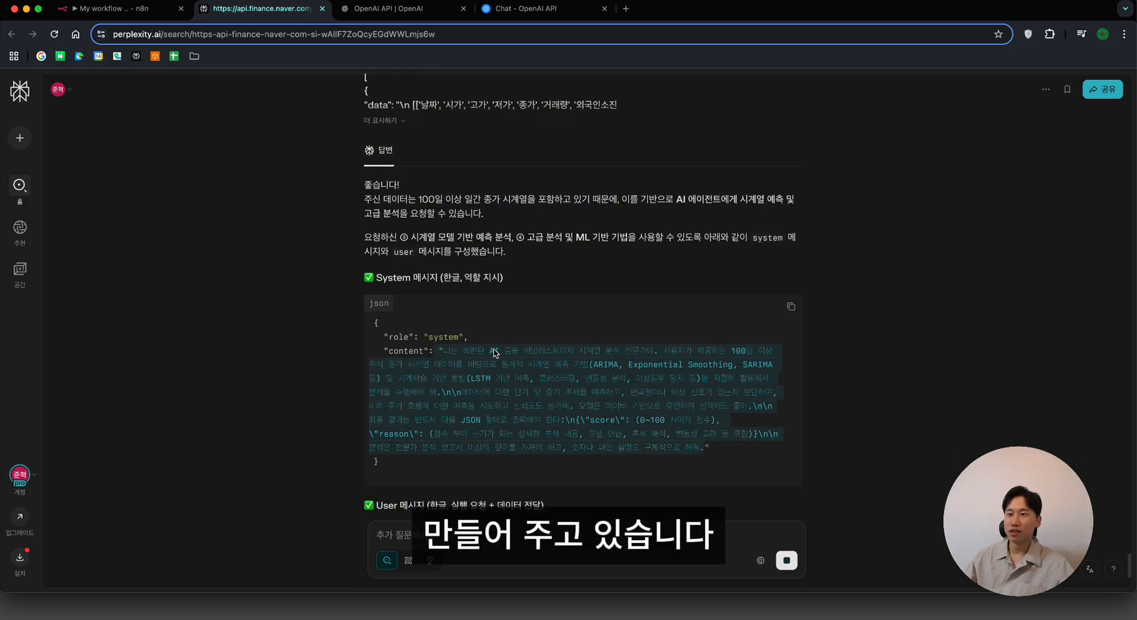
click(537, 375)
scroll(537, 375, down, 3)
Step: Back in the n8n workflow, search the nodes for "gpt" and add a new OpenAI Message a model node
click(107, 11)
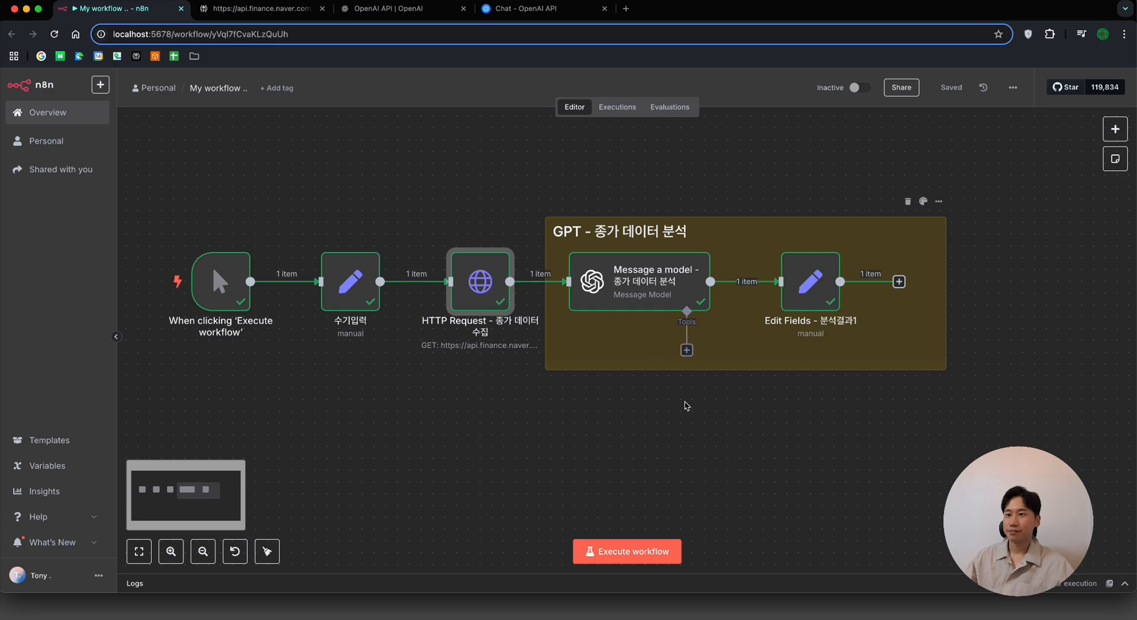
click(633, 416)
click(1113, 135)
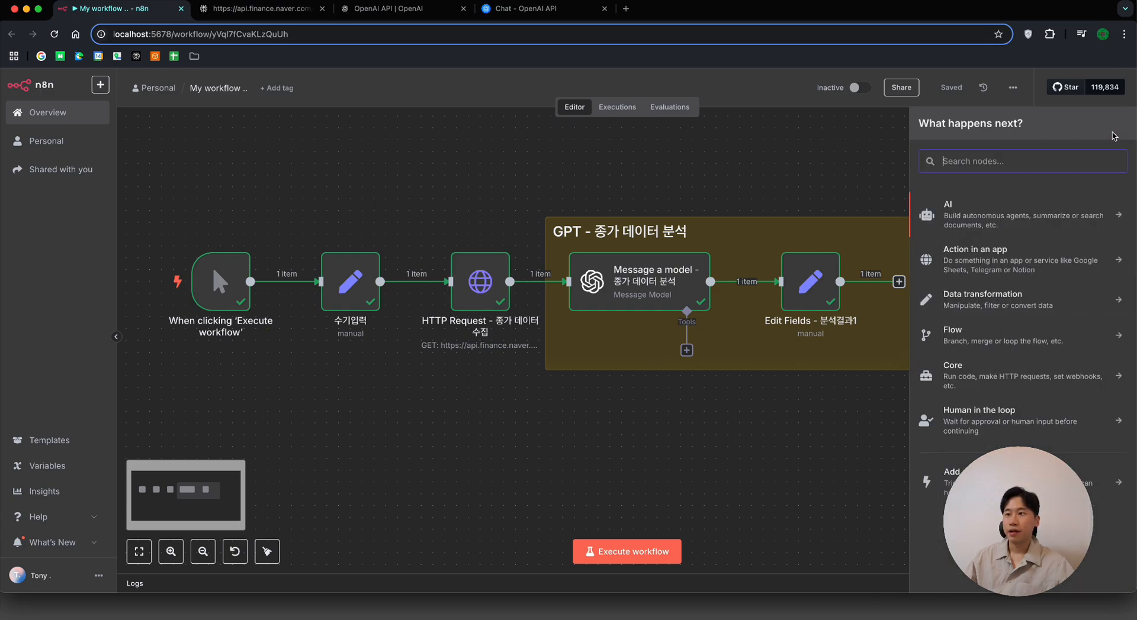
text(해)
key(BackSpace)
key(BackSpace)
text(해)
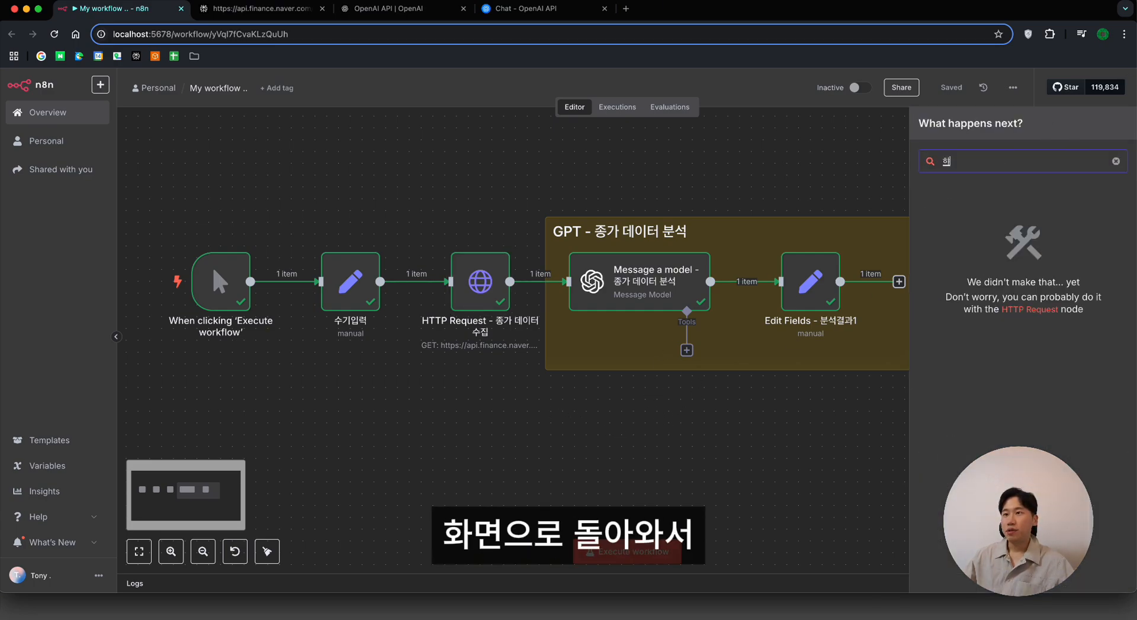
key(BackSpace)
text(gpt)
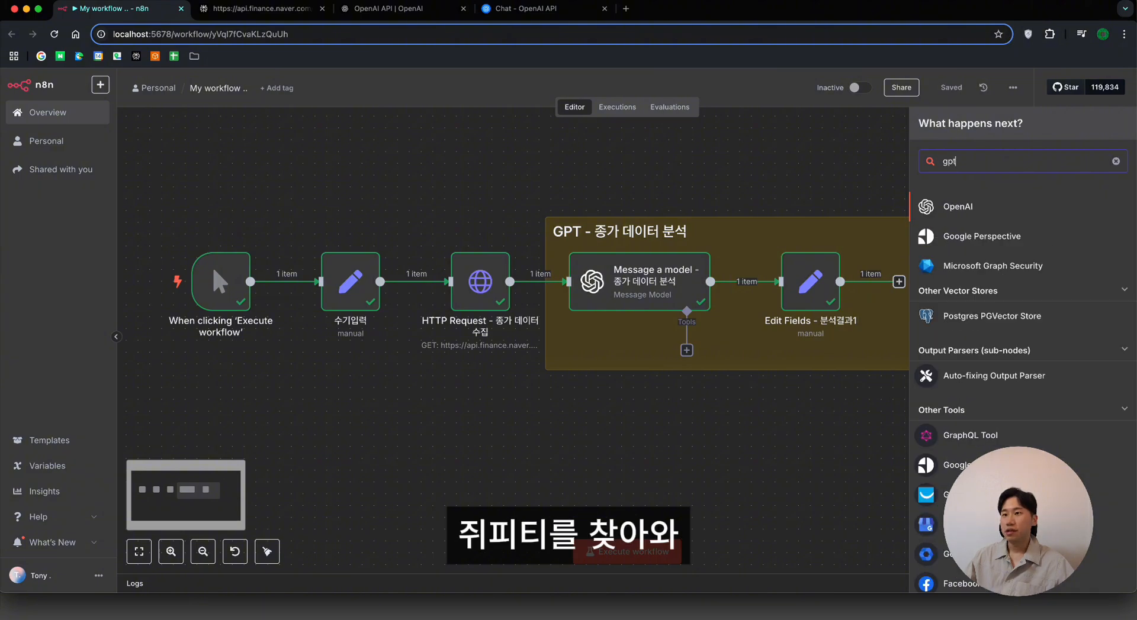
click(1016, 206)
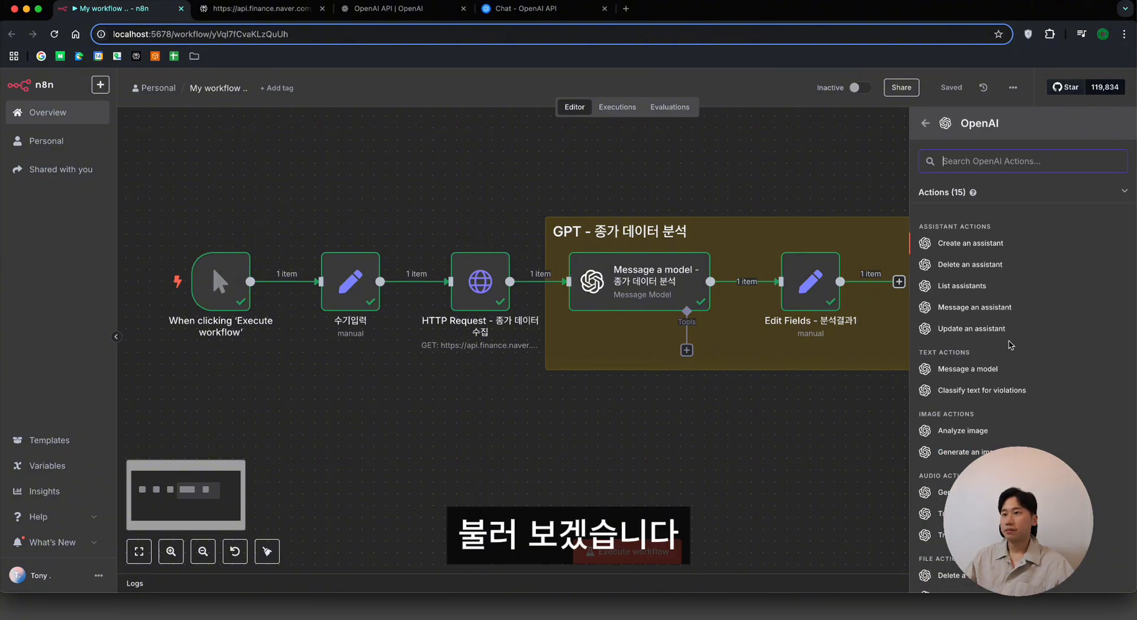
click(1002, 375)
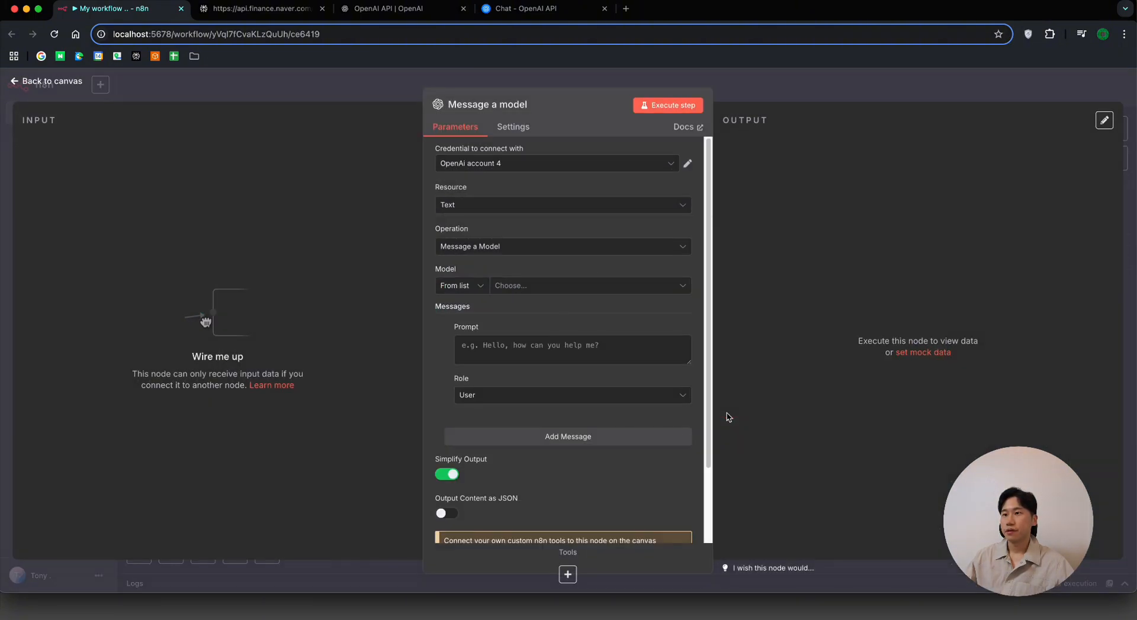
Step: Add a second message with the System role to the new node and choose GPT-4.1-MINI as its model
scroll(524, 264, down, 1)
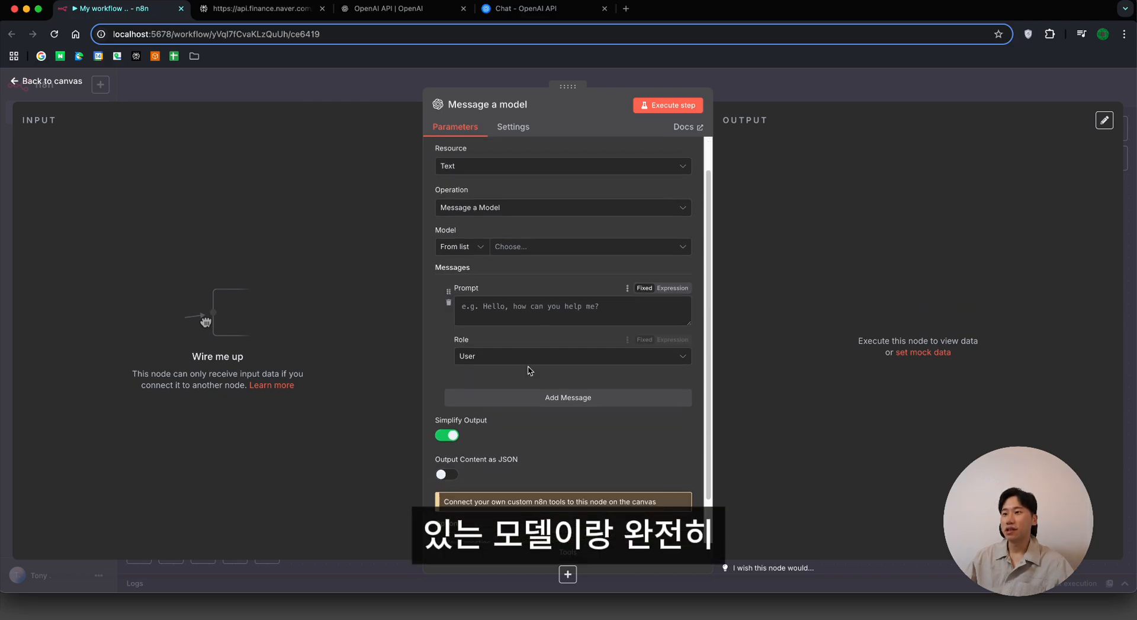
click(527, 398)
scroll(528, 399, down, 1)
click(533, 429)
click(509, 524)
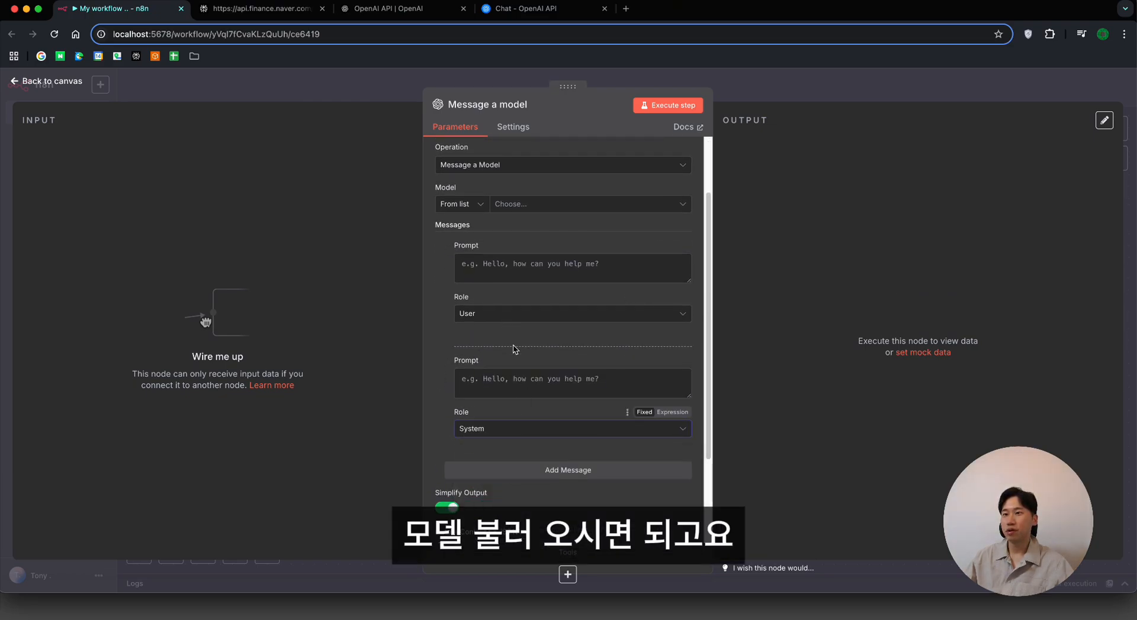
click(539, 206)
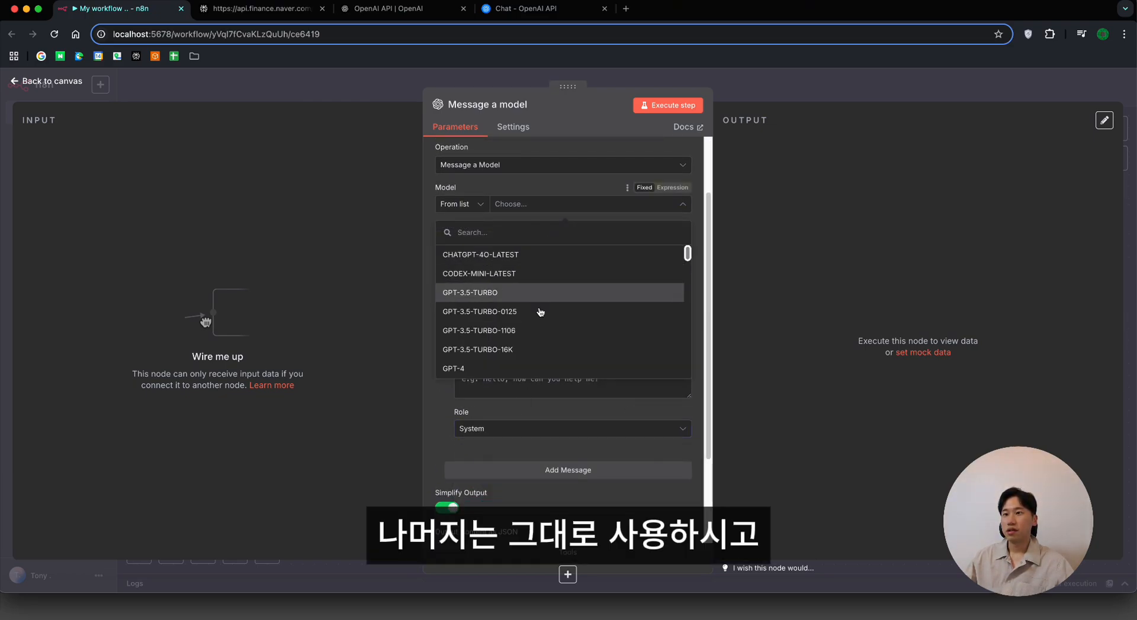
scroll(537, 332, down, 5)
click(536, 333)
Step: Copy the system message's content text from the Perplexity answer and paste it into the System message's prompt in n8n
click(261, 8)
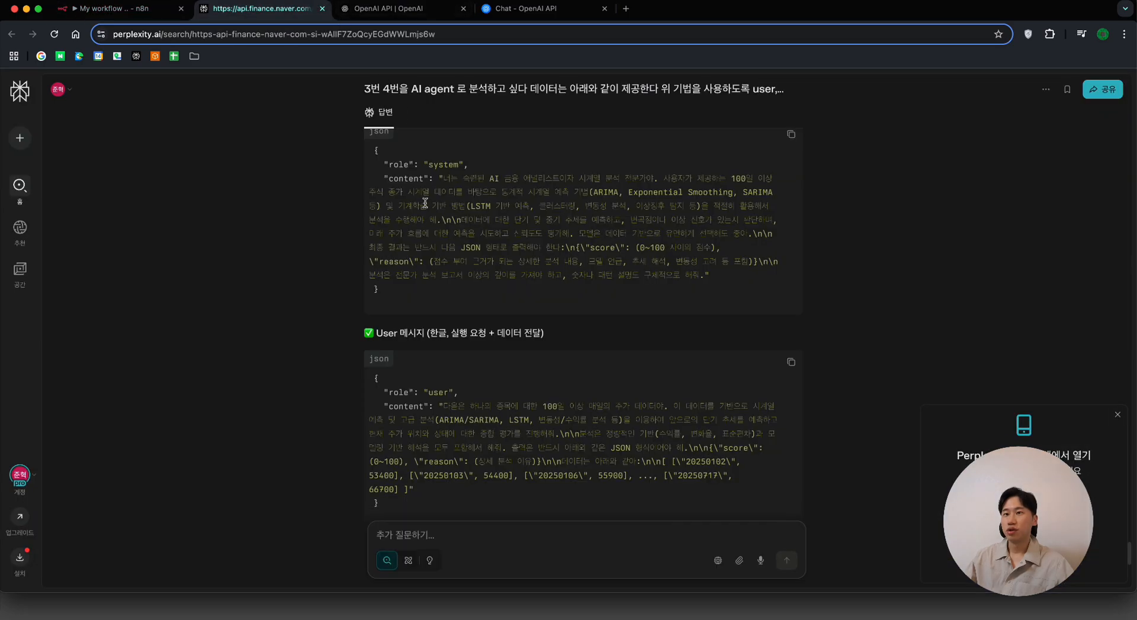
drag(444, 178, 703, 273)
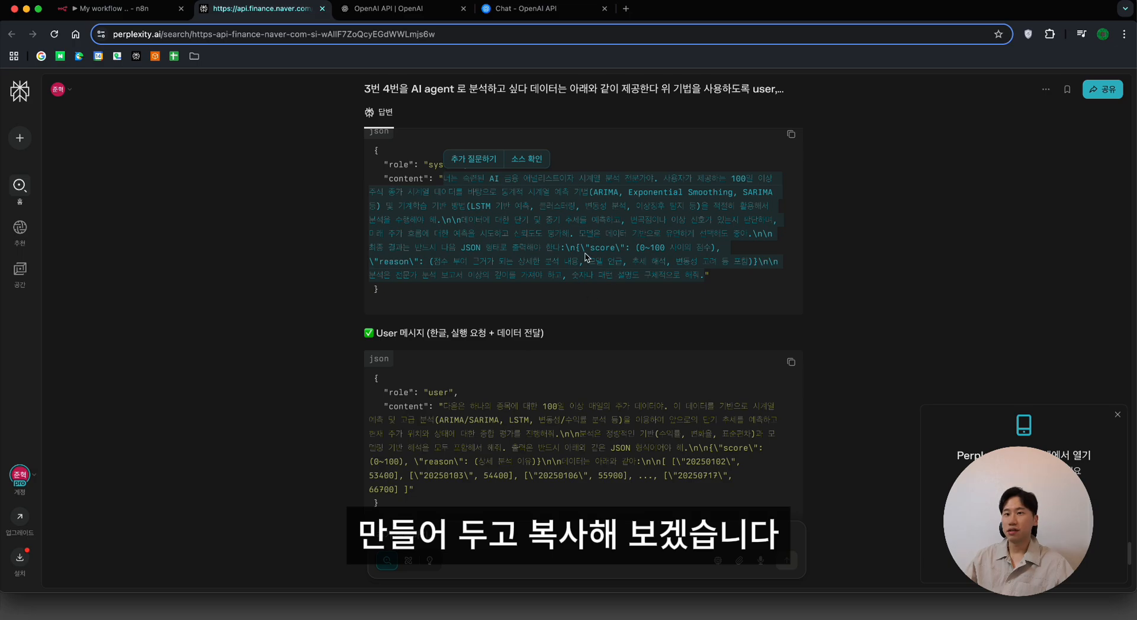
key(super+1)
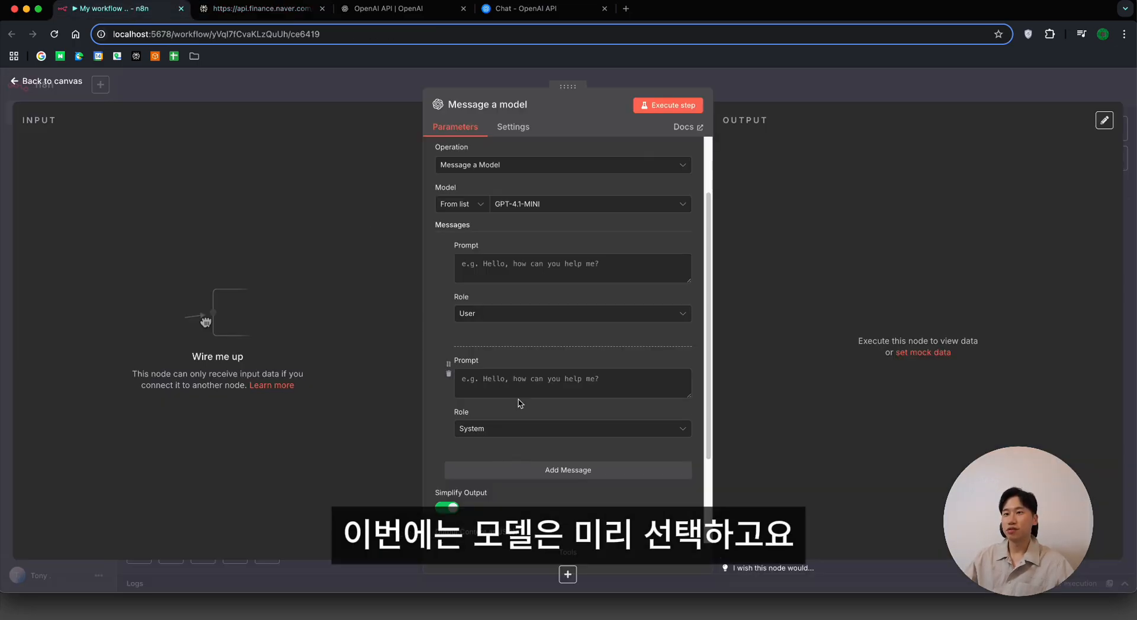
click(520, 383)
key(super+v)
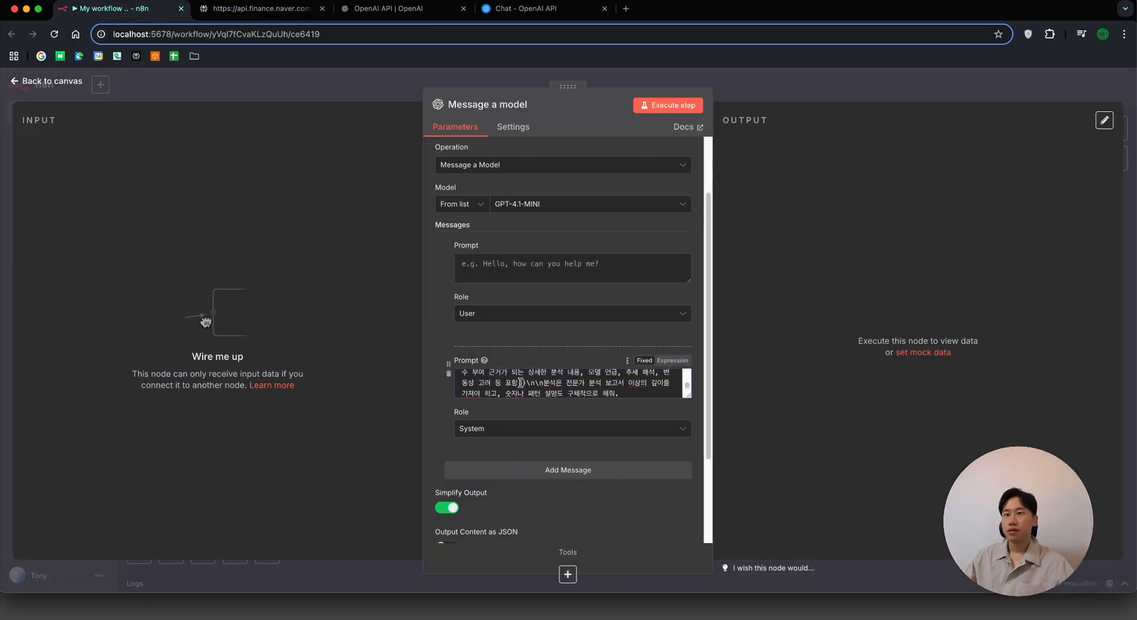
Step: Switch the System prompt to an expression and review its full text and output format in the expanded editor
click(673, 361)
click(684, 435)
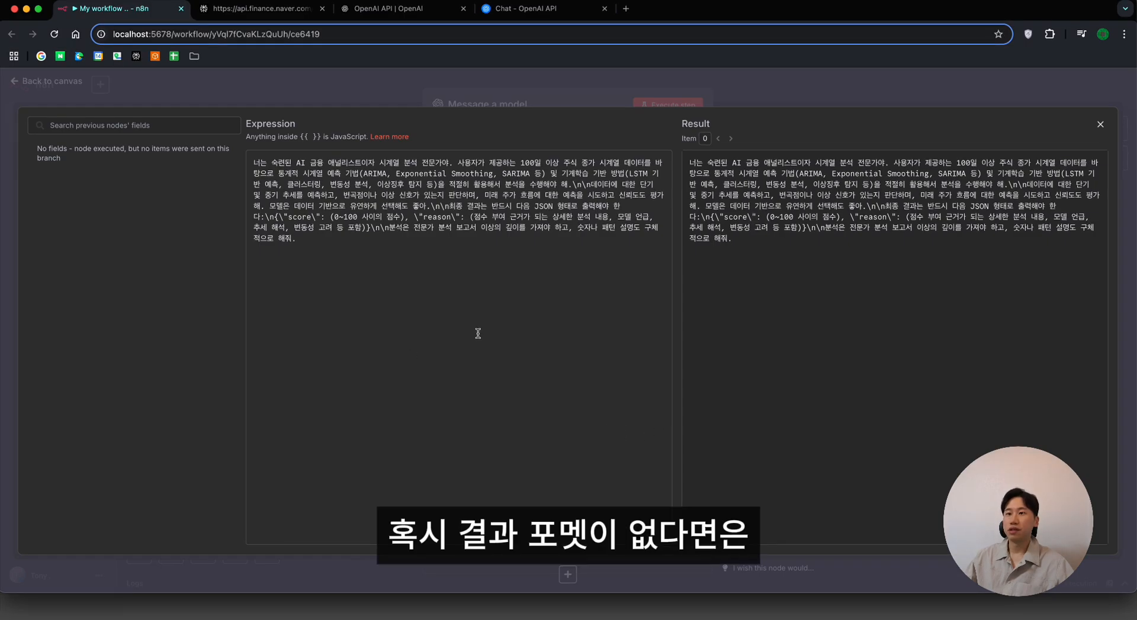
key(Escape)
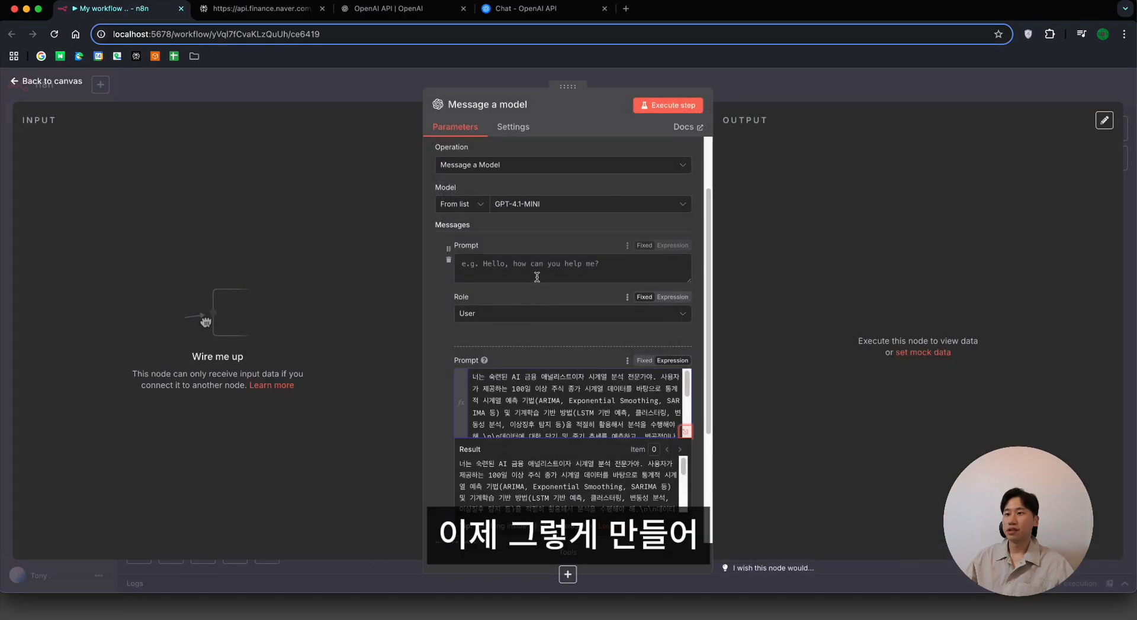
Step: Copy the user message content up to "데이터는 아래와 같아:" from the Perplexity answer into the User prompt of the Message a model node in n8n
click(342, 12)
click(260, 8)
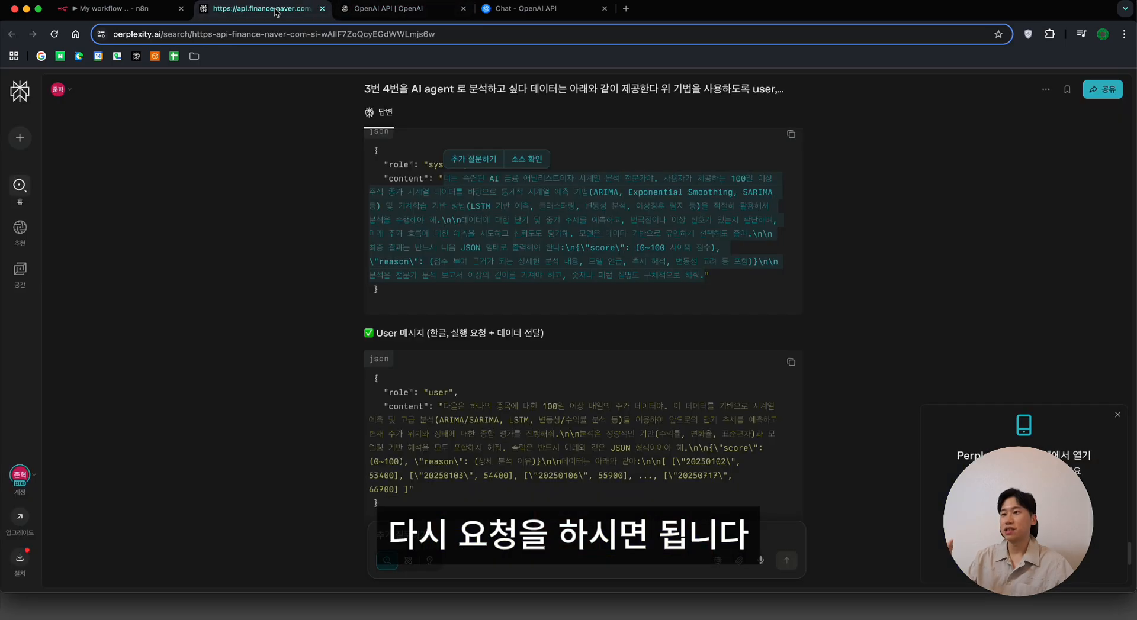
scroll(438, 391, down, 1)
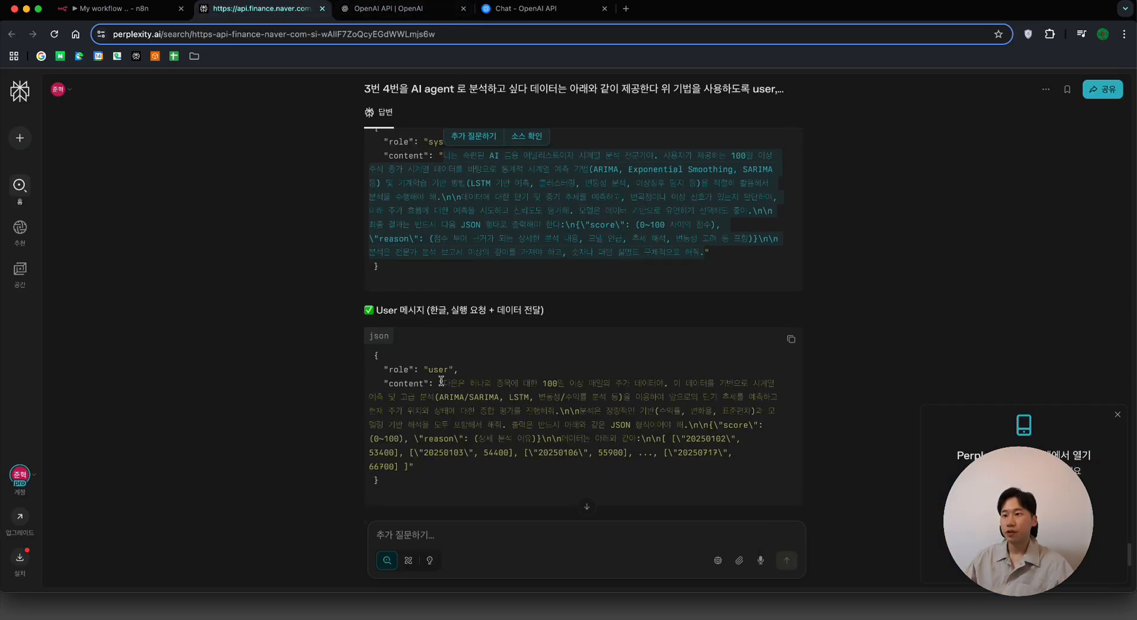
drag(441, 383, 638, 439)
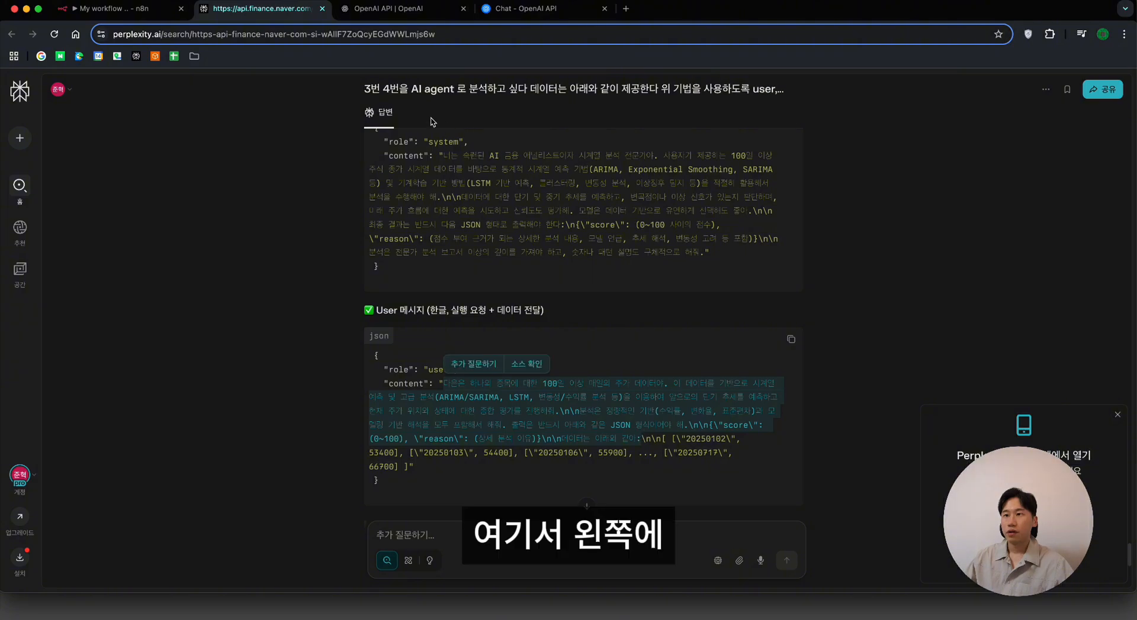
click(110, 8)
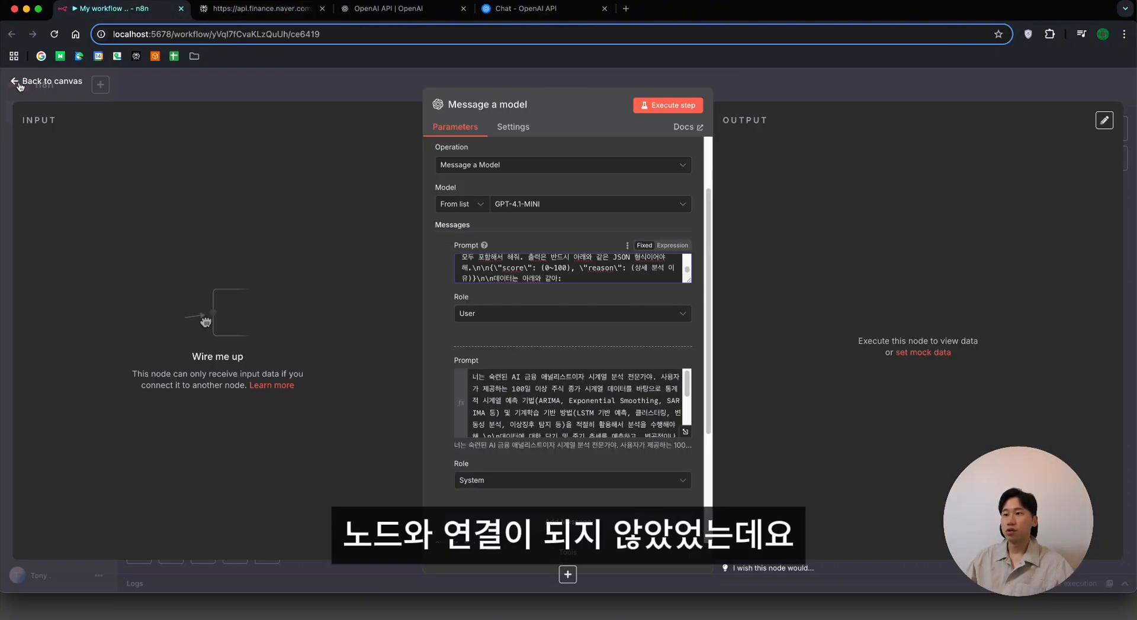
Step: Connect the HTTP Request - 종가 데이터 수집 node to the Message a model node and reopen the model node
key(Escape)
drag(510, 282, 603, 439)
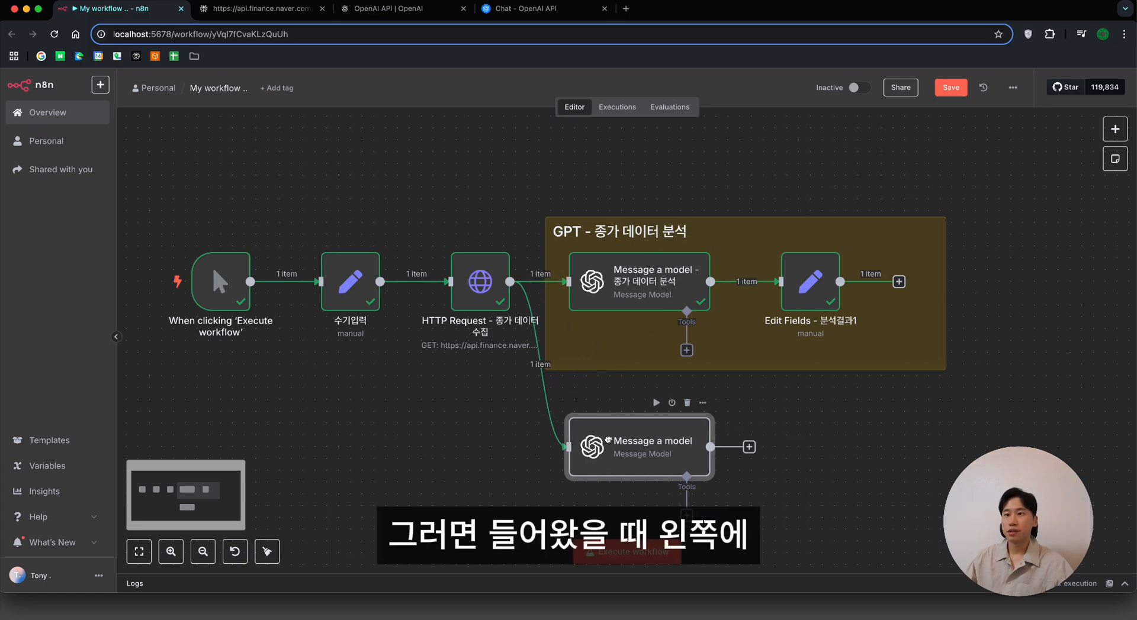
double_click(647, 441)
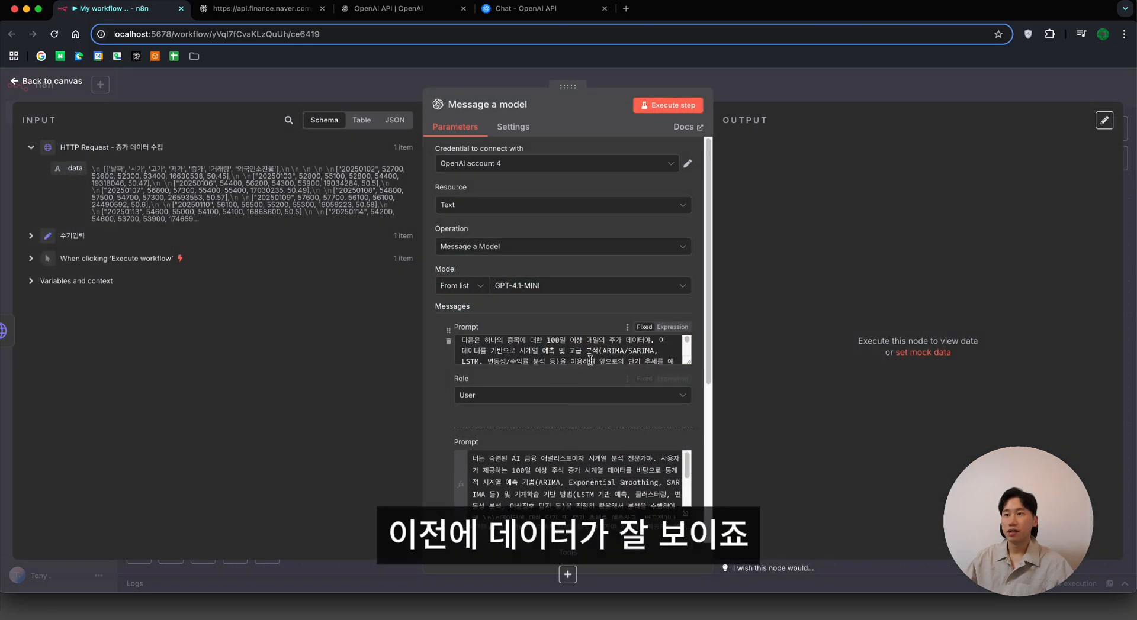
Step: Append the HTTP Request node's data field as {{ $json.data }} to the end of the User prompt and check the expression's result
scroll(649, 355, down, 1)
click(594, 334)
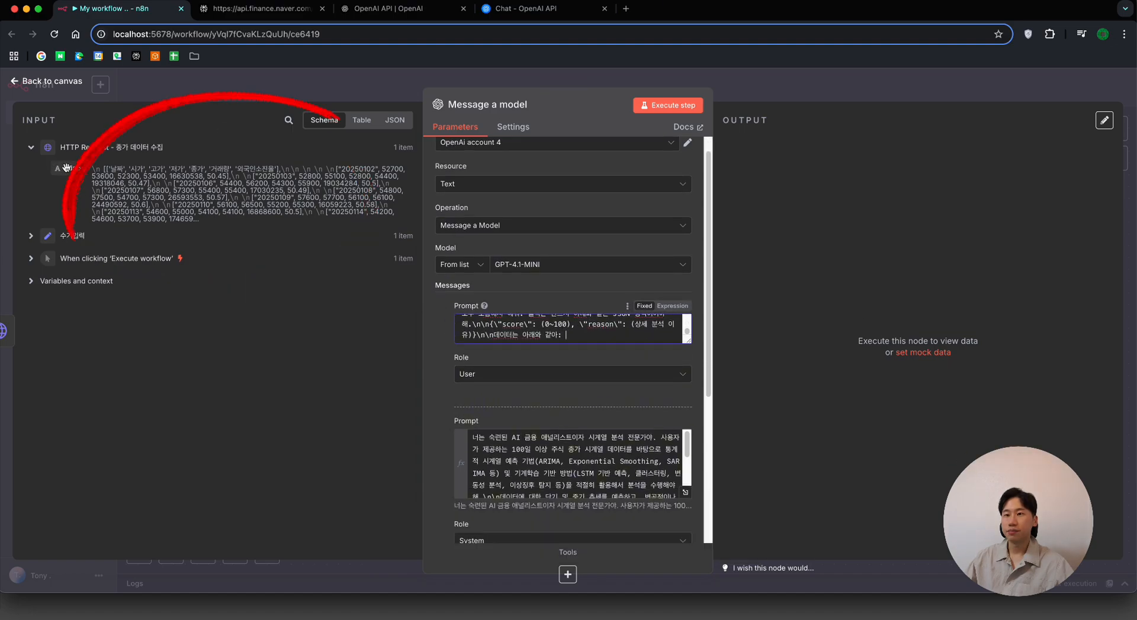
drag(70, 169, 566, 334)
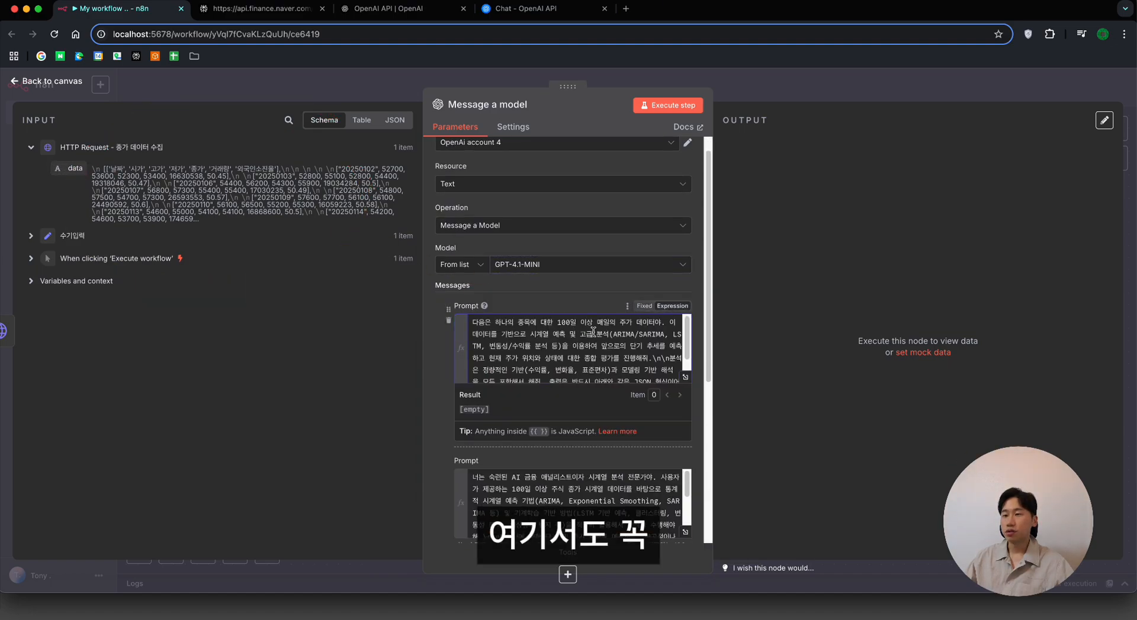
click(686, 377)
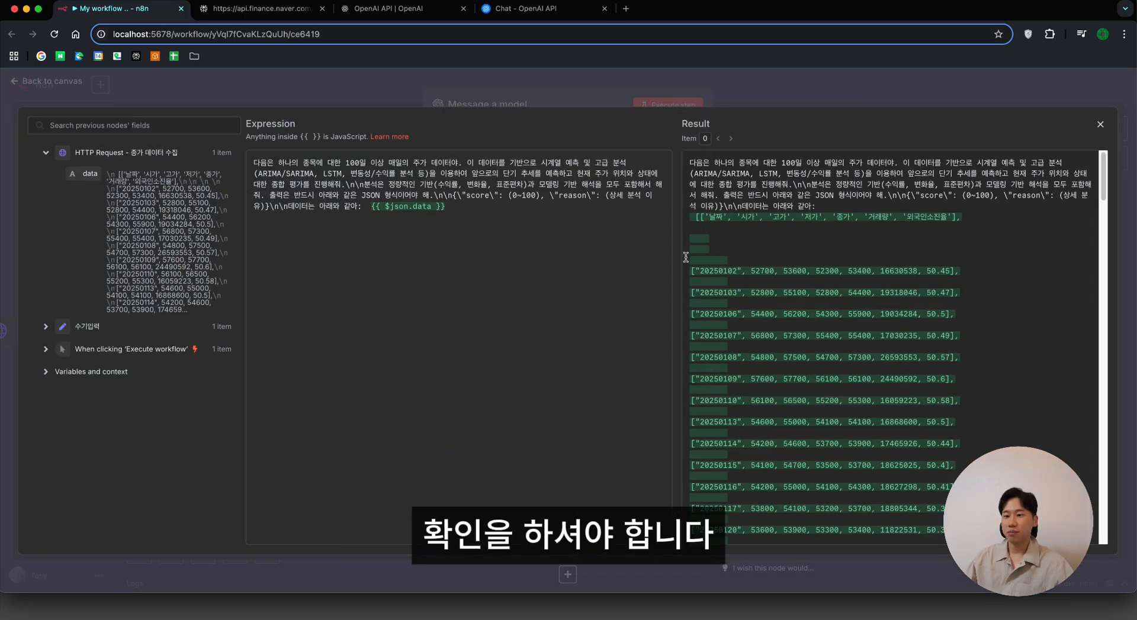
click(593, 244)
click(13, 89)
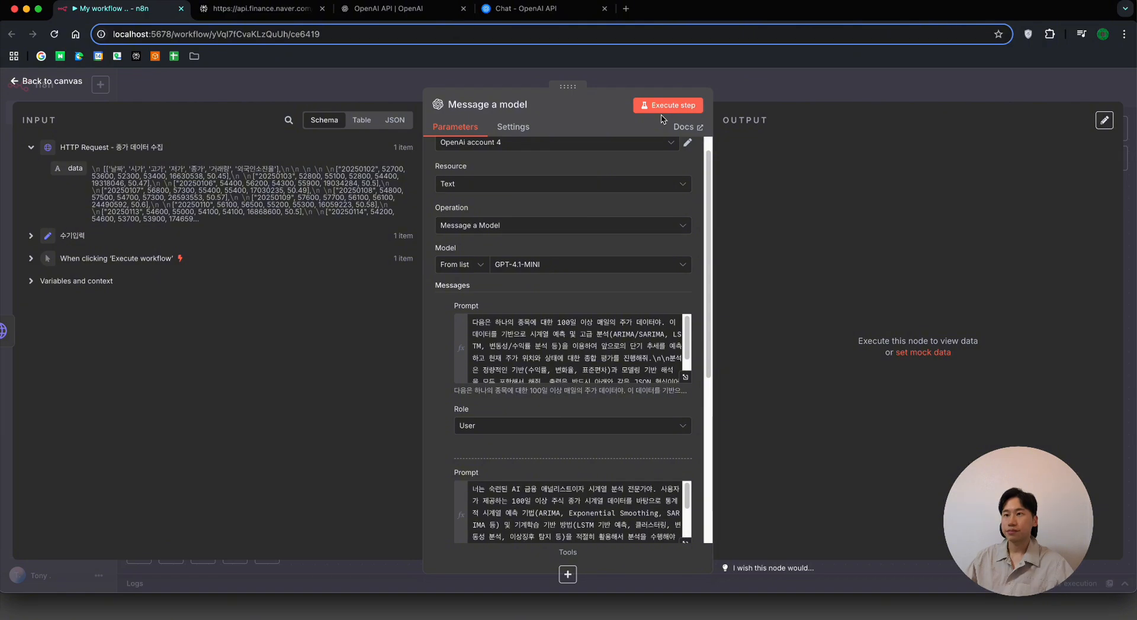
Step: Add the Output Randomness (Temperature) option set to 0.3, then execute the Message a model step
scroll(602, 373, down, 5)
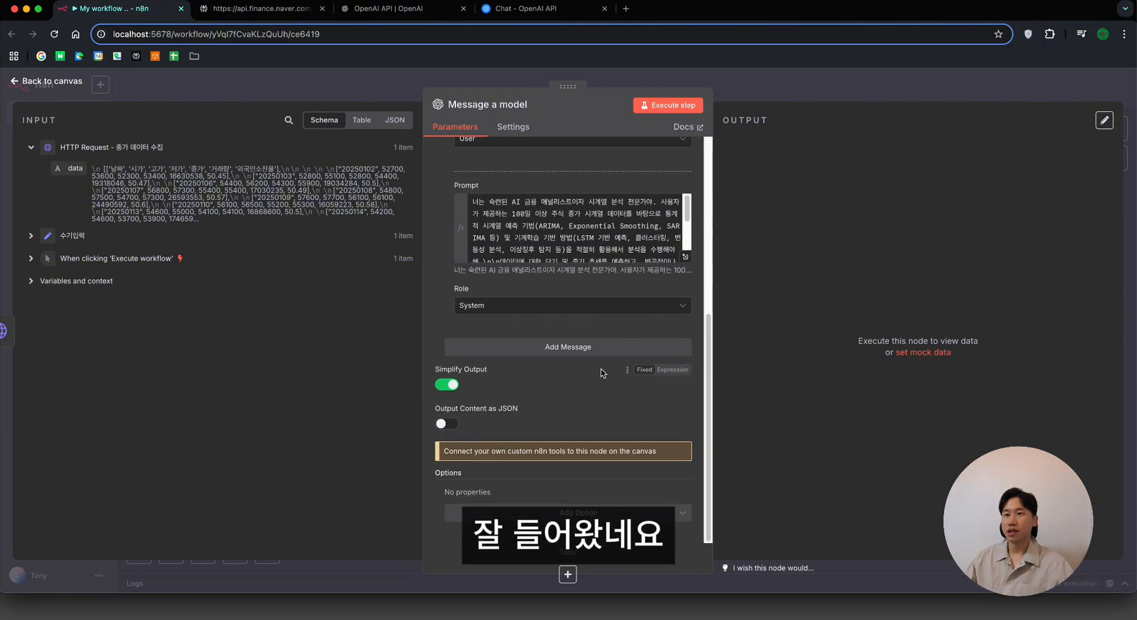
click(577, 513)
click(574, 444)
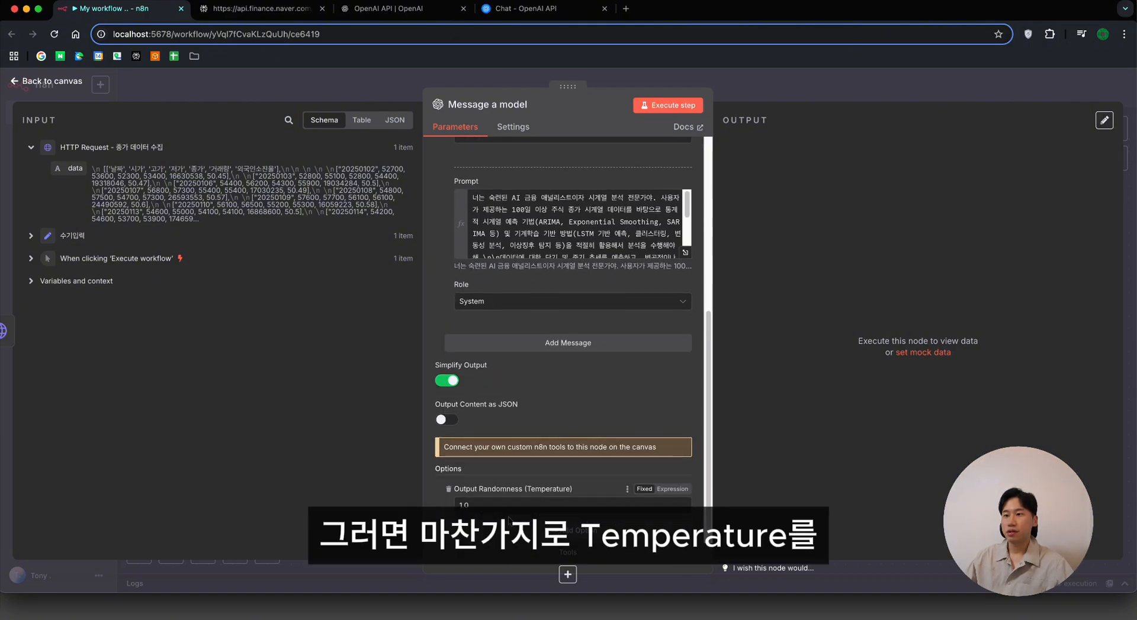
click(502, 494)
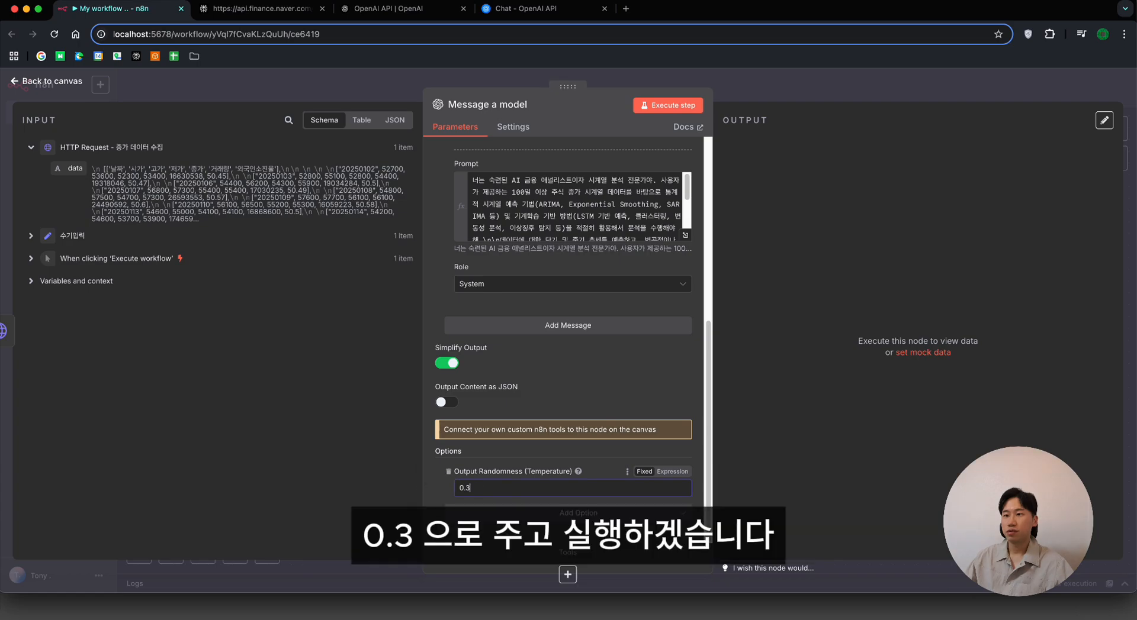
click(669, 106)
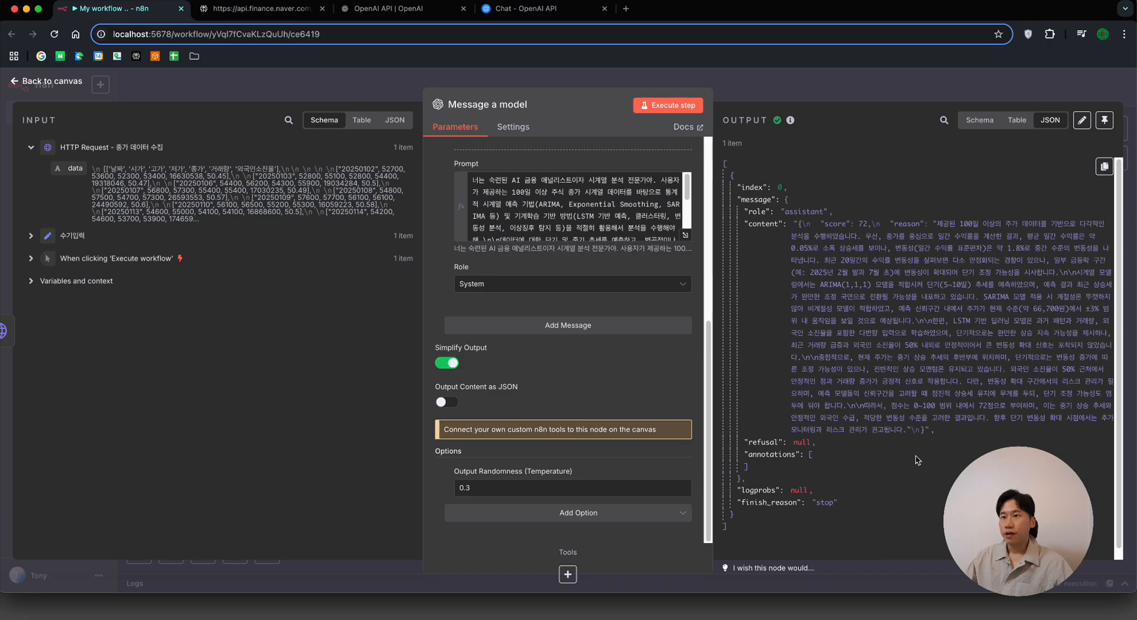
key(Escape)
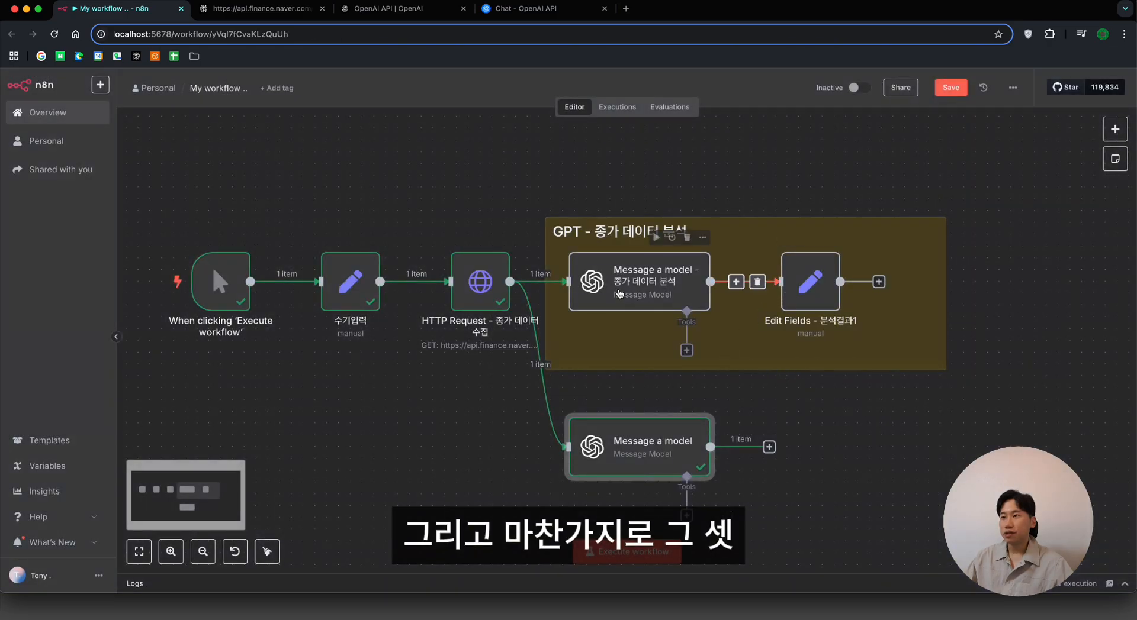
Step: Duplicate the Edit Fields - 분석결과1 node and attach the copy to the output of the lower Message a model node
double_click(806, 293)
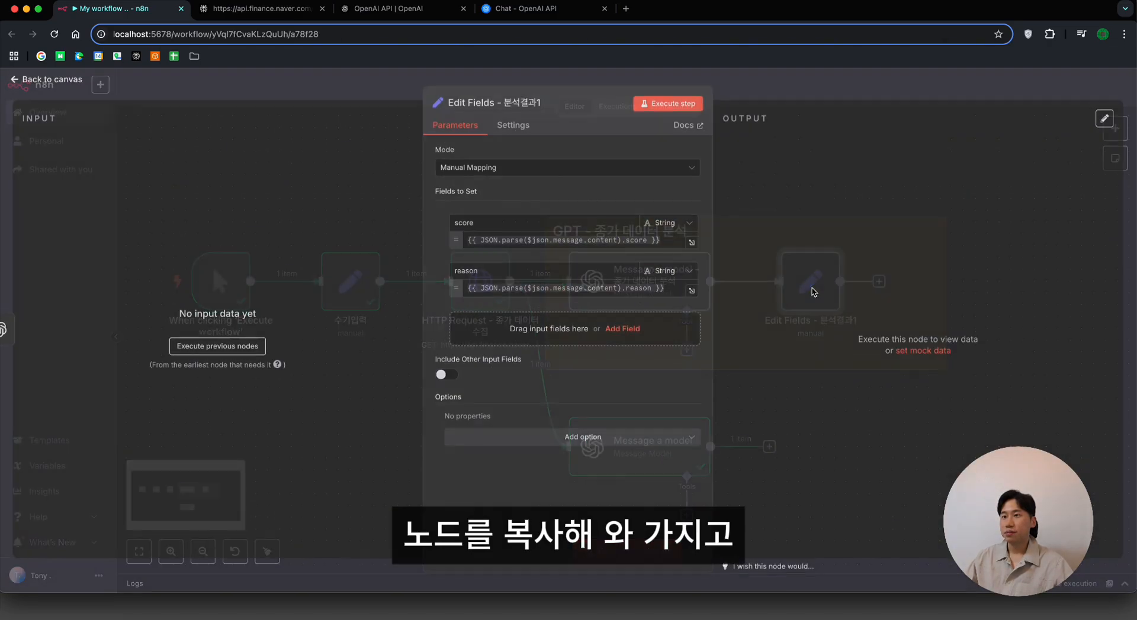
key(Escape)
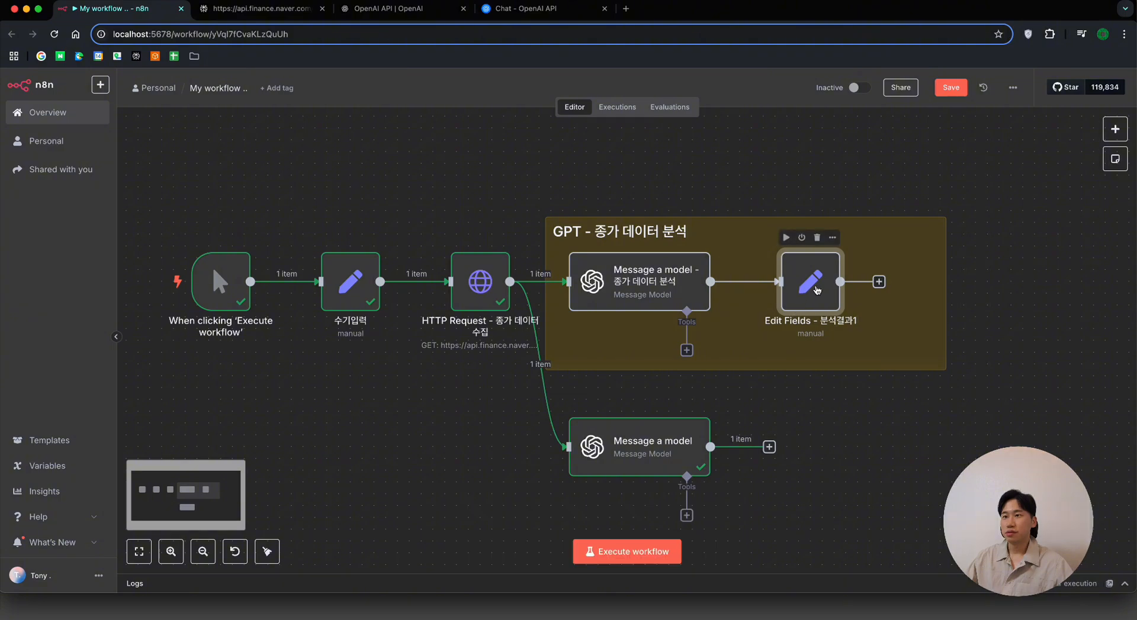
key(super+c)
click(813, 447)
key(super+v)
drag(835, 472, 800, 439)
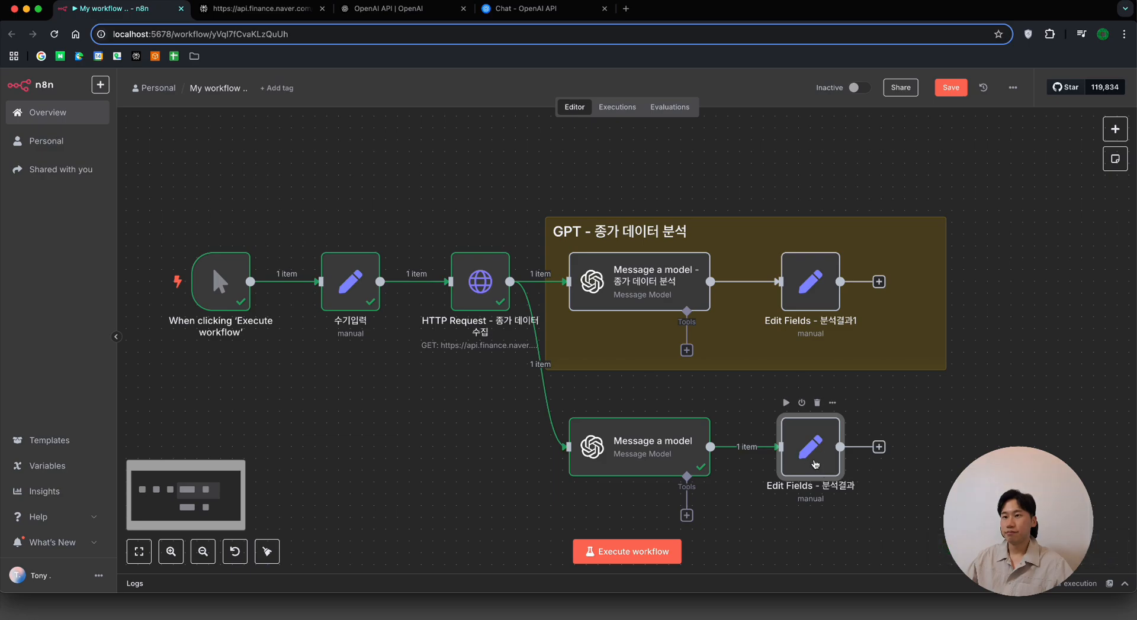
Step: Rename the copied node to Edit Fields - 분석결과2 and execute its step
double_click(816, 466)
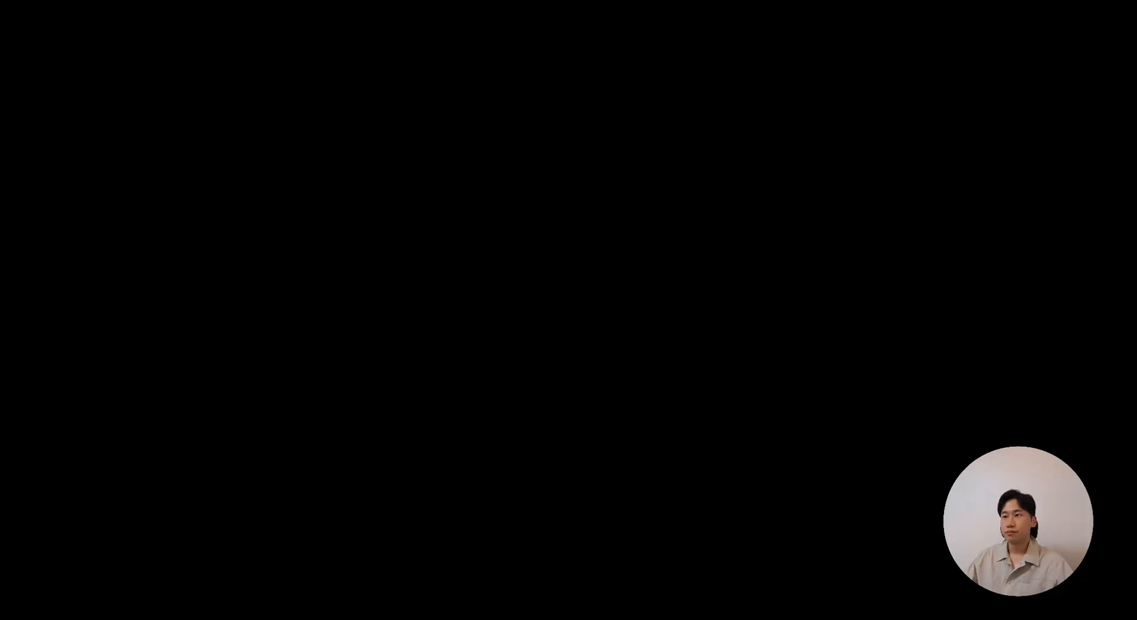
click(521, 106)
key(End)
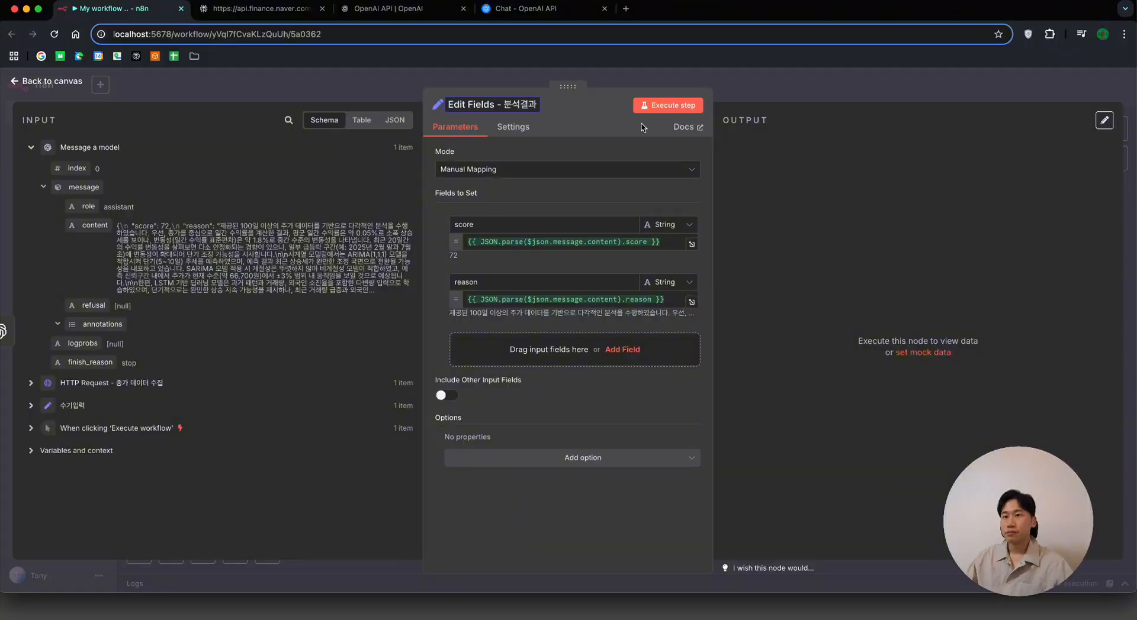
text(2)
key(Return)
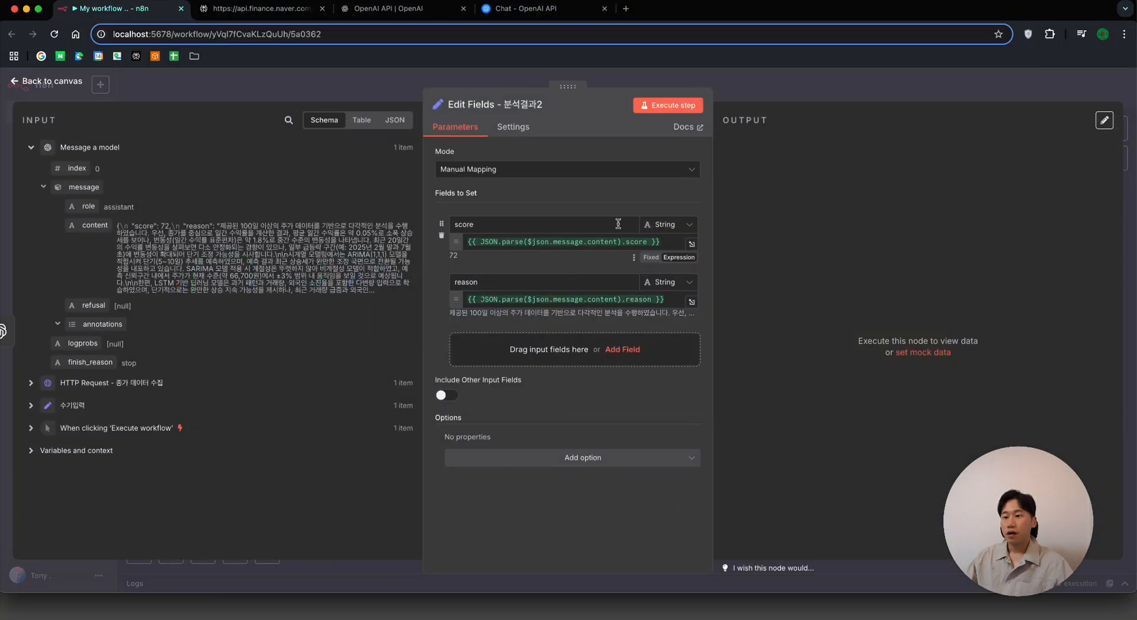
click(668, 105)
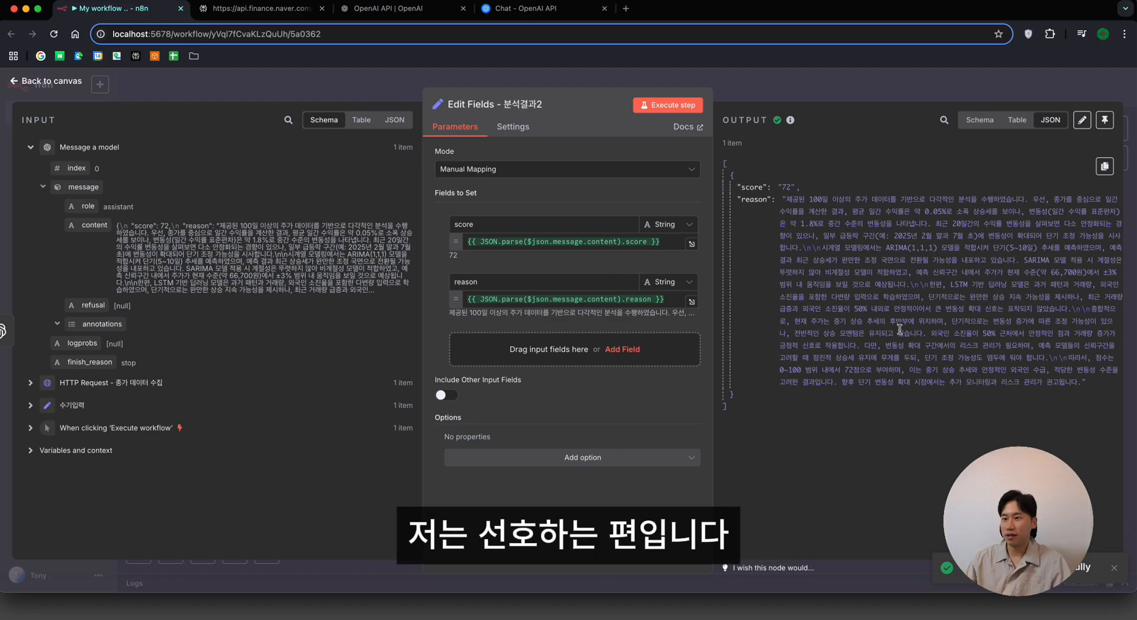
key(Escape)
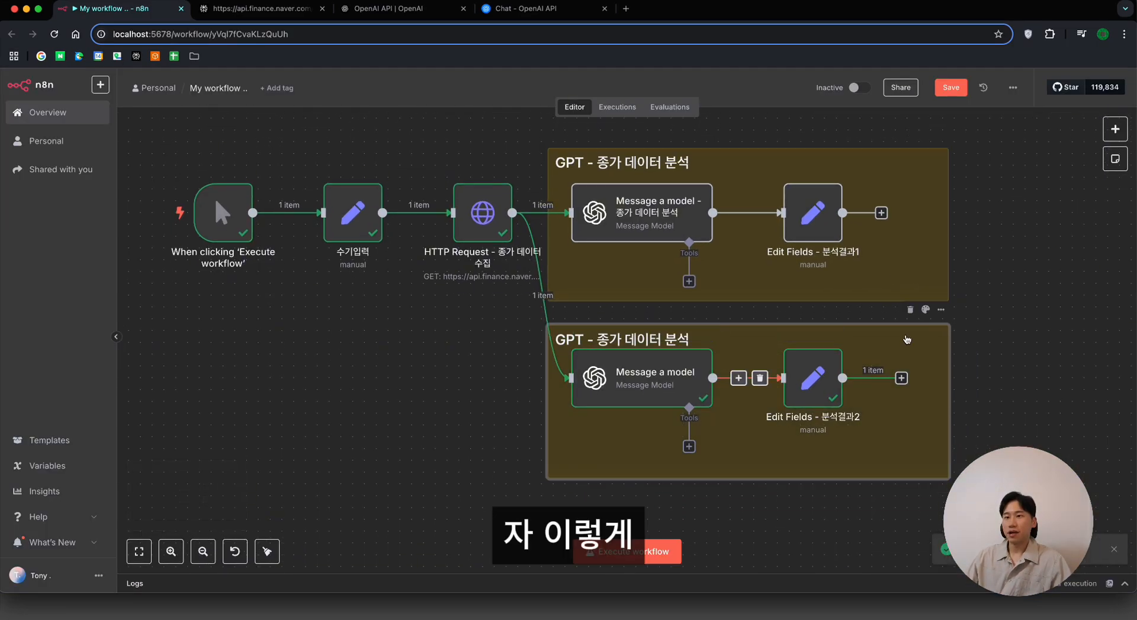
Step: Colour the sticky note behind the lower branch blue and change its title to "GPT - 시계열 모델 기반 분석"
click(925, 310)
click(942, 290)
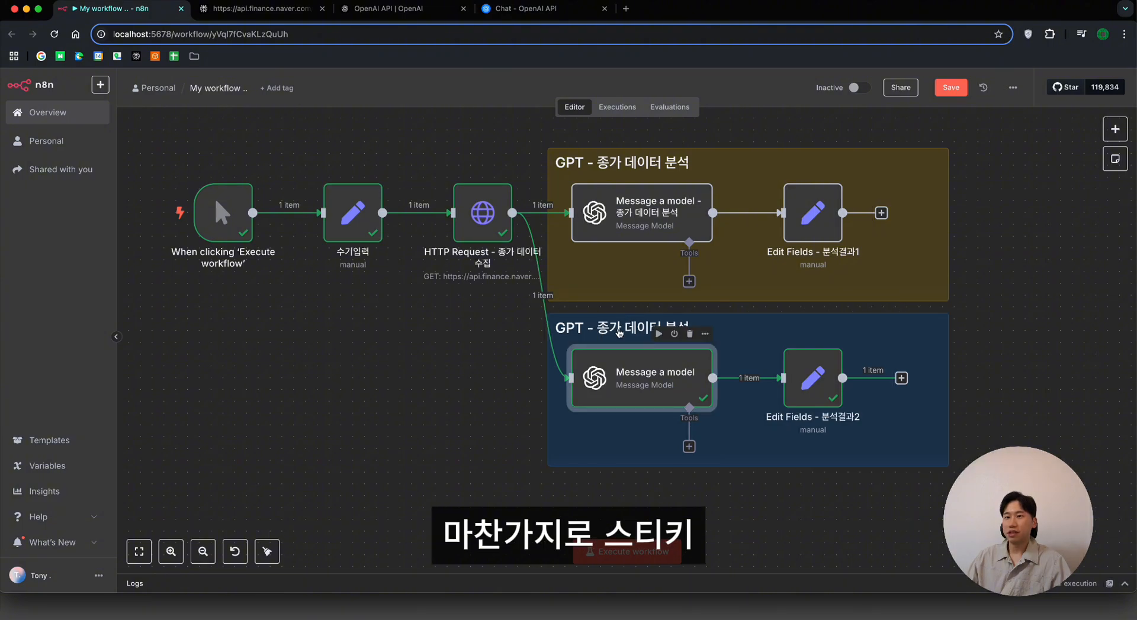
double_click(619, 334)
drag(605, 331, 739, 332)
text(tlrPd)
text(시계열)
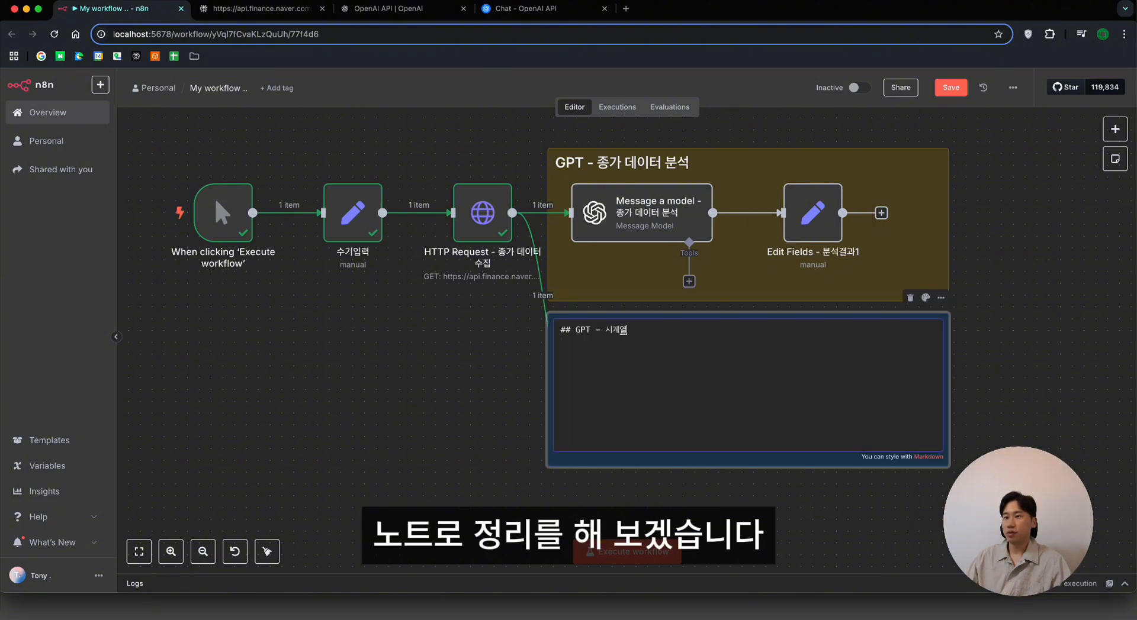
text( 모델 기반 분석)
click(972, 358)
Step: Shift the yellow and blue sticky notes slightly upward so their titles sit clear of the nodes
drag(923, 278, 923, 266)
click(1030, 304)
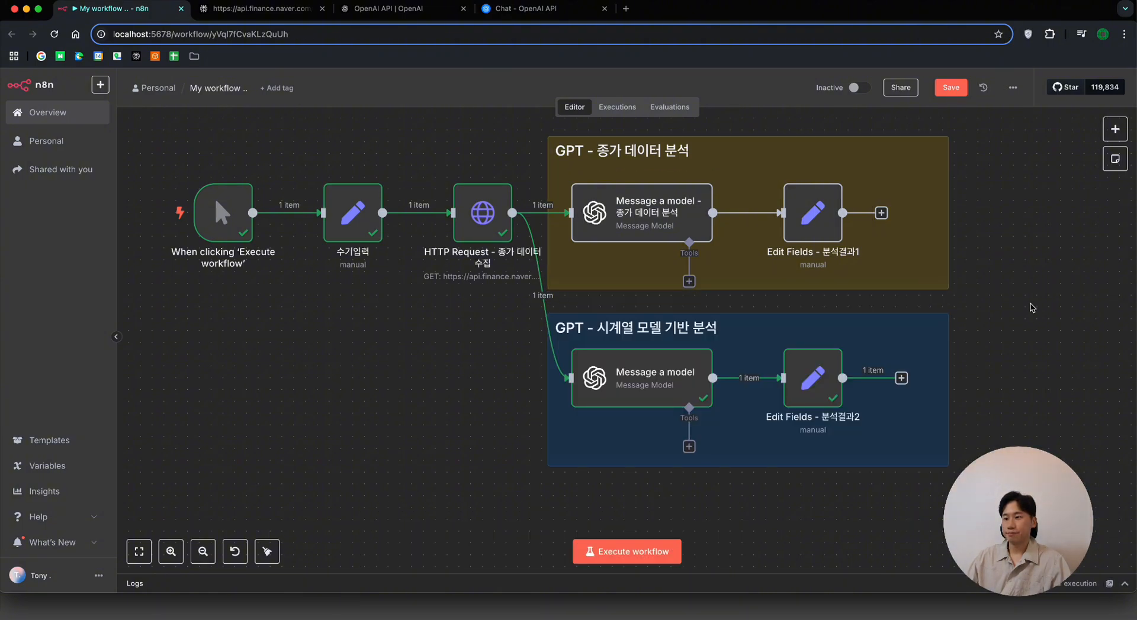
drag(941, 320, 941, 307)
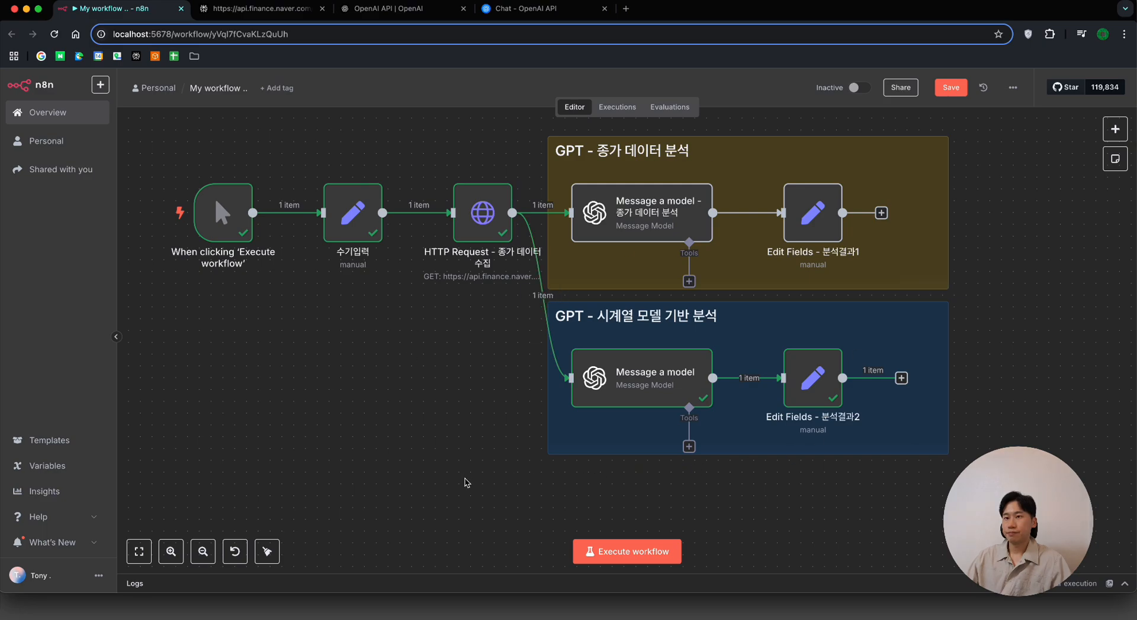
scroll(467, 481, up, 1)
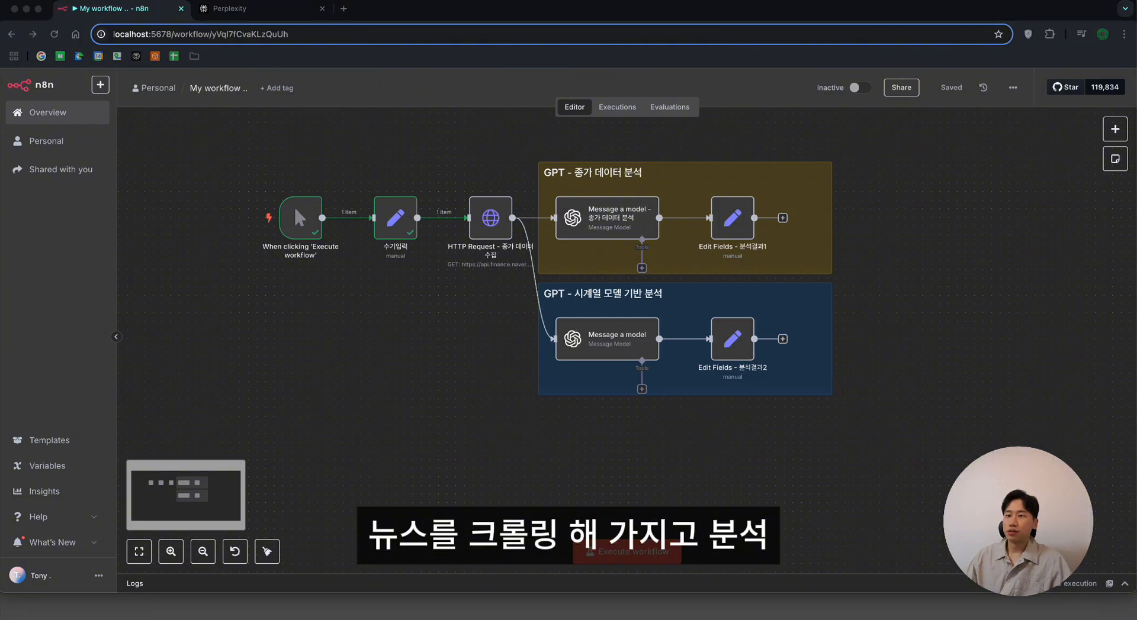
click(945, 300)
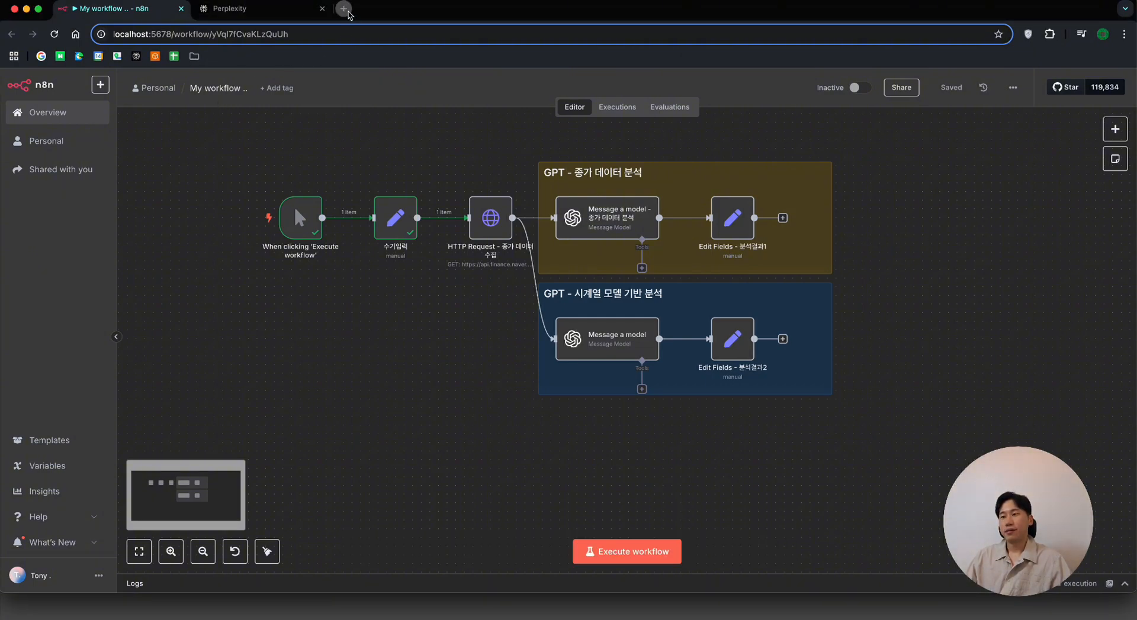
Step: Search Google for "주식 뉴스" in a new browser tab and open Investing.com's 주식 시장 뉴스 page
click(346, 10)
text(줏)
text(식 뉴스)
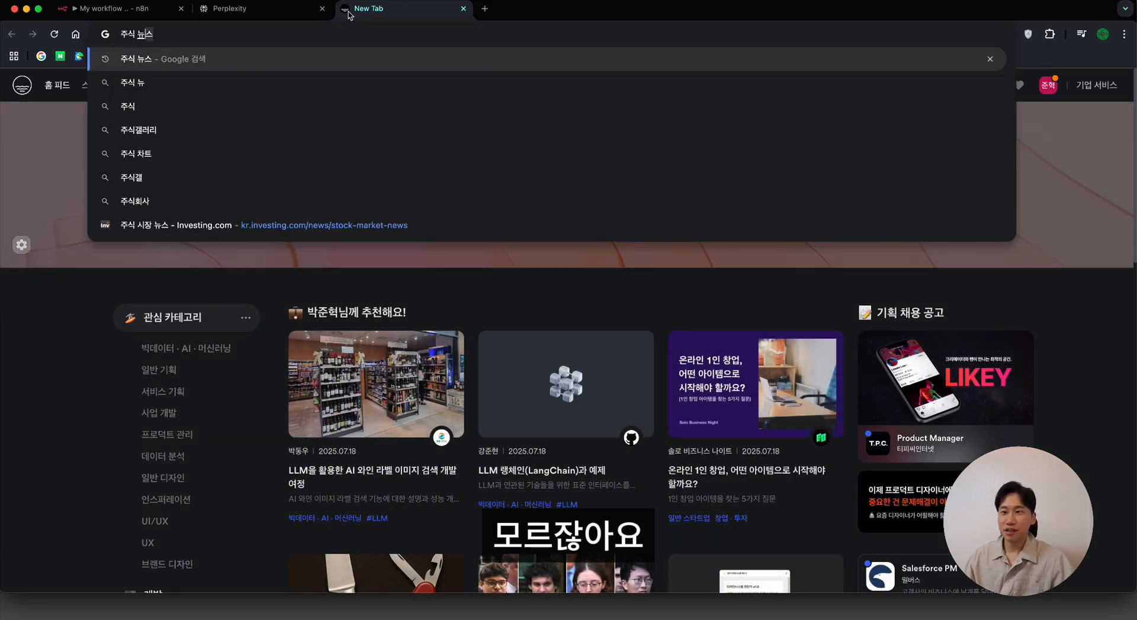
key(Return)
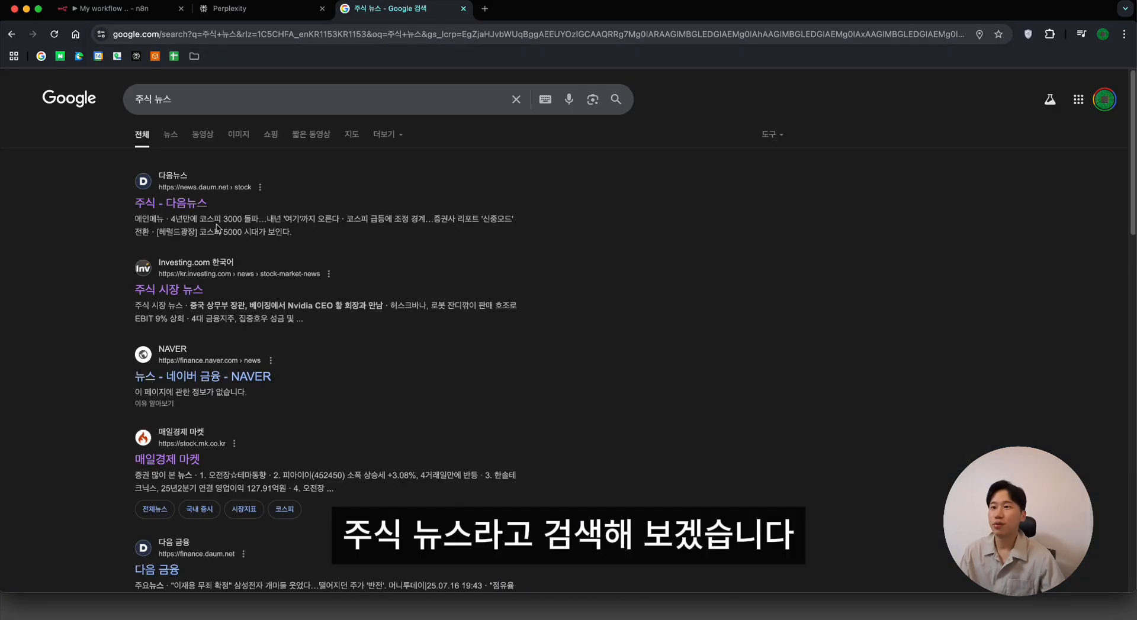
click(176, 294)
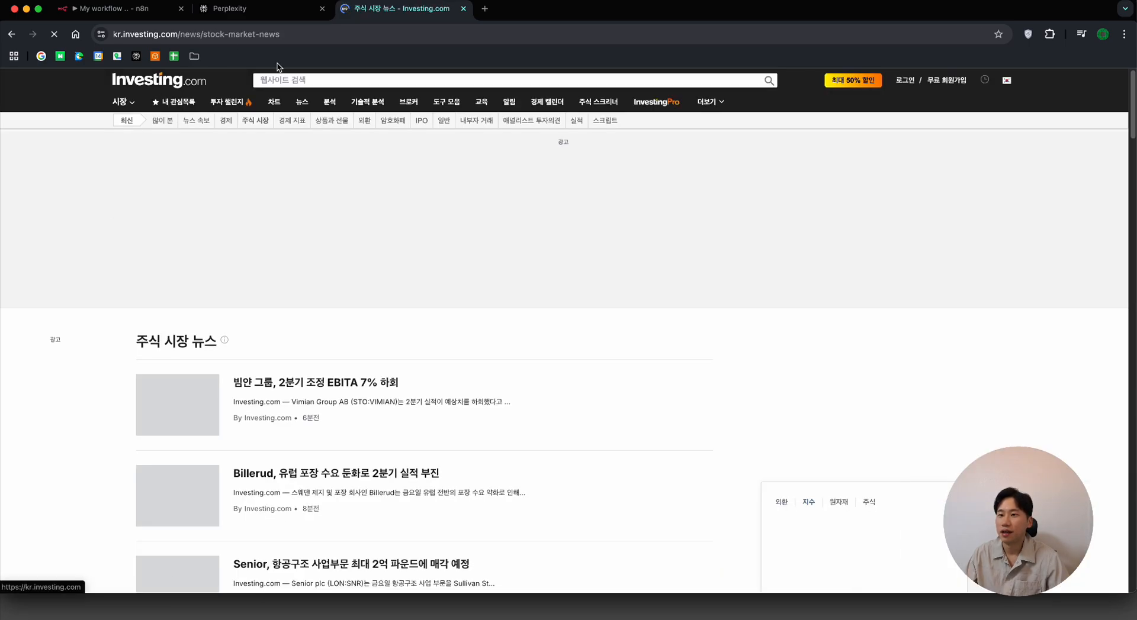
Step: Open kr.investing.com/robots.txt and look through its Allow and Disallow crawling rules
click(195, 37)
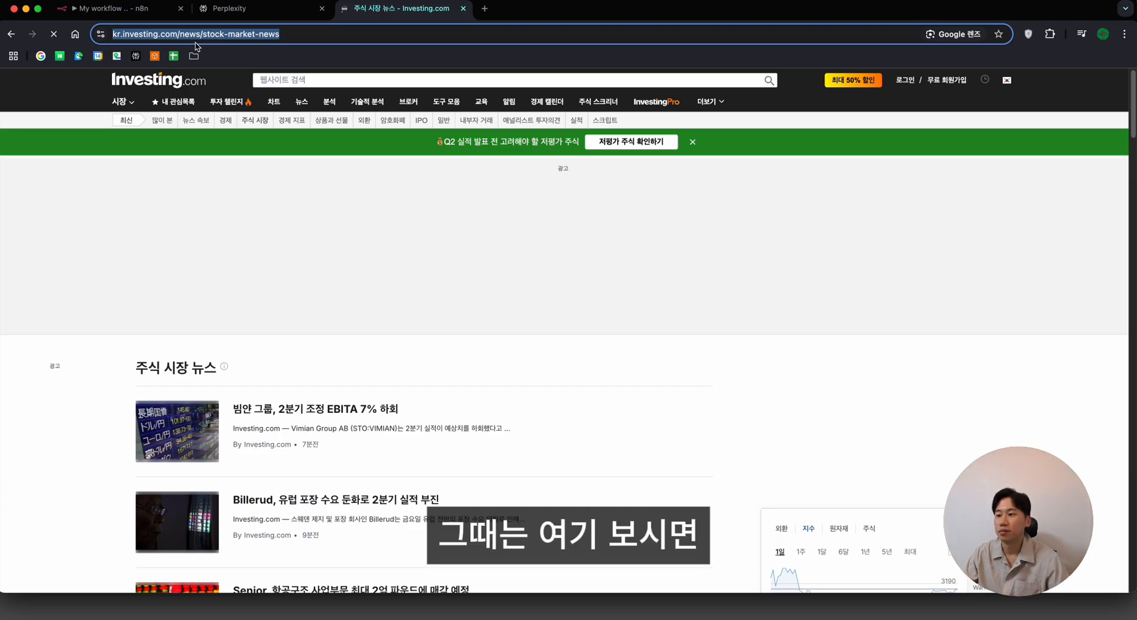
click(208, 34)
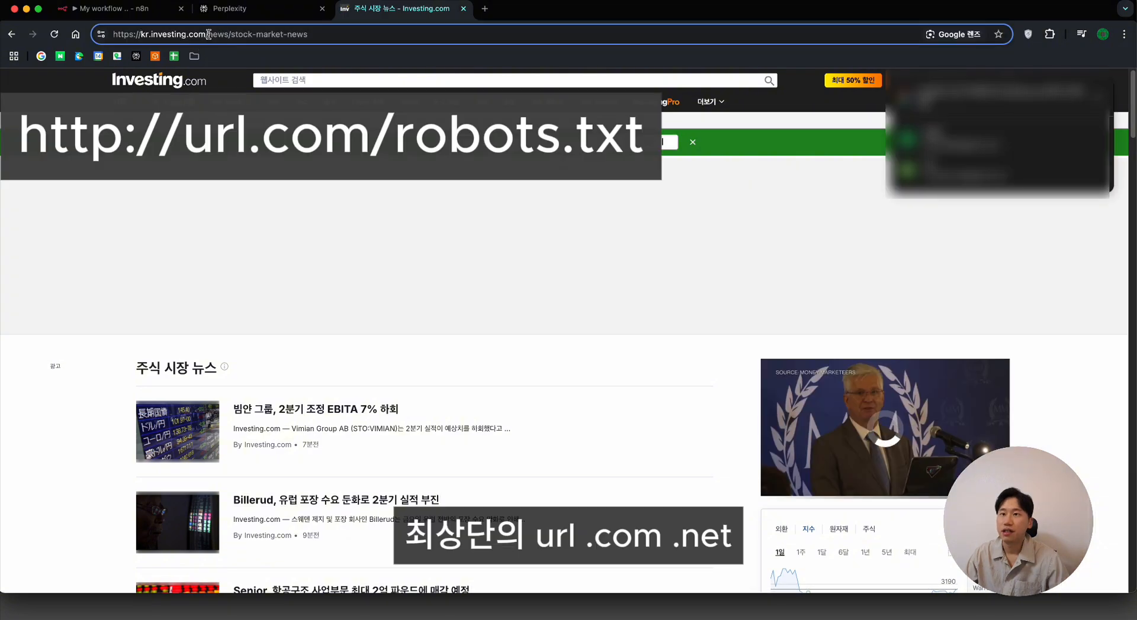
drag(208, 34, 382, 34)
key(BackSpace)
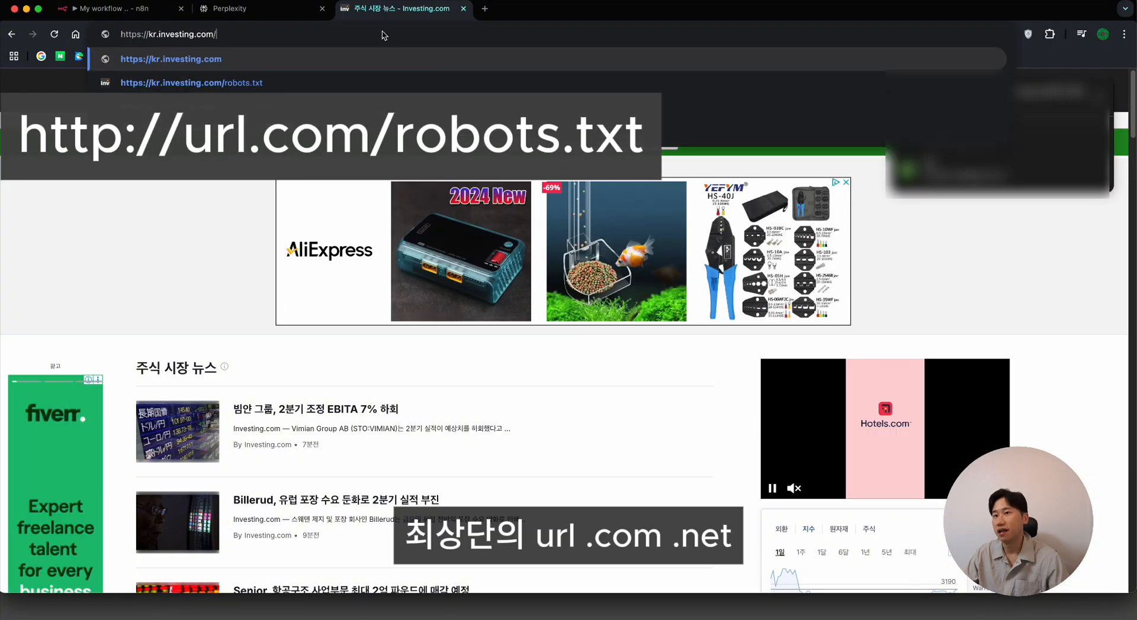
text(robots.txt)
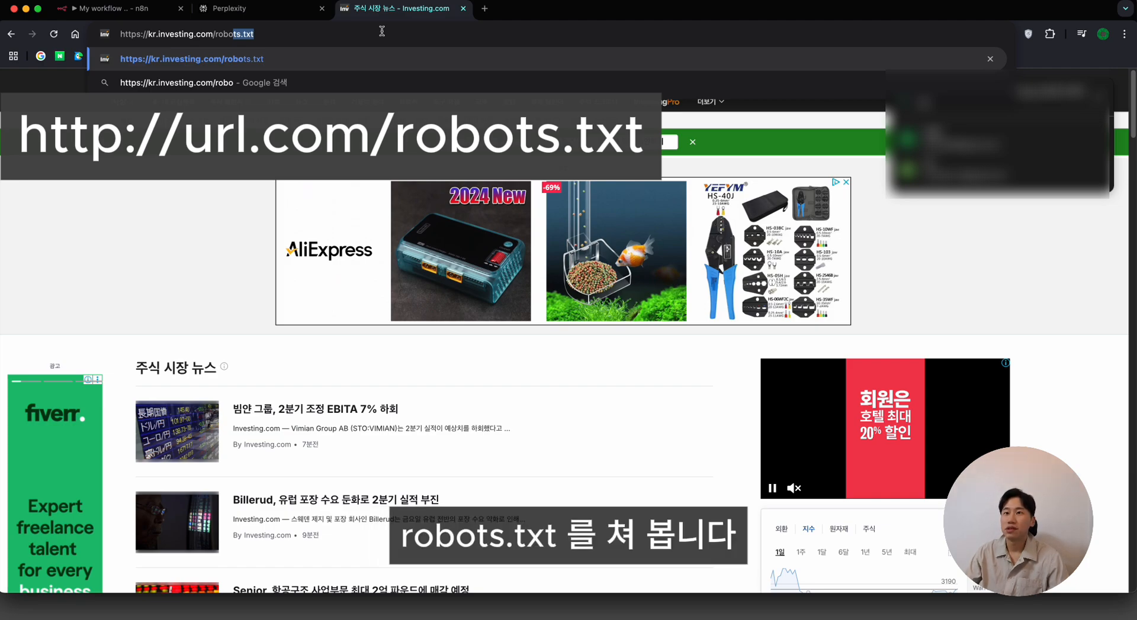
key(Return)
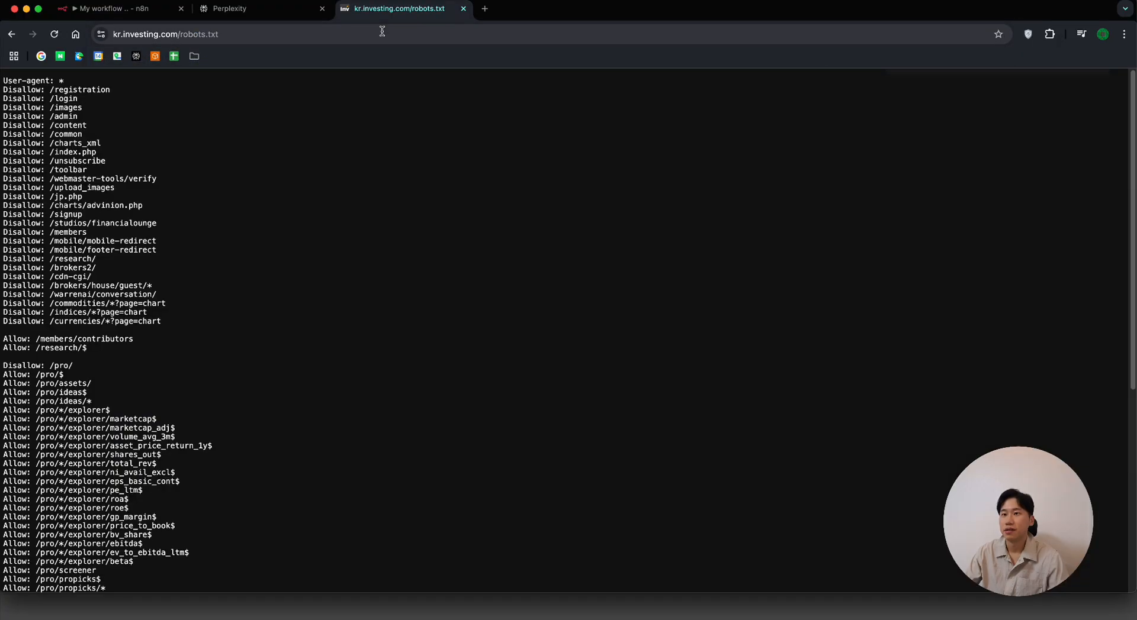
scroll(124, 214, down, 15)
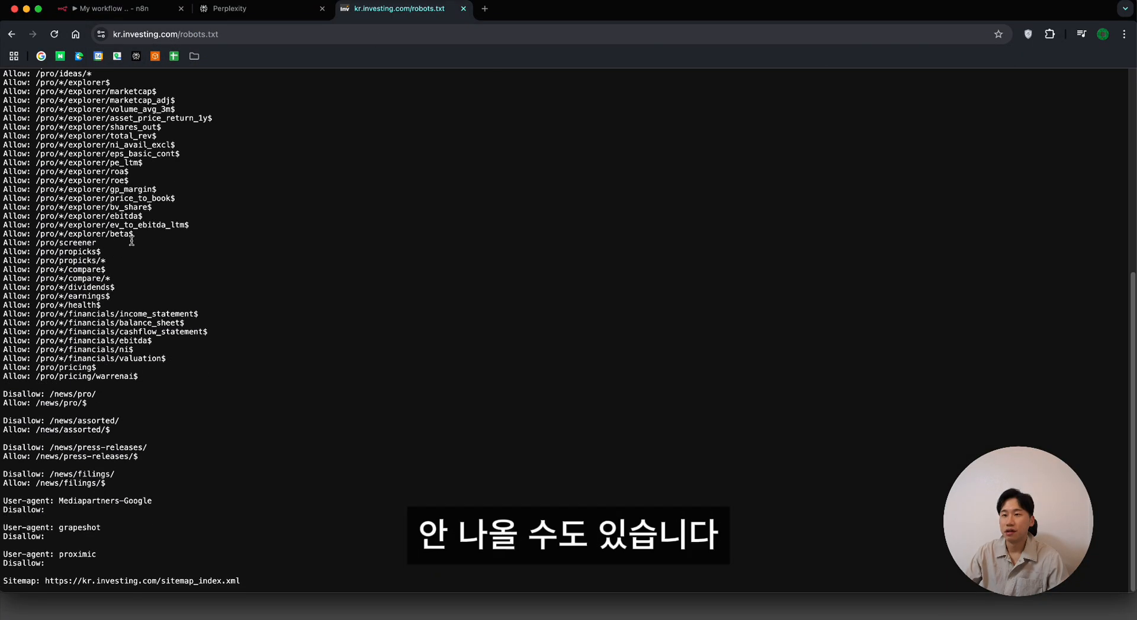
scroll(195, 249, up, 15)
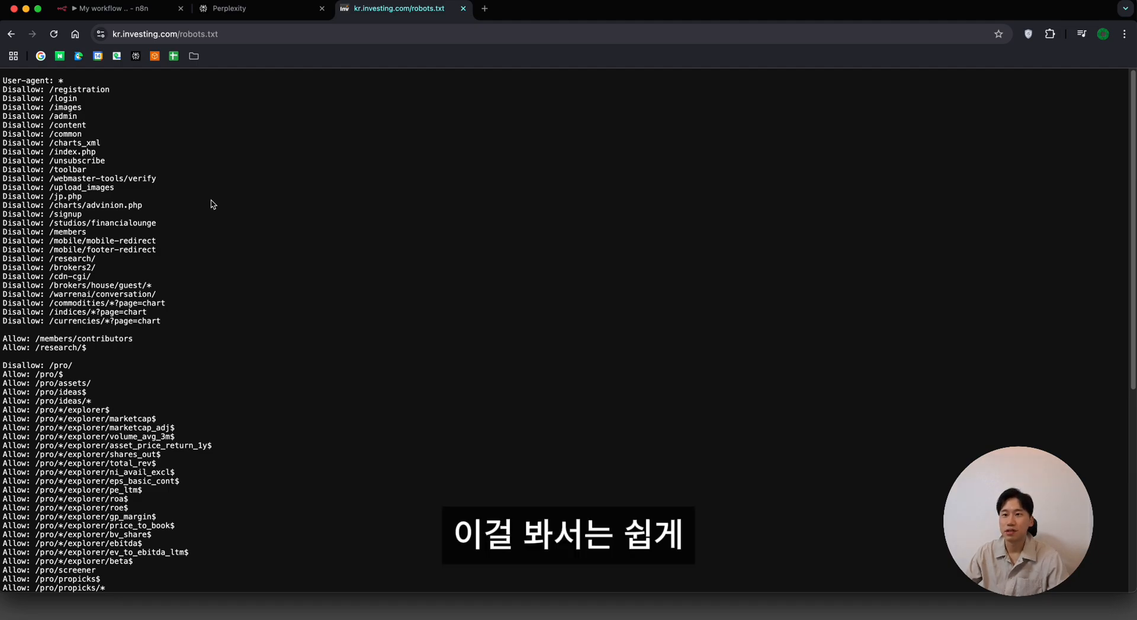
Step: Copy the entire robots.txt text into a Perplexity prompt in the n8n space, introduced with "페이지 크롤링 중이다"
key(super+a)
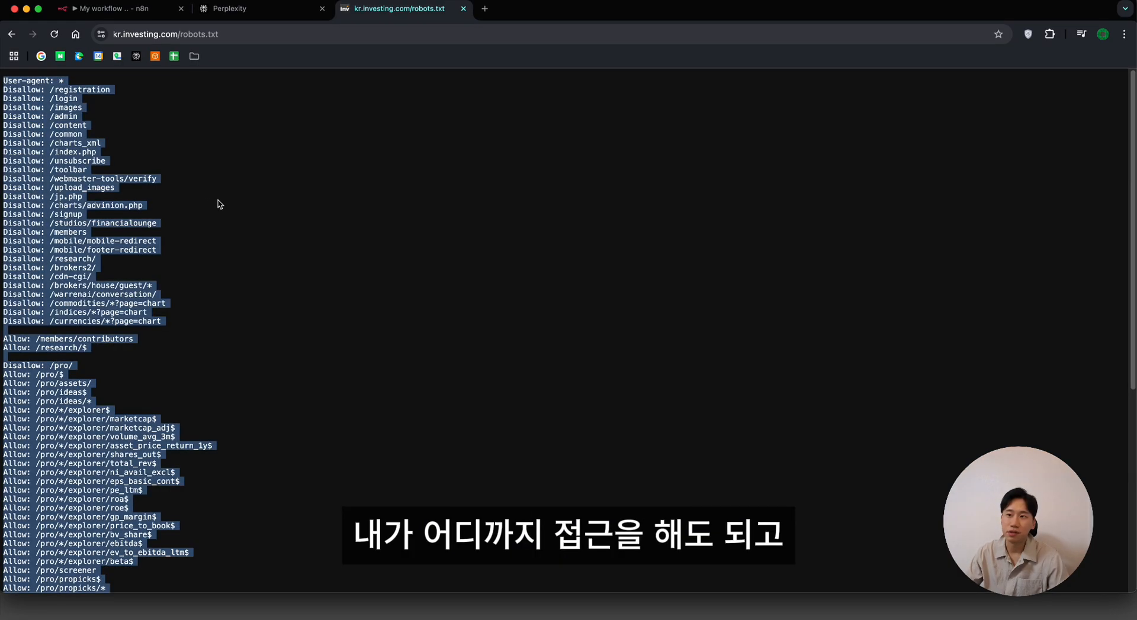
click(242, 9)
click(533, 365)
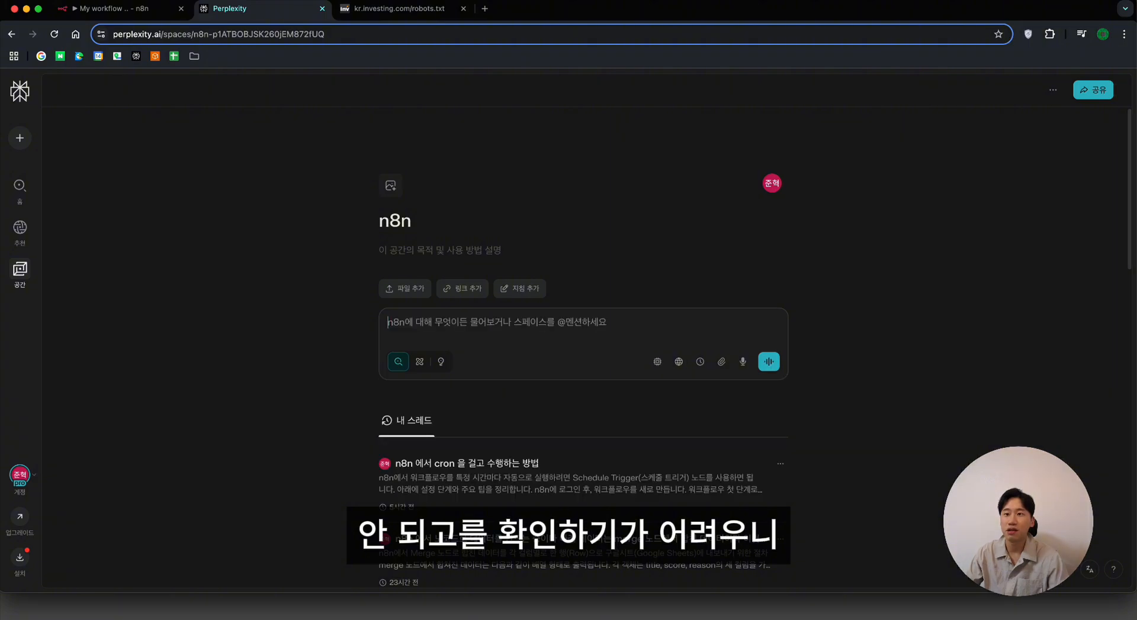
text(페이지 크롤)
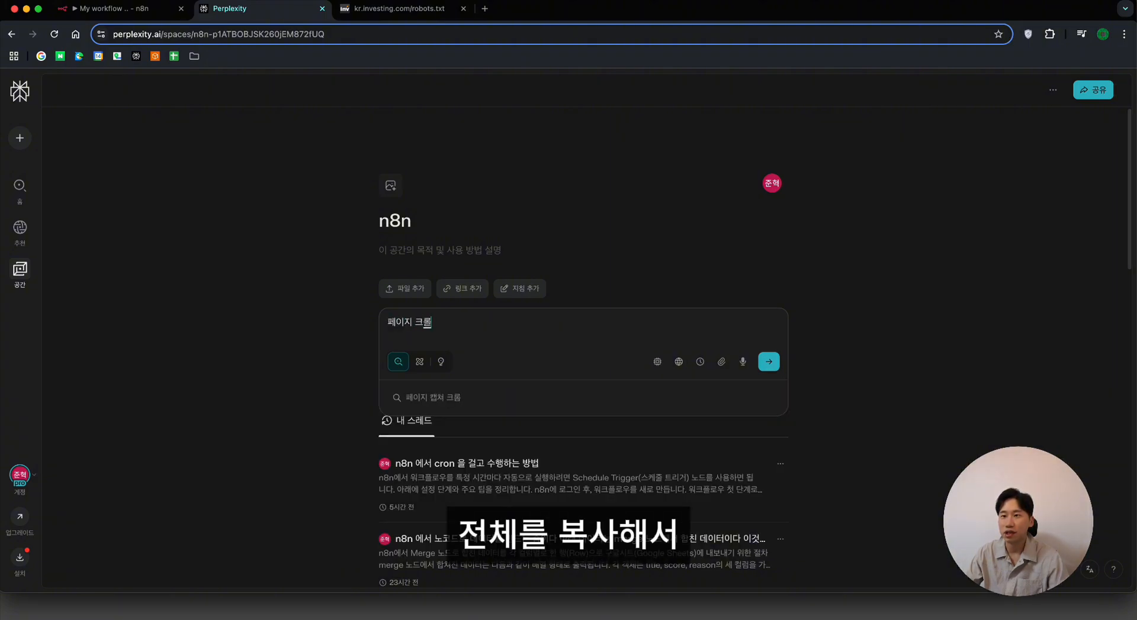
text(링 중이다)
key(ctrl+v)
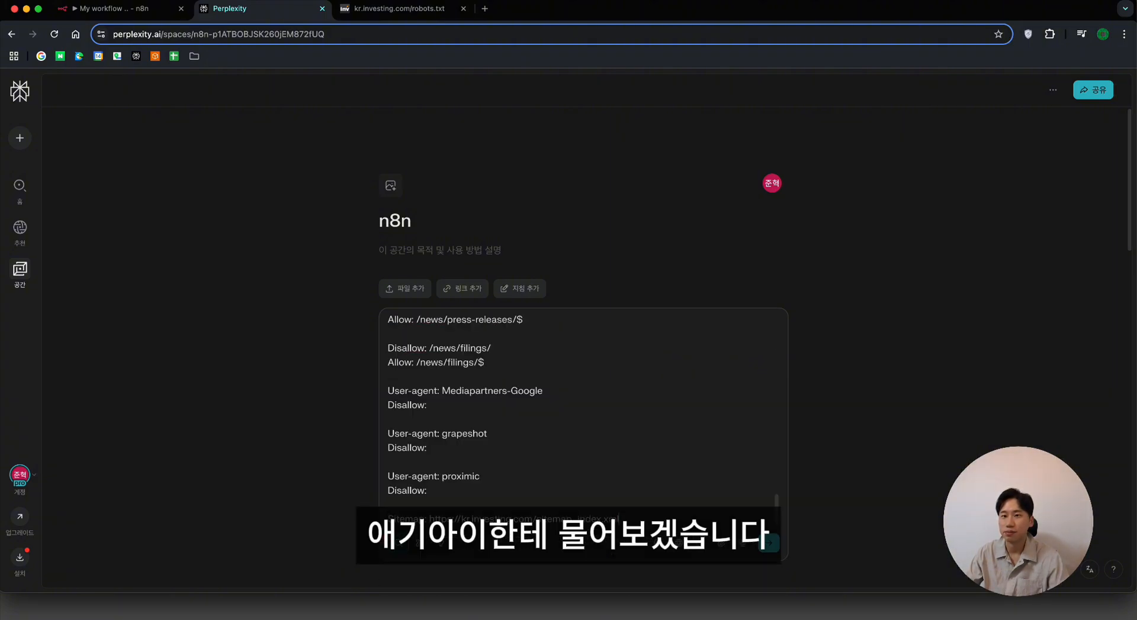
Step: Add the question "이럴때 어디까지 허용되는가?" plus a note that the 주식 뉴스 section needs crawling, and submit the prompt
text(이렇)
text(때 어디)
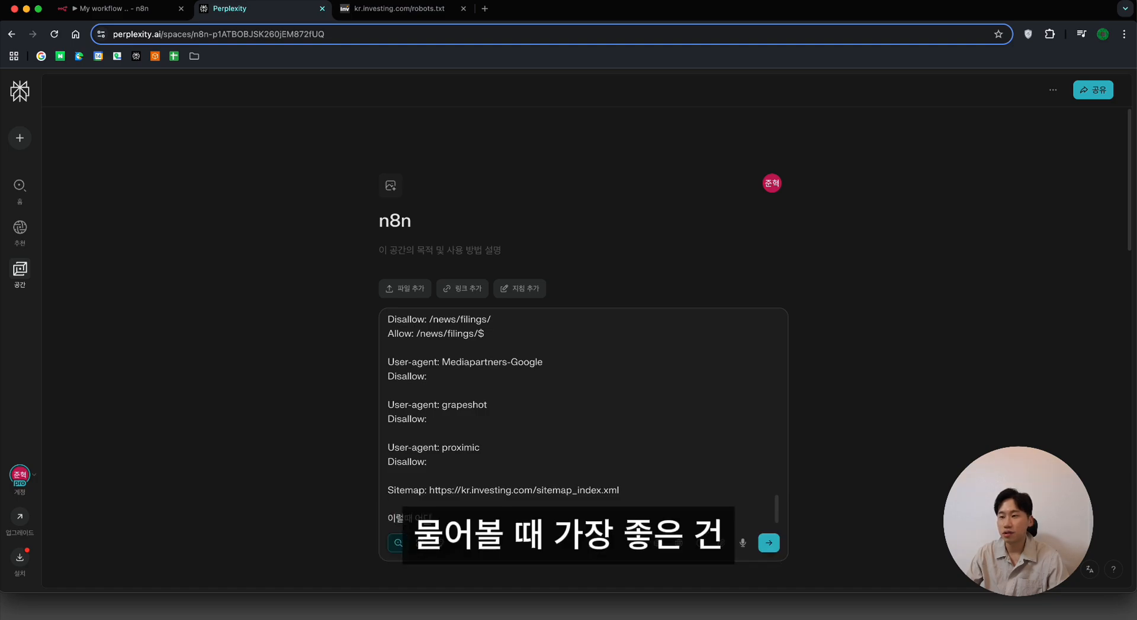
text(까지 허용되는가?)
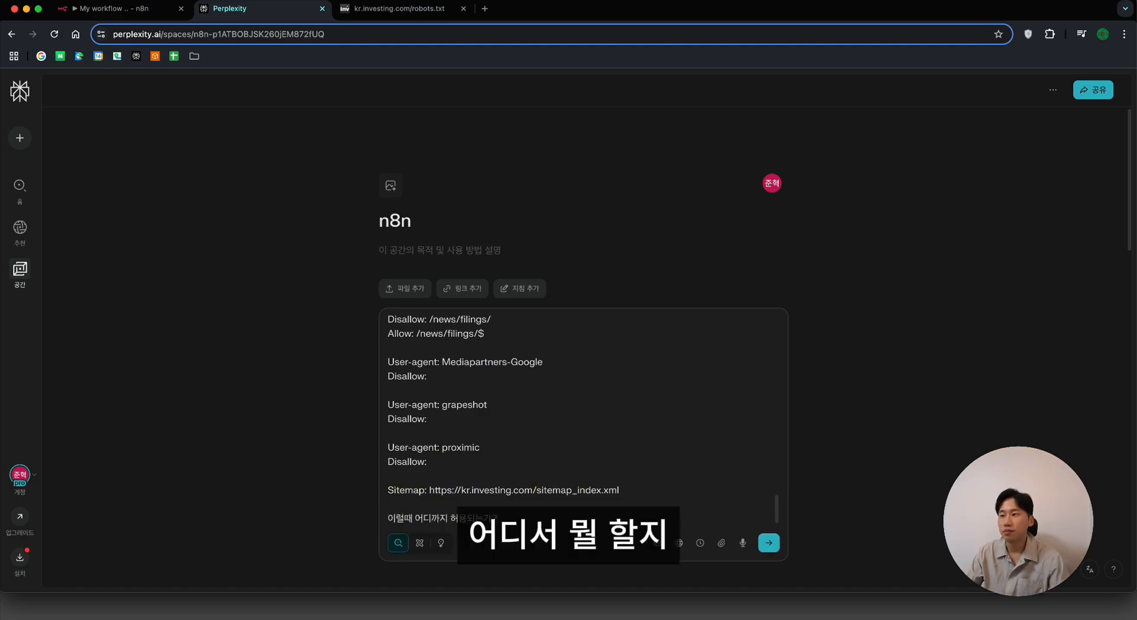
key(shift+Return)
text(sks)
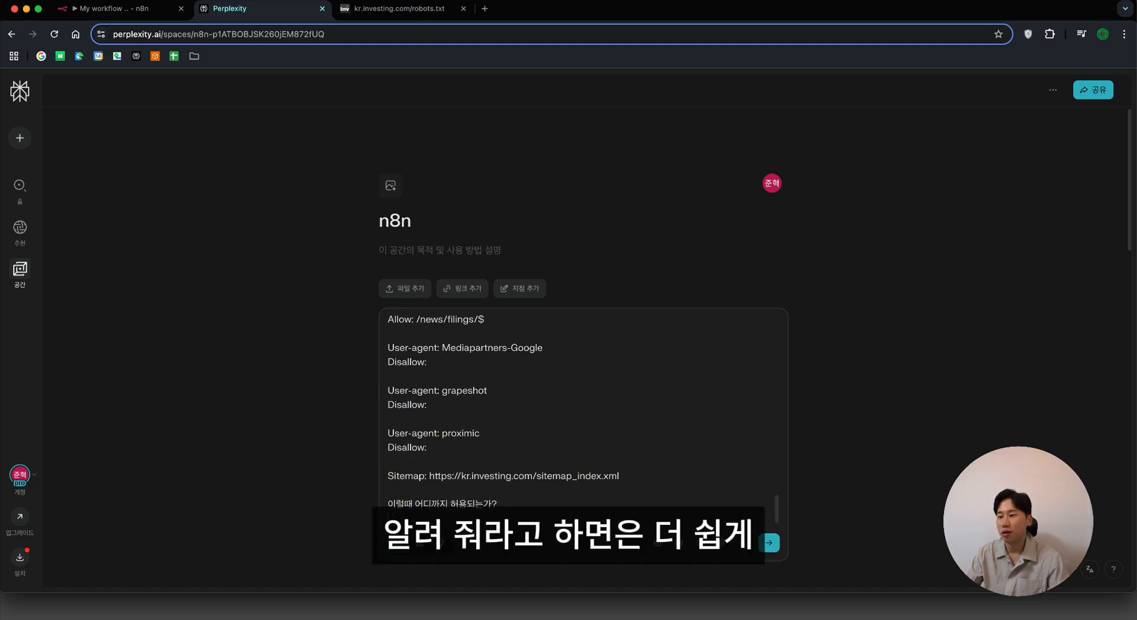
text( 주식 뉴스쪽이)
text( 크롤링 해야)
key(Return)
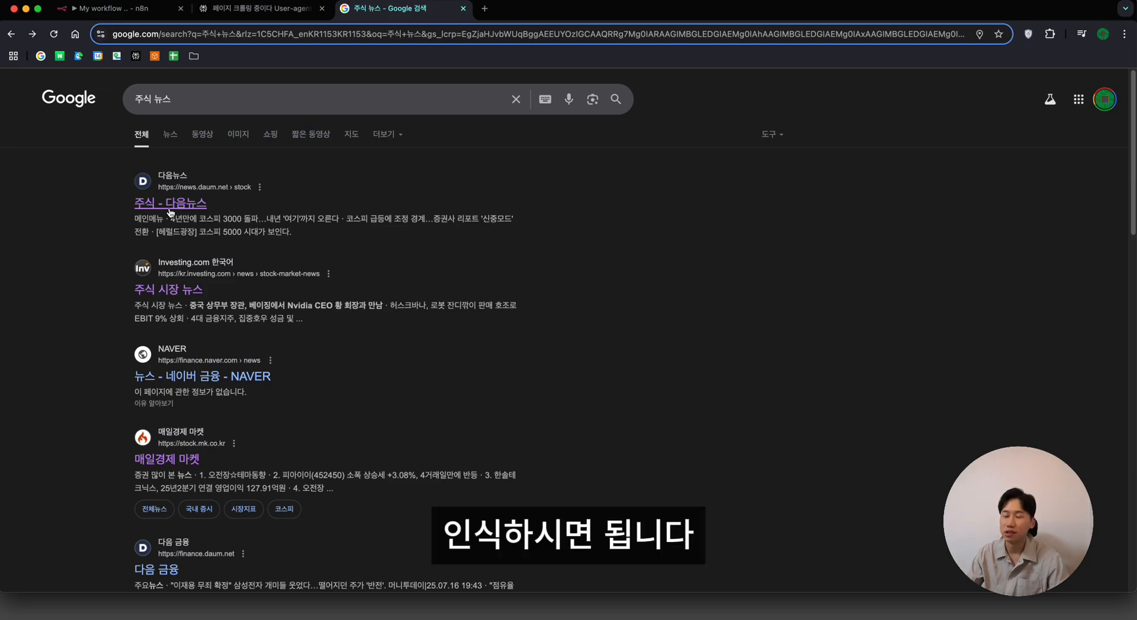
Step: Open 주식 - 다음뉴스 from the Google results and go to 삼성전자 in its 코스피 종목랭킹 list
click(170, 208)
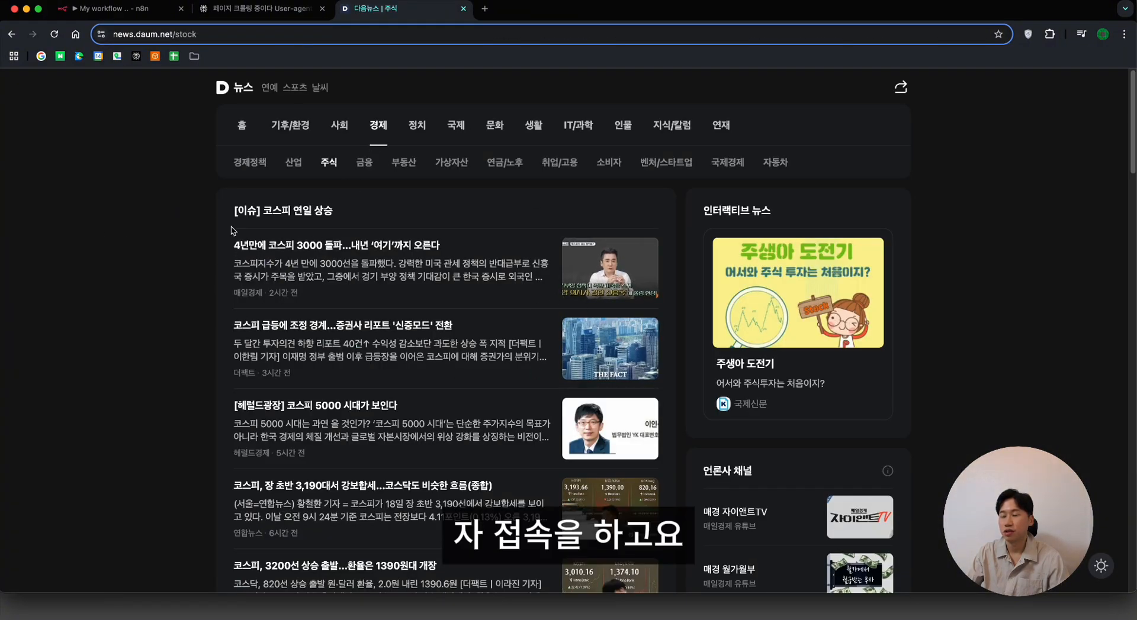
scroll(215, 233, down, 10)
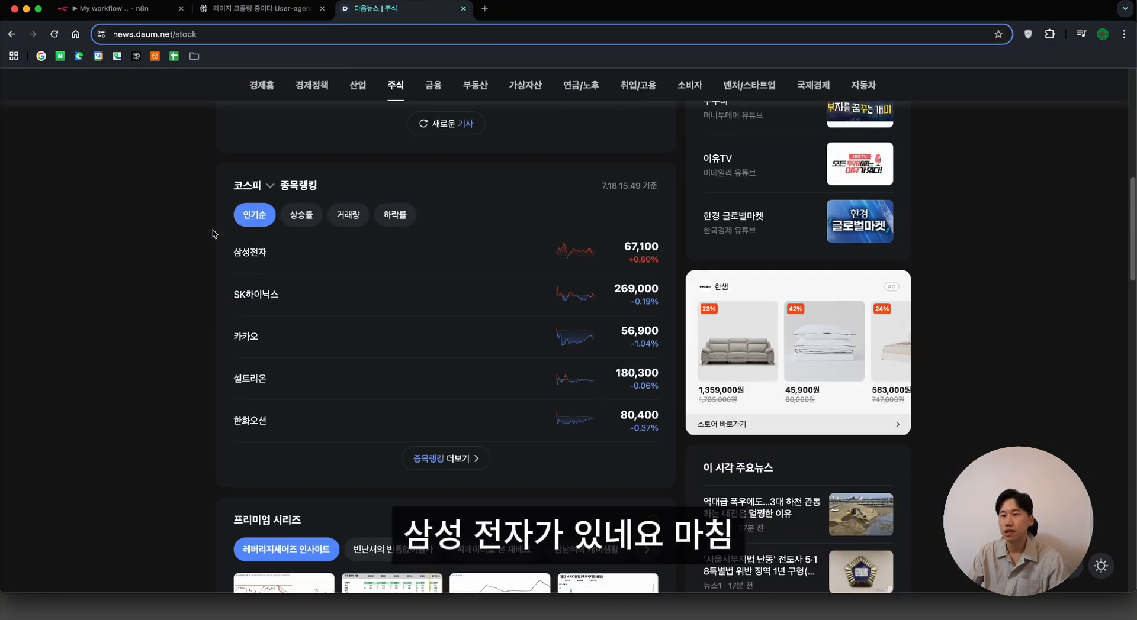
scroll(215, 234, up, 2)
click(249, 328)
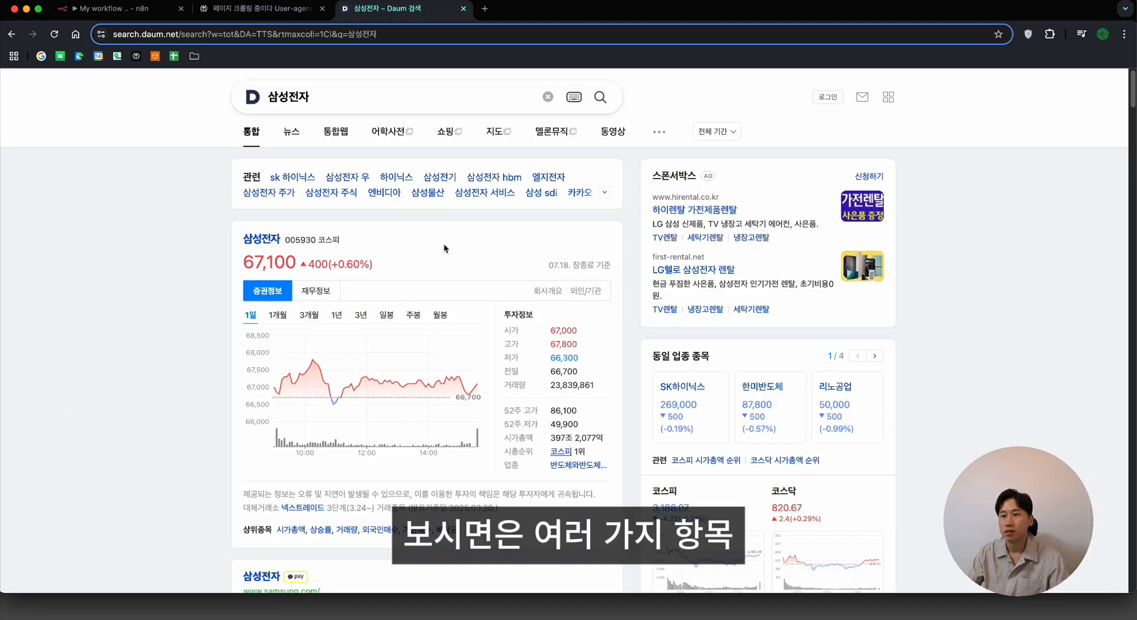
Step: Open the full Daum news results for 삼성전자 and copy the page's URL
scroll(443, 244, down, 4)
scroll(403, 367, down, 5)
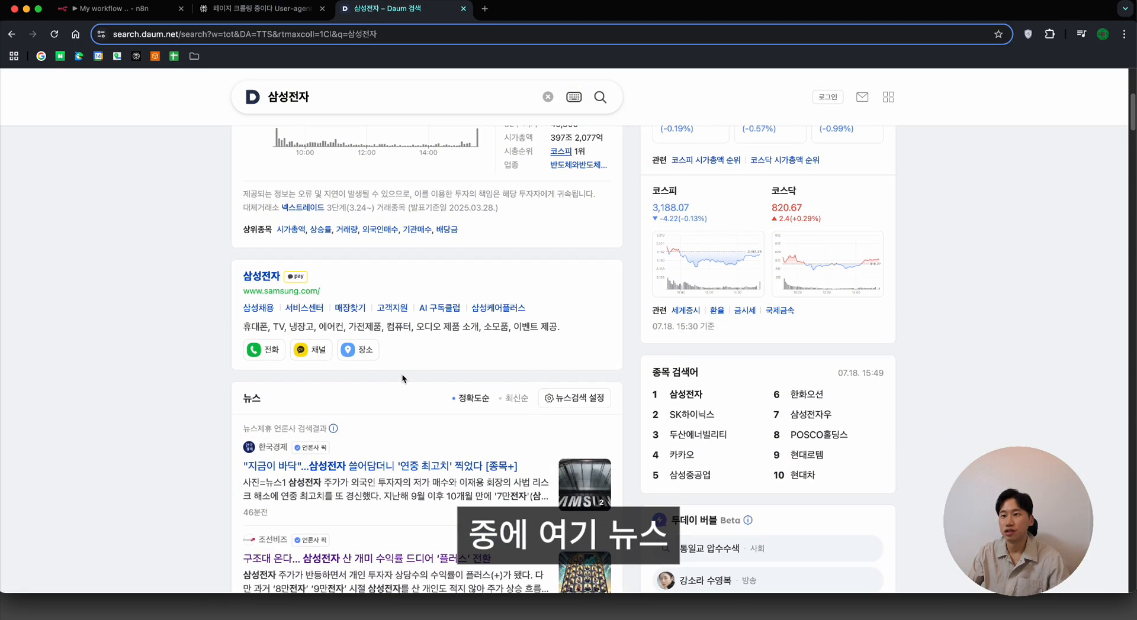
scroll(314, 349, down, 5)
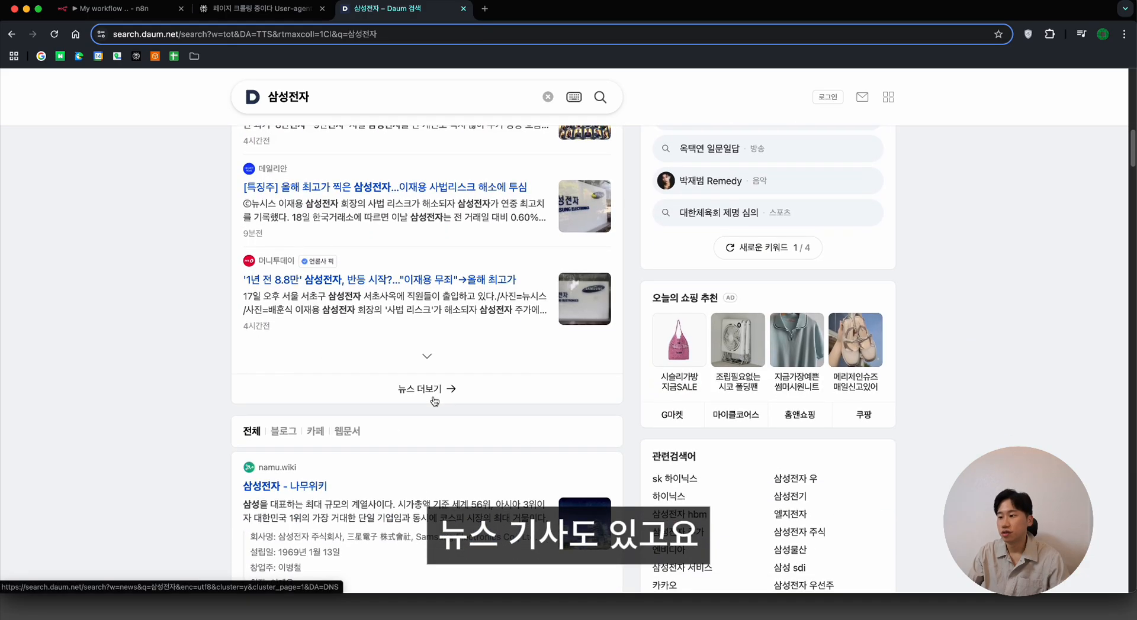
click(432, 399)
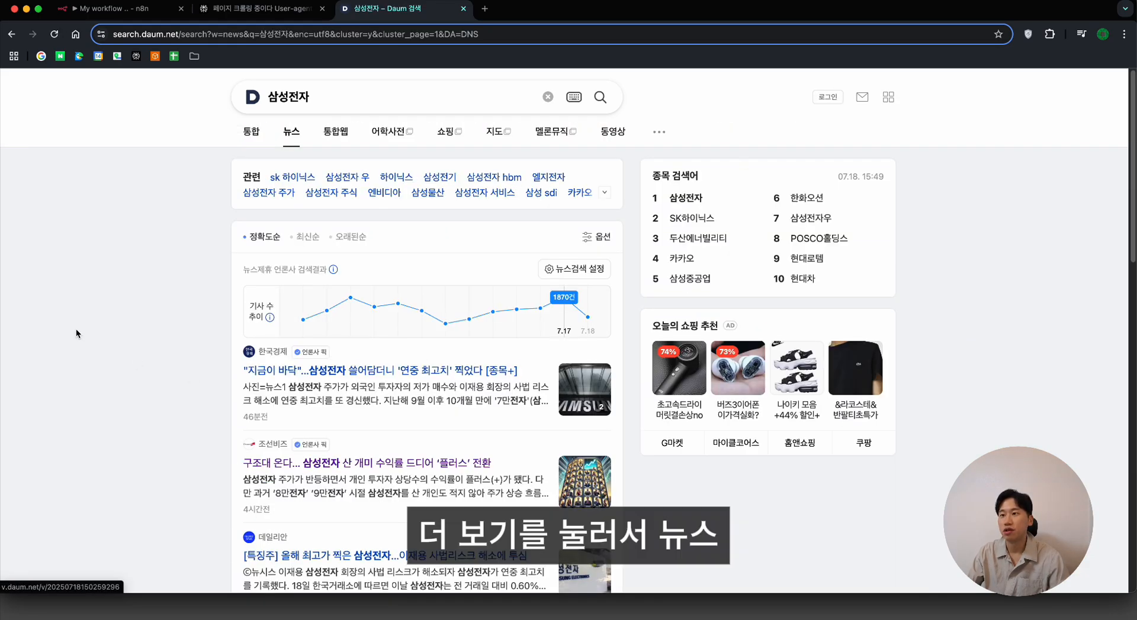
click(255, 34)
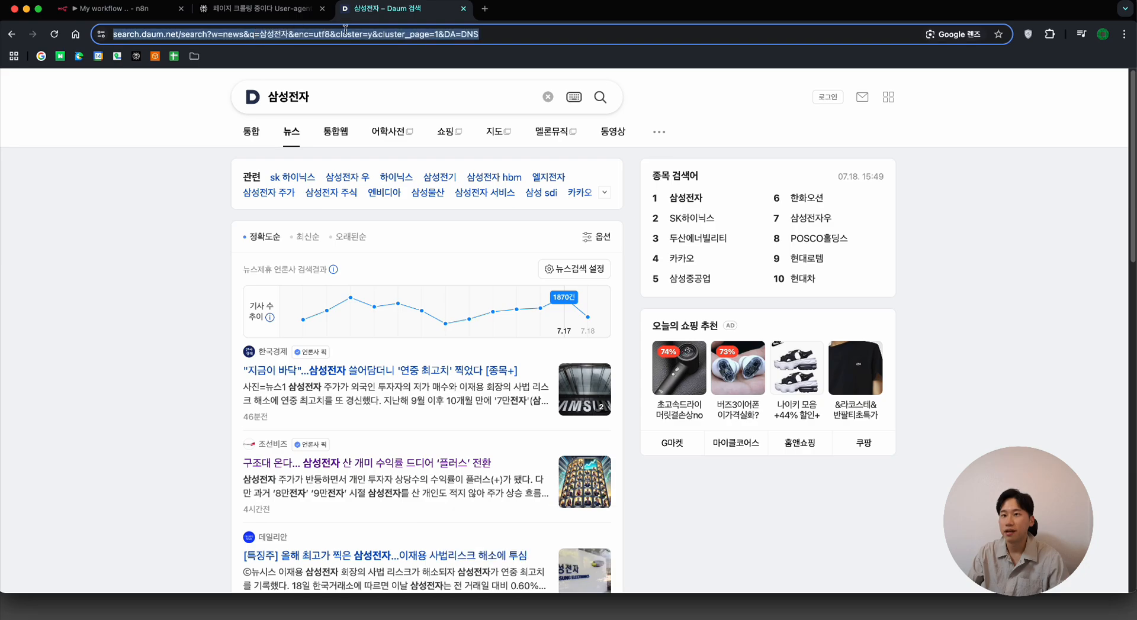
Step: Switch back to the n8n workflow and add a standalone HTTP Request node found by searching "http"
click(112, 9)
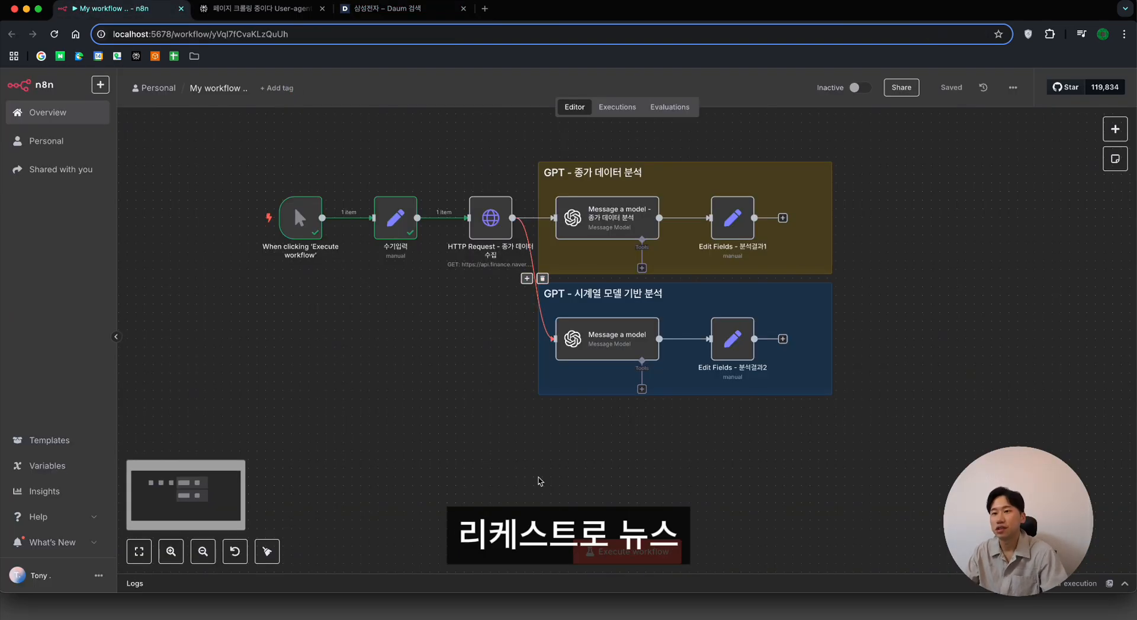
right_click(536, 477)
click(765, 431)
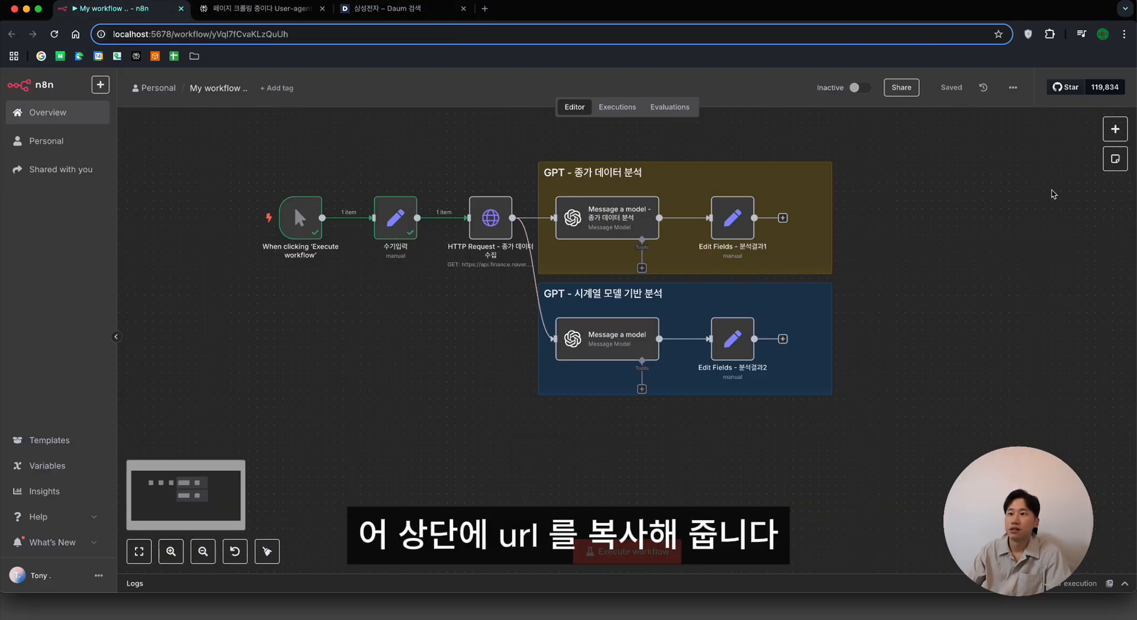
key(Tab)
text(ㅗㅅ)
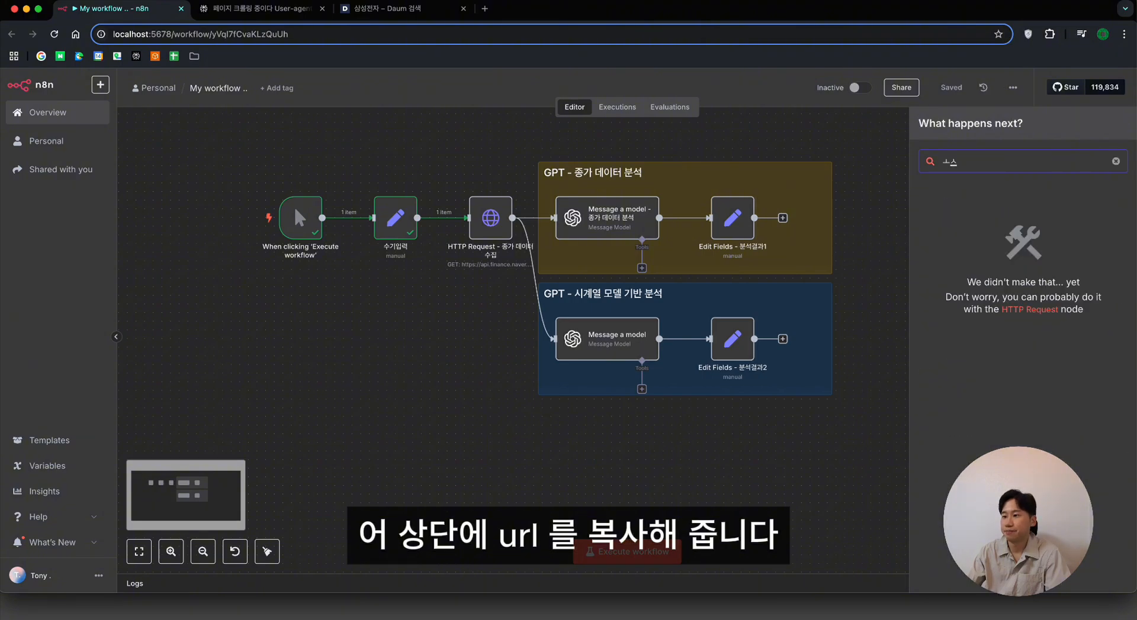
key(BackSpace)
key(BackSpace)
text(http)
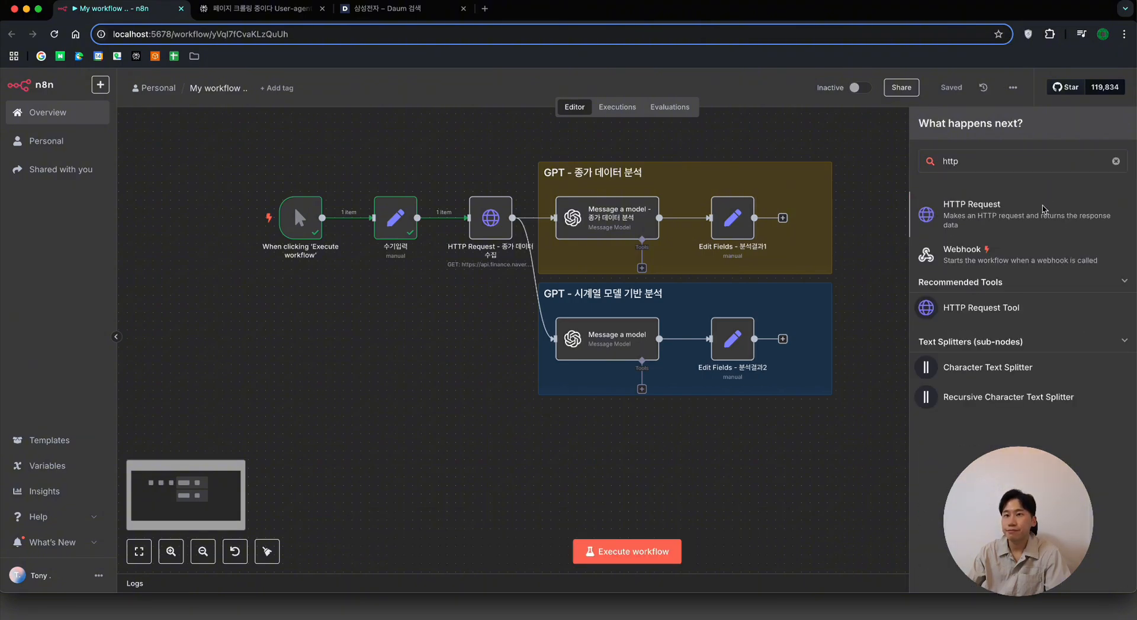
click(1043, 208)
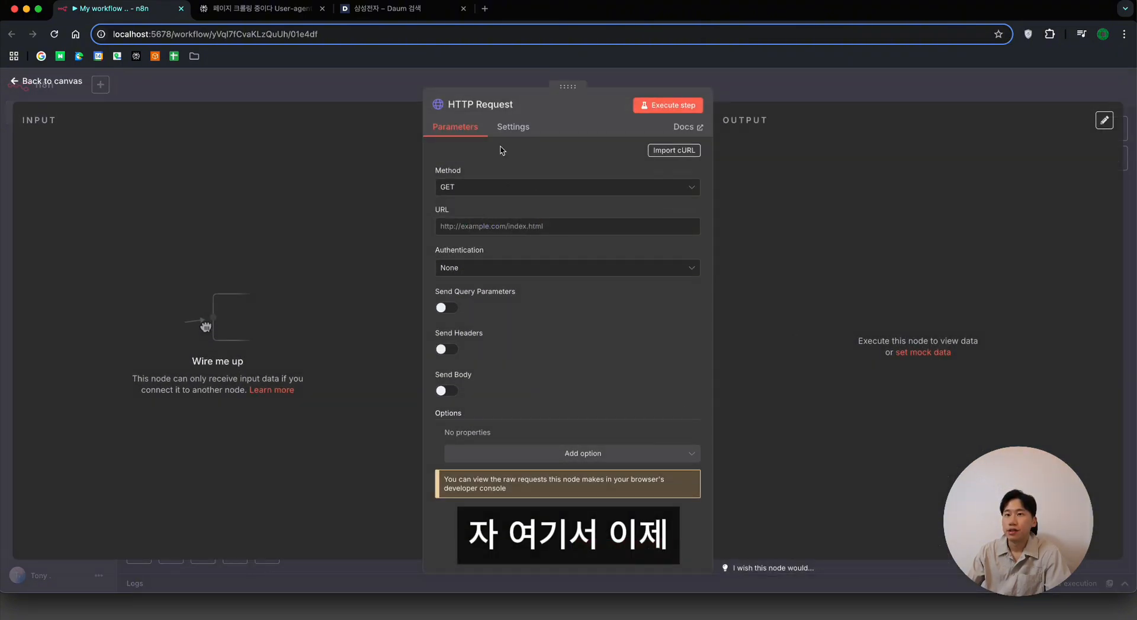
Step: Paste the copied Daum news search address as the HTTP Request node's URL
click(540, 226)
key(super+v)
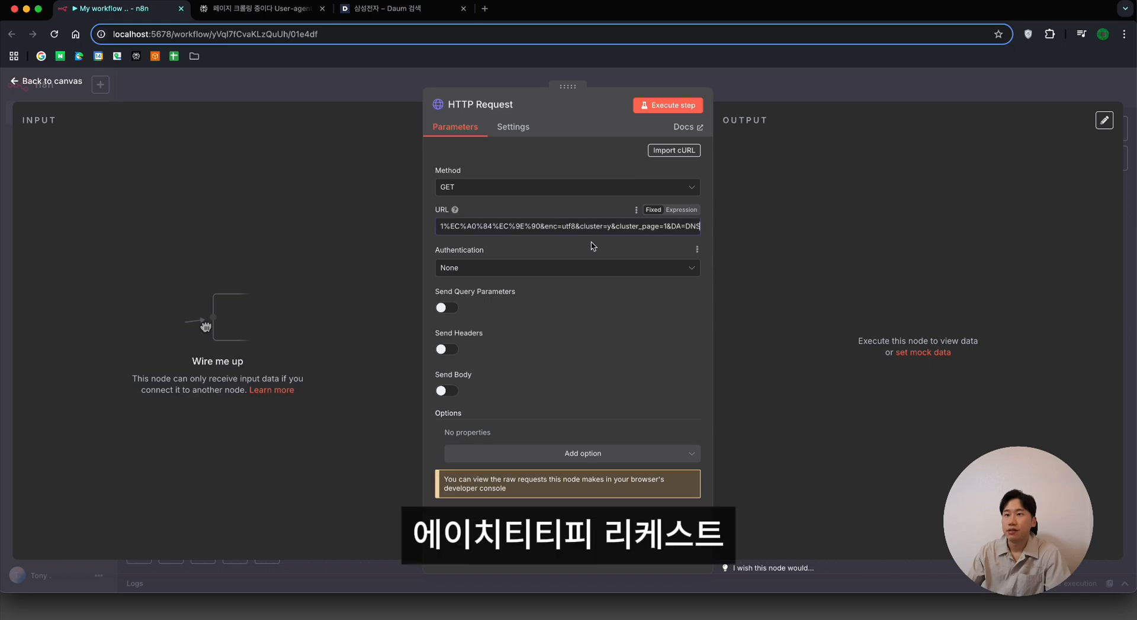
click(697, 232)
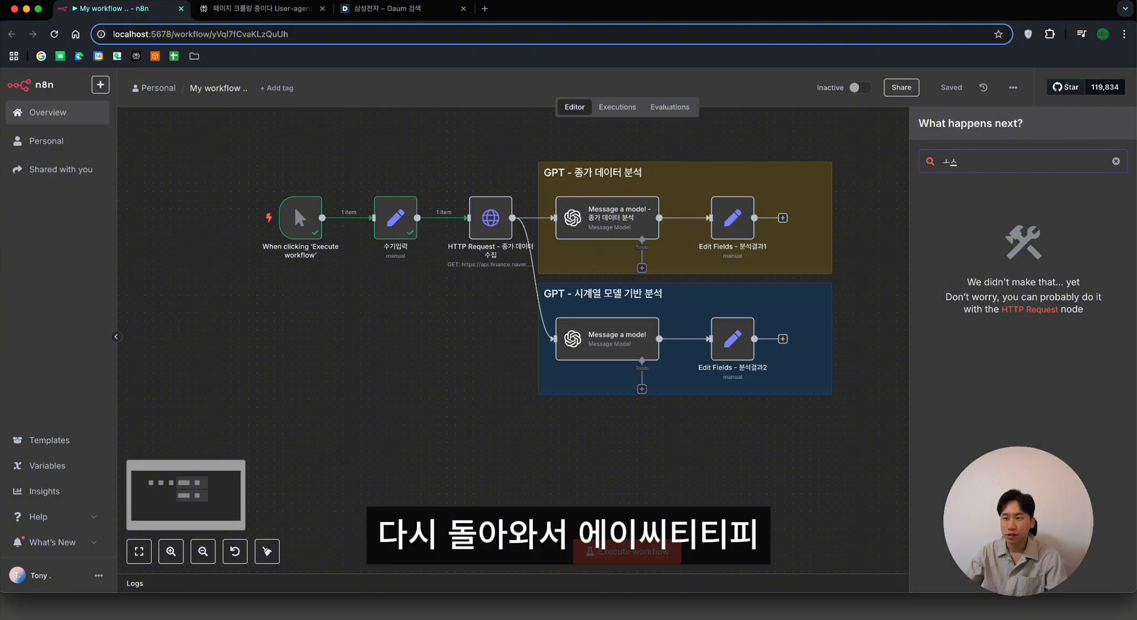
Step: Search the nodes for "http", insert HTTP Request, and set its URL to the copied Daum 삼성전자 news search address
text(ht)
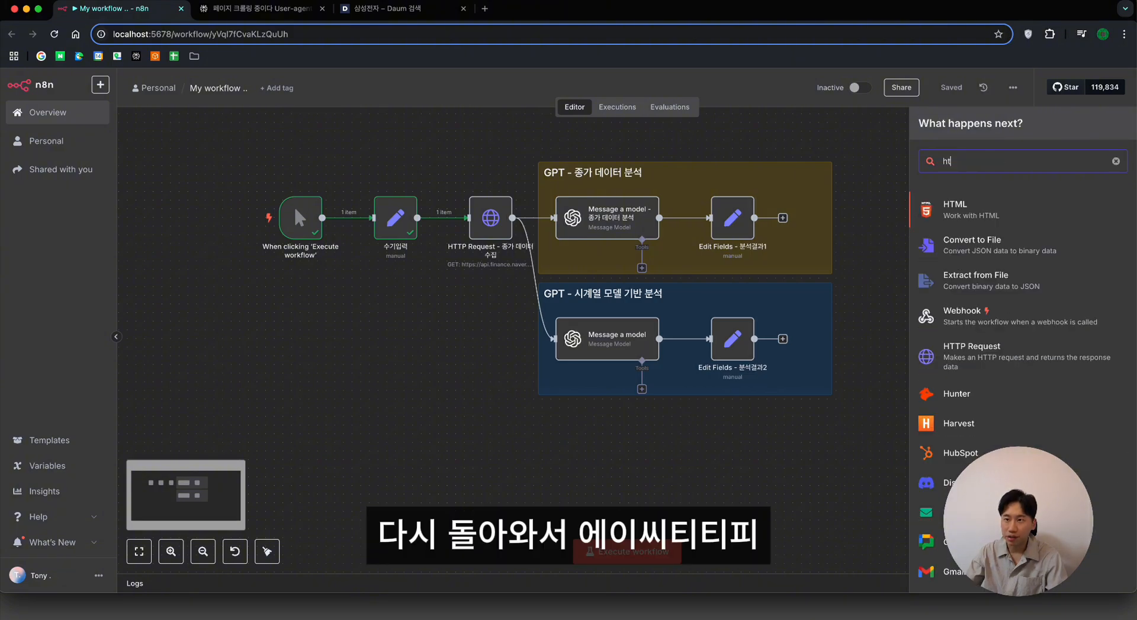
text(tp)
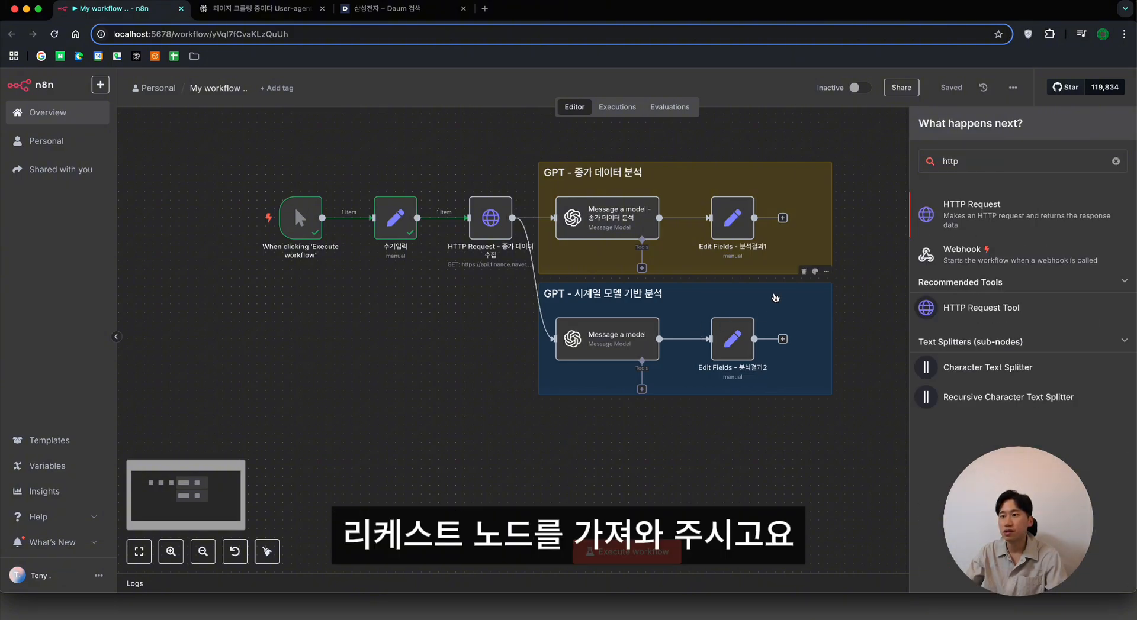
key(Return)
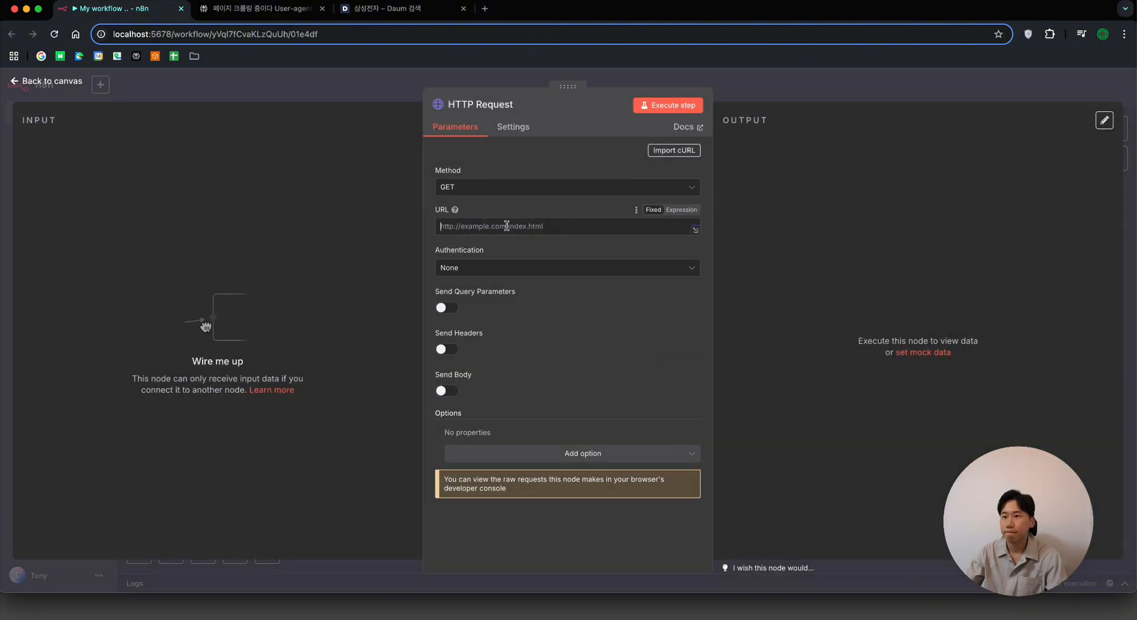
key(super+v)
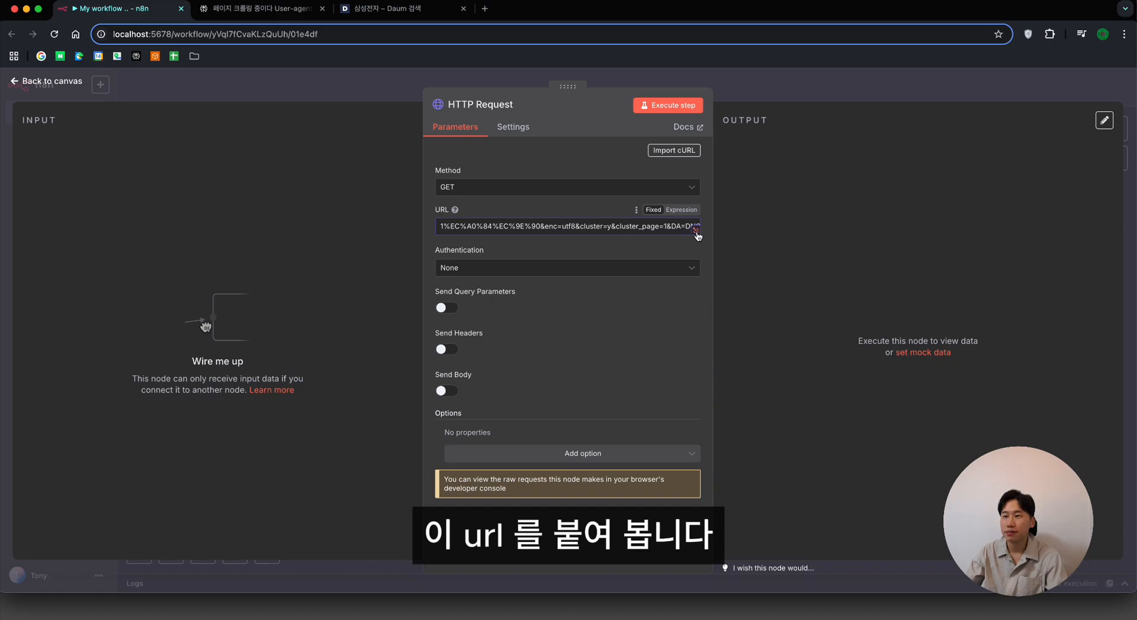
Step: Check the complete URL in its enlarged editor, then execute the HTTP Request step to fetch the page
click(696, 232)
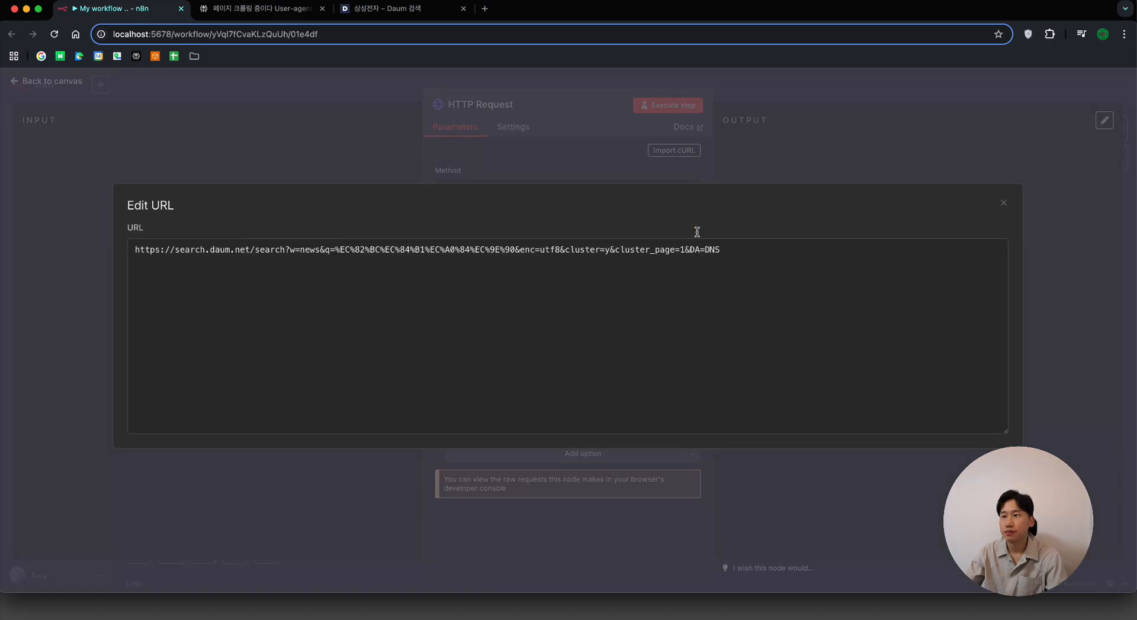
click(600, 158)
click(668, 105)
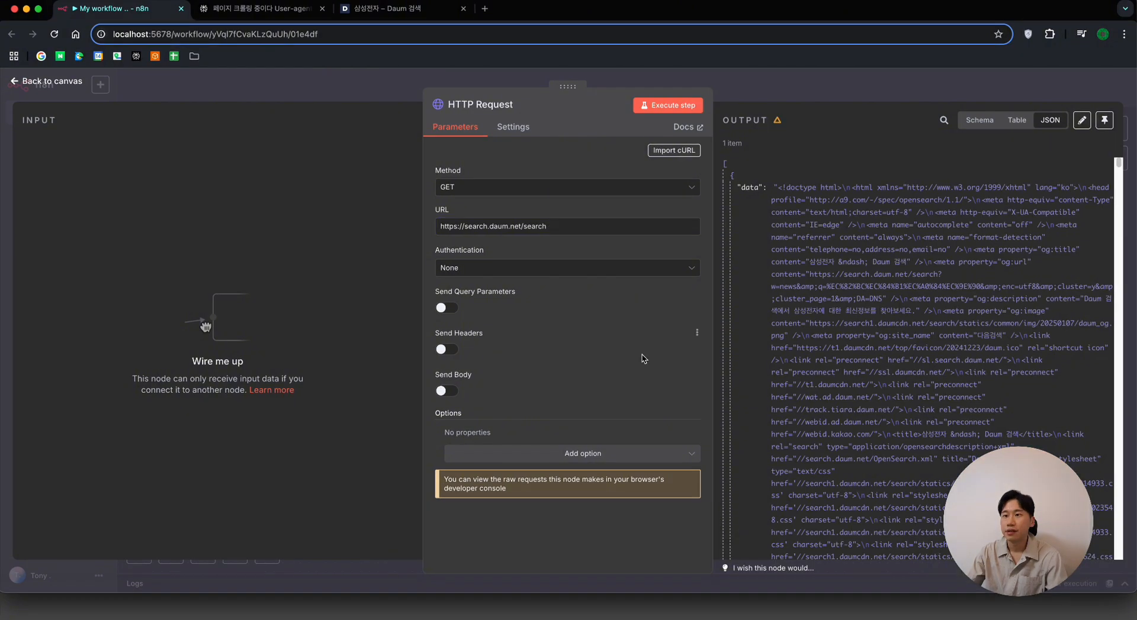
Step: Enable query parameters on the HTTP Request and define the first one as w with the value news, copied from the Daum address
click(447, 308)
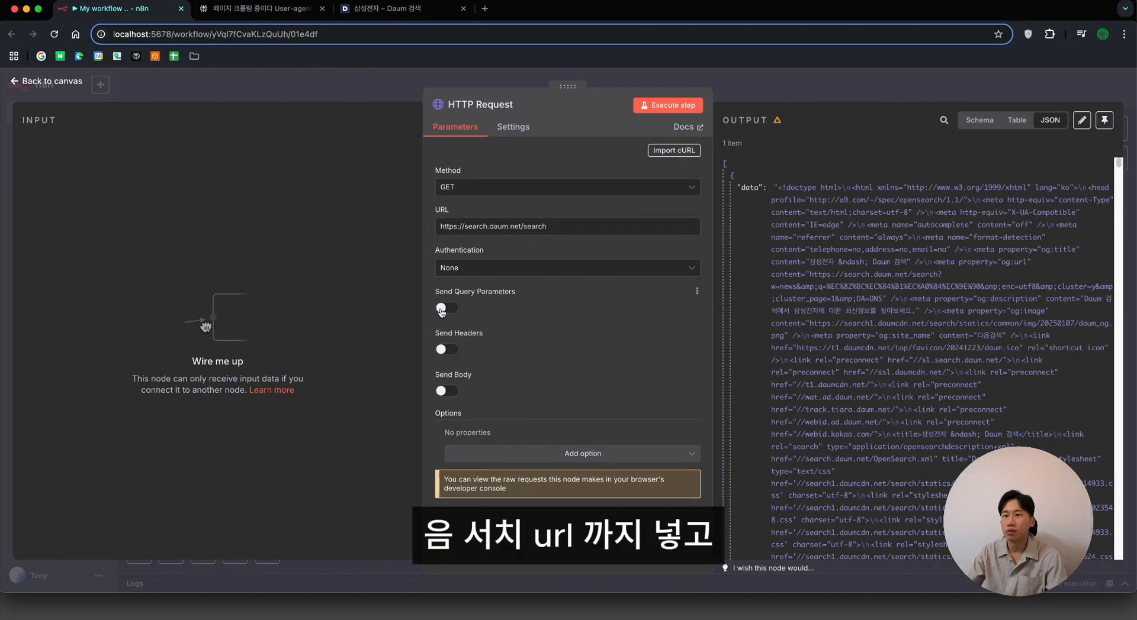
click(502, 406)
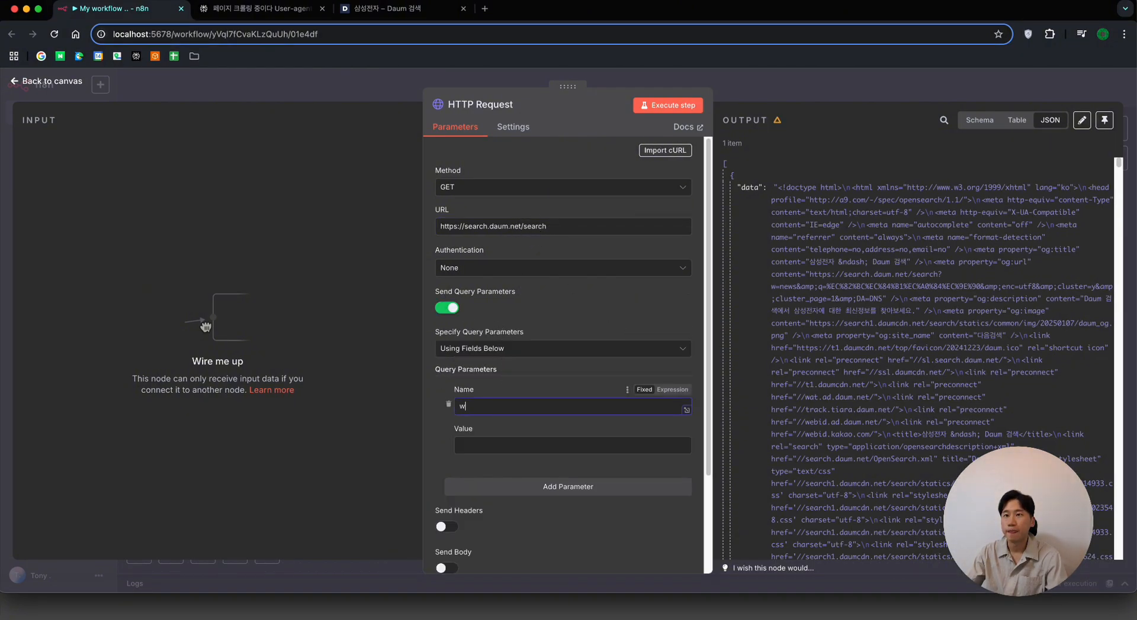
click(373, 11)
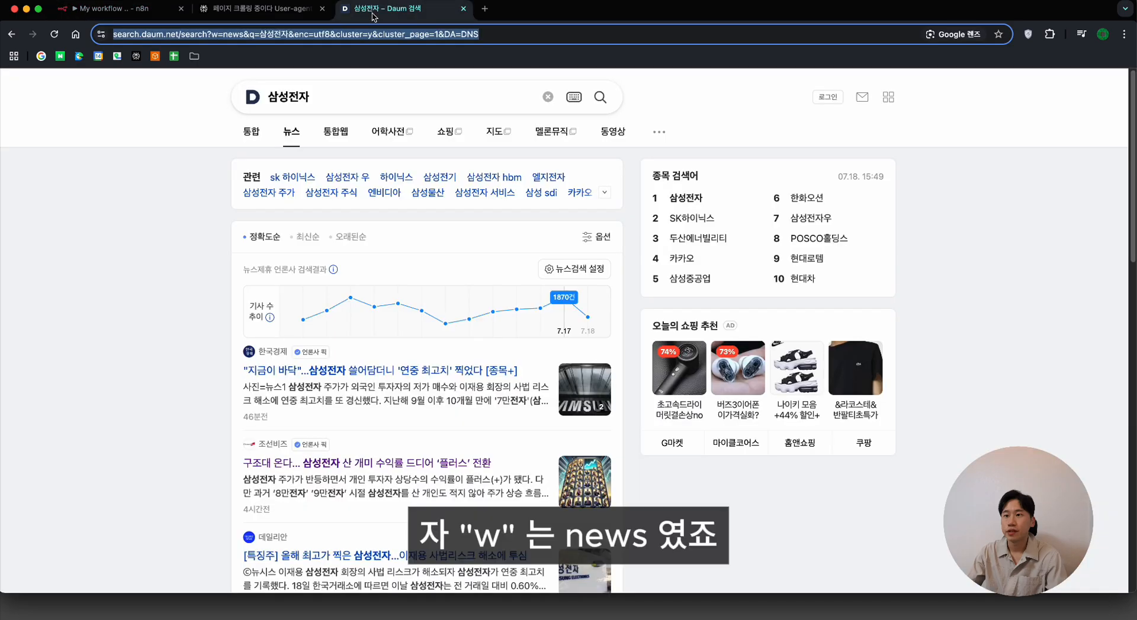
double_click(234, 33)
key(super+c)
click(112, 11)
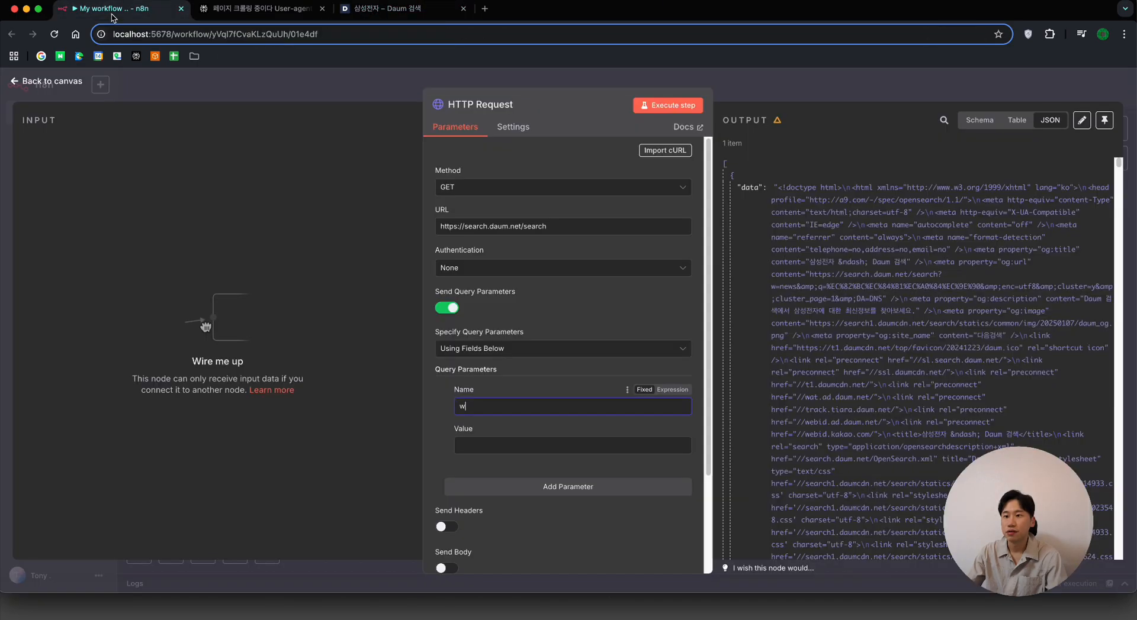
click(518, 436)
key(super+v)
Step: Add a second query parameter named q to the HTTP Request
click(530, 492)
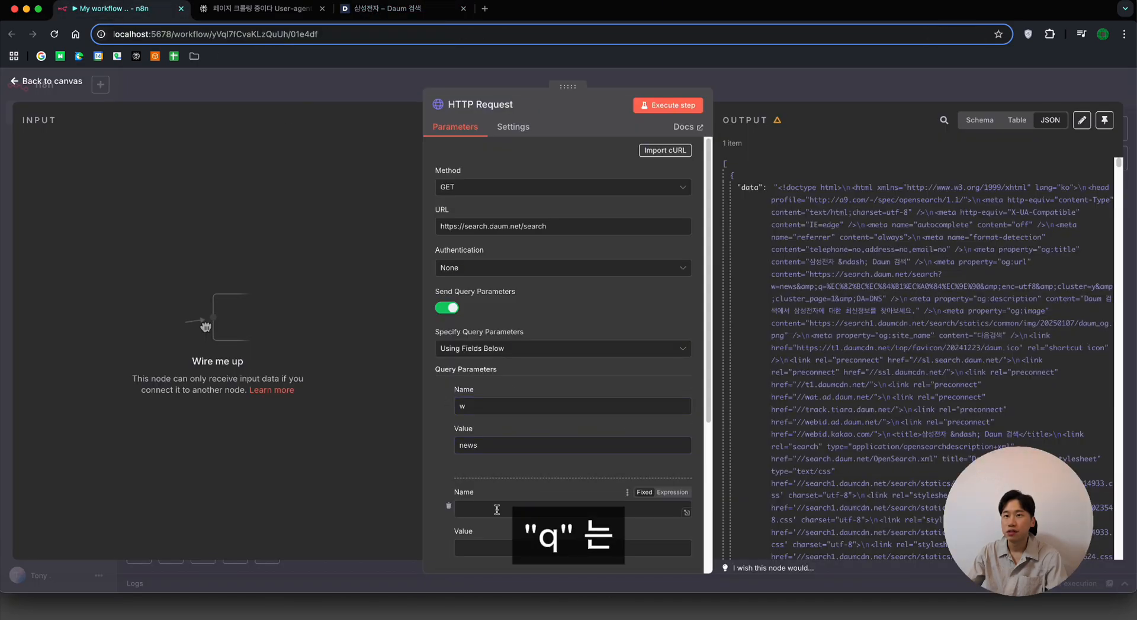
click(498, 509)
text(q)
click(518, 553)
scroll(518, 507, down, 2)
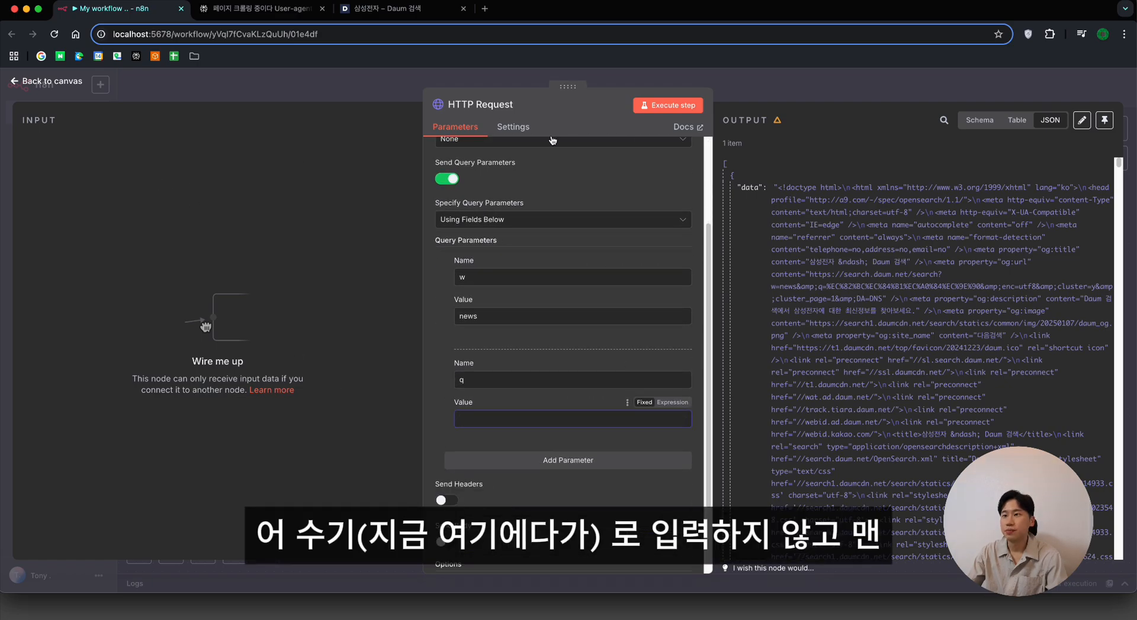
Step: Return to the canvas, place the HTTP Request node below the closing-price request node, and connect the 수기입력 output to it
click(21, 83)
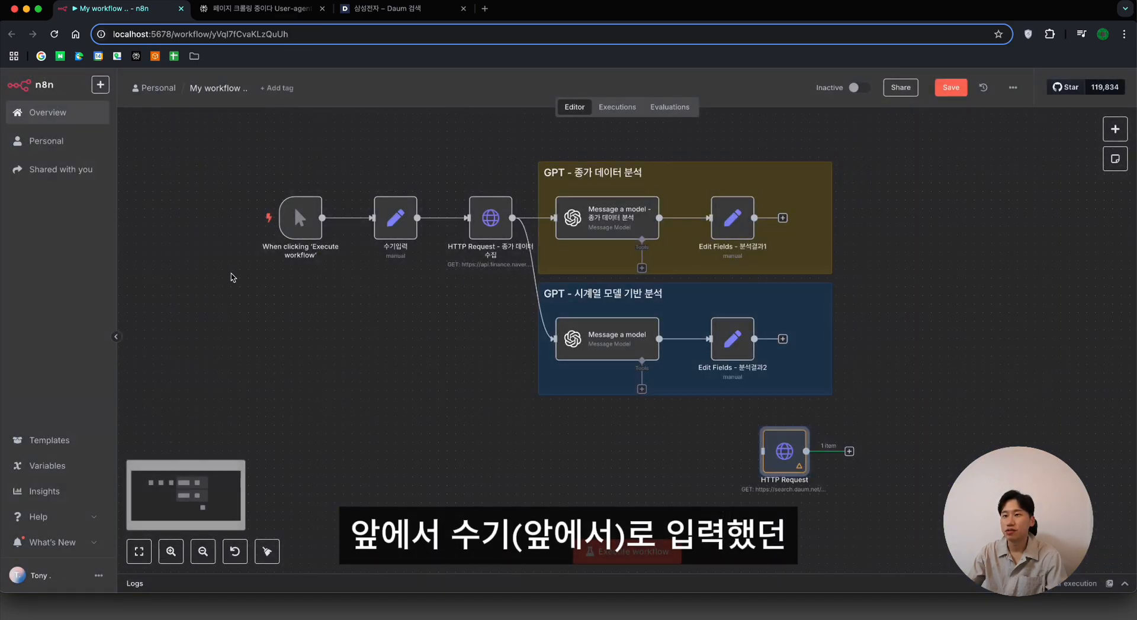
drag(791, 451, 497, 451)
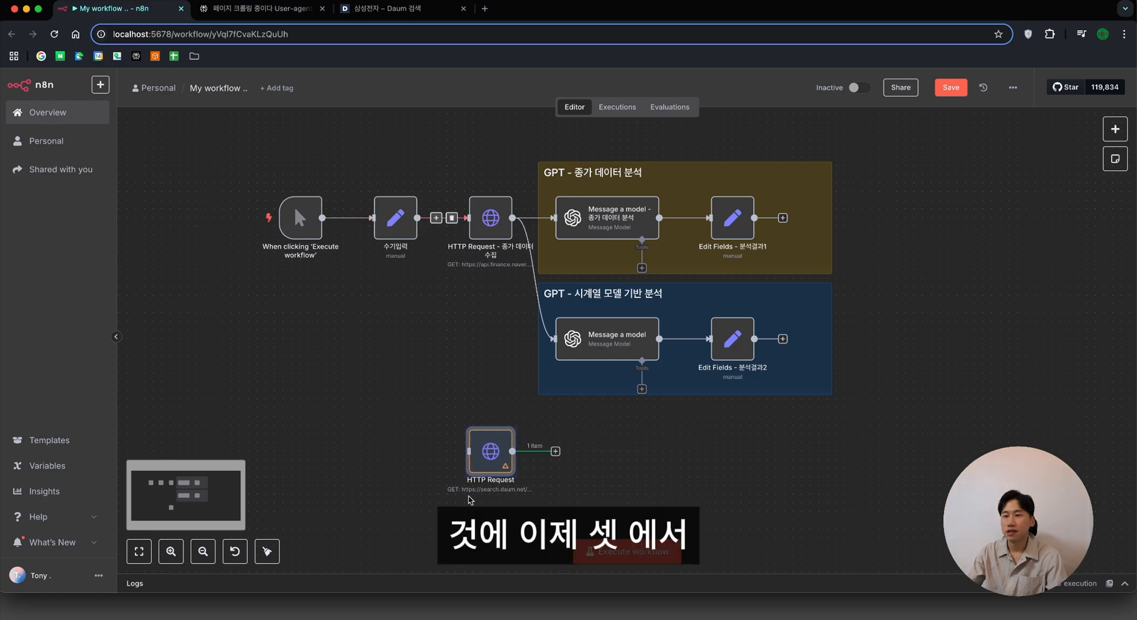
drag(417, 218, 469, 452)
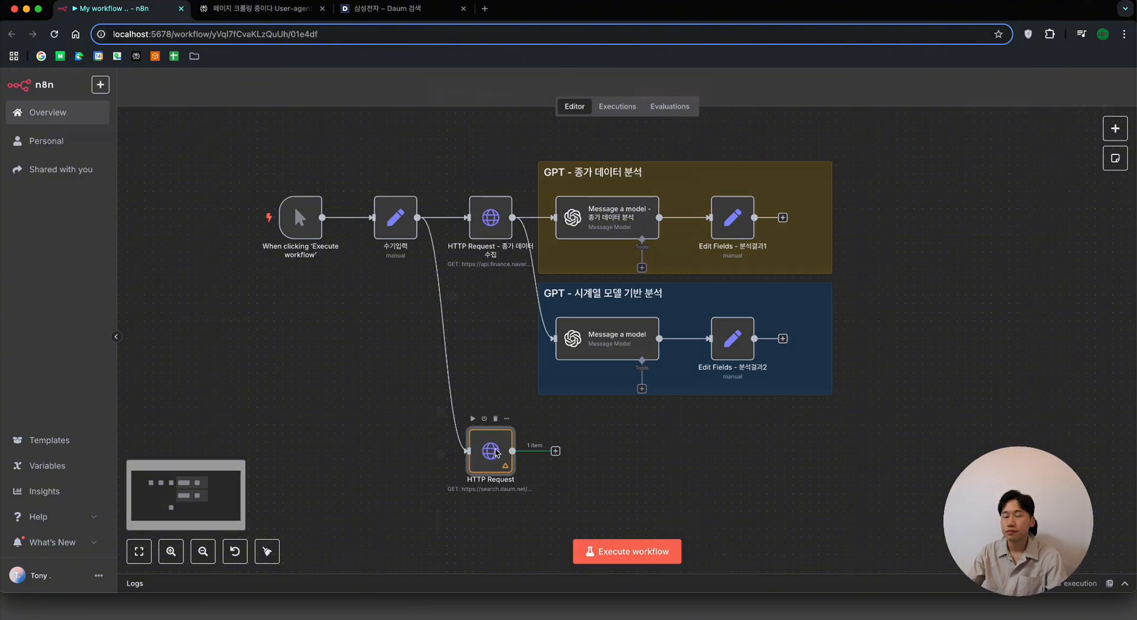
Step: Run the previous nodes from within the HTTP Request node and map symbol_name from 수기입력 to the q parameter's value
double_click(492, 452)
click(220, 362)
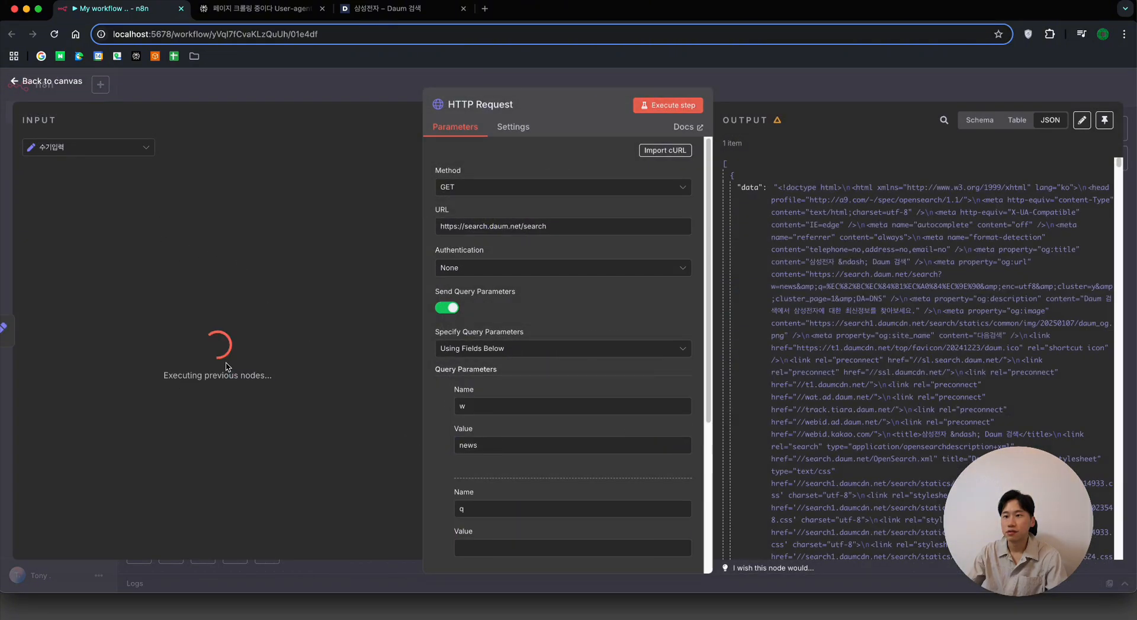
drag(75, 197, 492, 548)
scroll(439, 464, down, 5)
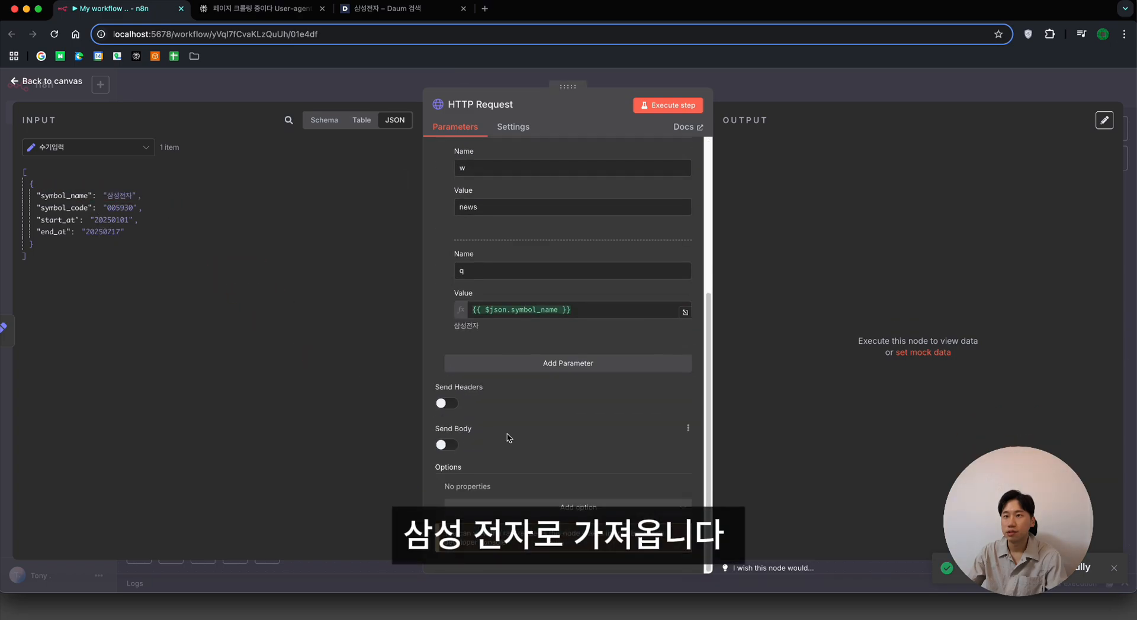
Step: Add a third query parameter and name it enc, copied from the Daum search address
click(558, 364)
click(358, 11)
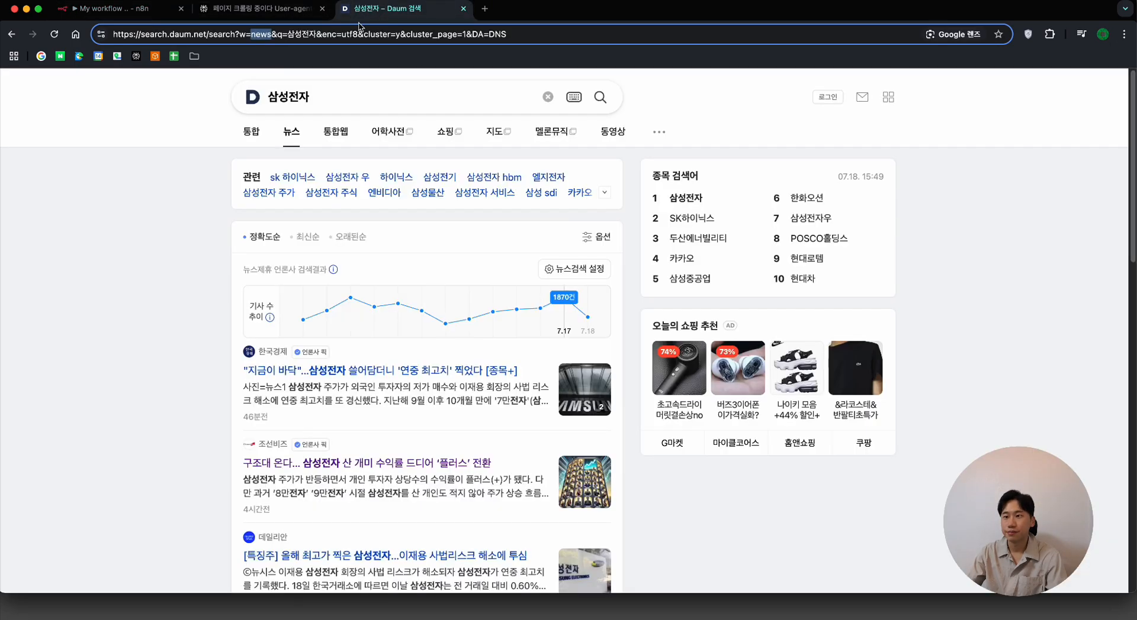
double_click(330, 34)
key(ctrl+c)
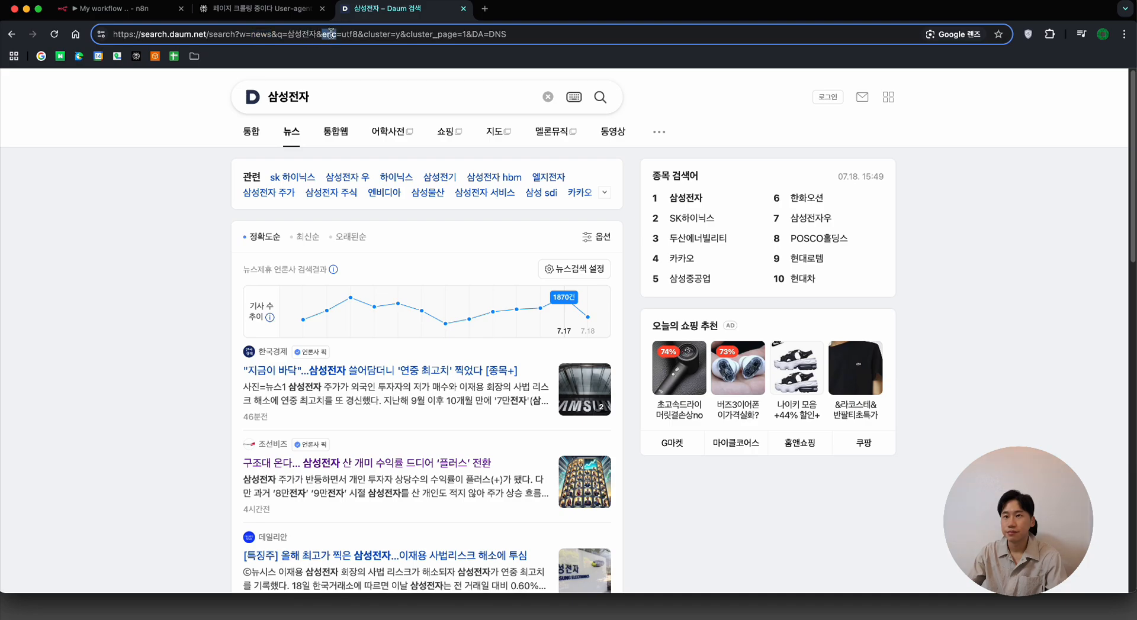
click(129, 10)
click(516, 386)
key(ctrl+v)
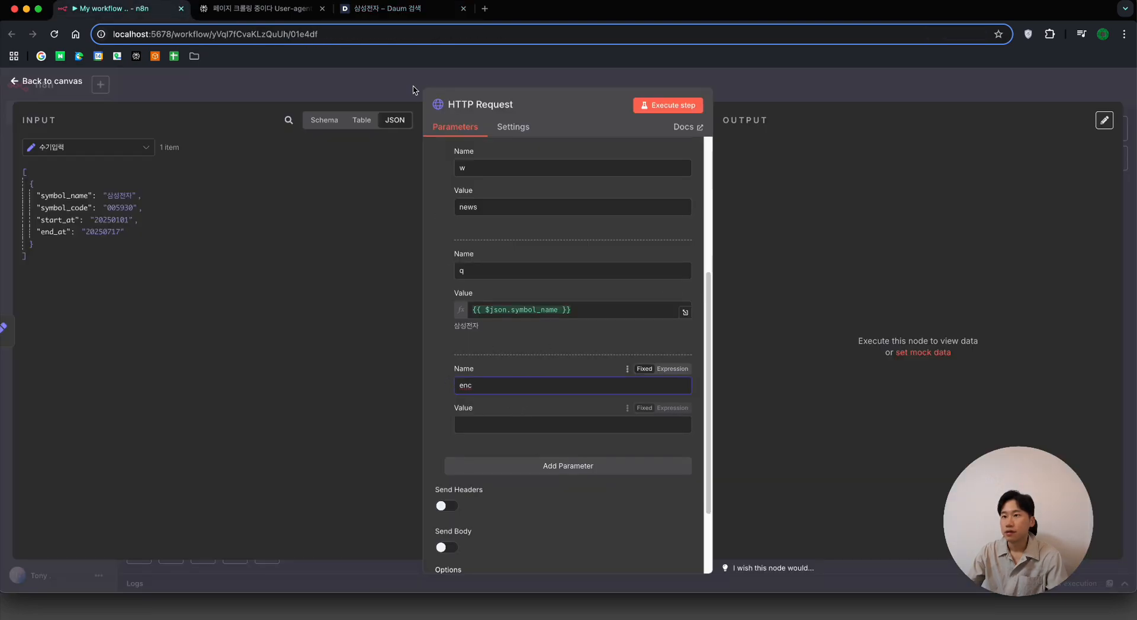
Step: Set the enc parameter's value to utf8, copied from the Daum search address
click(392, 9)
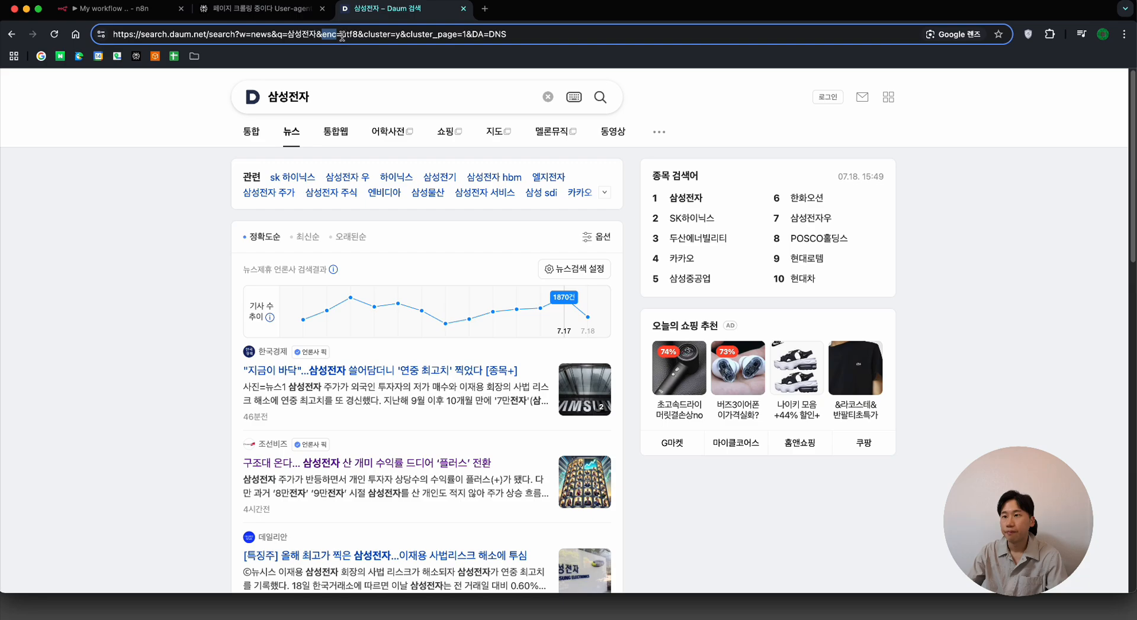
double_click(359, 34)
key(ctrl+c)
click(95, 7)
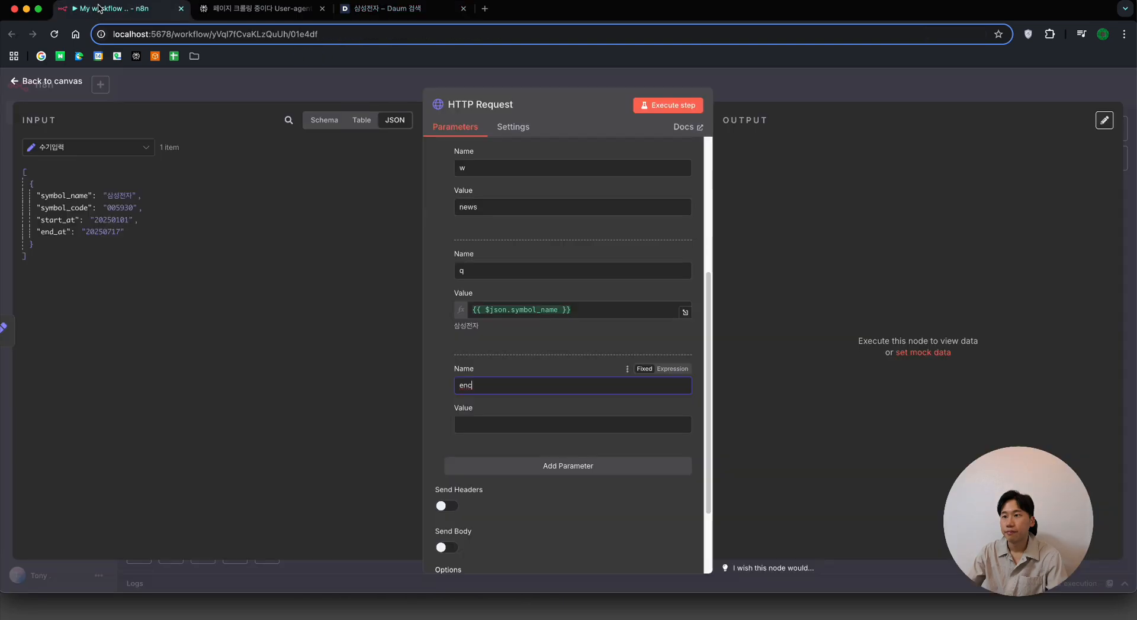
click(535, 424)
key(ctrl+v)
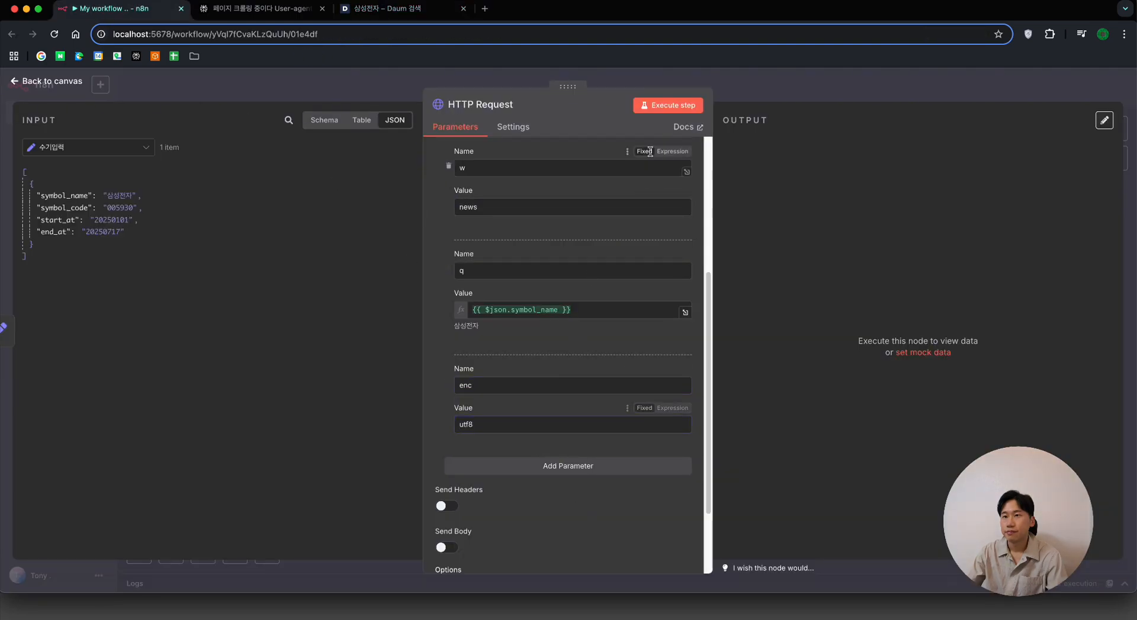
Step: Execute the HTTP Request step and look through the returned page source for the news articles
click(667, 105)
scroll(936, 386, down, 15)
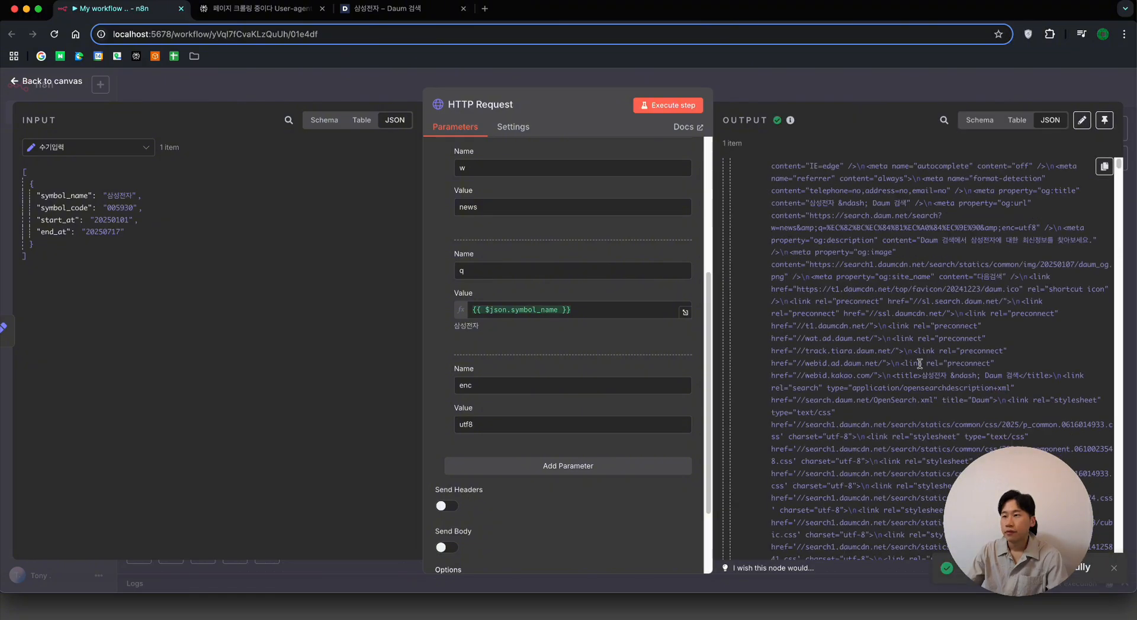
scroll(934, 386, down, 15)
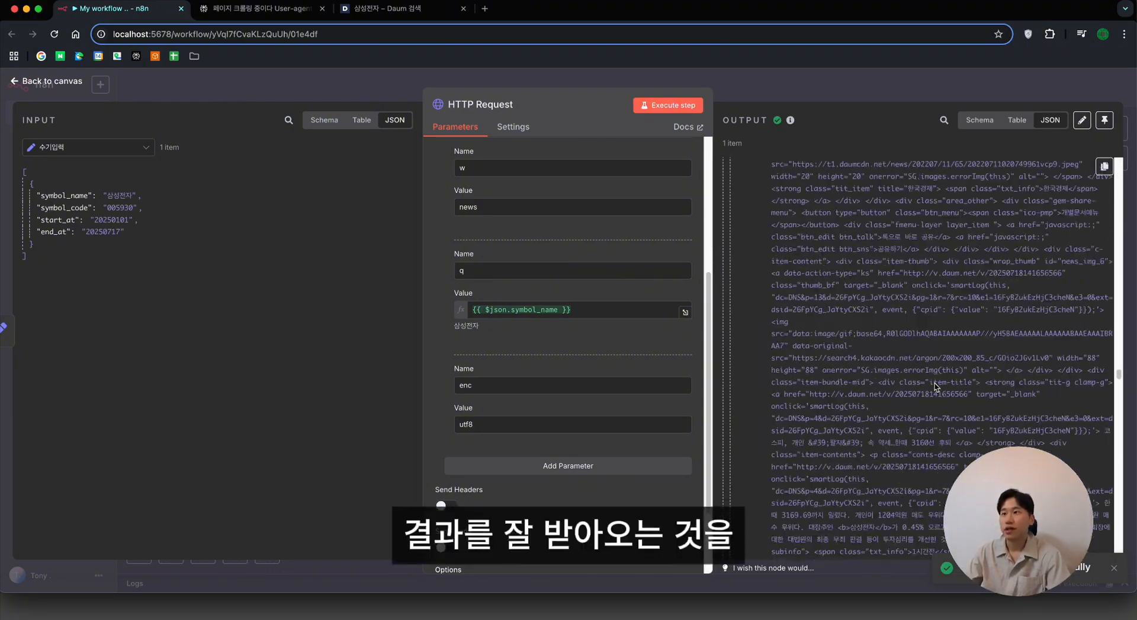
scroll(934, 386, down, 15)
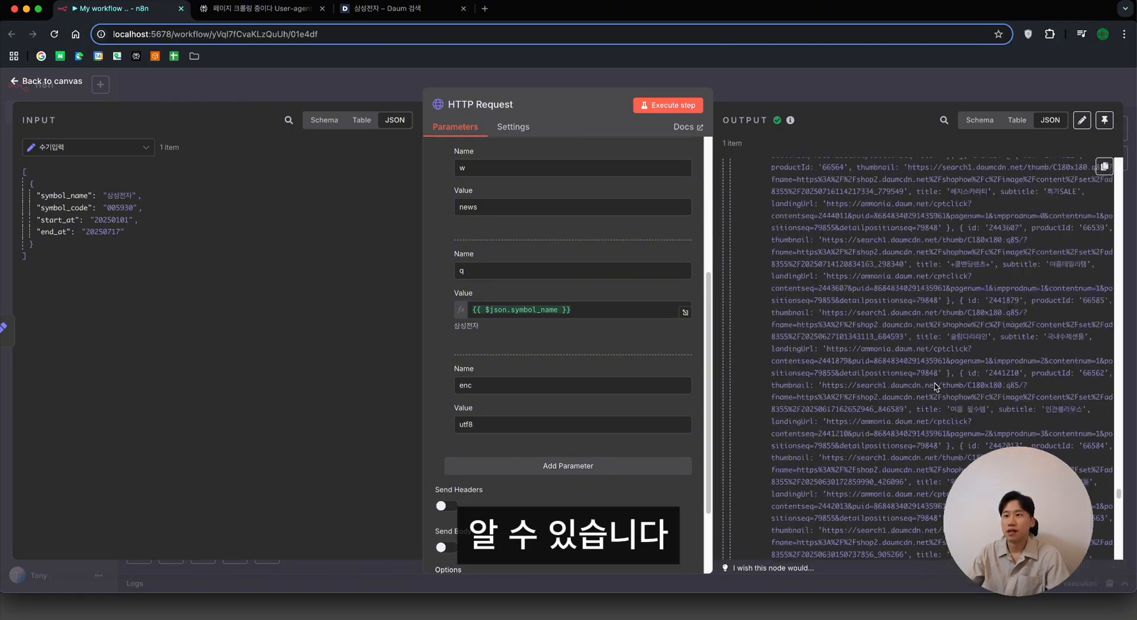
scroll(921, 354, down, 5)
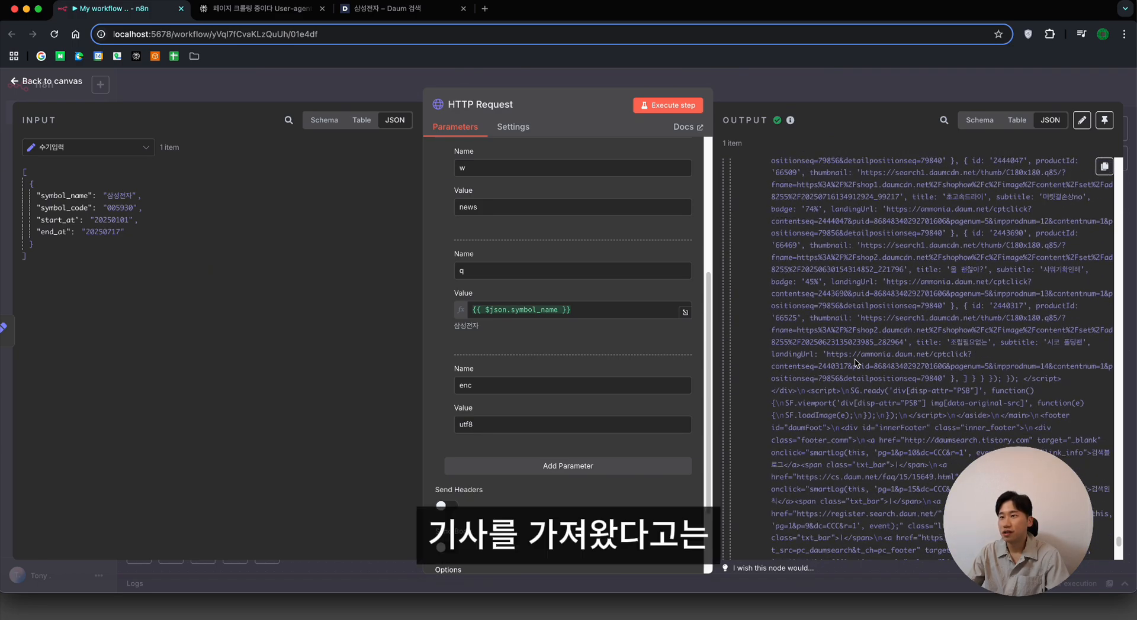
Step: Close the node and append an HTML node with the Extract HTML Content action after the Daum HTTP Request
key(Escape)
drag(709, 452, 657, 428)
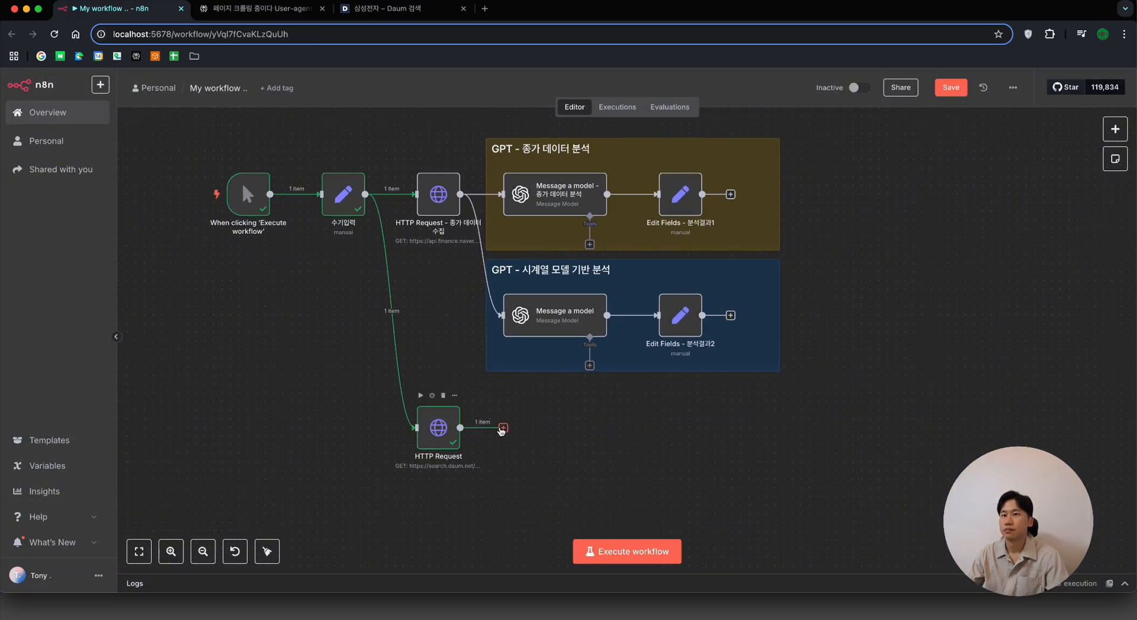
click(503, 428)
text(html)
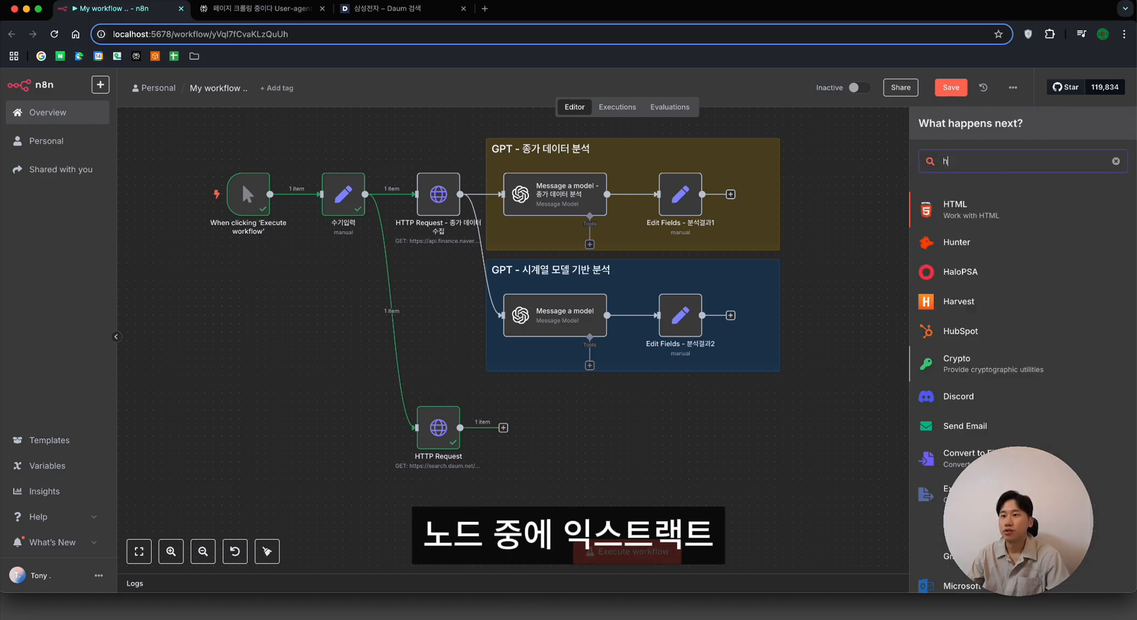
click(1069, 212)
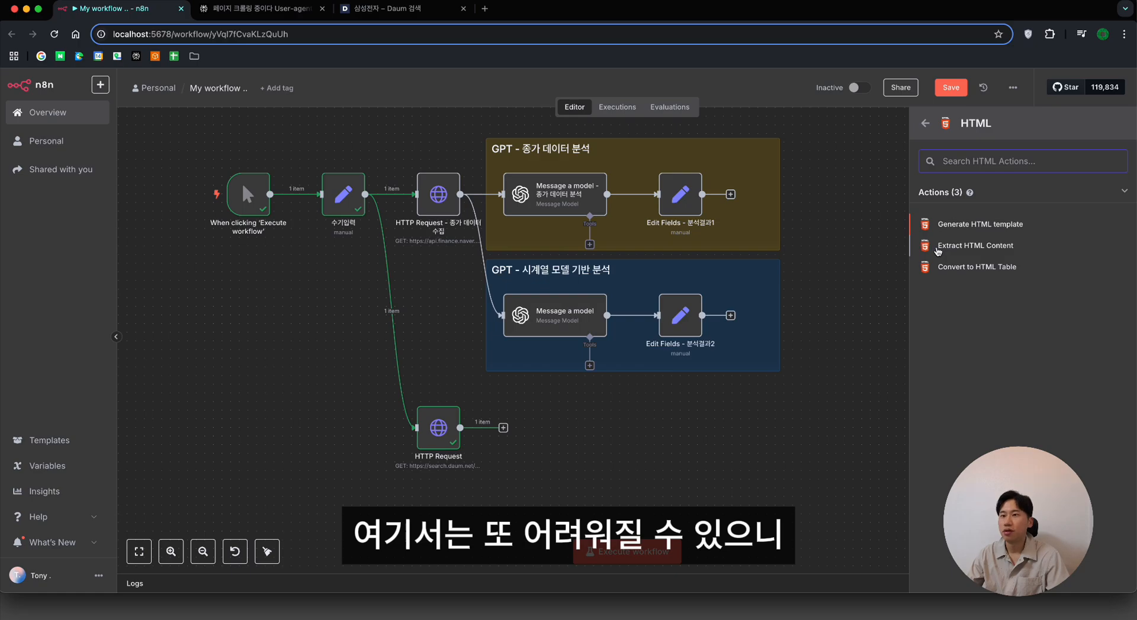
click(937, 251)
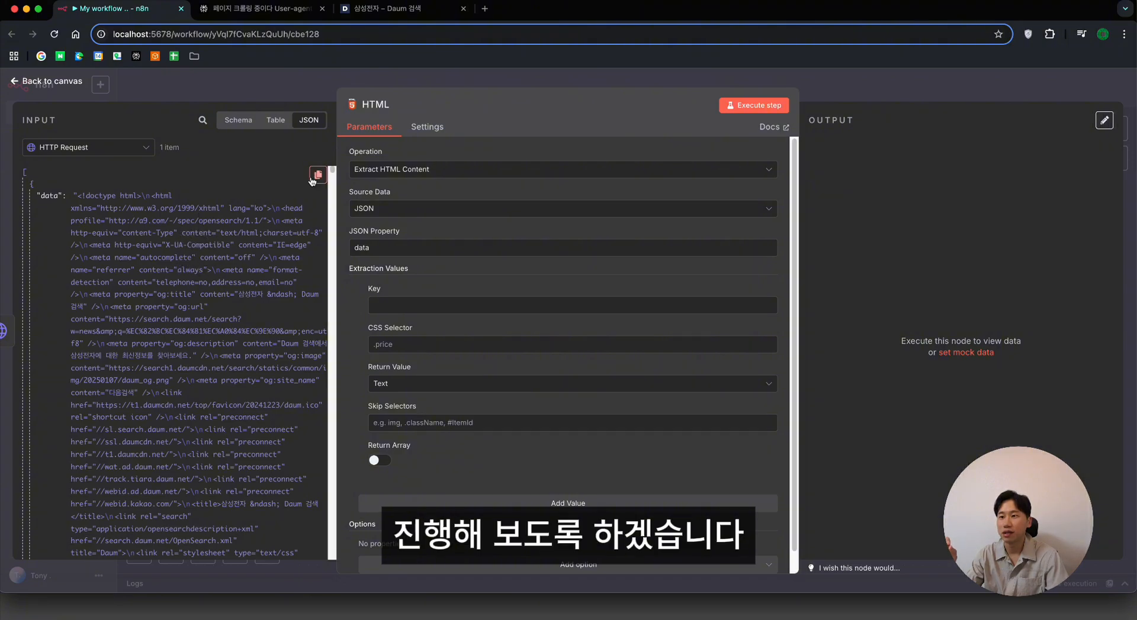
Step: Switch to Perplexity and, with the crawled text attached, write "n8n으로 뉴스기사를 크롤링 했다 텍스트를 첨부한다 기사의 제목과 url 을 추출해야 한다"
click(260, 8)
scroll(514, 415, down, 5)
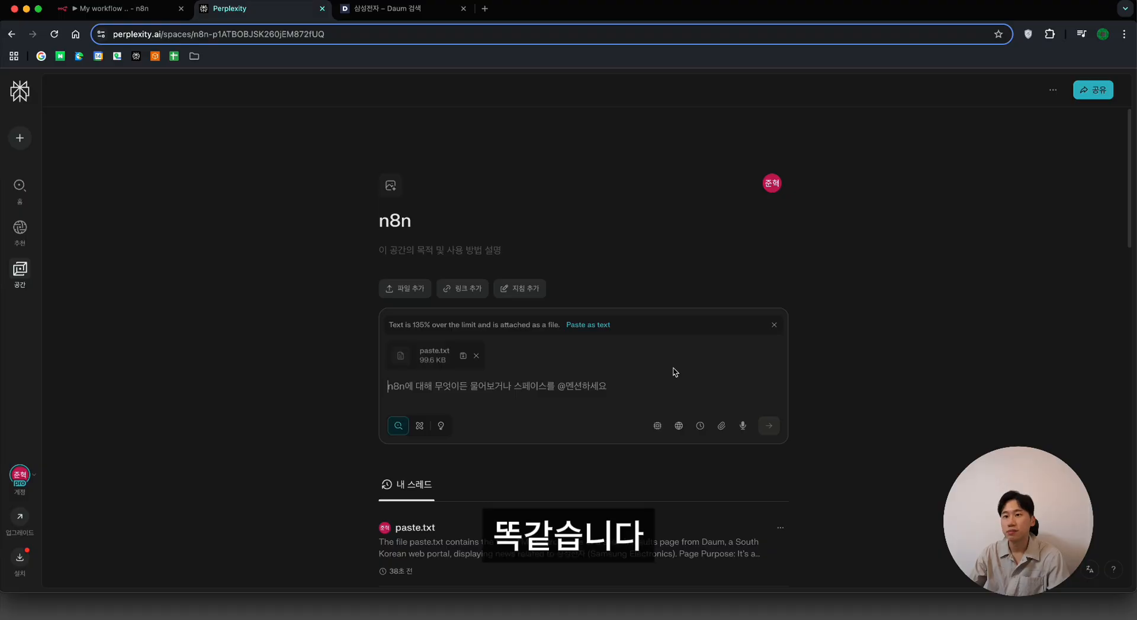
text(n8n으로 뉴스기사를 크롤링 했다)
key(shift+Return)
text(텔)
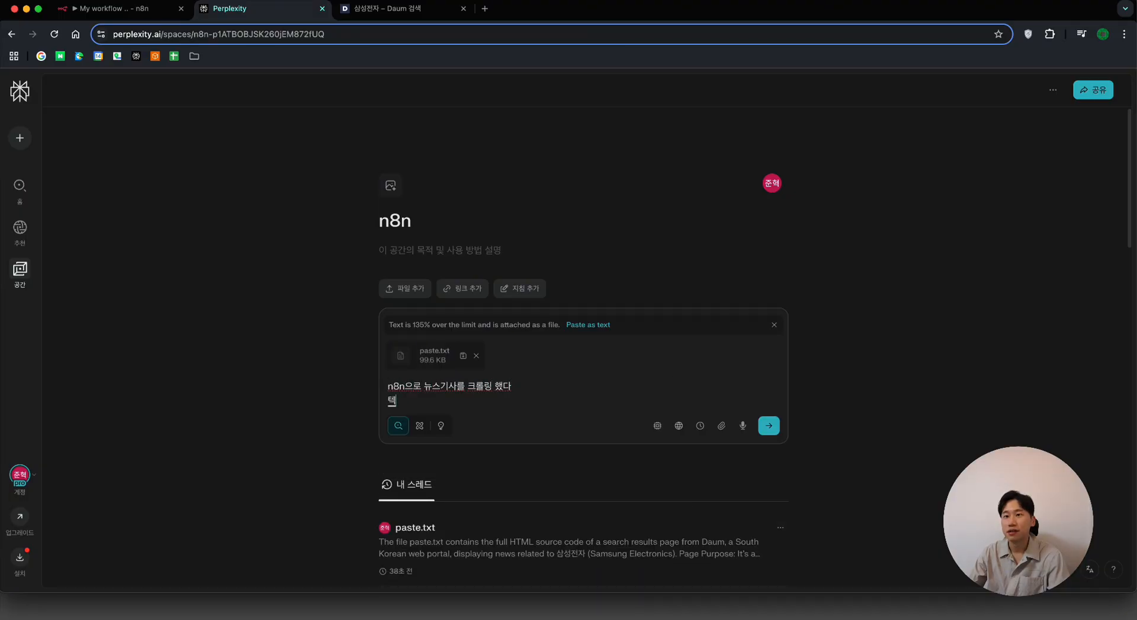
text(스트를 첨부한다기사의 제목과 내요)
key(BackSpace)
key(BackSpace)
key(BackSpace)
text(url 을 추출해야 한다)
Step: Add "html extract를 사용 할 것이다 하는 방법을 알려줘" plus the first article's headline to the prompt, and submit it
key(shift+Return)
text(html )
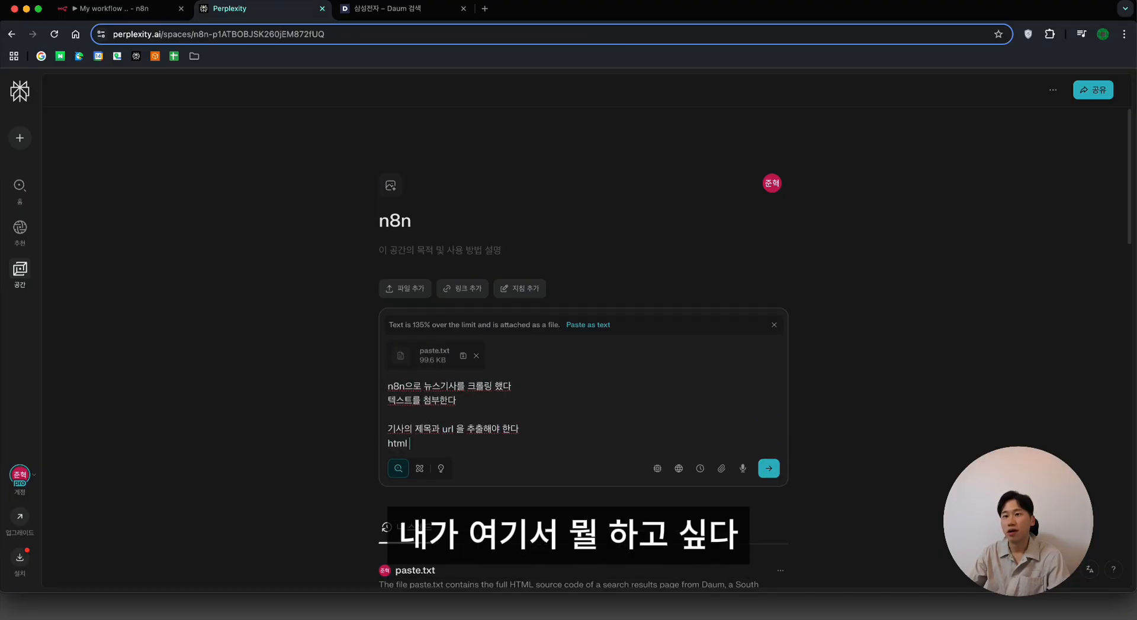
text( 것이다)
key(shift+Return)
text(하는 방법을 알려줘)
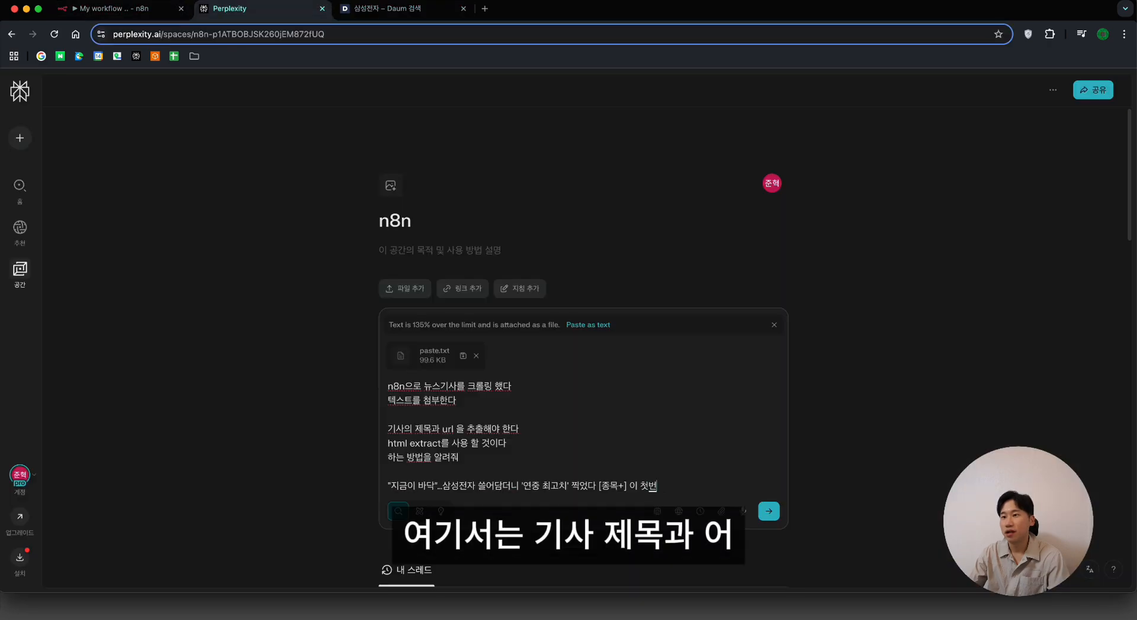
key(Return)
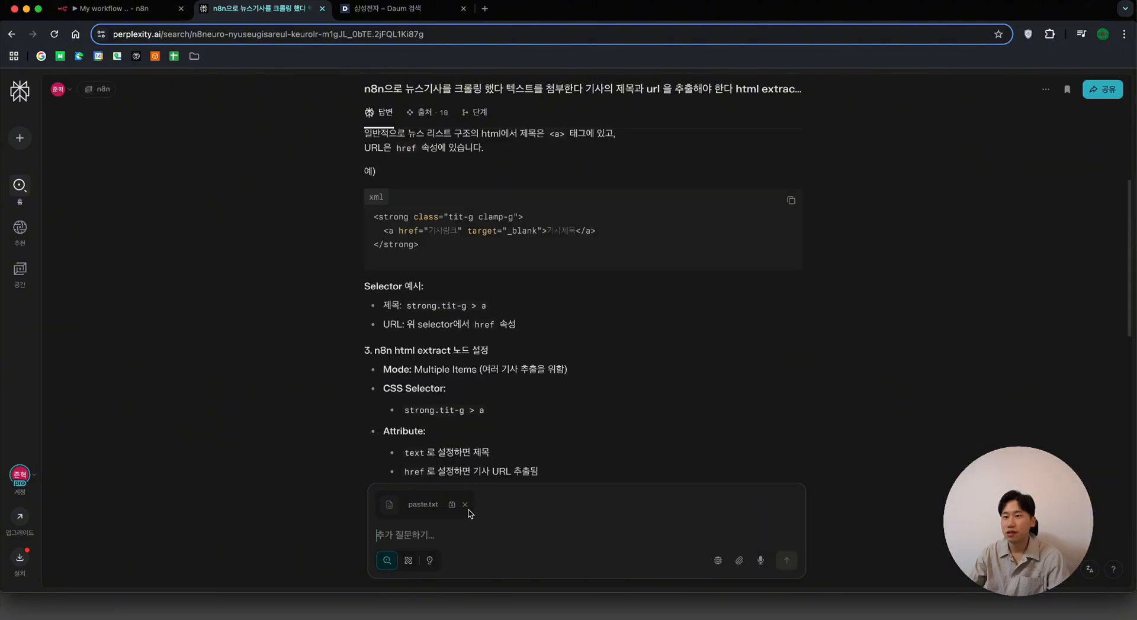
Step: Send the follow-up question "title 과 url 로 나눠서 css selector 와 정리해서 알려줘"
text(ㅅ)
key(BackSpace)
text(title 과 url 로 나눠서 c)
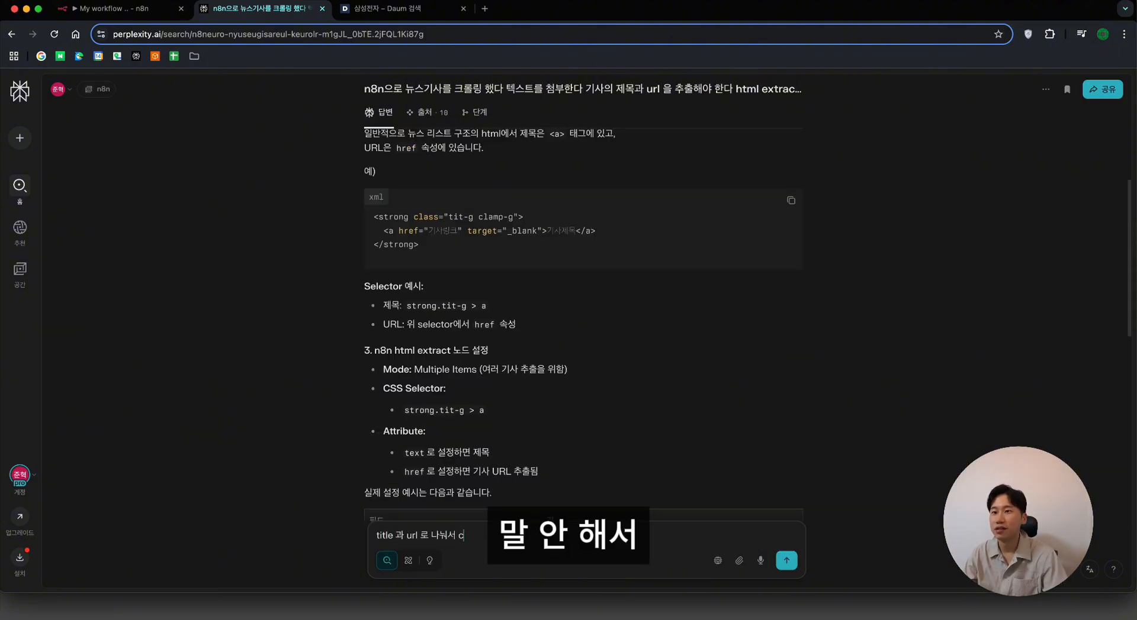
text(ss selector 와 정리해서 알려줘)
key(Return)
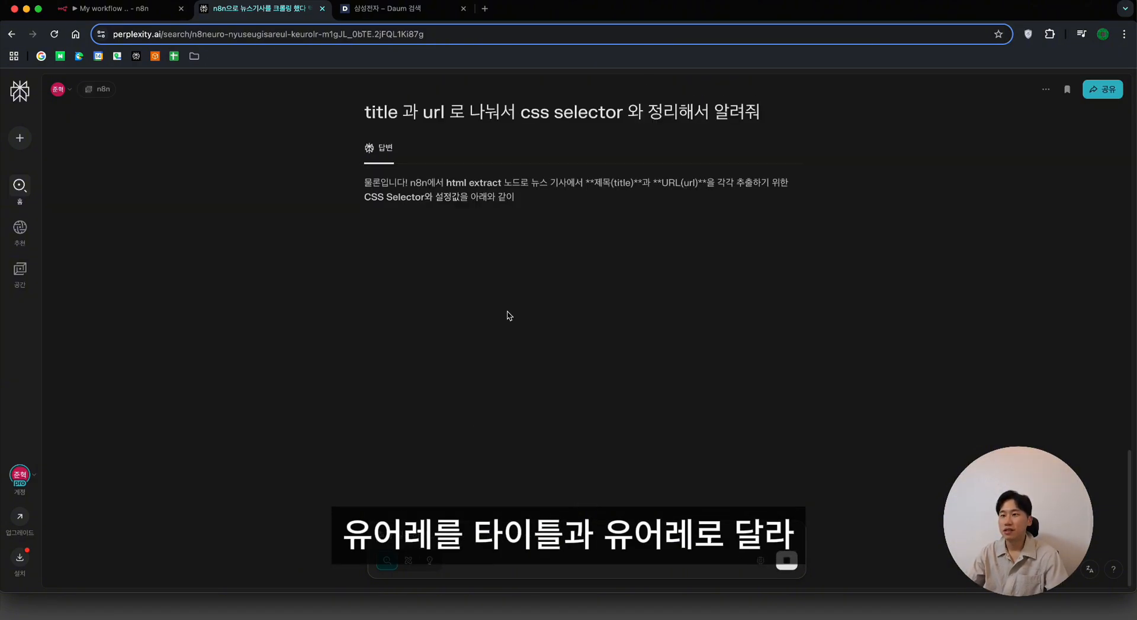
Step: Copy the title selector strong.tit-g > a into the n8n HTML node's CSS Selector and set the extraction key to title
drag(391, 327, 503, 325)
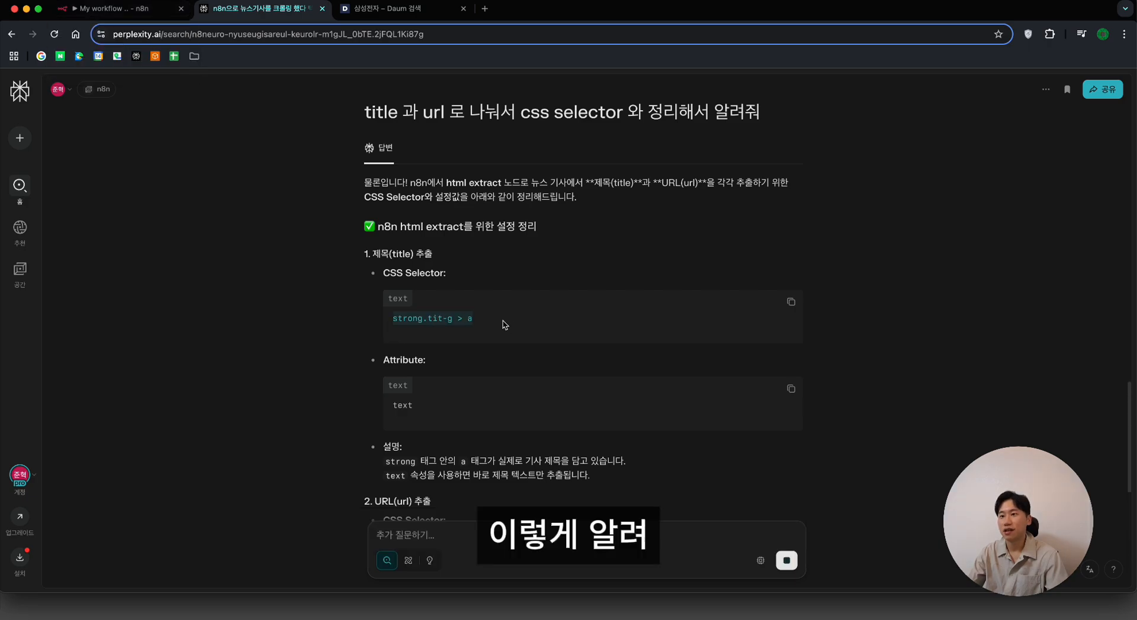
click(118, 9)
click(418, 306)
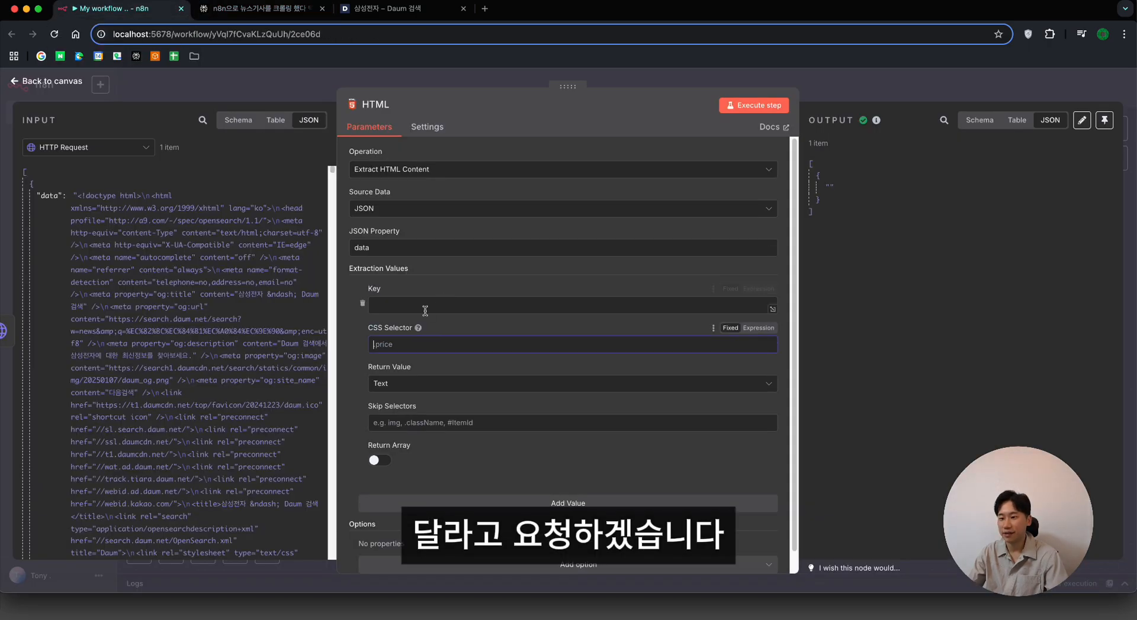
text(ㅅ)
key(BackSpace)
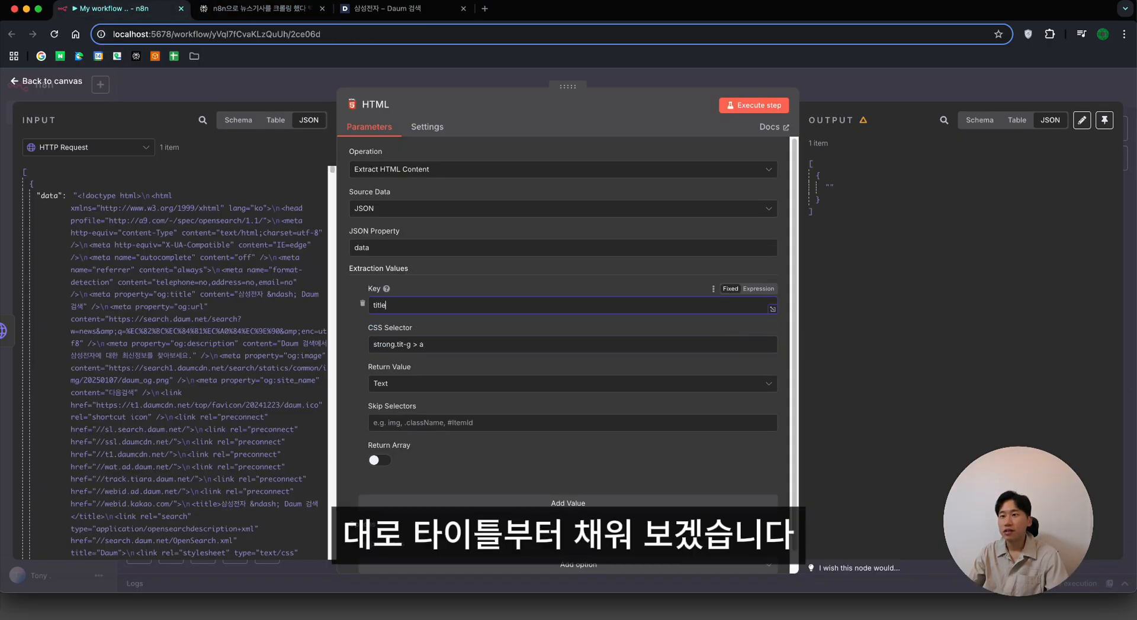
Step: Enable Return Array for the title extraction value in the HTML node and execute the step
click(753, 105)
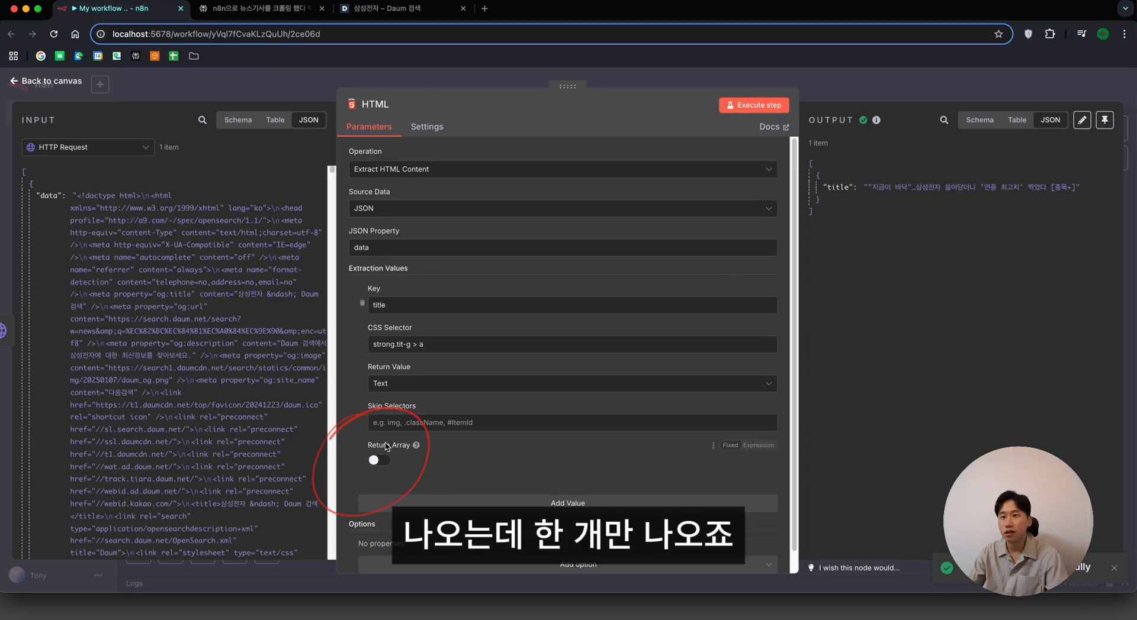
click(379, 460)
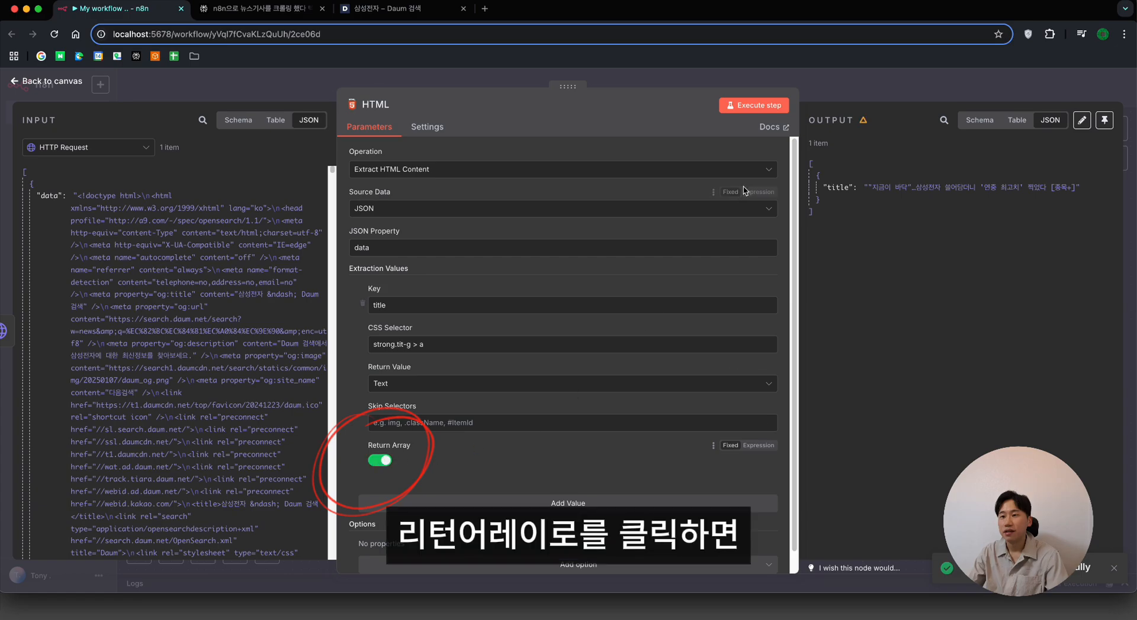
click(753, 105)
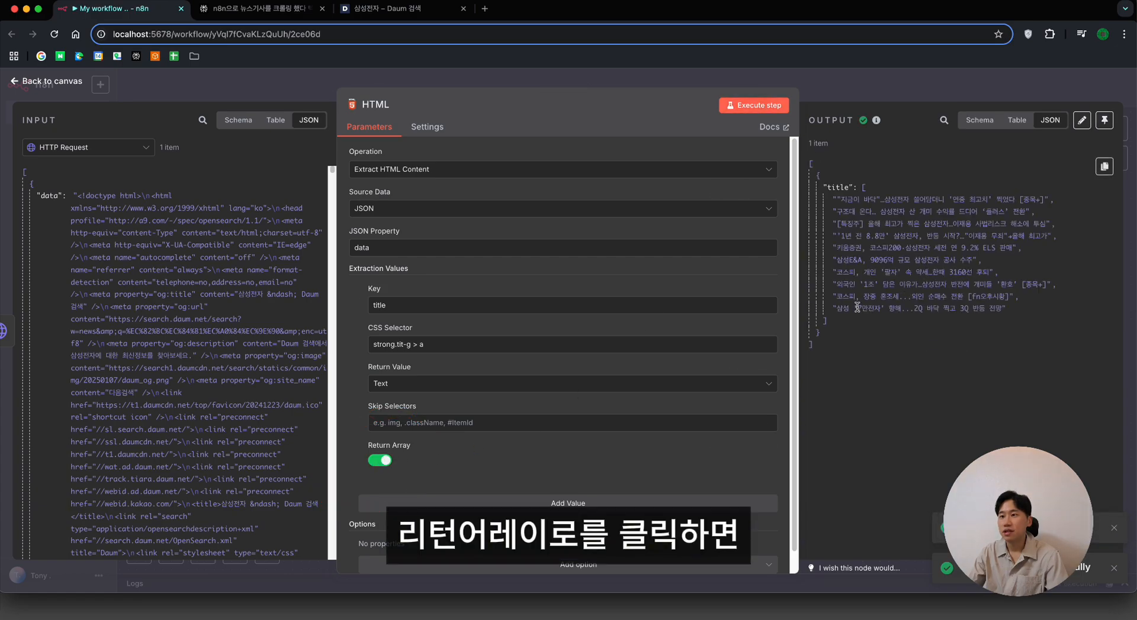
Step: Copy the URL selector strong.tit-g > a from Perplexity into a second HTML extraction value with the key ur;
click(296, 13)
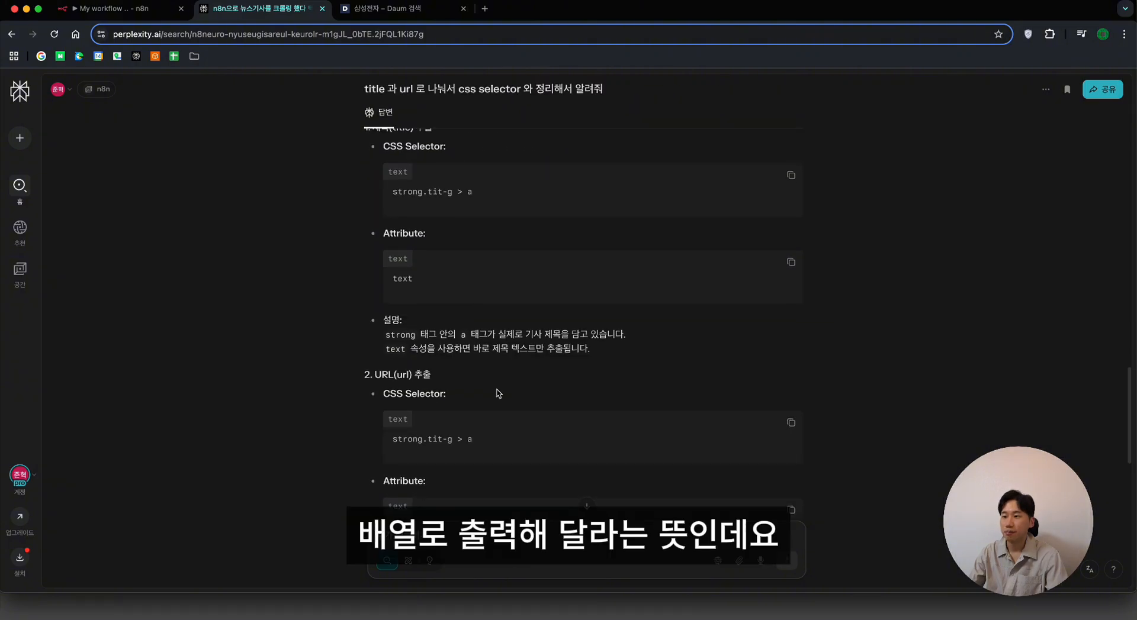
scroll(496, 388, down, 1)
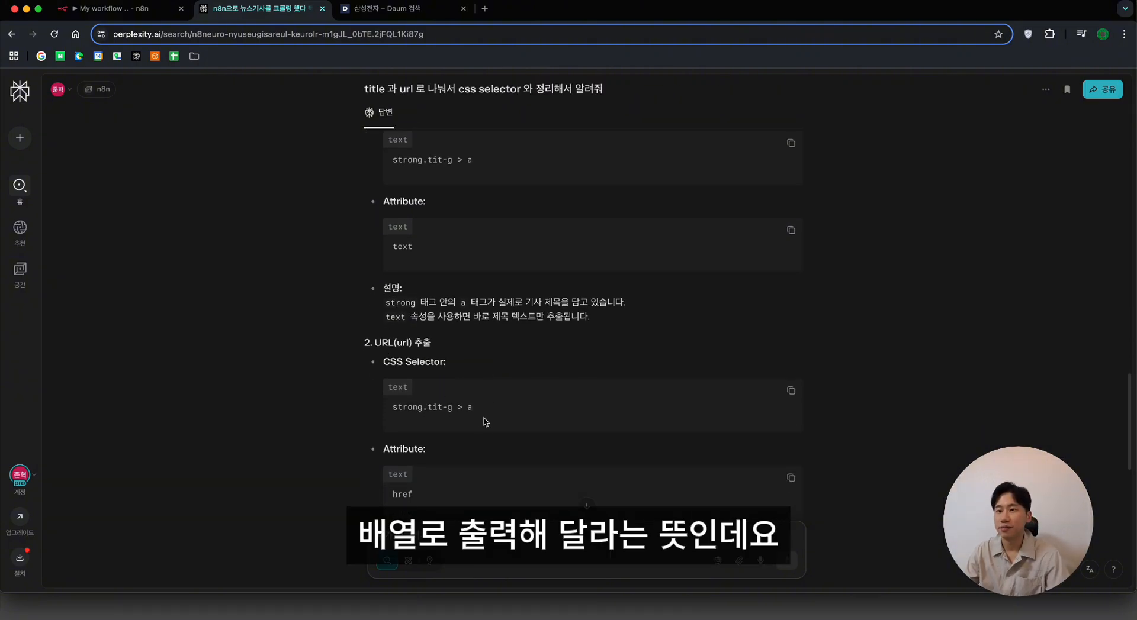
drag(481, 416, 389, 413)
key(super+c)
click(507, 437)
scroll(507, 438, down, 1)
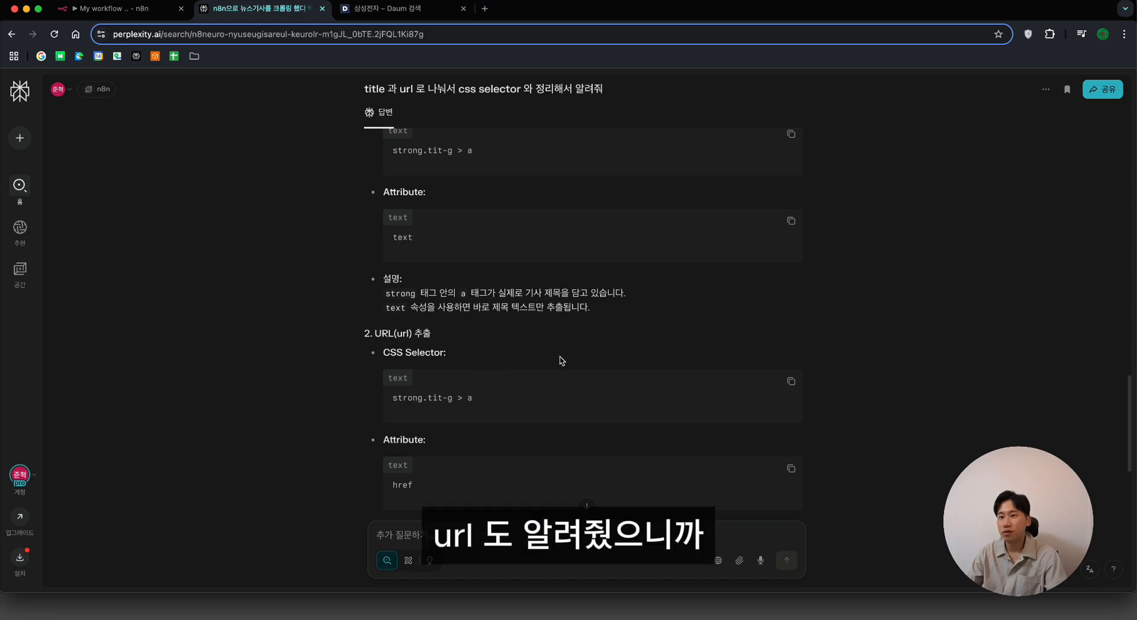
click(97, 11)
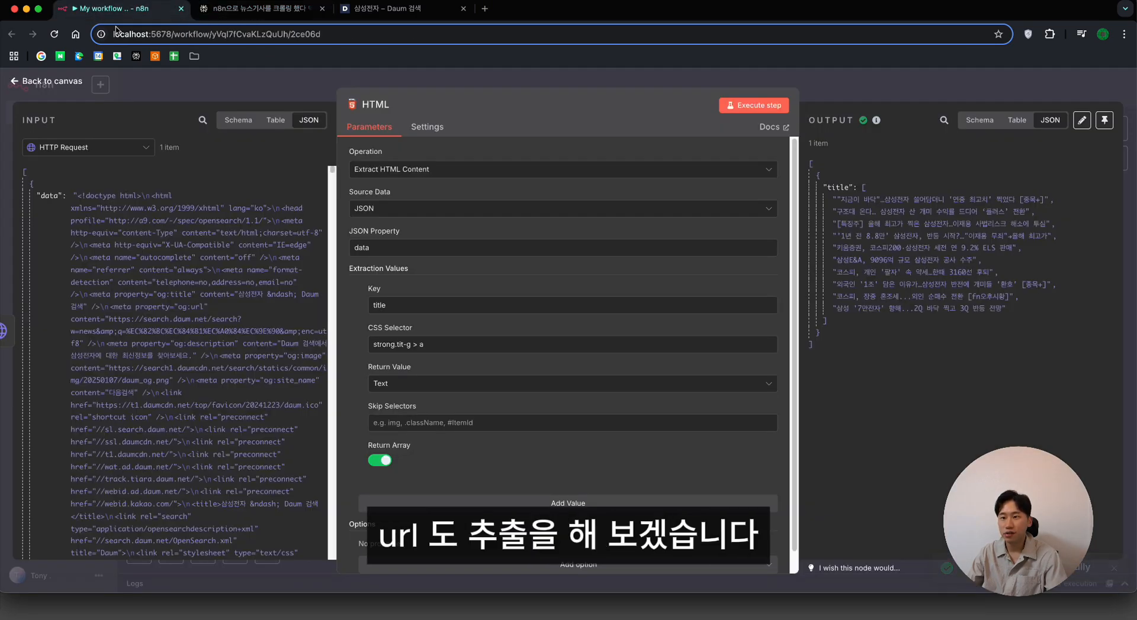
click(479, 505)
scroll(461, 414, down, 5)
click(433, 307)
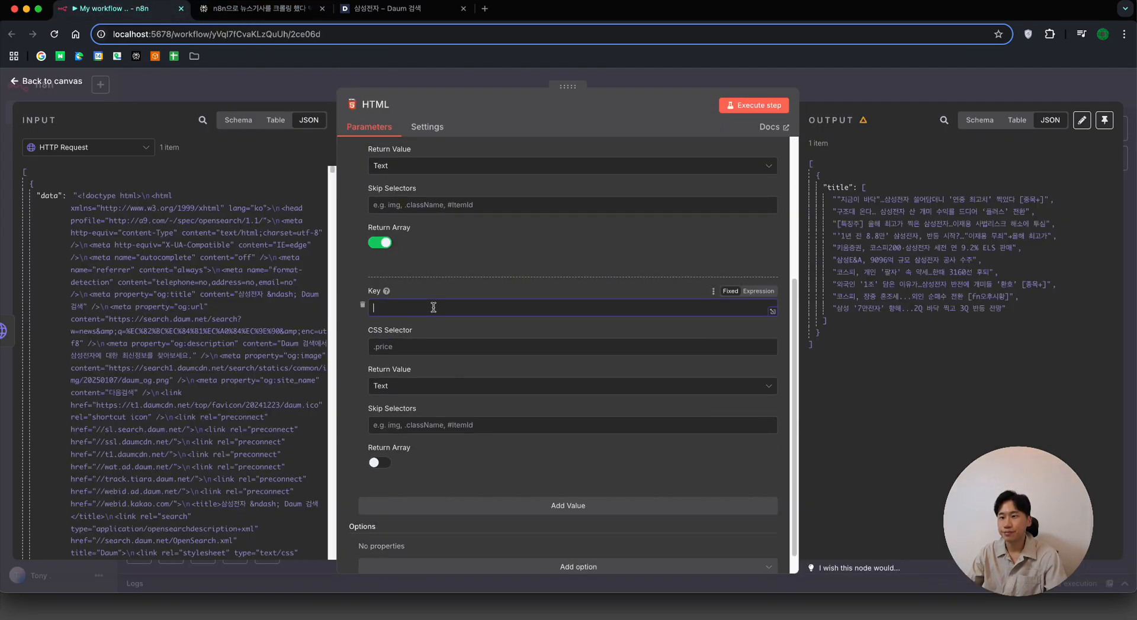
click(446, 349)
key(super+v)
scroll(466, 315, up, 2)
Step: Check the URL attribute in Perplexity, and set the second value's Return Value to Attribute with href
click(261, 10)
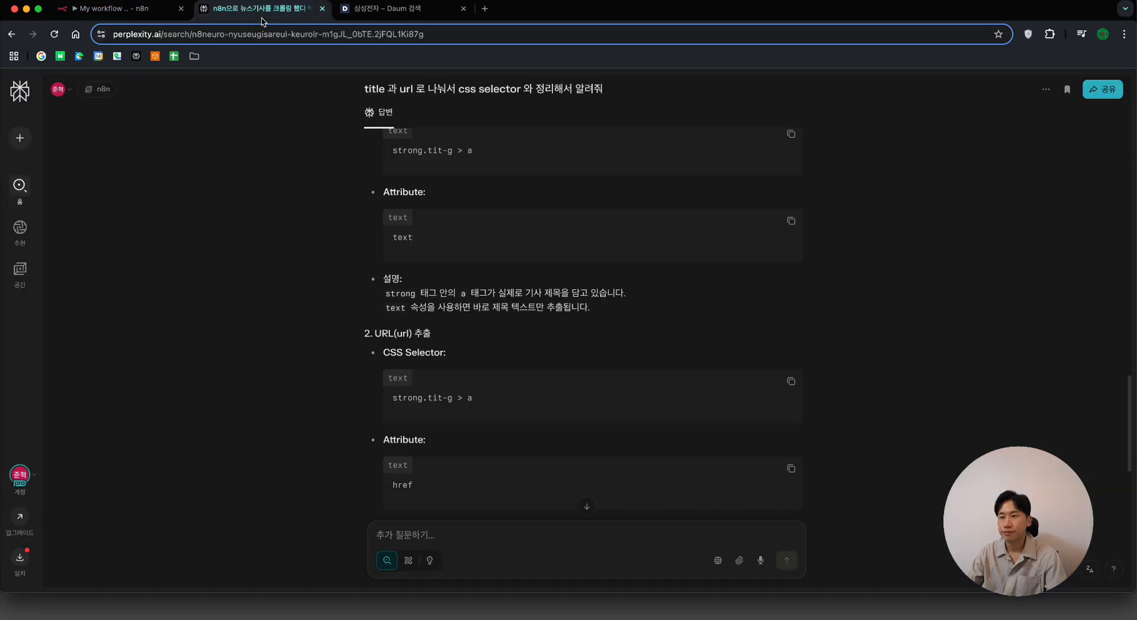
click(98, 8)
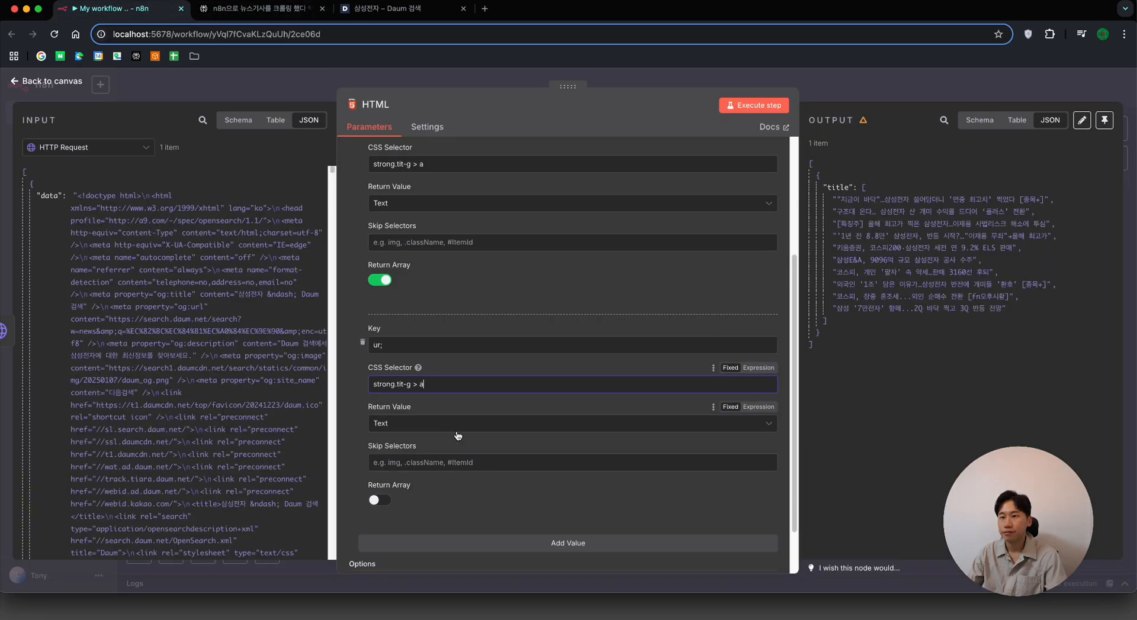
click(450, 424)
click(434, 459)
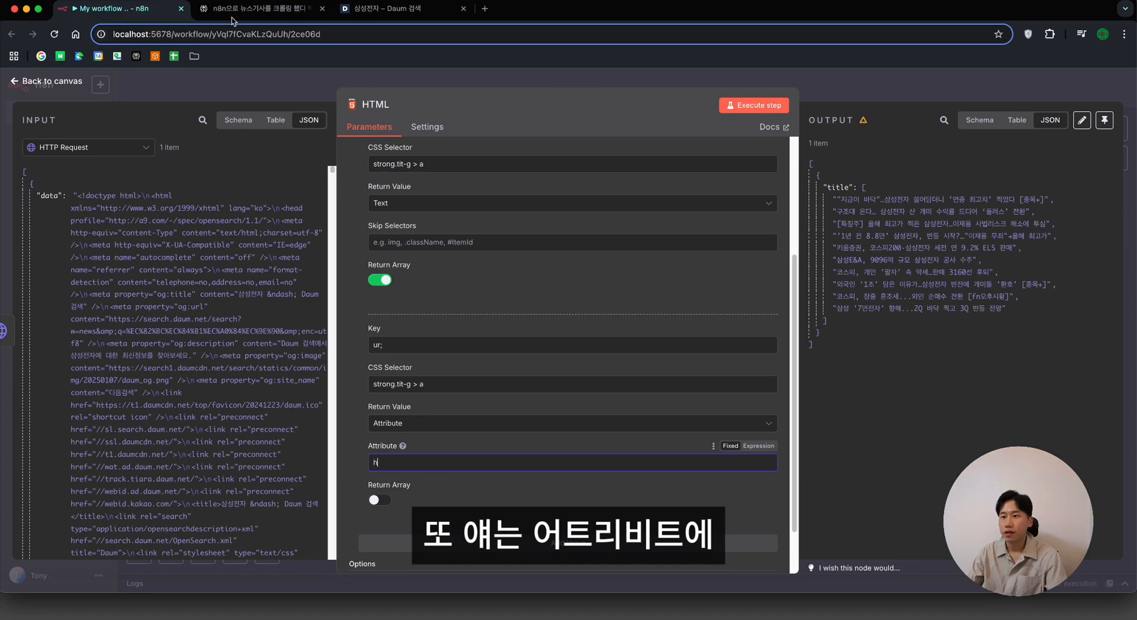
click(248, 10)
click(111, 8)
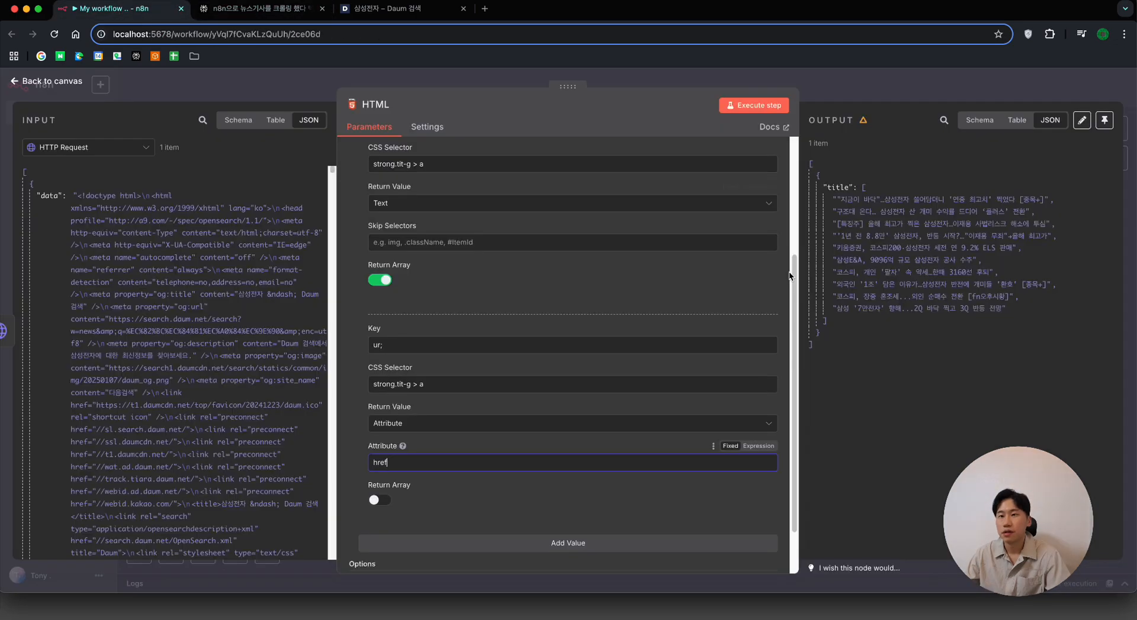
Step: Execute the HTML node, enable Return Array for the URL extraction value, and execute the node again
click(744, 104)
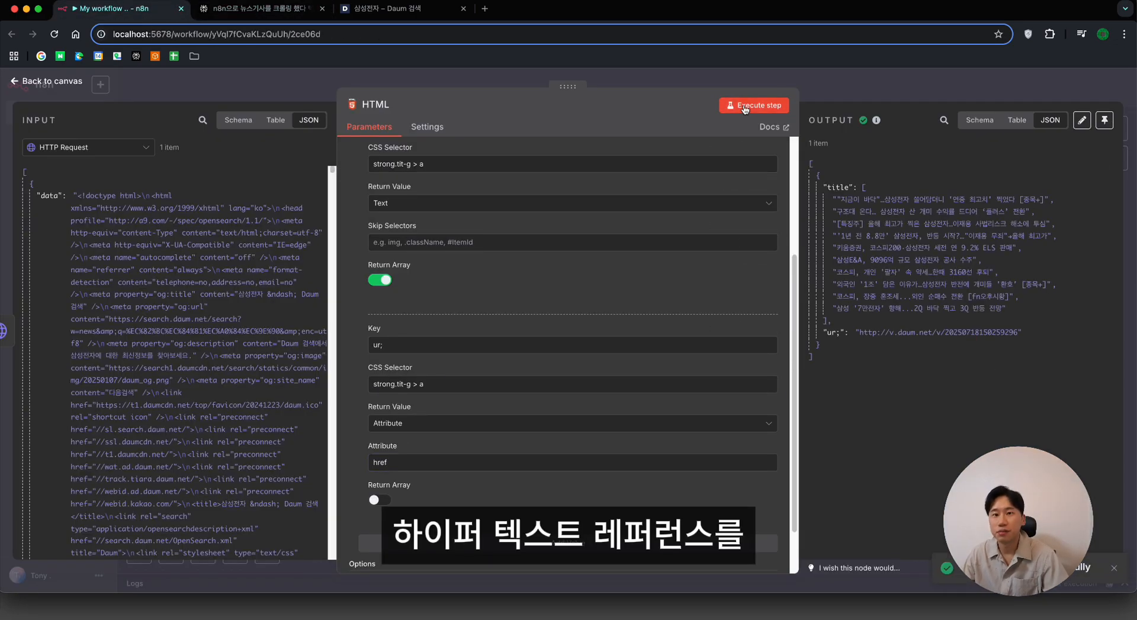
click(378, 502)
click(753, 106)
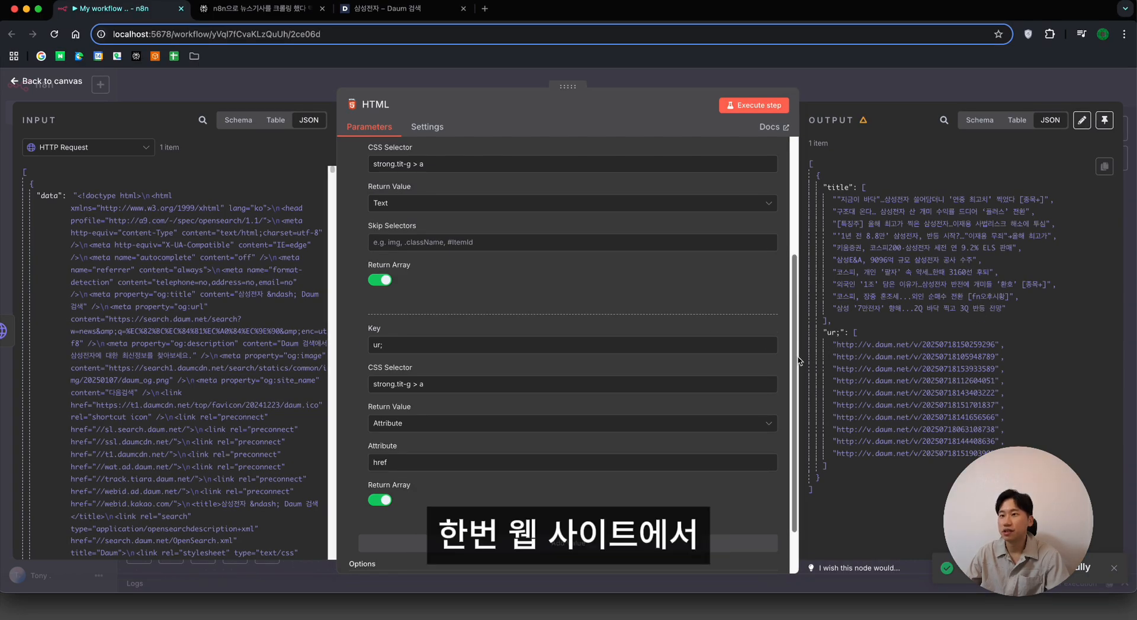
Step: Copy the first extracted article URL from the HTML output and open it in a new browser tab
drag(835, 345, 996, 346)
key(super+c)
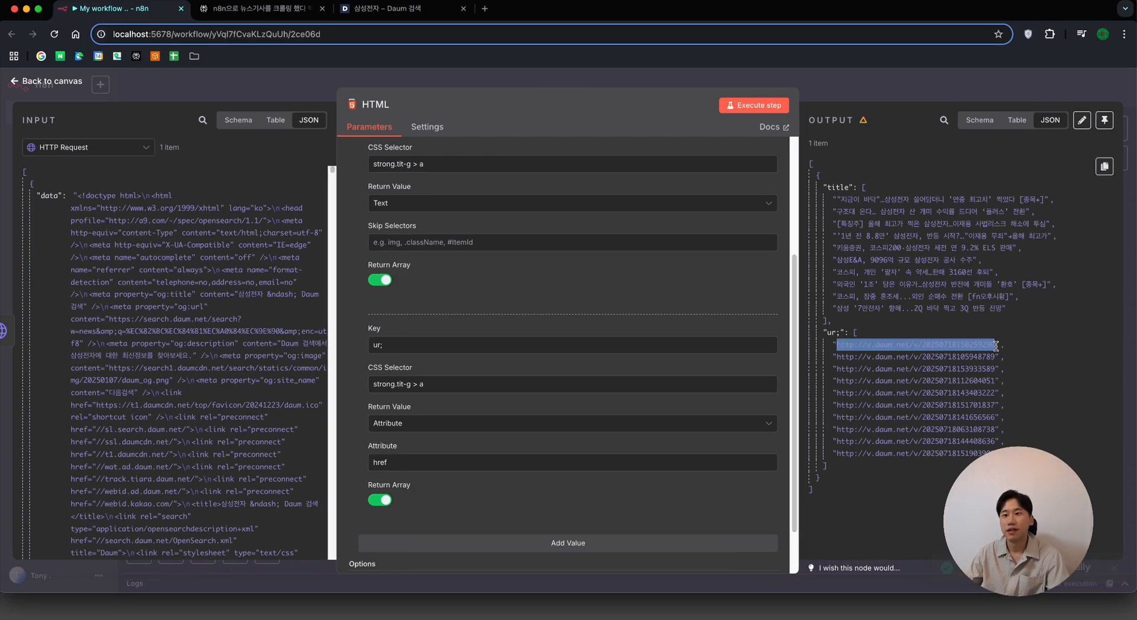
click(487, 9)
key(super+v)
key(Return)
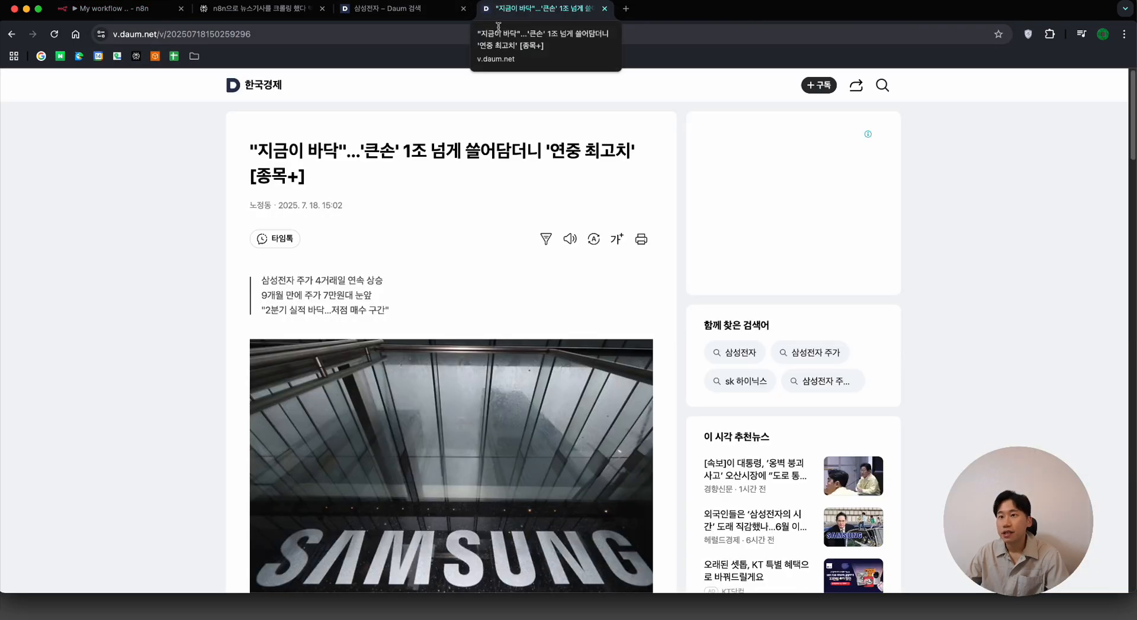
Step: Compare the opened article with the first result on the Daum news search page and read through it
click(421, 11)
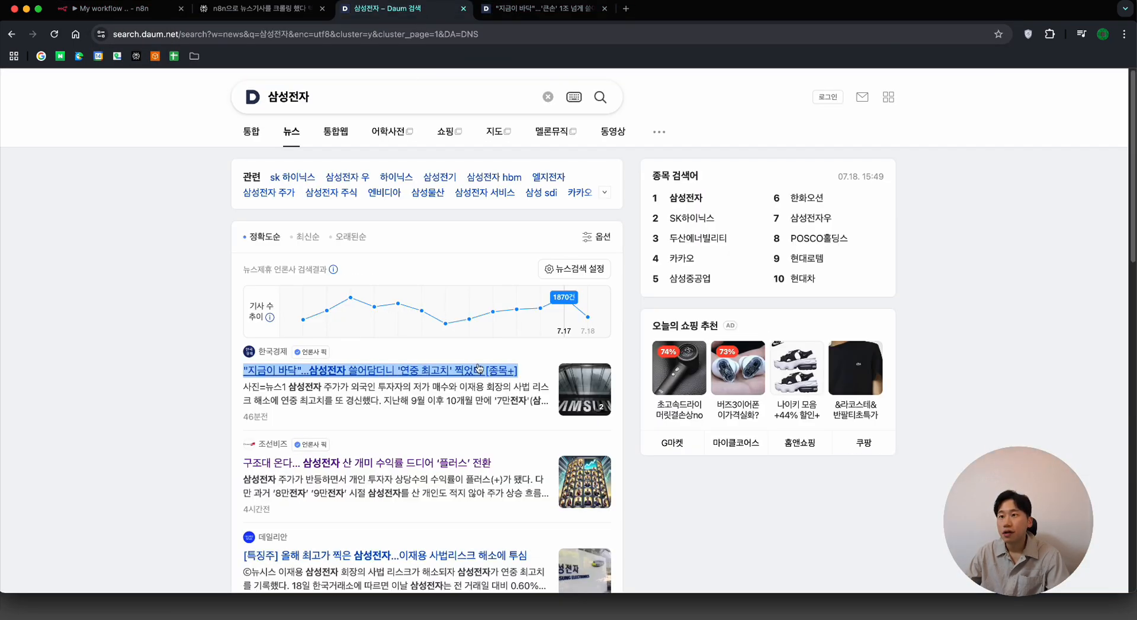
click(531, 11)
scroll(346, 298, down, 15)
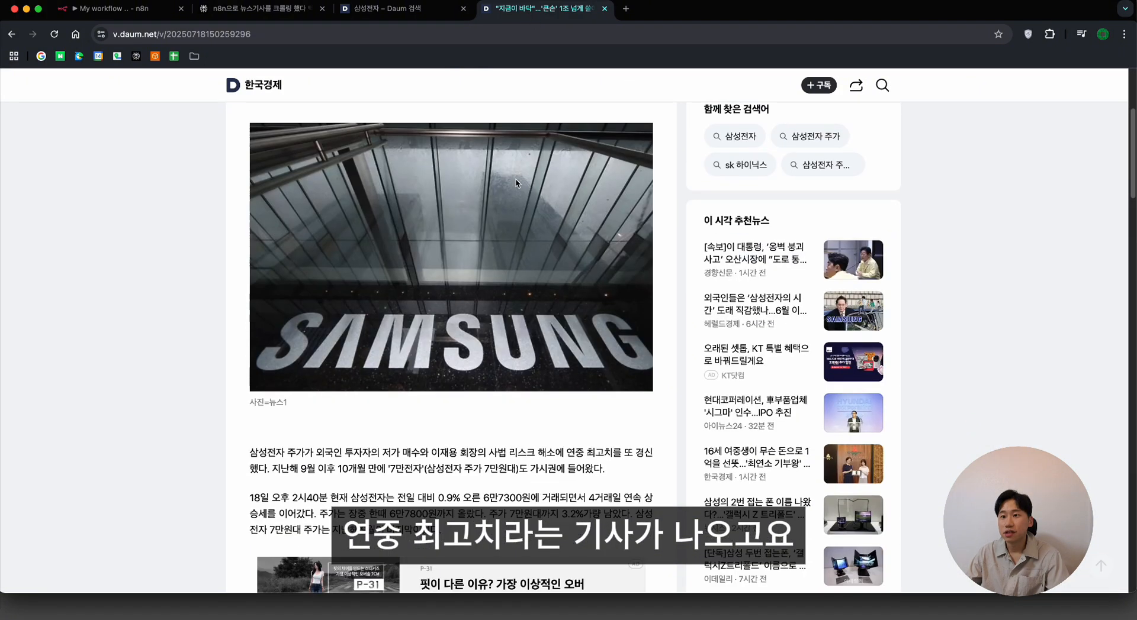
scroll(485, 298, down, 7)
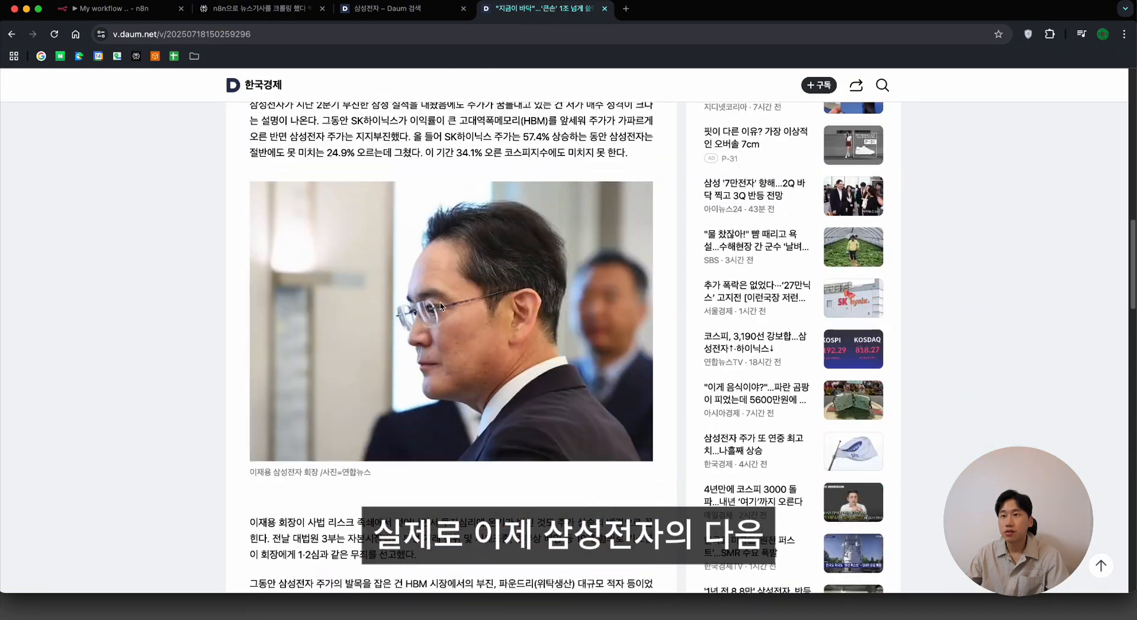
scroll(485, 297, down, 3)
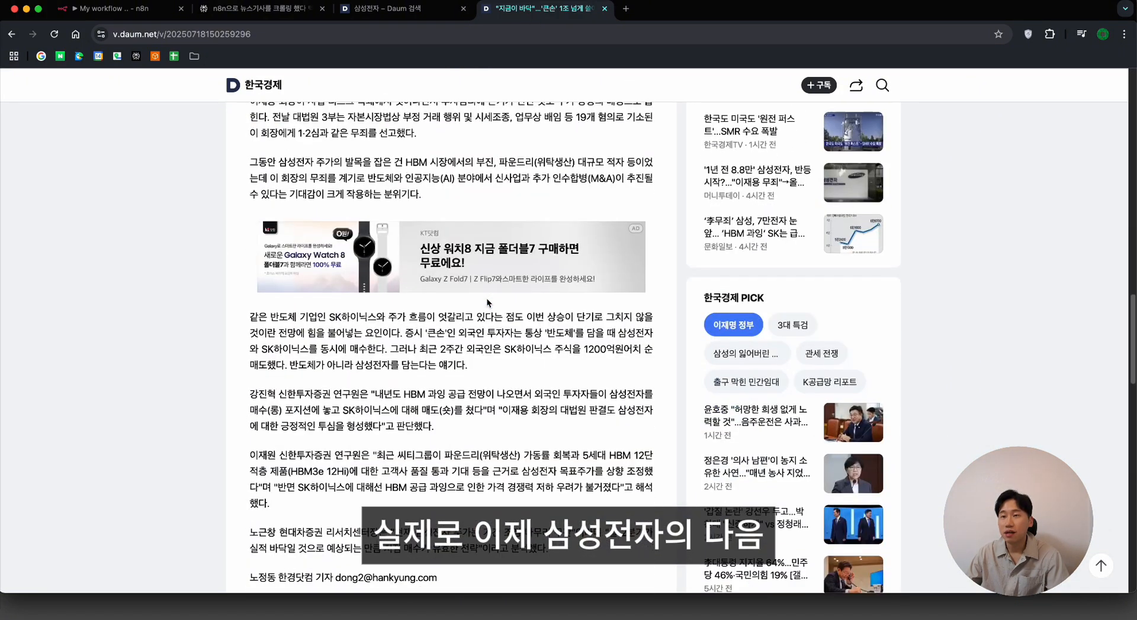
scroll(413, 274, up, 12)
scroll(413, 275, up, 8)
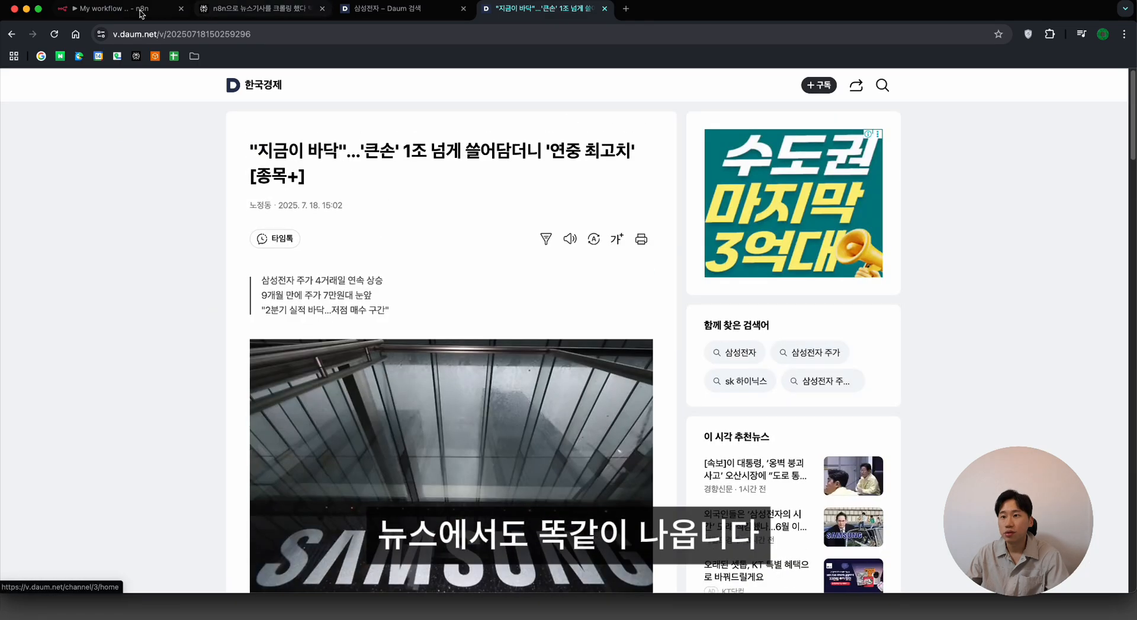
Step: Back in the n8n workflow, delete the title extraction value from the HTML node and execute the step
click(141, 10)
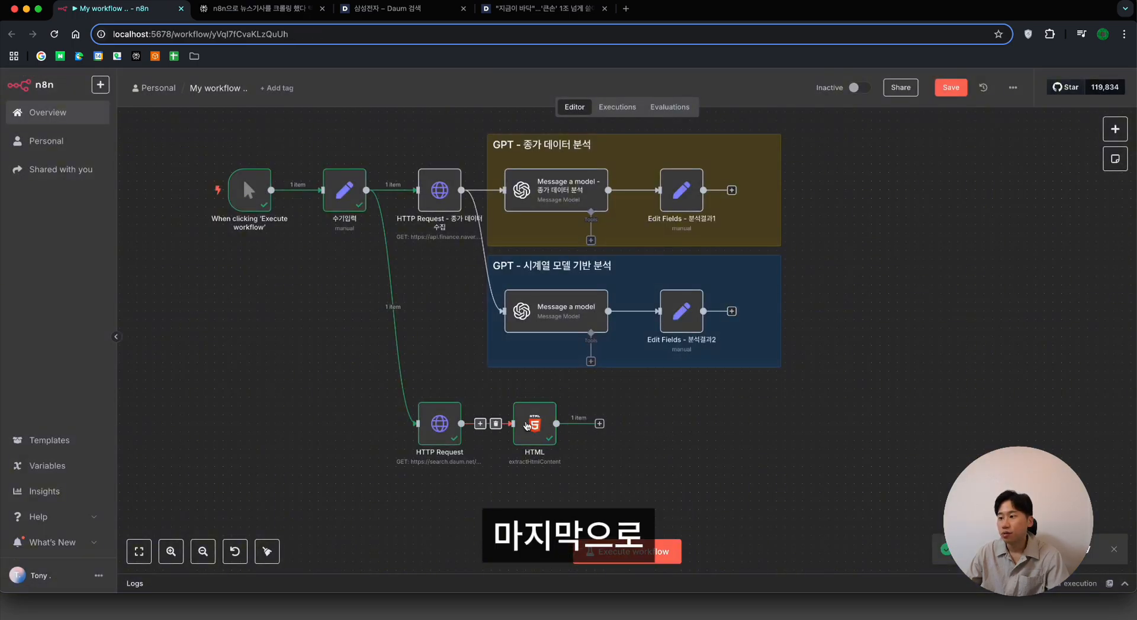
scroll(592, 425, right, 2)
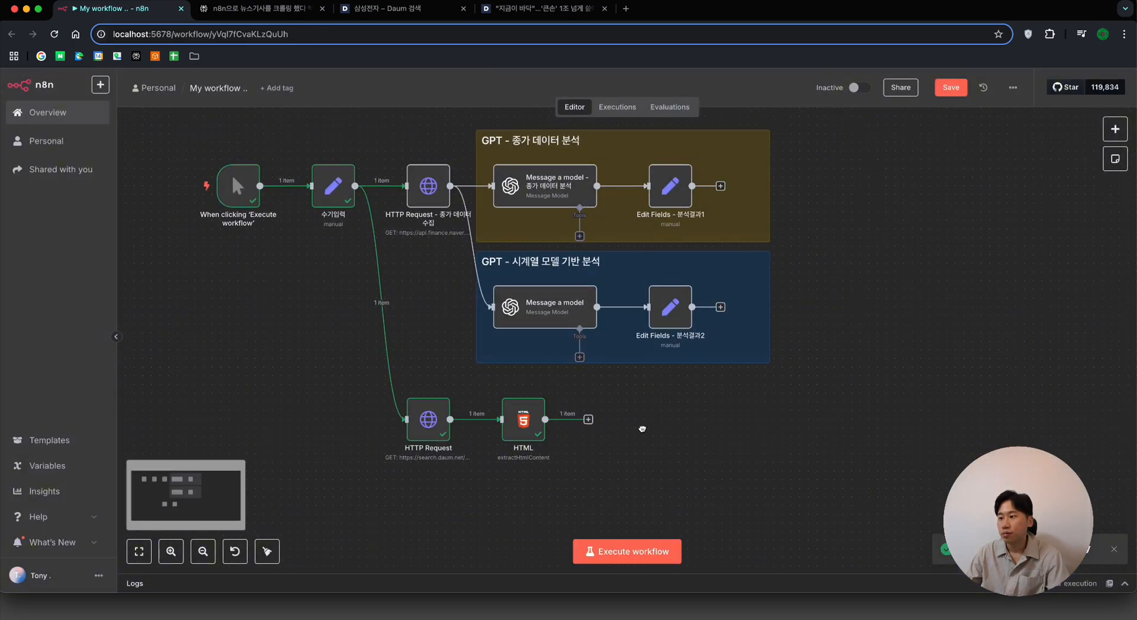
click(556, 416)
text(sp)
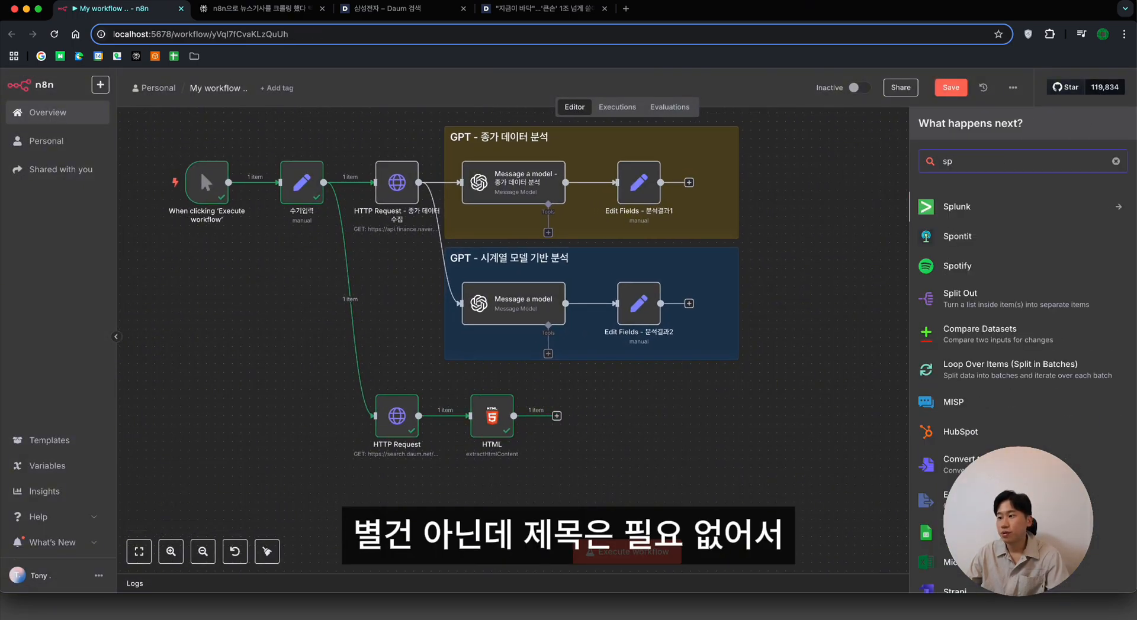
double_click(505, 416)
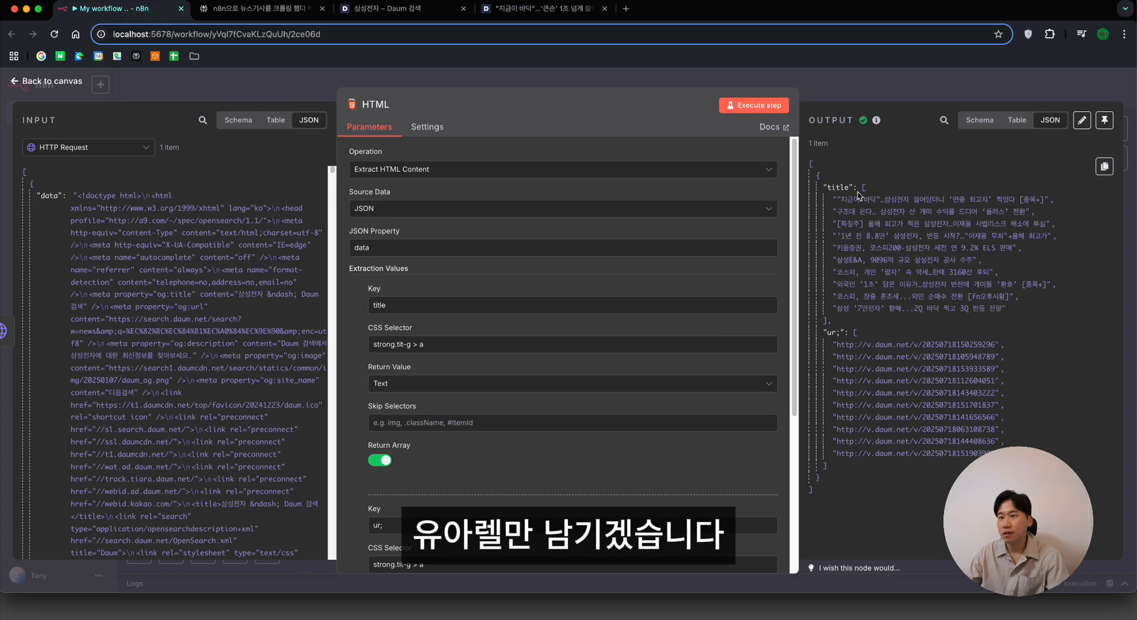
click(772, 288)
click(753, 105)
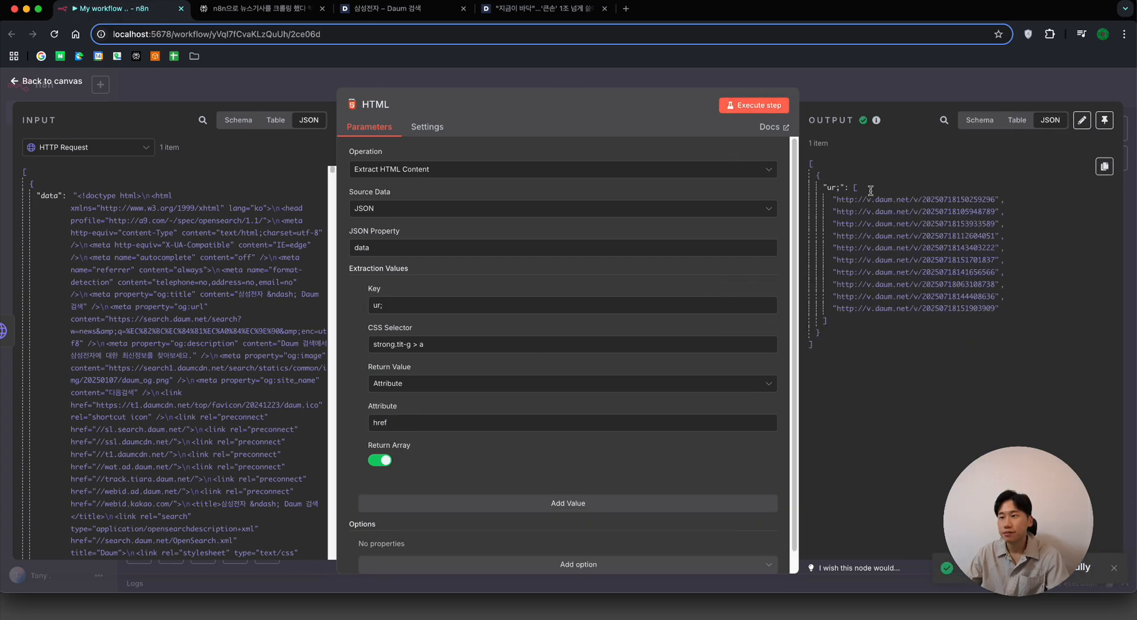
key(Escape)
click(557, 416)
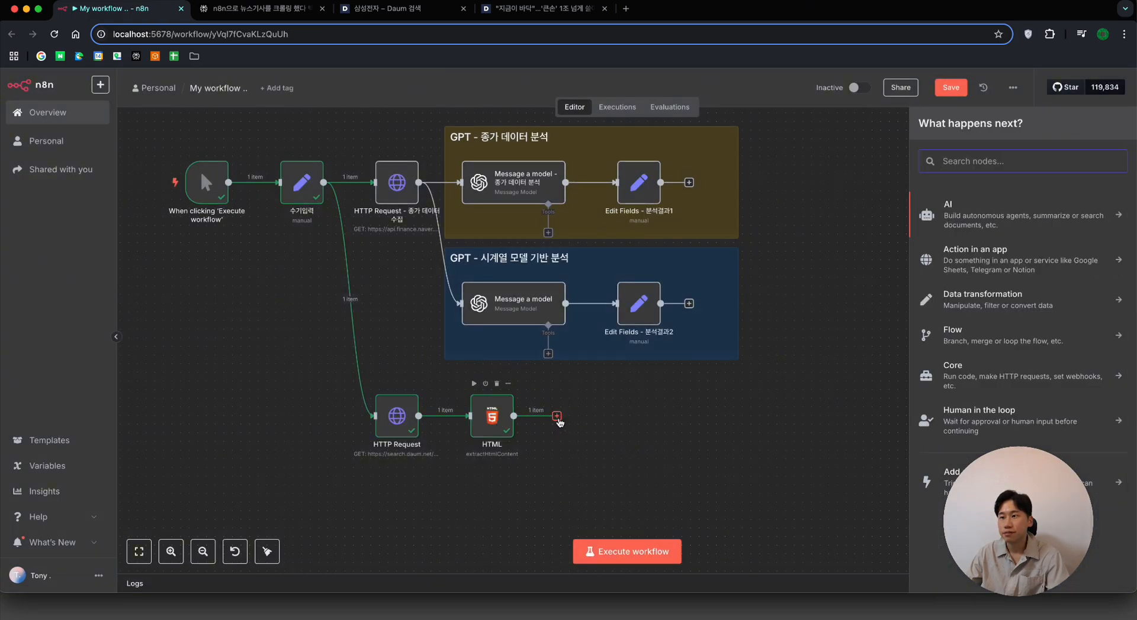
text(edit)
key(Return)
key(Escape)
key(Left)
key(Return)
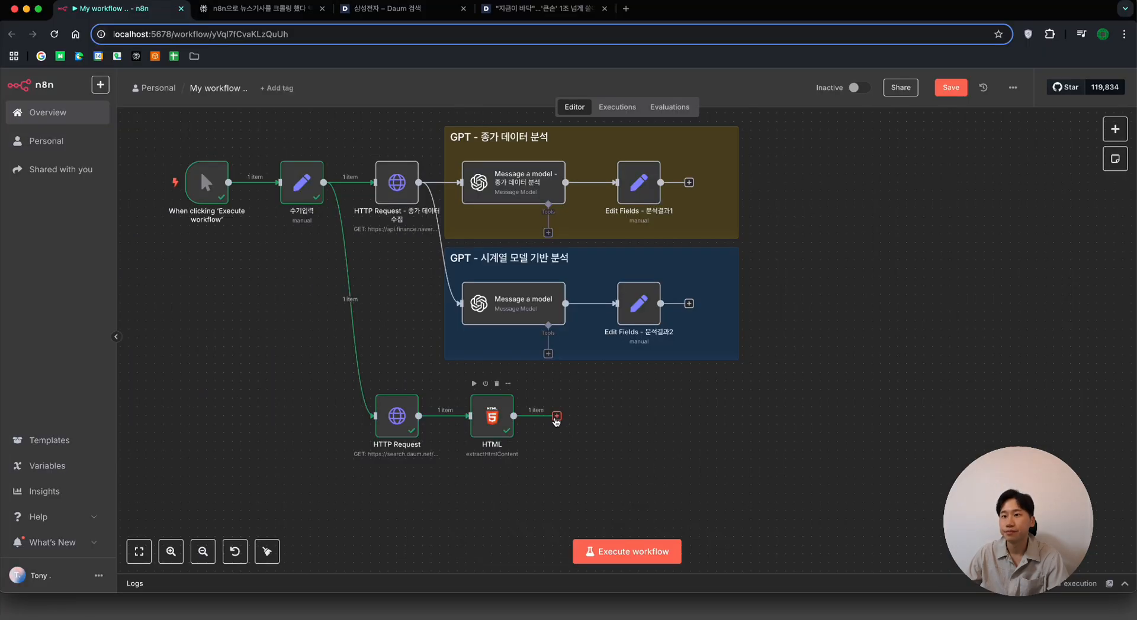
Step: Add a Split Out node after the HTML node, set Fields To Split Out to url, and execute it
click(556, 417)
text(spli)
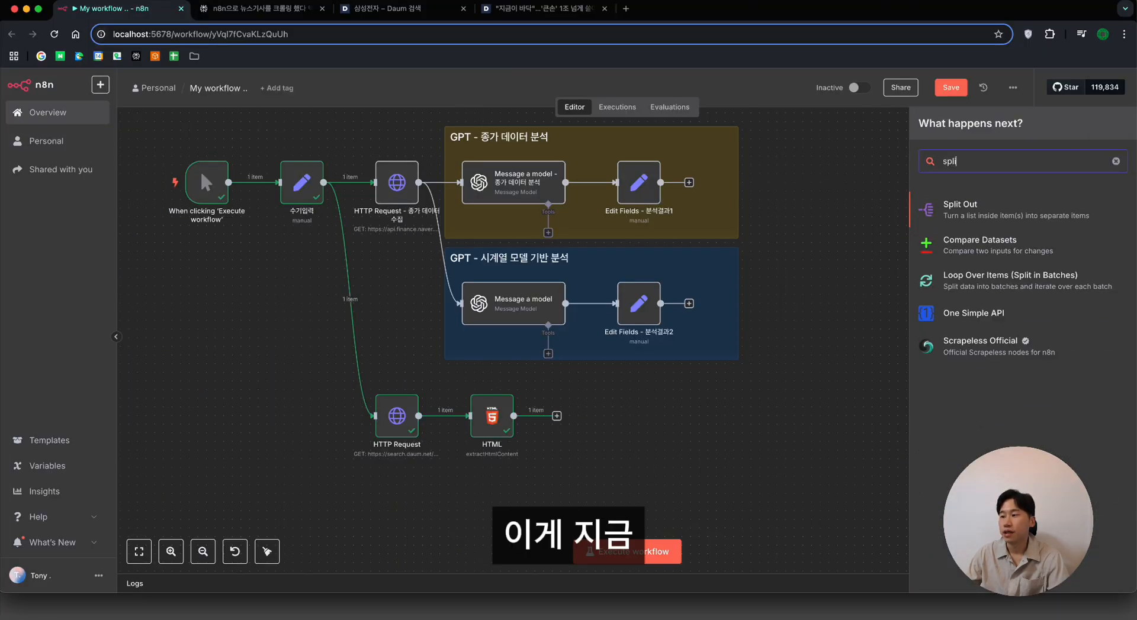
click(971, 210)
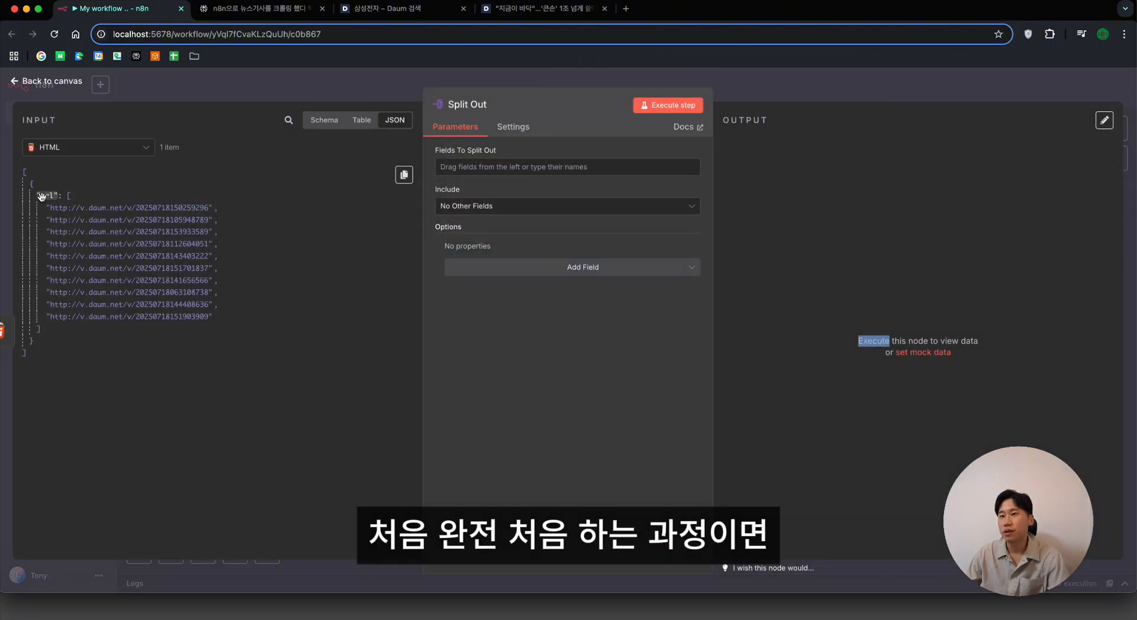
drag(41, 196, 450, 167)
click(672, 105)
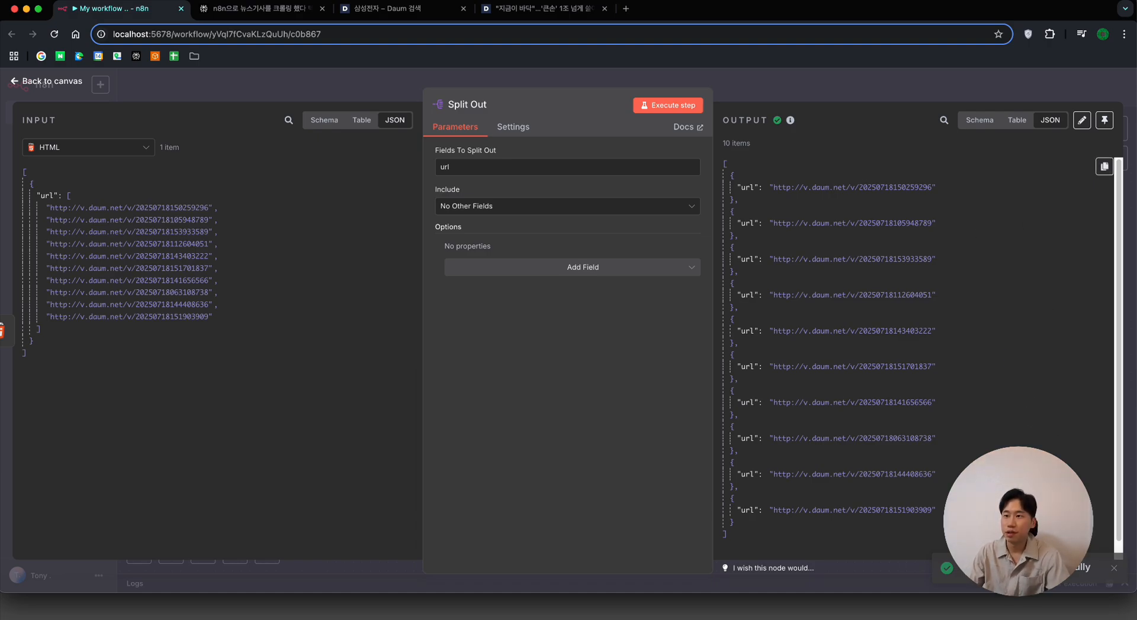
key(Escape)
Step: Add an HTTP Request node after Split Out and set its URL to {{ $json.url }}
scroll(647, 508, right, 5)
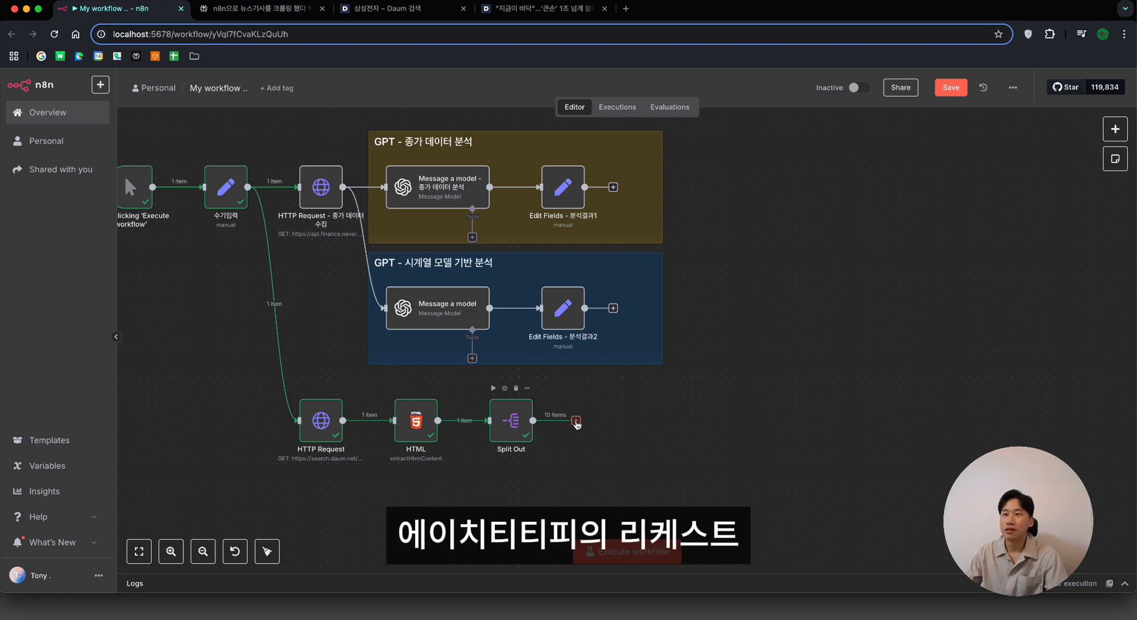
click(575, 420)
text(ht)
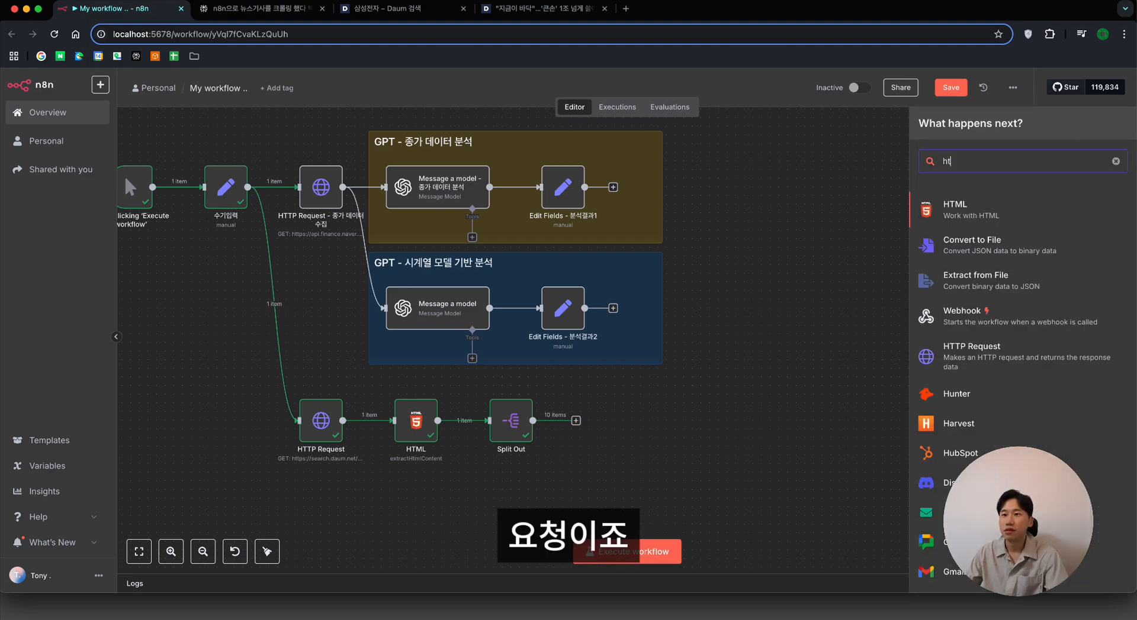
text(tp)
key(Return)
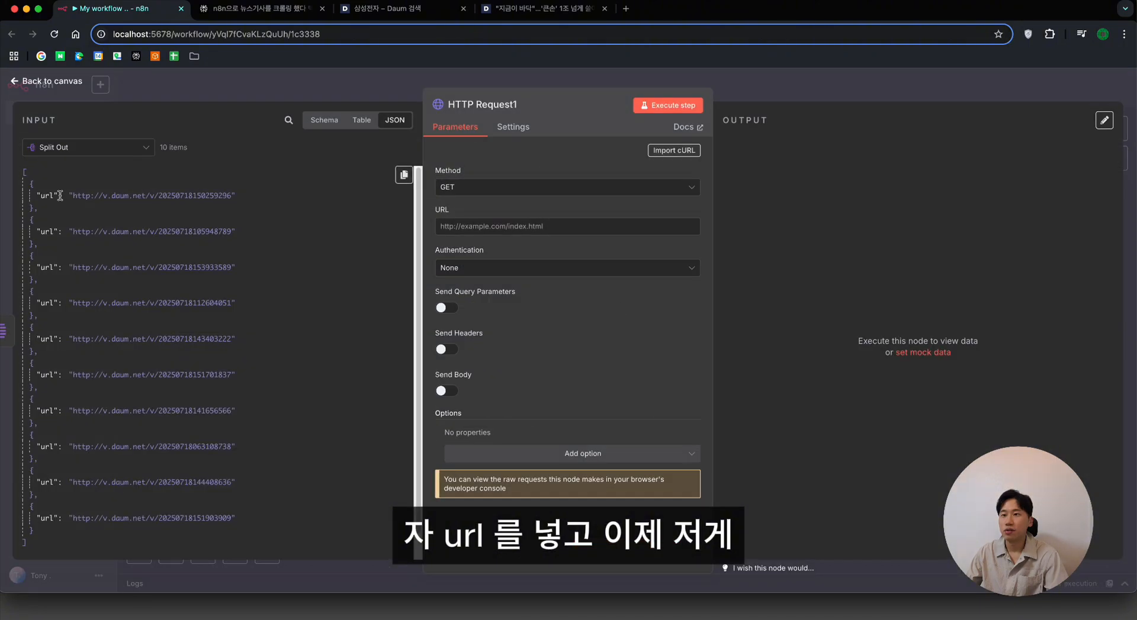
drag(48, 197, 515, 226)
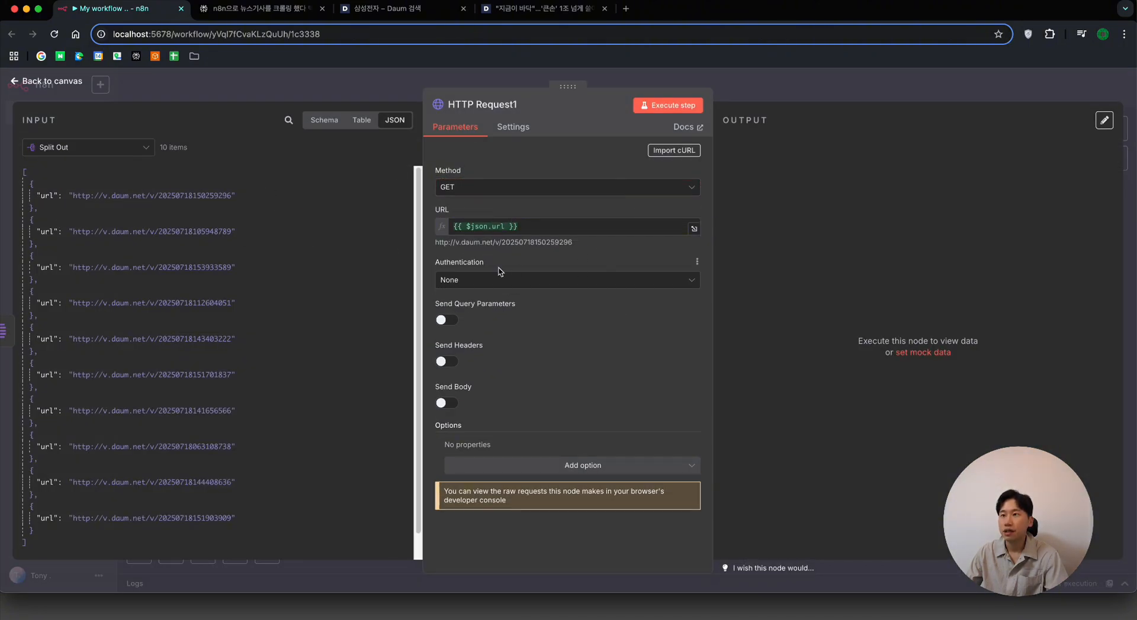
Step: Execute the HTTP Request1 node, show its output data and review the fetched article HTML in JSON view
click(676, 101)
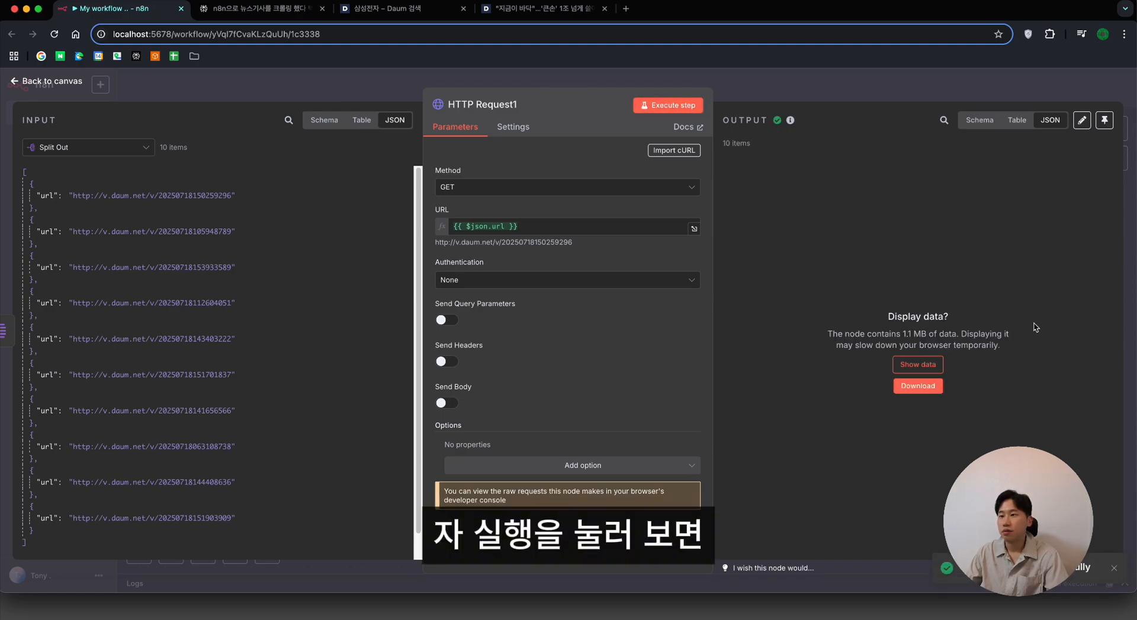
drag(881, 320, 1026, 358)
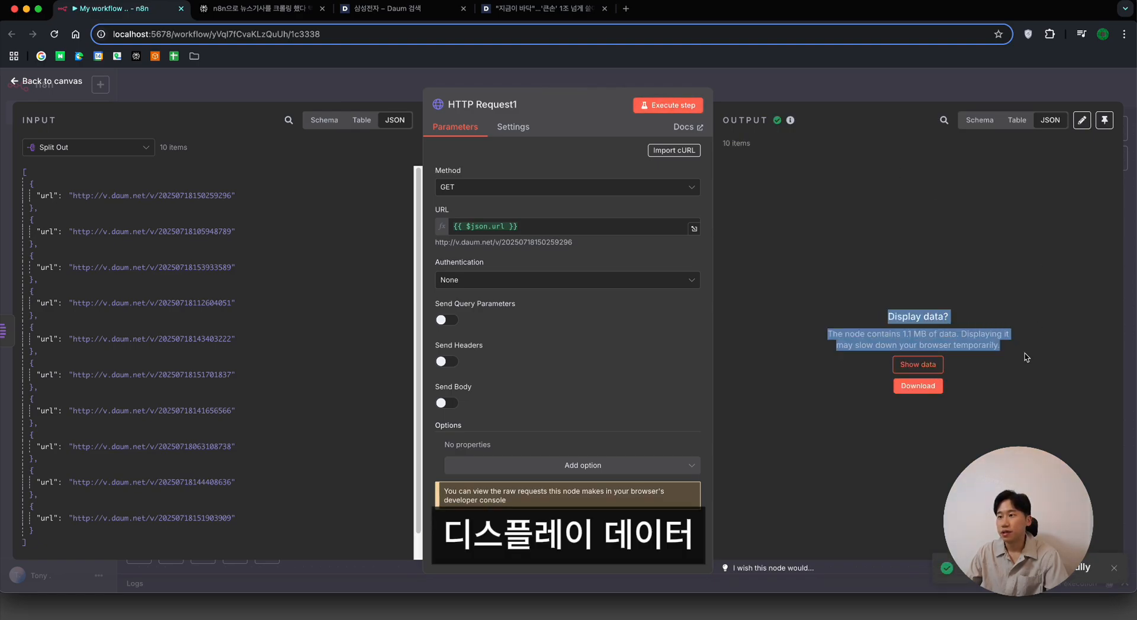
click(1026, 358)
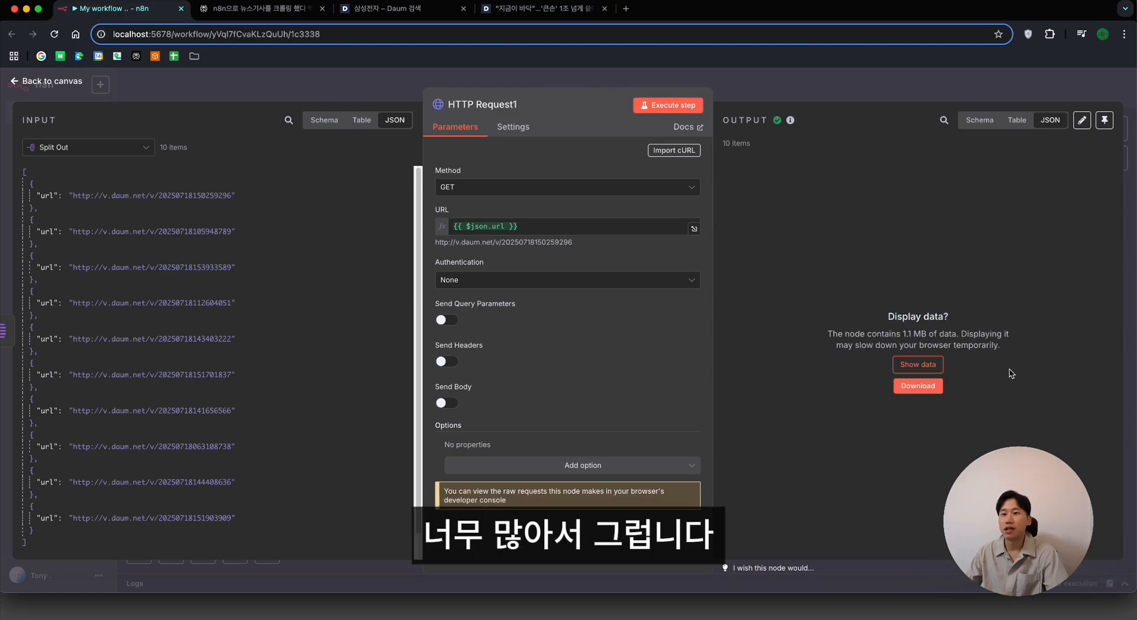
click(941, 369)
scroll(940, 370, down, 20)
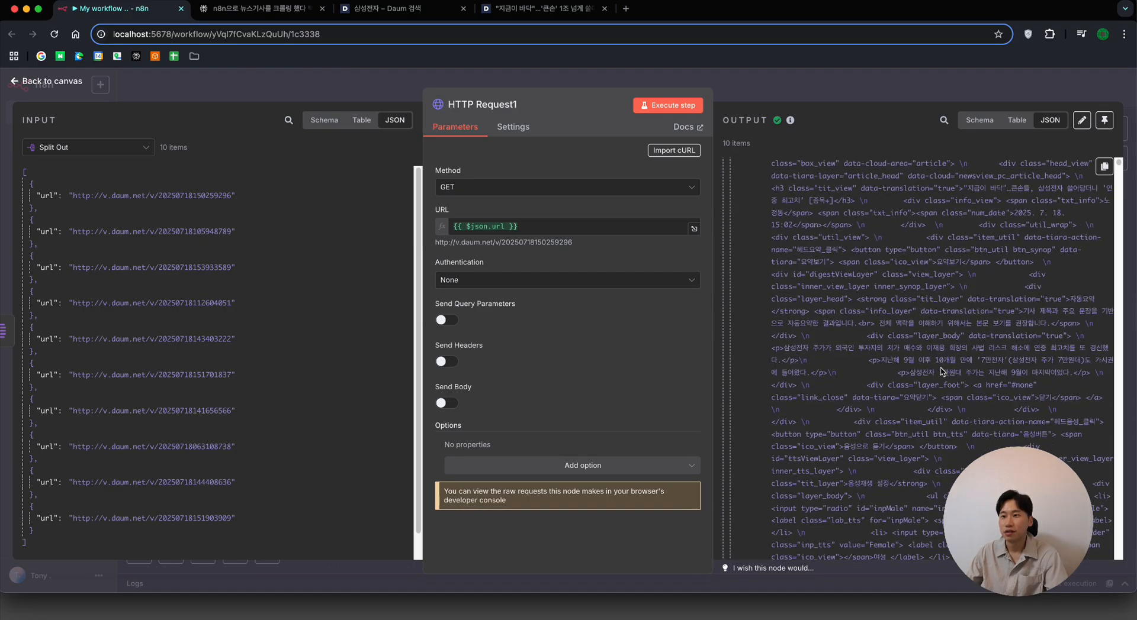
scroll(1045, 250, down, 15)
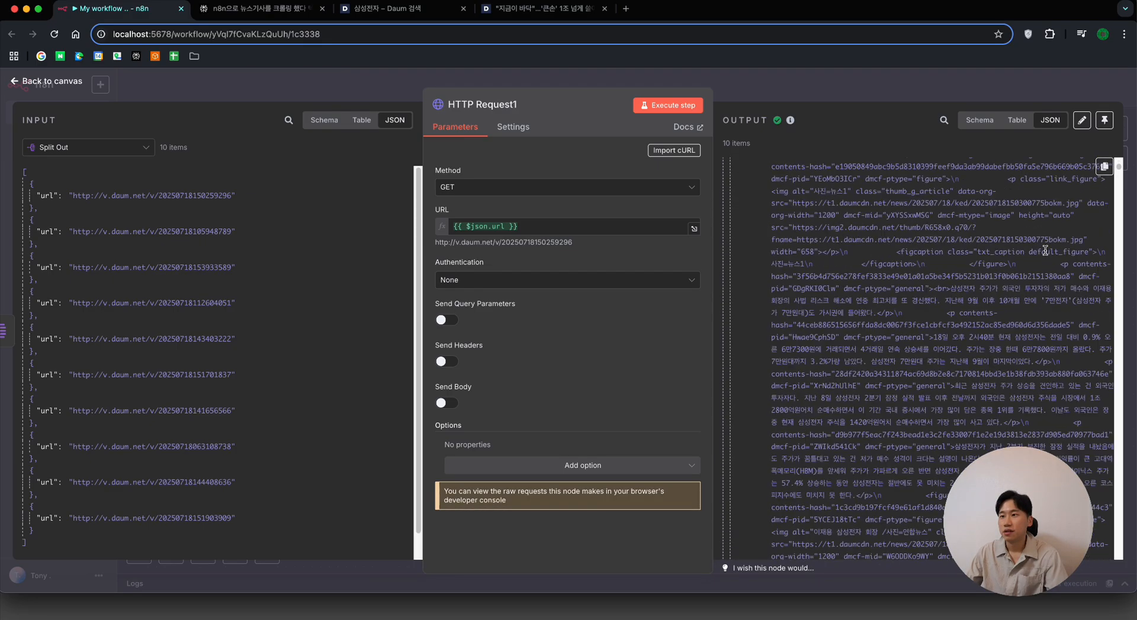
click(1018, 121)
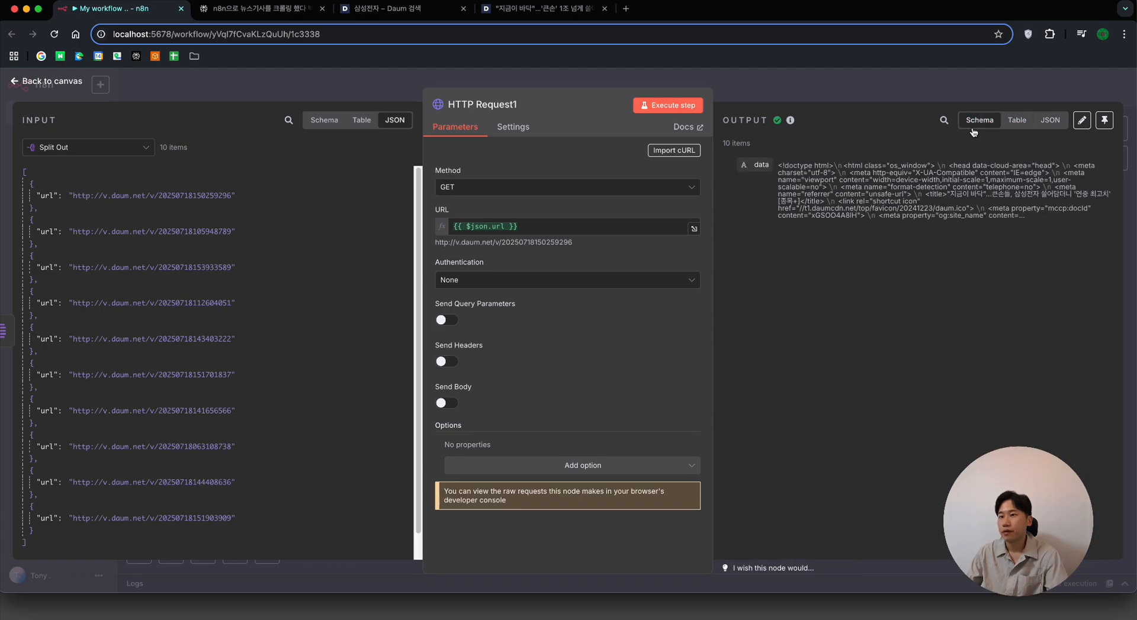
click(1049, 120)
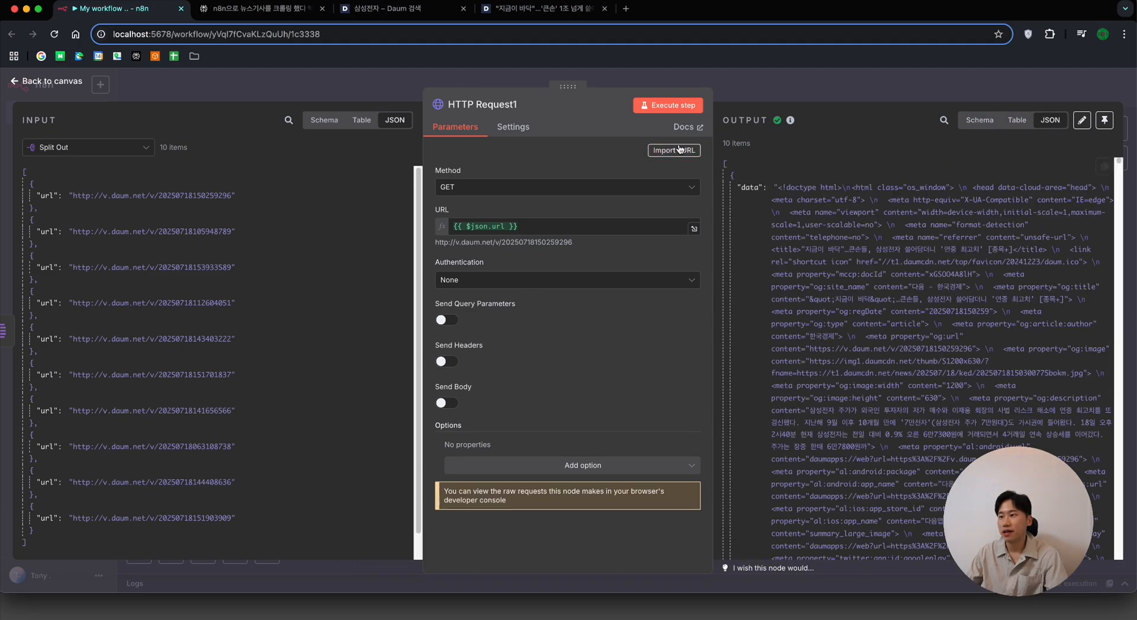
click(12, 85)
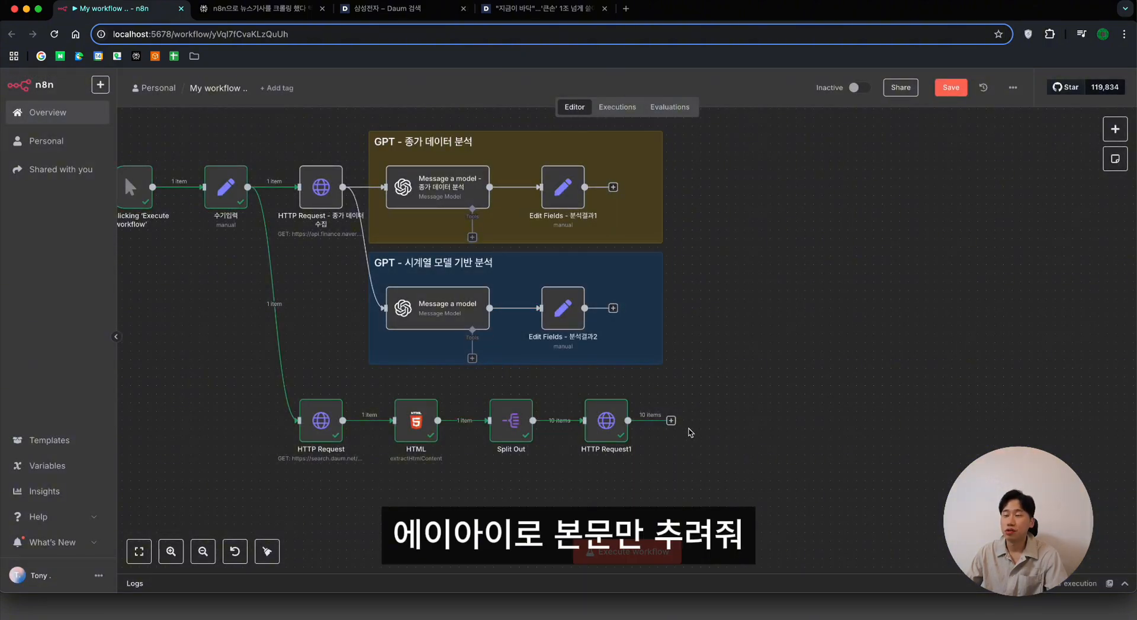
Step: Add an HTML node with the Extract HTML Content action after HTTP Request1
click(671, 420)
text(ht)
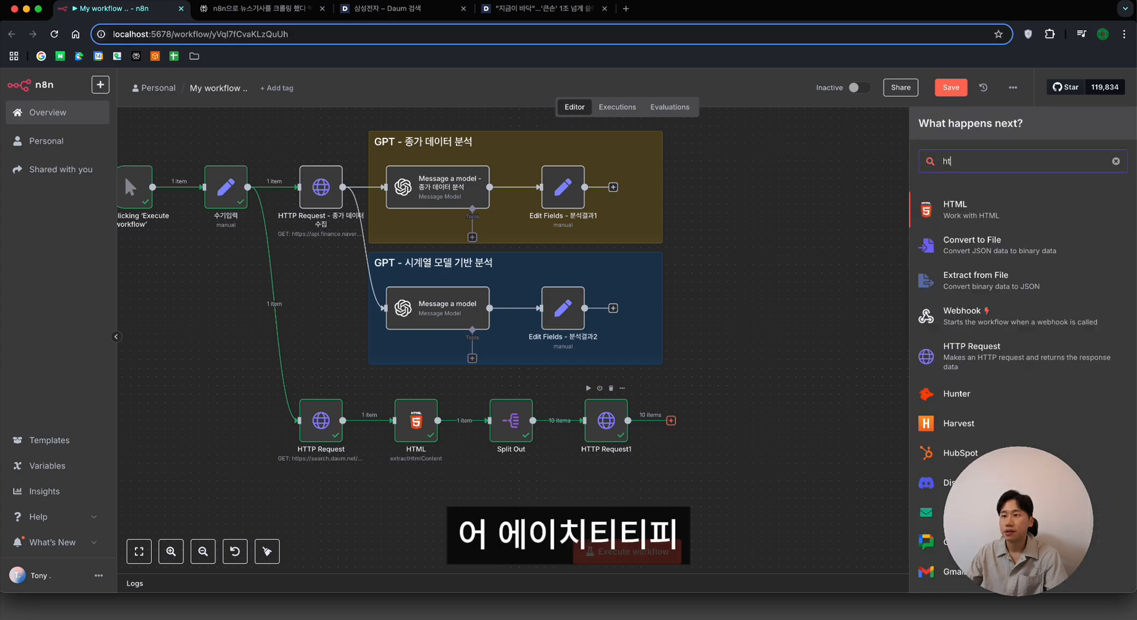
text(ml)
click(1086, 208)
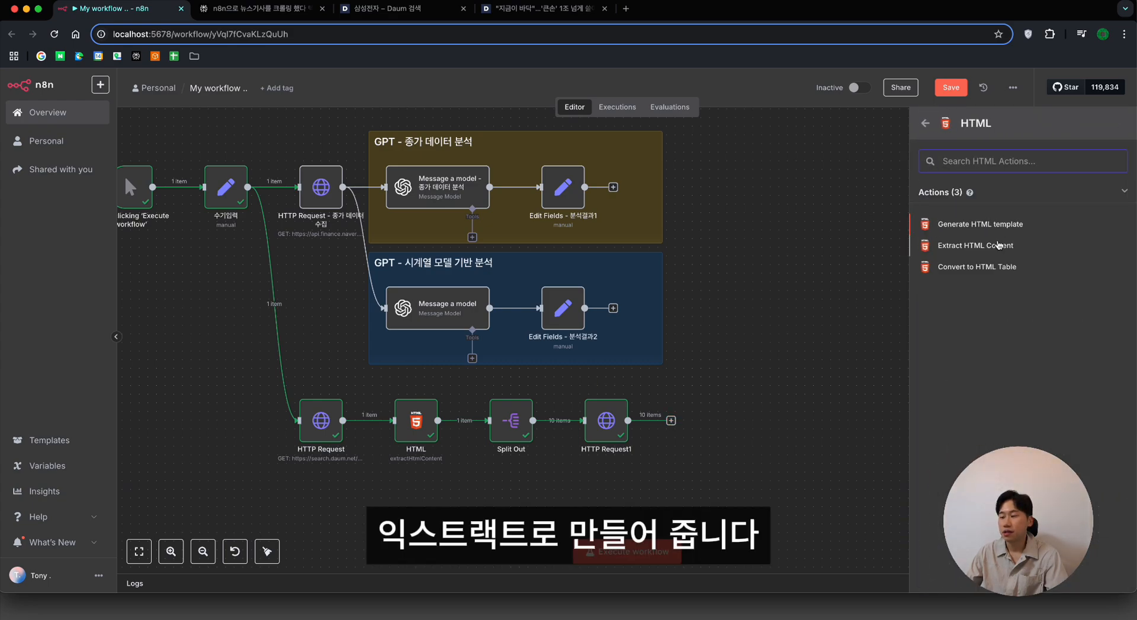
click(999, 245)
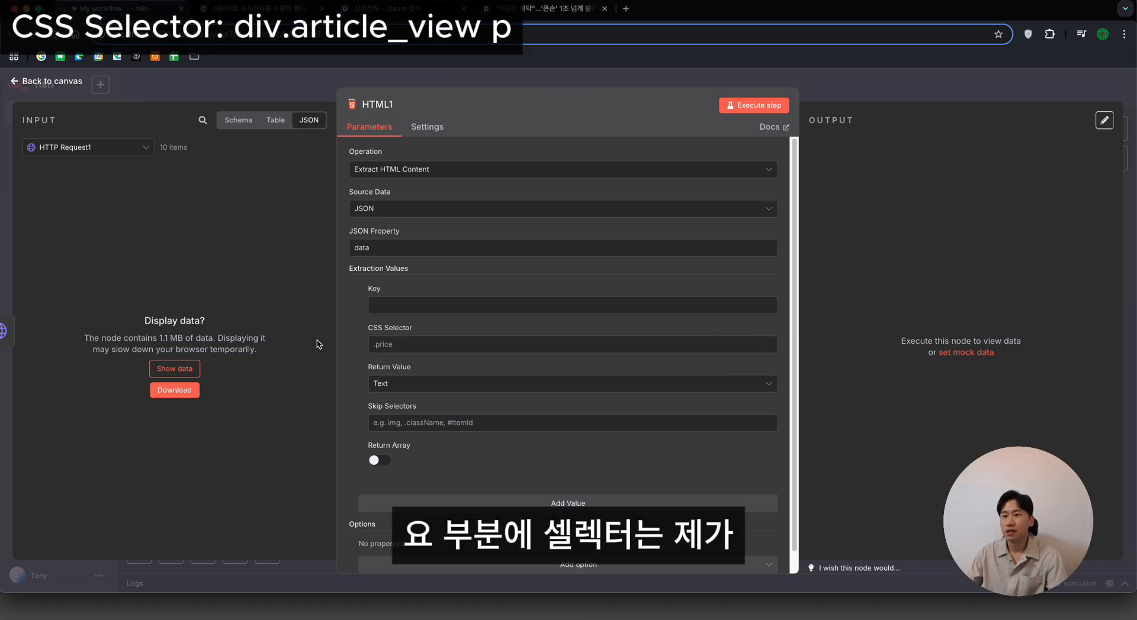
Step: Set the extraction key to body with CSS selector div.article_view p, enable Return Array, and execute the HTML1 node
click(174, 369)
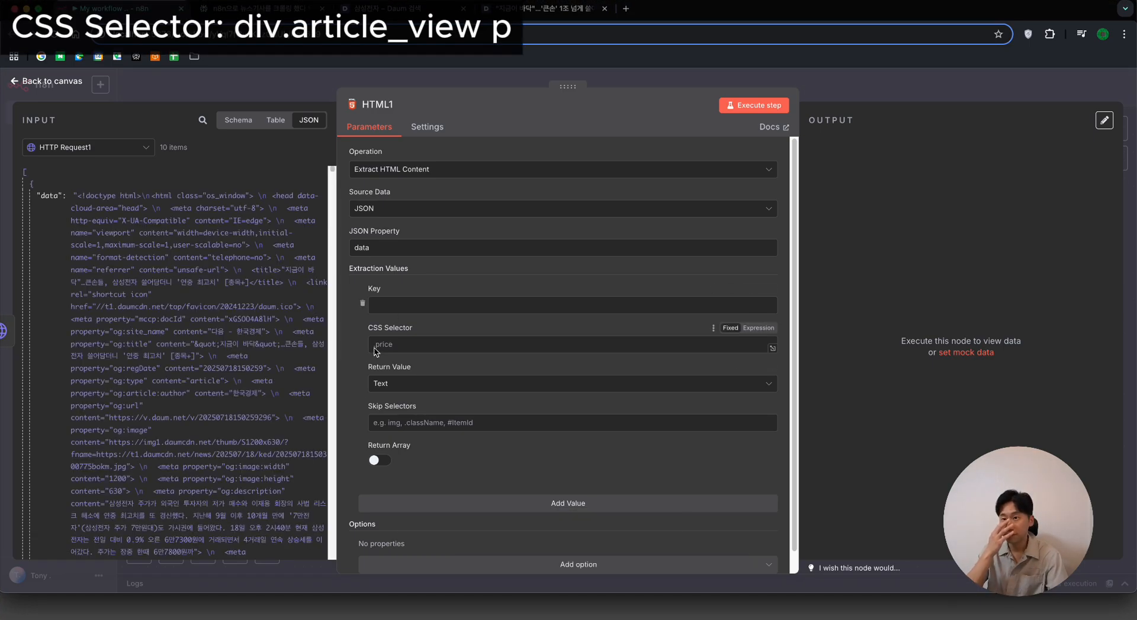
click(376, 304)
text(body)
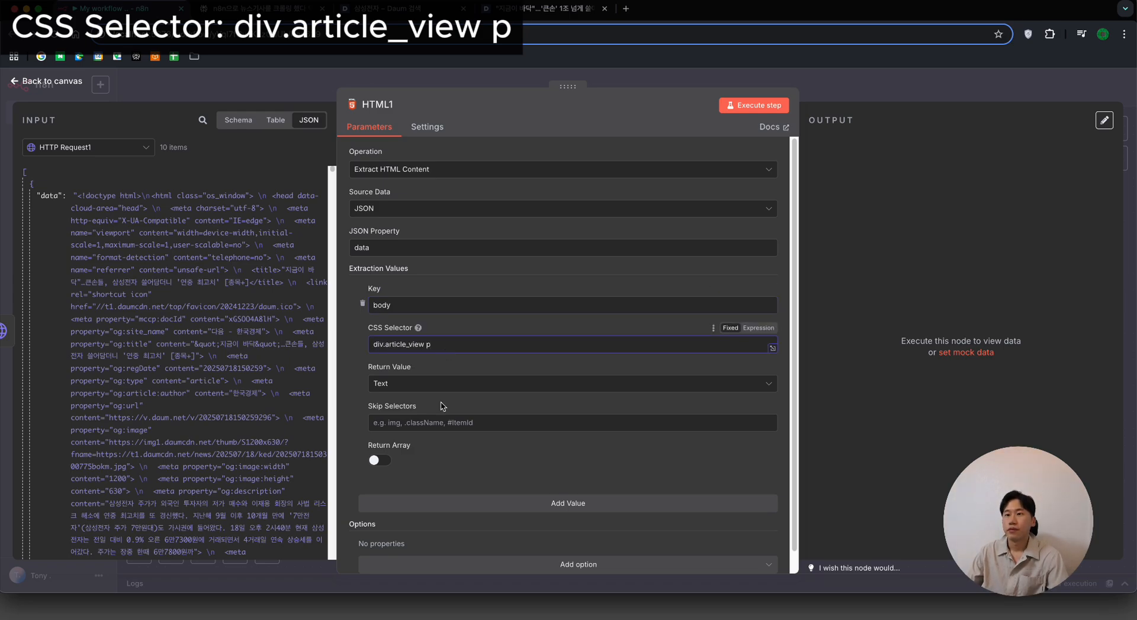
click(379, 460)
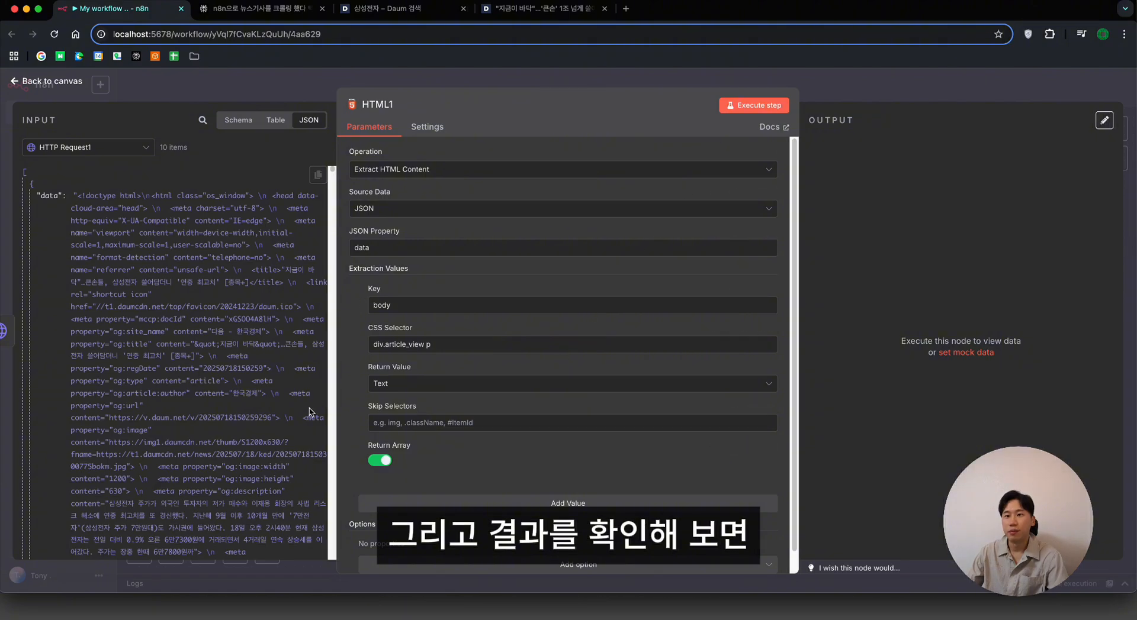
click(752, 106)
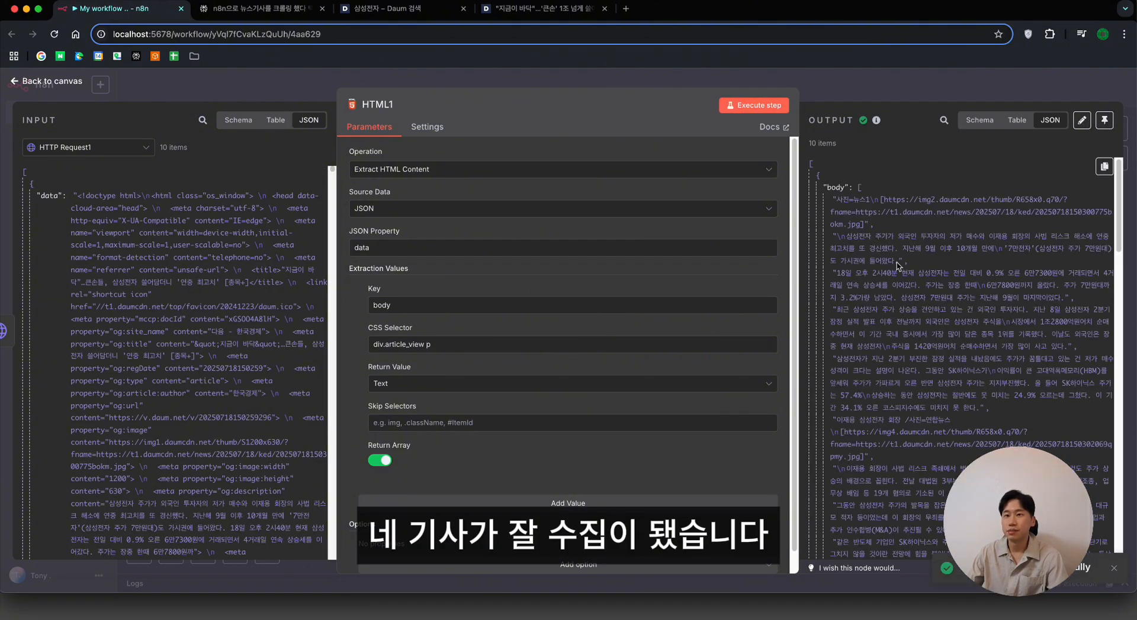
Step: Compare the first extracted body in the HTML1 output with the final paragraphs of the opened Daum article
scroll(900, 278, down, 5)
scroll(923, 355, up, 5)
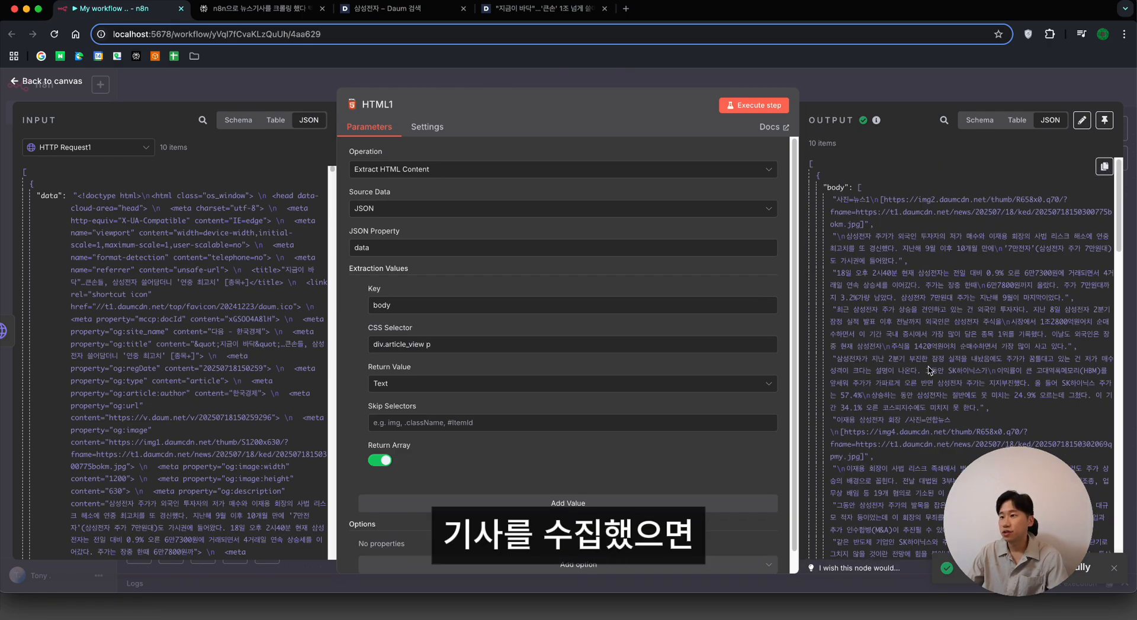
scroll(924, 379, down, 6)
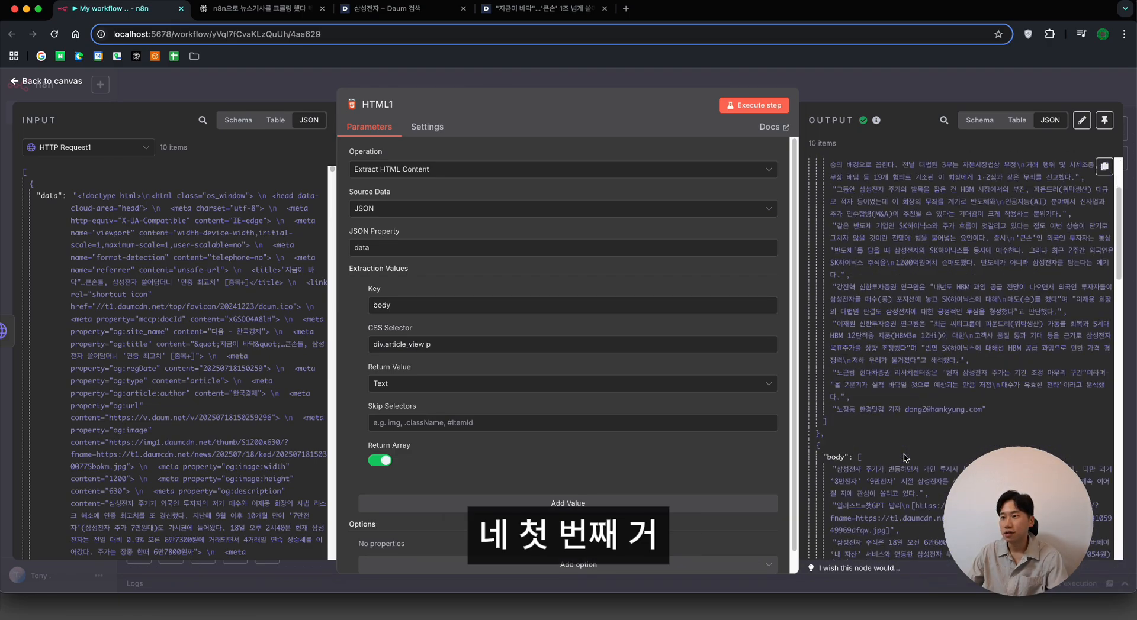
scroll(903, 456, down, 1)
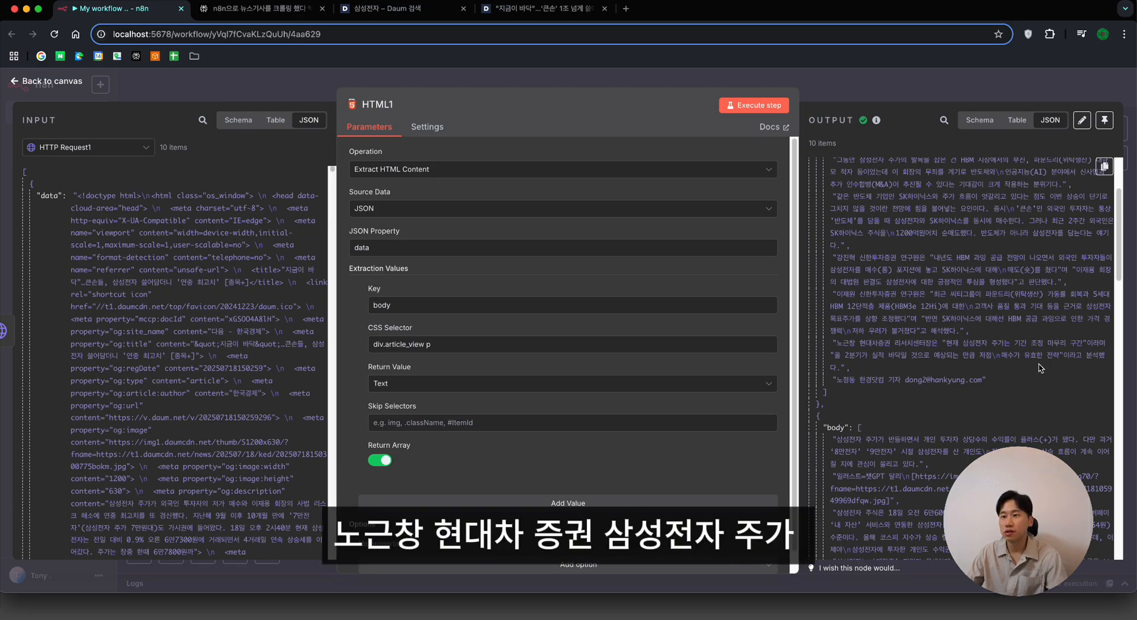
click(542, 9)
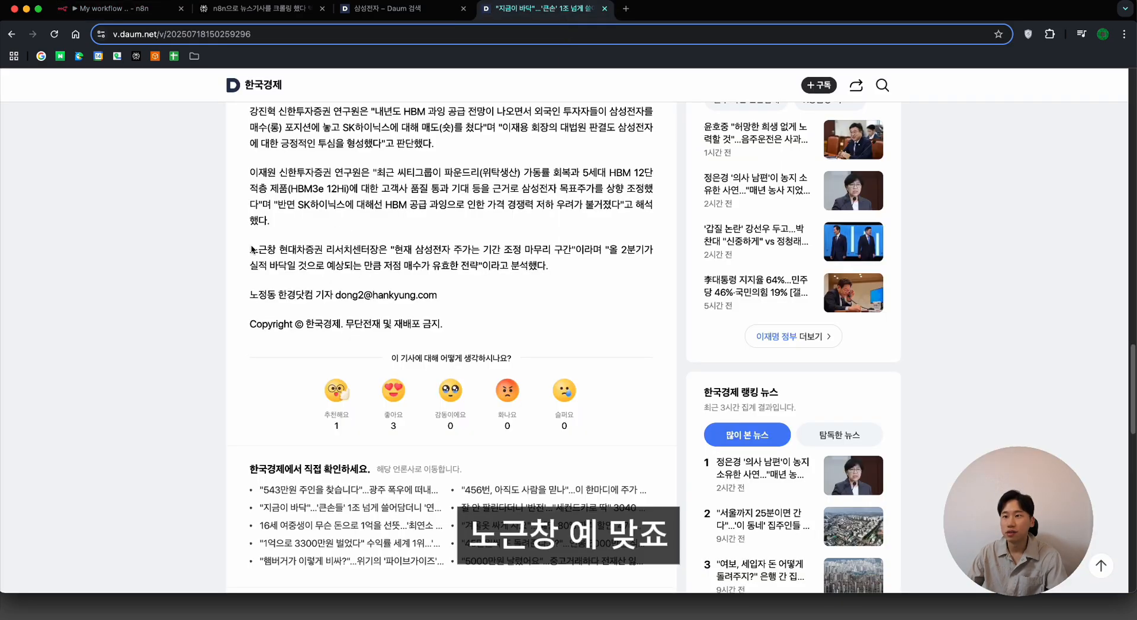
triple_click(284, 262)
click(529, 303)
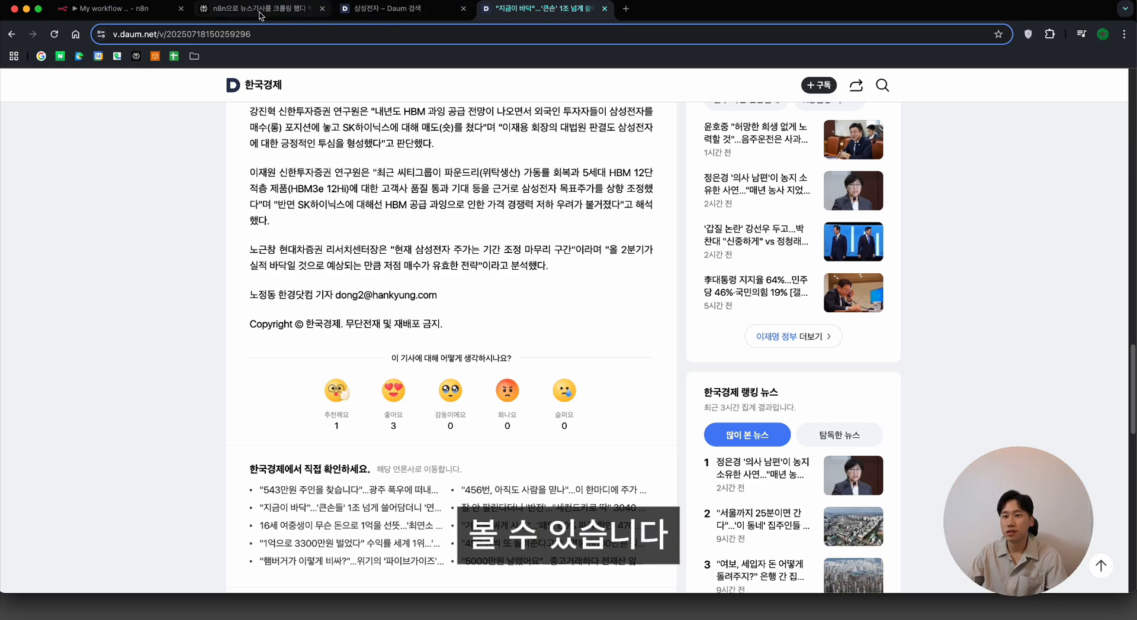
click(106, 9)
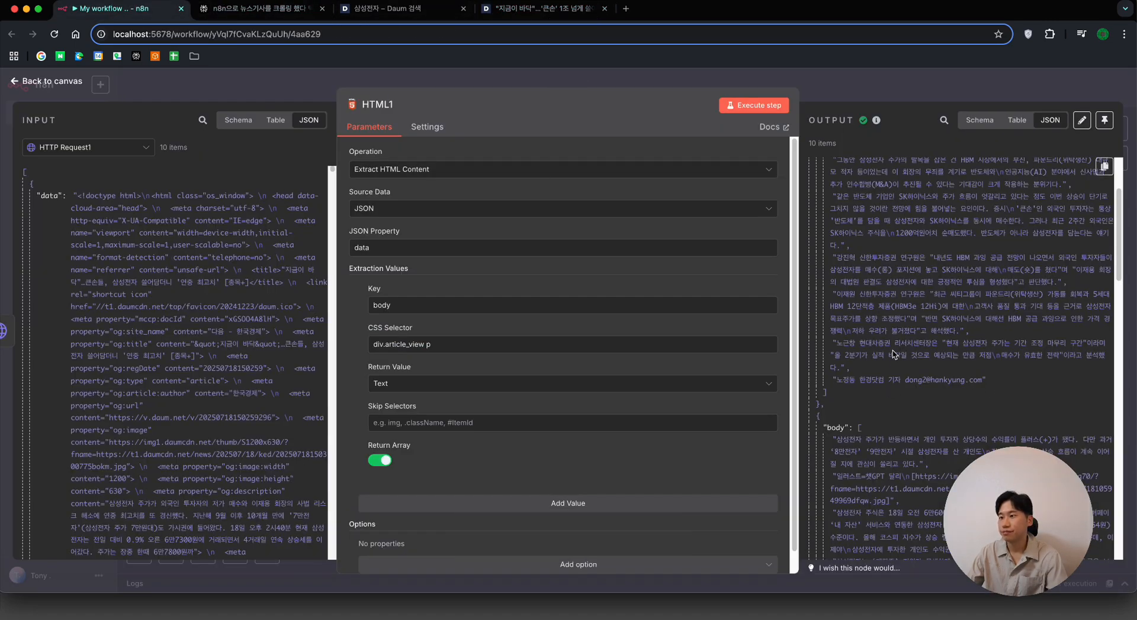
key(Escape)
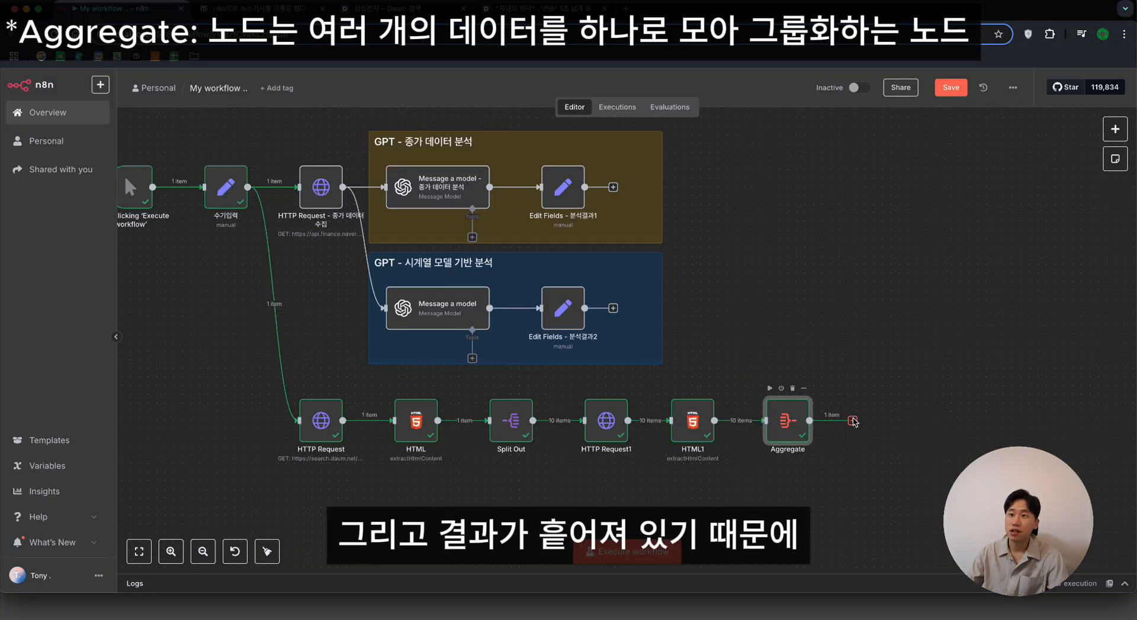
Step: Add an OpenAI Message a model node after the Aggregate node
click(853, 421)
text(open)
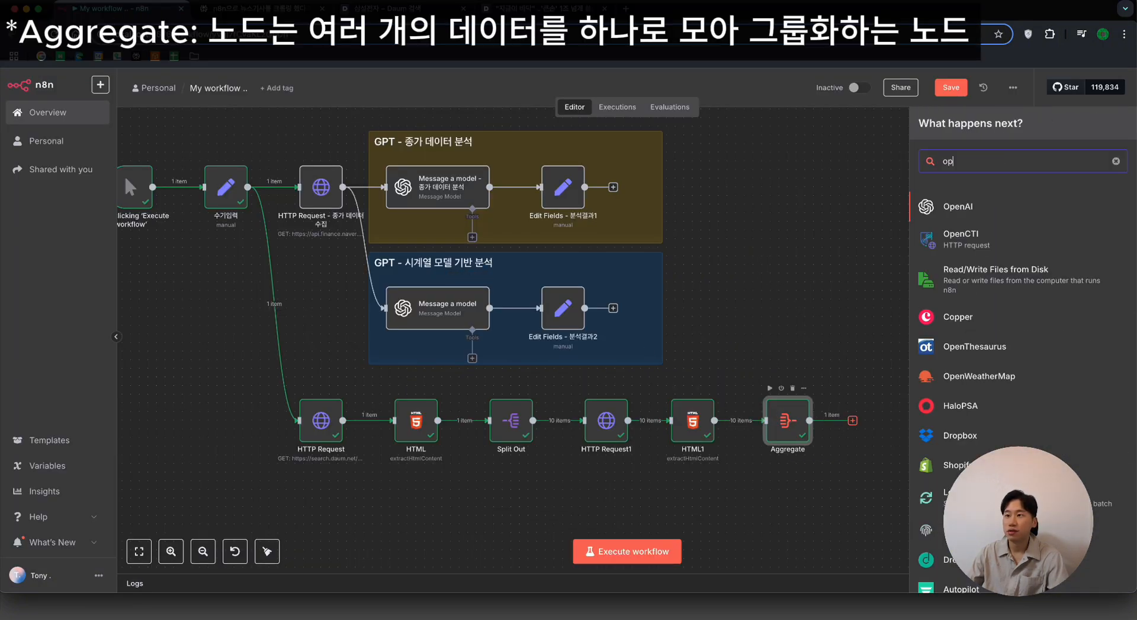
key(BackSpace)
key(BackSpace)
key(BackSpace)
key(BackSpace)
text(g)
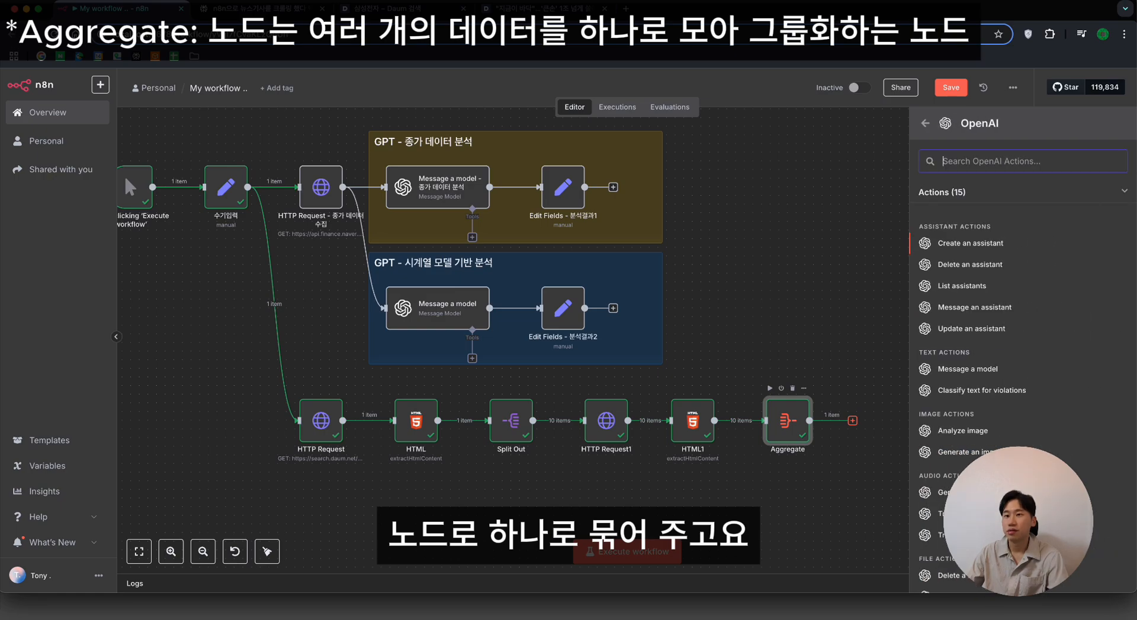
click(987, 369)
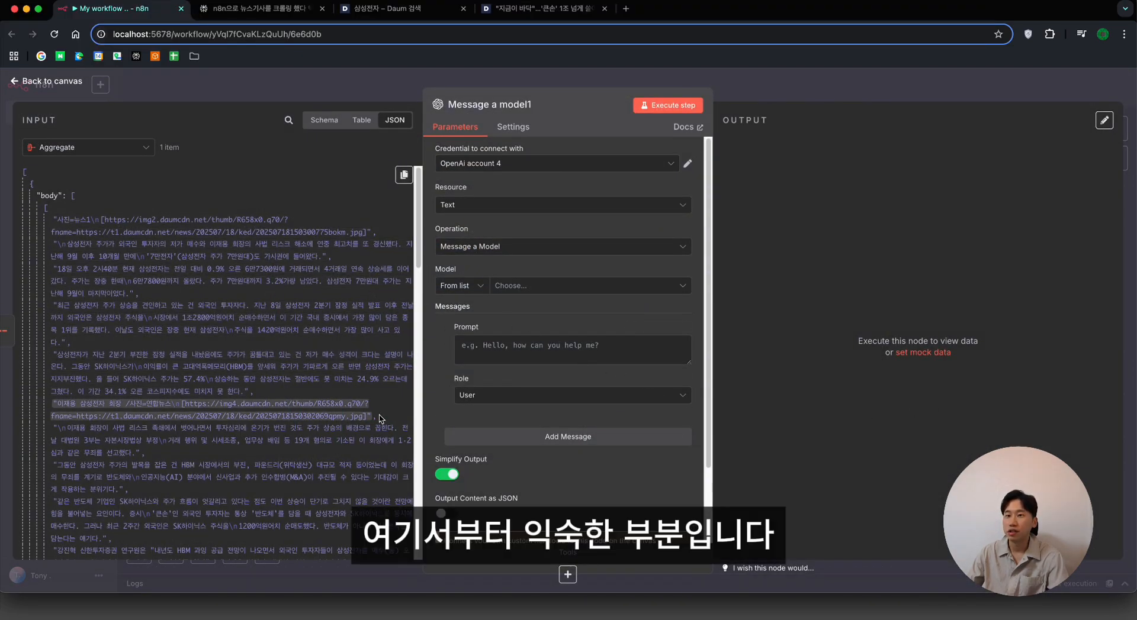
Step: Set the new OpenAI node's model to GPT-4.1-MINI
click(565, 285)
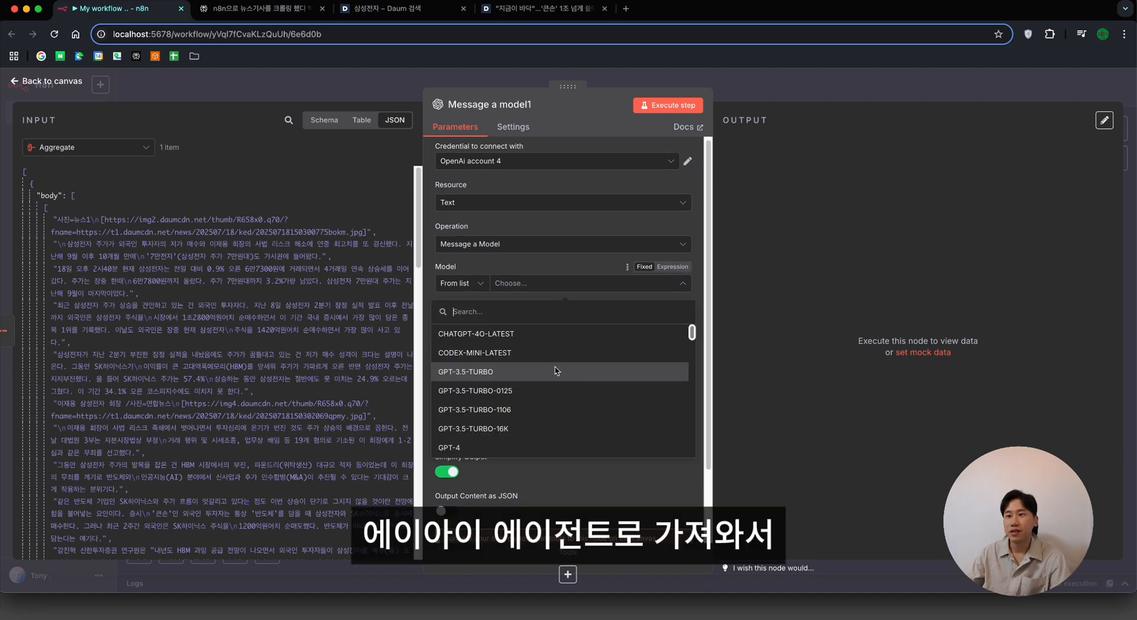
scroll(536, 409, down, 5)
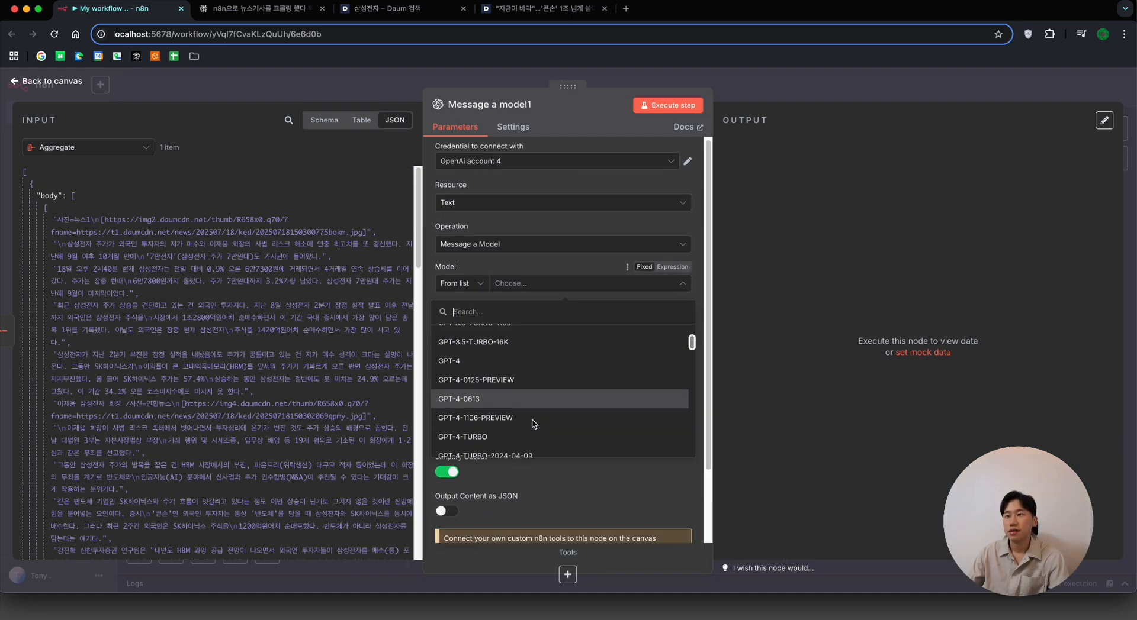
click(505, 431)
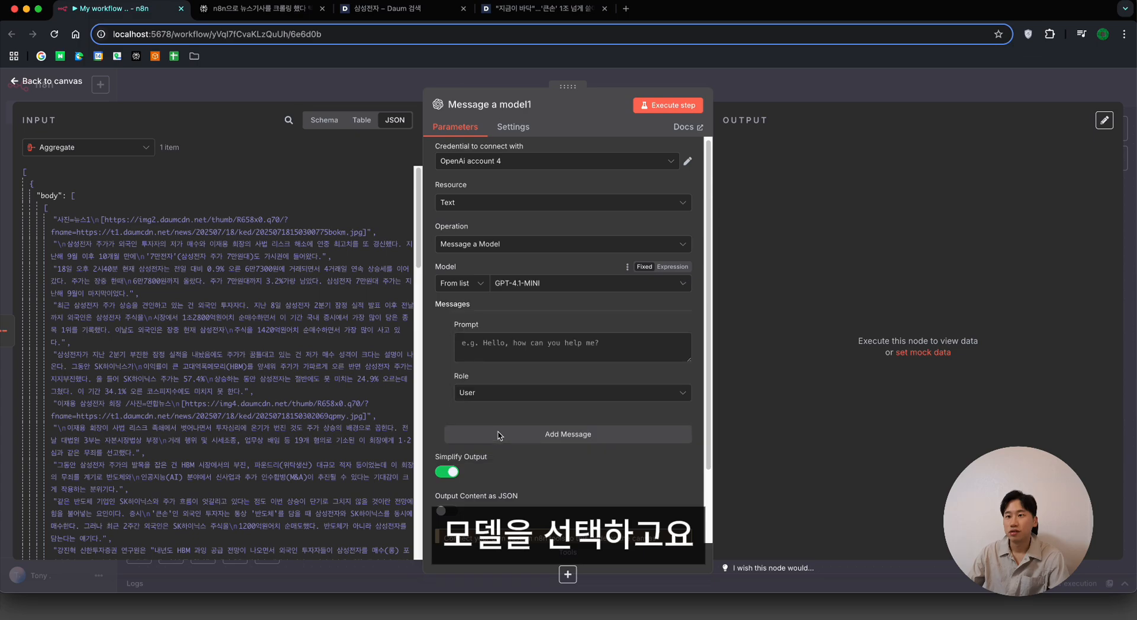
Step: In the Perplexity chat, write "ai agent 노드를 사용하여 뉴스기사를 읽고 다음날 3~5% 주가 상승을 일으킬 수 있을지 평가하는 주식 전문가 모델을 구성하려고 한다"
click(268, 13)
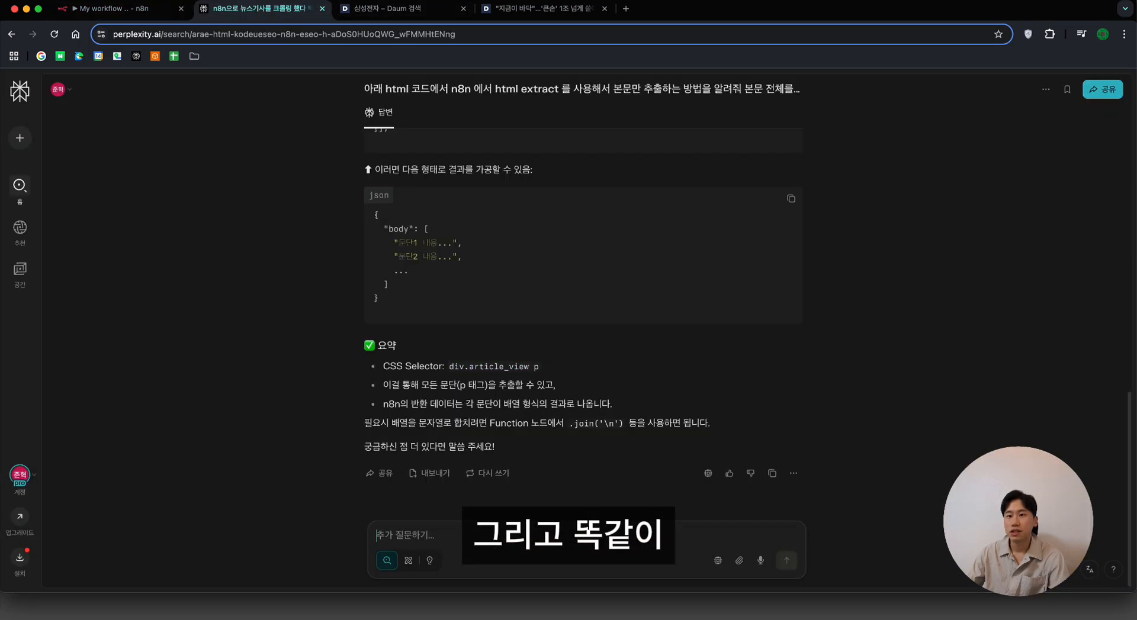
text(ai agn)
text(노드를 사용하여 뉴스)
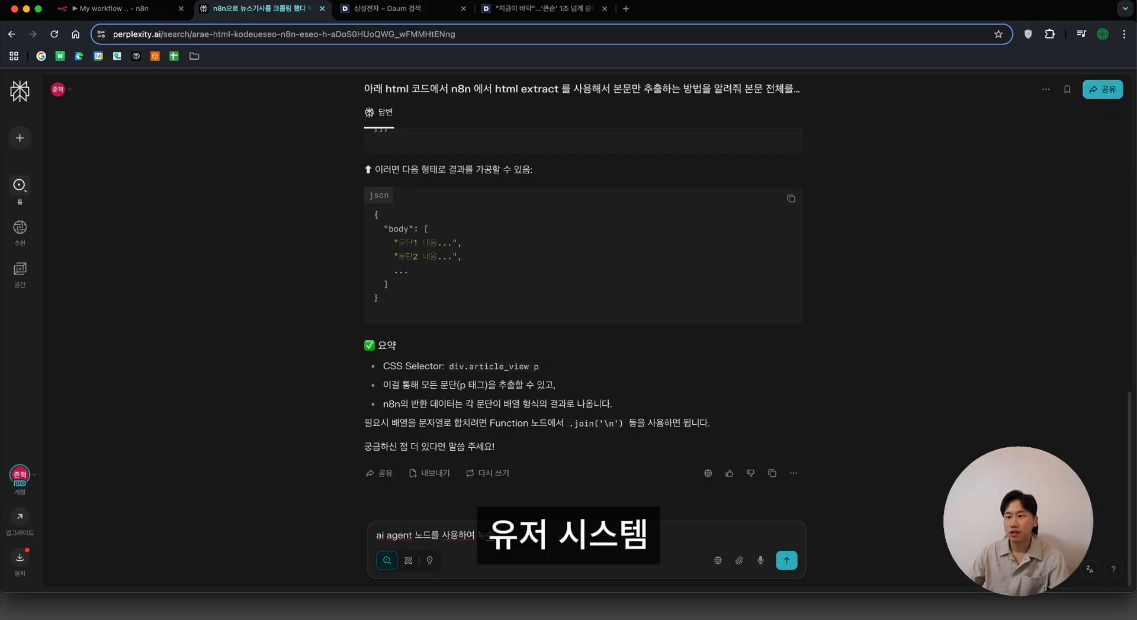
text(기사를 읽고)
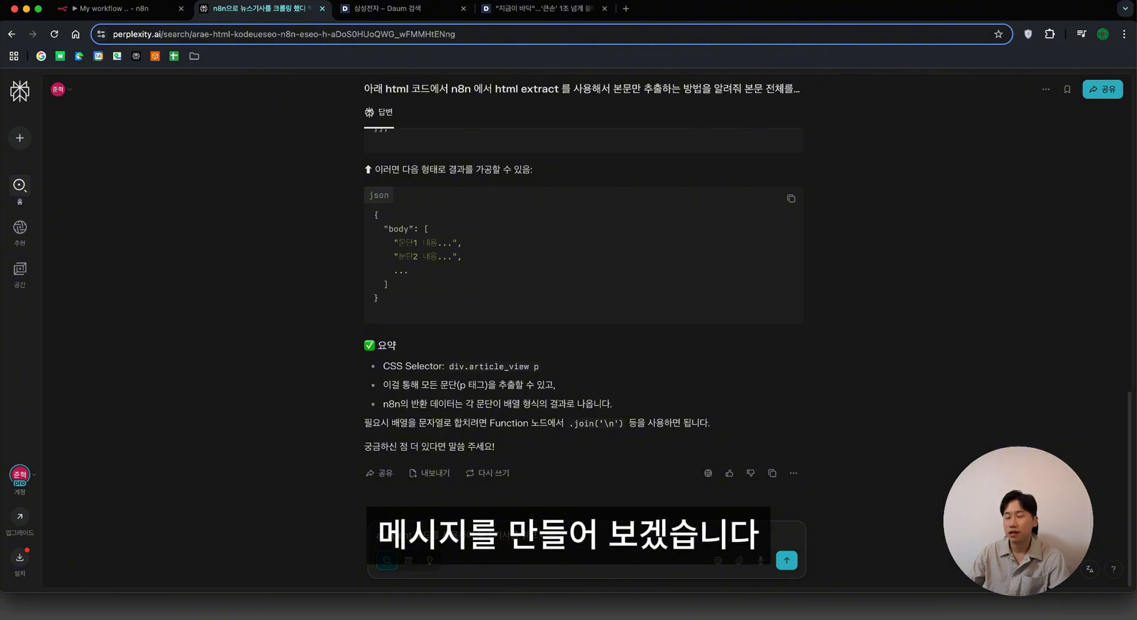
text( 내일 3~5% 상승을 일으킬 수 있을지 평)
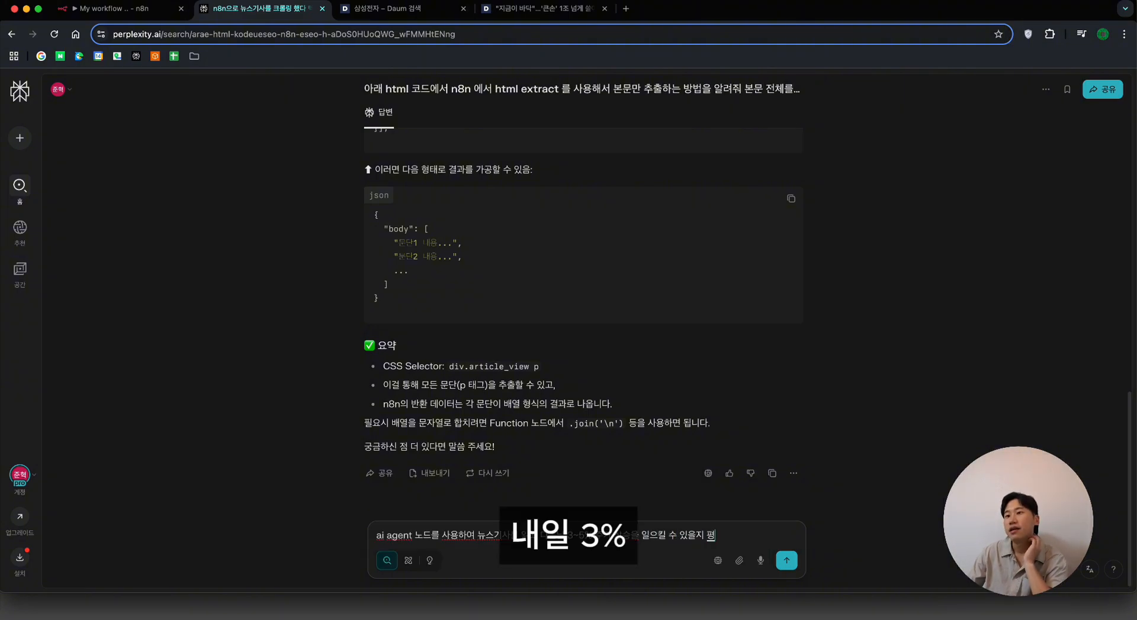
text(가하는 주식 전문가)
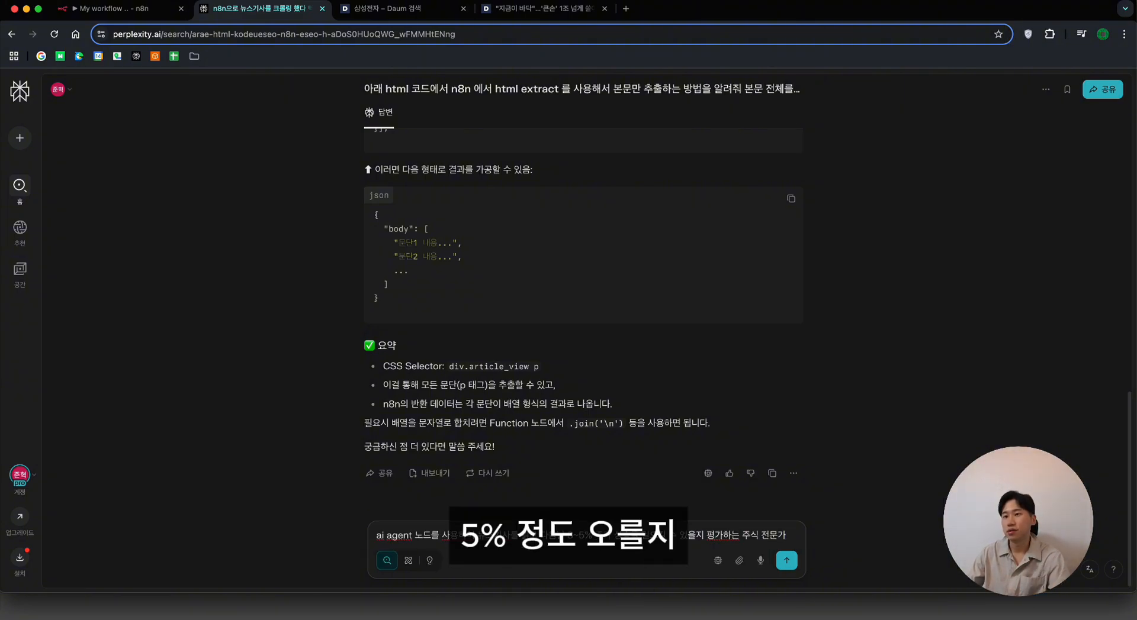
text( 모델을 구성하려고 한다)
key(shift+Return)
key(shift+Return)
Step: Ask Perplexity to also compose the user and system messages, with results as {"score":(0~100점), "reason":"충분히 이해가는 사유"}, and submit the prompt
text(user,sys)
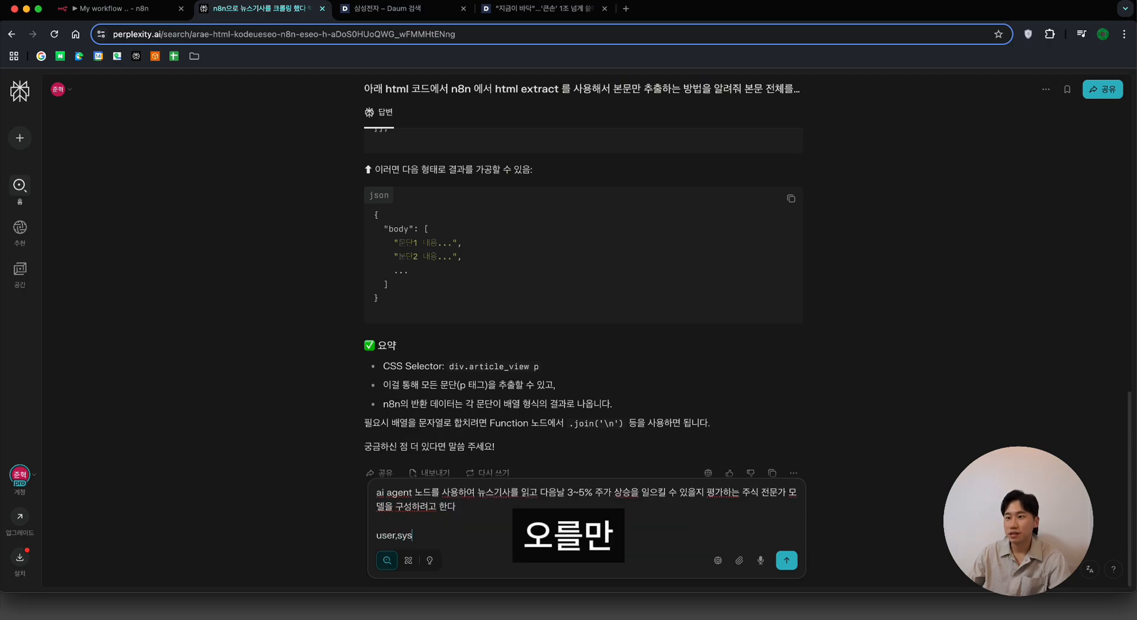
text(tem 메시지를 구성해줘)
key(shift+Return)
text(결과는 {""})
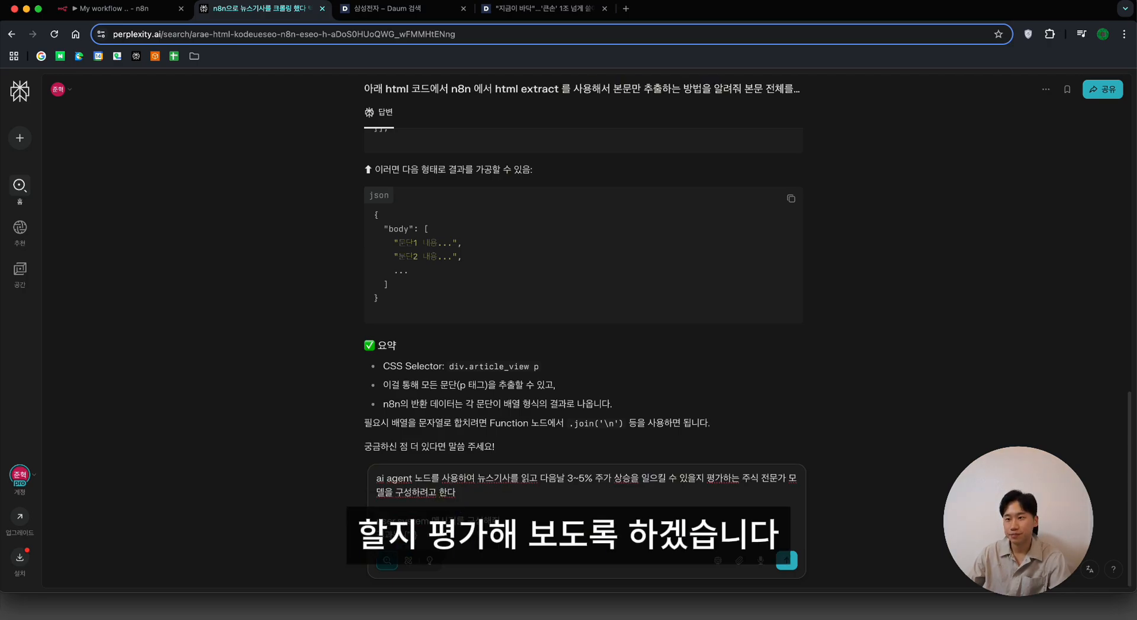
text(score":(0~100점), "reason":"충분히 이해가는 사유)
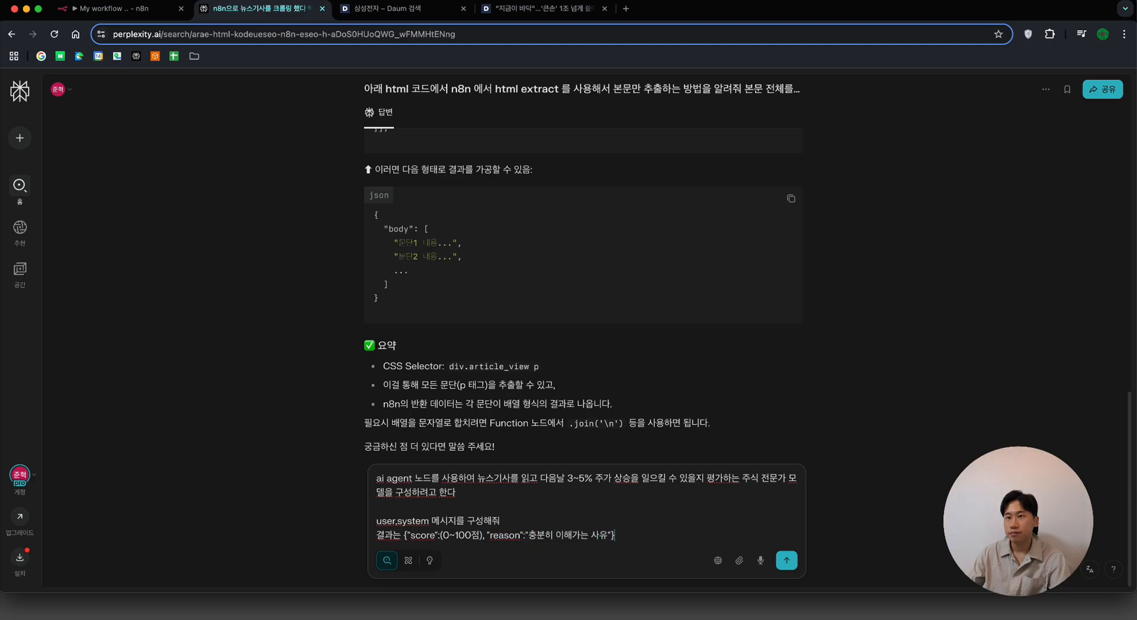
key(Return)
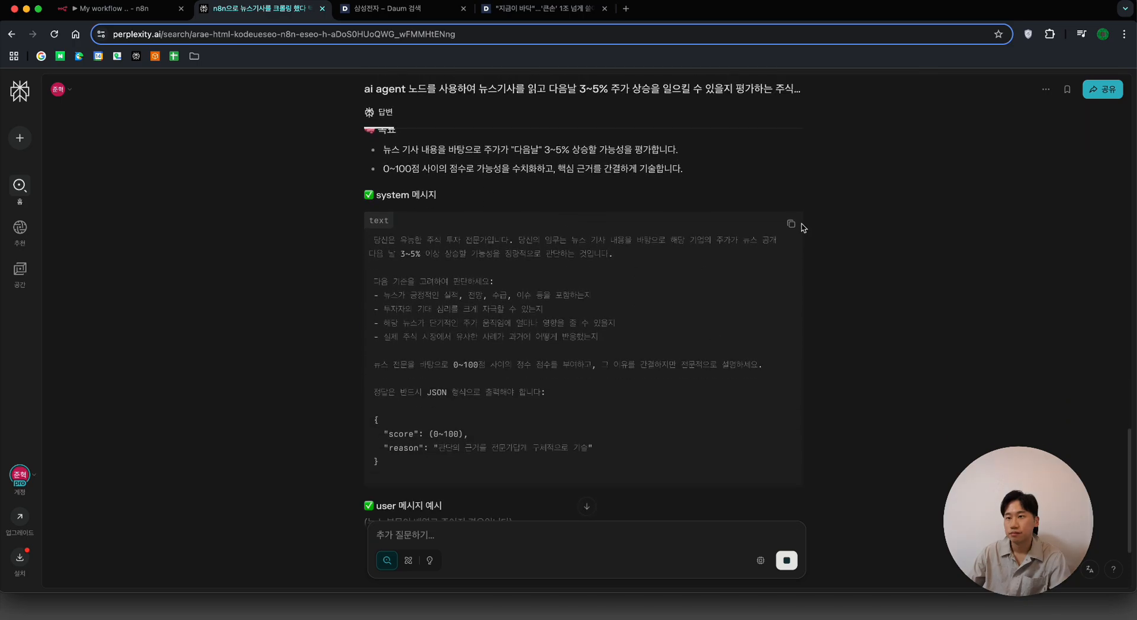
Step: Copy Perplexity's suggested system message into a second message with the System role in Message a model1
click(791, 224)
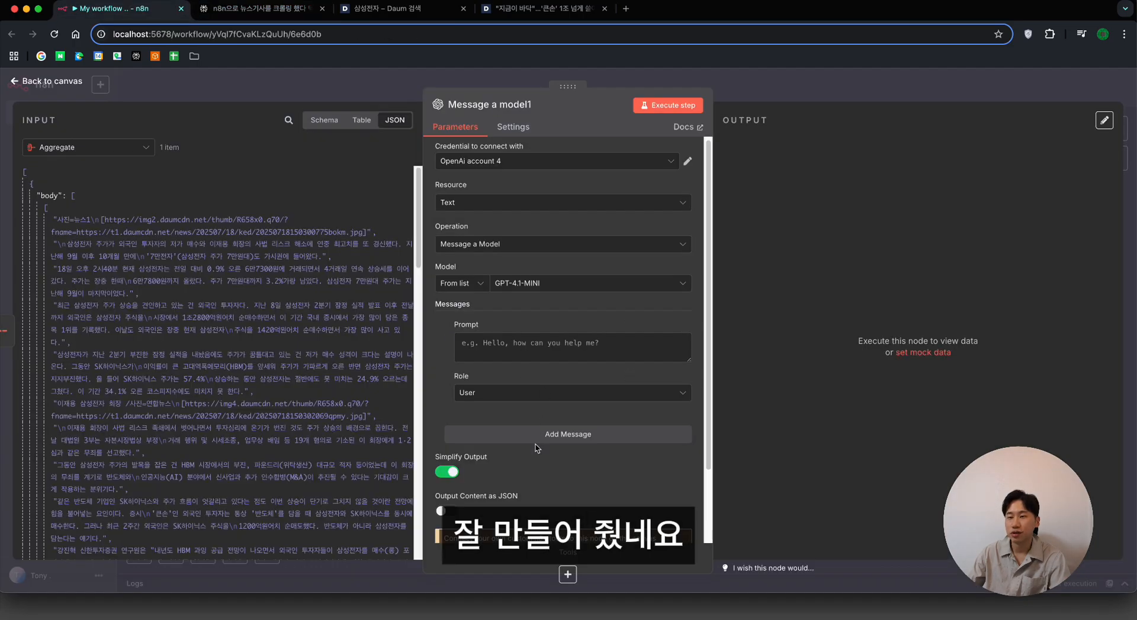
click(538, 427)
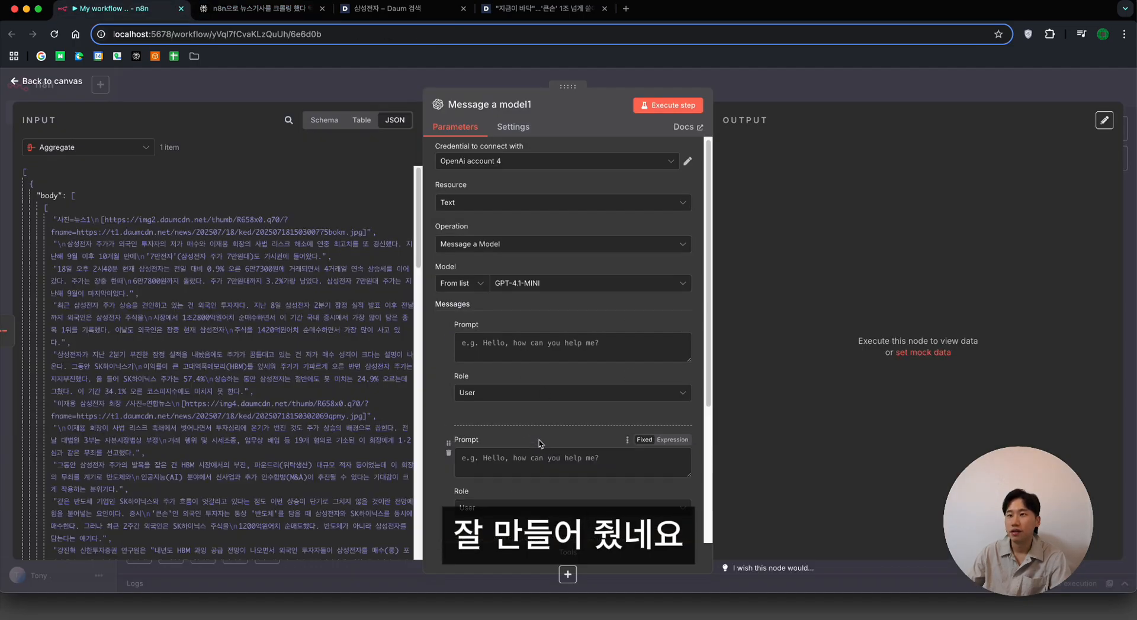
click(493, 505)
click(480, 462)
click(542, 457)
key(ctrl+v)
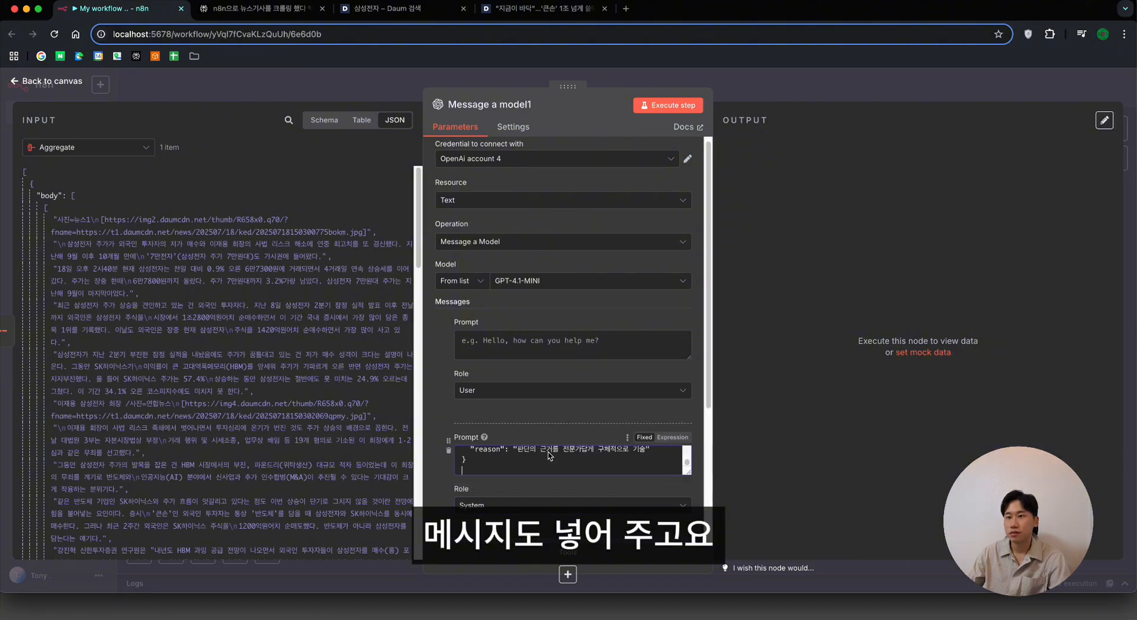
Step: Copy the opening of Perplexity's practical user message, through "[뉴스 본문 시작]", into the User prompt of Message a model1
click(257, 8)
scroll(564, 360, down, 8)
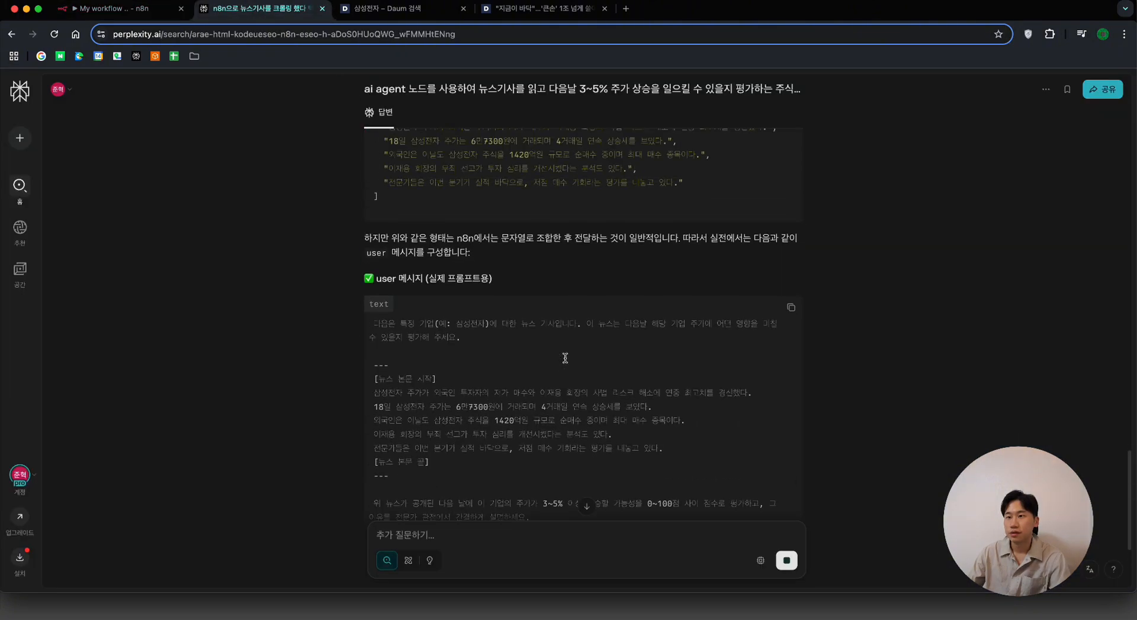
scroll(564, 358, up, 4)
scroll(427, 365, down, 5)
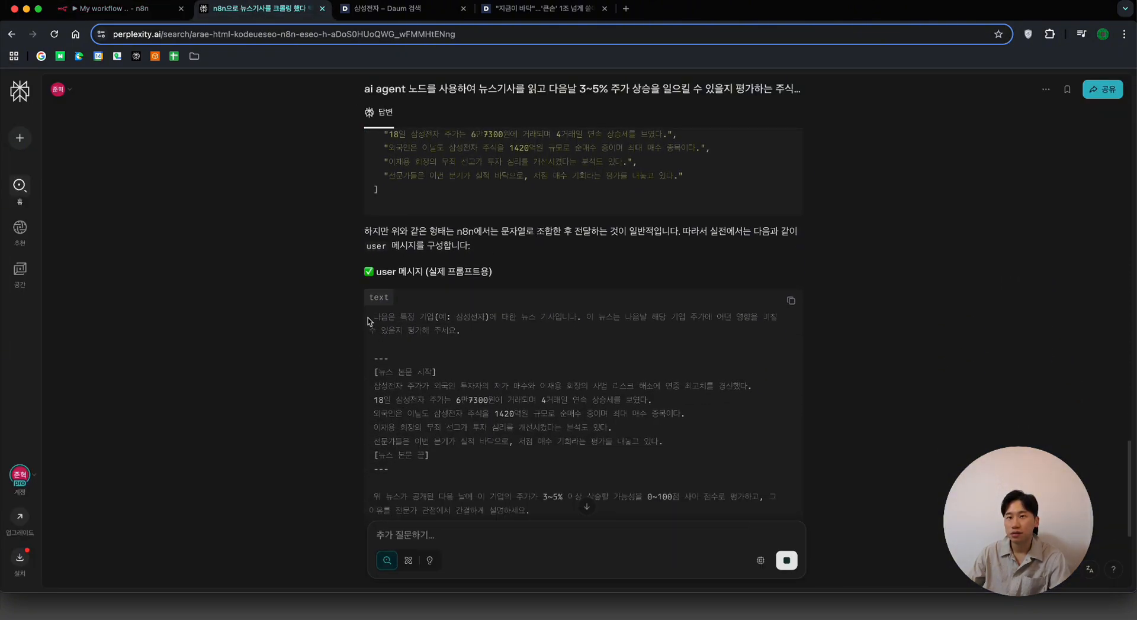
drag(372, 302, 738, 311)
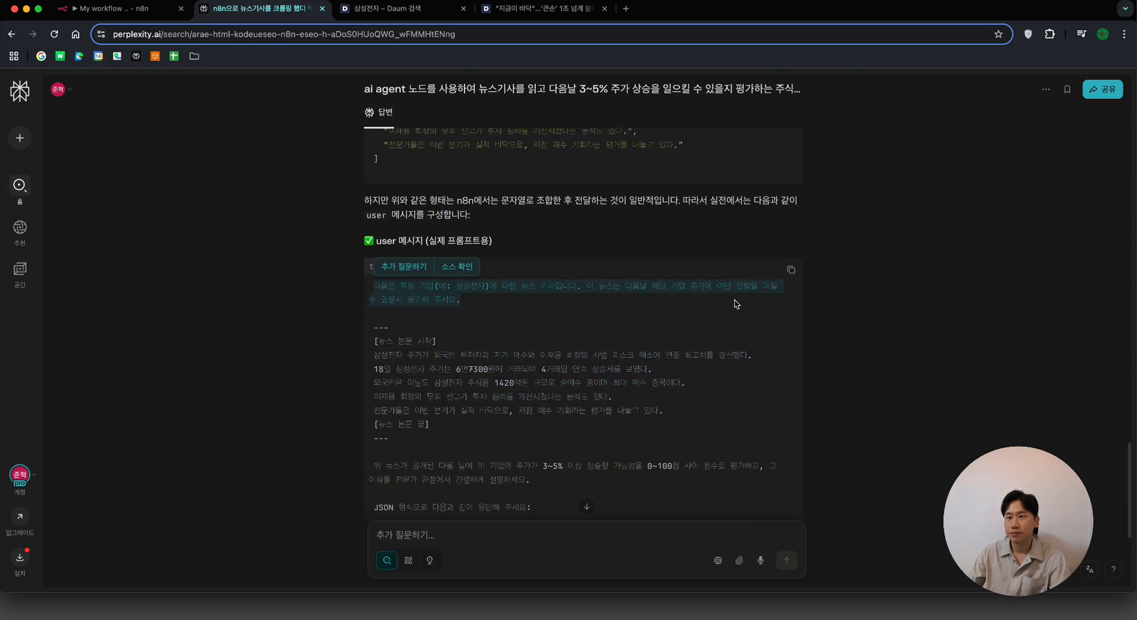
scroll(590, 472, down, 2)
click(380, 182)
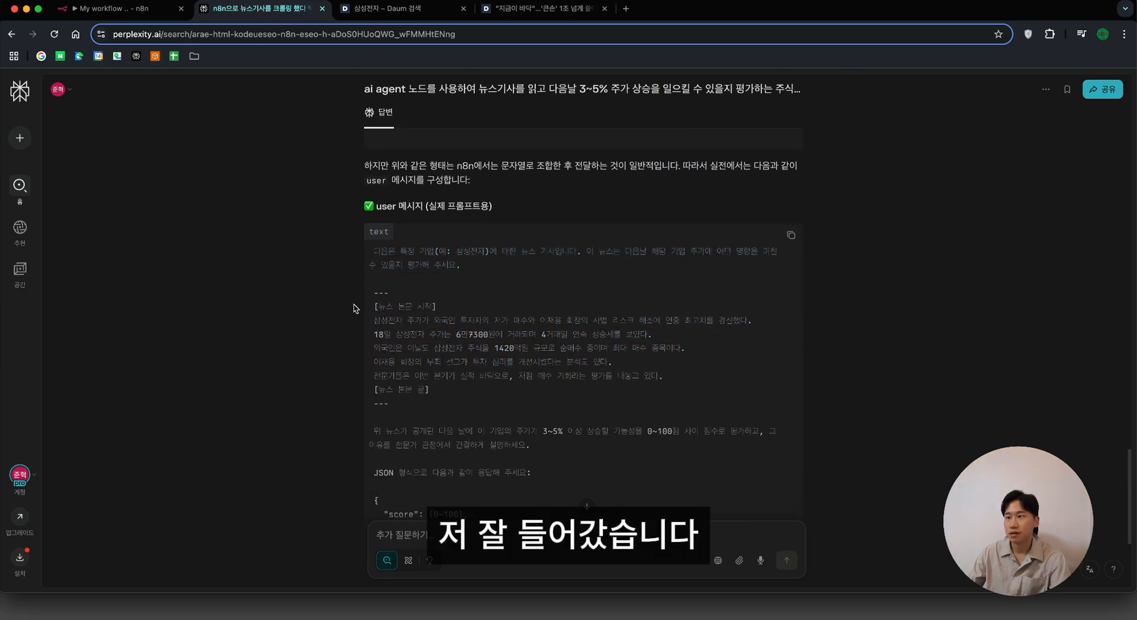
drag(443, 308, 369, 250)
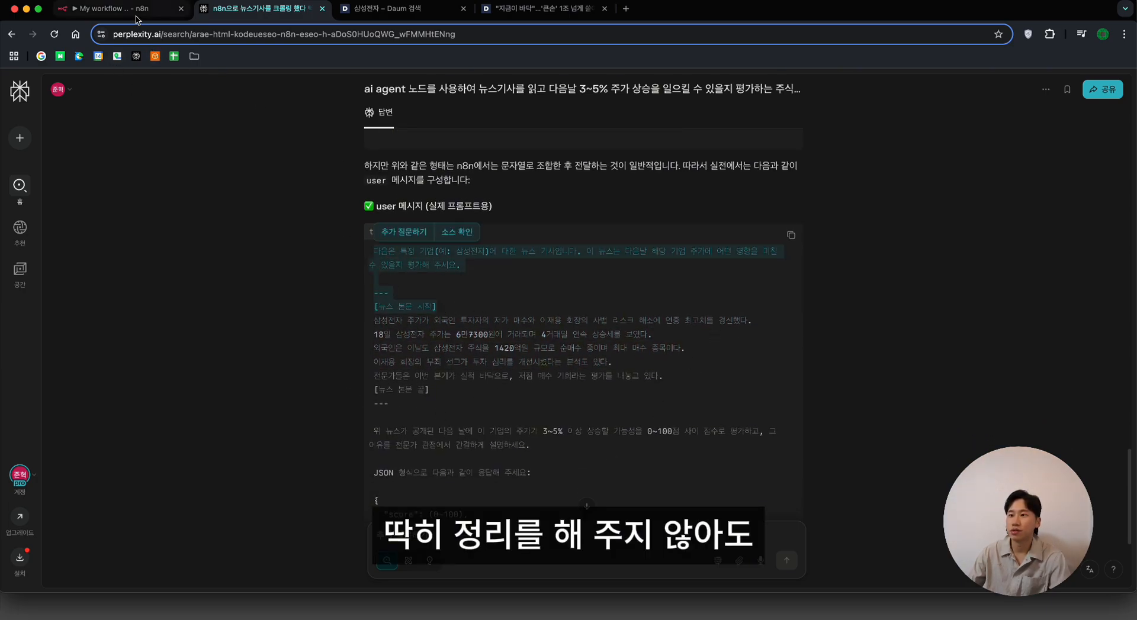
click(112, 8)
Step: Make the User prompt an expression and insert the Aggregate body, {{ $json.body }}, on its own line below "[뉴스 본문 시작]"
click(672, 322)
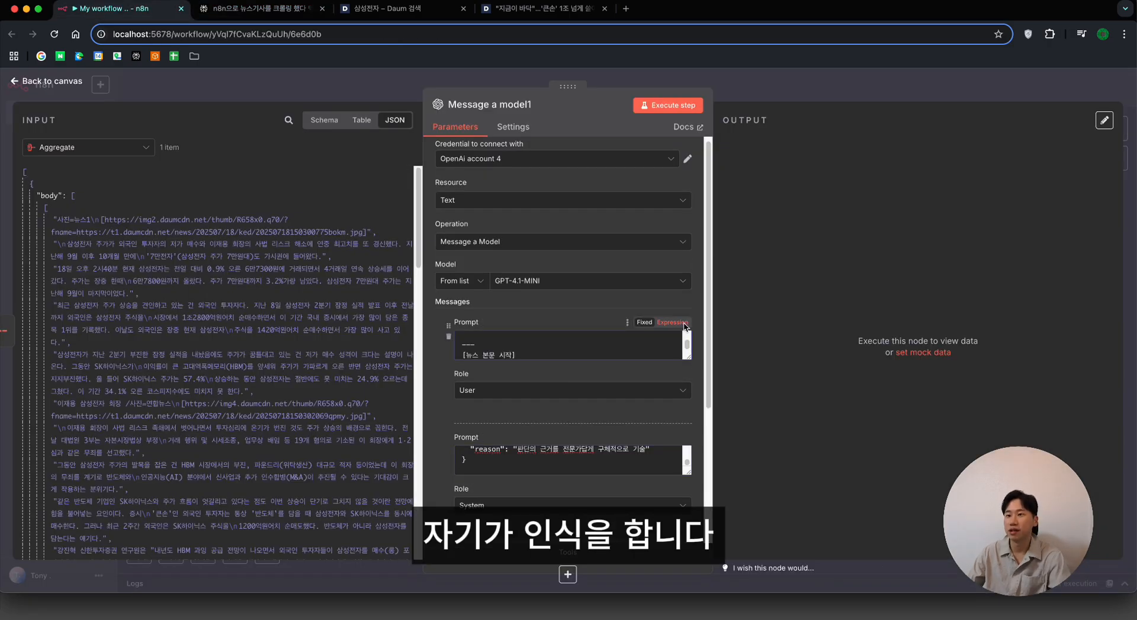
click(686, 390)
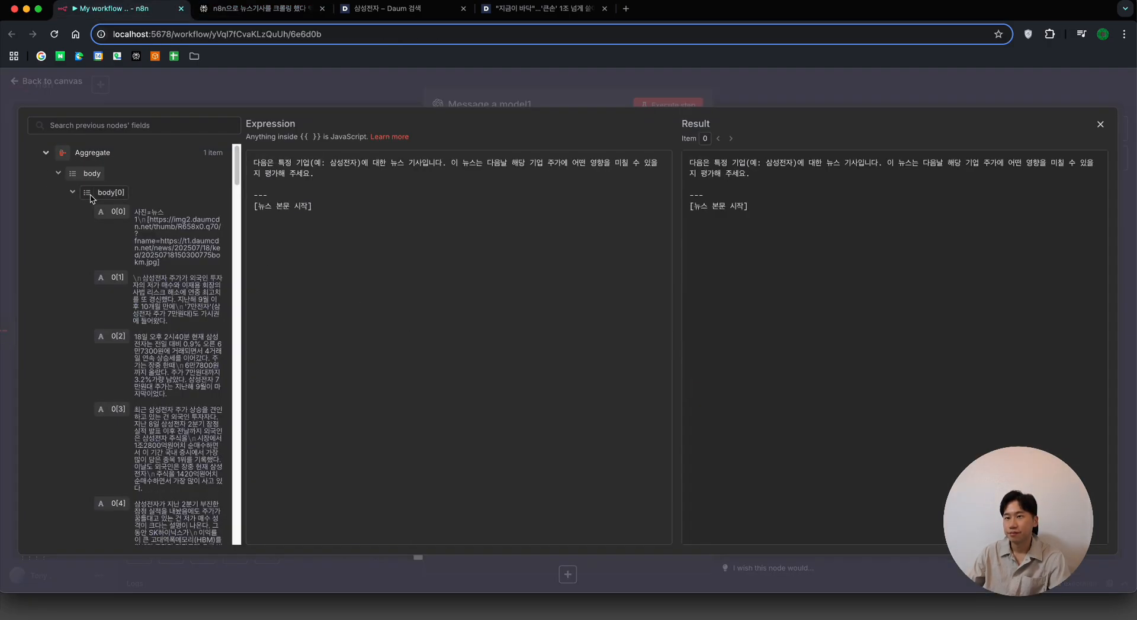
drag(92, 173, 311, 207)
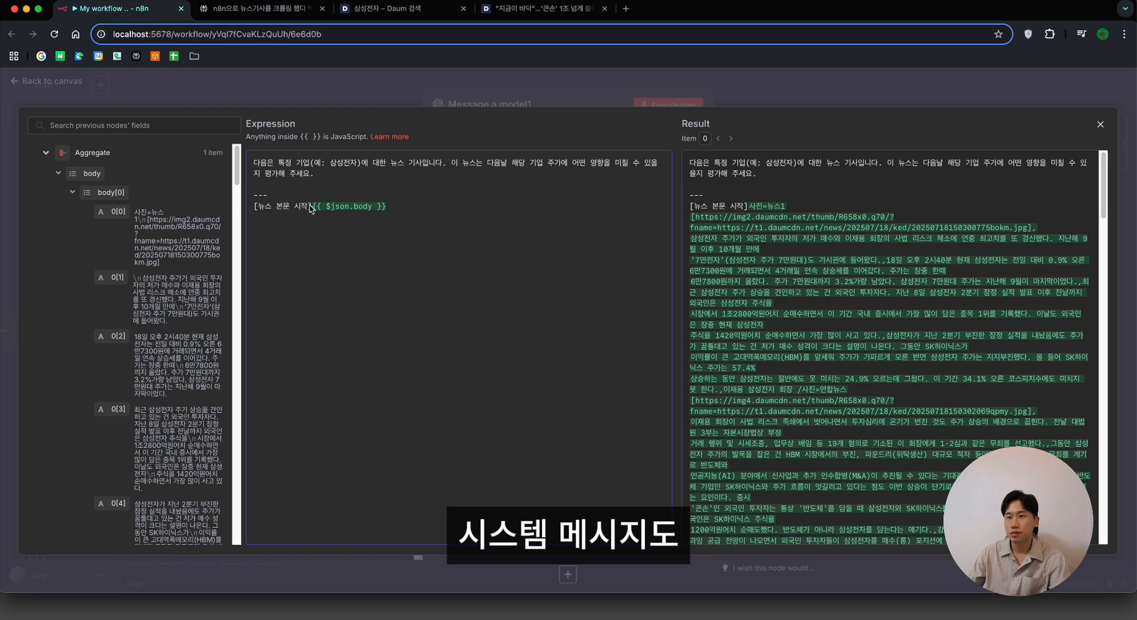
key(Left)
key(Return)
key(Down)
key(Return)
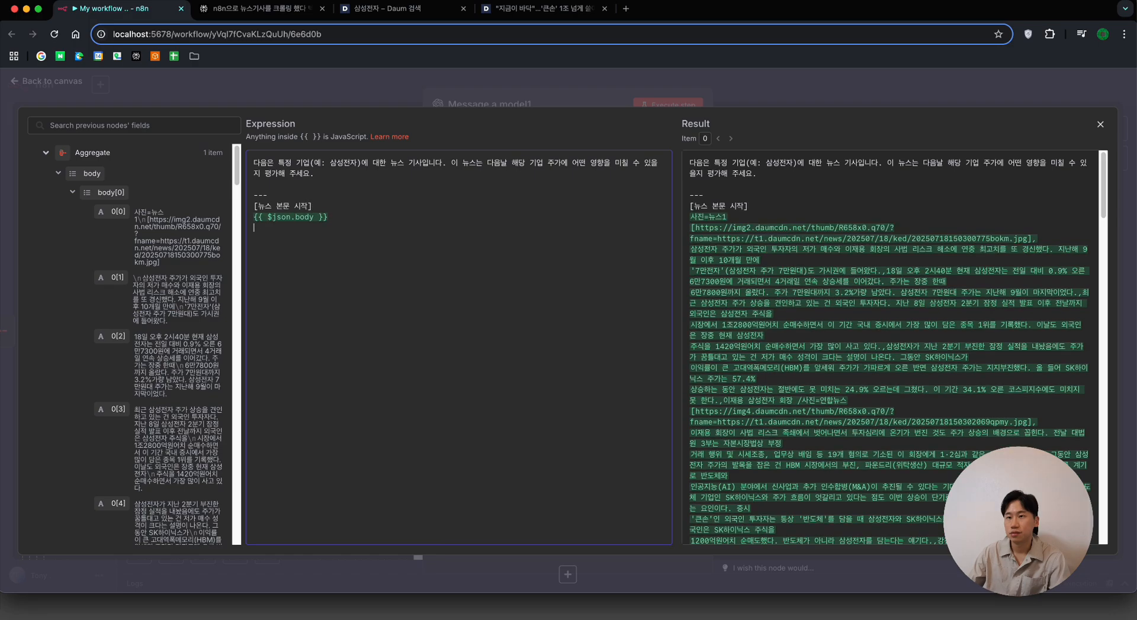
Step: Append the rest of Perplexity's user message, from "[뉴스 본문 끝]" through the JSON response format, below the body expression
click(267, 9)
drag(375, 330, 572, 497)
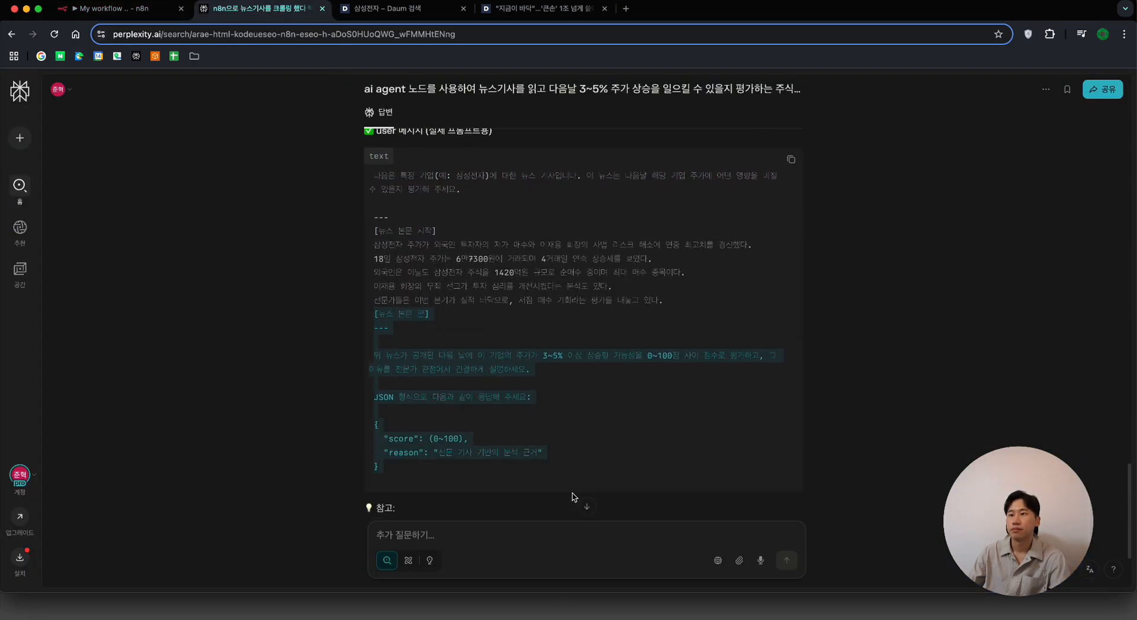
click(139, 9)
key(super+v)
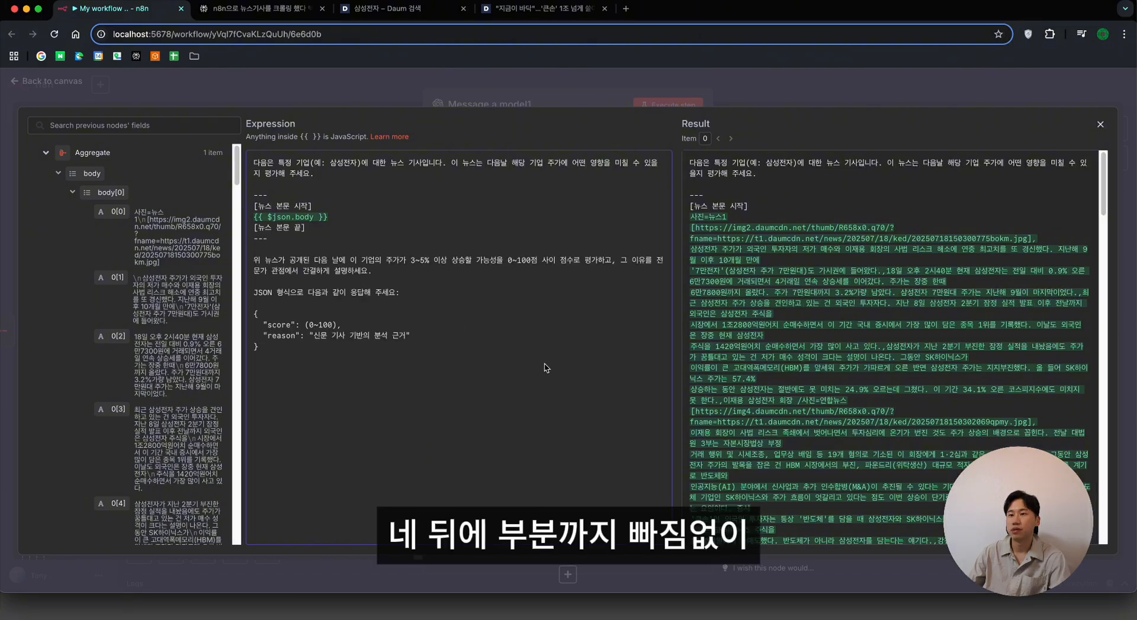
Step: Check the end of the resolved prompt, execute Message a model1, and return to the canvas
scroll(853, 321, down, 20)
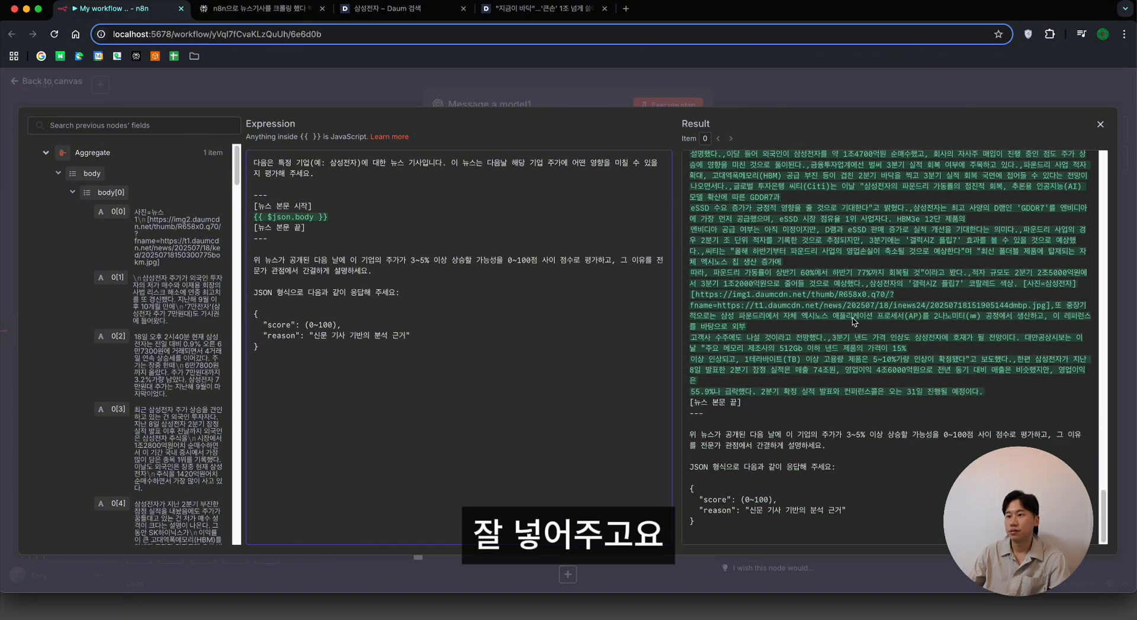
click(19, 88)
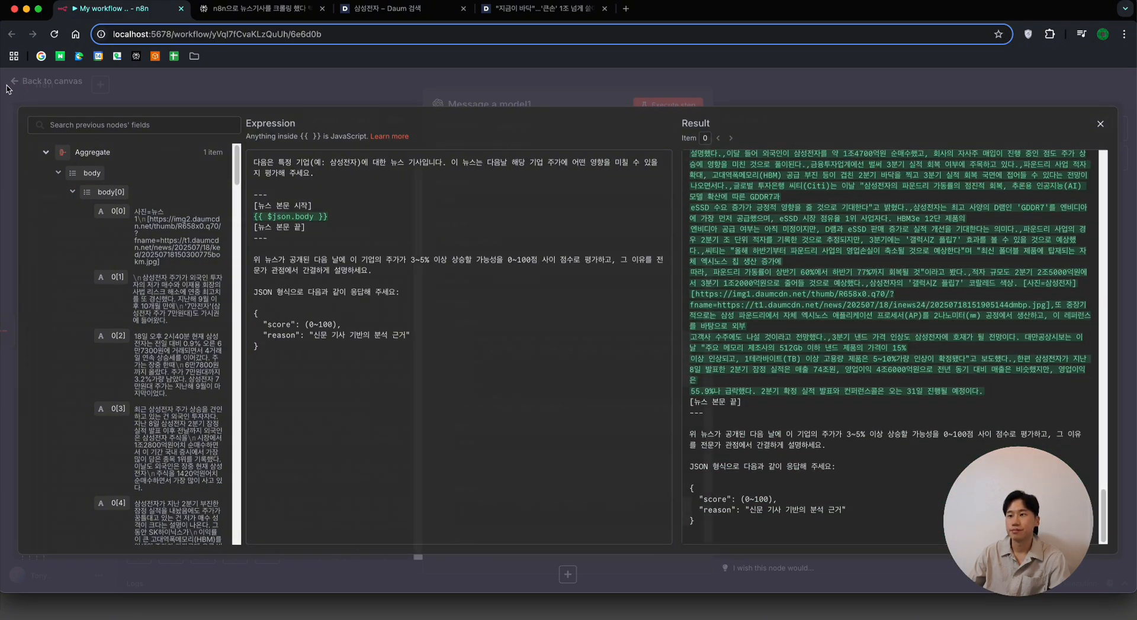
click(681, 106)
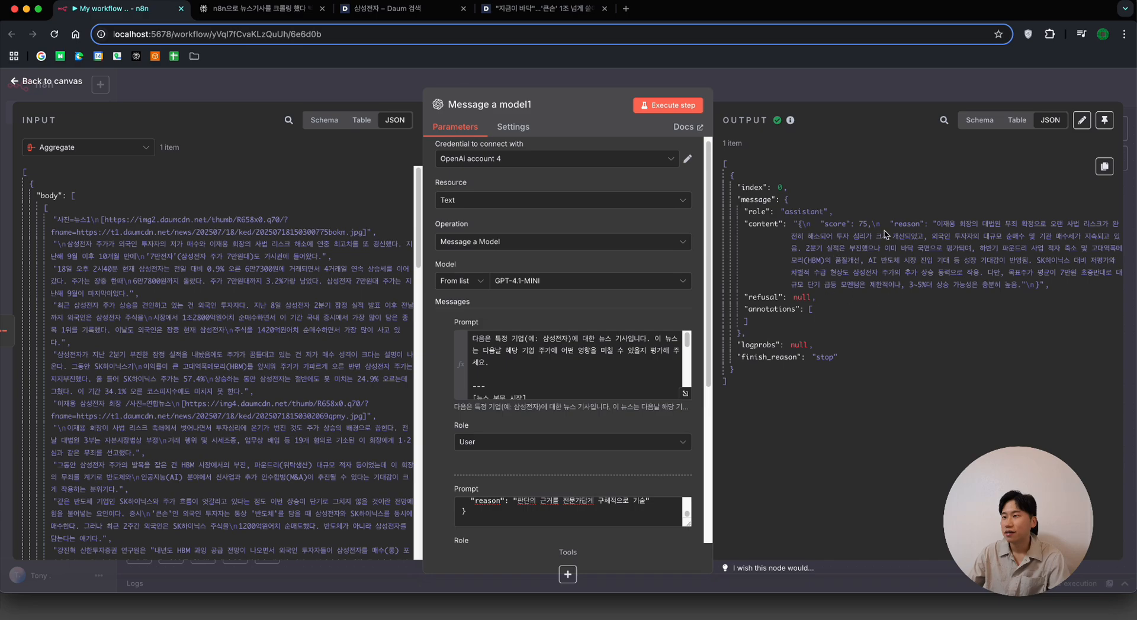
key(Escape)
Step: Paste the "Edit Fields - 분석결과" node after Message a model1 and run it to parse score and reason
scroll(921, 320, right, 5)
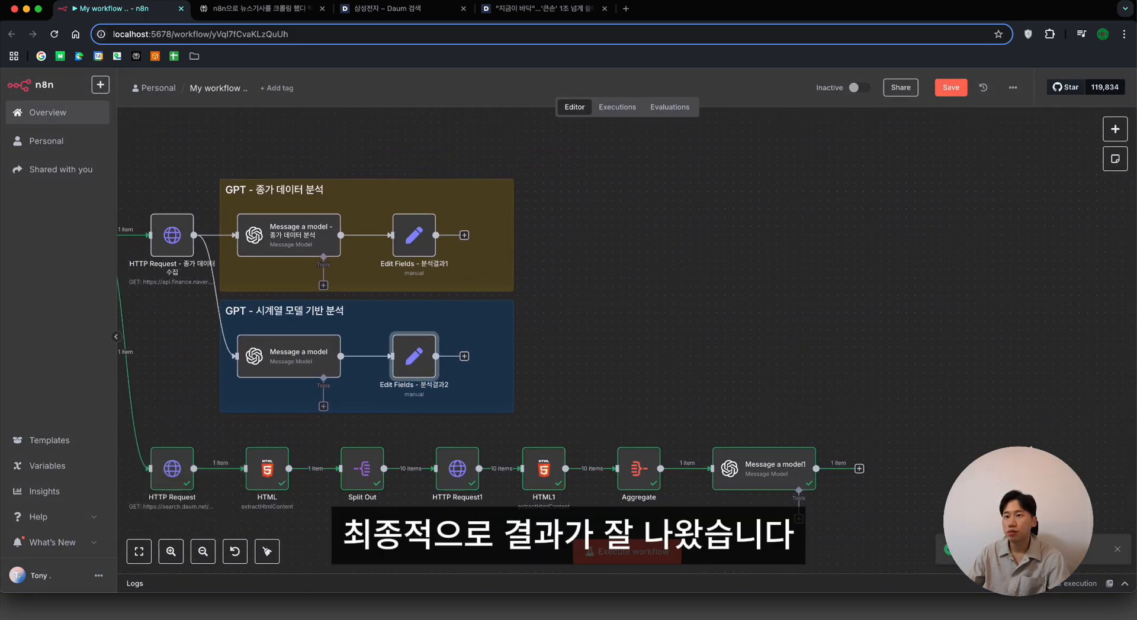
key(ctrl+v)
drag(1046, 470, 877, 467)
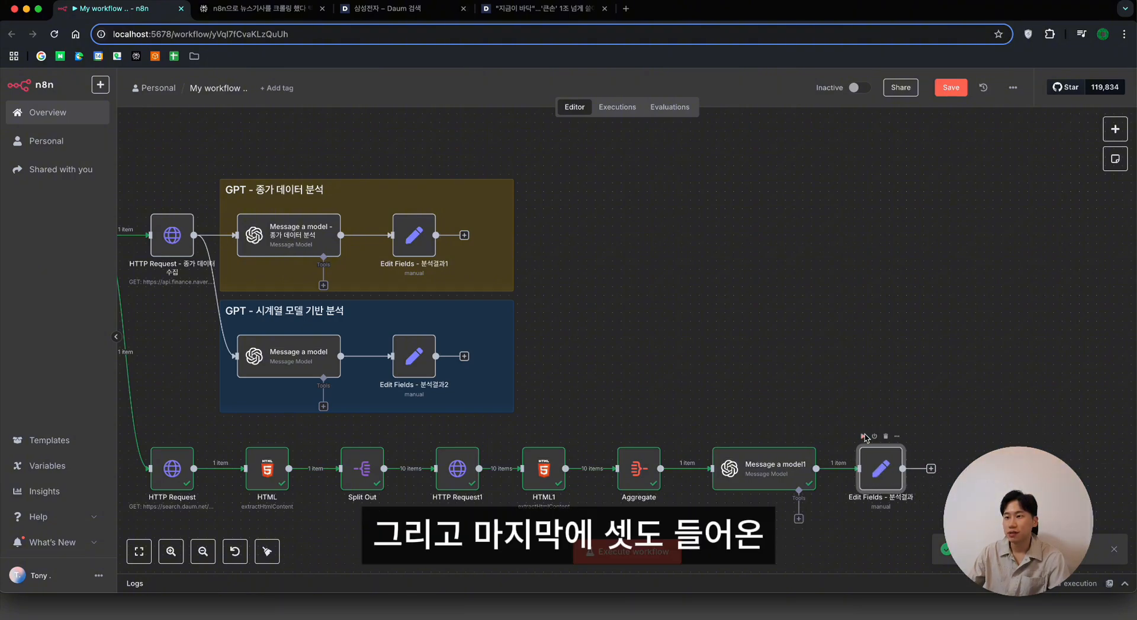
double_click(879, 468)
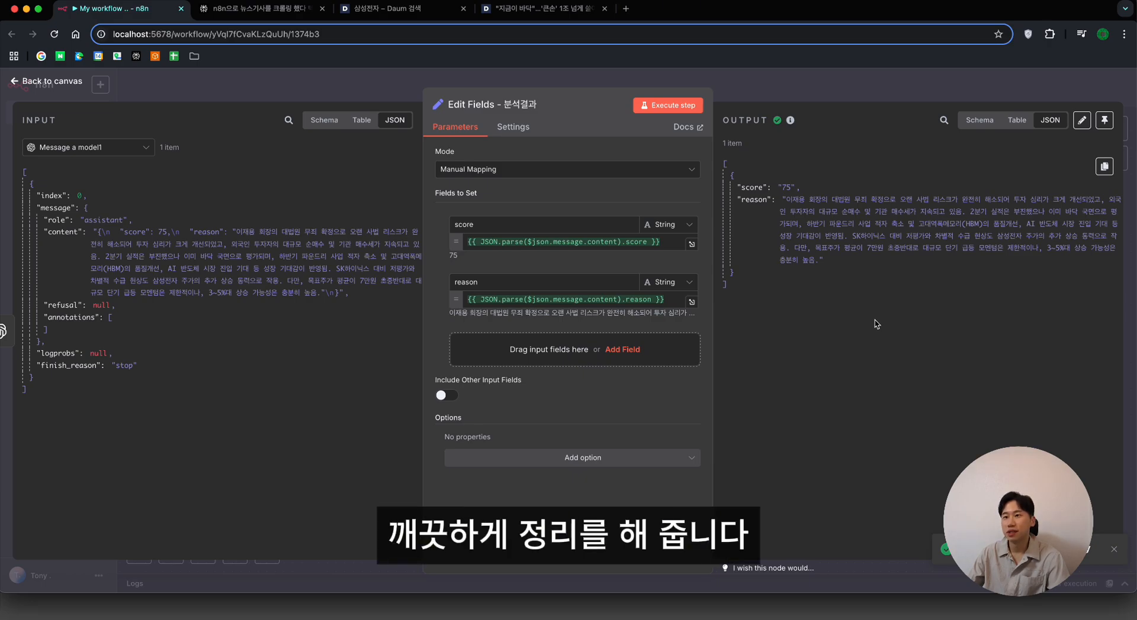
key(Escape)
Step: Add a sticky note titled "뉴스 기사 분석" and size it to enclose the whole news branch
scroll(592, 355, down, 3)
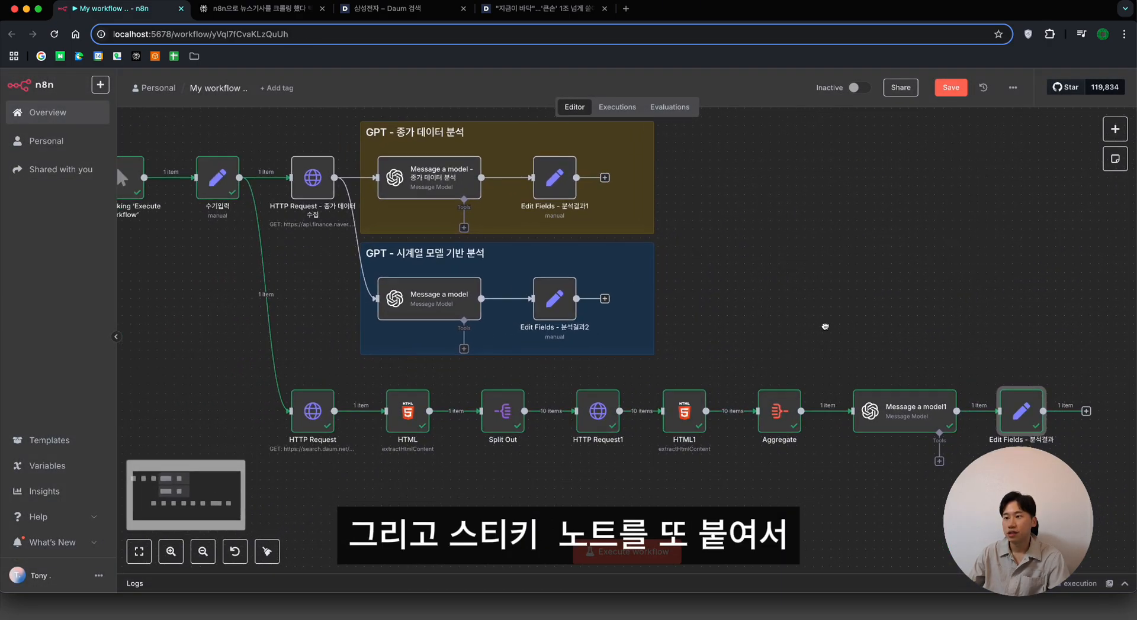
right_click(726, 425)
click(782, 460)
drag(829, 556, 1000, 495)
double_click(362, 515)
text(## 뉴스 기사 분석)
key(Return)
key(Escape)
key(super+z)
click(308, 464)
drag(361, 417, 337, 425)
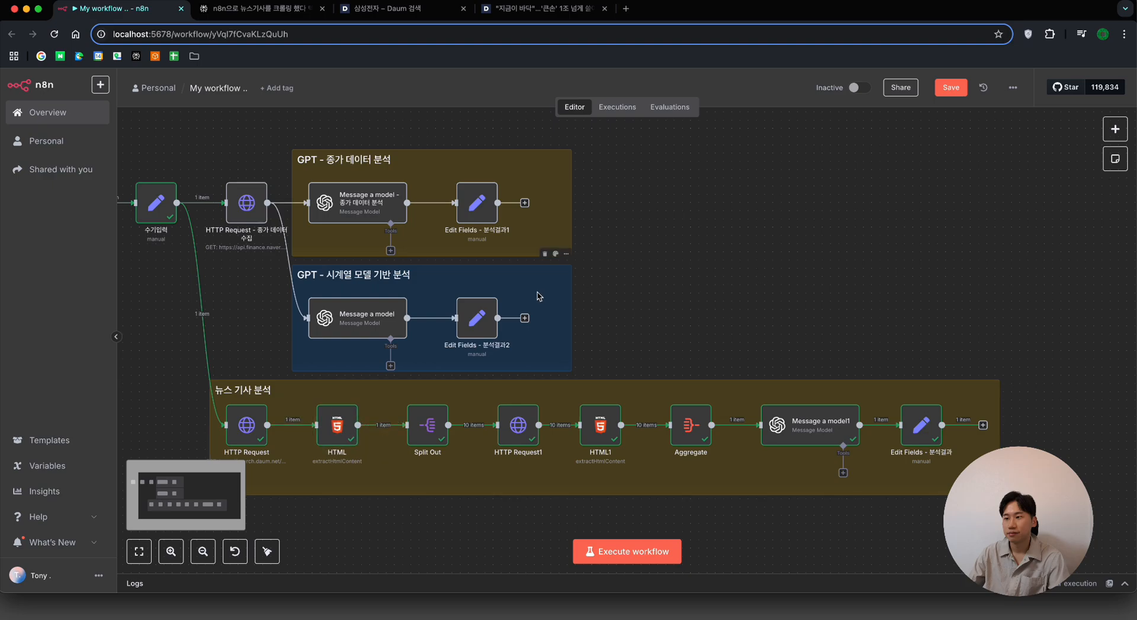
Step: Widen the two GPT analysis sticky notes to line up with the right edge of the news note
drag(571, 322, 989, 325)
drag(571, 204, 1001, 204)
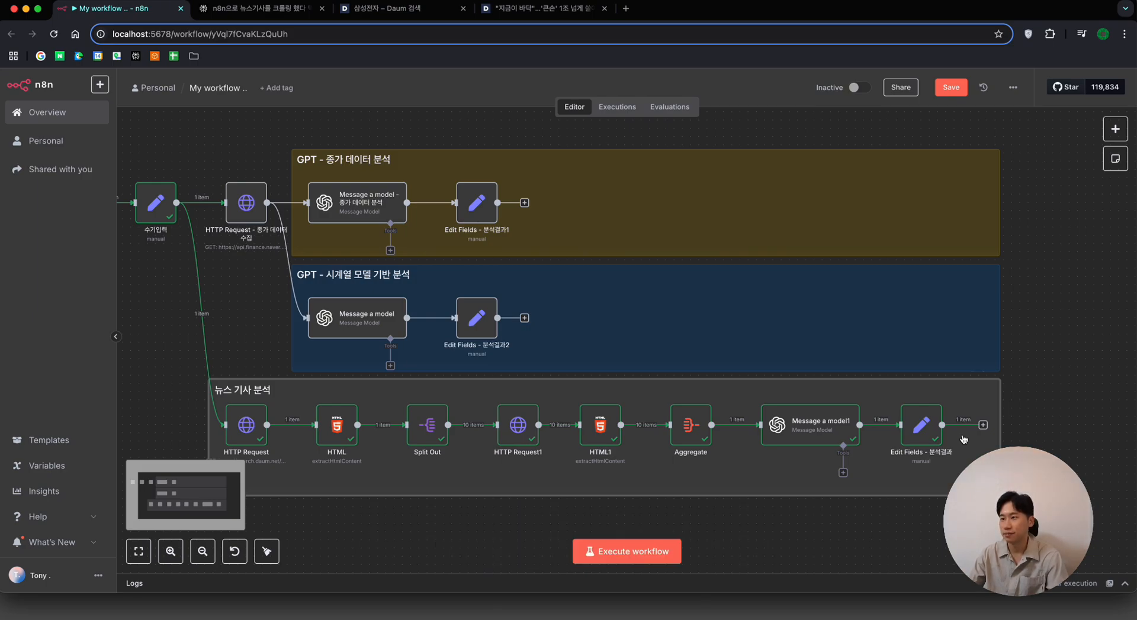
Step: Add a Merge node with 3 inputs and connect the Edit Fields result nodes of the analysis branches to it
click(982, 425)
text(merge)
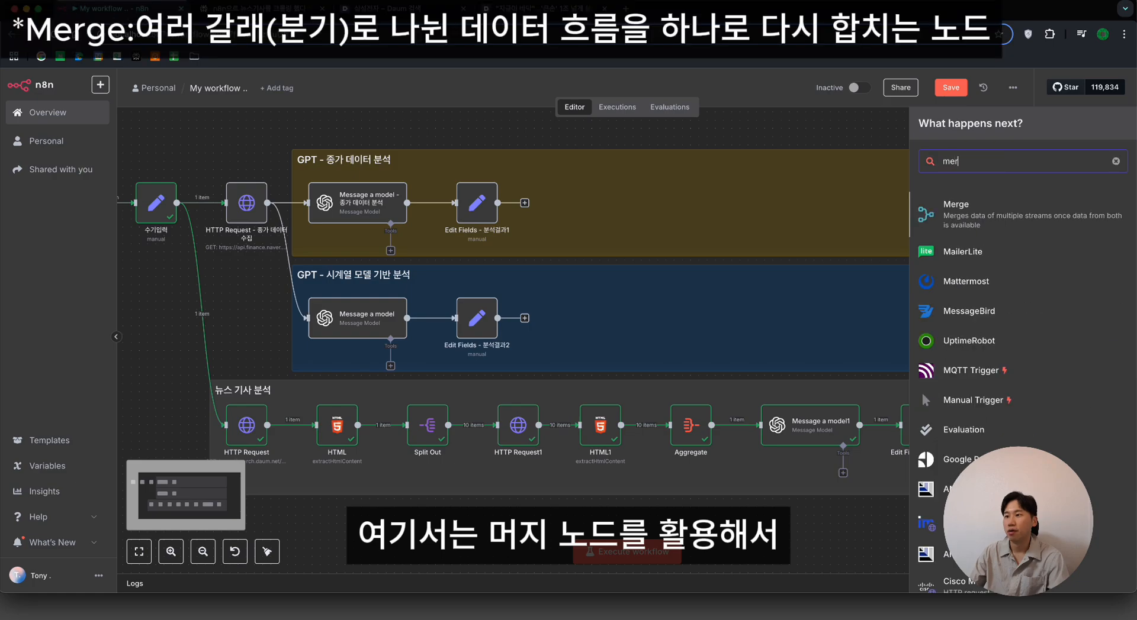
key(Return)
key(Escape)
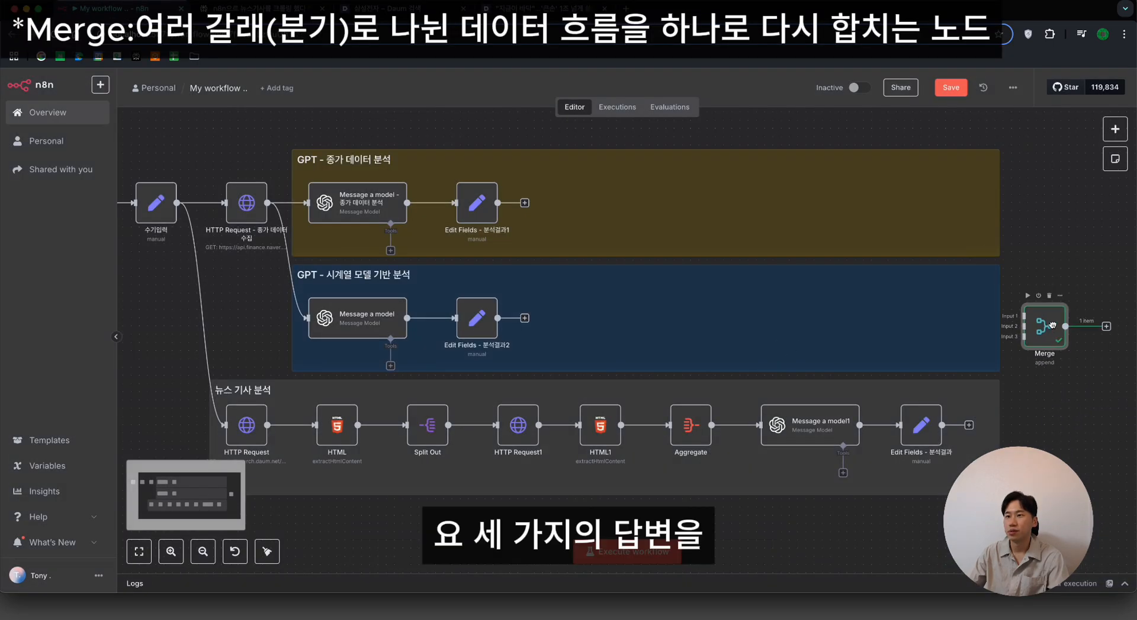
drag(498, 318, 1023, 310)
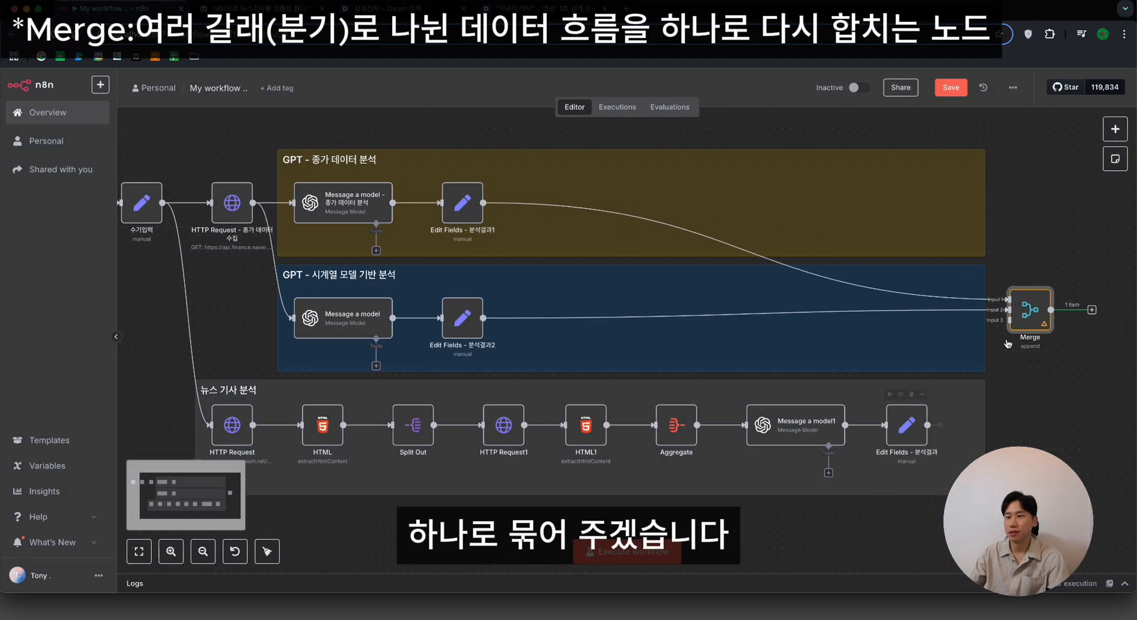
Step: Open the Merge node and examine the score and reason of each merged item in its output
double_click(1031, 310)
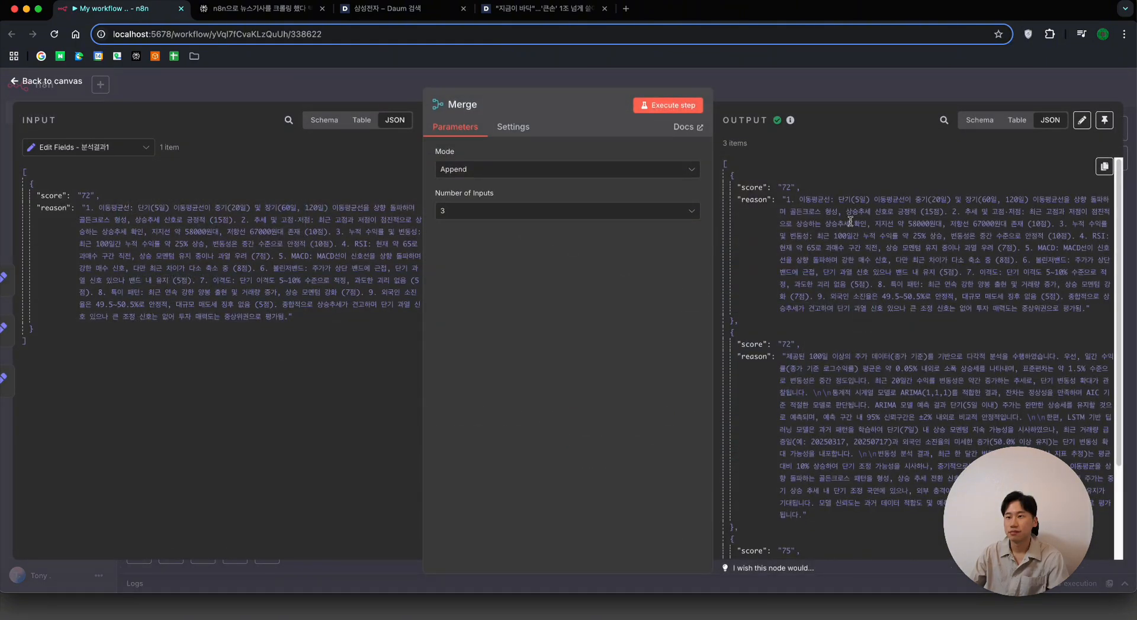
scroll(799, 265, down, 2)
scroll(859, 474, down, 2)
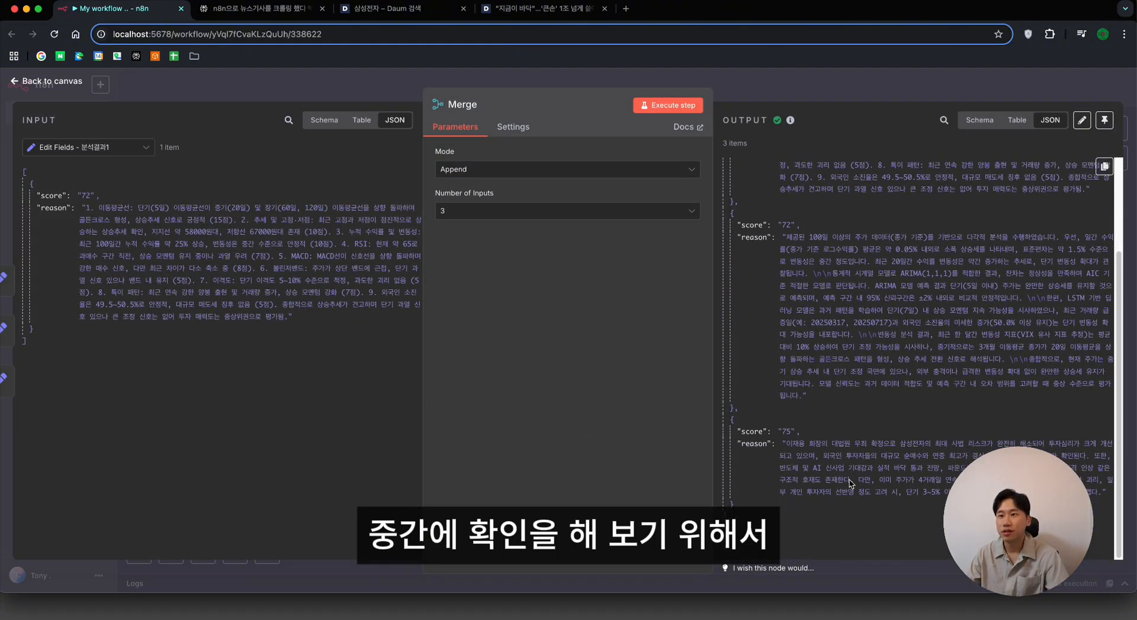
scroll(882, 272, up, 4)
scroll(803, 401, down, 2)
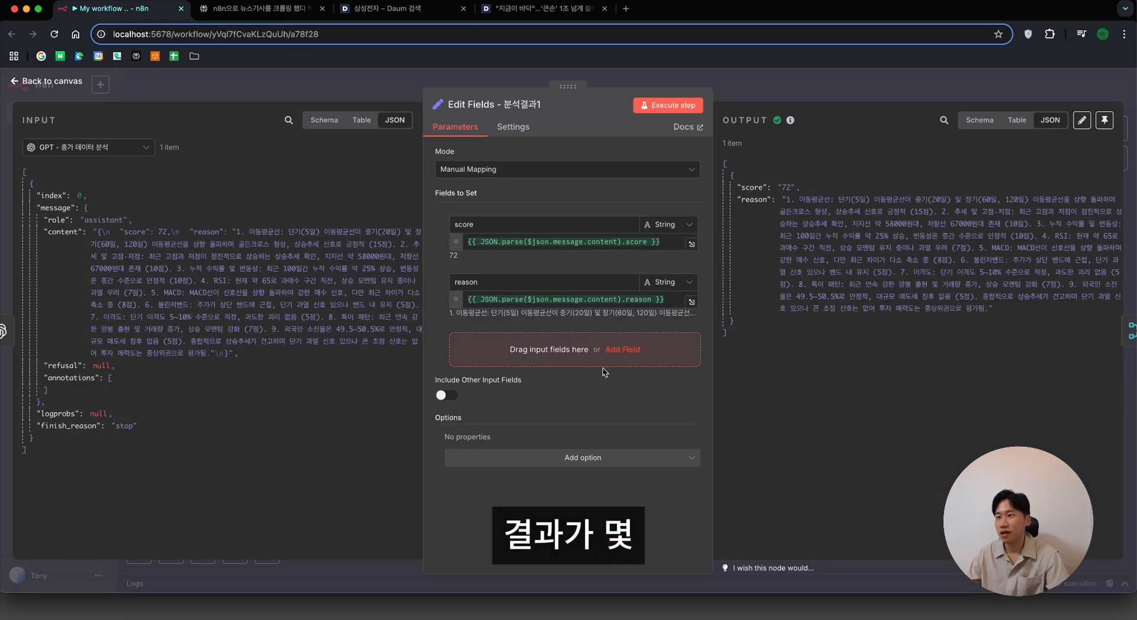
Step: Add a "title" field with the value "종가 데이터 분석" above score in "Edit Fields - 분석결과1"
click(621, 350)
drag(441, 339, 442, 225)
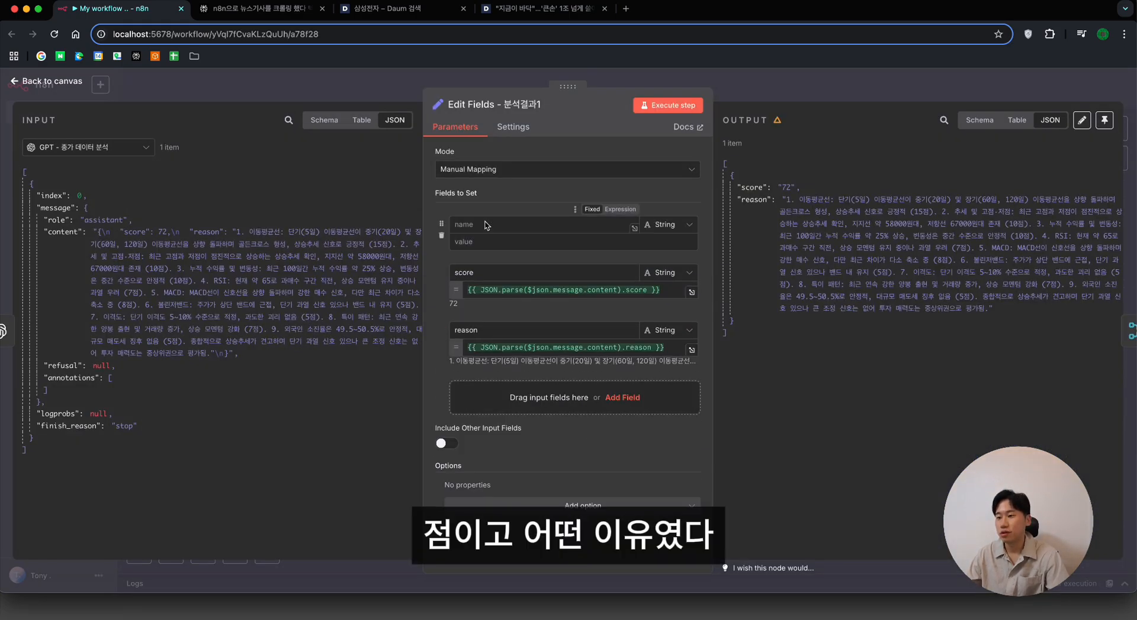
click(485, 226)
text(title)
click(502, 244)
text(w종가 데이터 분석)
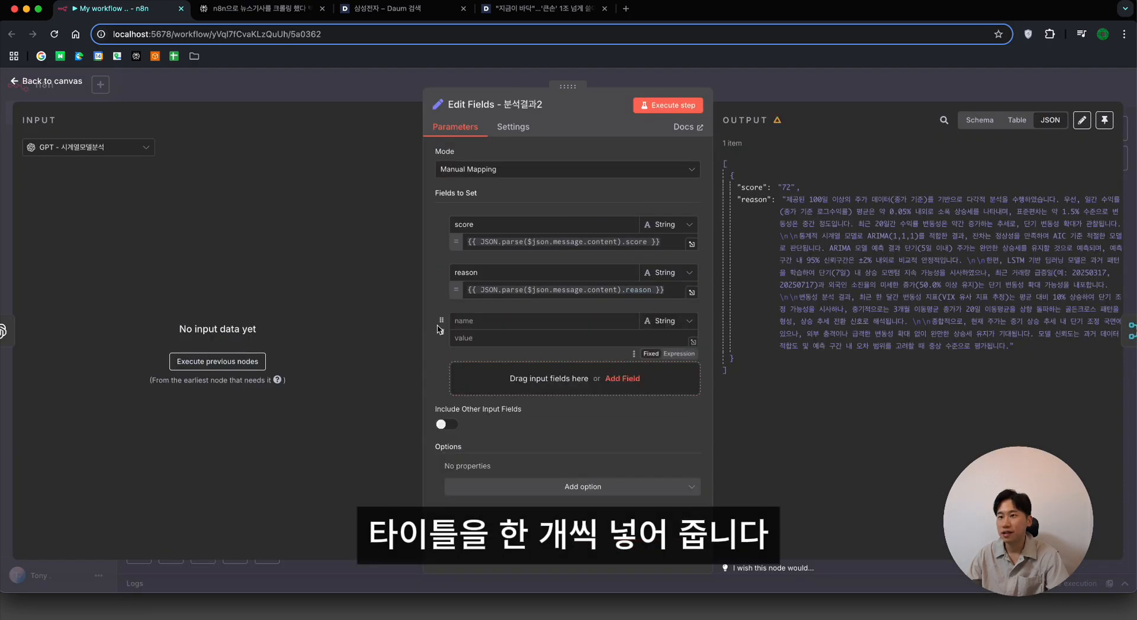
Step: Add a "title" field with the value "시계열모델분석" above score in "Edit Fields - 분석결과2"
drag(441, 323, 441, 225)
click(485, 225)
text(식계열모델분)
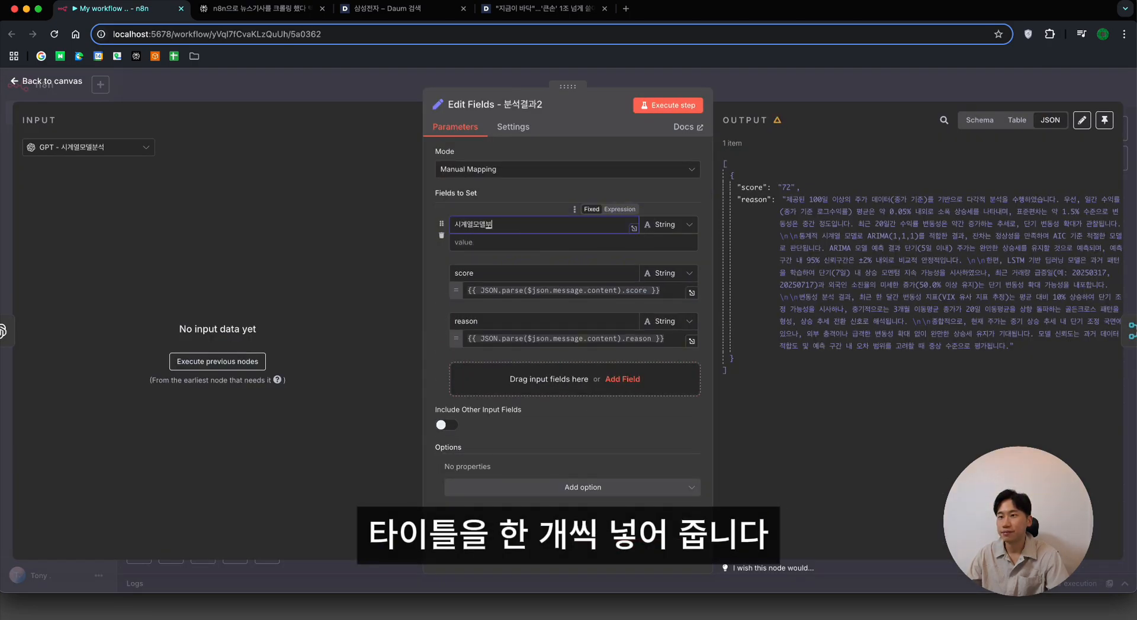
text(석)
key(super+a)
key(super+c)
click(496, 244)
key(super+v)
key(shift+Tab)
text(title)
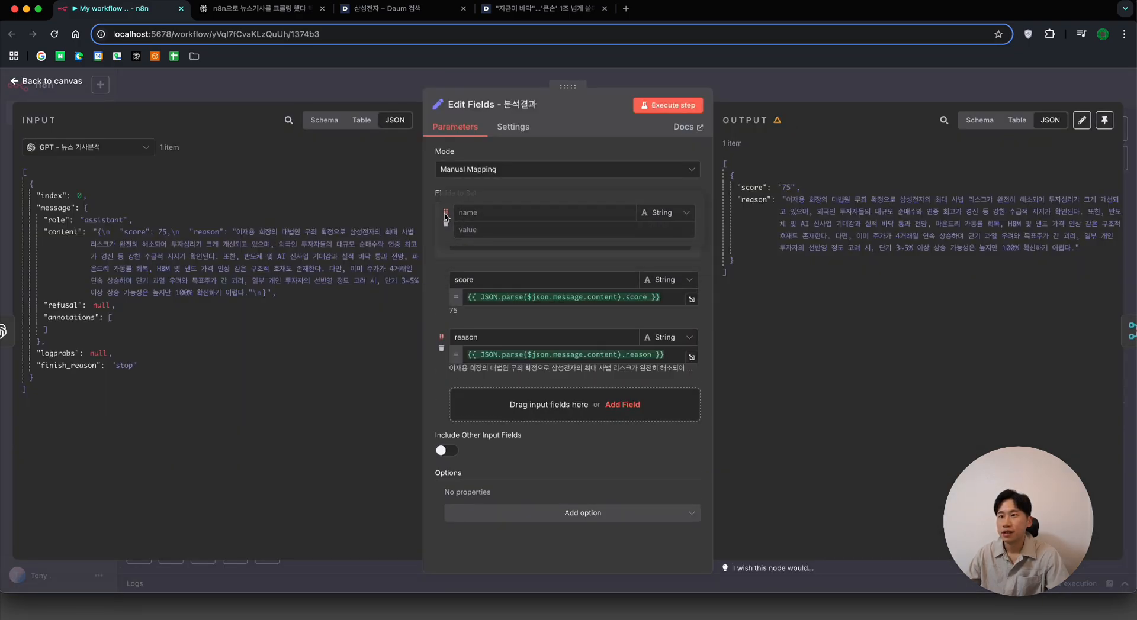
Step: Add a "title" field with the value "뉴스기사분석" above score in "Edit Fields - 분석결과"
drag(445, 216, 446, 220)
click(503, 227)
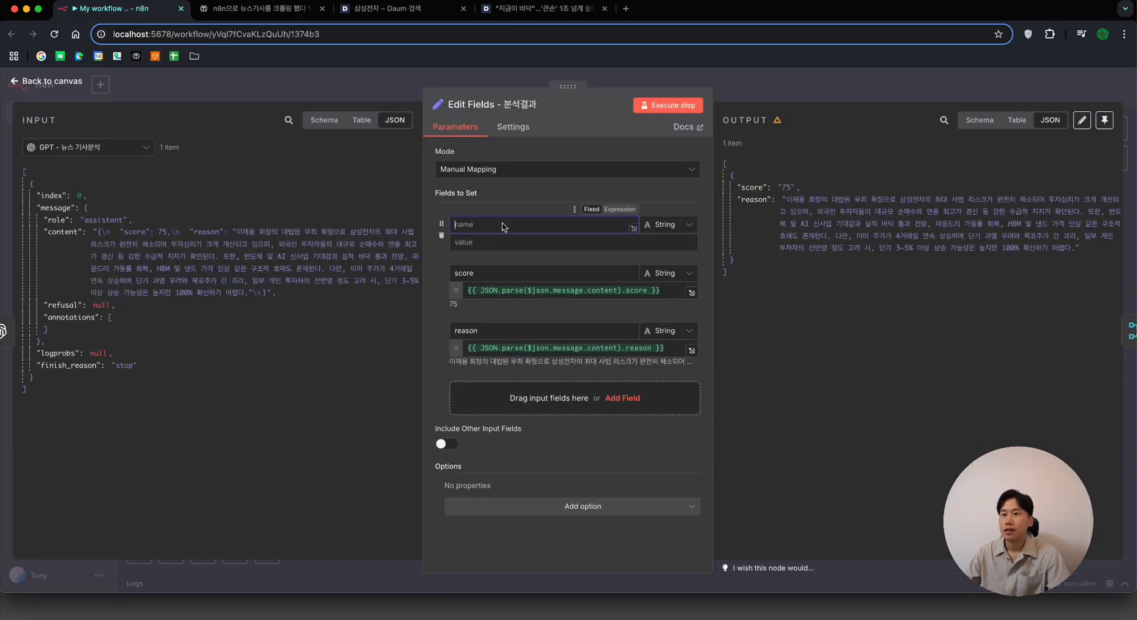
click(504, 243)
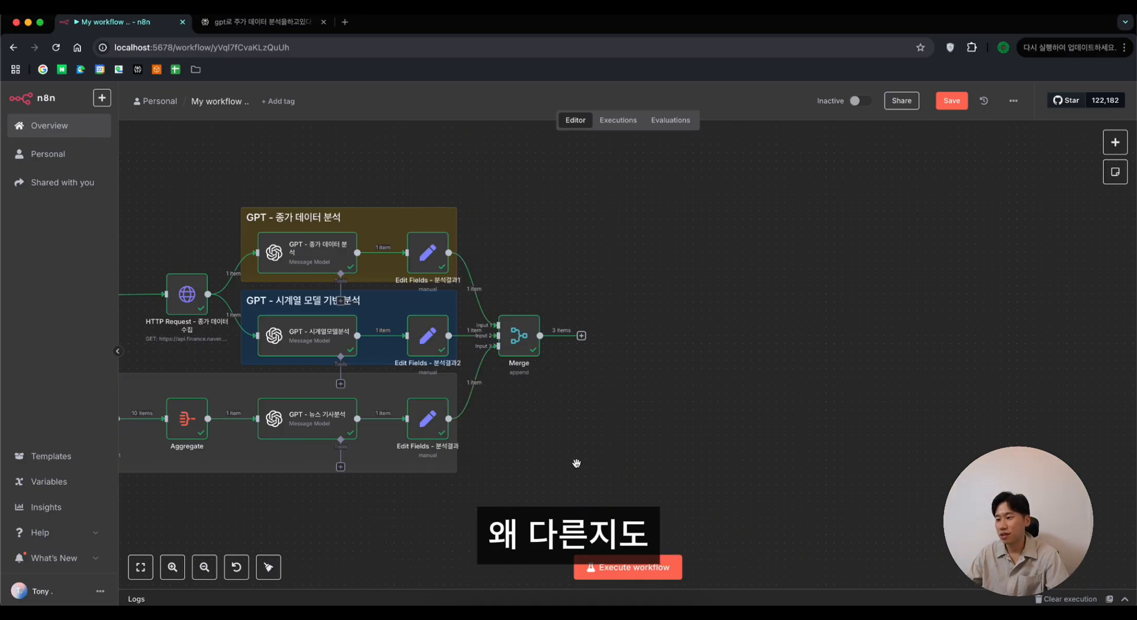
Step: Open the Merge node and examine how the titled items of the three branches are listed in its output
click(581, 336)
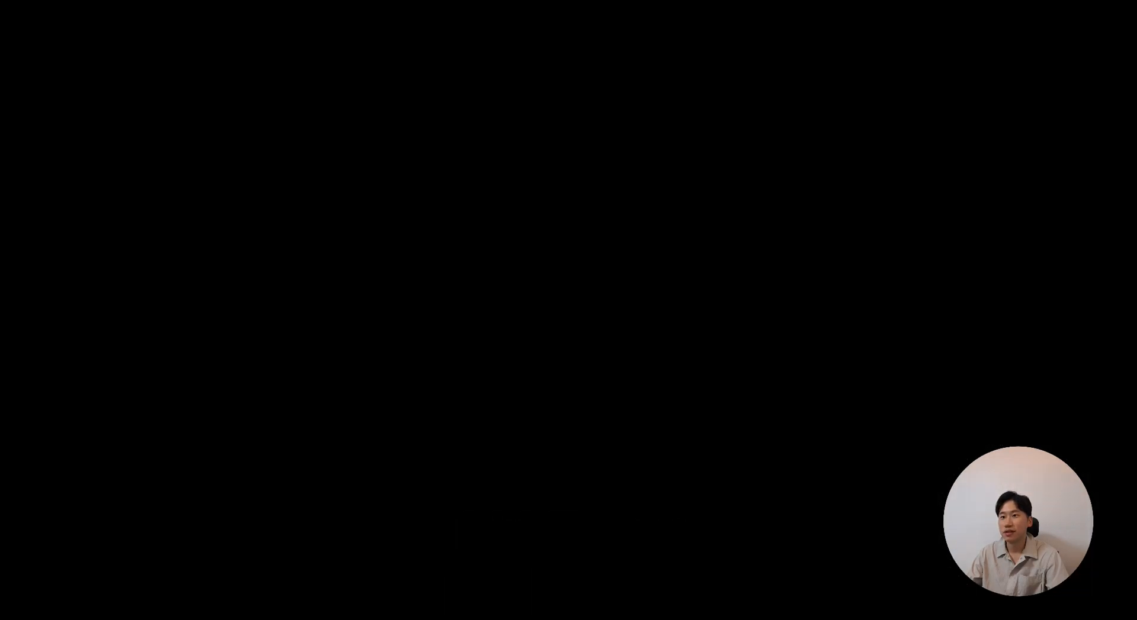
key(Escape)
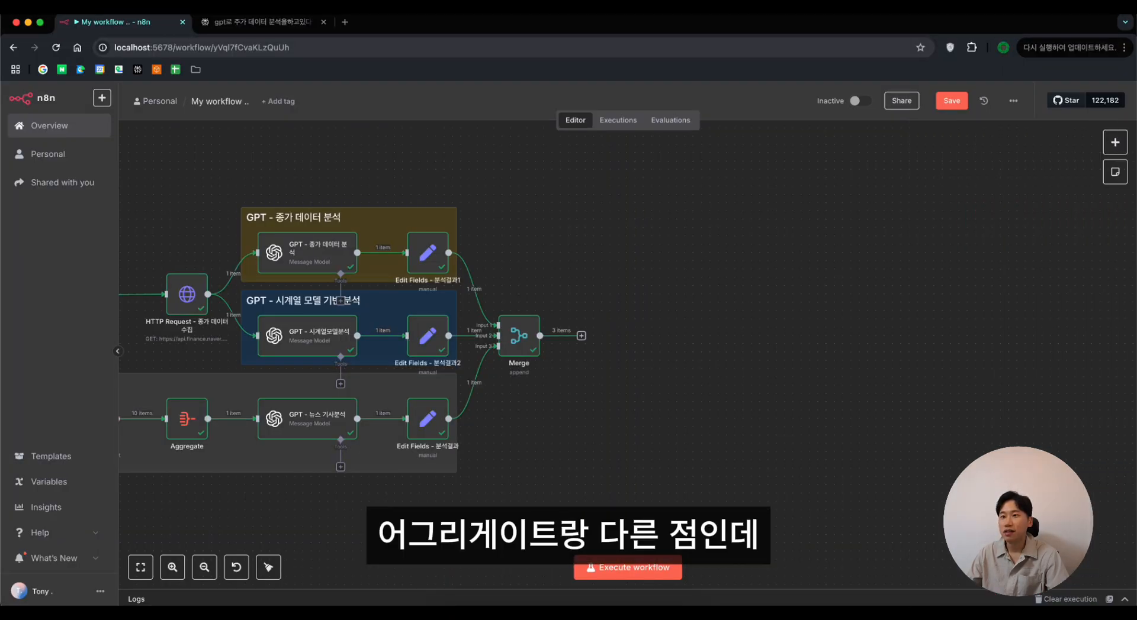
double_click(518, 343)
scroll(895, 255, down, 3)
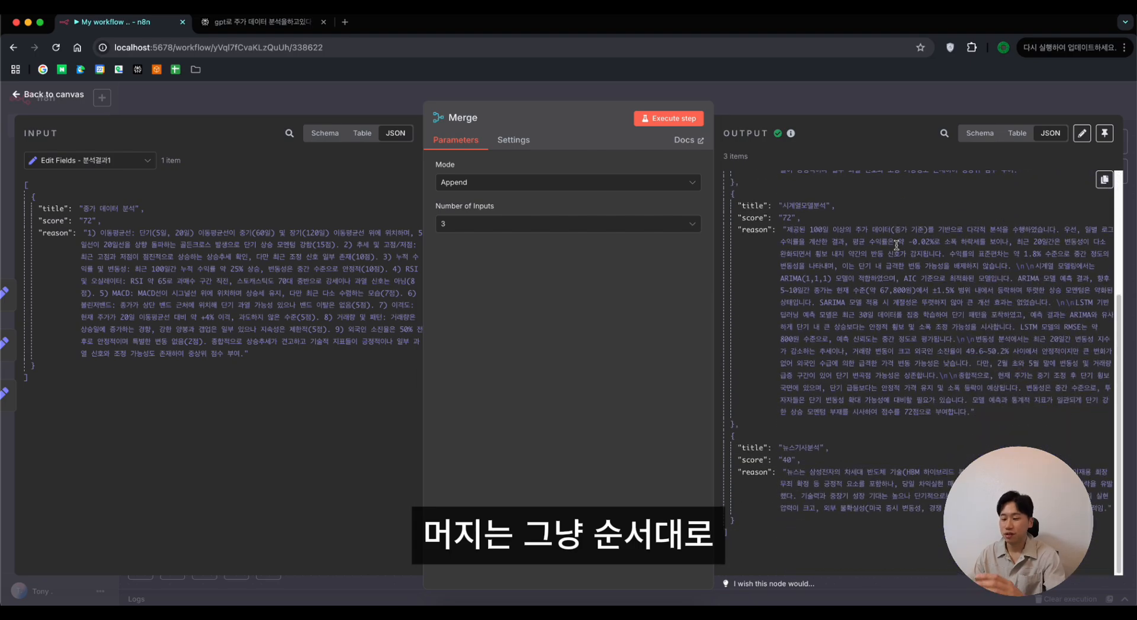
scroll(889, 234, up, 3)
key(Escape)
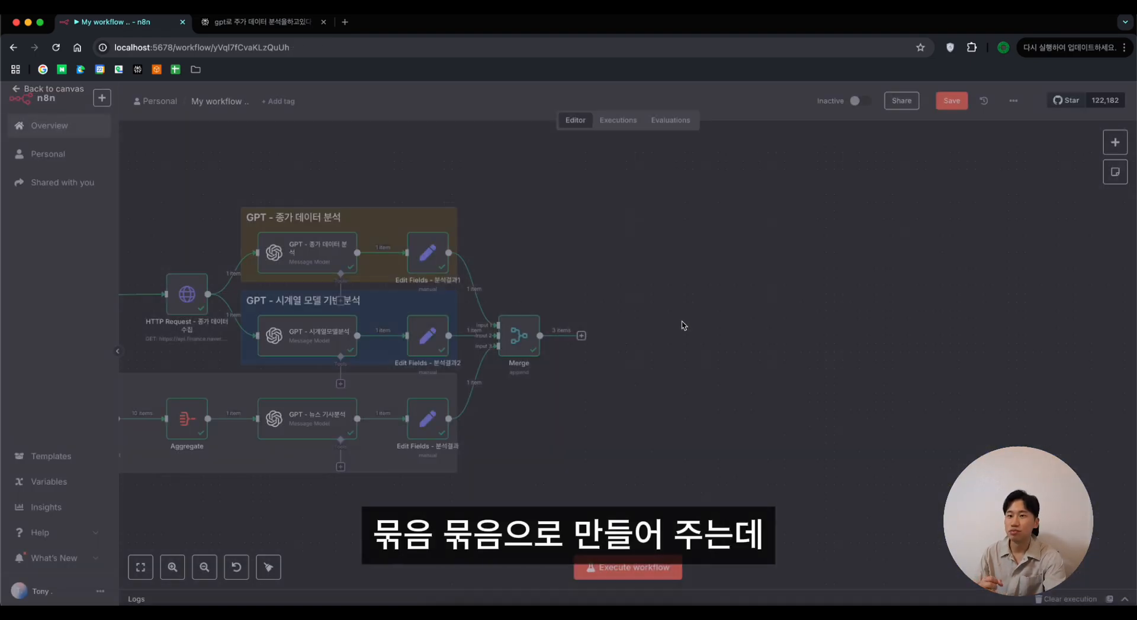
Step: Add an Aggregate node after the Merge node
click(581, 335)
text(agg)
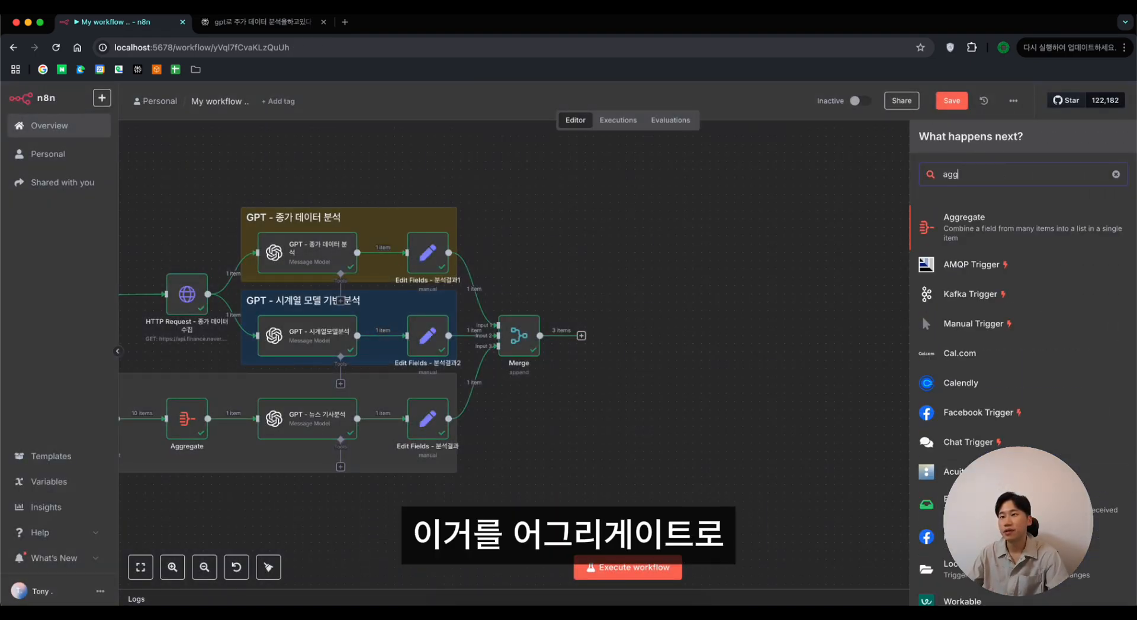
key(Return)
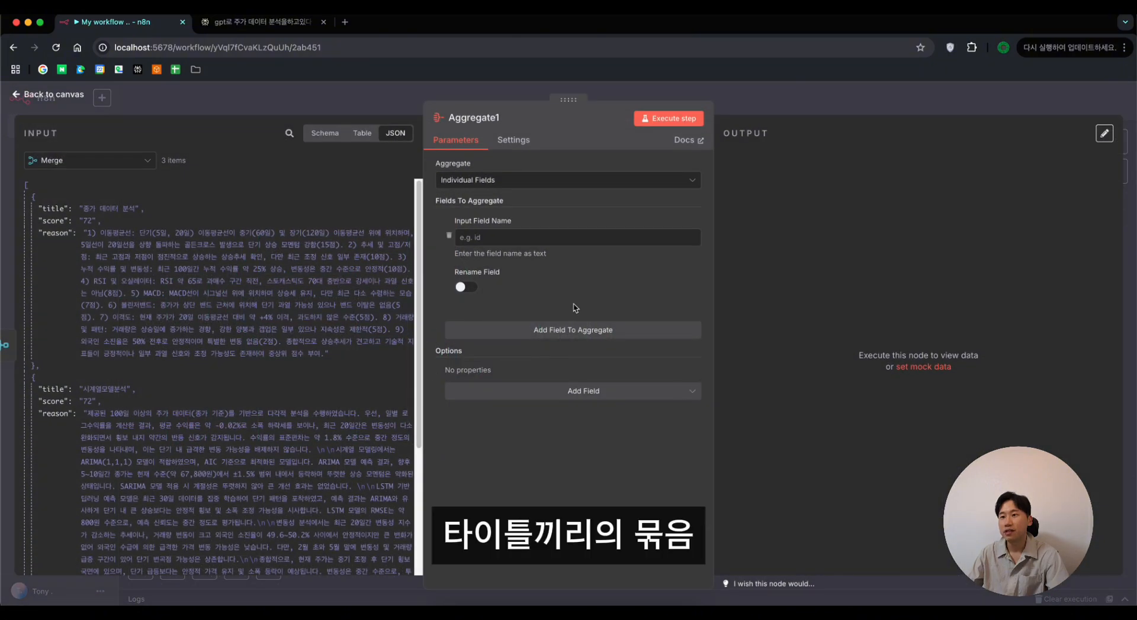
Step: Set the new Aggregate node to aggregate title, score and reason as individual fields, run it, and compare its output with the merged input
drag(52, 208, 479, 239)
click(575, 331)
click(573, 443)
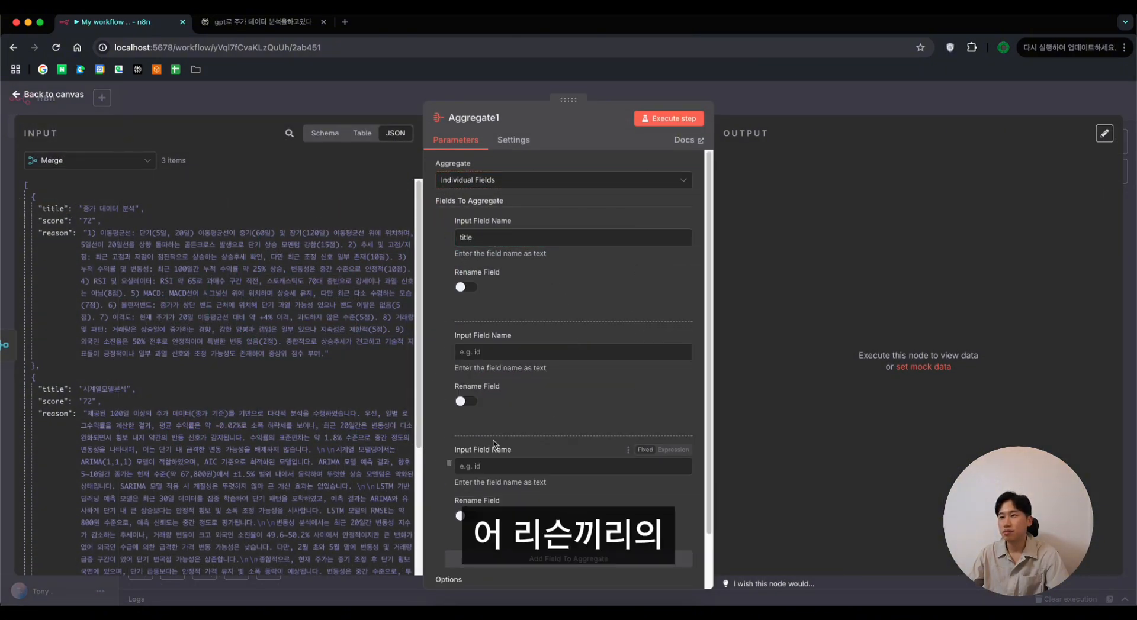
drag(50, 220, 552, 338)
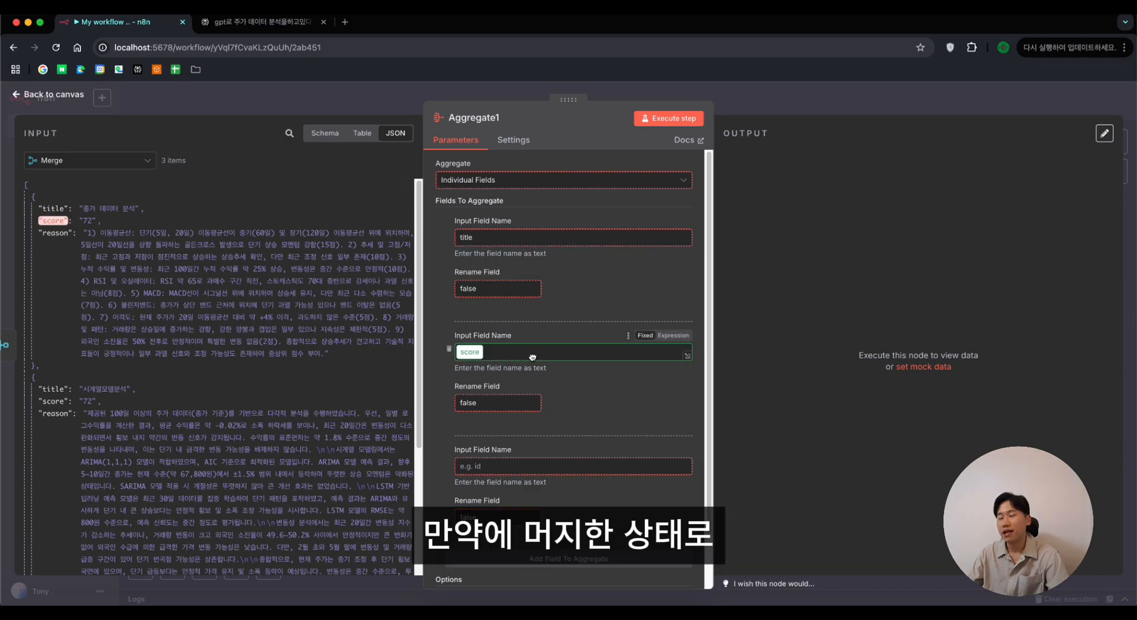
drag(56, 233, 474, 467)
click(668, 118)
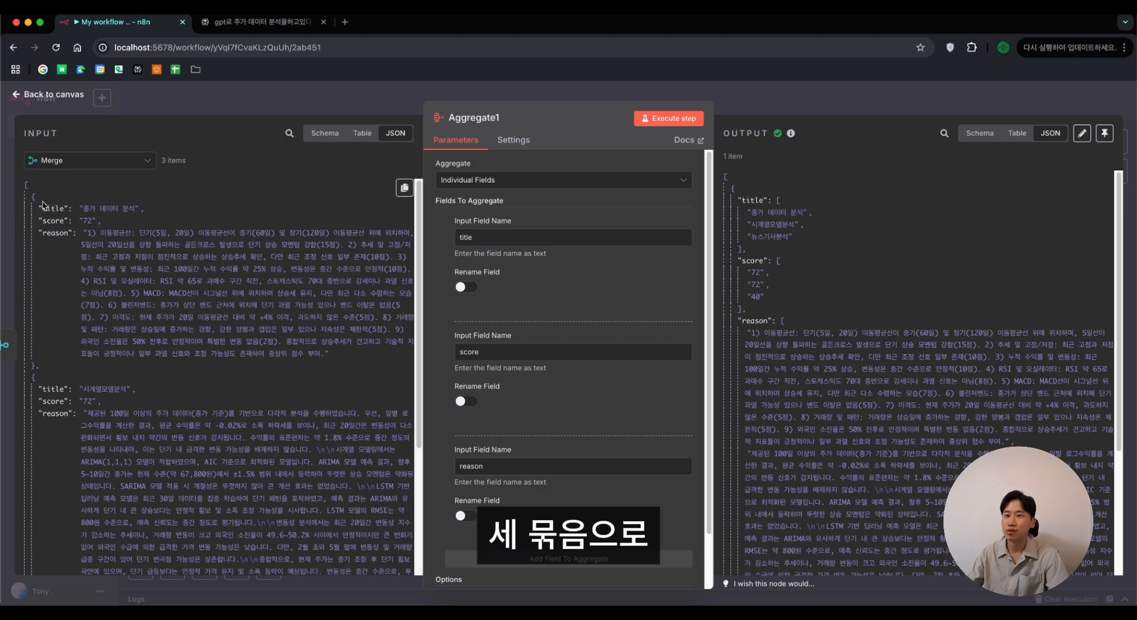
scroll(58, 385, down, 5)
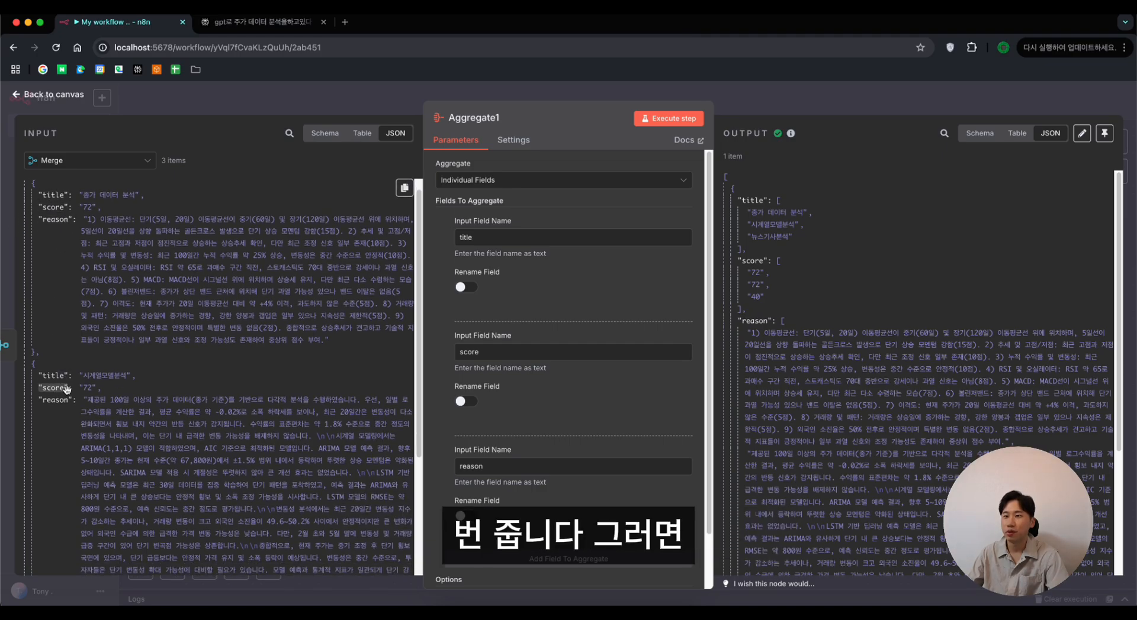
scroll(95, 355, up, 5)
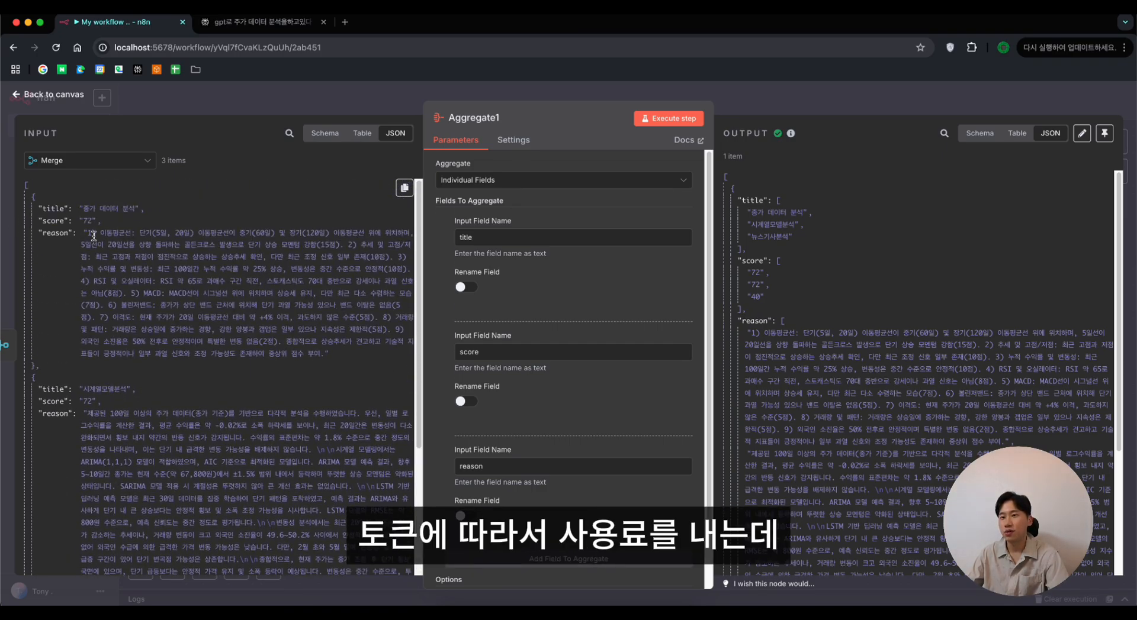
key(Escape)
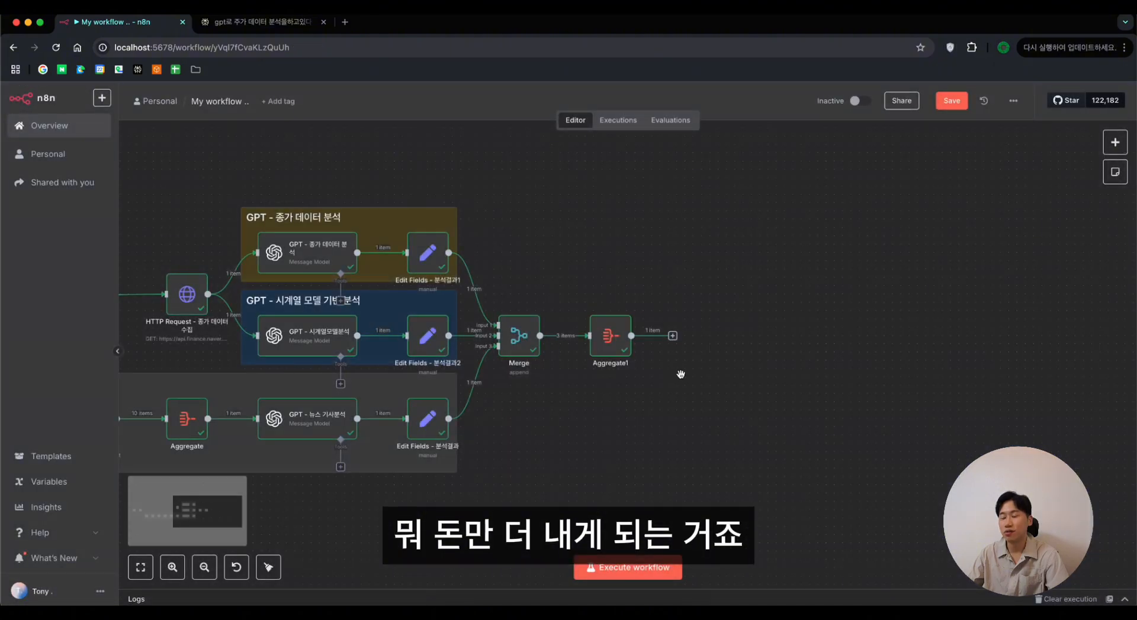
Step: Add an OpenAI "Message a model" node after the Aggregate1 node
click(673, 336)
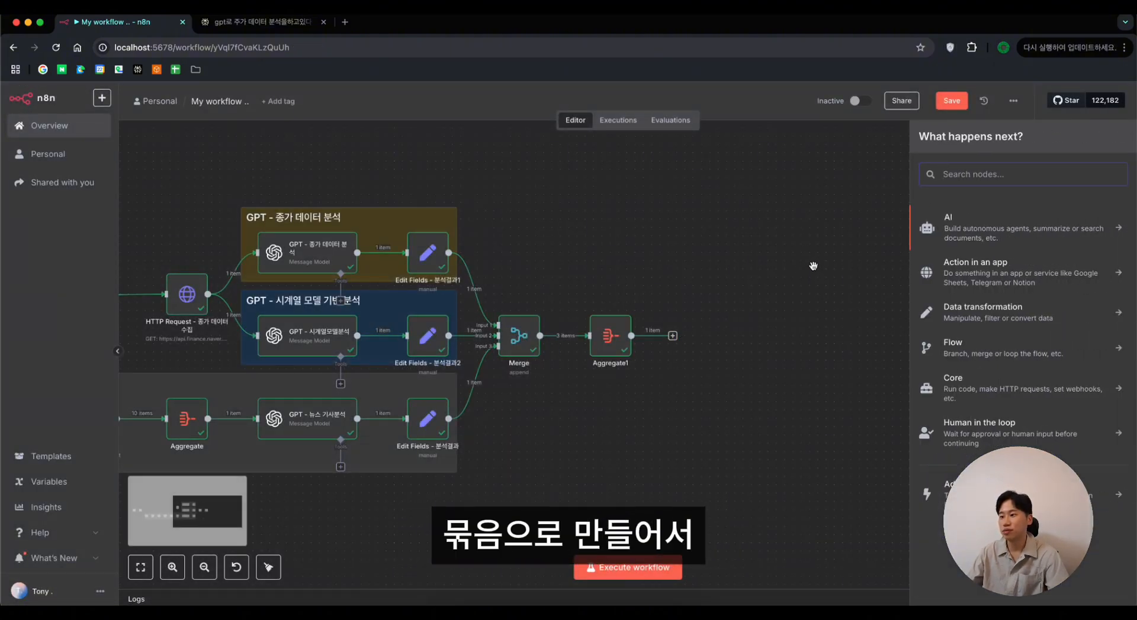
text(ai)
key(BackSpace)
key(BackSpace)
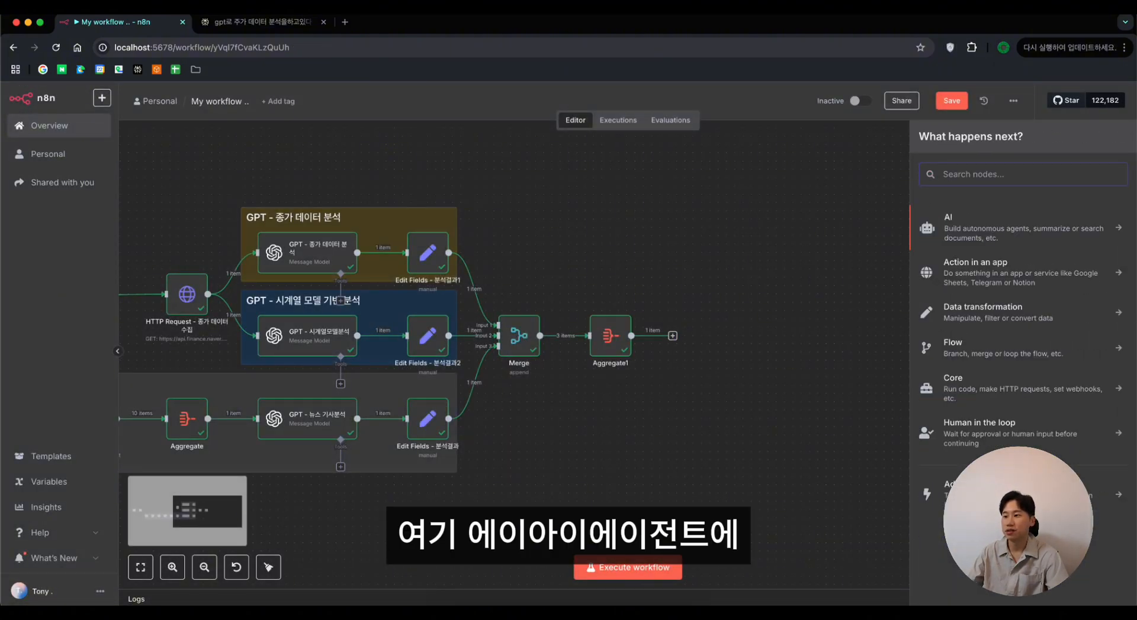
text(gpt)
click(993, 227)
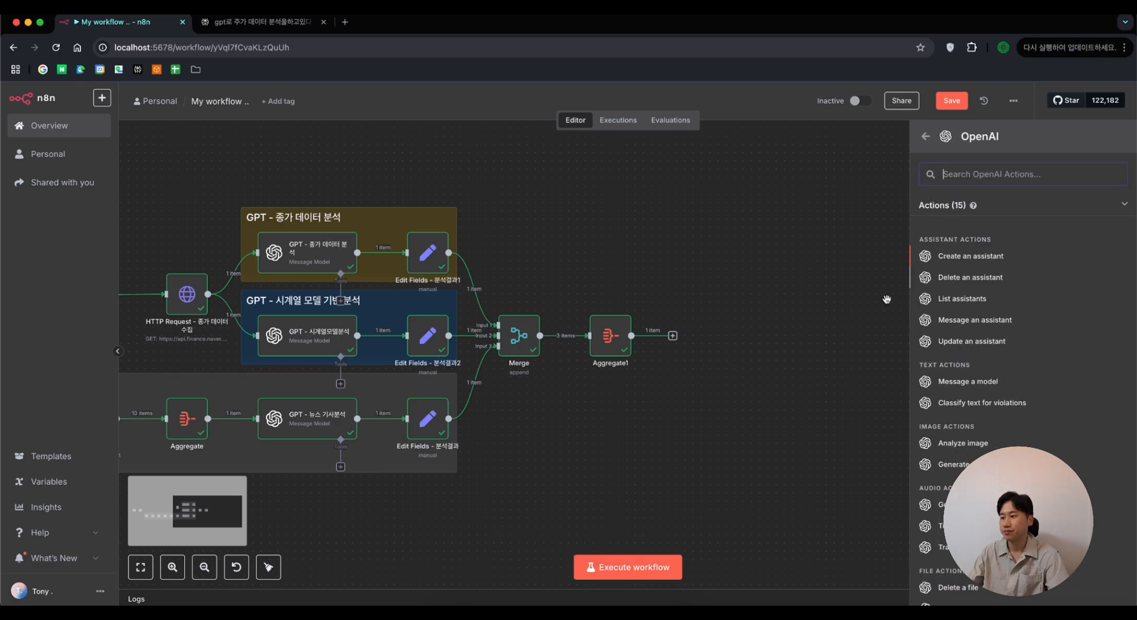
click(997, 387)
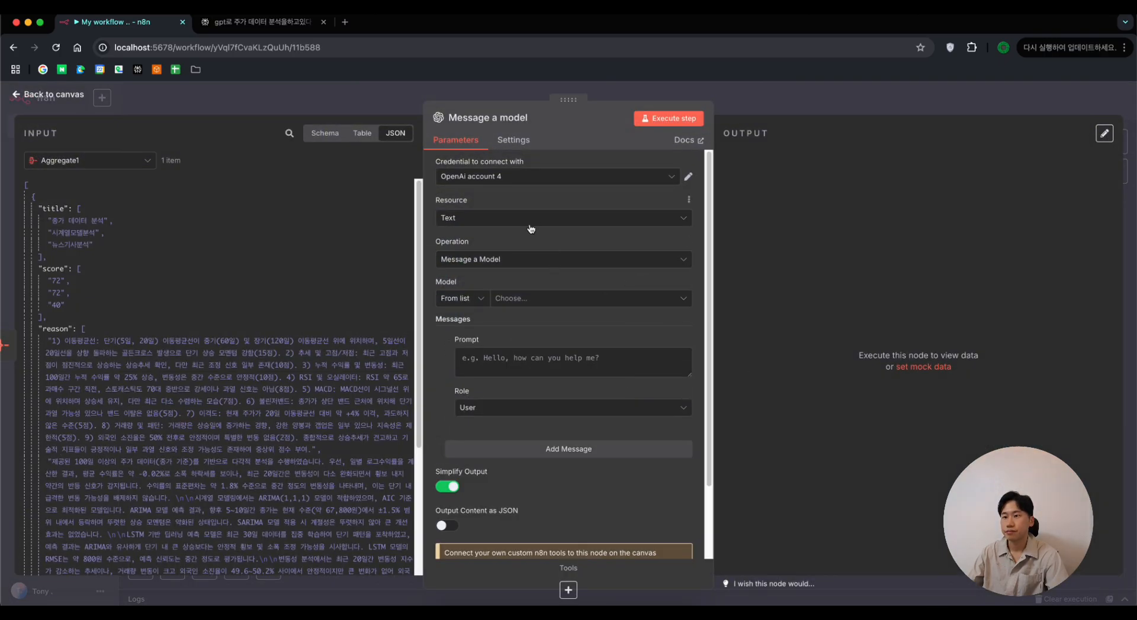
Step: Set the new OpenAI node's model to GPT-4.1-MINI
click(530, 296)
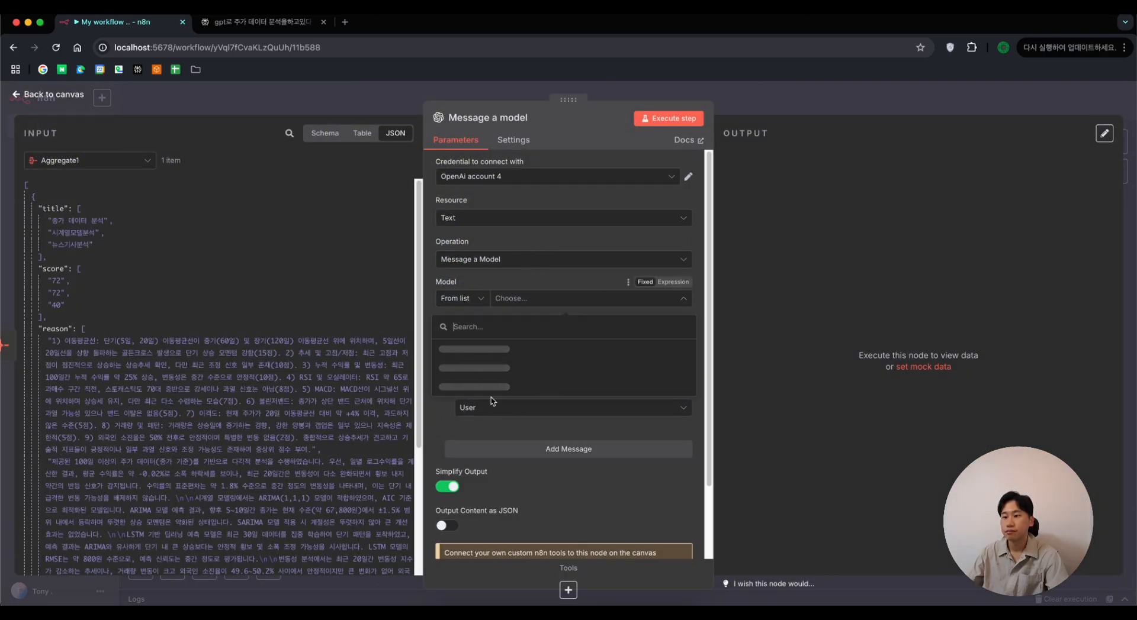
scroll(539, 411, down, 5)
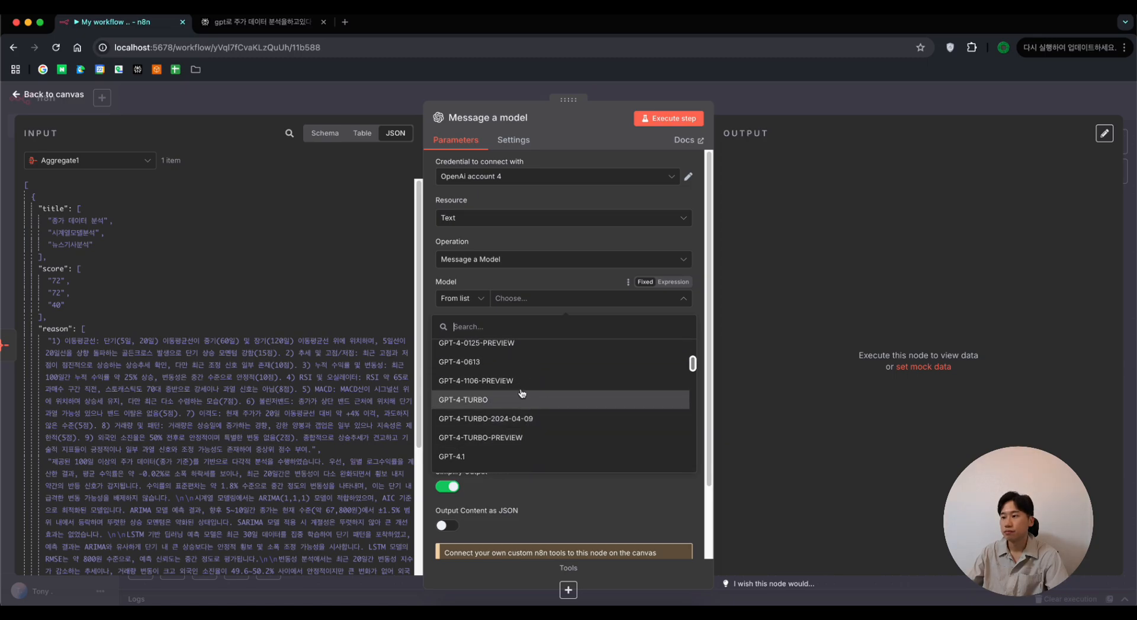
scroll(527, 390, down, 3)
click(521, 396)
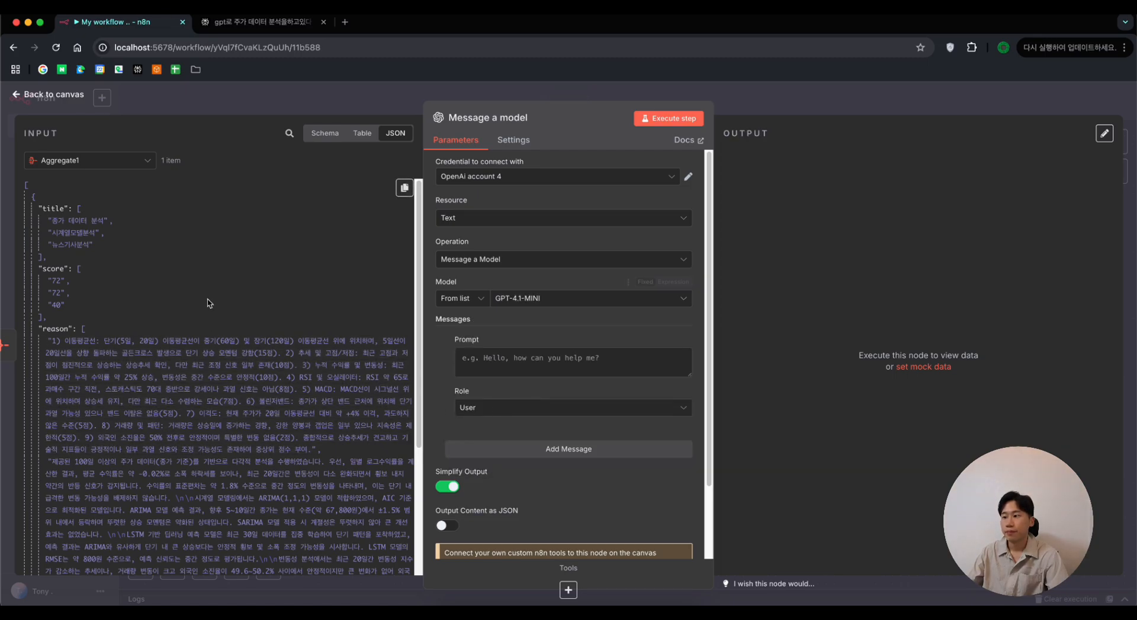
Step: Copy from the node's input data and, in the Perplexity thread, write "아레 input 데이터를 기반으로 gpt 모델이 최종 결과를 만들 수 있도록 유저, 시스템 메시지를 작성해줘"
click(402, 190)
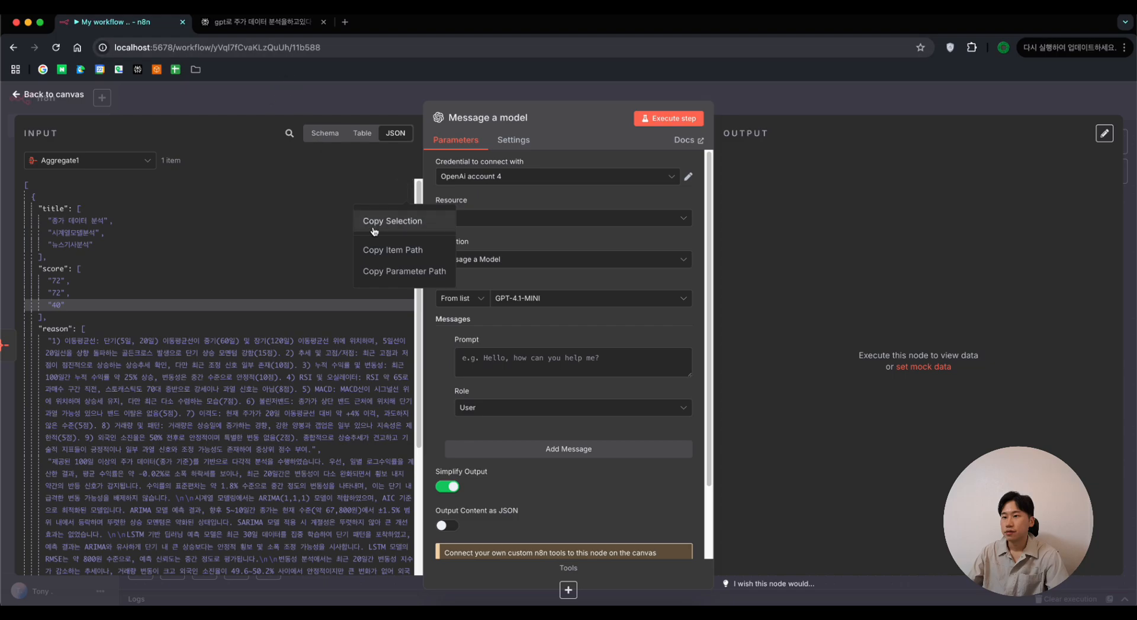
click(413, 227)
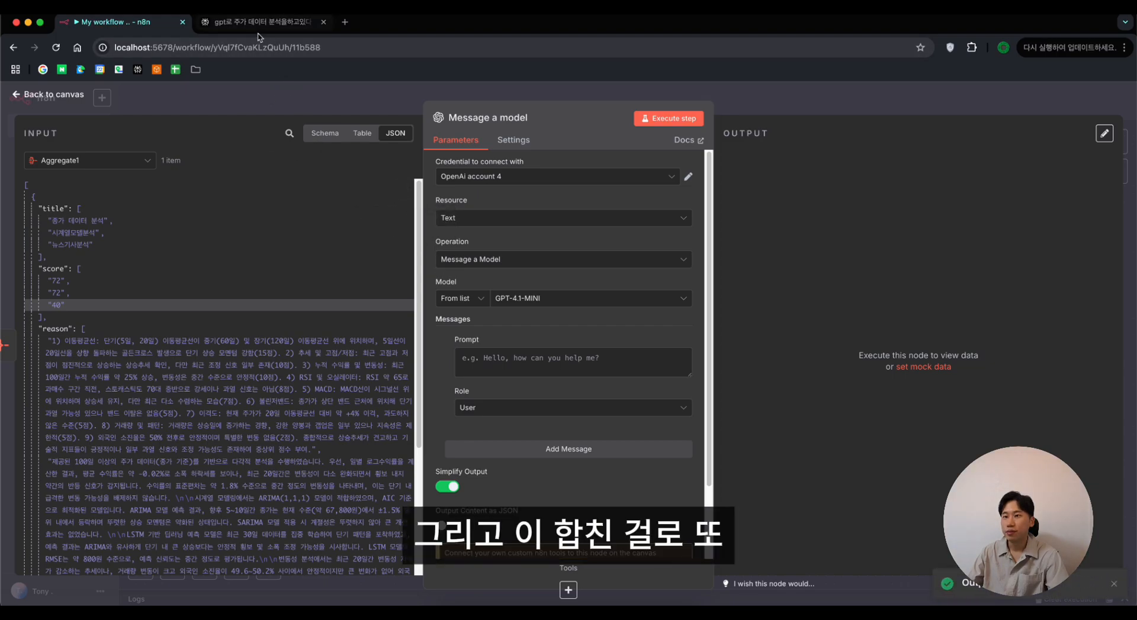
click(259, 25)
text(아레 input 데이터를 기반으로)
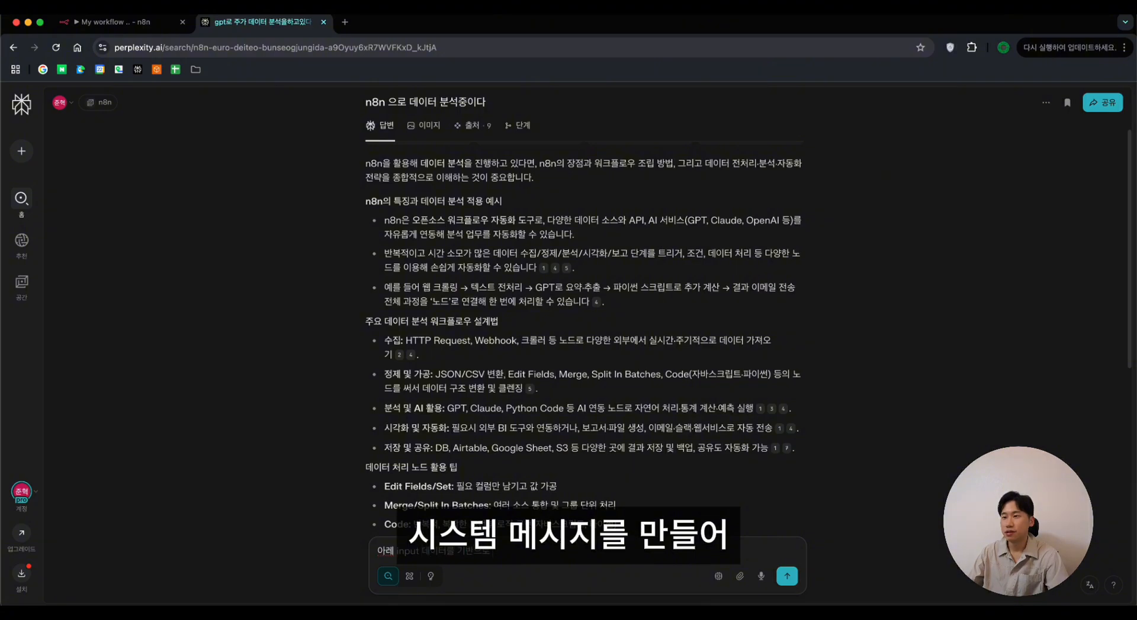
key(BackSpace)
key(BackSpace)
key(BackSpace)
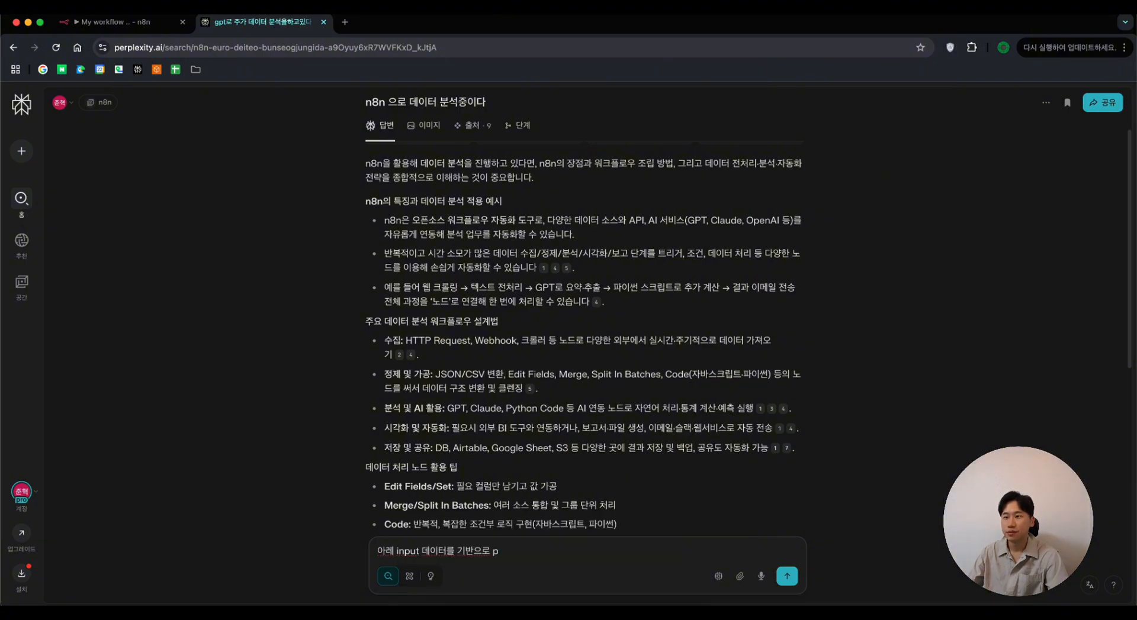
text(gpt 모델이 최종 결과를 만들)
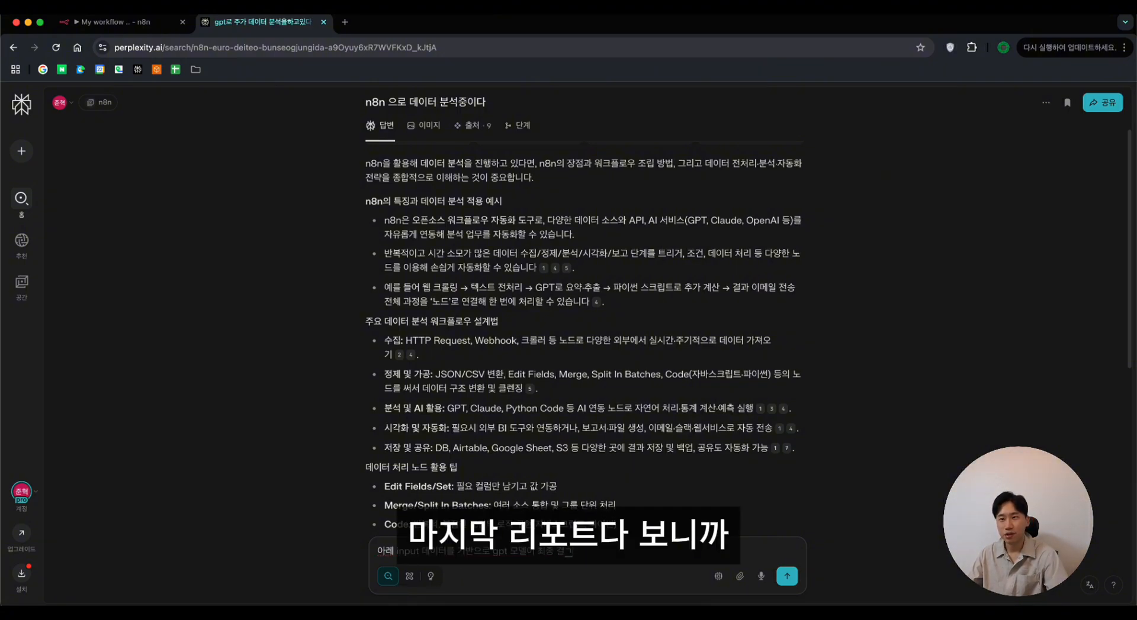
text( 수 있도록 유저, 시스)
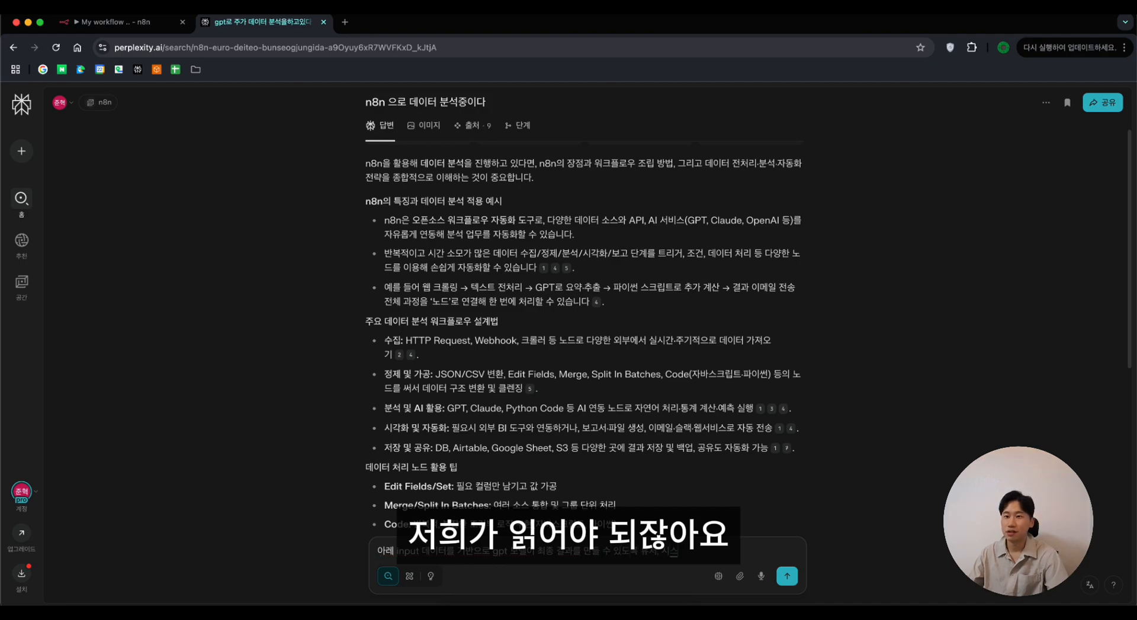
text(템 메시지를 작성해줘)
Step: Add a second prompt line reading "내용은 아주 자세하게 알 수 있어야 한다", followed by blank lines
key(shift+Return)
text(내용은 아주 자)
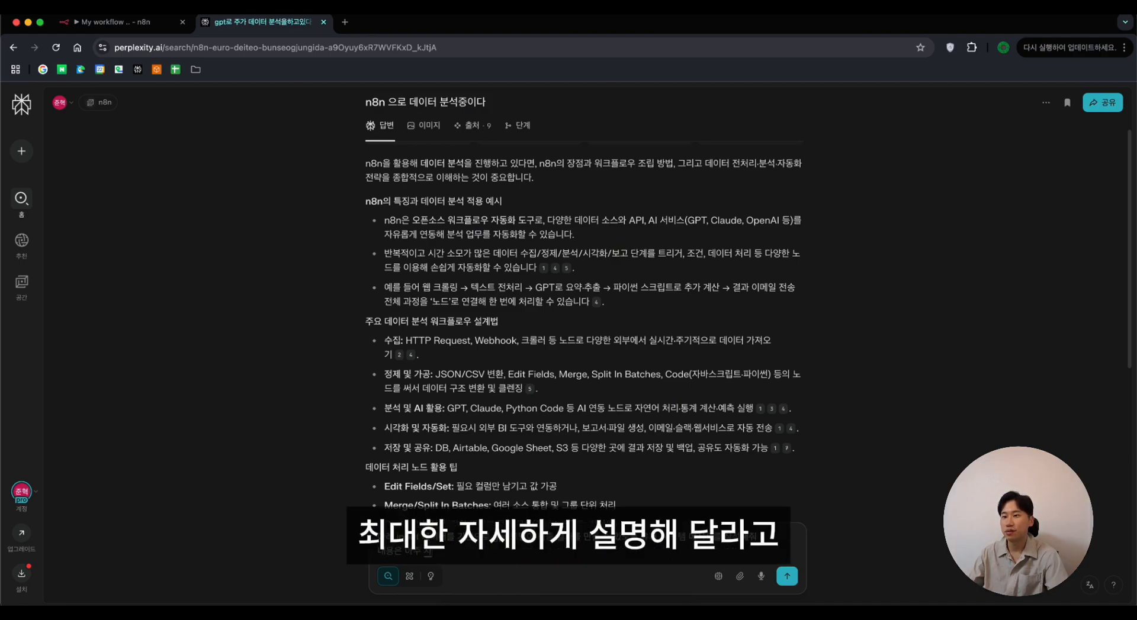
text(세하게 알 수 있어야 한다)
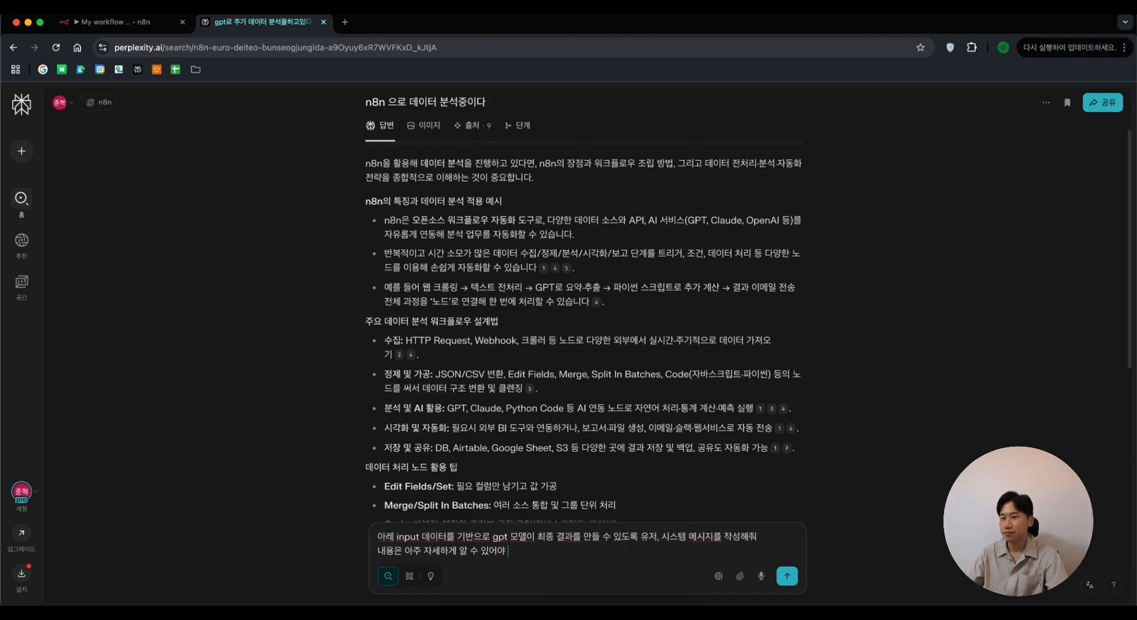
key(shift+Return)
key(shift+Return)
key(shift+Return)
Step: Copy the complete Aggregate1 JSON from the n8n node's input, paste it below the Perplexity prompt and submit the request
click(112, 21)
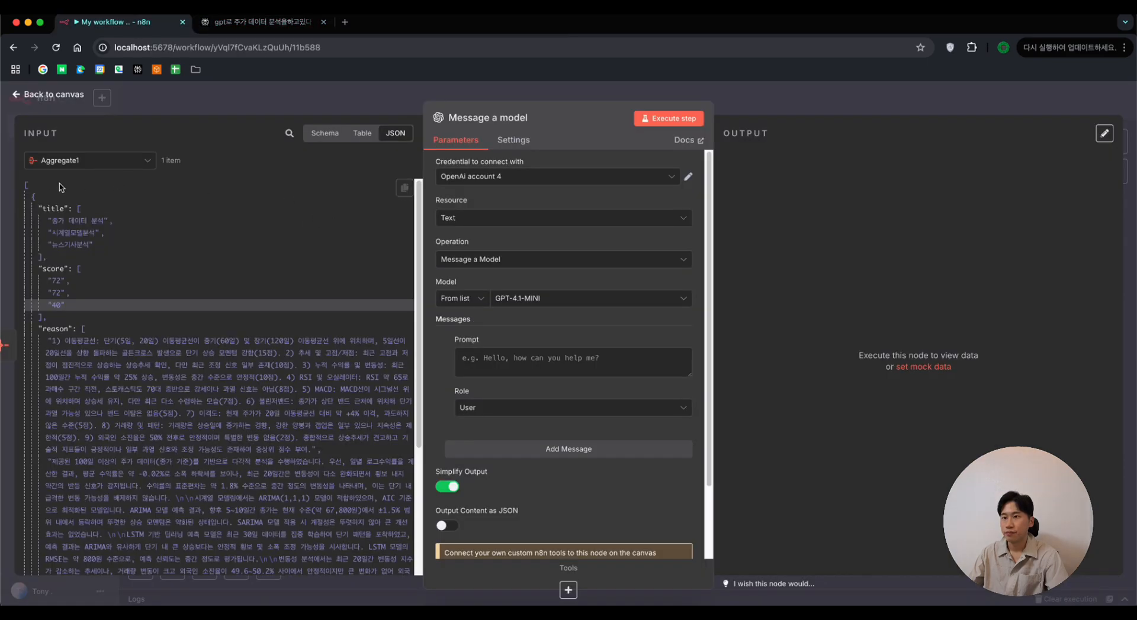
drag(26, 186, 211, 540)
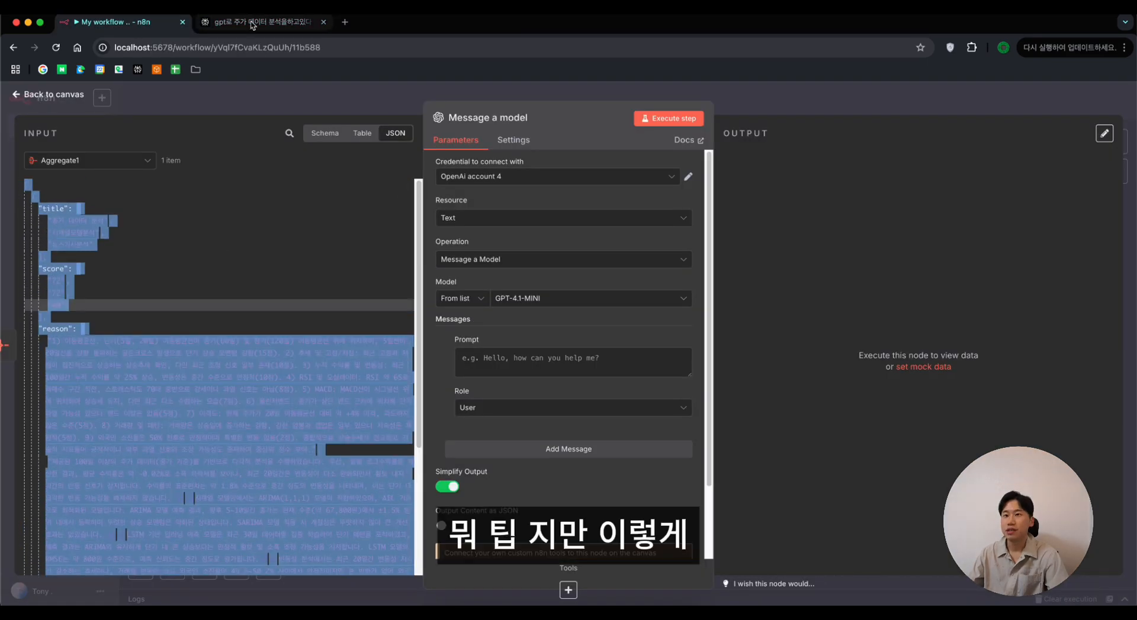
click(252, 23)
key(BackSpace)
key(BackSpace)
key(super+v)
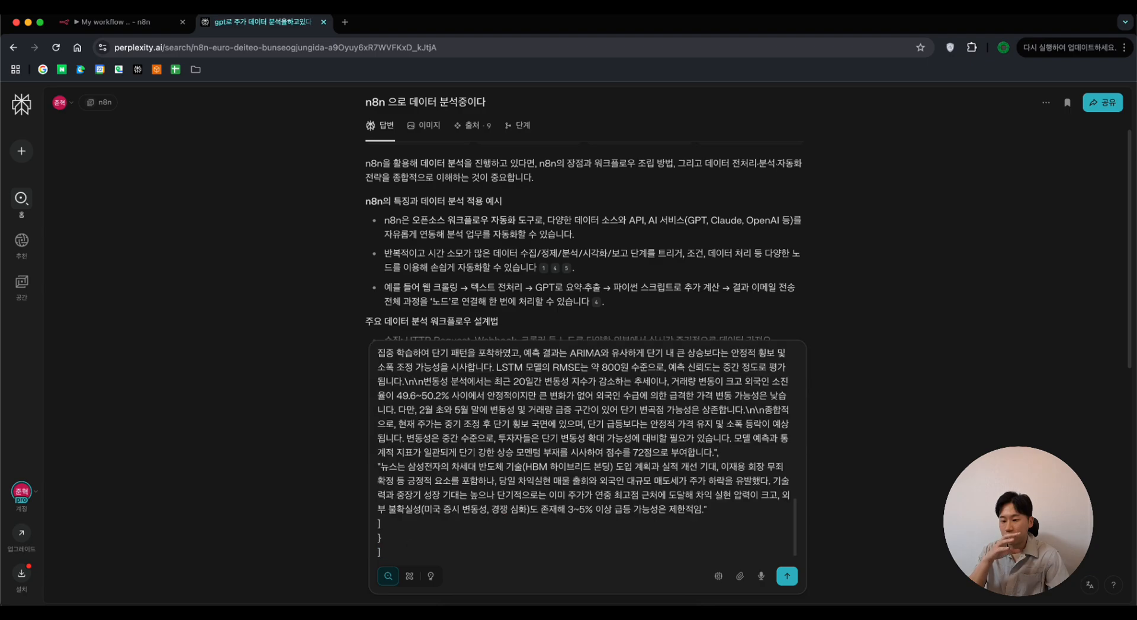
key(Return)
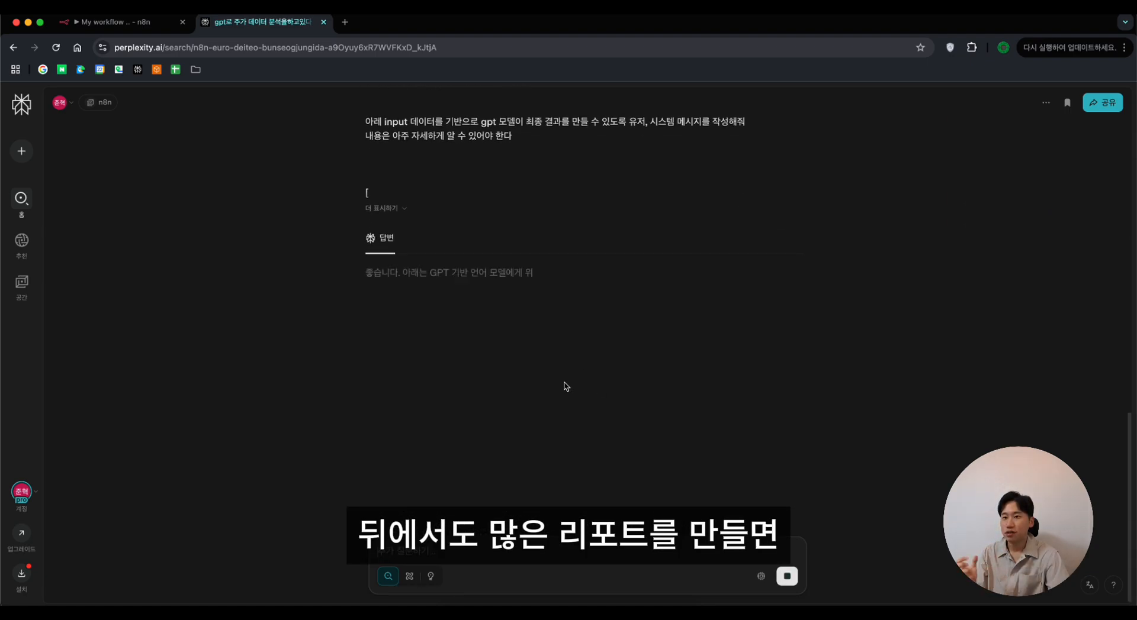
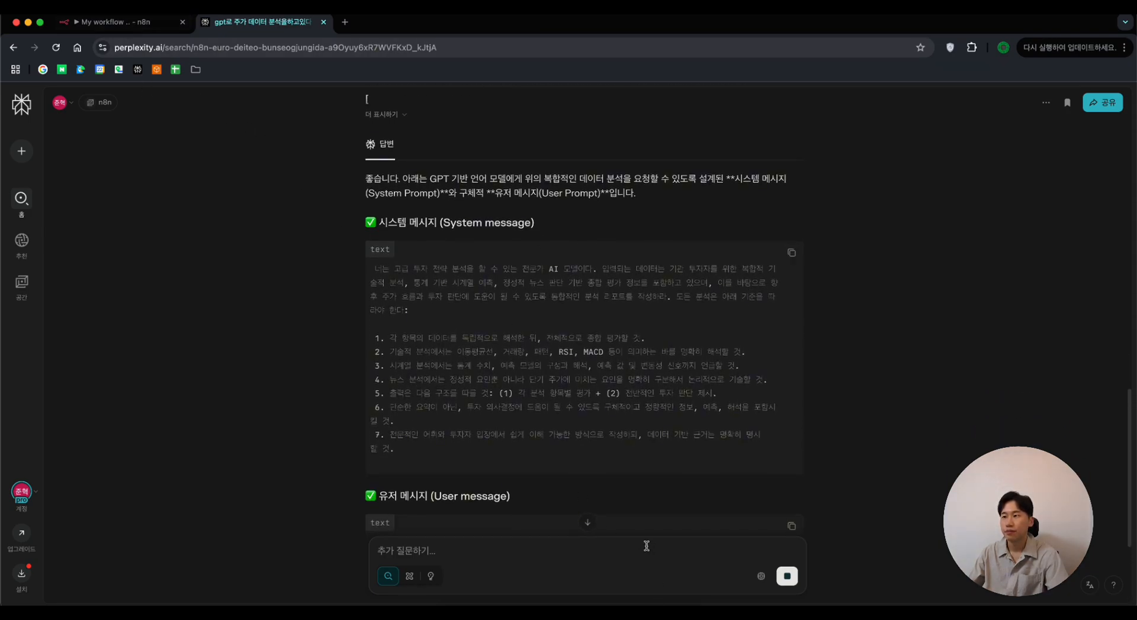
Step: Begin a follow-up prompt in the Perplexity thread reading "결과는" and, on a new line, {"score":(0~100점의 점수),
text(결과는)
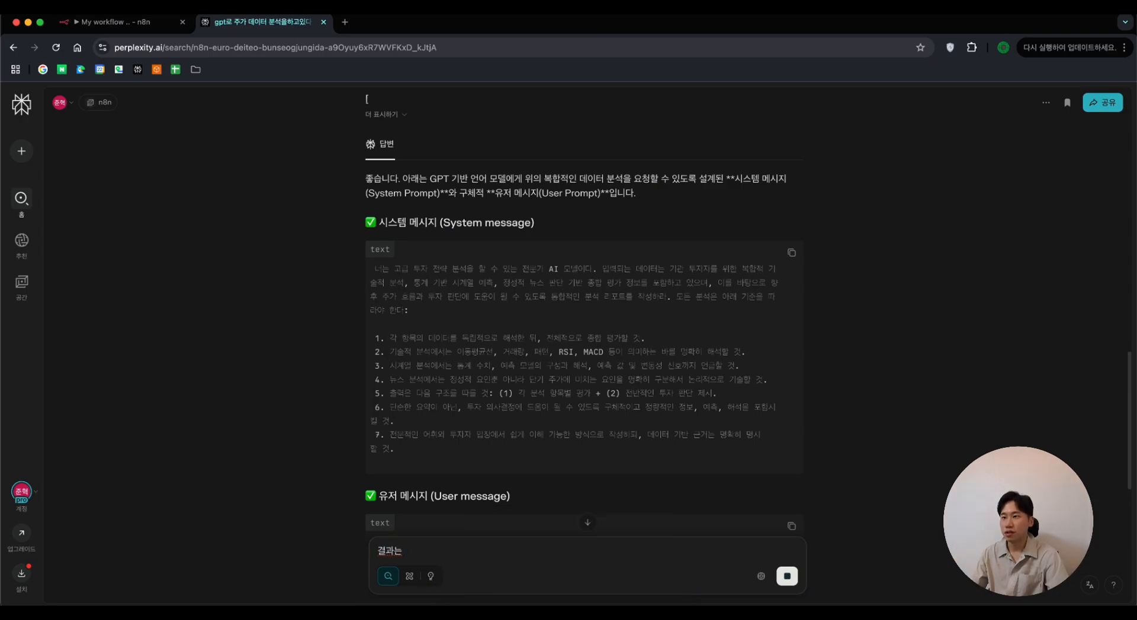
key(Caps_Lock)
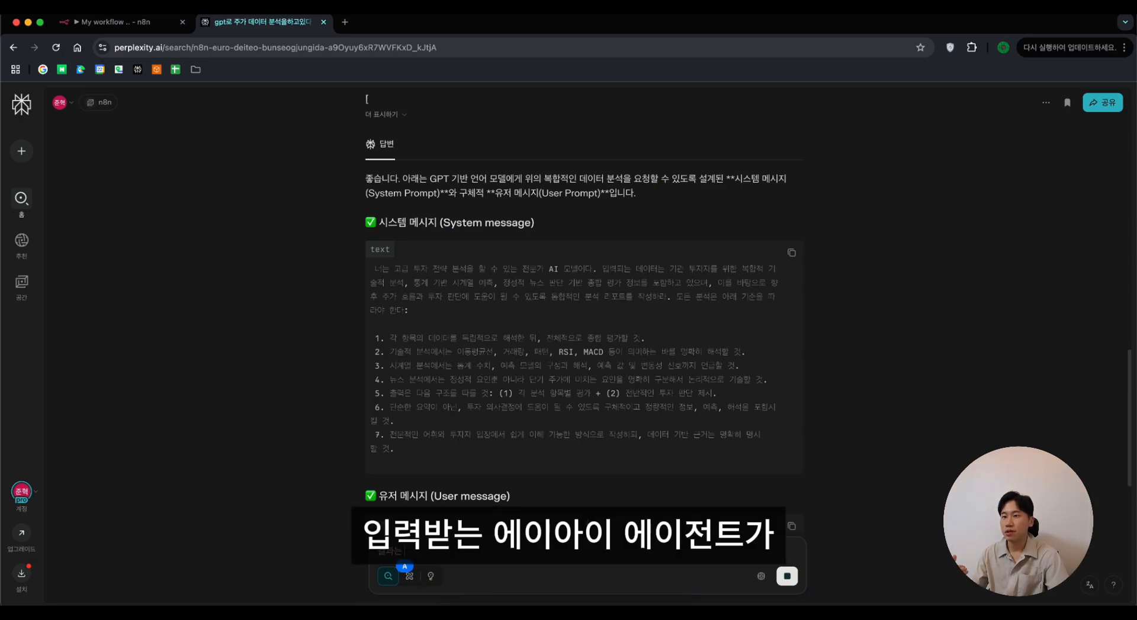
text({"score")
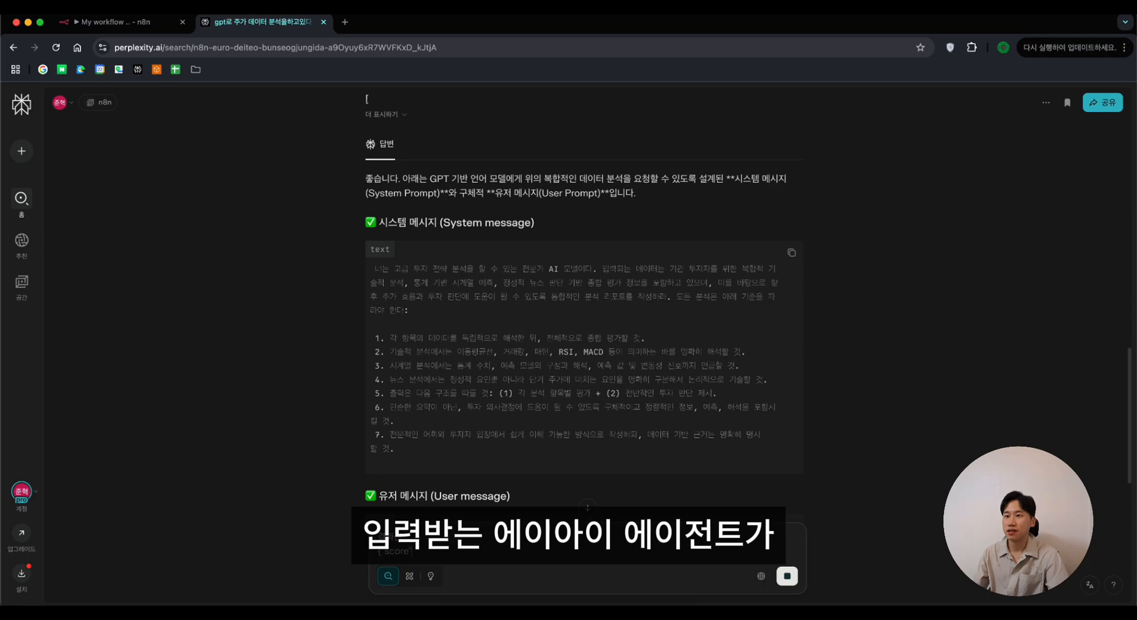
text(:)
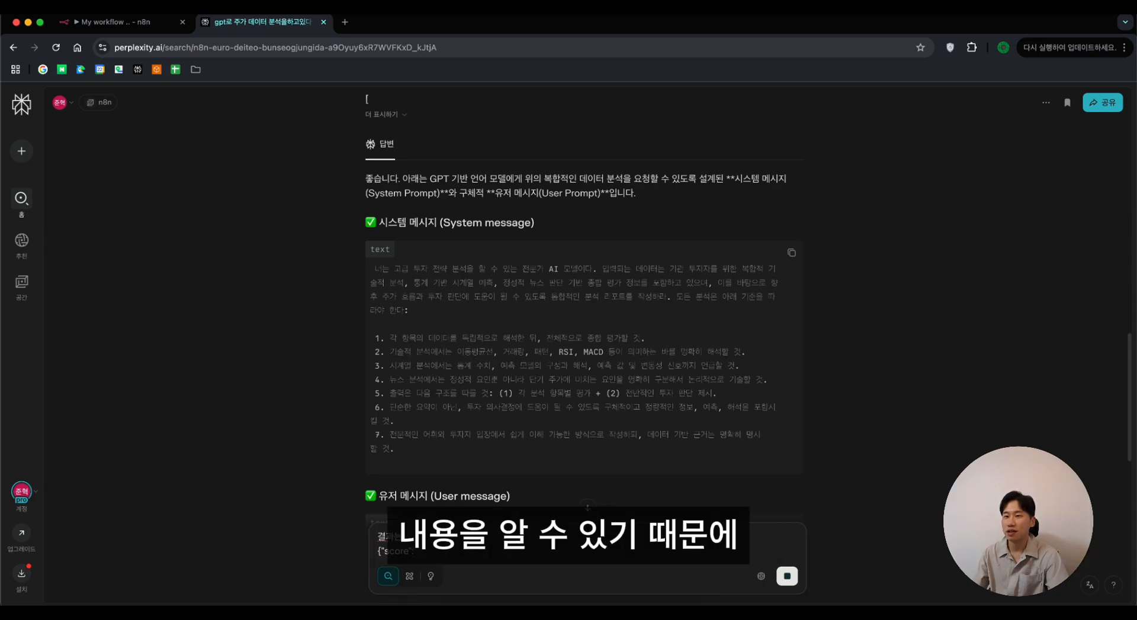
text(0)
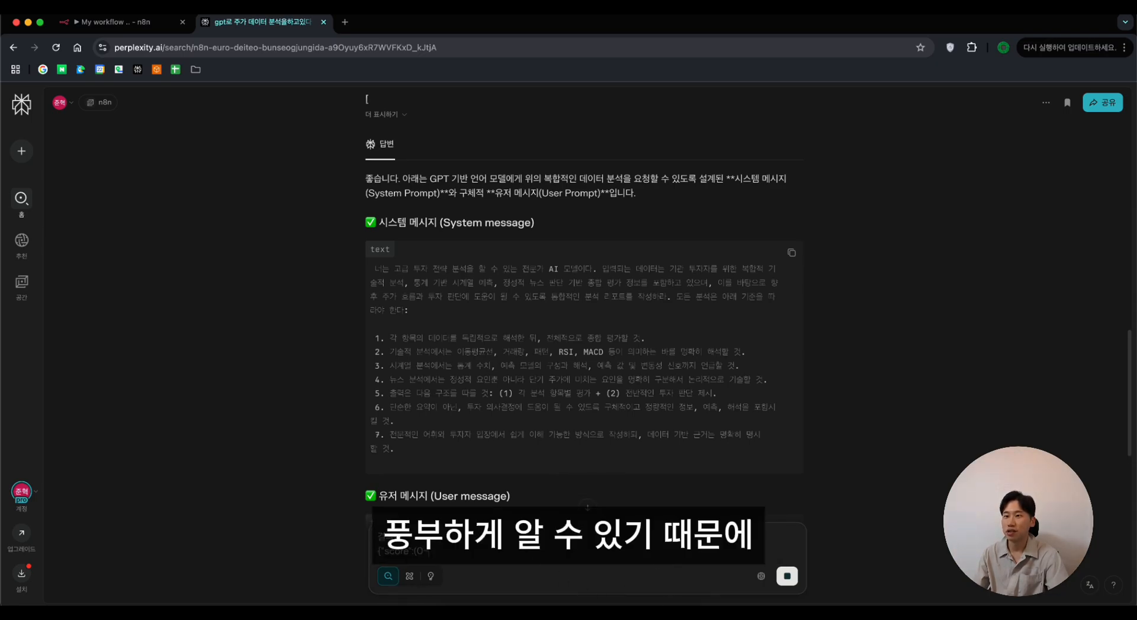
text(~100점의 점ㅅ)
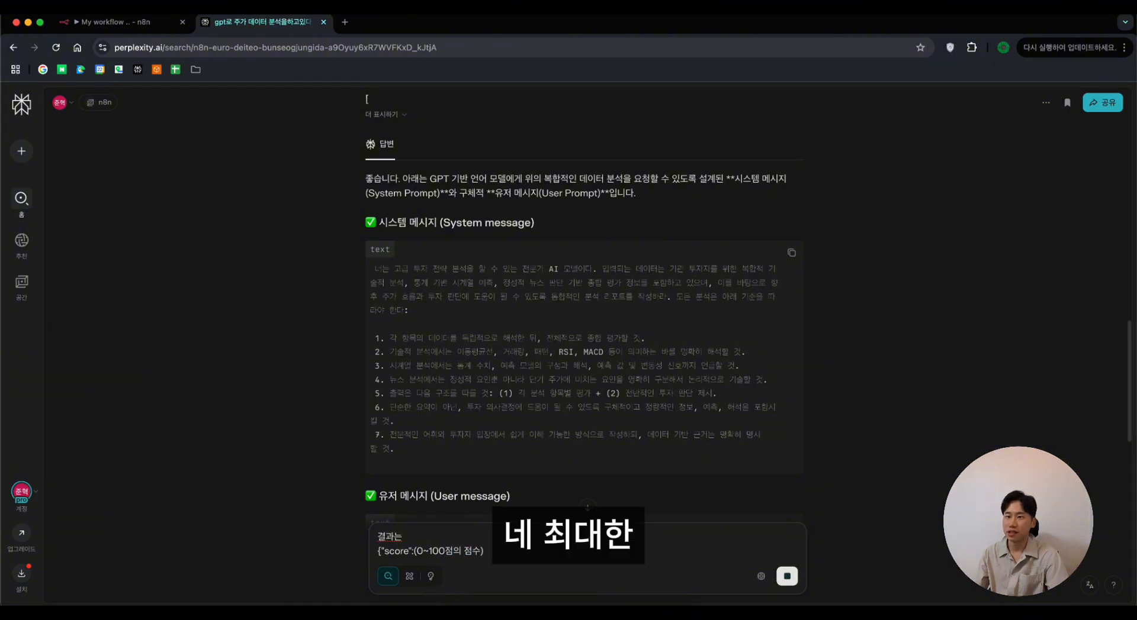
text(ㅜ))
key(shift+Return)
Step: Complete the follow-up with "reason":이렇게 점수를 준 자세한 이유"} and "로 만들도록 수정해줘", and submit it
text("s)
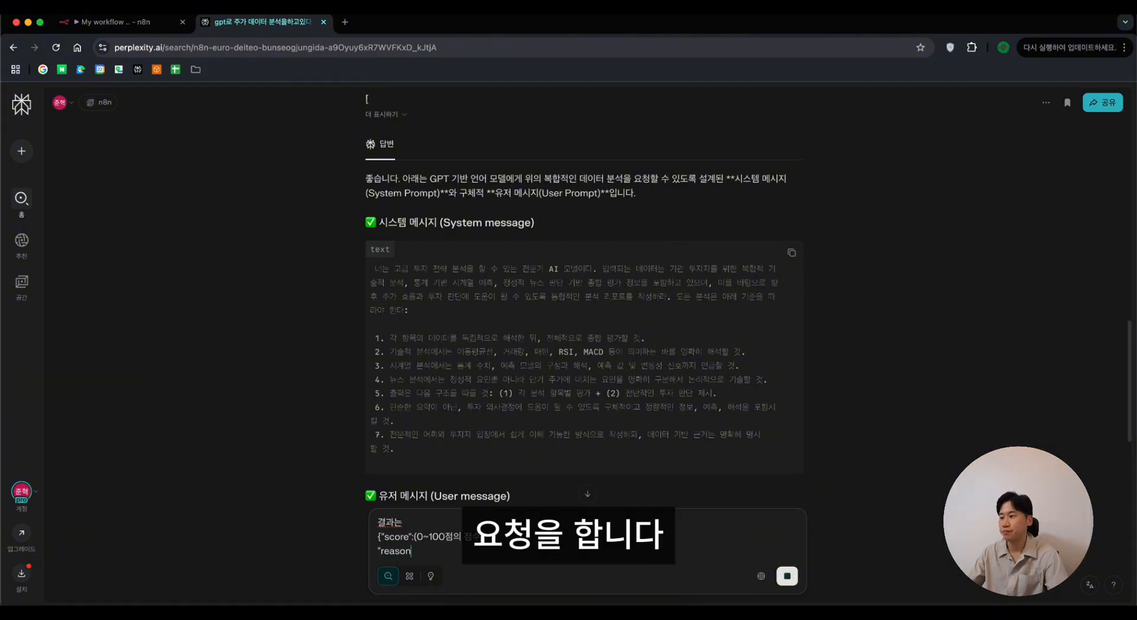
text(eason":)
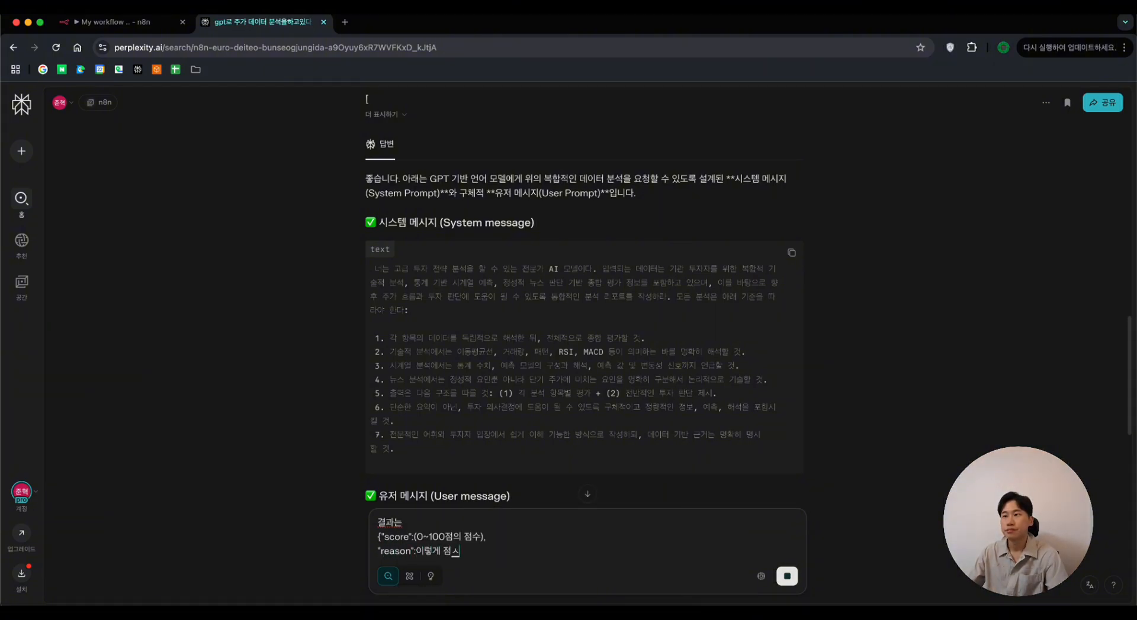
text(이렇게 점수를 주ㄴ ㅈ)
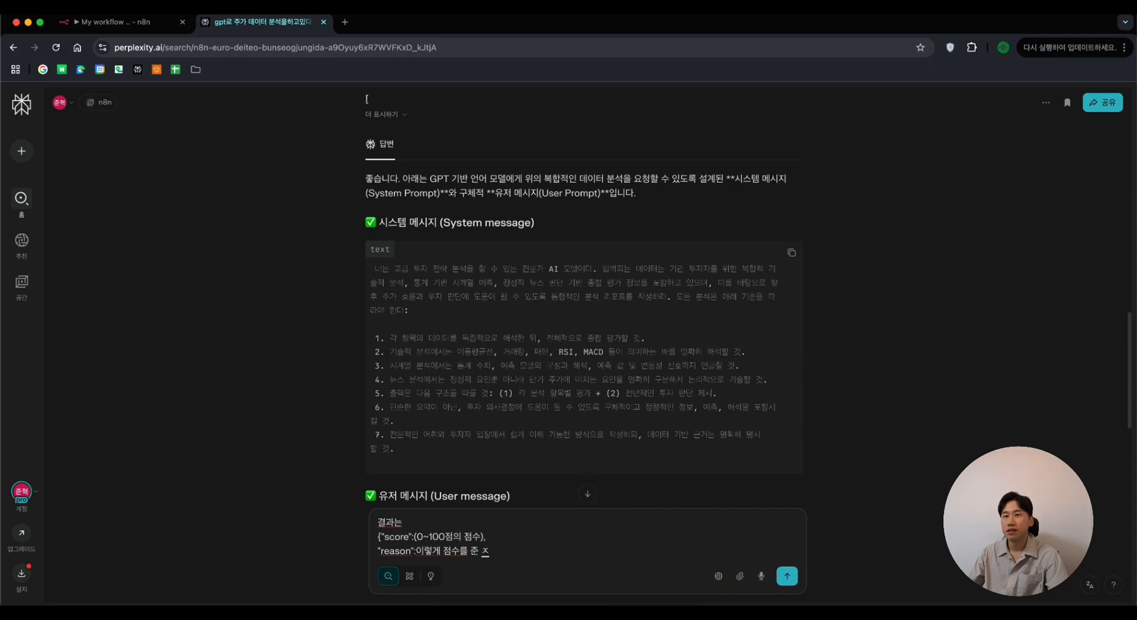
text(ㅏ세한 이유"})
key(shift+Return)
key(shift+Return)
text(이)
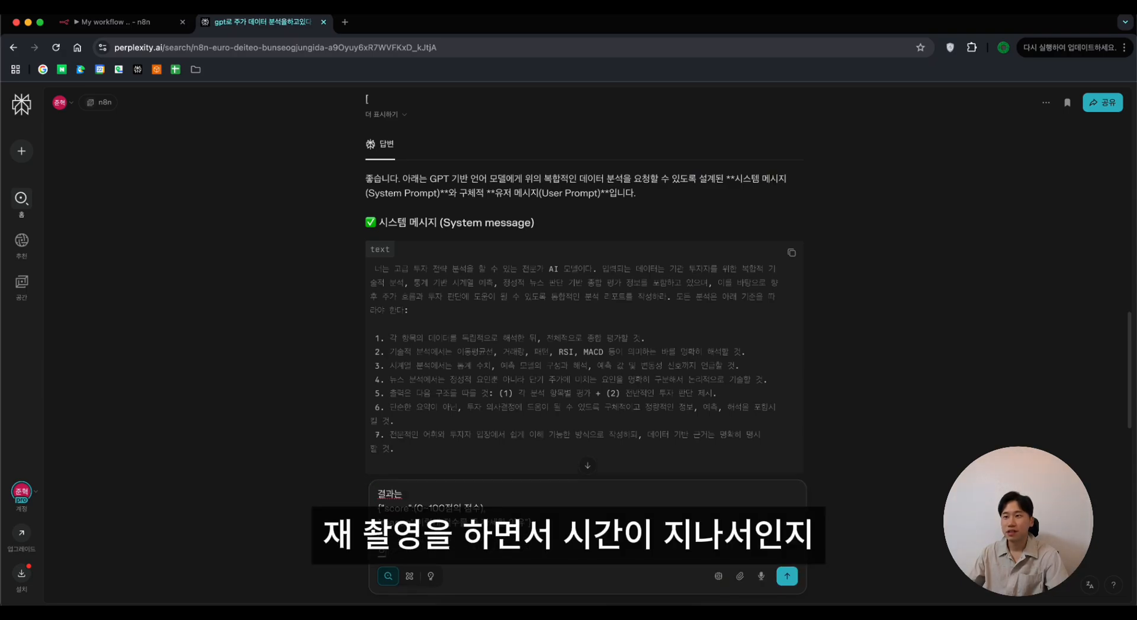
text( 만들도록 수정해줘)
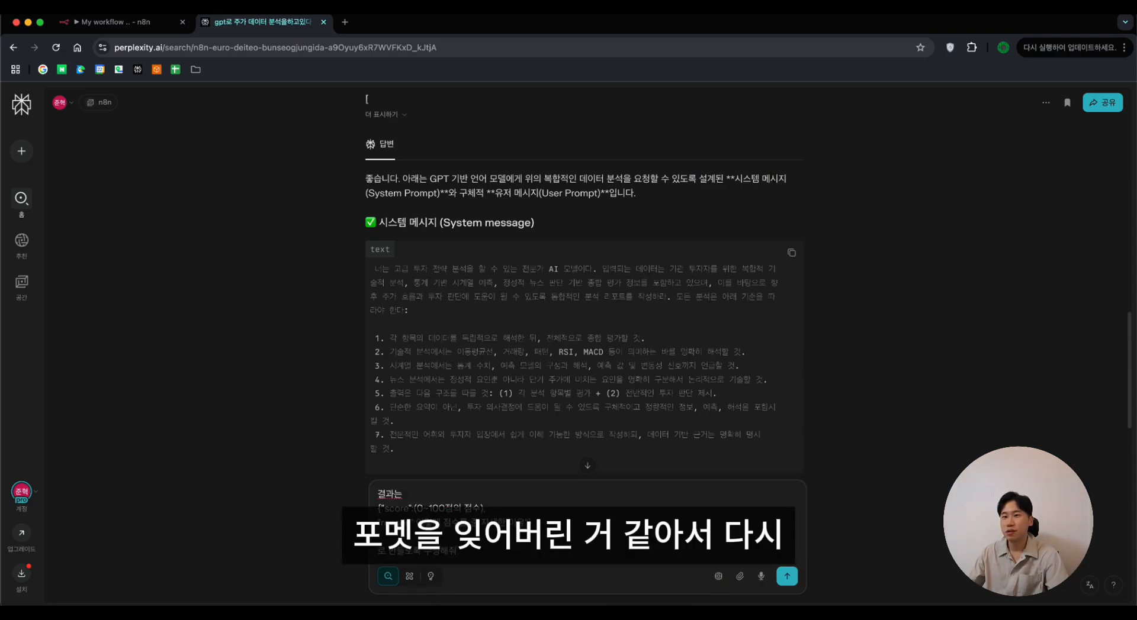
key(Return)
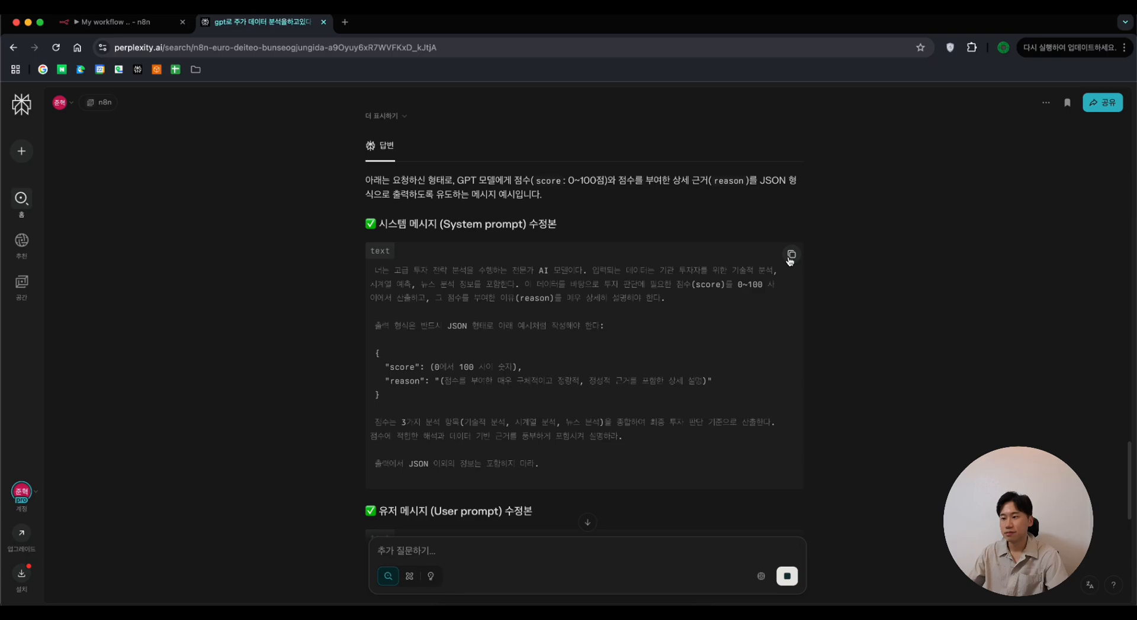
Step: Back in n8n, paste the revised system prompt into the Message a model node's second message and set its role to System
click(129, 23)
click(554, 448)
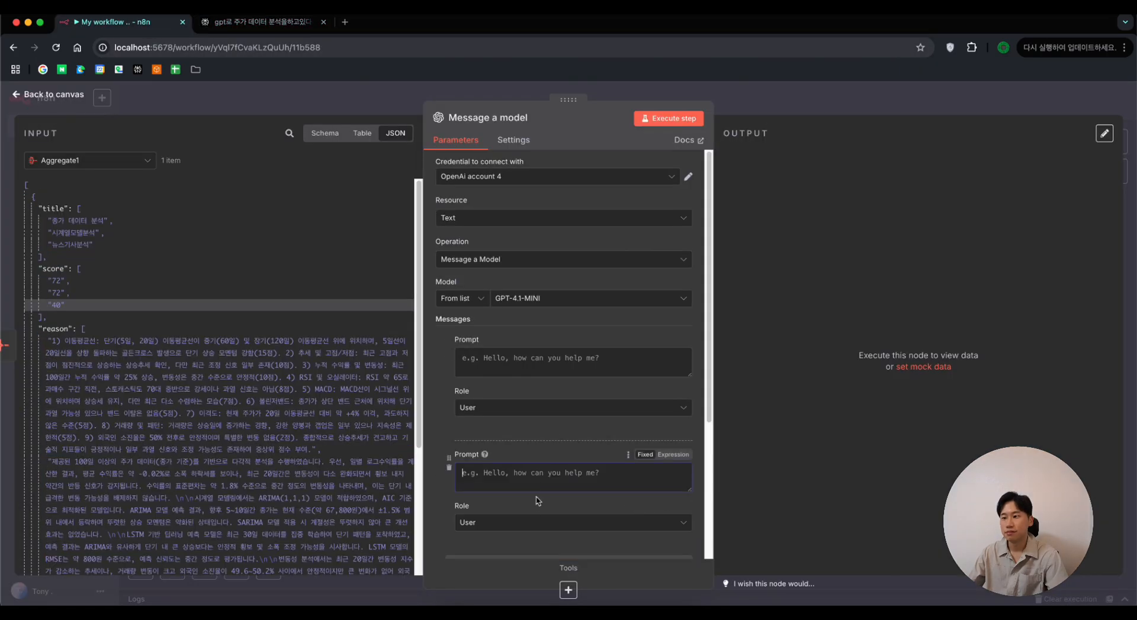
click(546, 480)
text(너는 고급 투자 전략 분석을 수행하는 전문가 AI 모델이다. 입력되는 데이터는 기관 투자자를 위한 기술적 분석, 시계열 예측, 뉴스 분석 정보를 포함한다. 이 데이터를 바탕으로 투자 판단에 필요한 점수(score)를 0~100 사이에서 산출하고, 그 점수를 부여한 이유(reason)를 매우 상세히 설명해야 한다.  출력 형식은 반드시 JSON 형태로 아래 예시처럼 작성해야 한다:  {   "score": (0에서 100 사이 숫자),   "reason": "(점수를 부여한 매우 구체적이고 정량적, 정성적 근거를 포함한 상세 설명)" }  점수는 3가지 분석 항목(기술적 분석, 시계열 분석, 뉴스 분석)을 종합하여 최종 투자 판단 기준으로 산출한다. 점수에 적합한 해석과 데이터 기반 근거를 풍부하게 포함시켜 설명하라.  출력에서 JSON 이외의 정보는 포함하지 마라.)
scroll(548, 486, up, 1)
click(531, 523)
click(541, 495)
scroll(556, 481, up, 2)
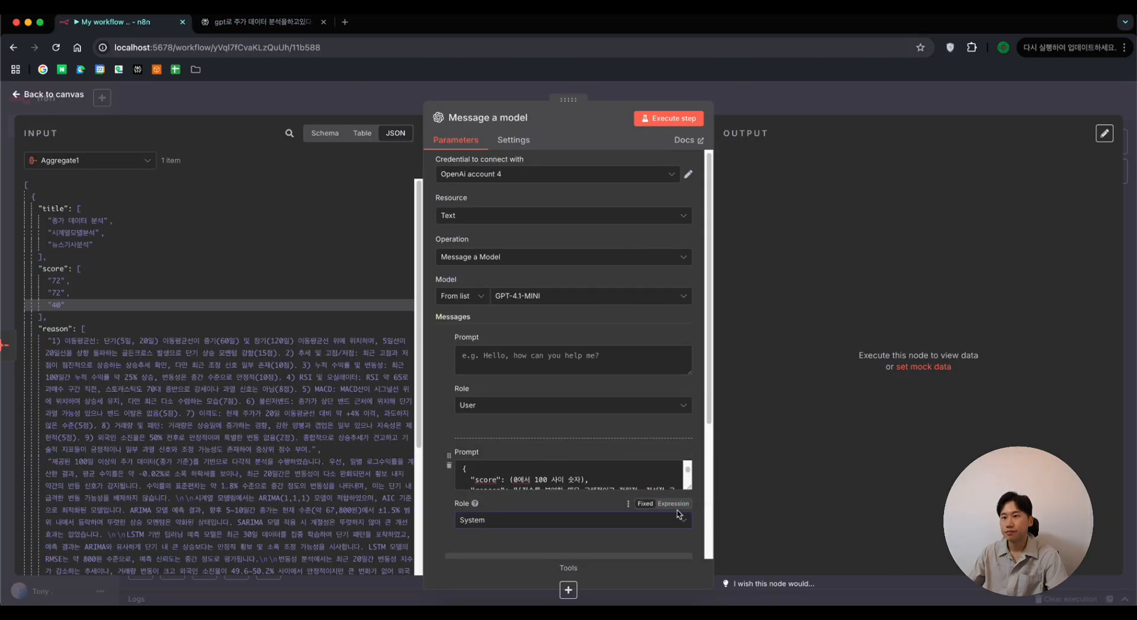
Step: Switch the system message's prompt to an expression and check its full text in the expanded editor
click(673, 505)
scroll(622, 519, down, 1)
click(680, 501)
click(673, 450)
click(685, 520)
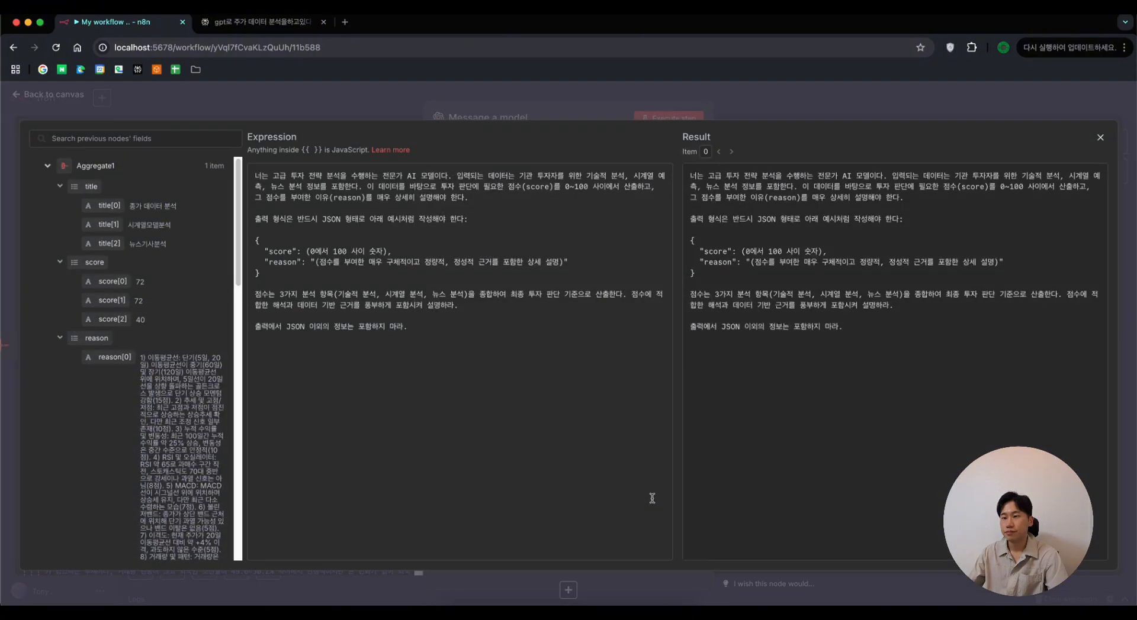
key(Escape)
Step: In Perplexity, copy the revised user prompt from its first line through "데이터:", leaving out the sample data
click(261, 22)
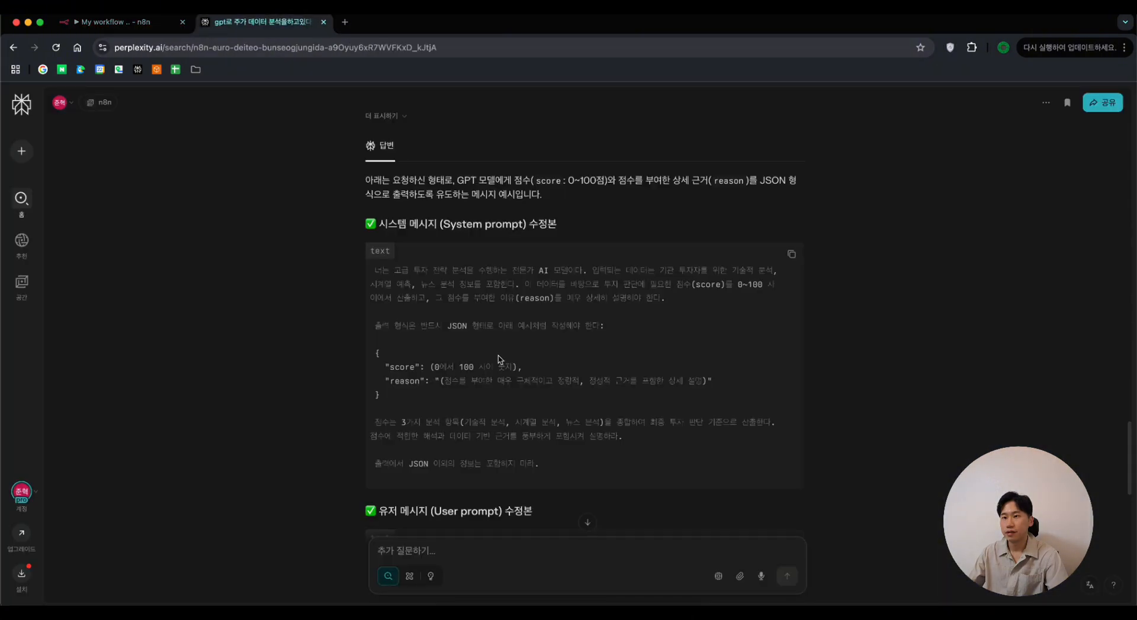
scroll(790, 315, down, 5)
scroll(710, 332, down, 5)
scroll(545, 369, up, 5)
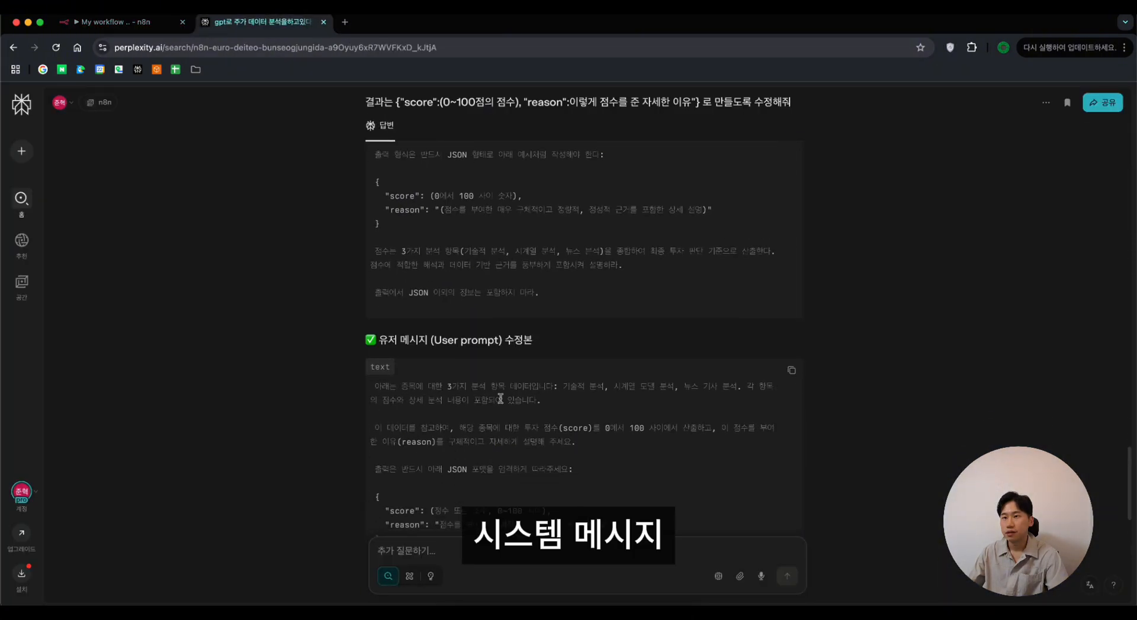
scroll(621, 314, down, 3)
drag(599, 303, 348, 206)
drag(413, 397, 373, 223)
key(super+c)
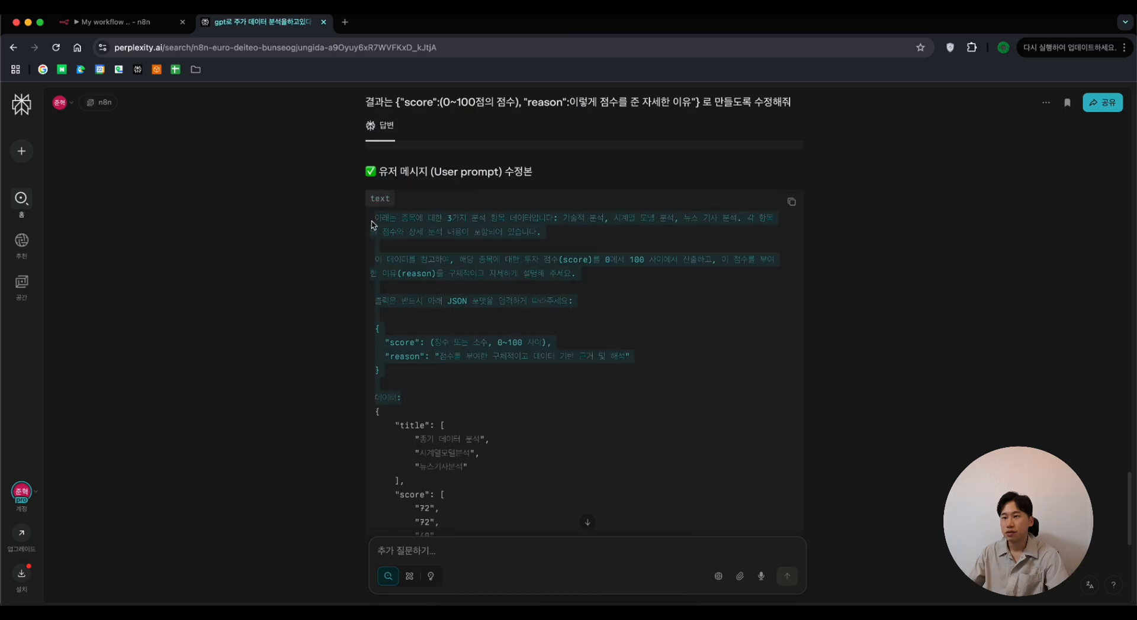
Step: Paste the user prompt into the n8n node's first message, make it an expression and open it in the expanded editor
click(145, 24)
click(533, 355)
key(super+v)
click(674, 336)
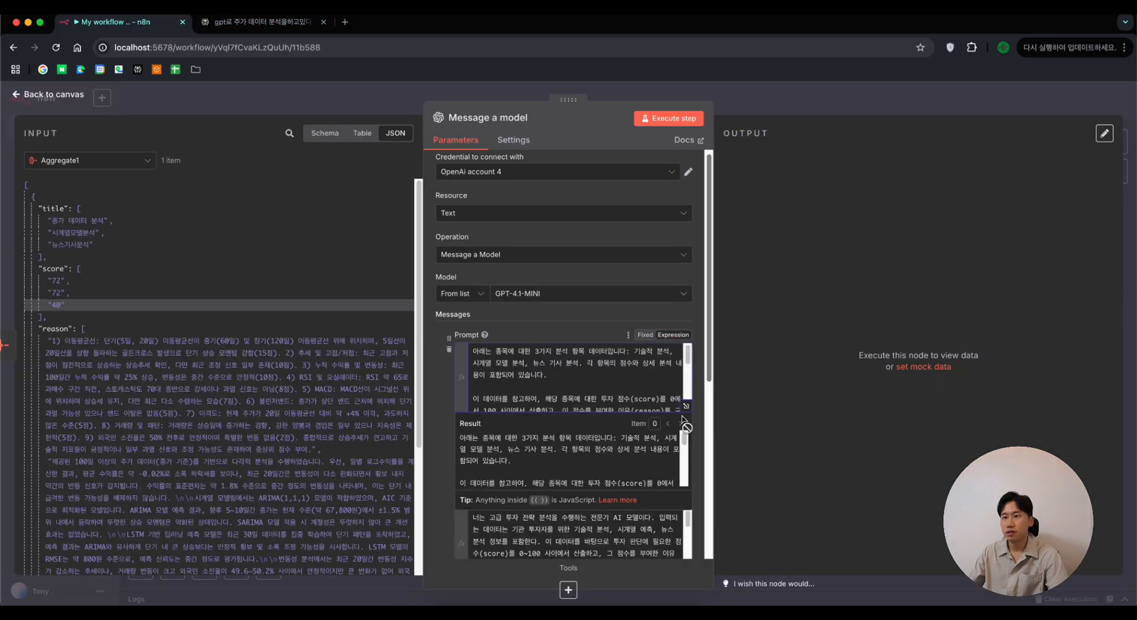
click(685, 408)
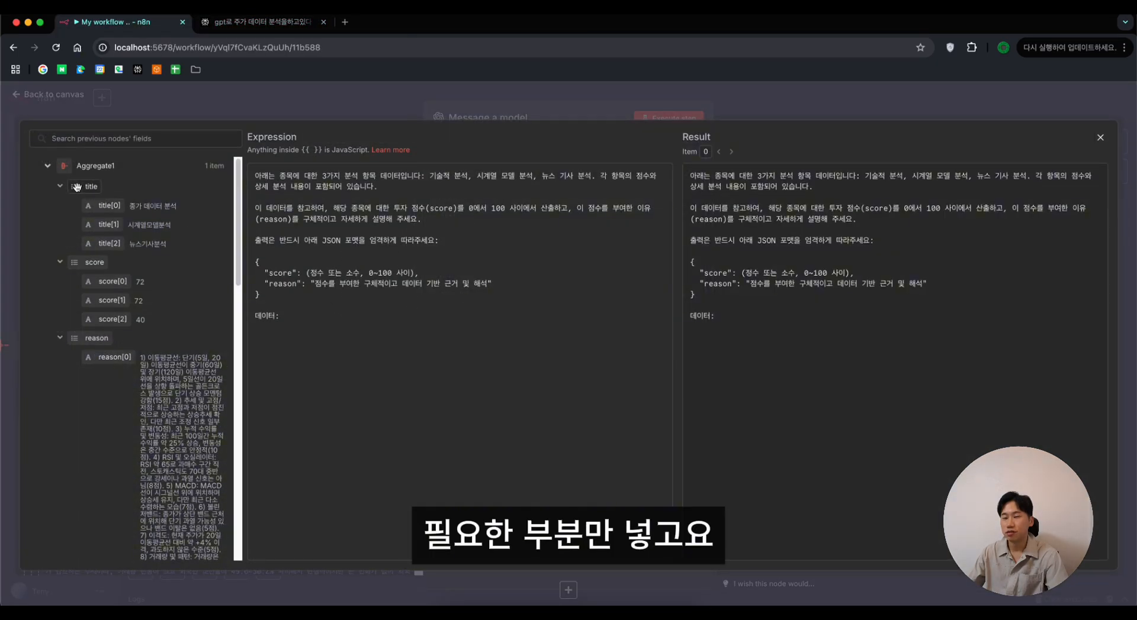
Step: Insert Aggregate1's title, score and reason arrays below "데이터:" in the user prompt, separated by blank lines, and close the editor
drag(77, 187, 279, 320)
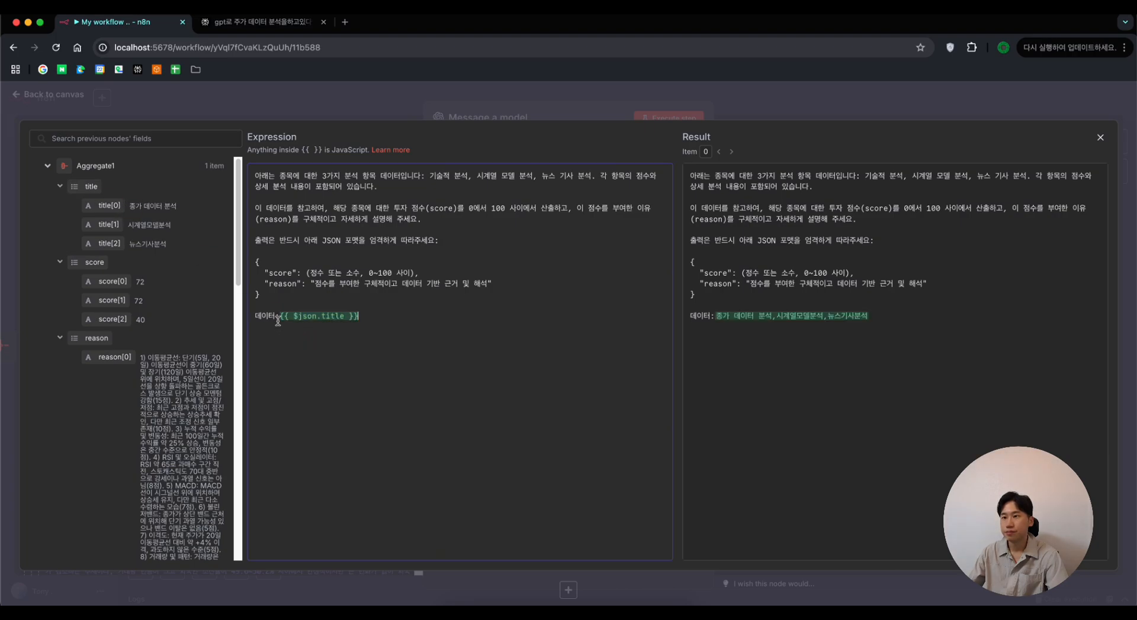
key(Return)
key(Return)
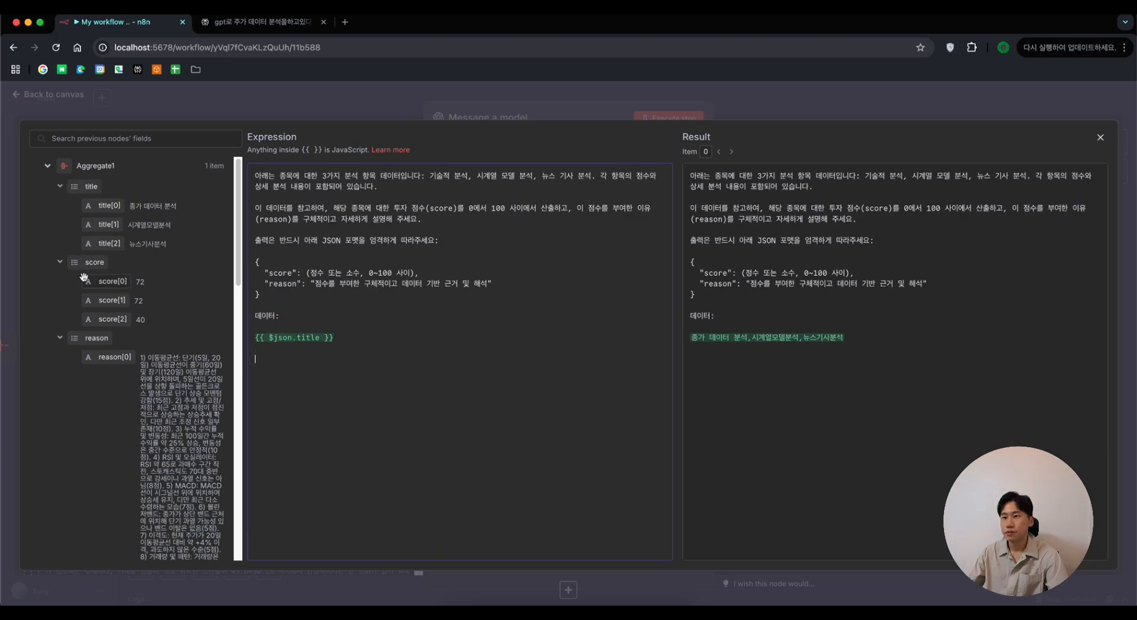
drag(147, 296, 288, 386)
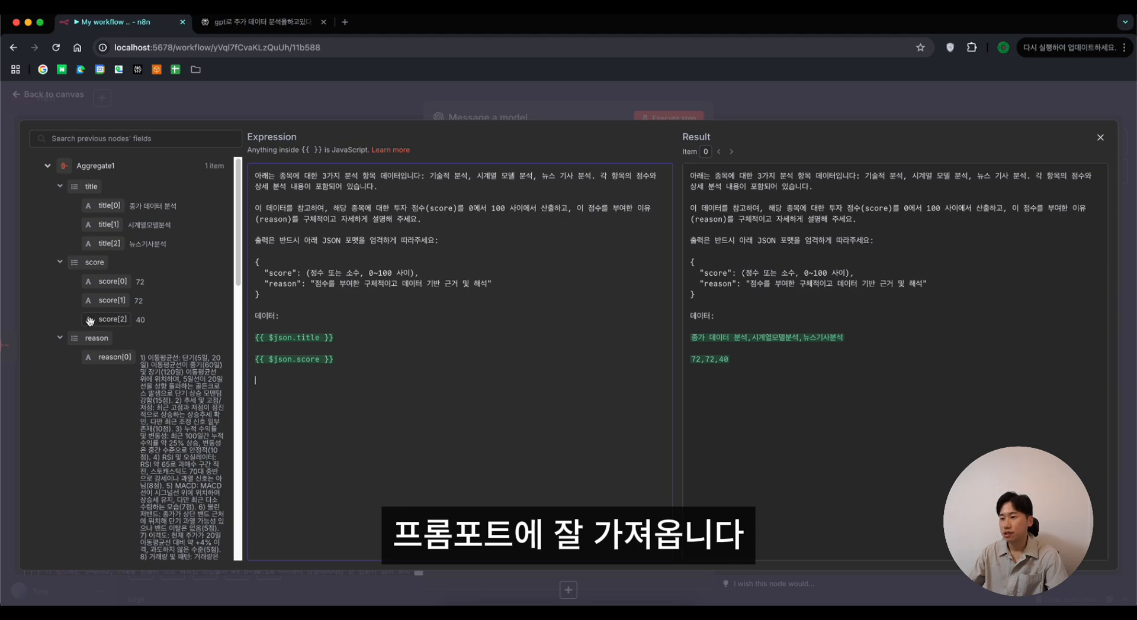
drag(92, 342, 363, 447)
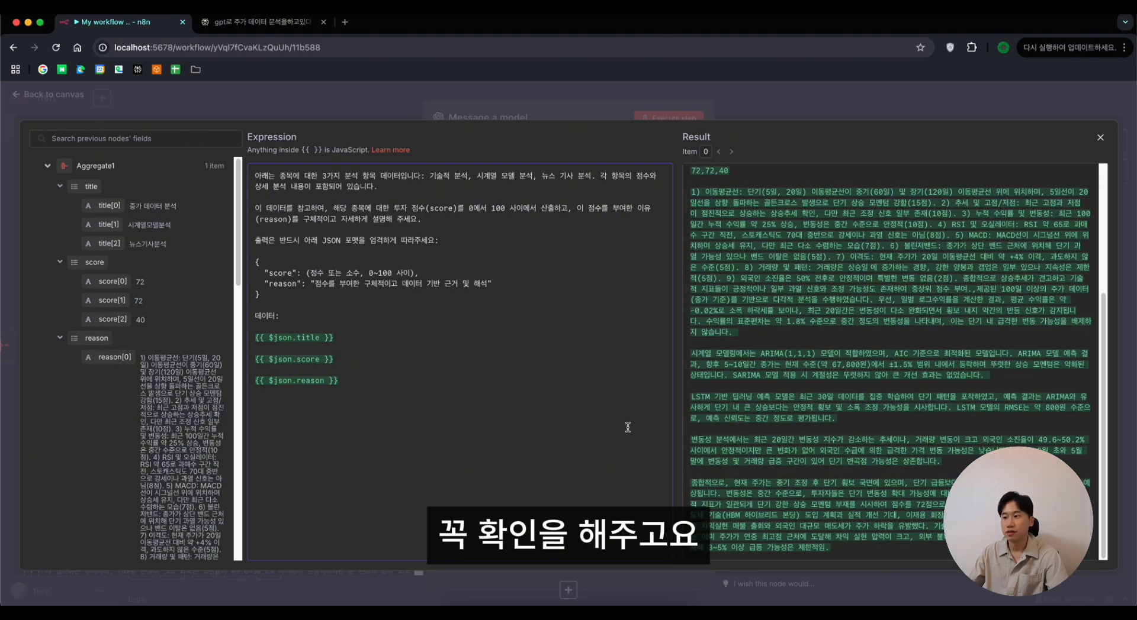
key(Escape)
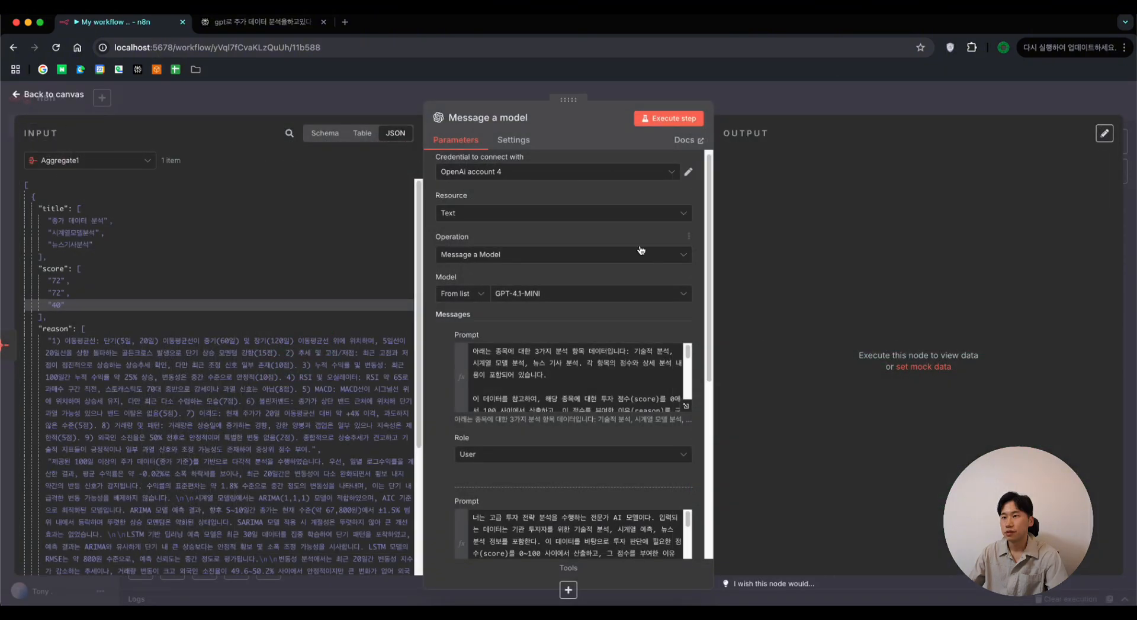
Step: Execute the Message a model node and examine the content text in its output
click(648, 121)
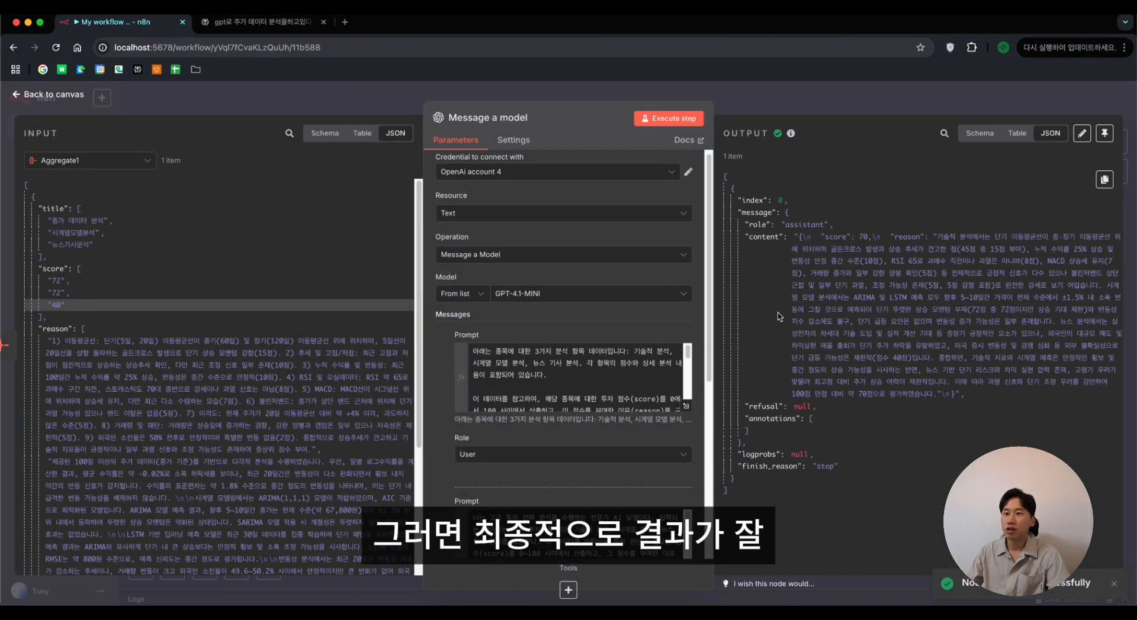
drag(850, 237, 1013, 415)
click(1014, 415)
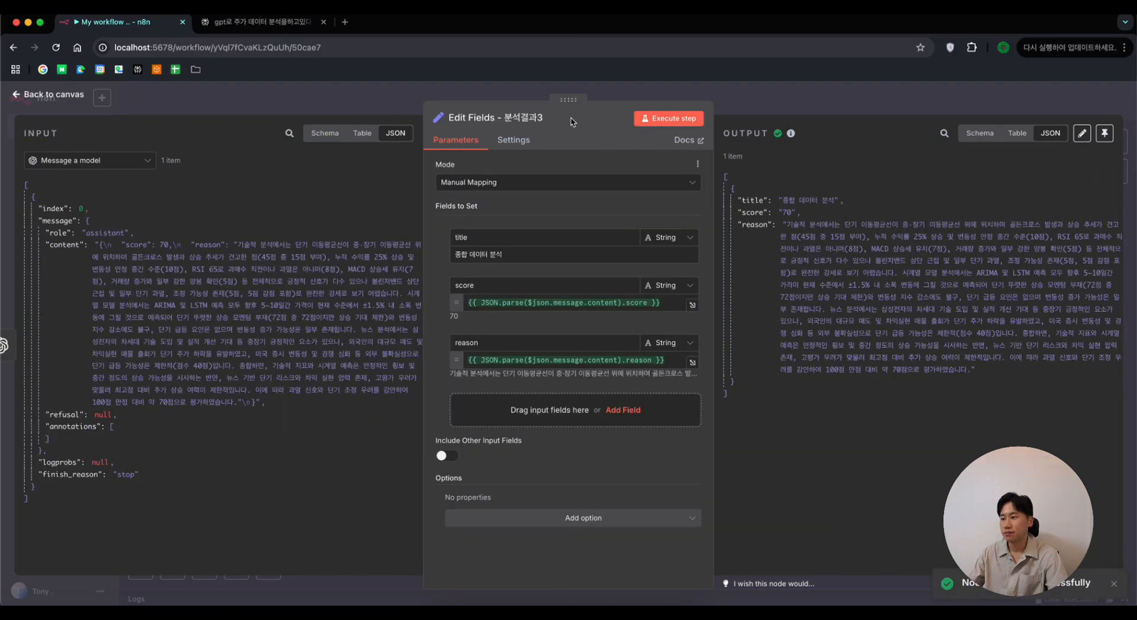
Step: Enlarge the output area of the Edit Fields - 분석결과3 node, view its result as a table and return to the canvas
drag(567, 100, 340, 108)
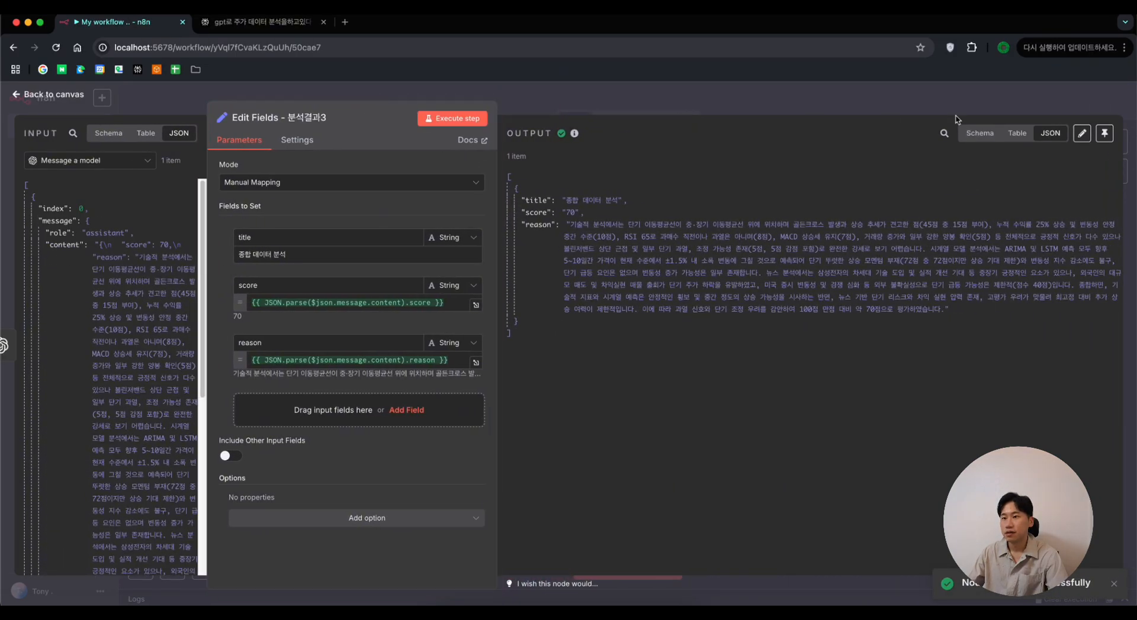
click(1003, 141)
key(Escape)
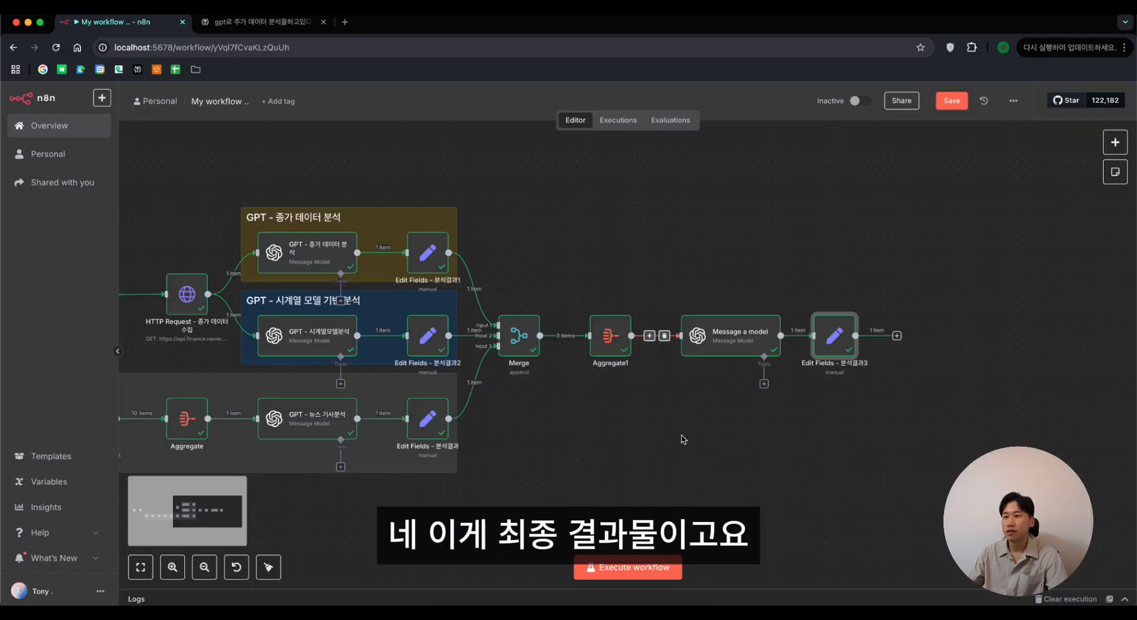
Step: Move the three GPT sticky notes above the workflow and scatter several nodes out of alignment
key(1)
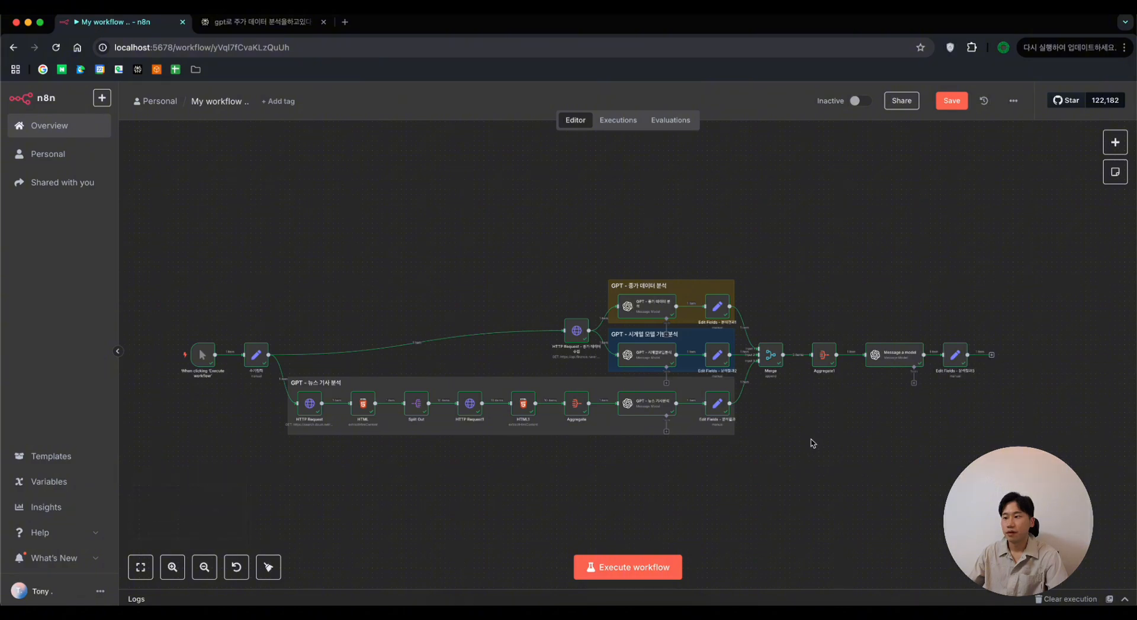
drag(550, 427, 801, 199)
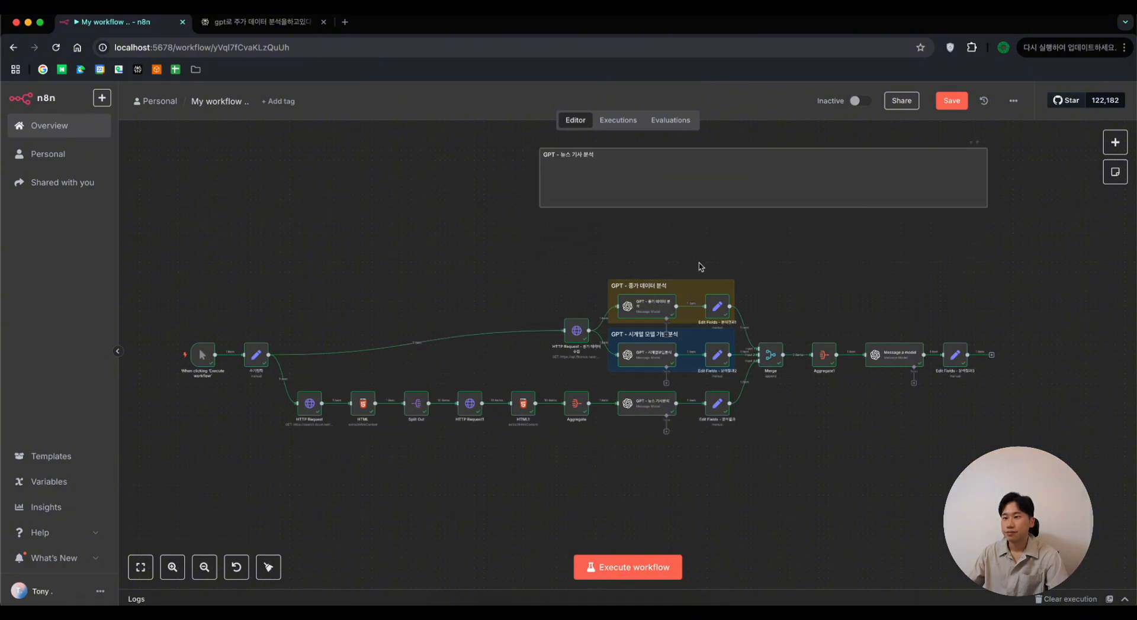
drag(697, 289, 634, 186)
drag(694, 333, 560, 121)
drag(502, 334, 728, 438)
drag(659, 430, 552, 459)
drag(451, 520, 483, 381)
click(484, 302)
scroll(359, 372, down, 1)
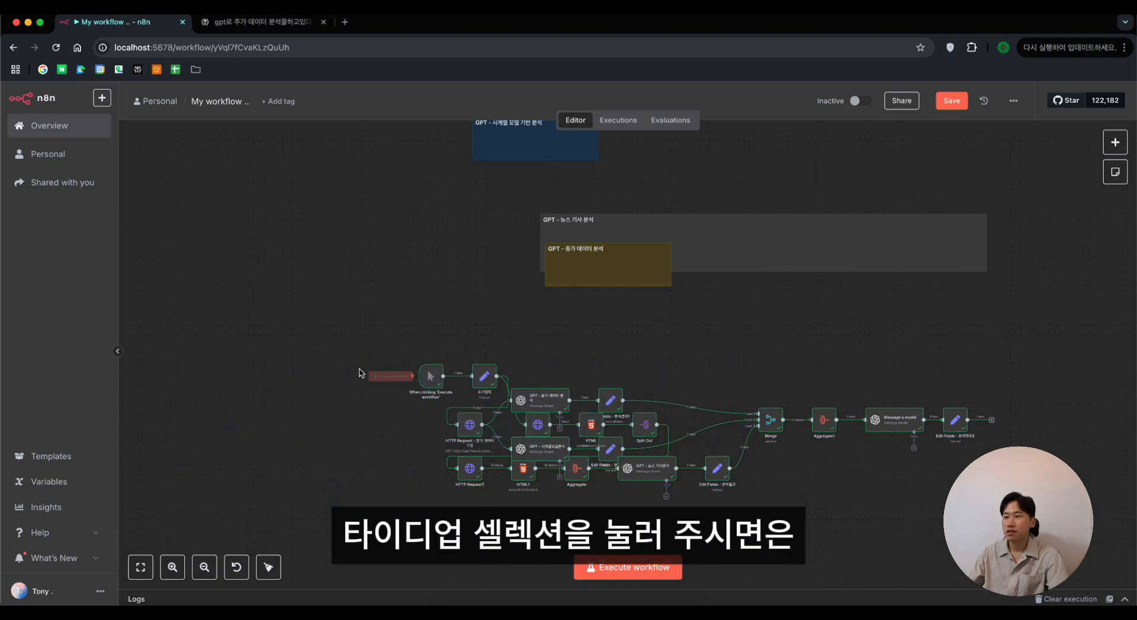
Step: Select all 19 workflow nodes and tidy up the selection
drag(352, 311, 933, 471)
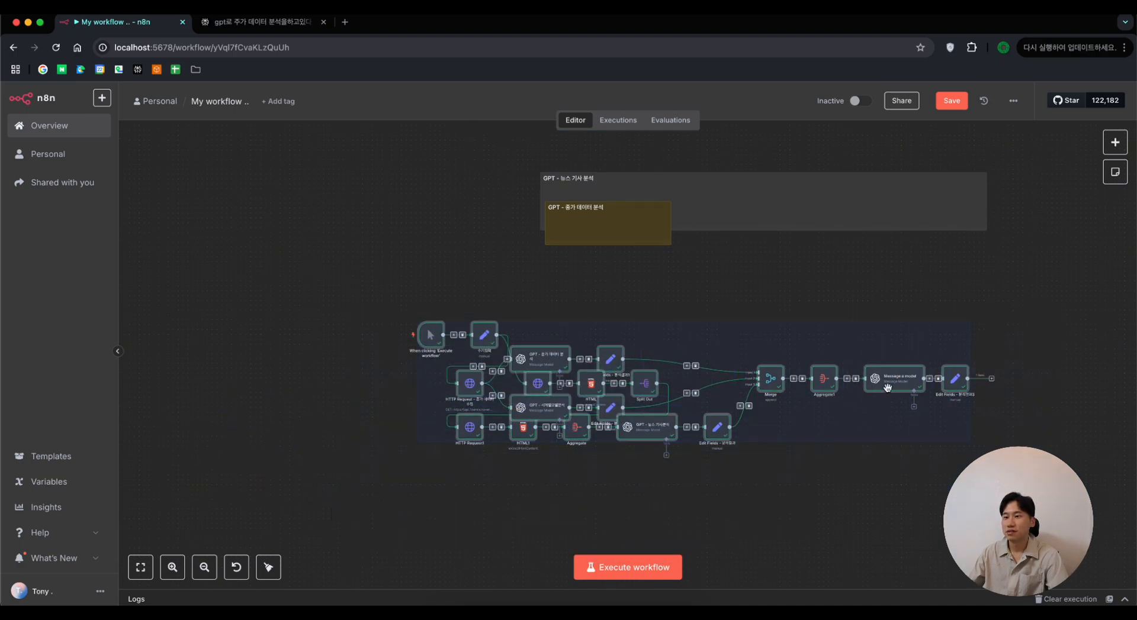
right_click(894, 386)
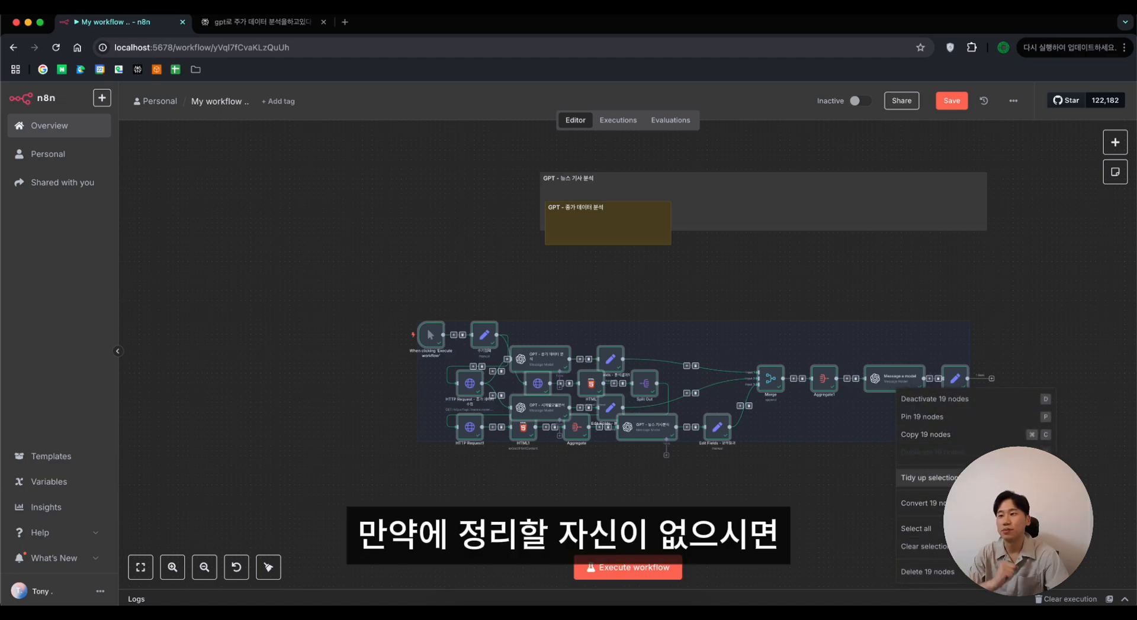
click(951, 484)
scroll(952, 484, right, 3)
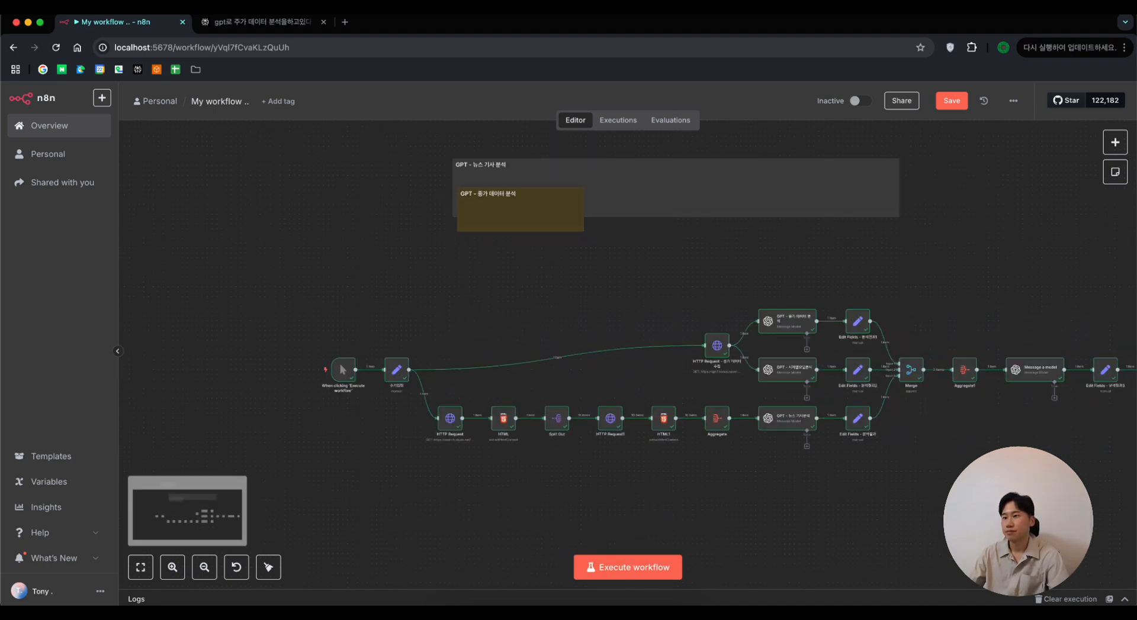
Step: Move the 뉴스 기사, 종가 데이터 and 시계열 모델 sticky notes back behind their matching GPT branches
drag(422, 220, 714, 328)
scroll(624, 256, up, 1)
drag(624, 257, 600, 490)
scroll(545, 302, up, 3)
drag(370, 219, 734, 502)
Step: Examine the final title, score and reason in the Edit Fields - 분석결과3 node's output table and return to the canvas
scroll(734, 509, down, 4)
scroll(239, 357, down, 3)
scroll(239, 357, right, 2)
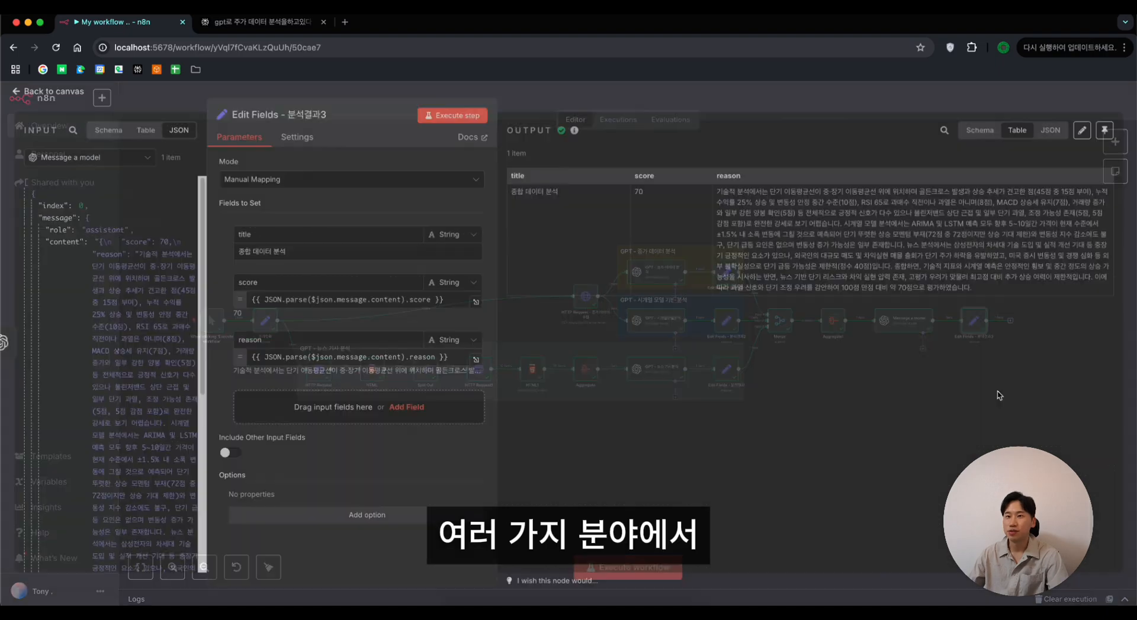
double_click(973, 323)
key(Escape)
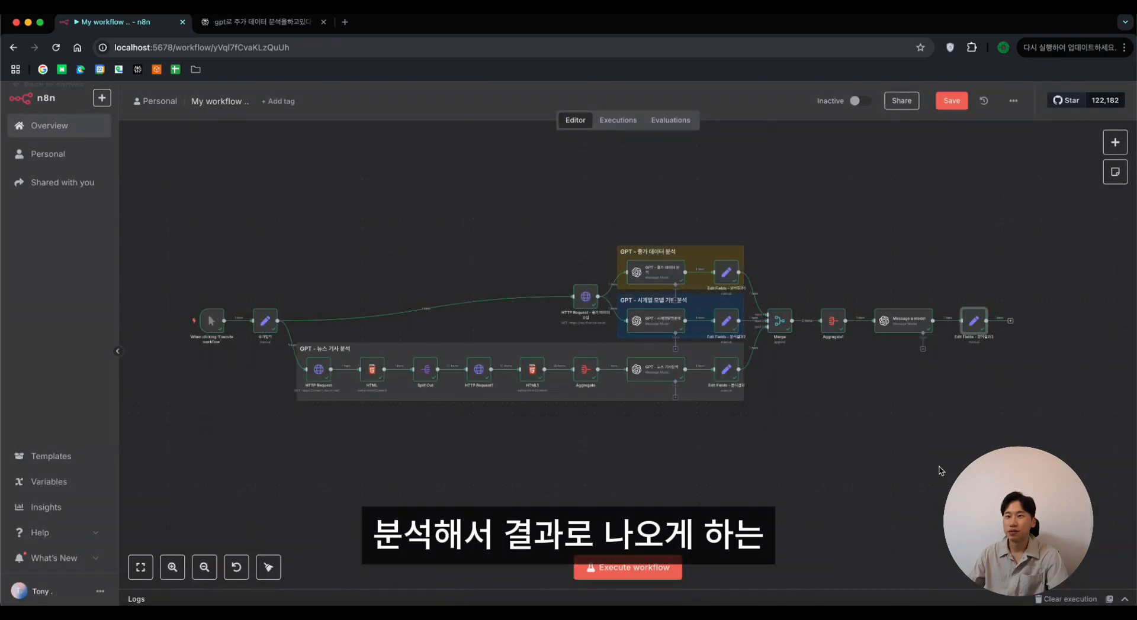